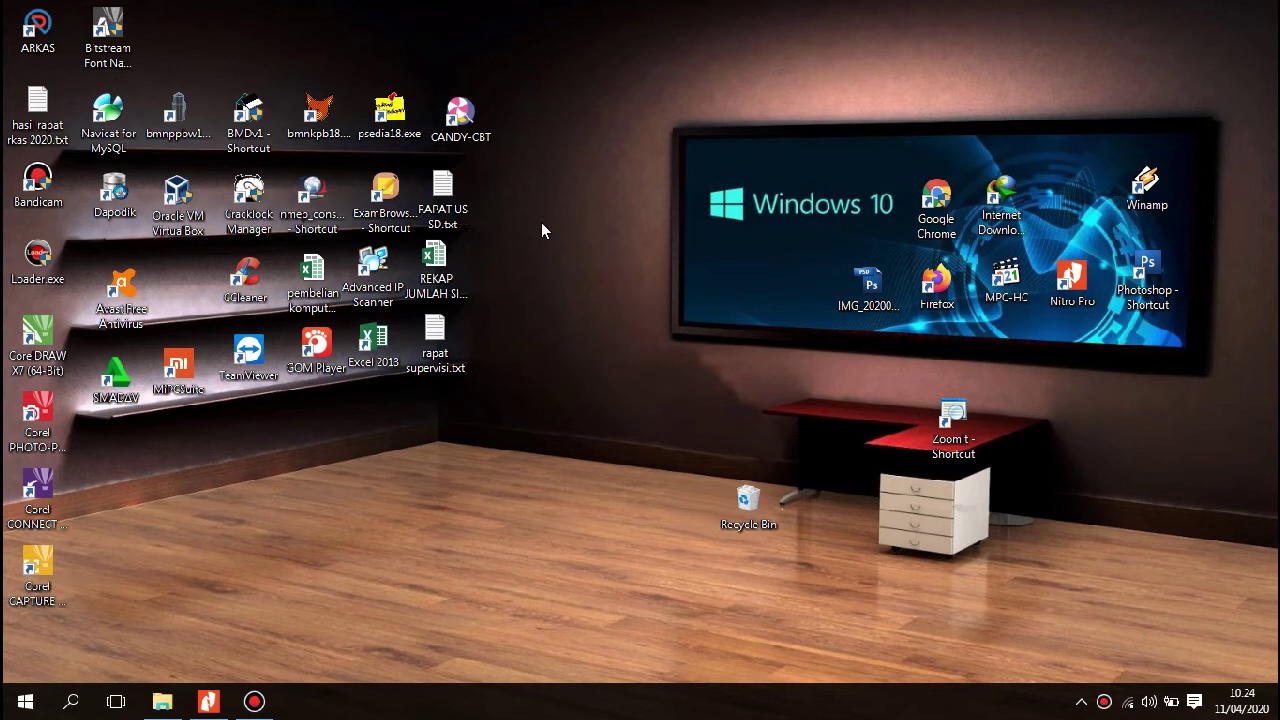
# Start Excel with a blank workbook and keep the Home ribbon displayed above the worksheet.
pyautogui.doubleClick(373, 345)
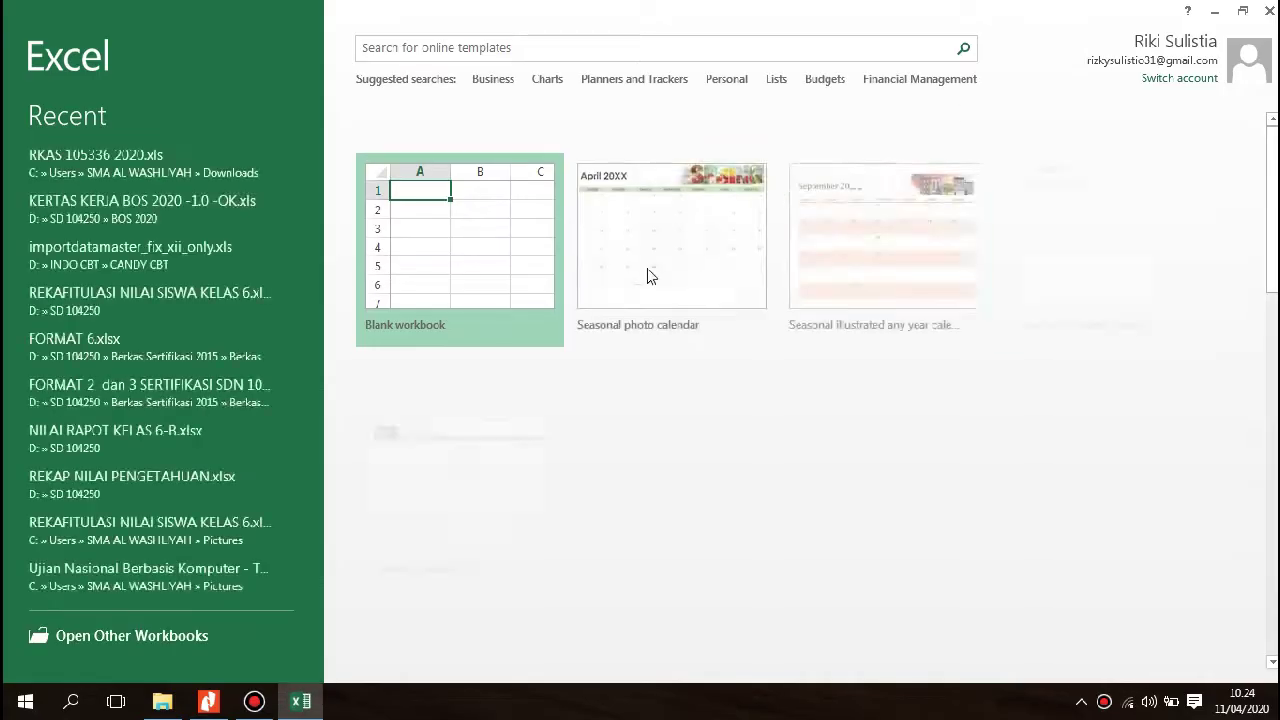
pyautogui.click(391, 270)
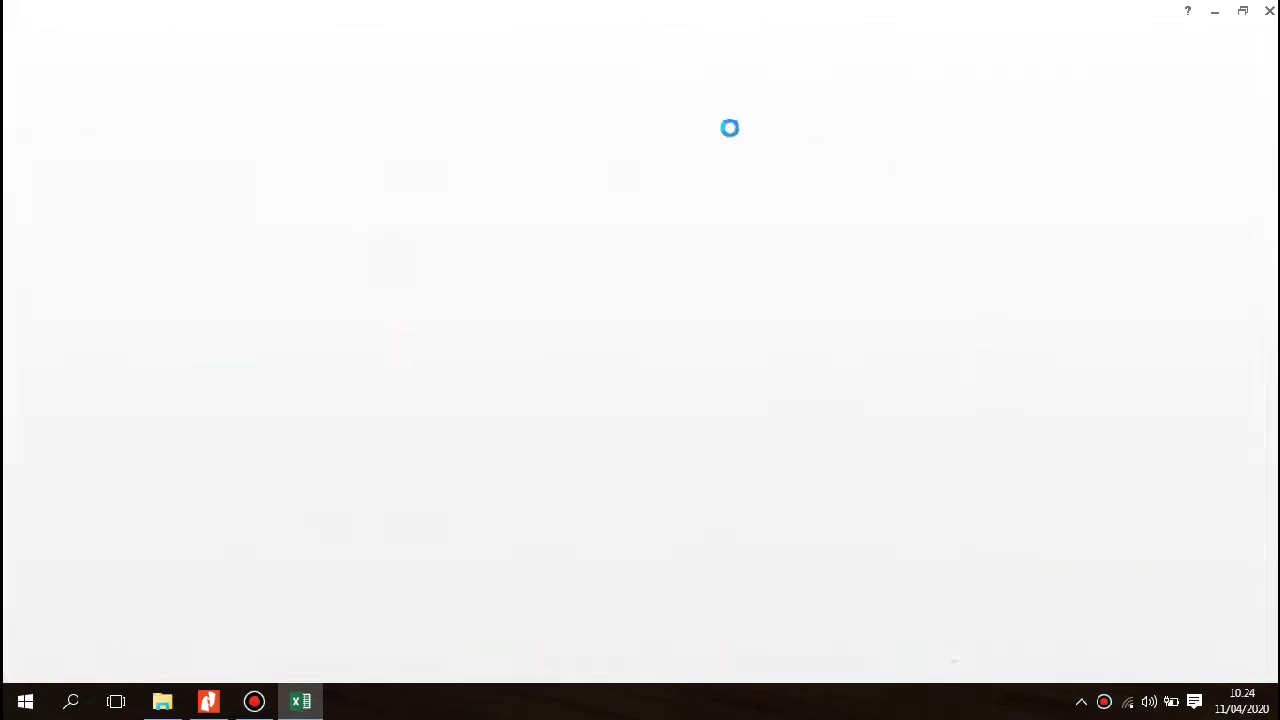
pyautogui.click(1277, 704)
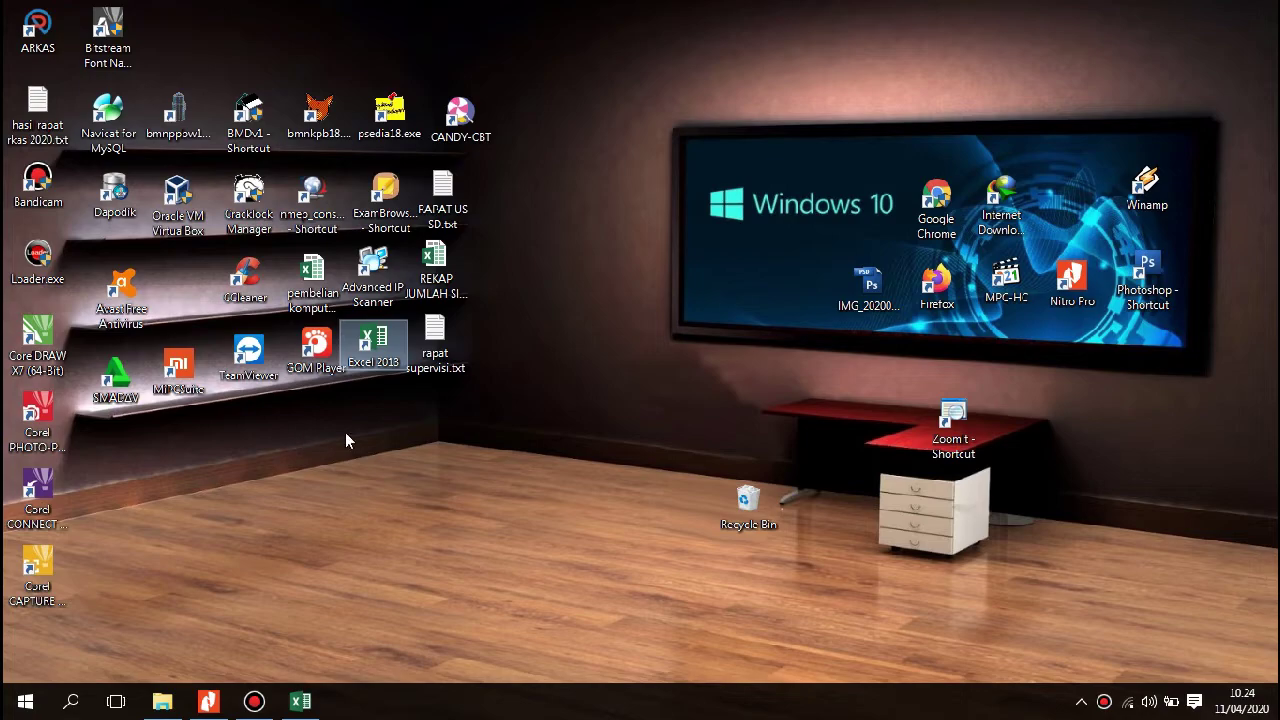
pyautogui.click(300, 701)
pyautogui.doubleClick(90, 36)
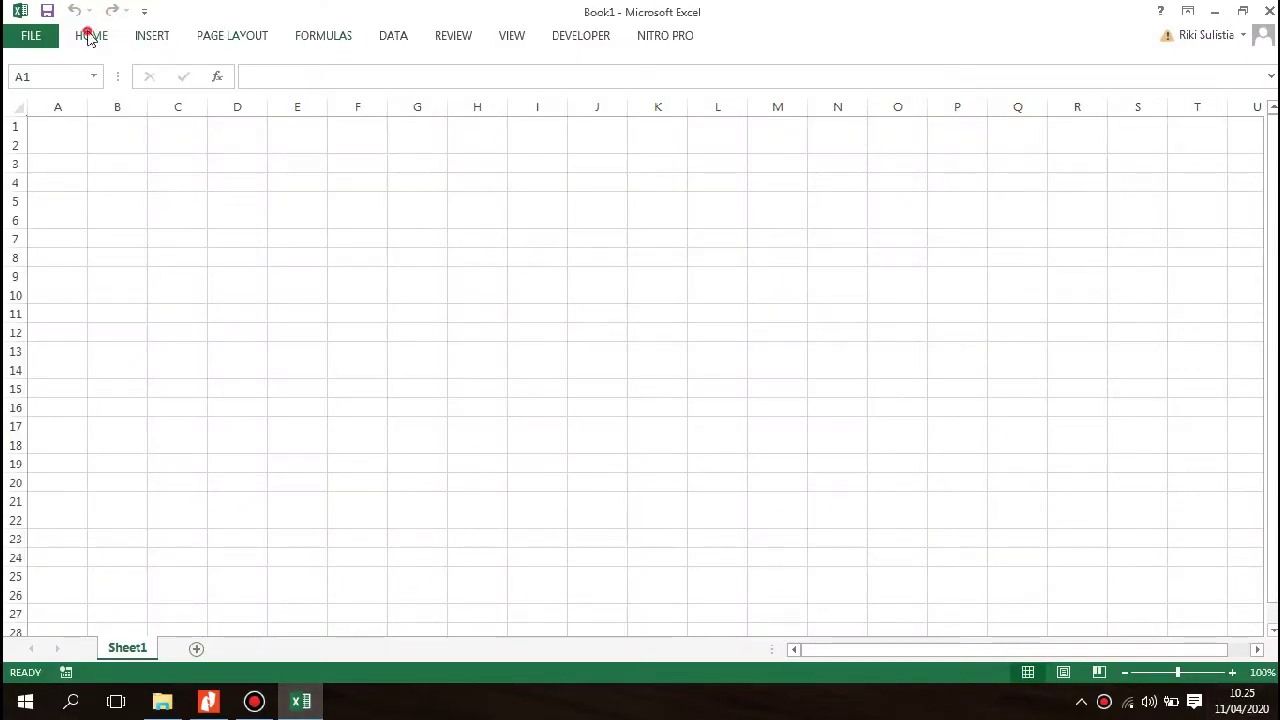
pyautogui.click(275, 248)
pyautogui.click(141, 221)
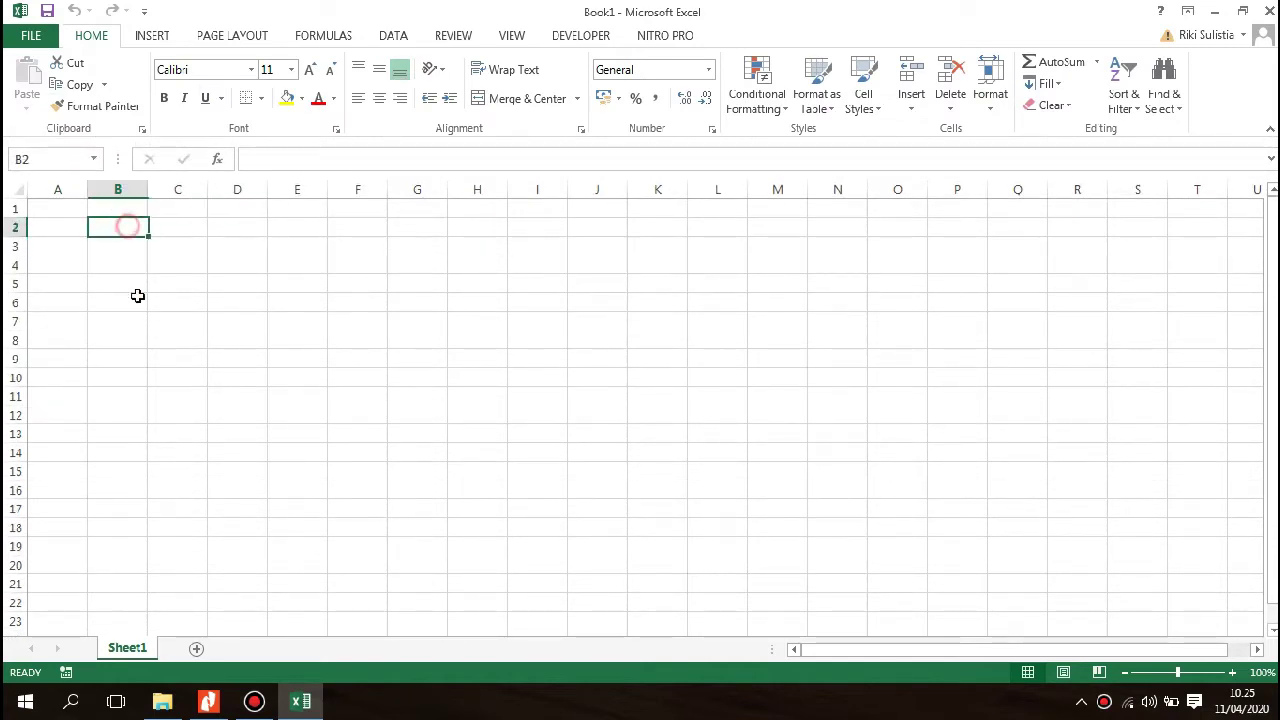
# Switch to Nitro Pro and read the BAB2.pdf section on setting the number display format through Format Cells.
pyautogui.click(208, 701)
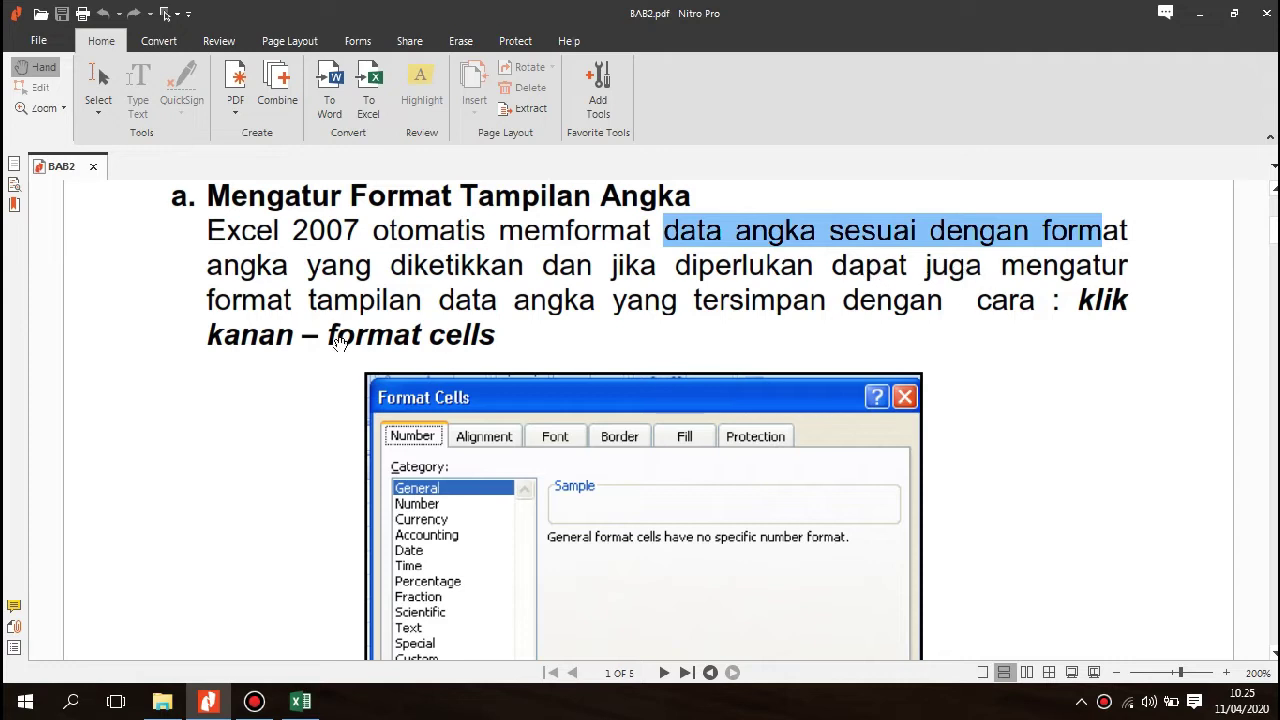
pyautogui.scroll(-1, 533, 275)
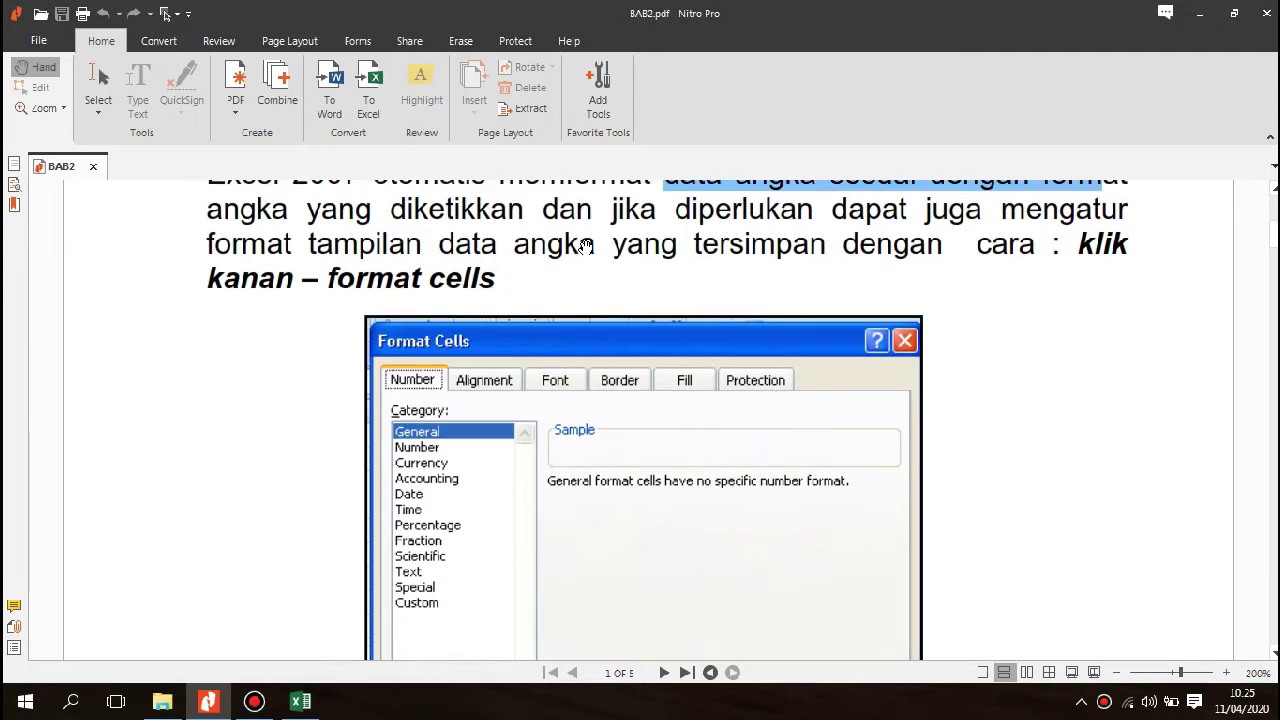
pyautogui.scroll(-3, 762, 380)
pyautogui.scroll(1, 700, 450)
# Switch back to Excel and enlarge the worksheet view to 180%.
pyautogui.click(305, 705)
pyautogui.click(346, 297)
pyautogui.click(121, 248)
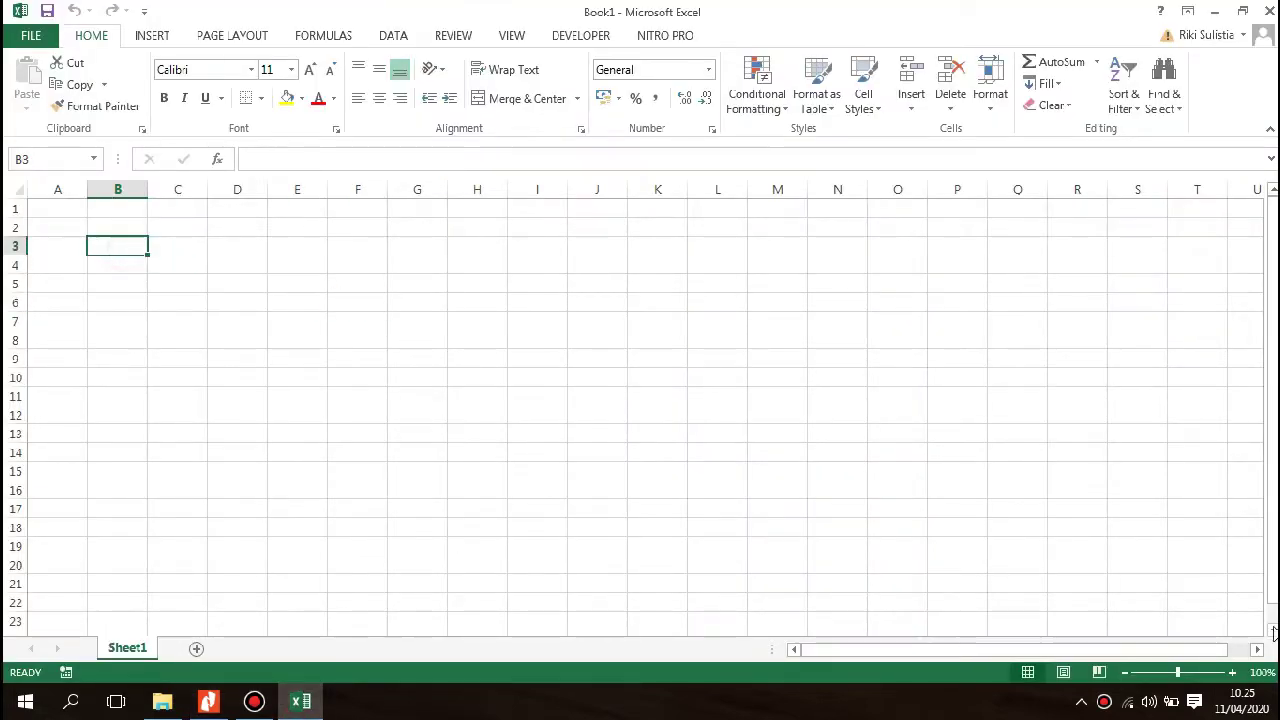
pyautogui.doubleClick(1231, 675)
pyautogui.tripleClick(1231, 675)
pyautogui.tripleClick(1231, 675)
# Enter the plain number 10000 in cell B3 and reselect the cell.
pyautogui.click(322, 322)
pyautogui.click(217, 287)
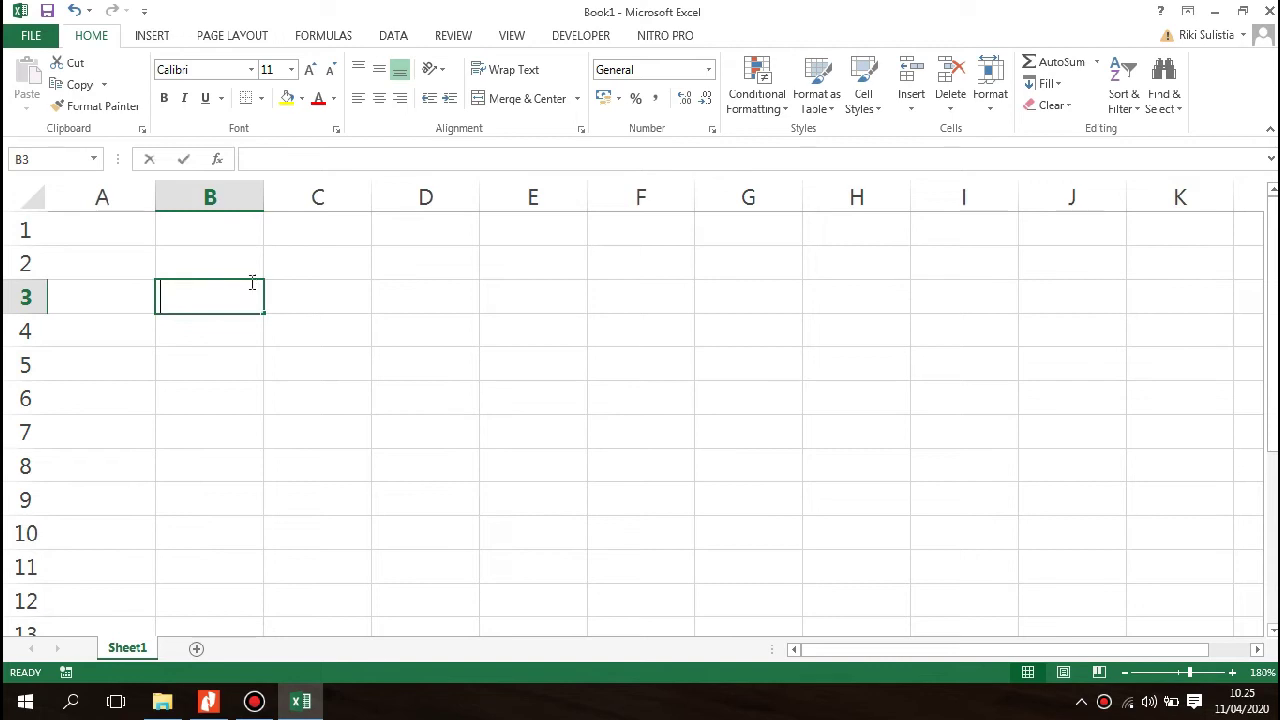
pyautogui.write('10')
pyautogui.press('BackSpace')
pyautogui.press('BackSpace')
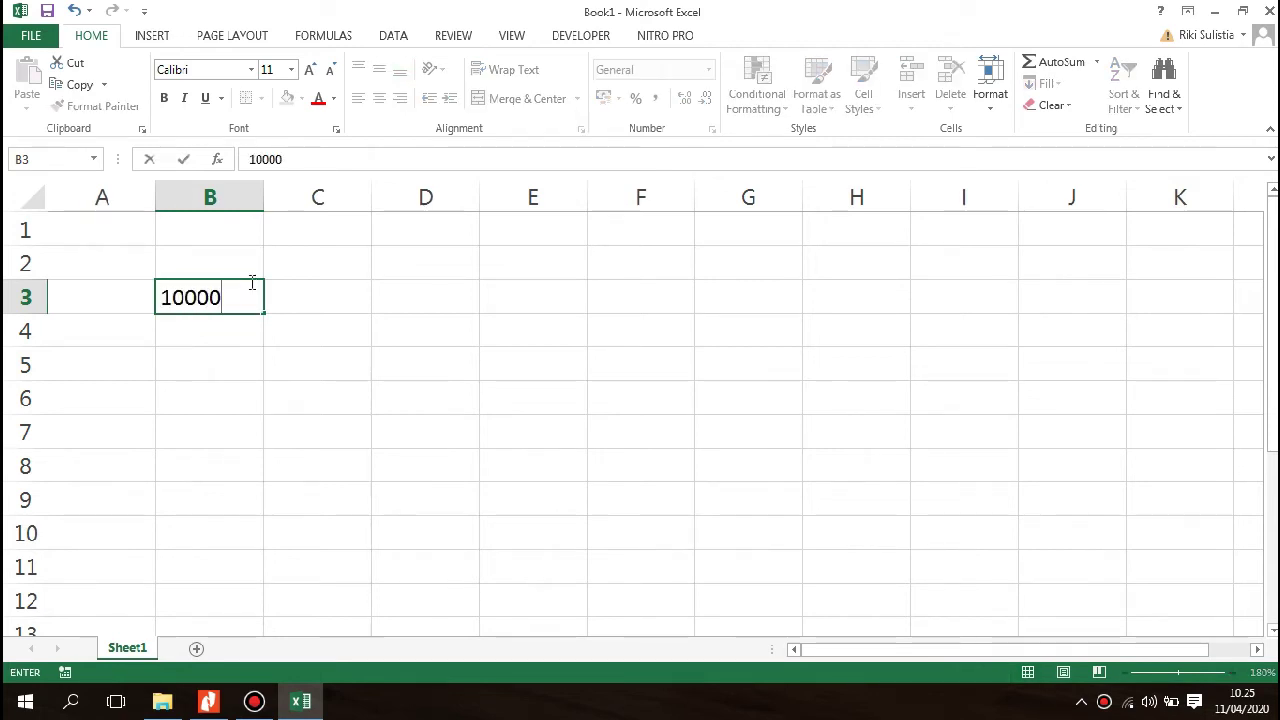
pyautogui.press('Return')
pyautogui.click(195, 298)
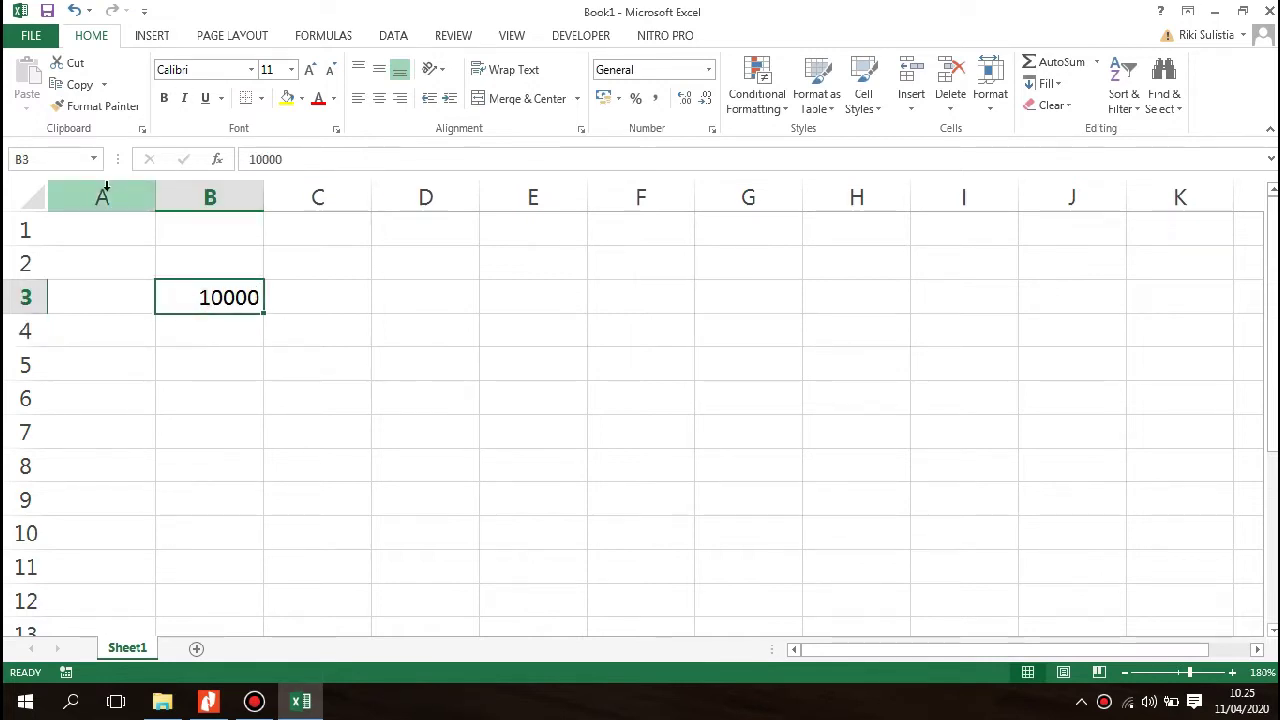
pyautogui.click(386, 437)
pyautogui.click(217, 297)
# Enter the amount Rp. 10.000 manually in cell C3 and compare it with the plain number in B3.
pyautogui.click(277, 305)
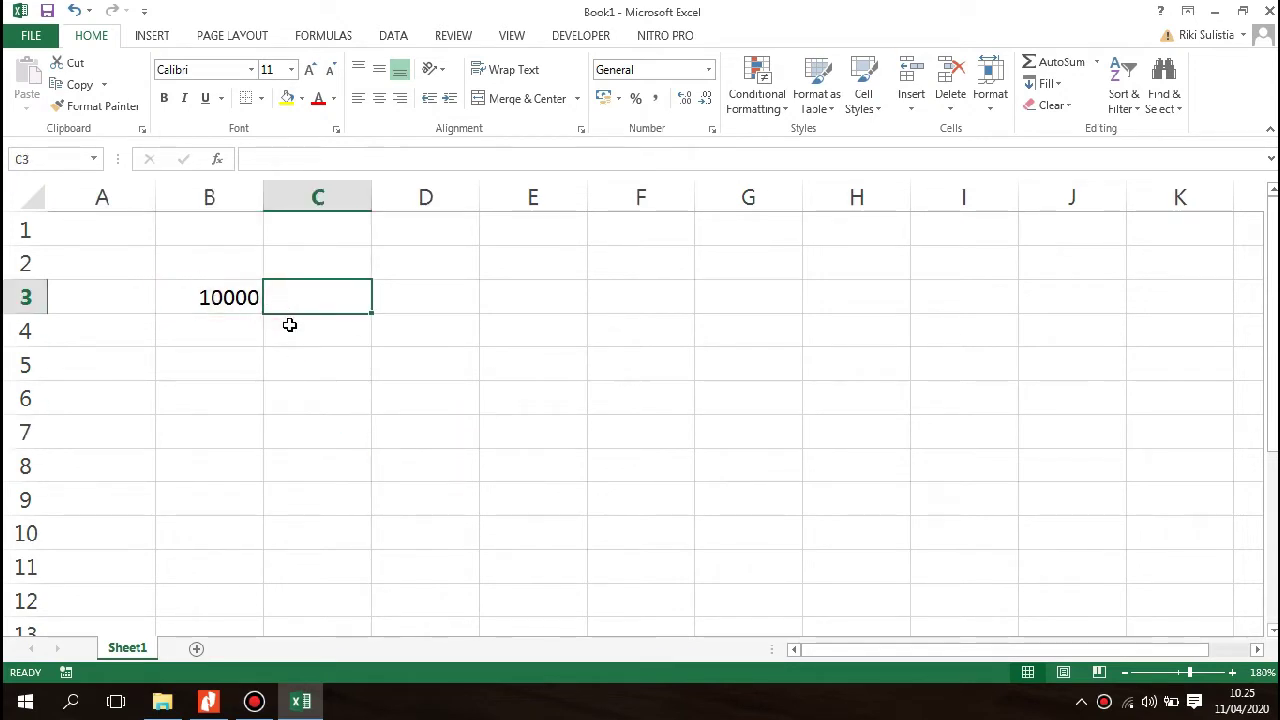
pyautogui.write('rO')
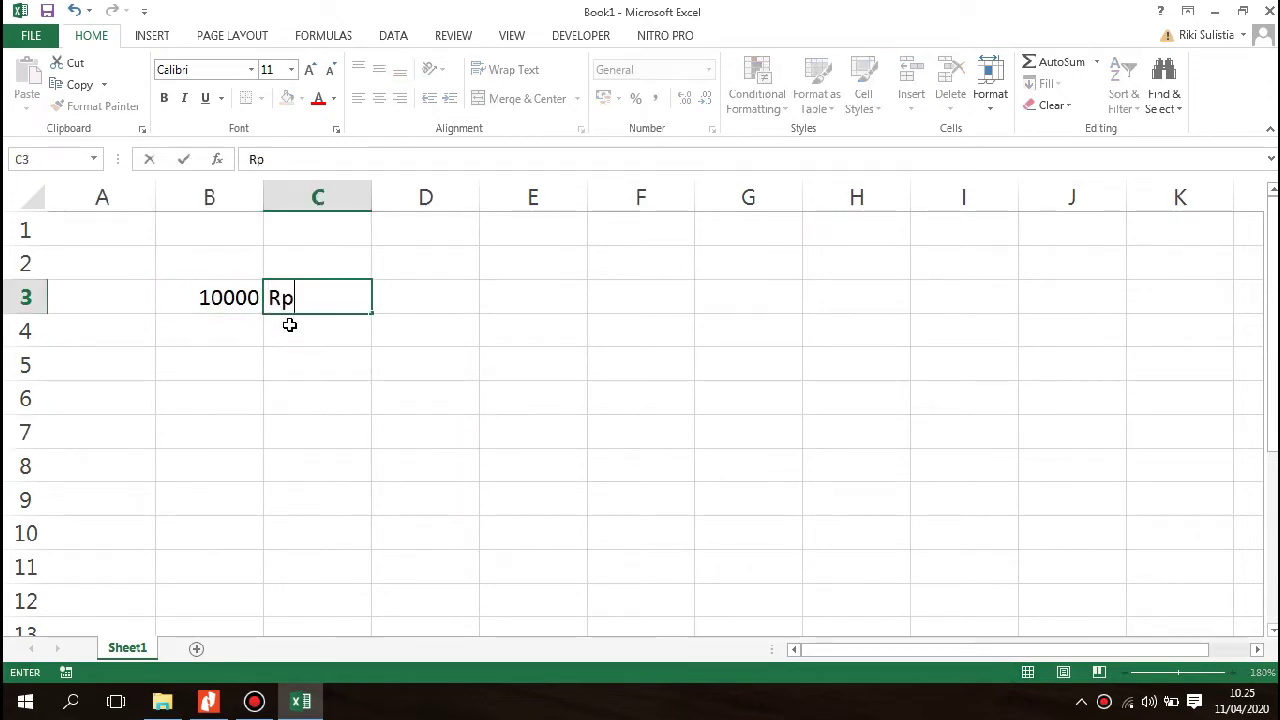
pyautogui.write('10.00')
pyautogui.click(289, 325)
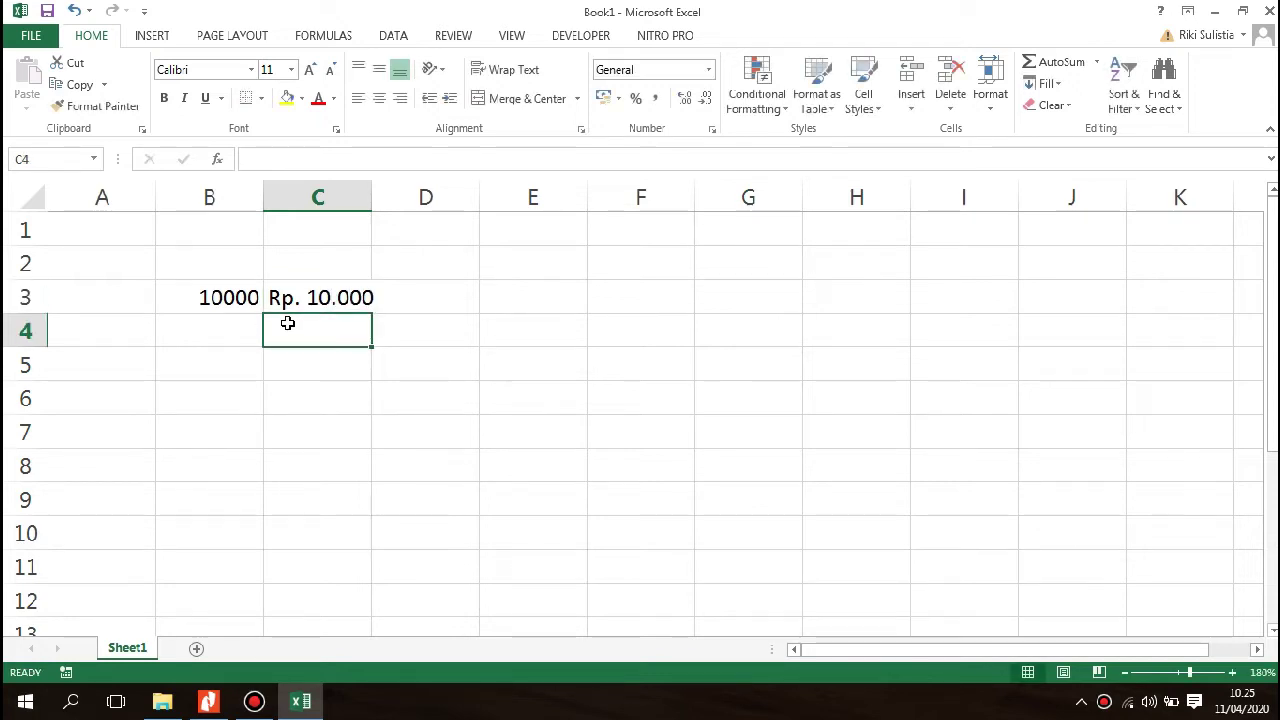
pyautogui.click(283, 299)
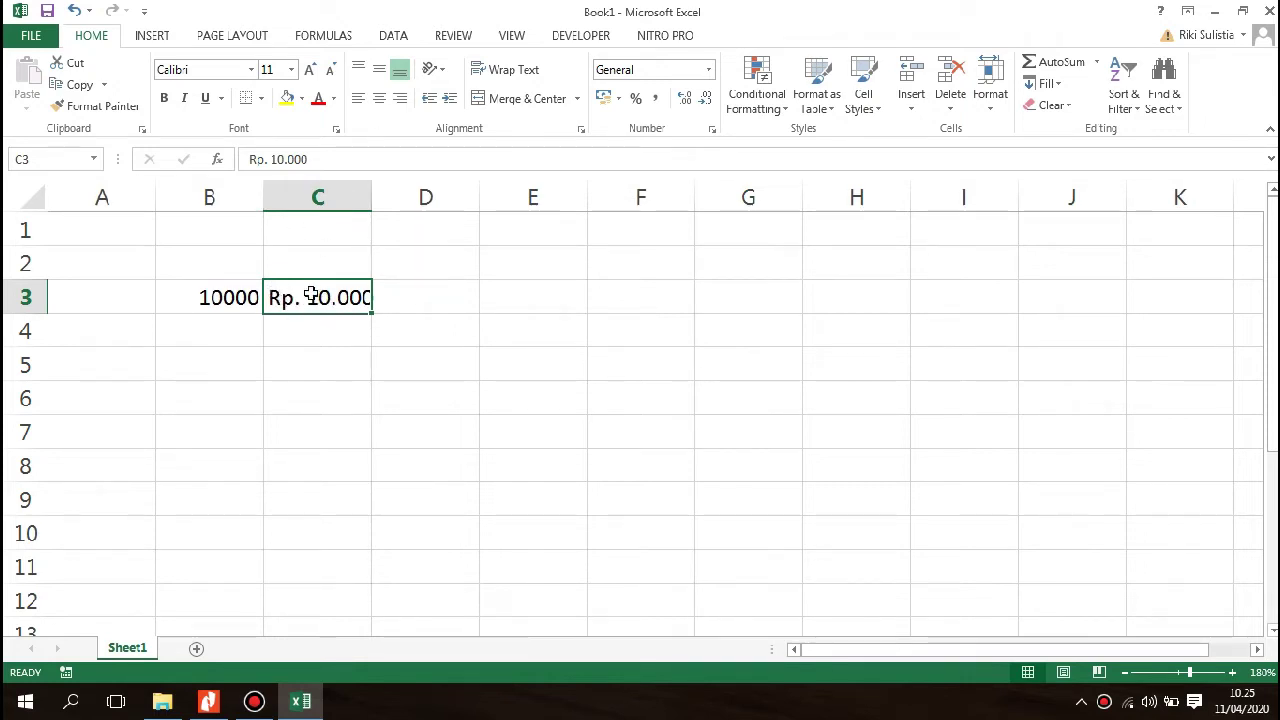
pyautogui.click(252, 295)
pyautogui.click(318, 296)
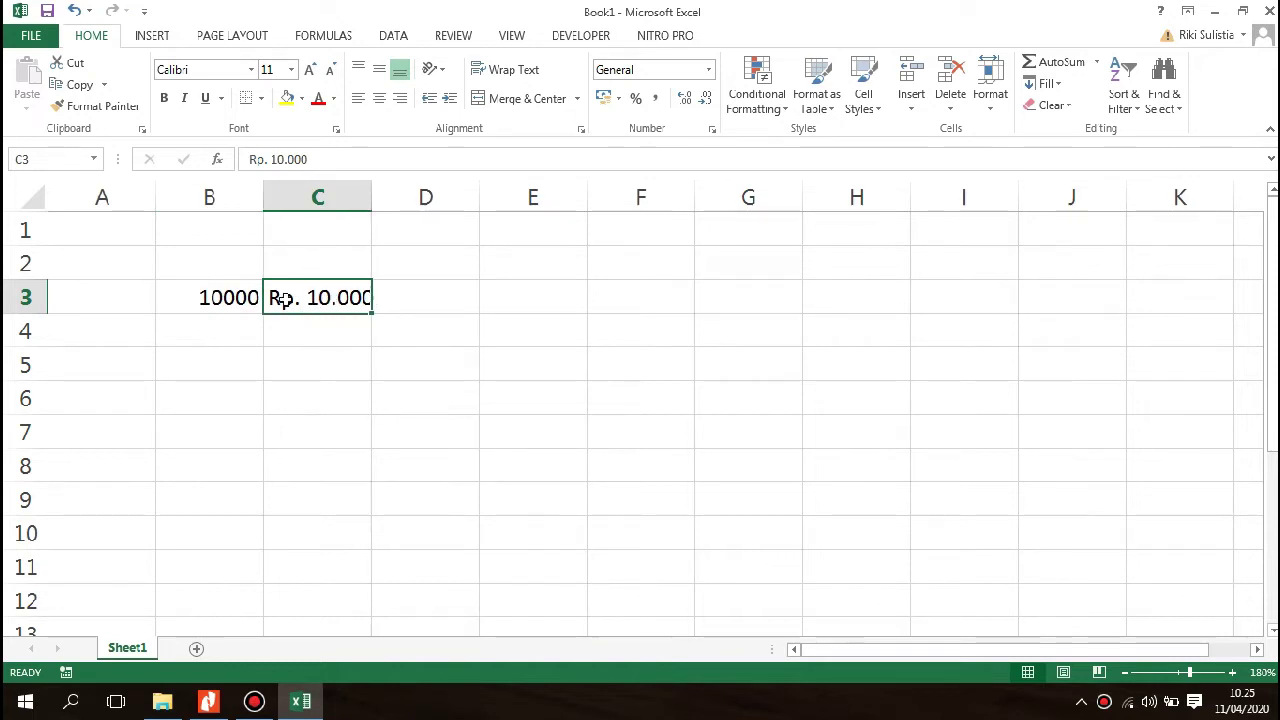
# Enter the amount Rp. 12.000 manually in cell D3.
pyautogui.click(405, 308)
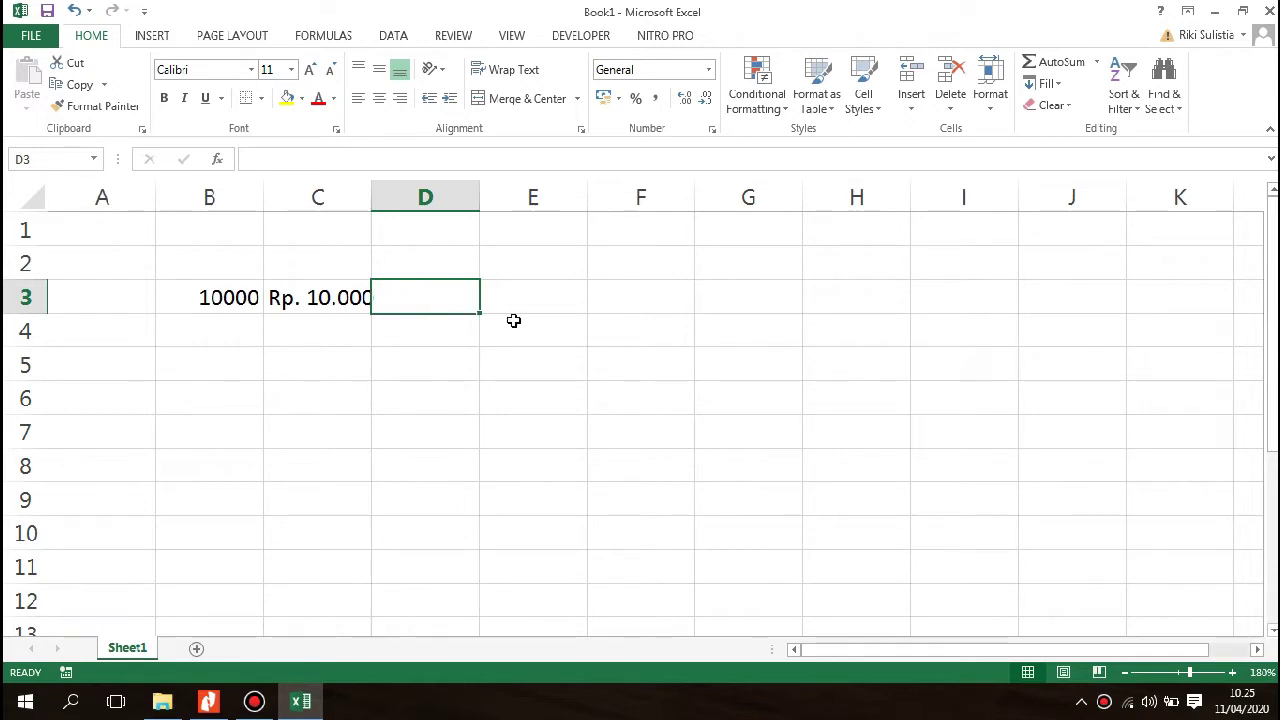
pyautogui.write('Rp')
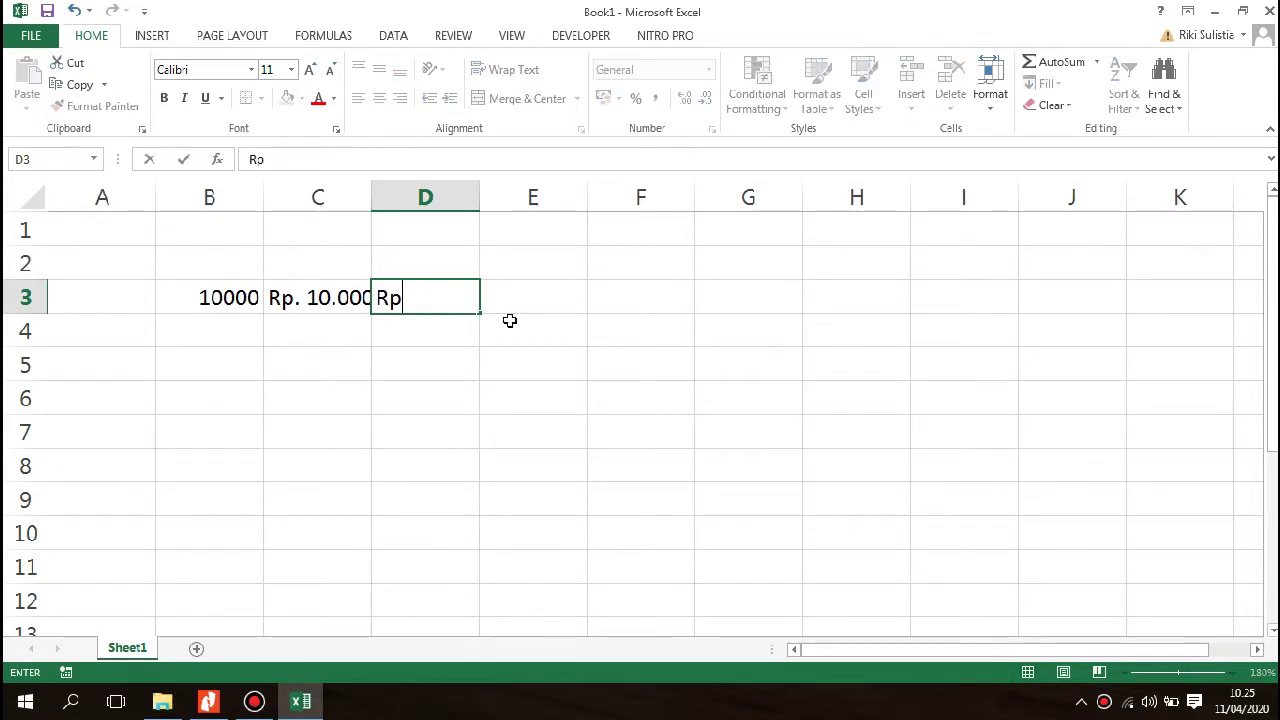
pyautogui.write('. ')
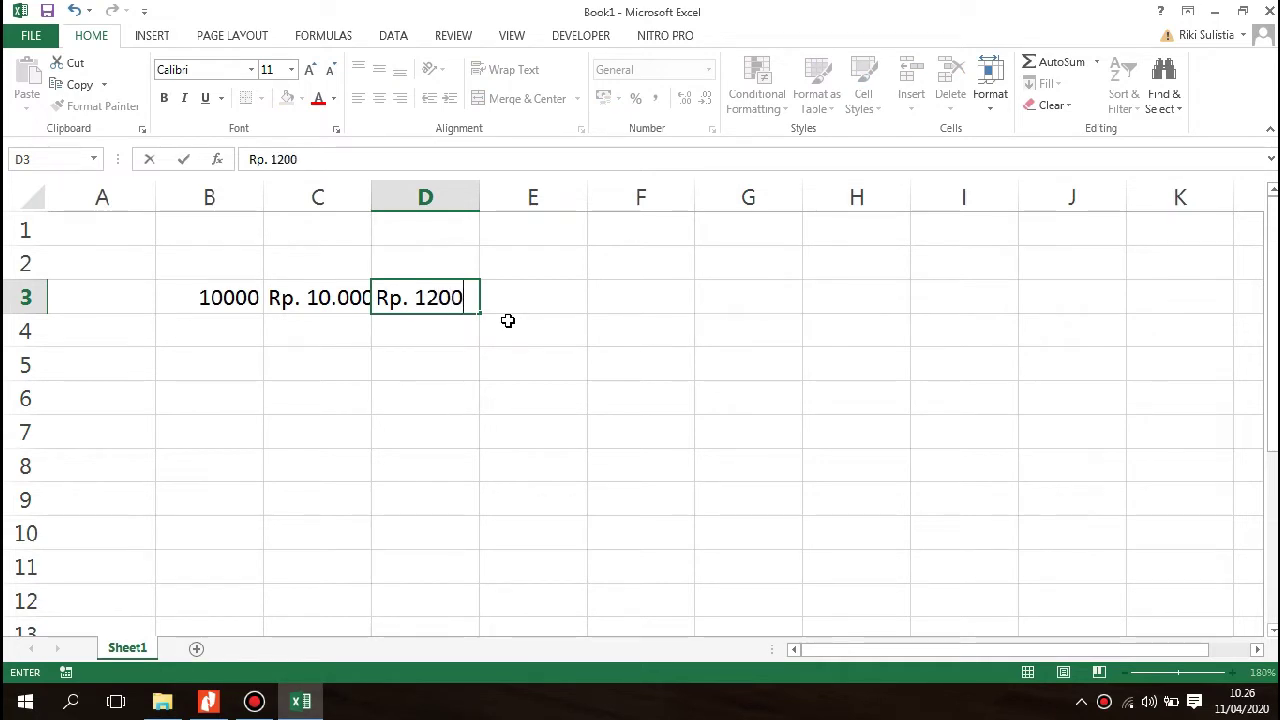
pyautogui.write('12.0')
pyautogui.press('Return')
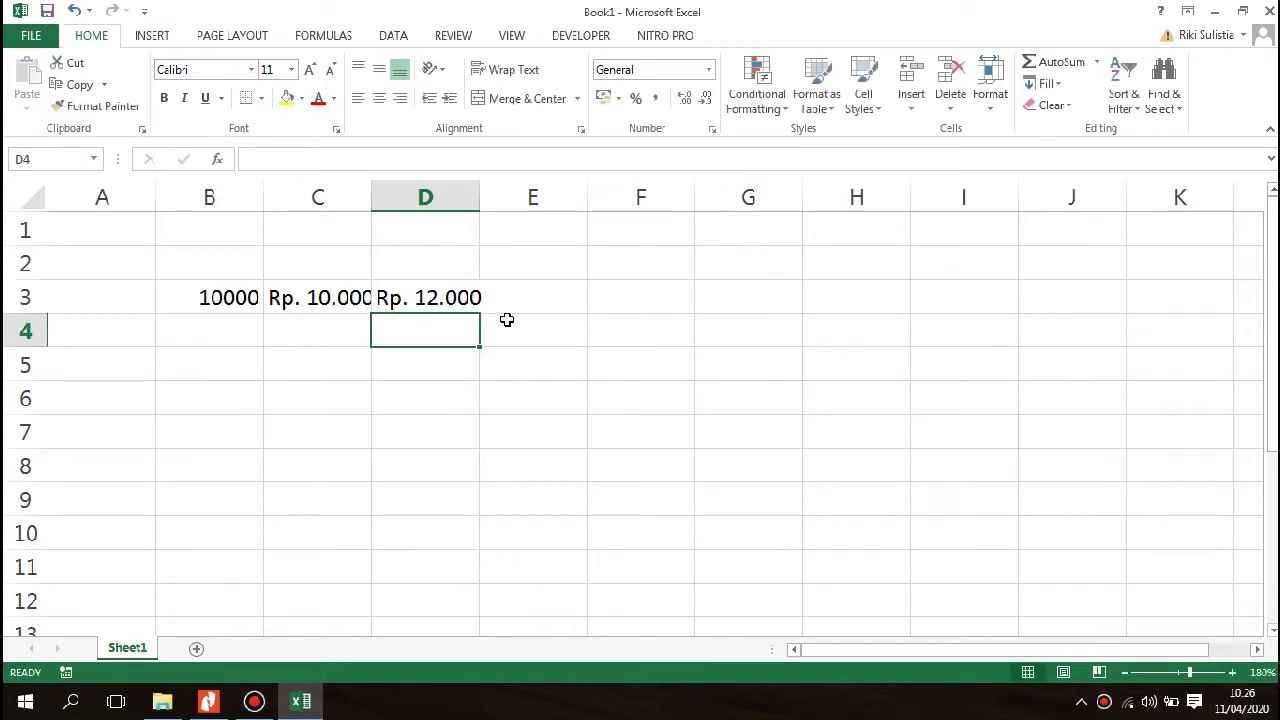
# Clear the plain number from cell B3.
pyautogui.press('Up')
pyautogui.press('Left')
pyautogui.press('Left')
pyautogui.press('BackSpace')
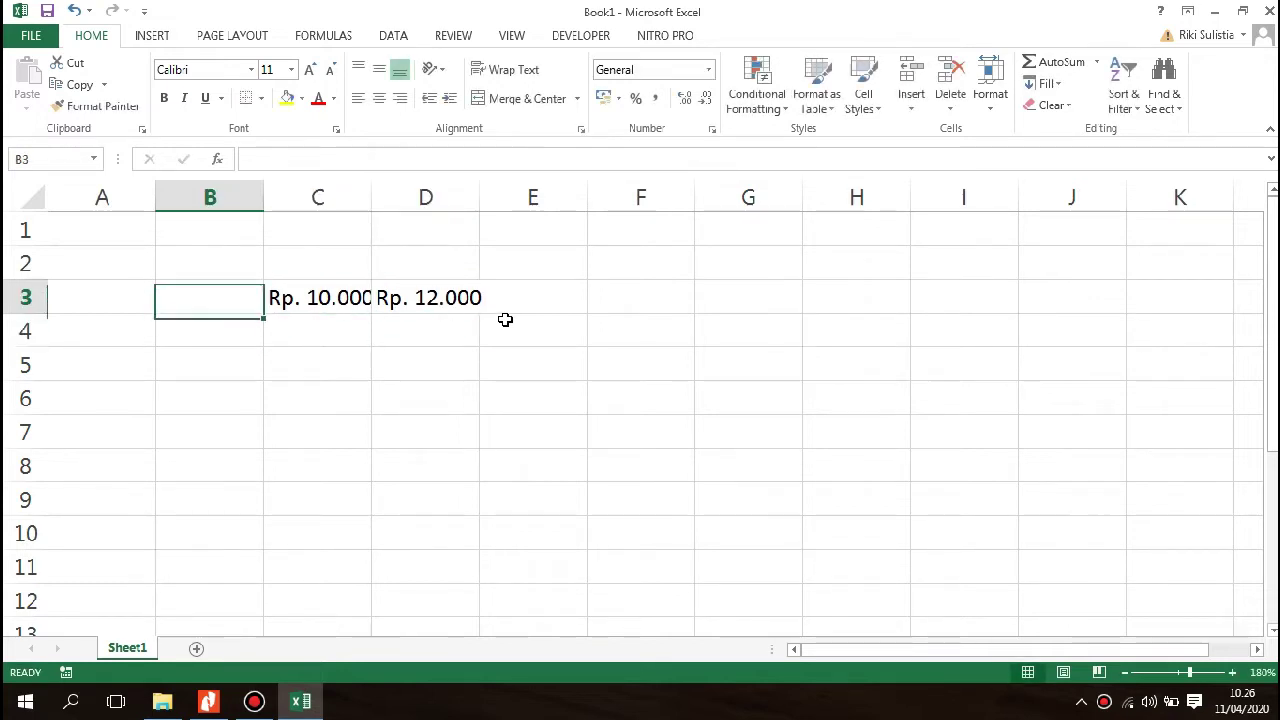
pyautogui.click(340, 260)
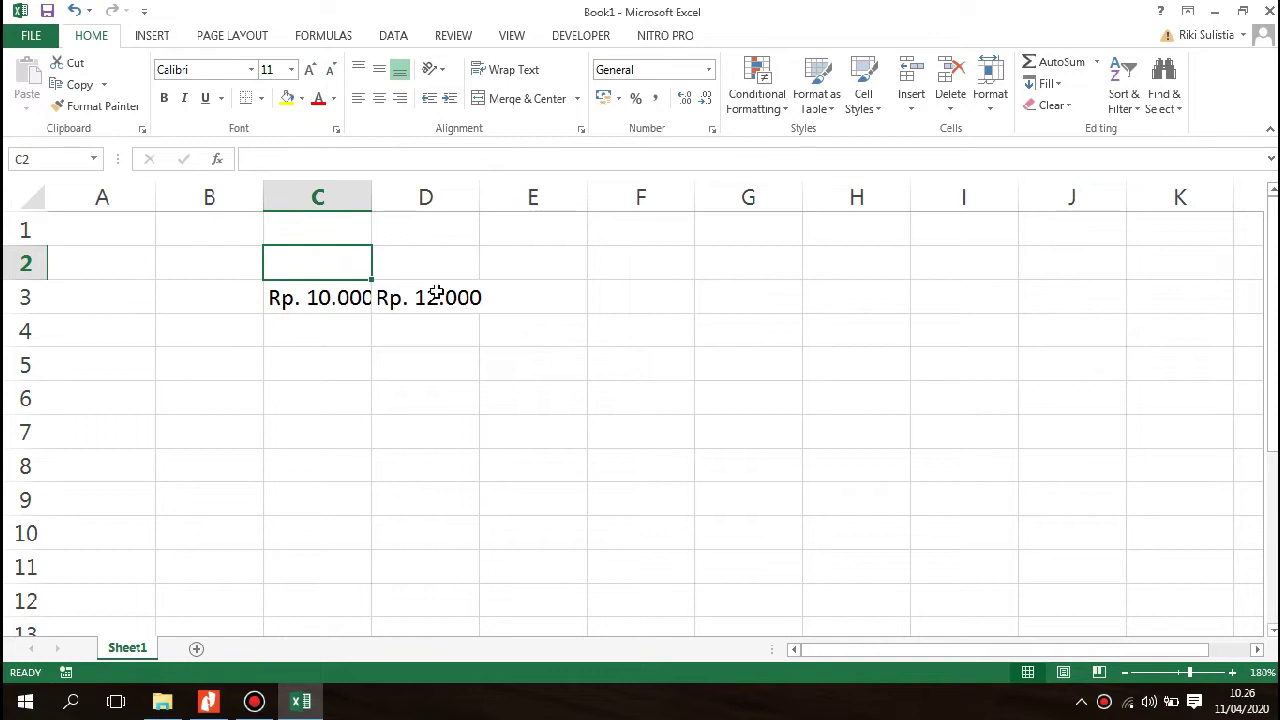
pyautogui.click(394, 327)
pyautogui.click(316, 238)
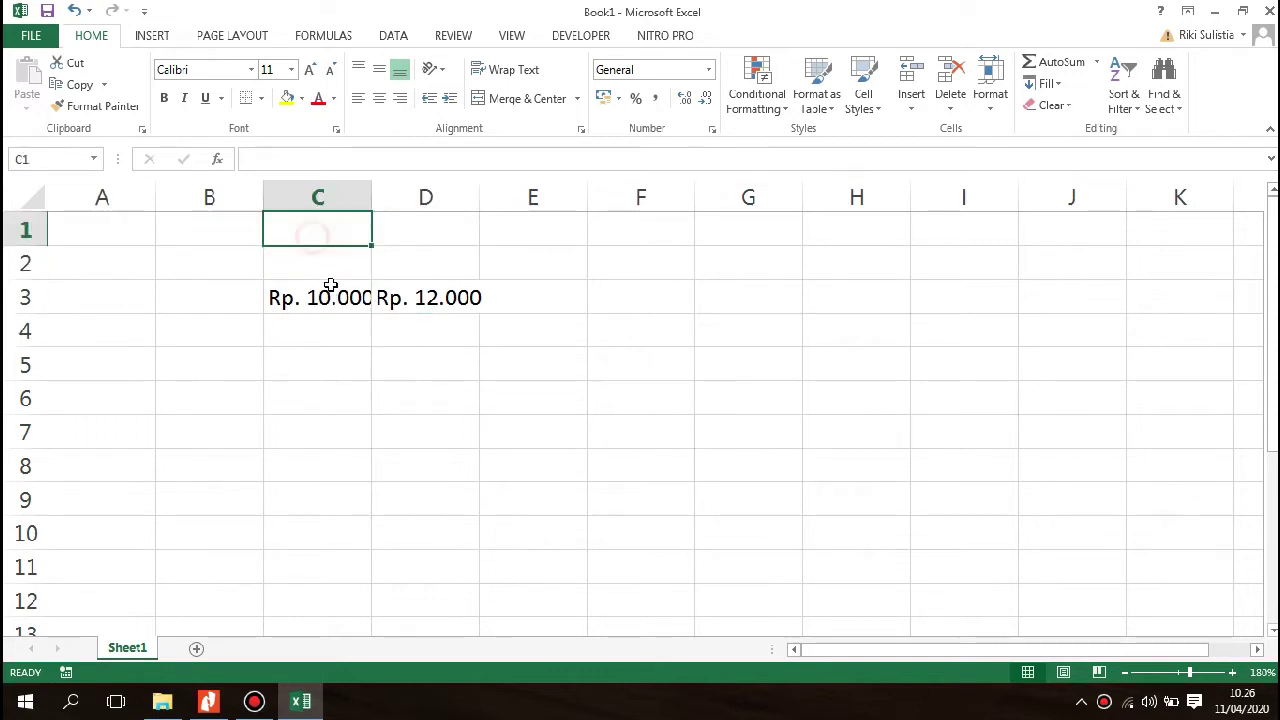
pyautogui.click(327, 297)
pyautogui.click(426, 308)
# Enter the formula =C3+D3 in cell E3 to add the two rupiah amounts.
pyautogui.click(543, 303)
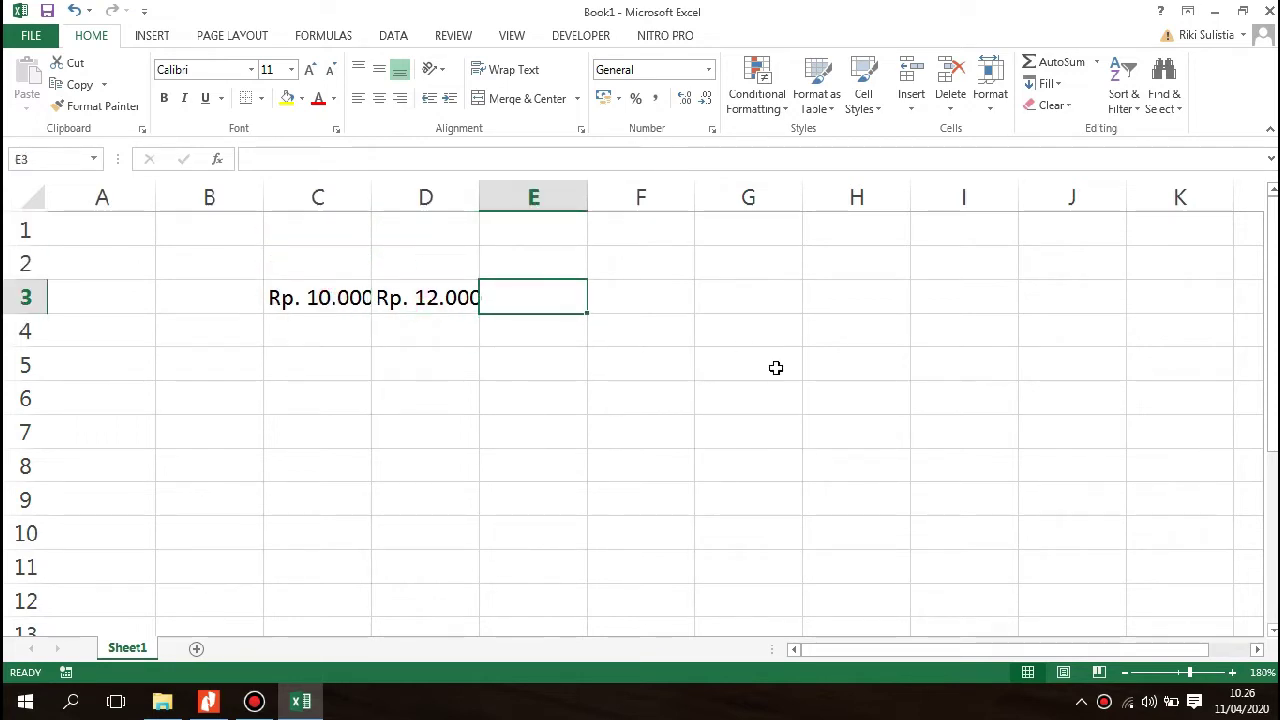
pyautogui.write('-=')
pyautogui.press('BackSpace')
pyautogui.press('BackSpace')
pyautogui.write('=')
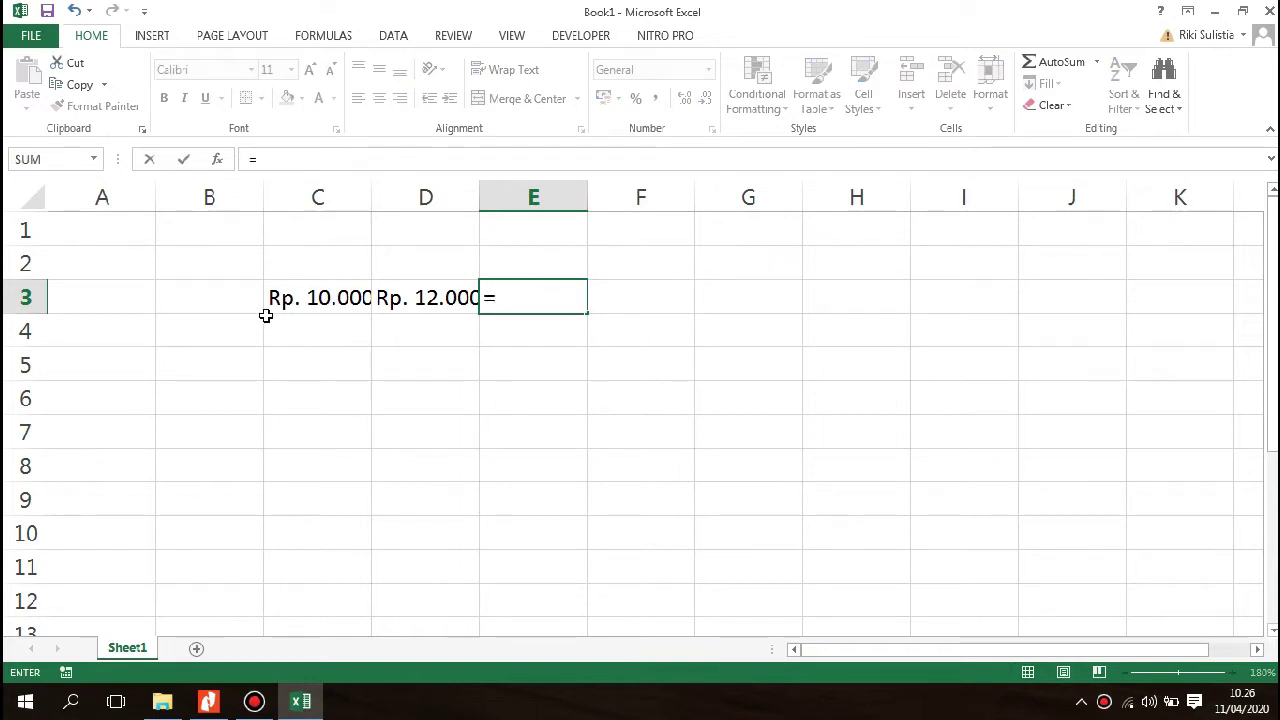
pyautogui.click(380, 321)
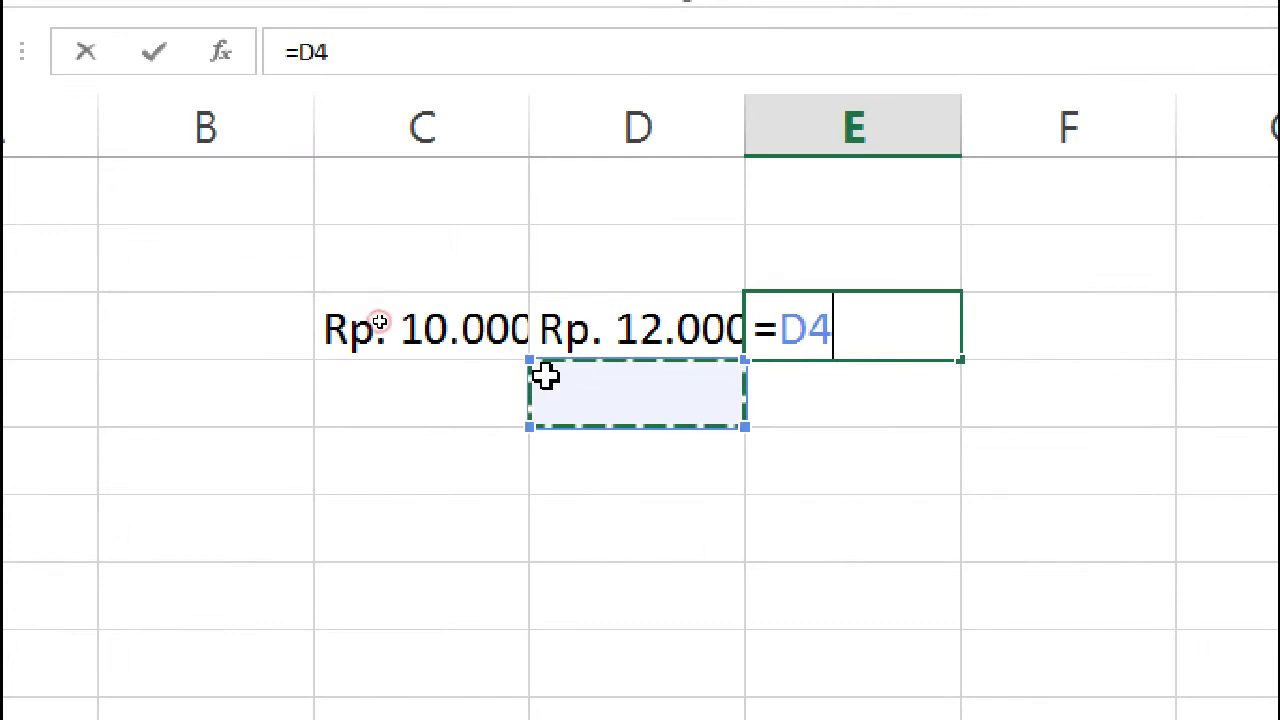
pyautogui.click(397, 327)
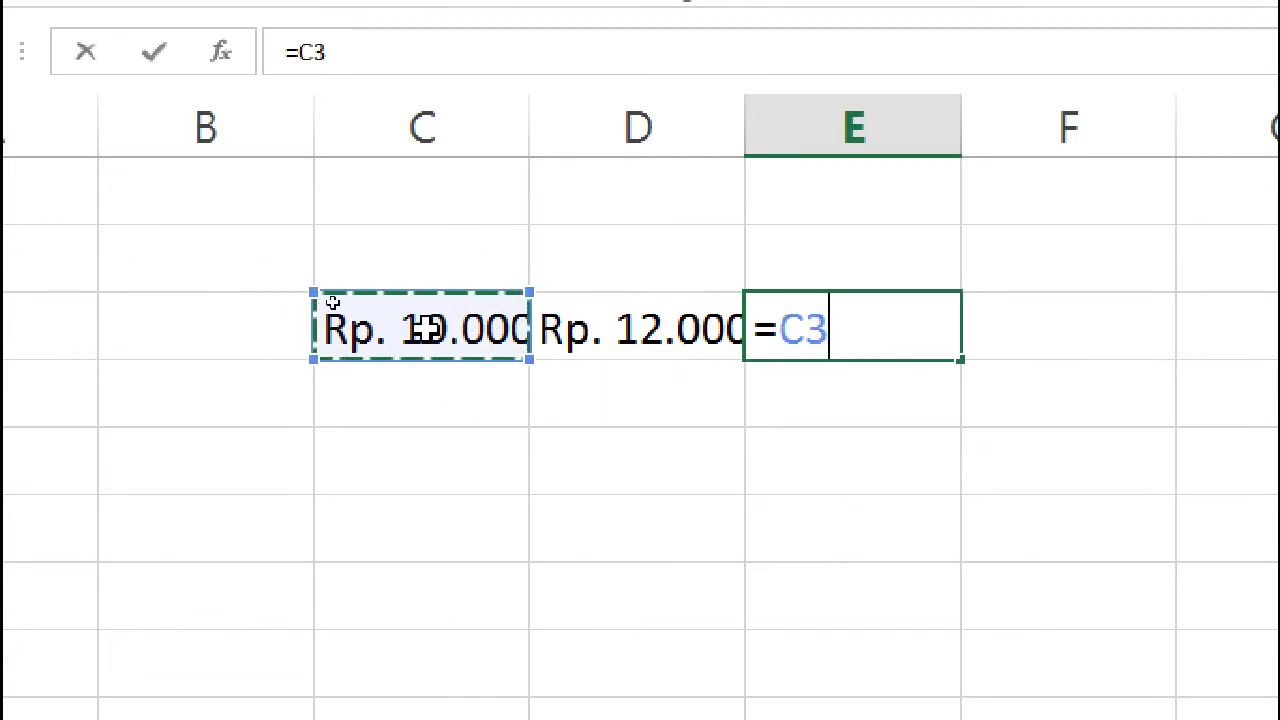
pyautogui.write('+')
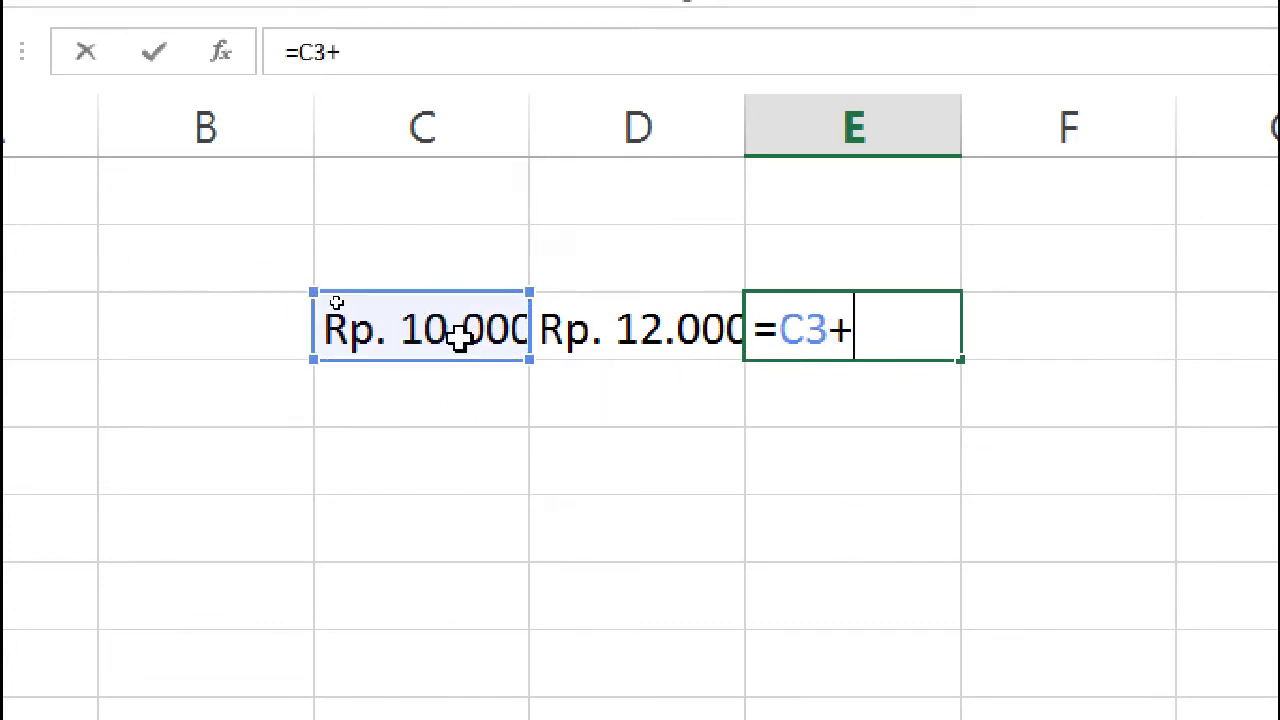
pyautogui.click(614, 334)
pyautogui.press('Return')
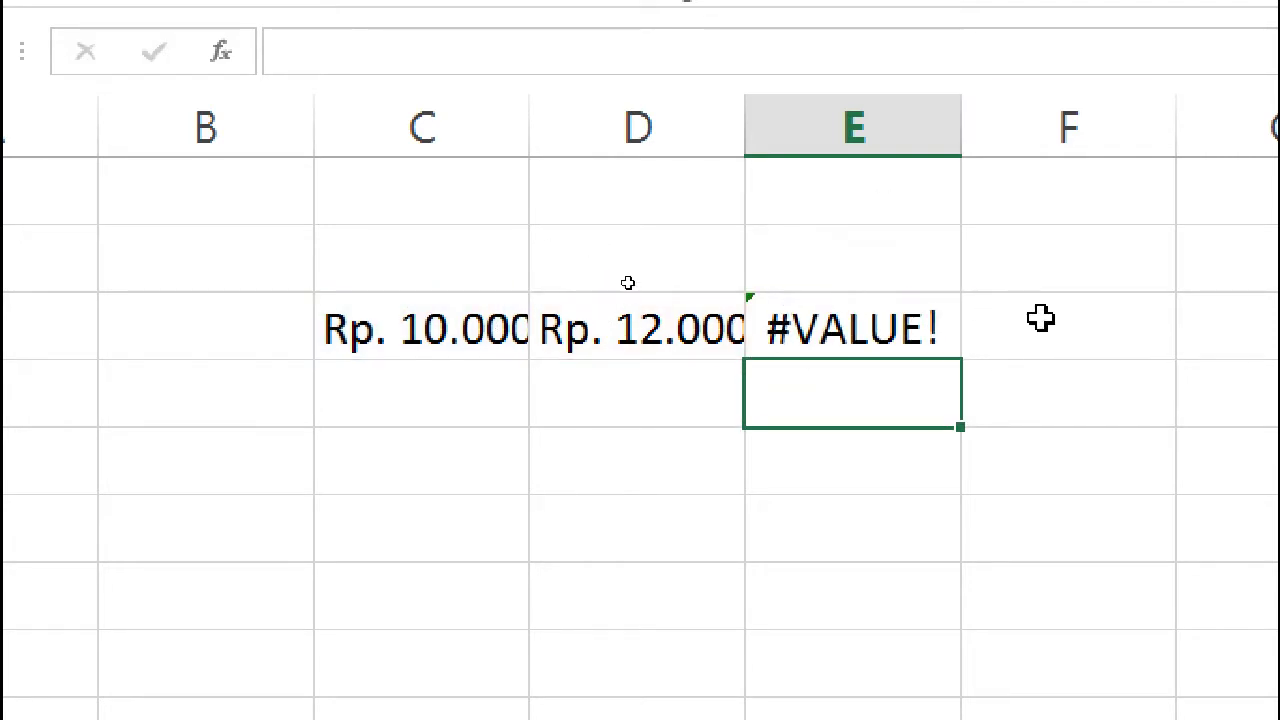
# Examine the formula in E3 and the content of C3, especially the Rp. prefix and the thousands dot.
pyautogui.click(802, 320)
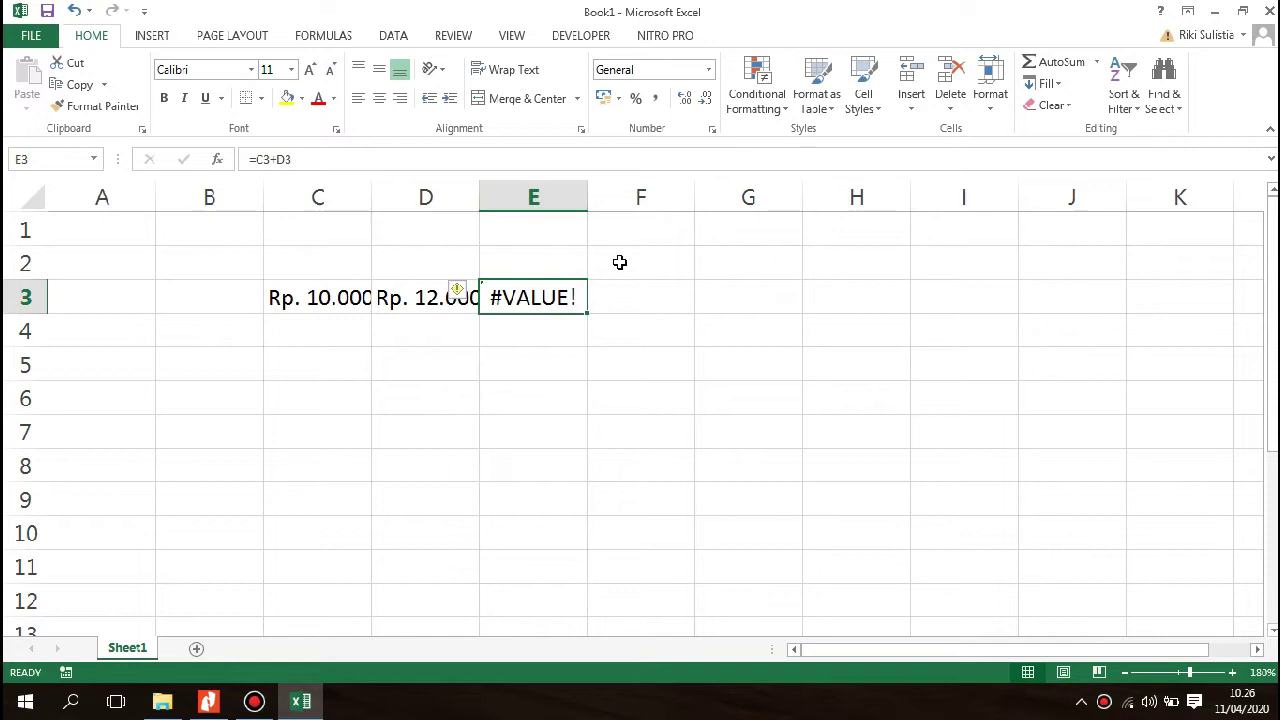
pyautogui.click(349, 304)
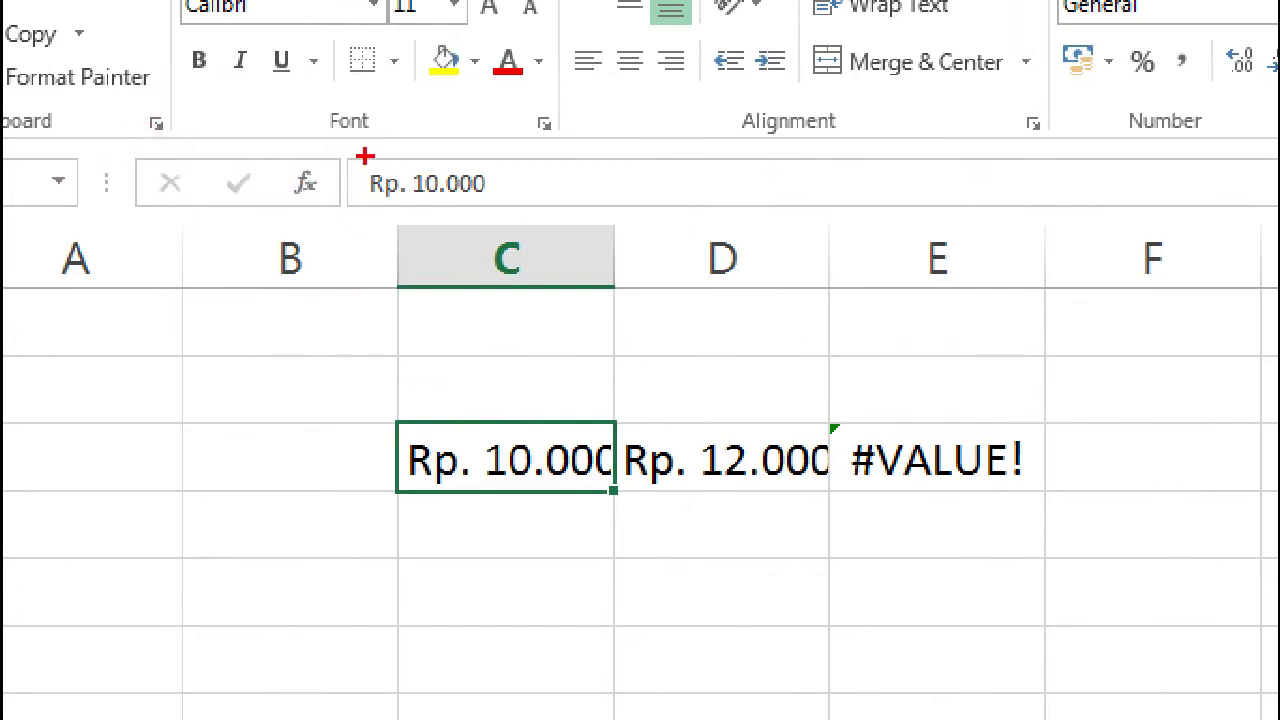
pyautogui.moveTo(351, 163)
pyautogui.mouseDown()
pyautogui.moveTo(357, 200)
pyautogui.moveTo(444, 212)
pyautogui.mouseUp()
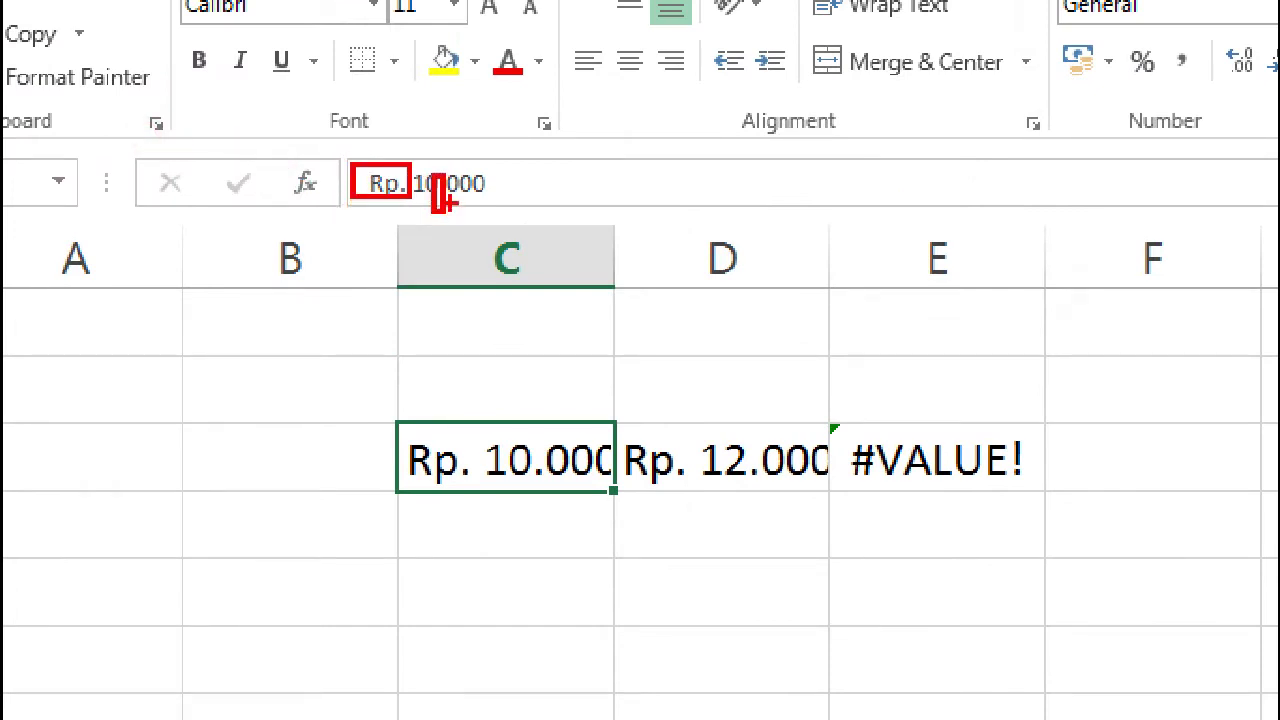
pyautogui.press('super')
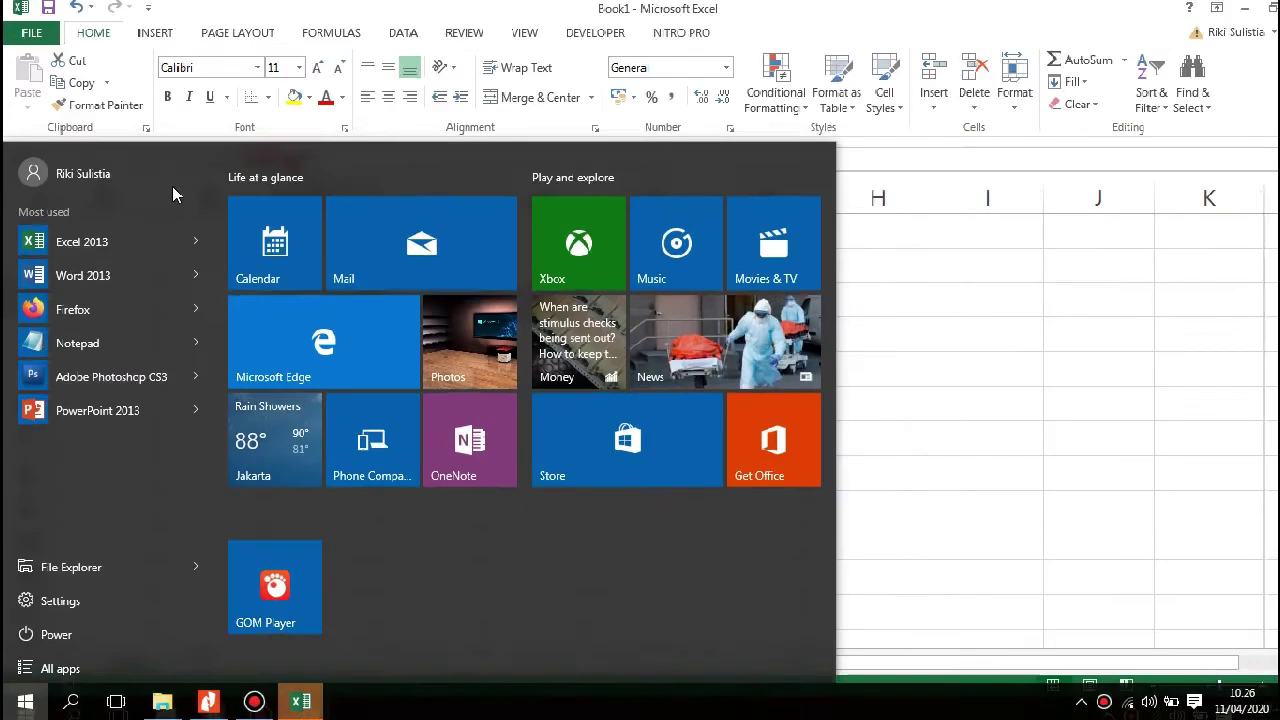
pyautogui.click(953, 350)
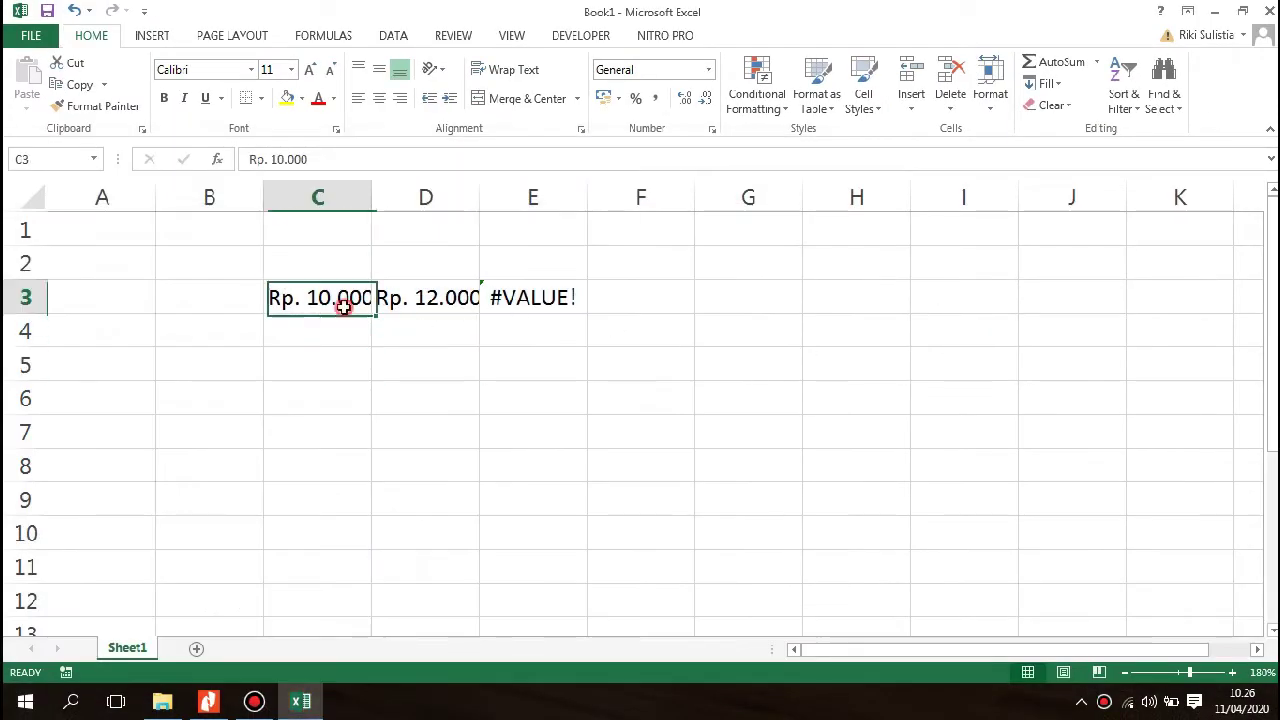
# Replace the manually written rupiah amounts with plain numbers: 10000 in cell C3 and 12000 in cell D3.
pyautogui.write('10')
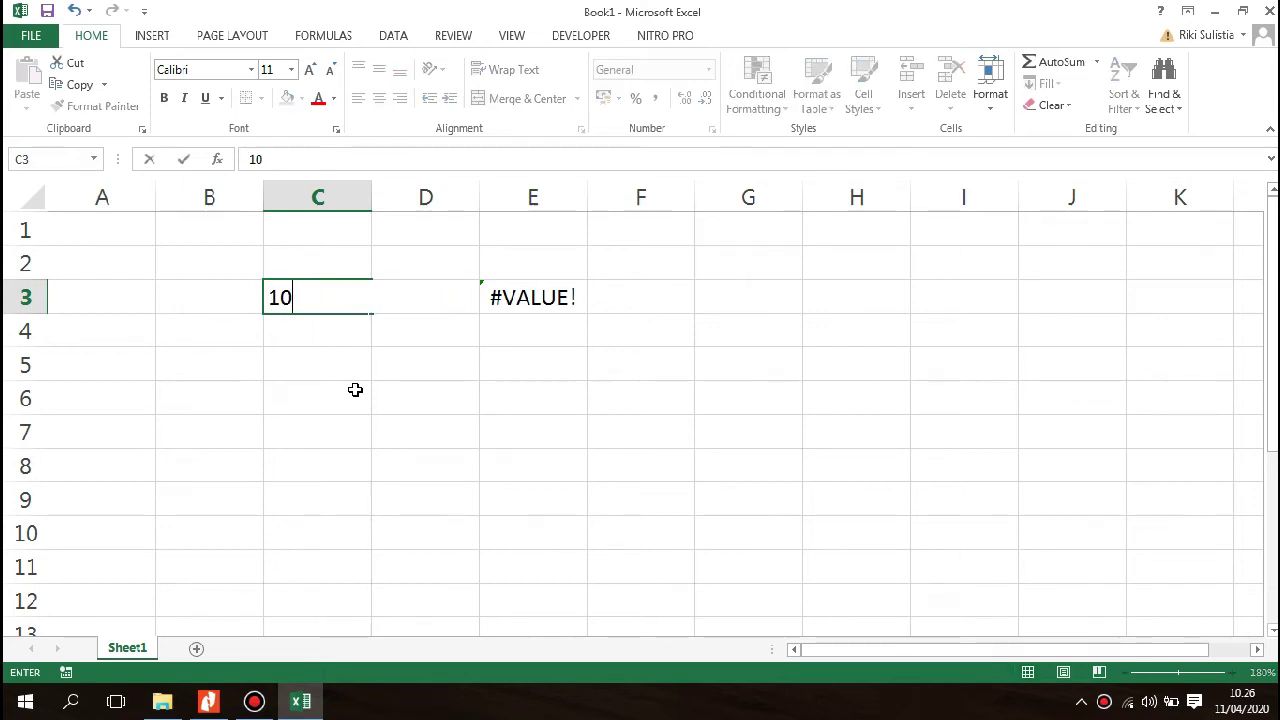
pyautogui.press('Return')
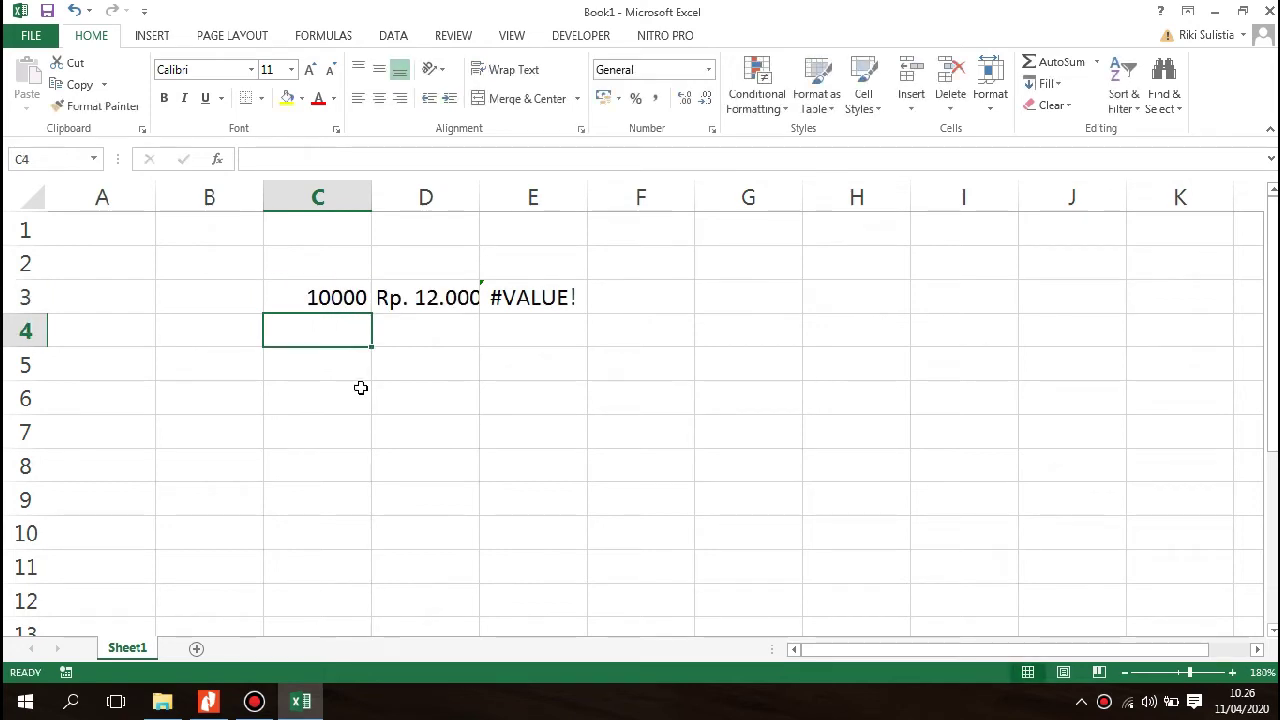
pyautogui.click(418, 305)
pyautogui.write('12000')
pyautogui.press('Return')
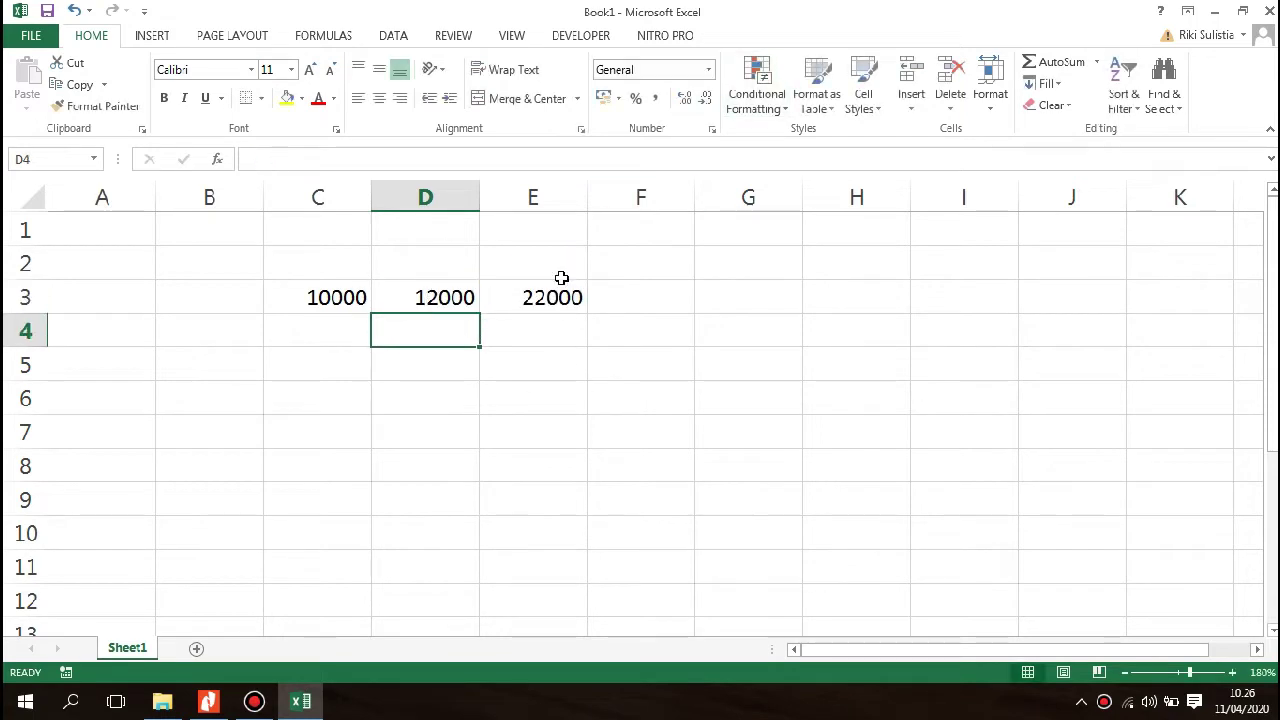
# Check the addition formula in E3 and the plain number stored in C3.
pyautogui.click(536, 297)
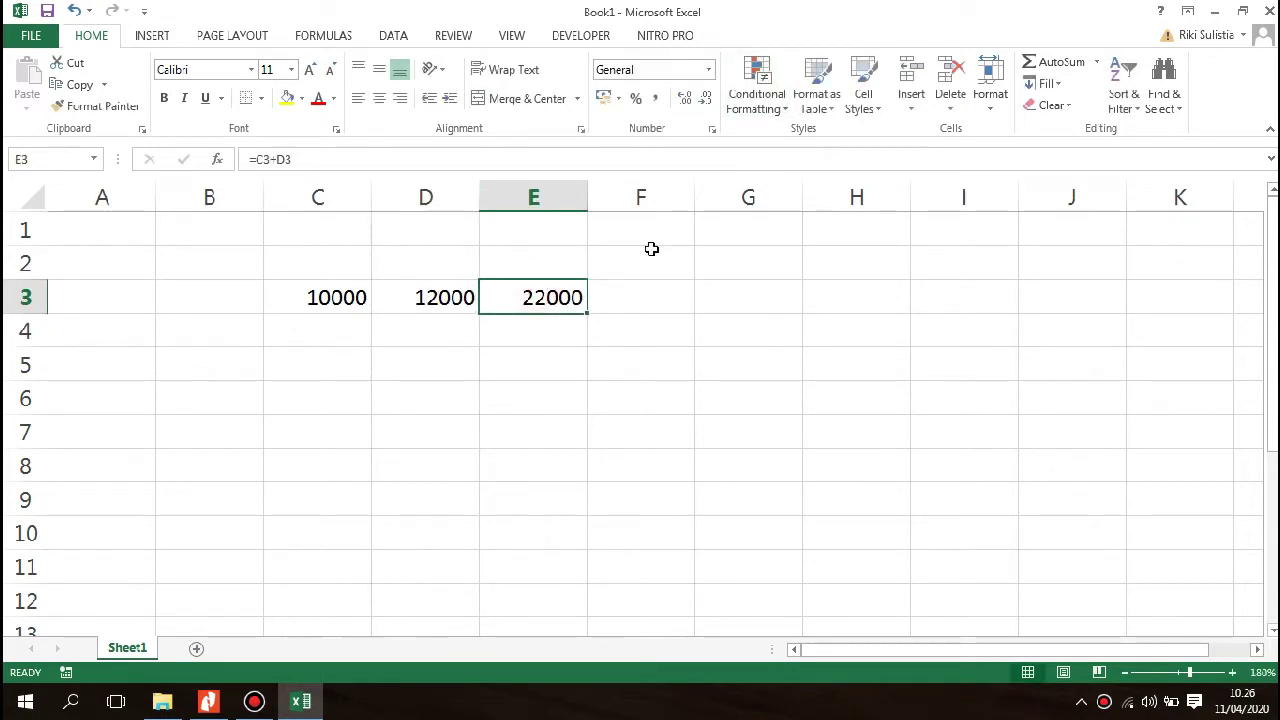
pyautogui.click(713, 472)
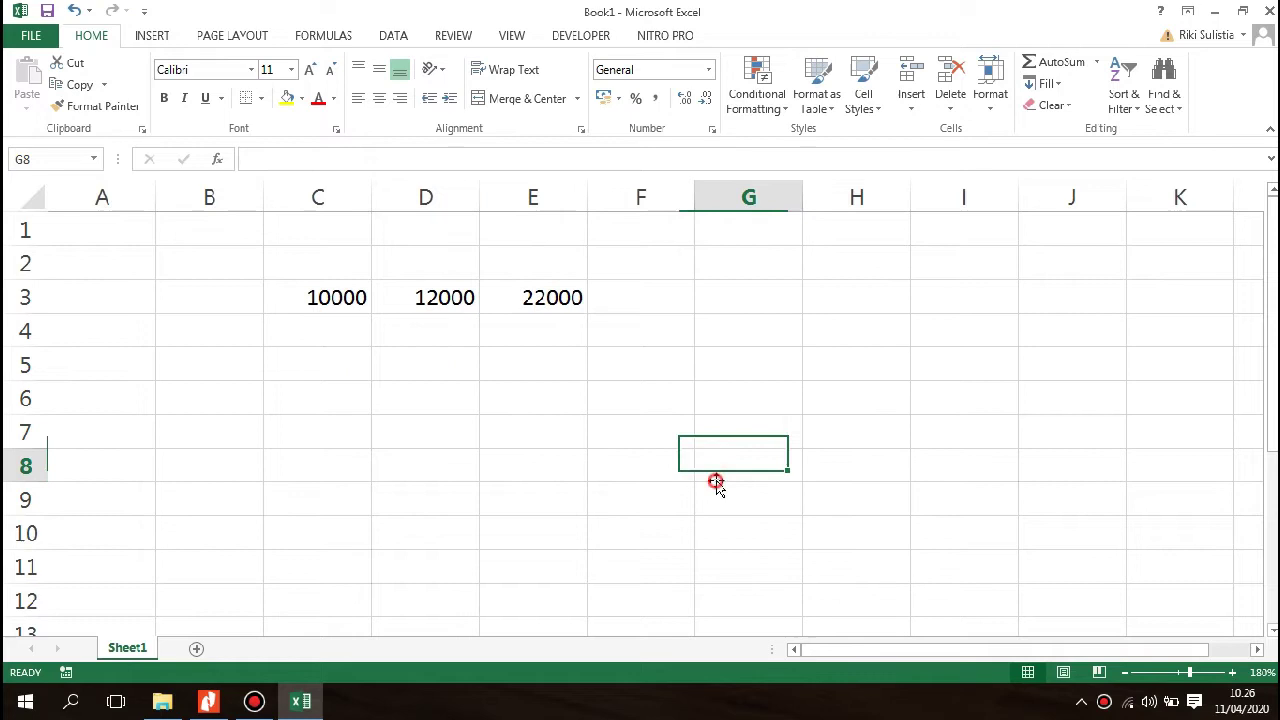
pyautogui.click(530, 303)
pyautogui.click(329, 302)
pyautogui.click(798, 372)
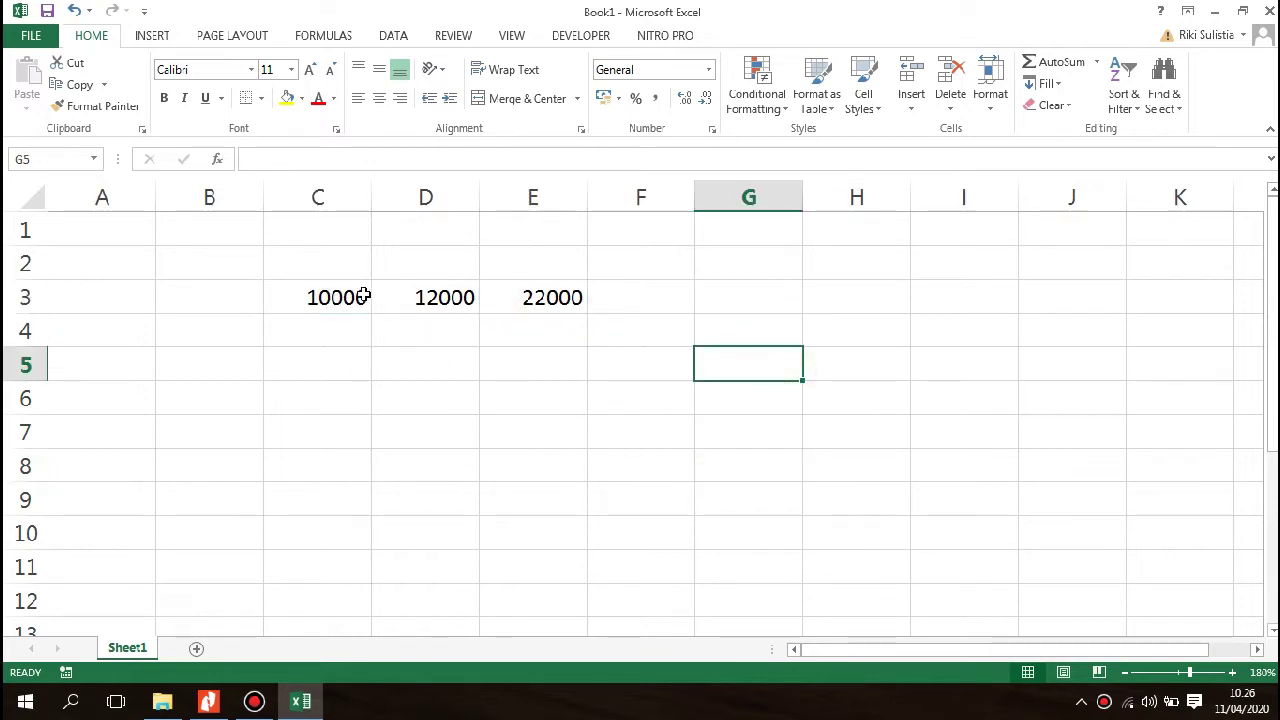
pyautogui.click(646, 340)
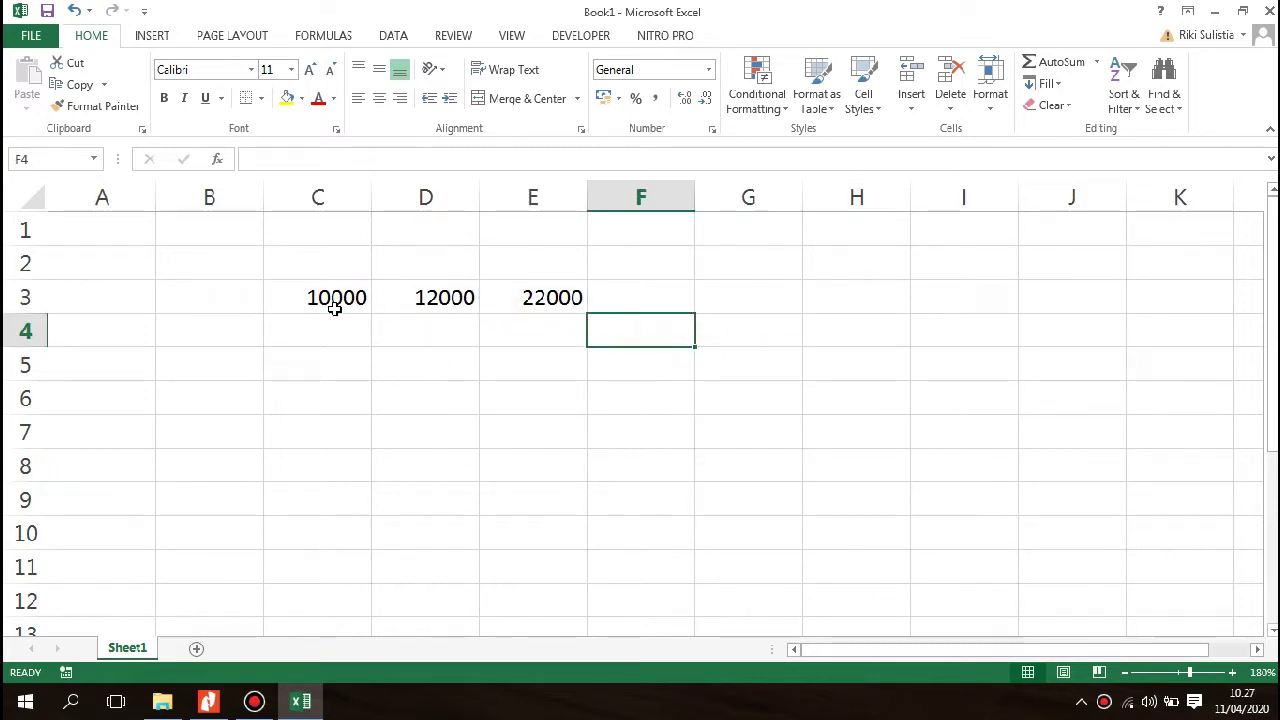
pyautogui.moveTo(316, 297); pyautogui.dragTo(560, 300)
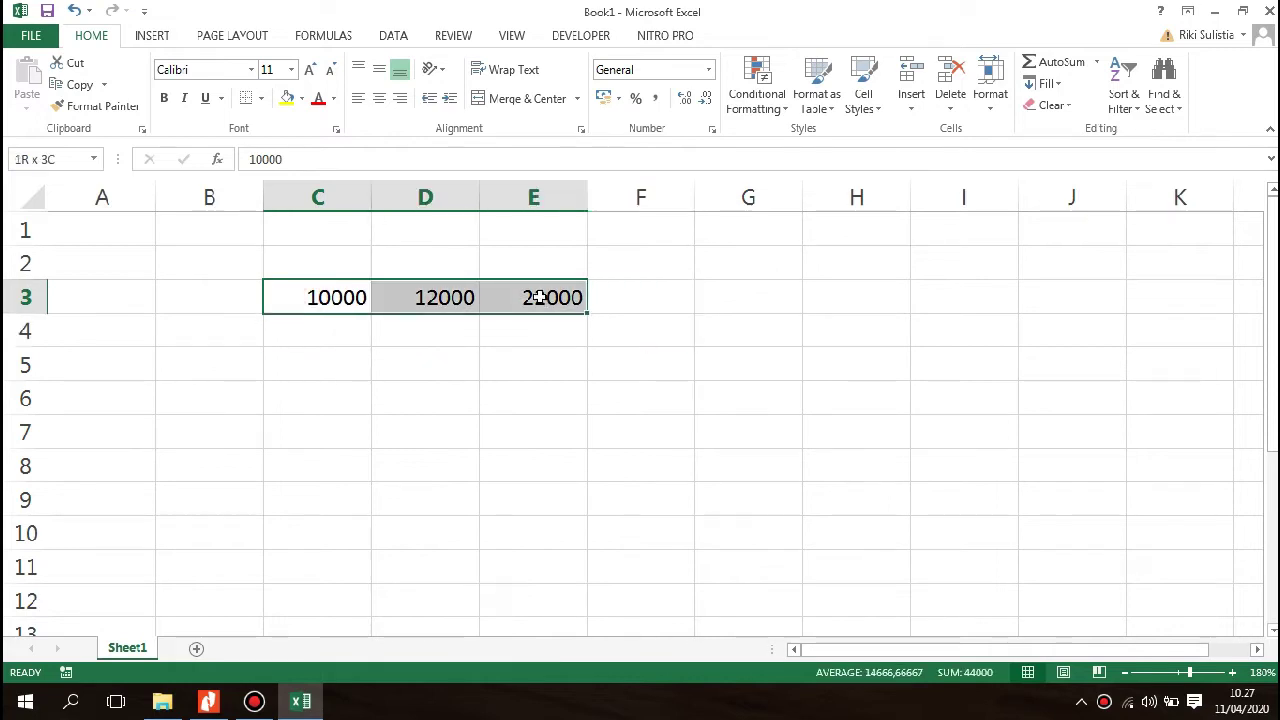
pyautogui.rightClick(380, 297)
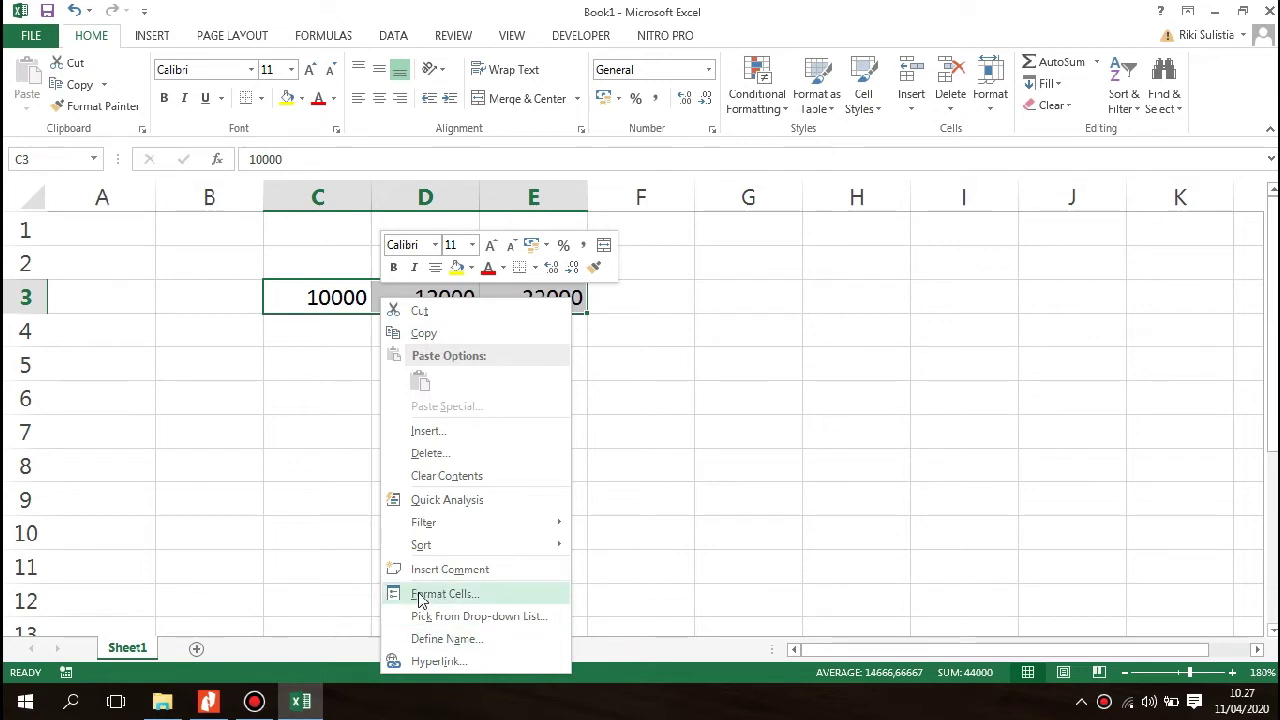
pyautogui.press('Escape')
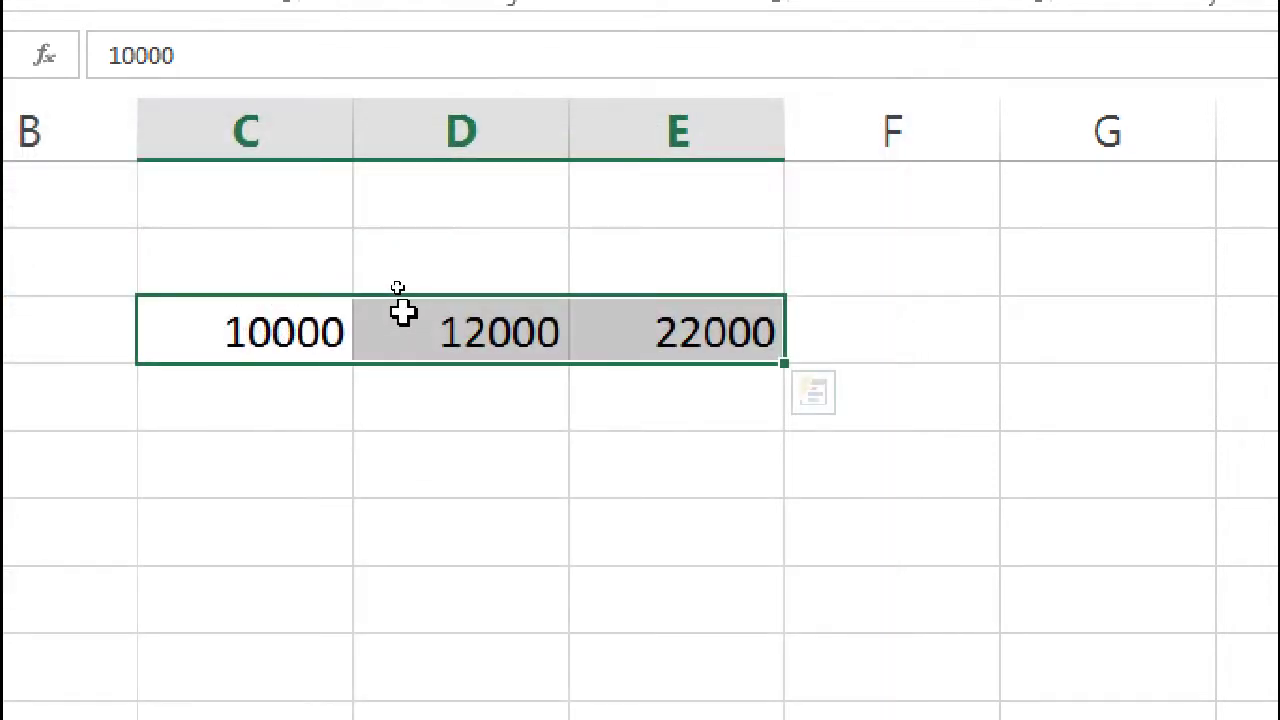
pyautogui.hotkey('ctrl', 'q')
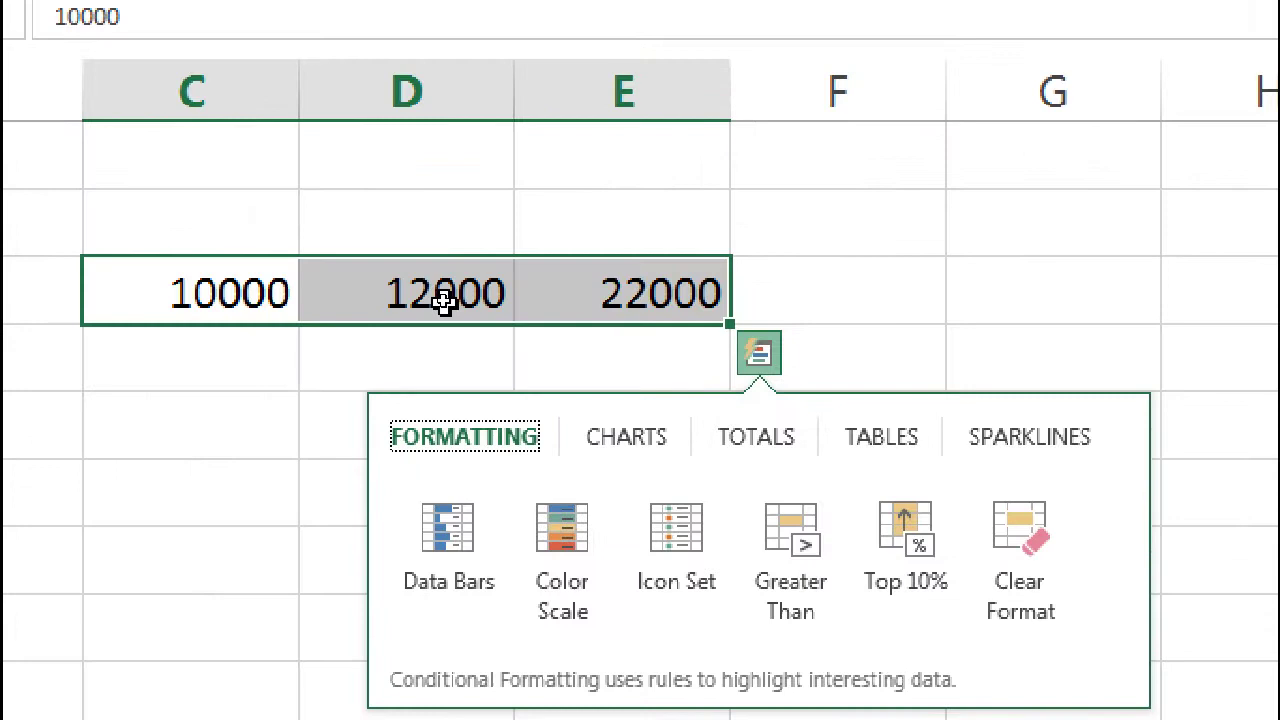
pyautogui.rightClick(420, 296)
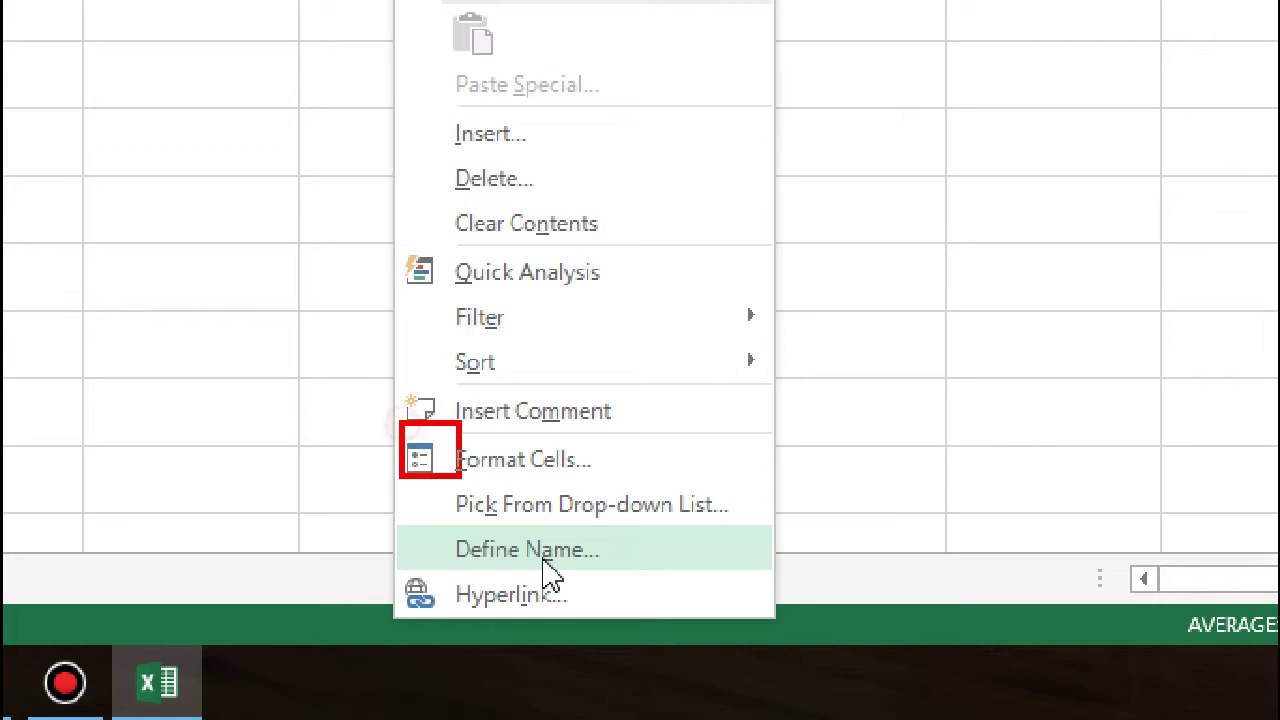
pyautogui.press('Escape')
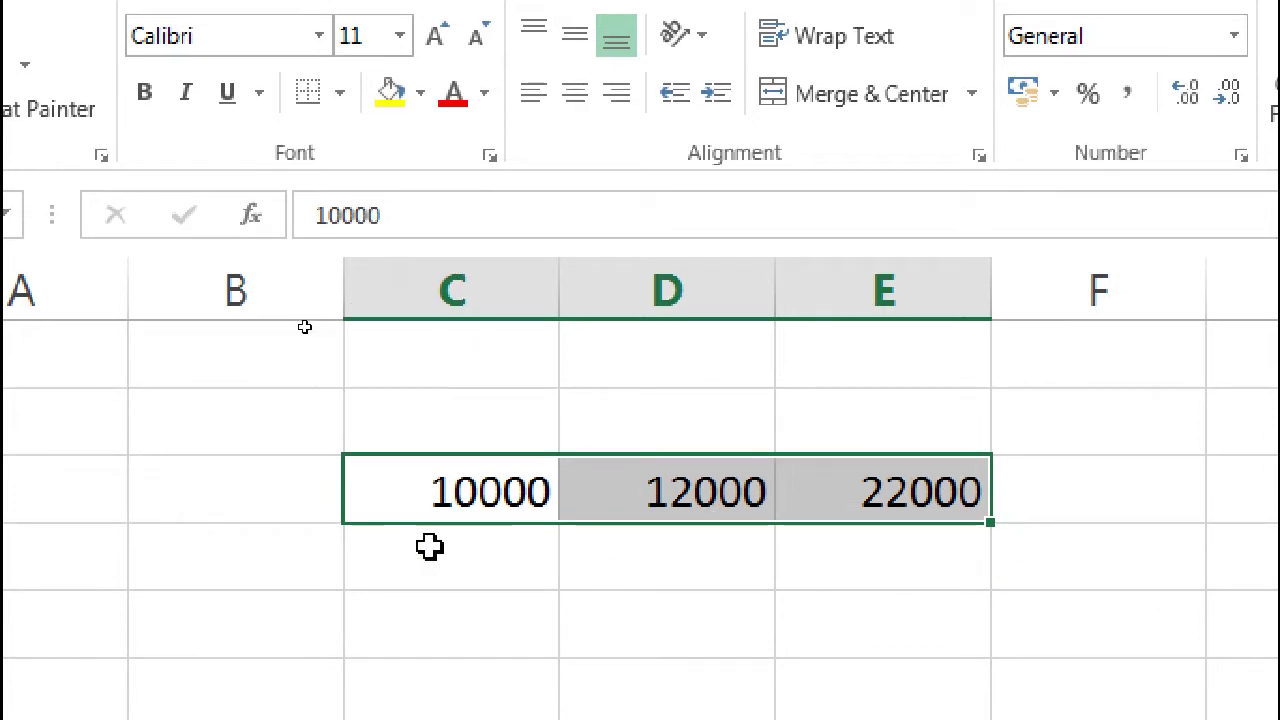
pyautogui.rightClick(491, 493)
pyautogui.click(403, 434)
pyautogui.click(392, 432)
pyautogui.click(409, 491)
pyautogui.moveTo(401, 488); pyautogui.dragTo(975, 500)
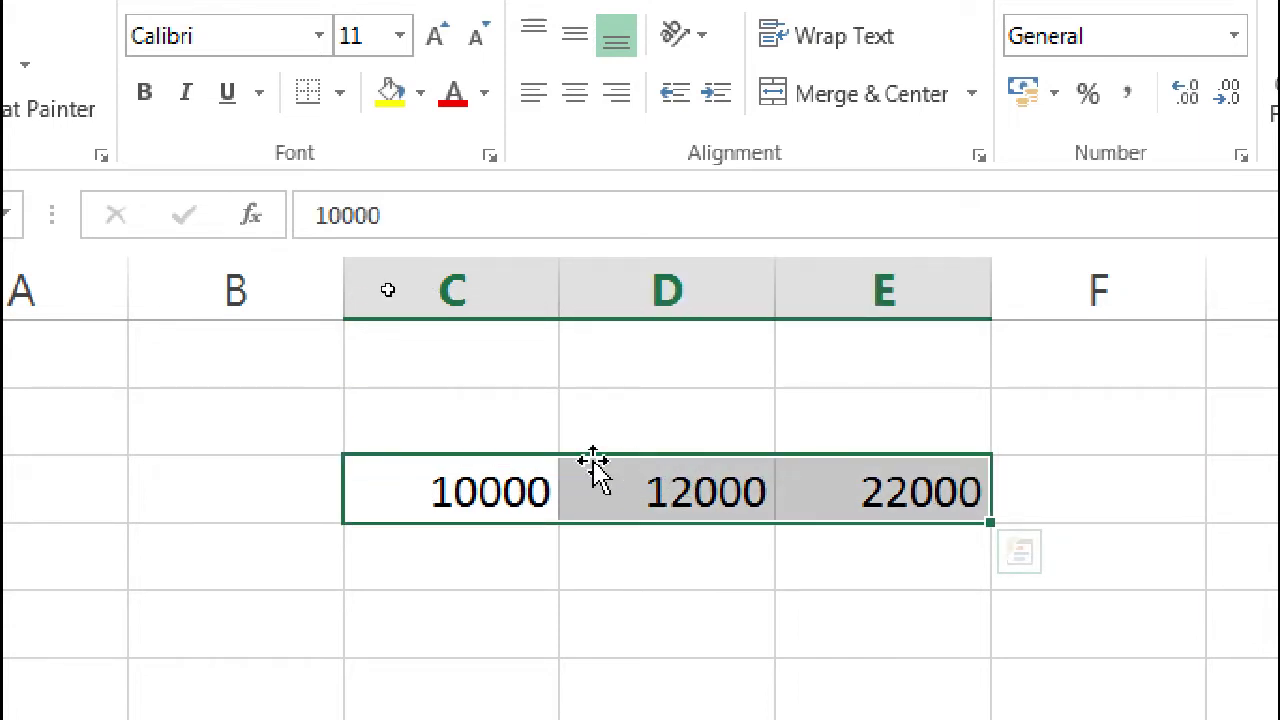
pyautogui.rightClick(614, 488)
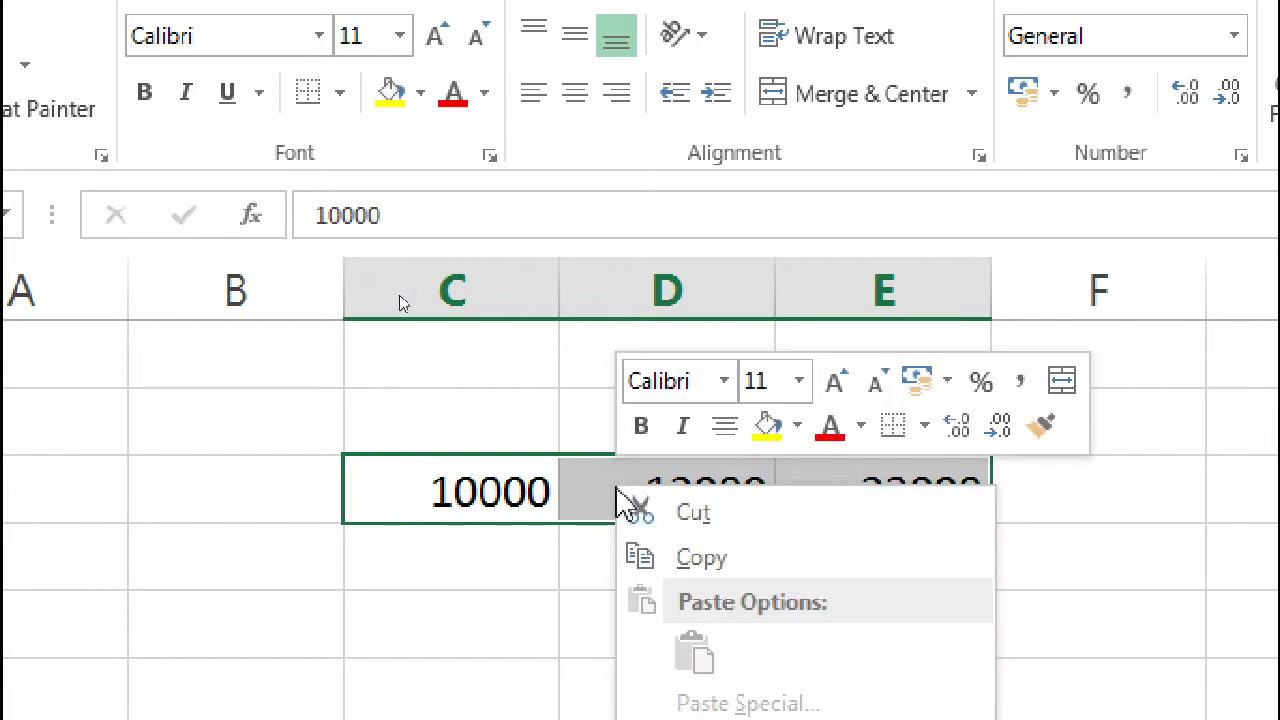
pyautogui.press('Escape')
pyautogui.rightClick(486, 340)
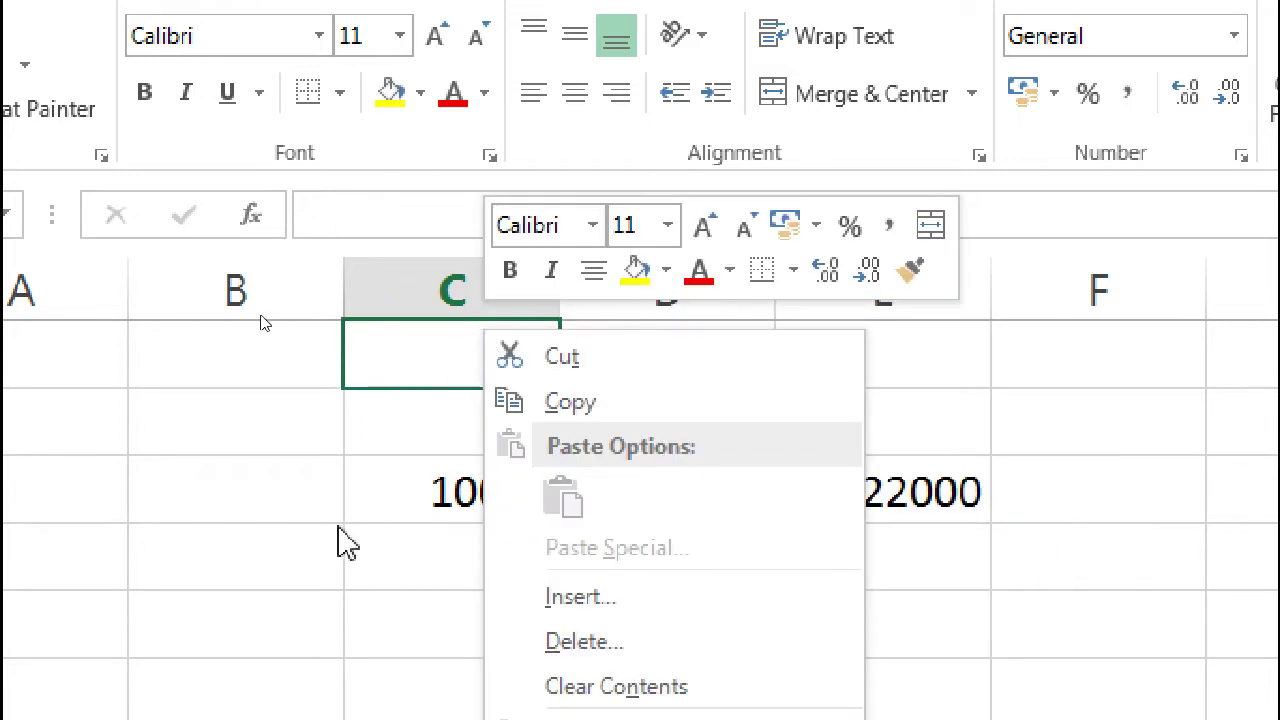
pyautogui.press('Escape')
# Format cells C3:E3 as Currency with the Rp symbol and 0 decimal places, comparing it with the Accounting category.
pyautogui.moveTo(470, 492); pyautogui.dragTo(915, 489)
pyautogui.rightClick(915, 489)
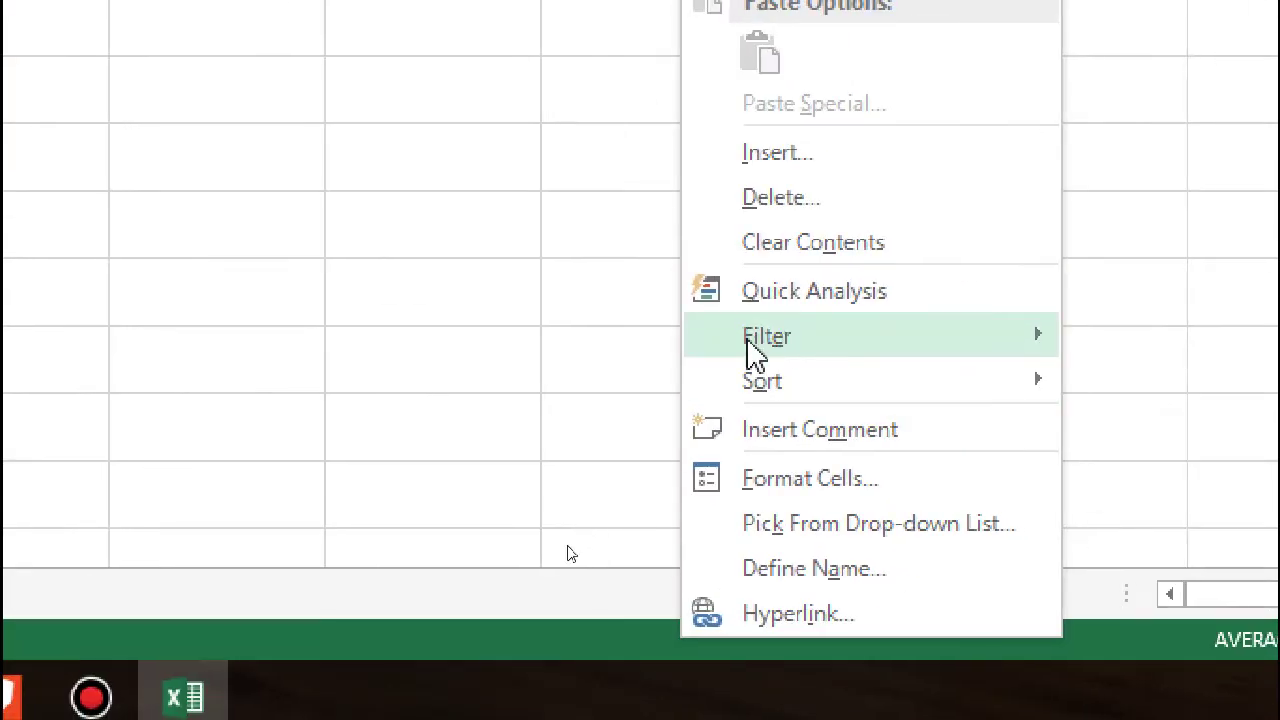
pyautogui.click(789, 480)
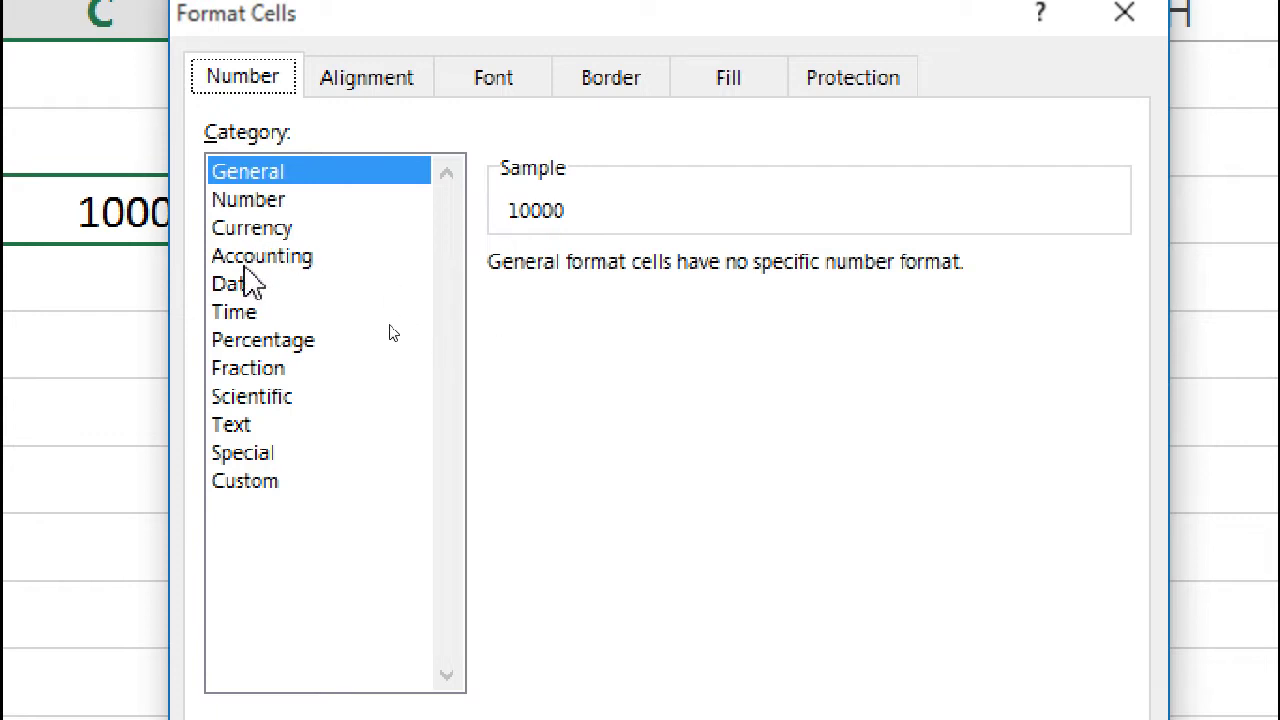
pyautogui.click(250, 258)
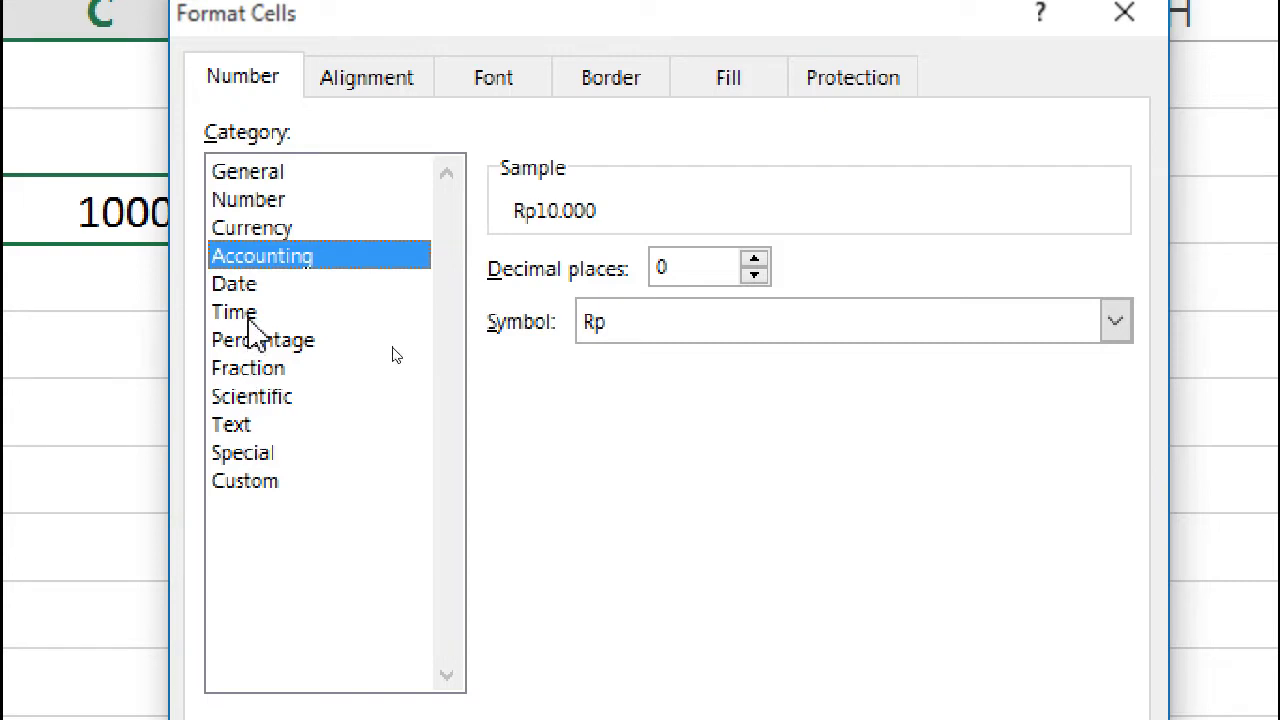
pyautogui.click(250, 228)
pyautogui.click(258, 258)
pyautogui.click(268, 228)
pyautogui.click(268, 256)
pyautogui.click(268, 230)
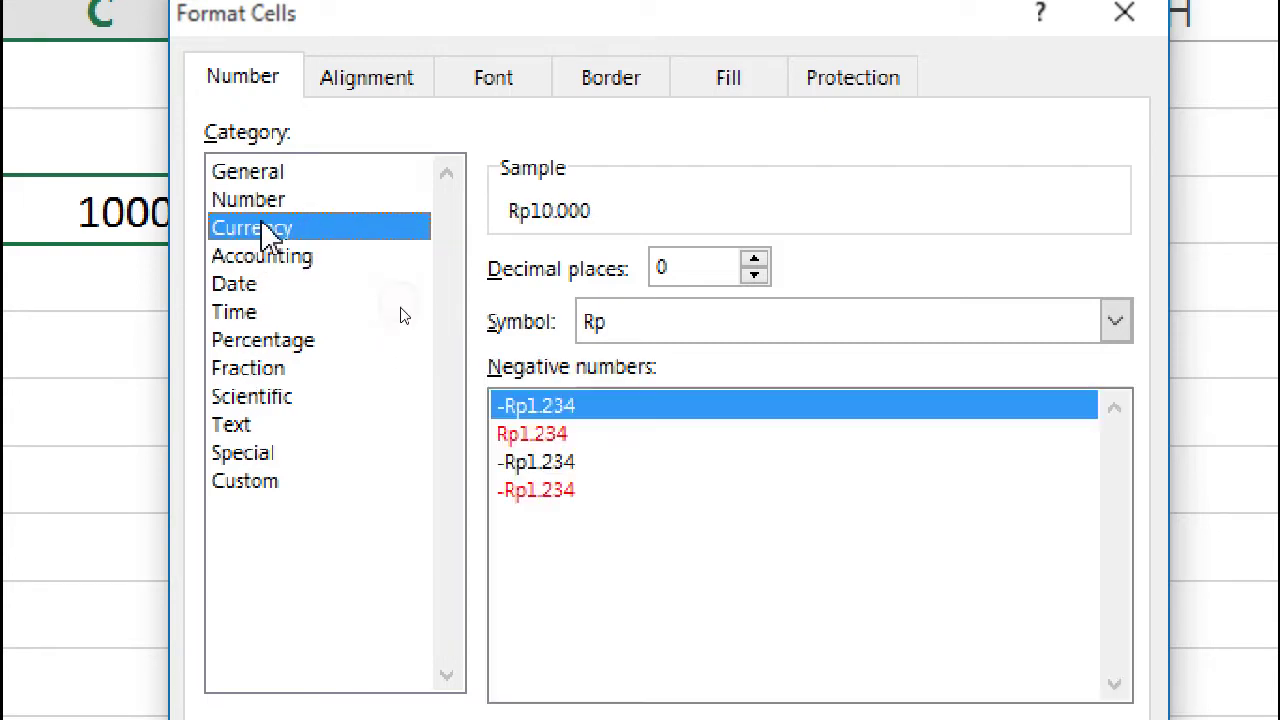
pyautogui.click(883, 651)
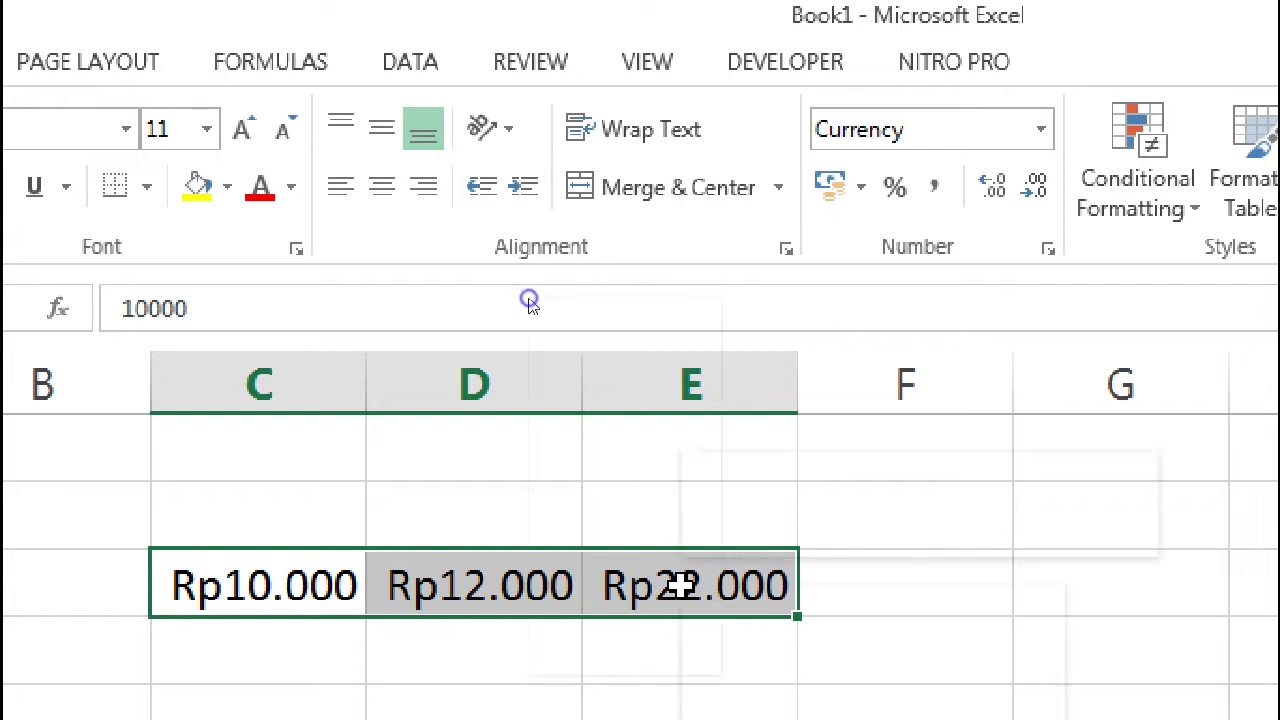
# Change the number format of cells C3:E3 to Accounting.
pyautogui.rightClick(680, 585)
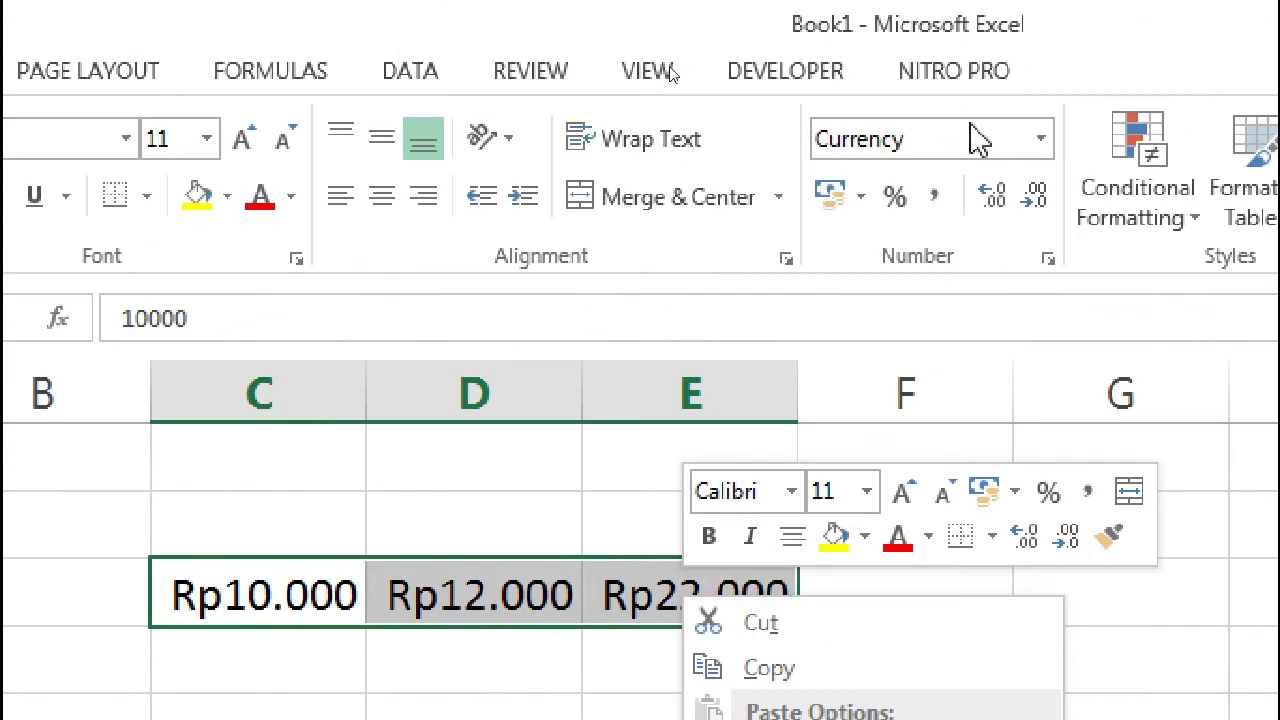
pyautogui.click(970, 139)
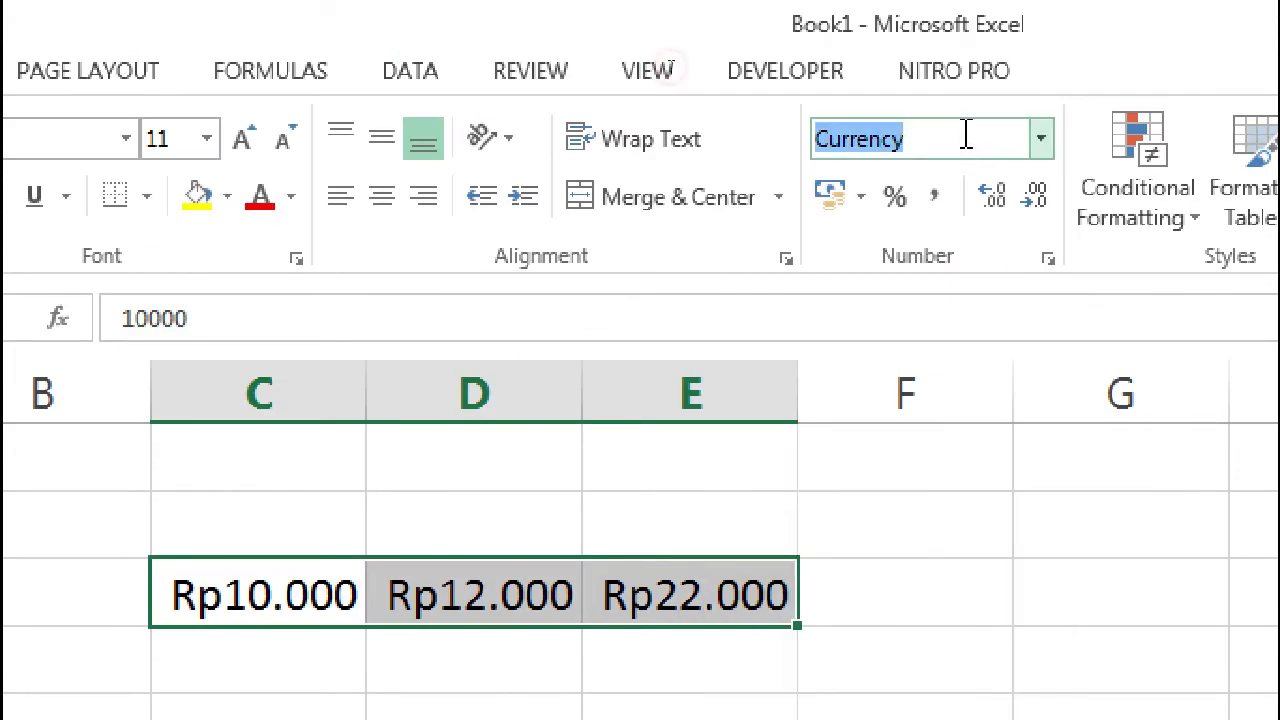
pyautogui.click(1040, 140)
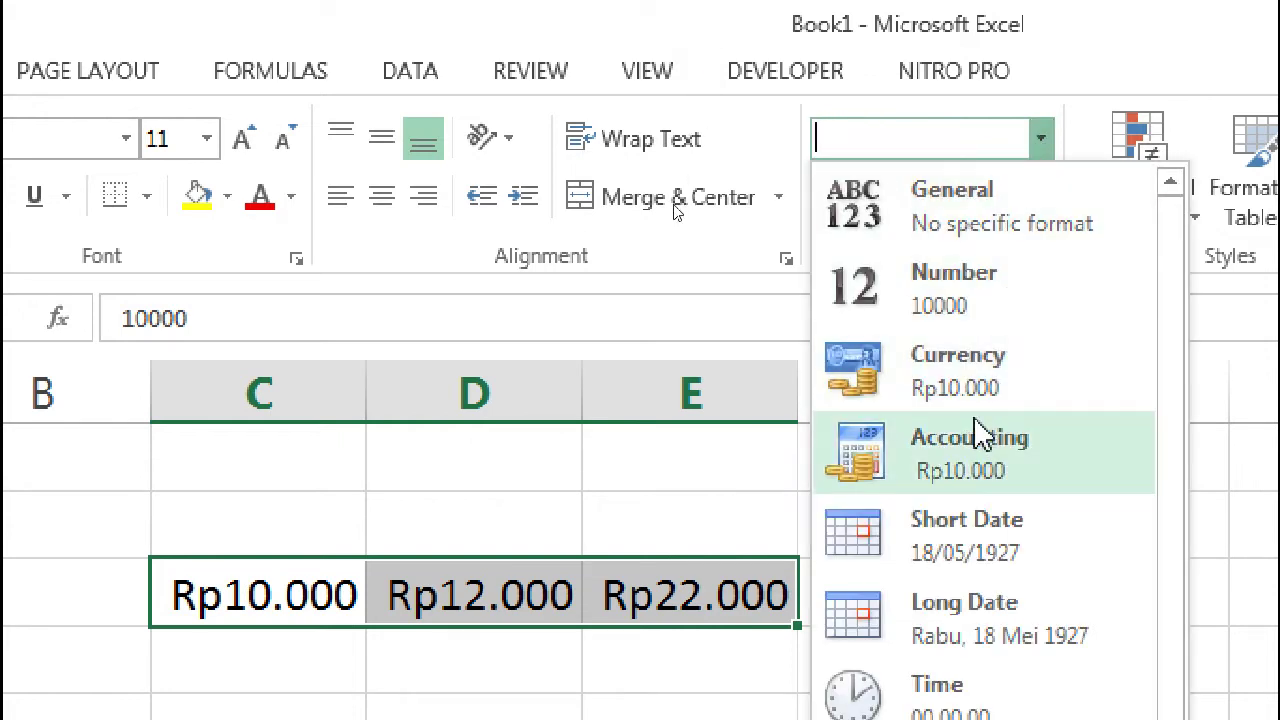
pyautogui.click(957, 488)
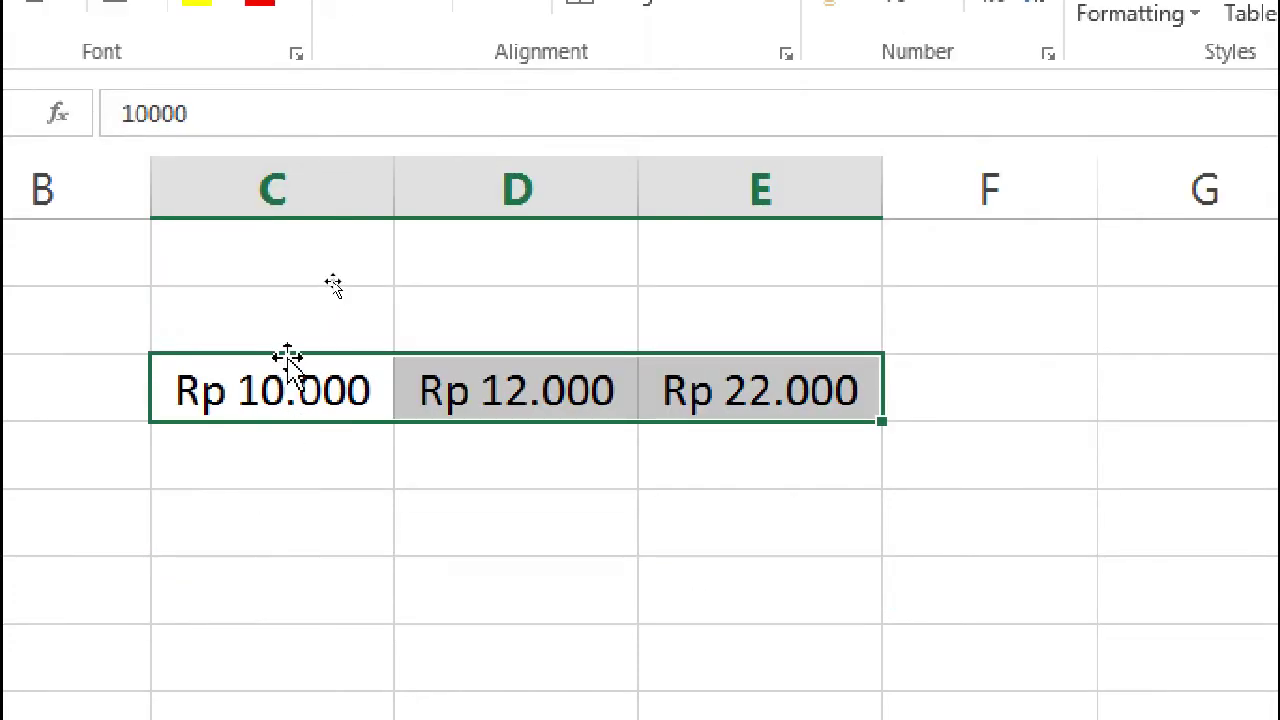
# Examine the underlying values of C3 and D3 and the addition formula in E3 behind their rupiah display.
pyautogui.click(429, 503)
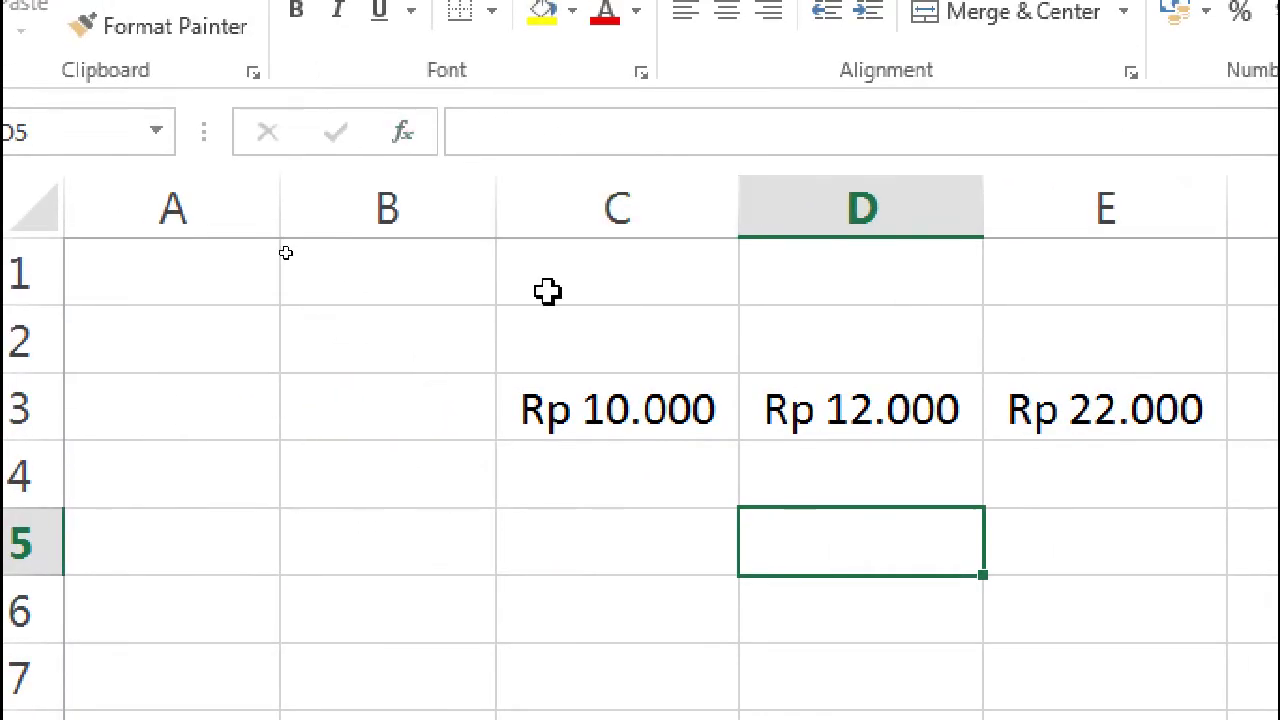
pyautogui.click(190, 388)
pyautogui.click(538, 132)
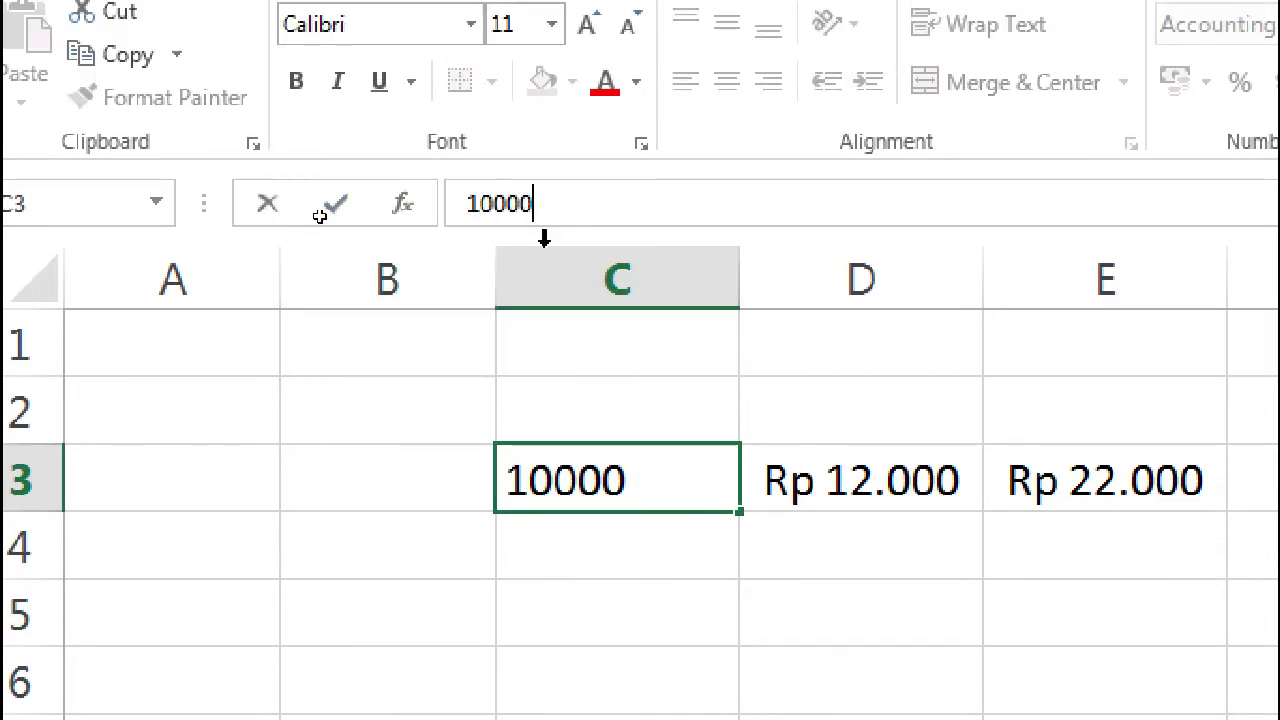
pyautogui.click(860, 482)
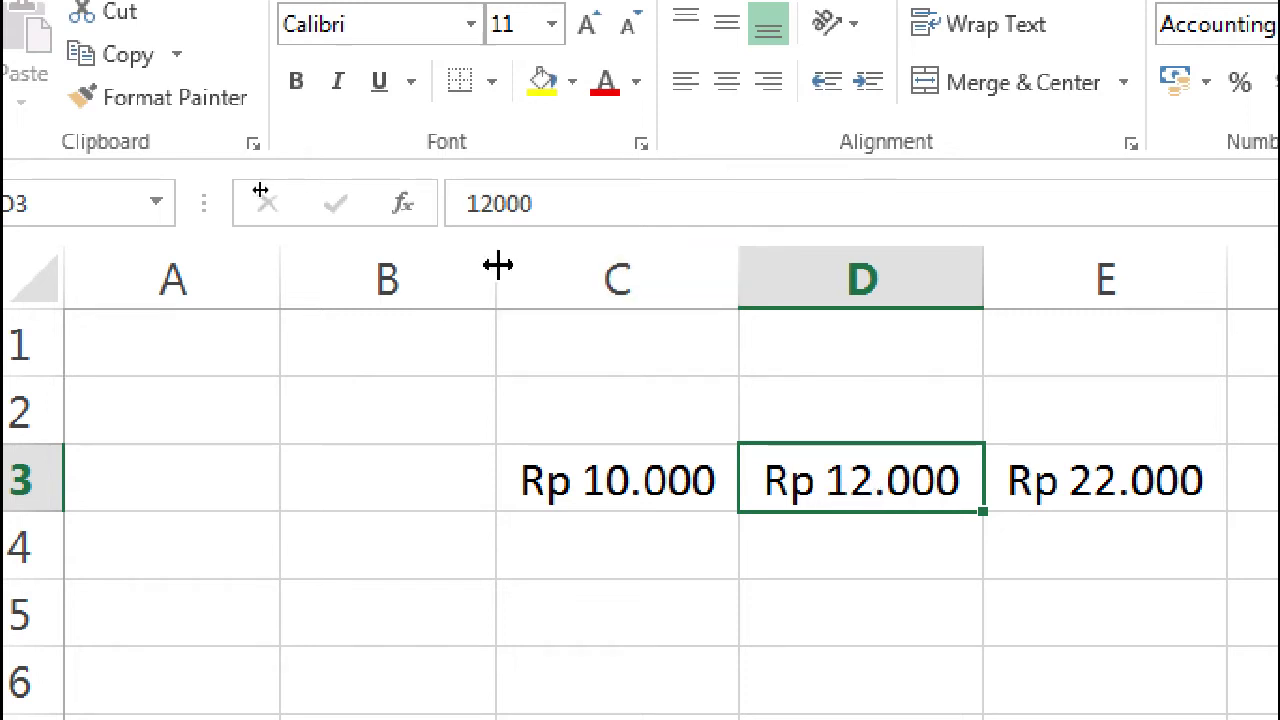
pyautogui.click(1088, 500)
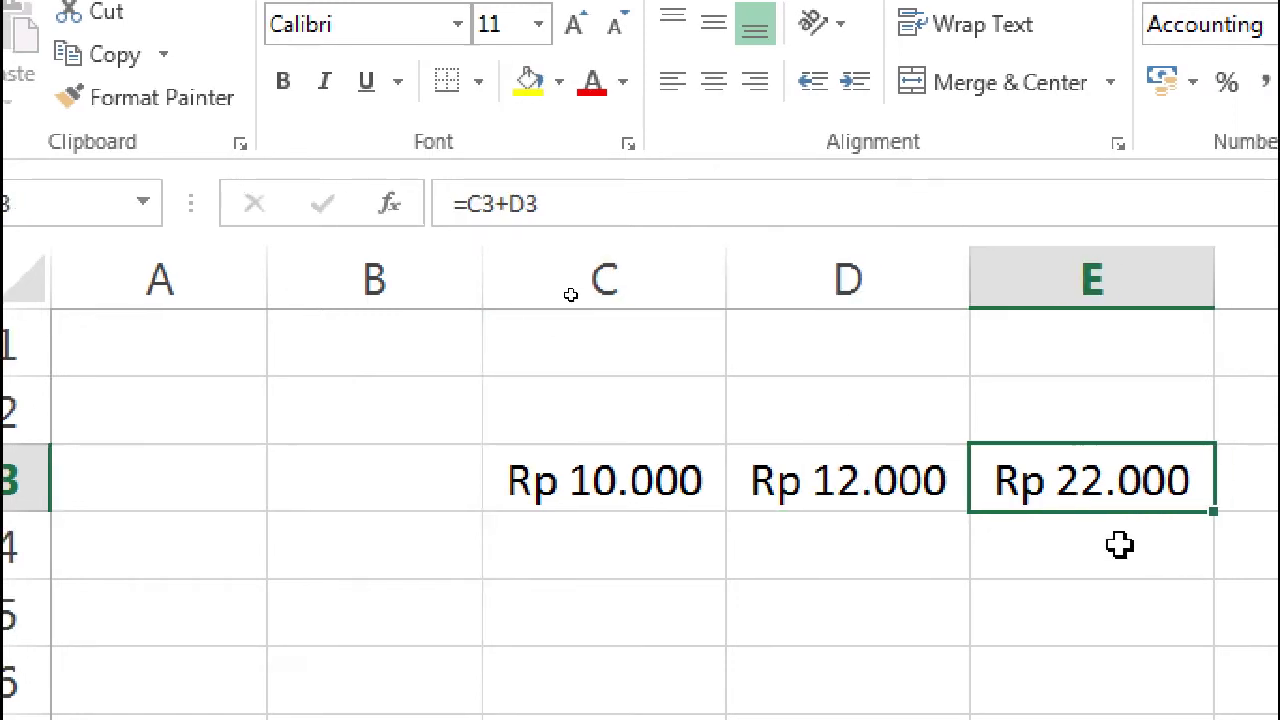
pyautogui.moveTo(555, 203); pyautogui.dragTo(423, 203)
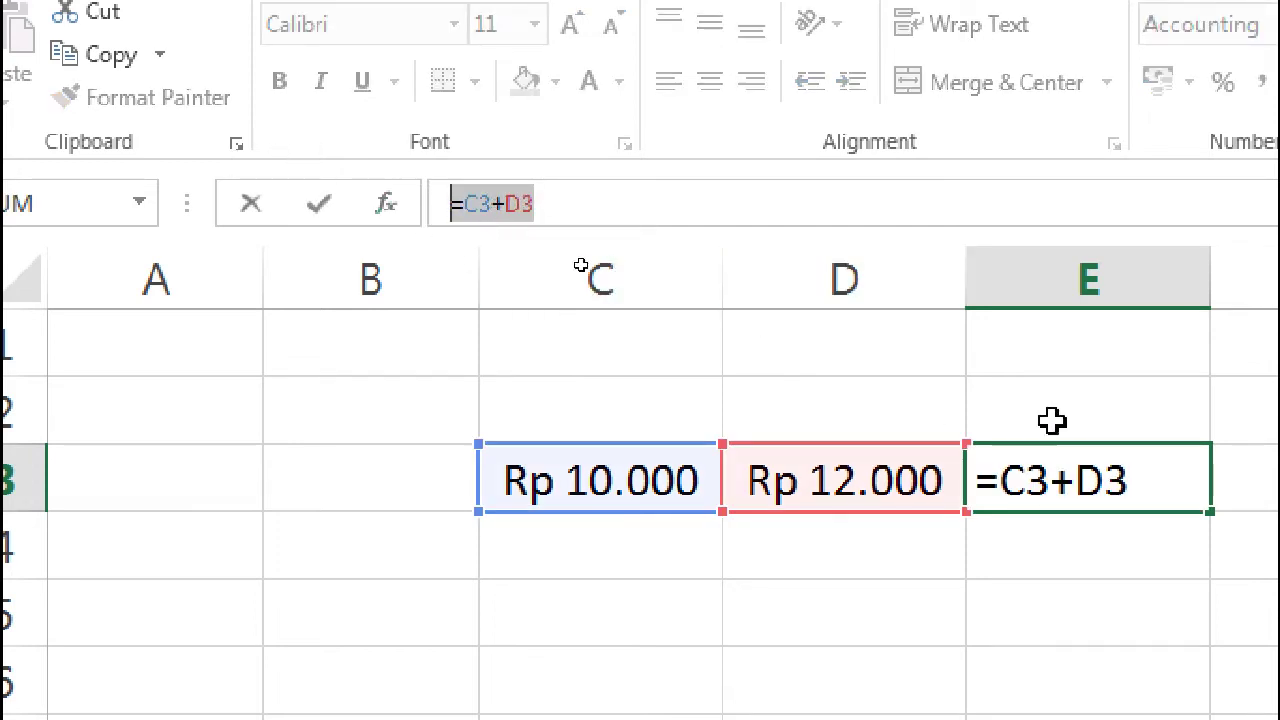
pyautogui.press('Return')
# Change the amount in C3 to 5000 and check the formula in E3 and the stored value in C3.
pyautogui.press('Down')
pyautogui.press('Left')
pyautogui.press('Up')
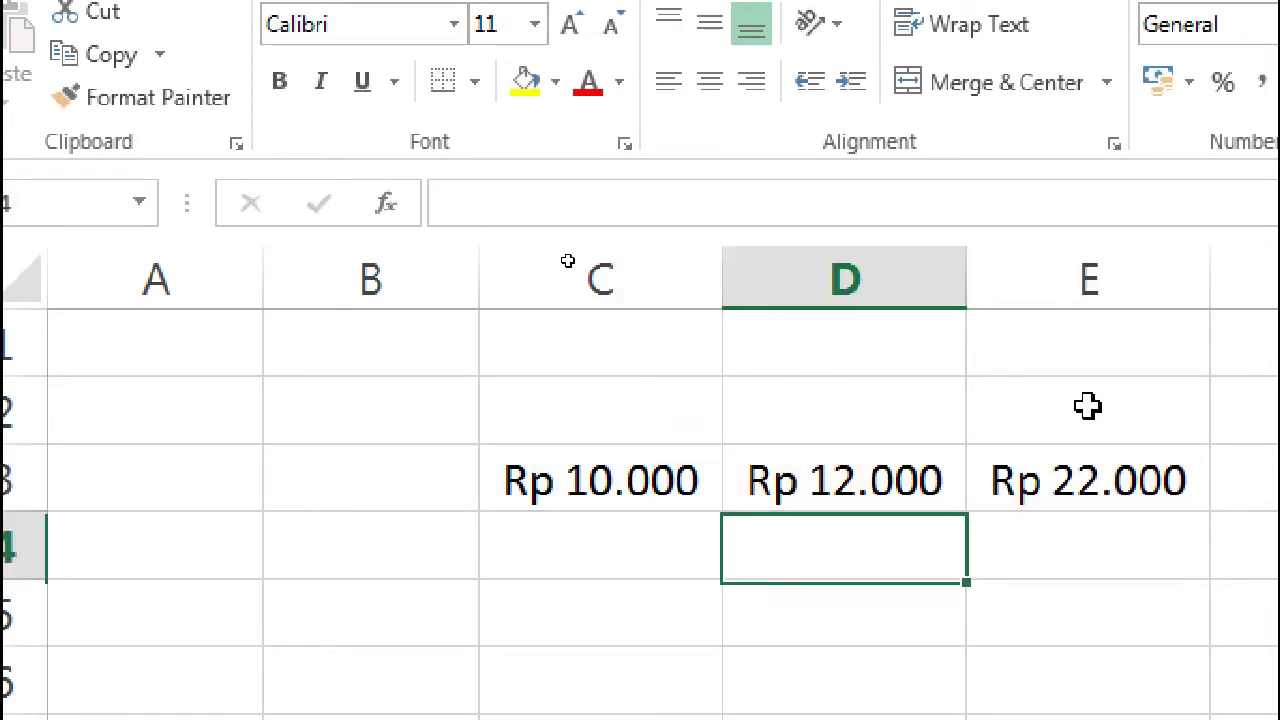
pyautogui.press('Left')
pyautogui.press('Up')
pyautogui.write('500')
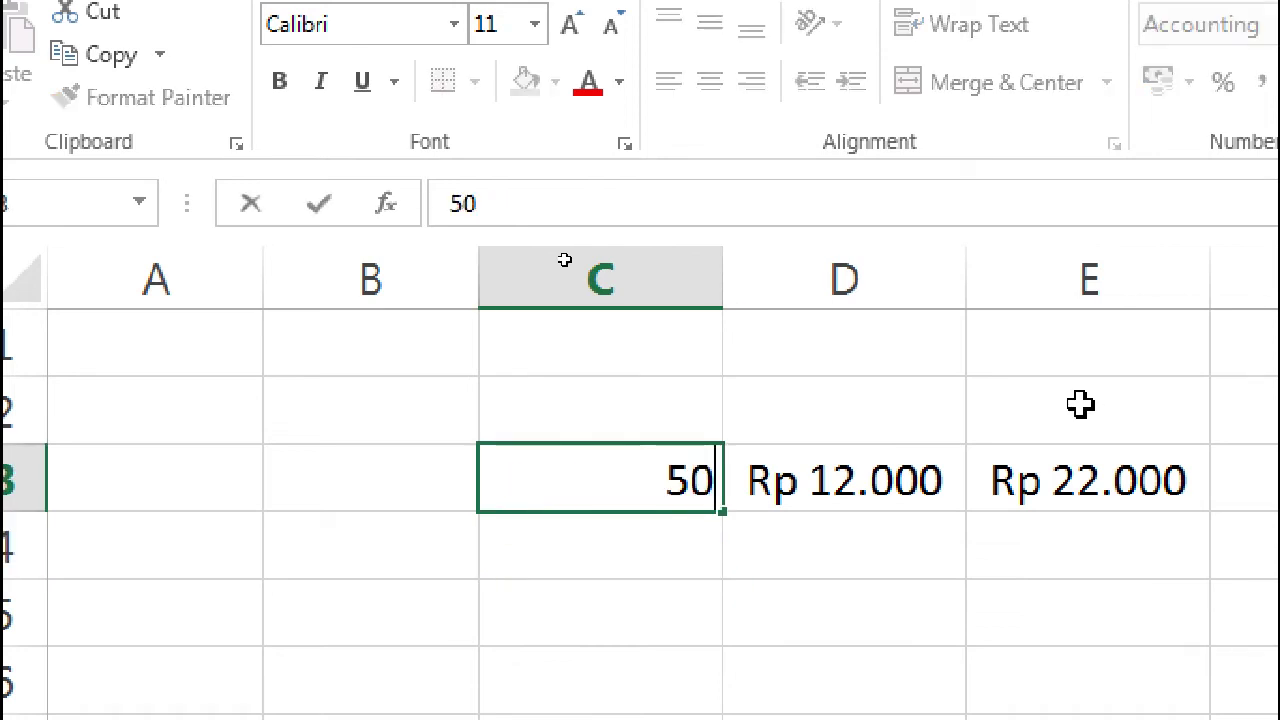
pyautogui.write('00')
pyautogui.press('BackSpace')
pyautogui.press('Return')
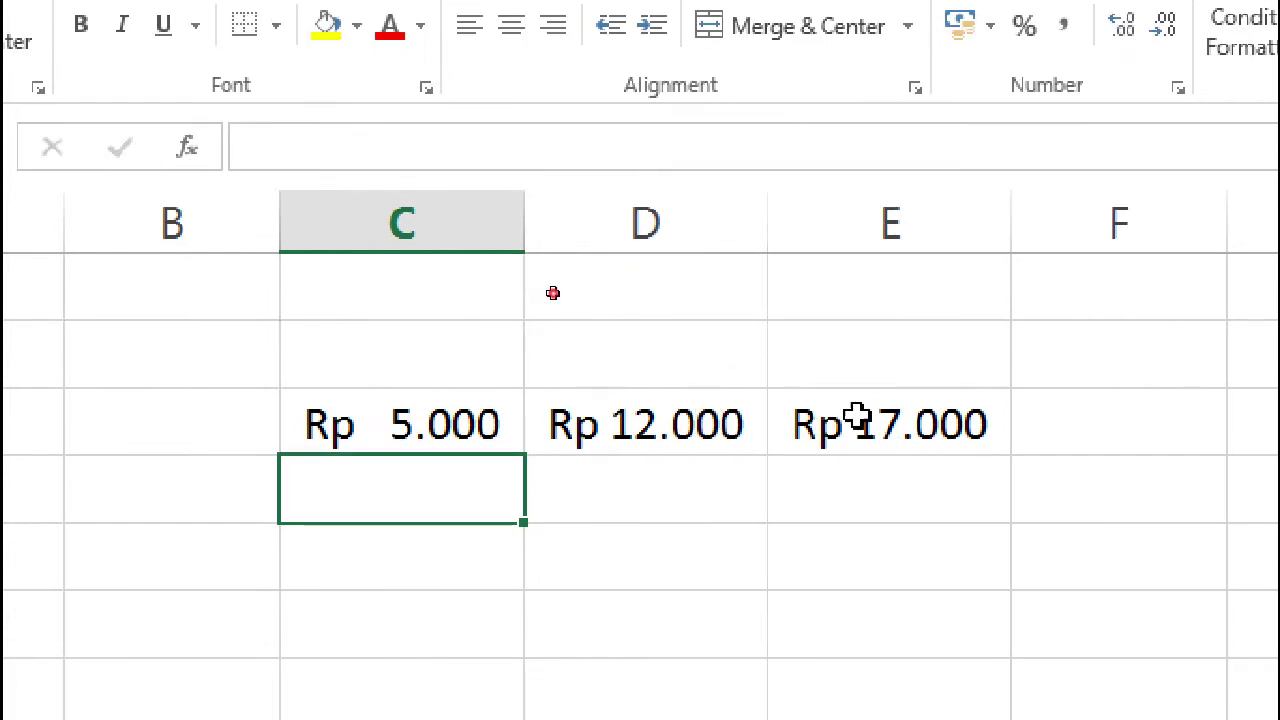
pyautogui.click(1051, 471)
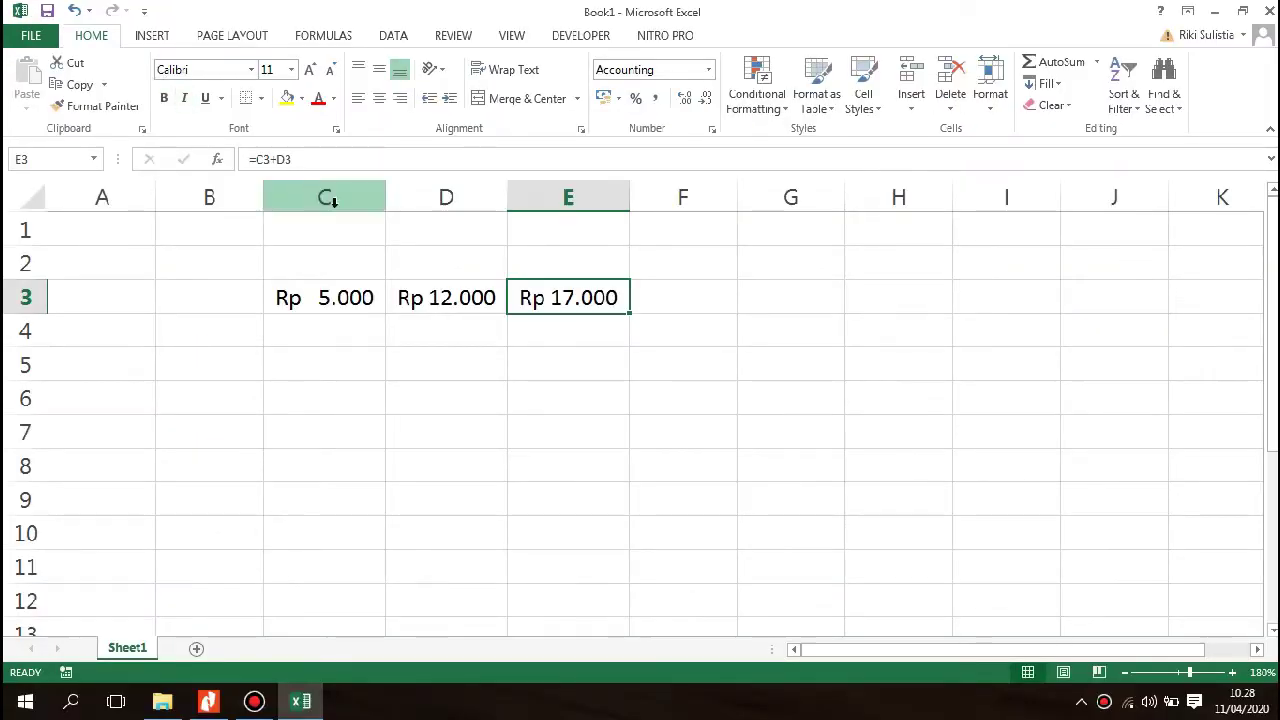
pyautogui.click(343, 299)
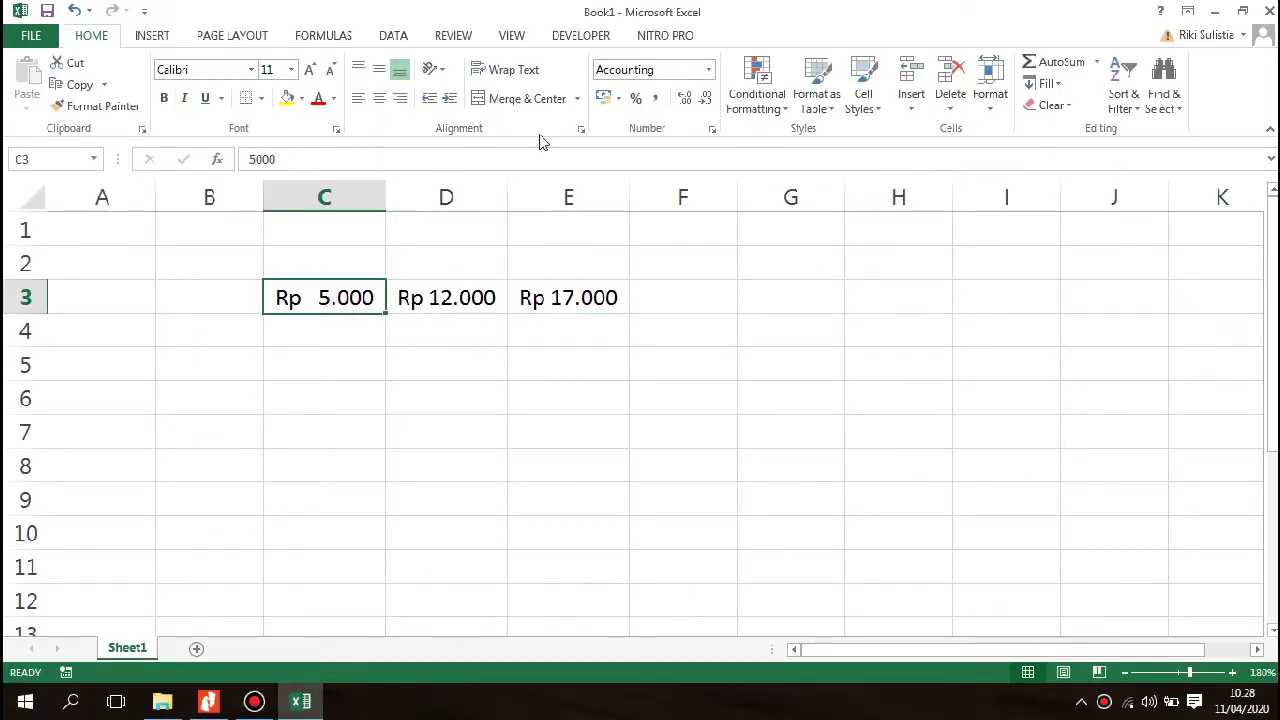
# Switch to the BAB2 PDF in Nitro Pro and read the descriptions of the General, Number, Currency and Accounting formats.
pyautogui.click(413, 521)
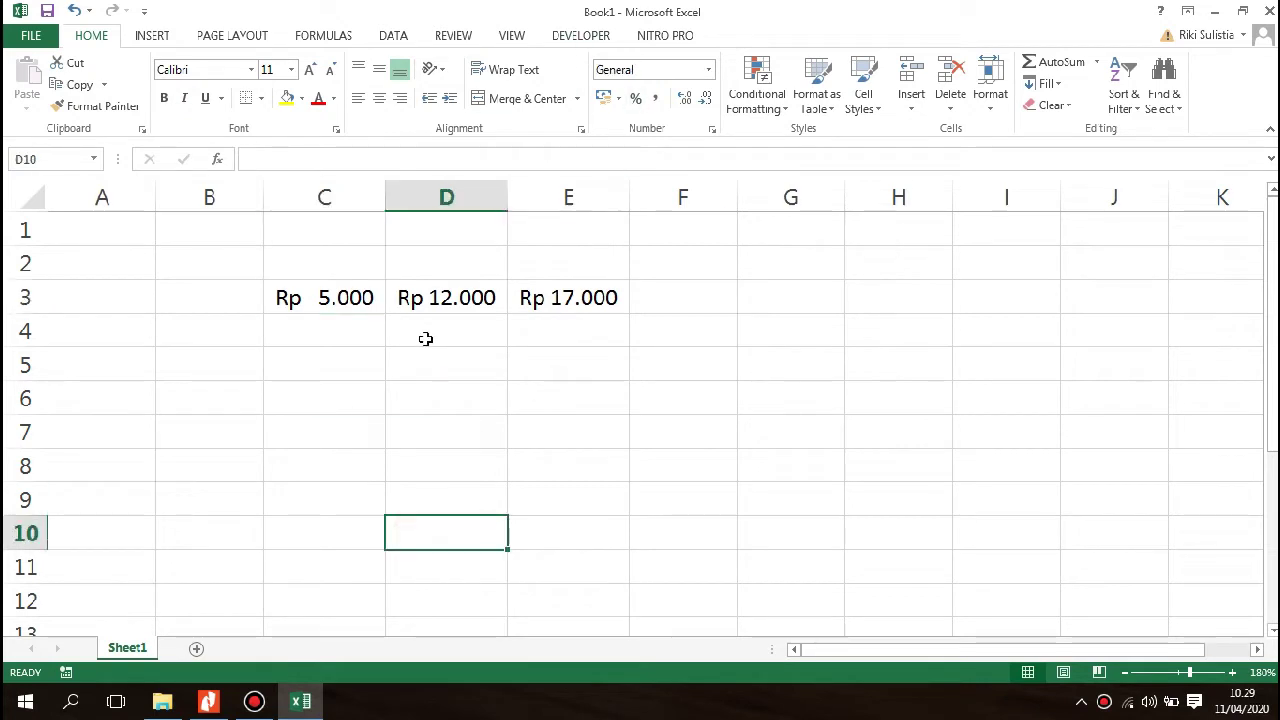
pyautogui.click(337, 296)
pyautogui.click(382, 336)
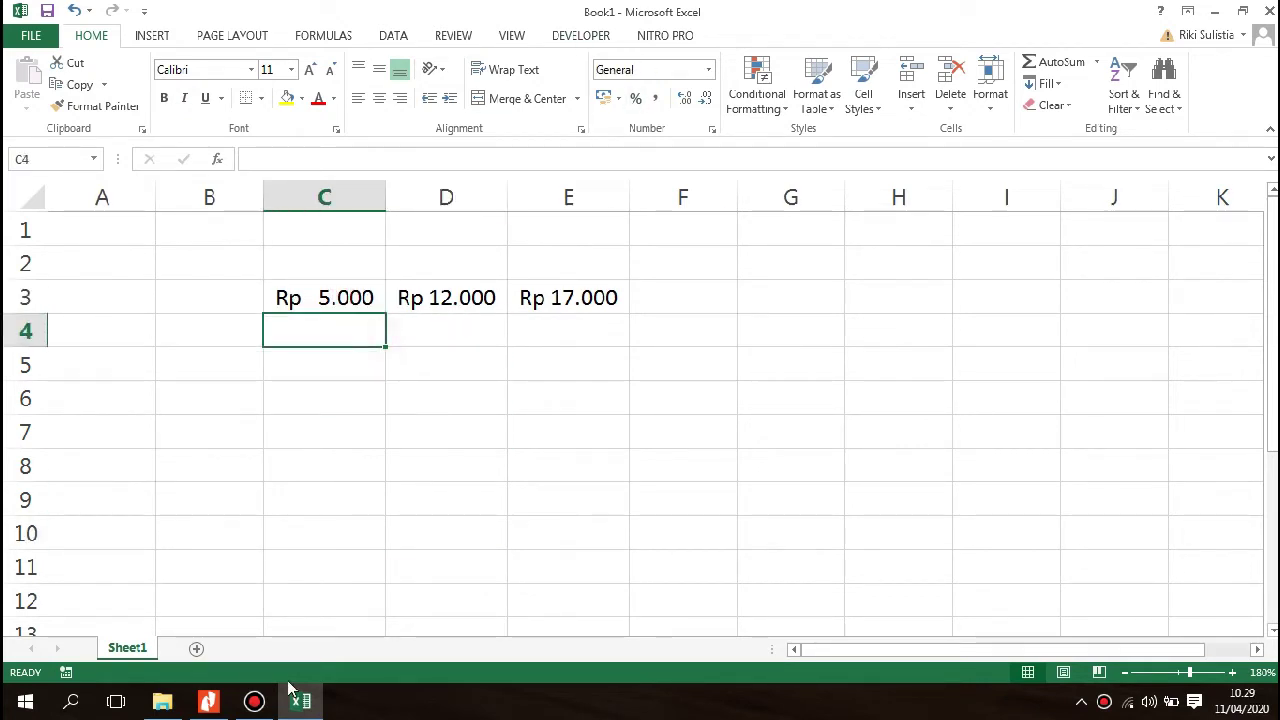
pyautogui.click(208, 701)
pyautogui.scroll(-3, 423, 352)
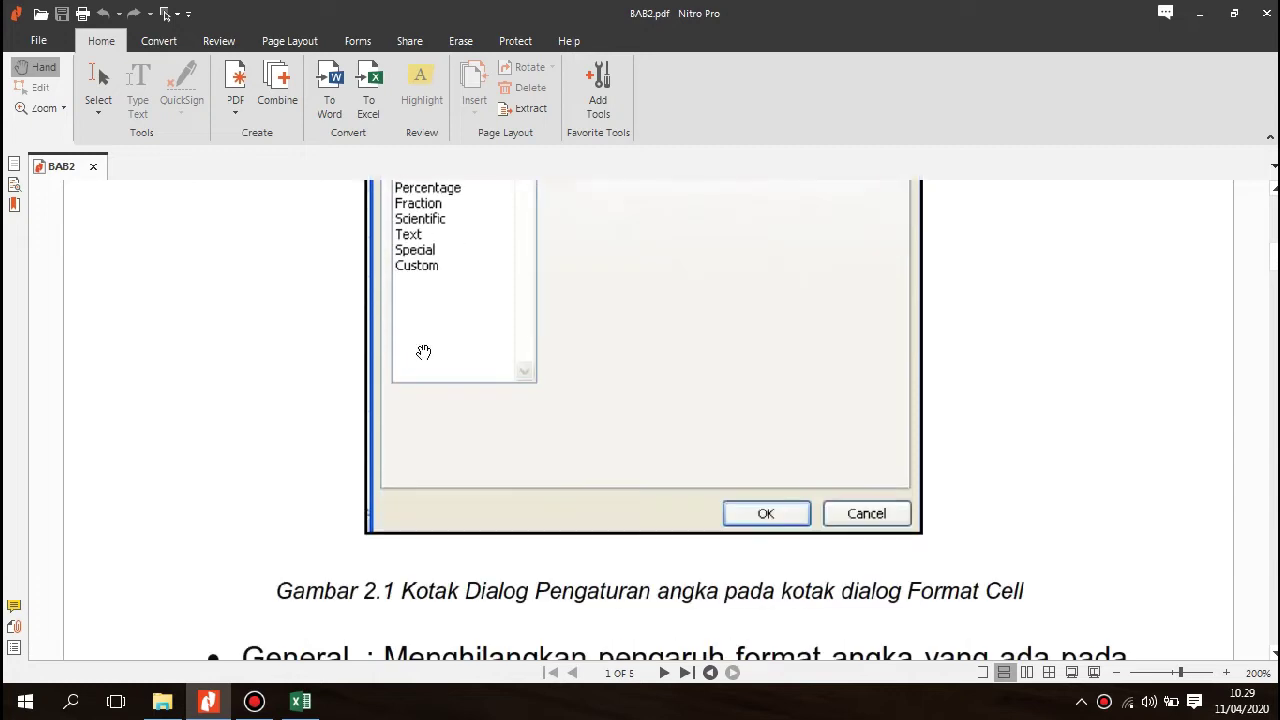
pyautogui.scroll(-4, 423, 352)
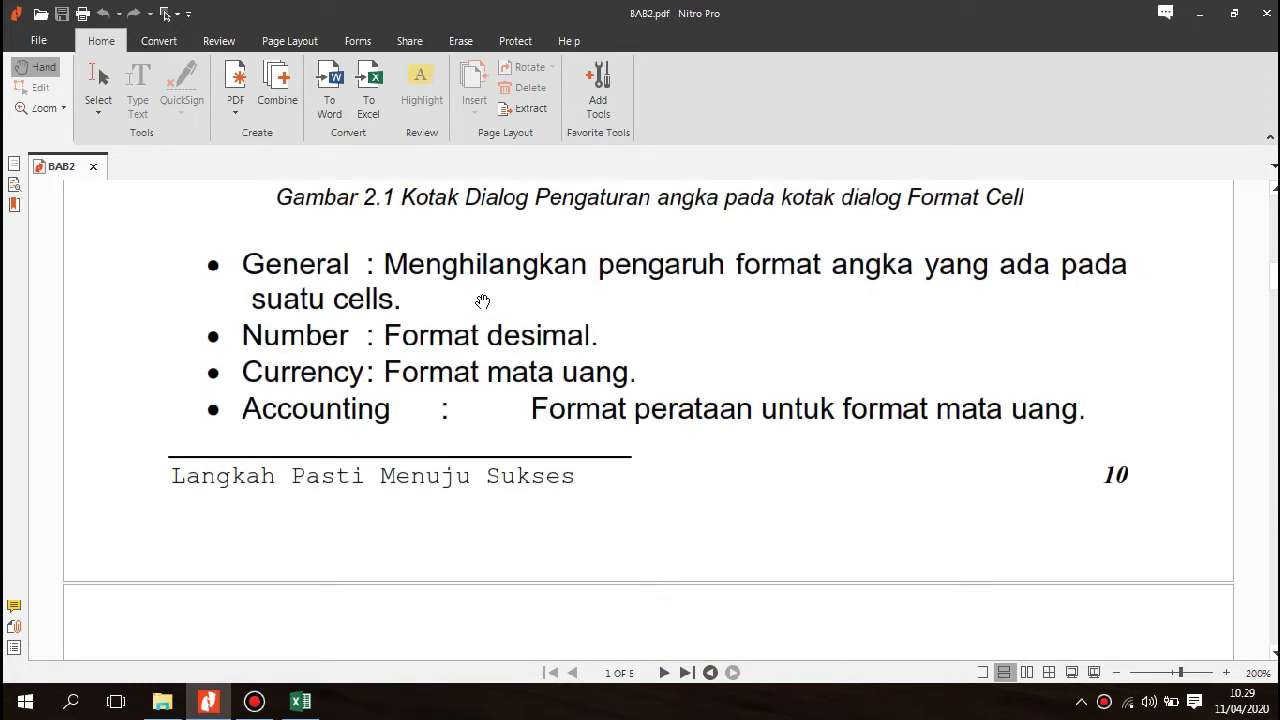
pyautogui.scroll(-1, 606, 232)
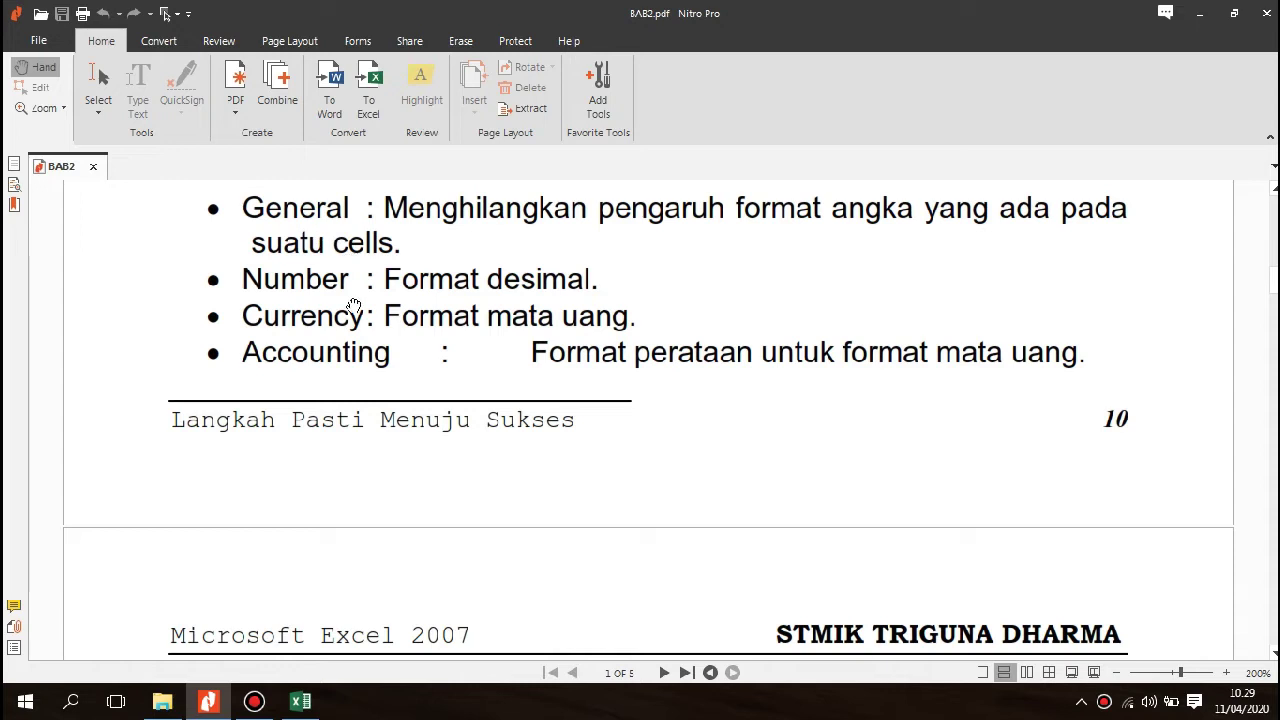
# Switch back to Excel and set the number format of cells C3:E3 to General.
pyautogui.click(303, 703)
pyautogui.click(560, 330)
pyautogui.moveTo(346, 294); pyautogui.dragTo(569, 294)
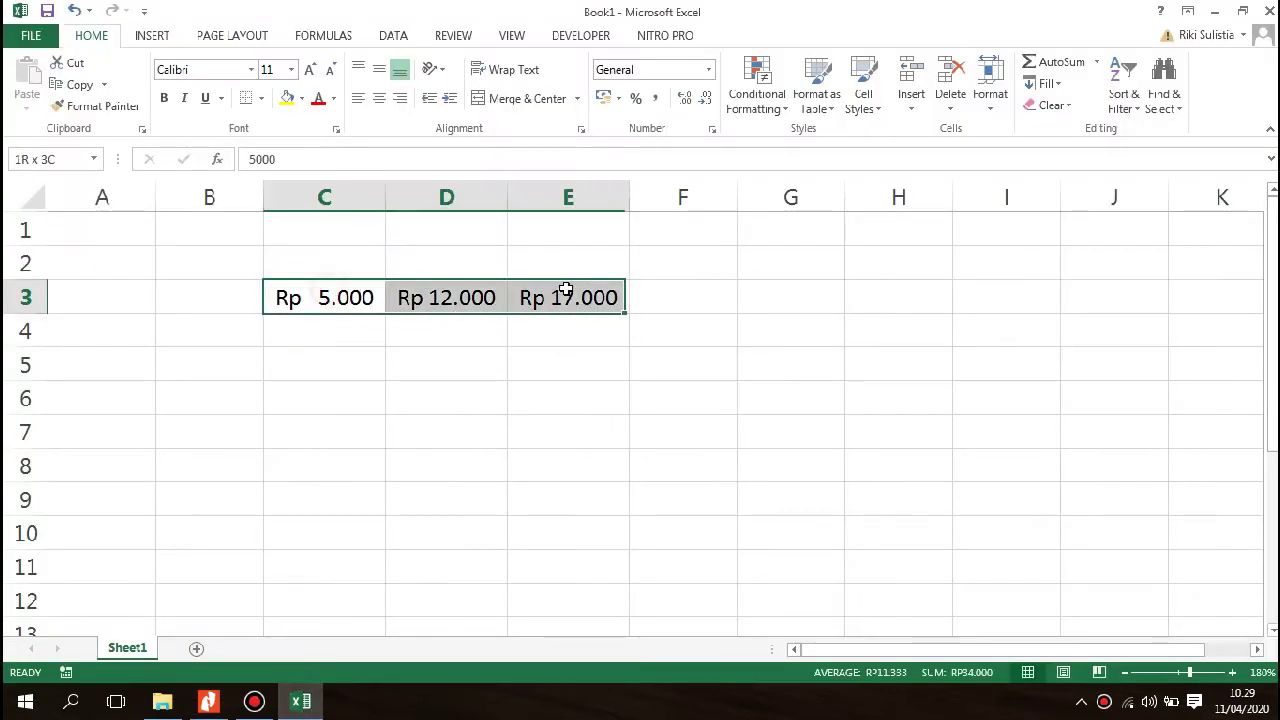
pyautogui.click(708, 69)
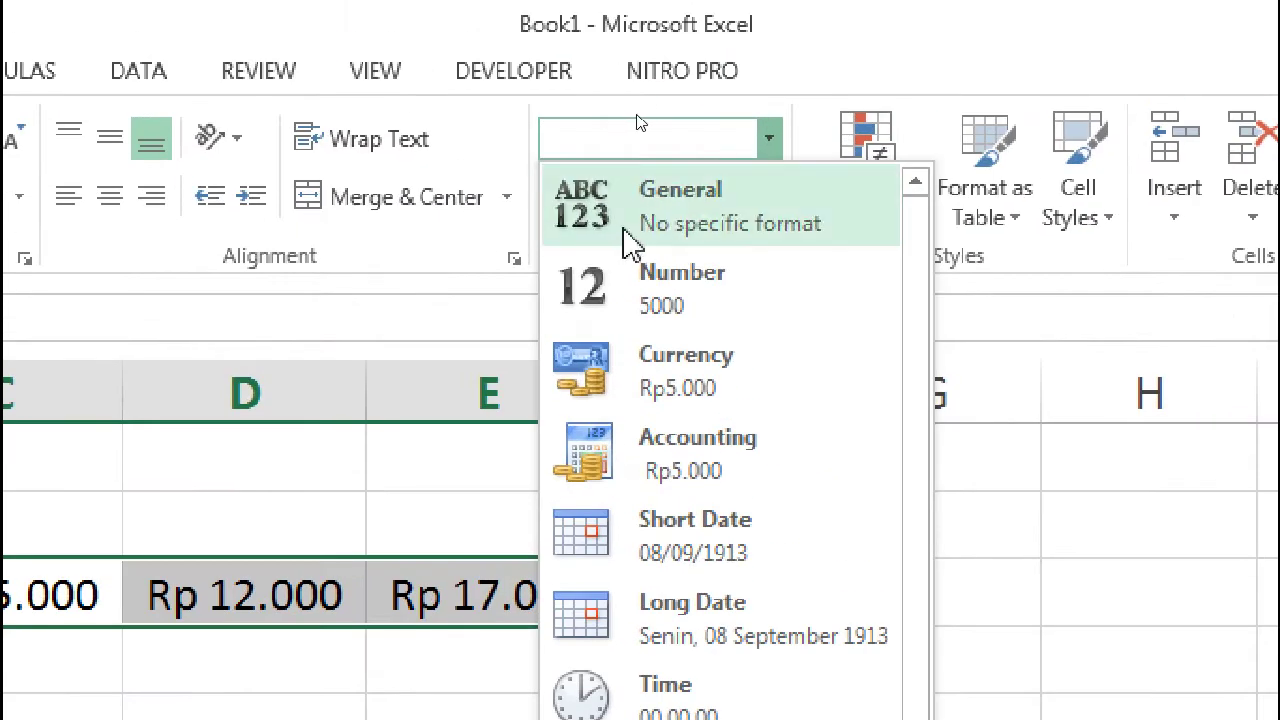
pyautogui.click(664, 104)
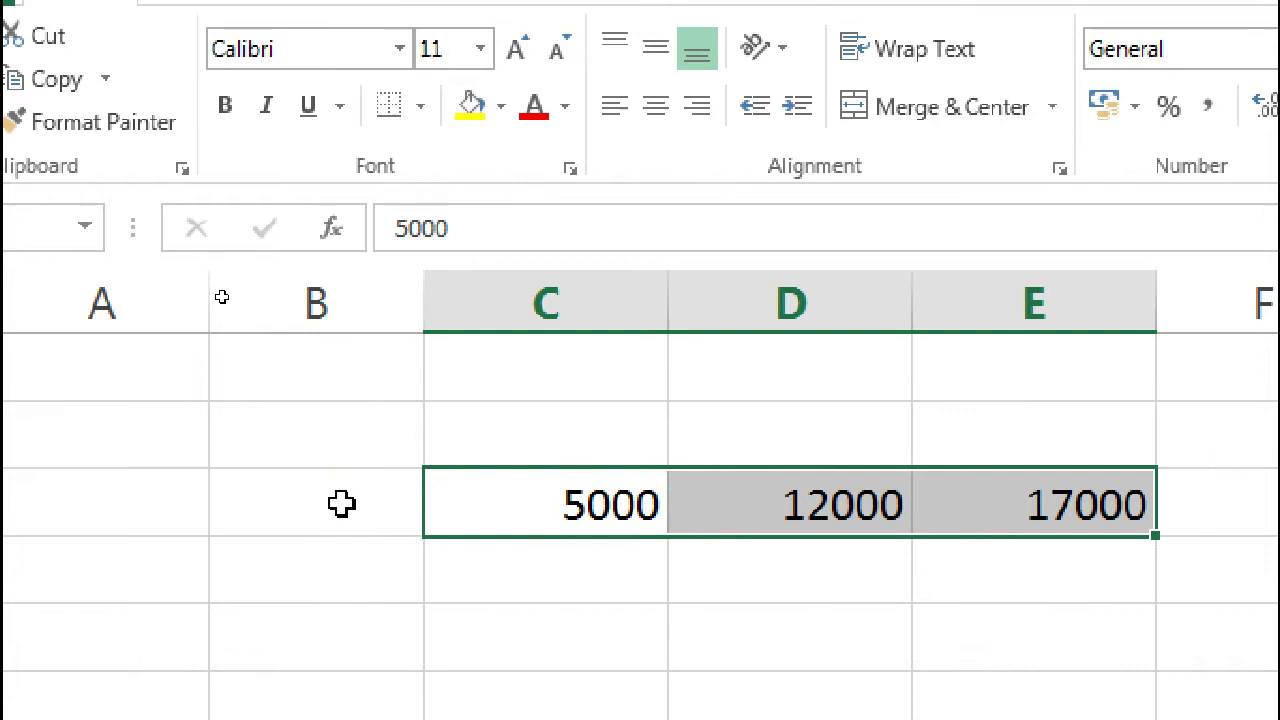
pyautogui.hotkey('ctrl', 'q')
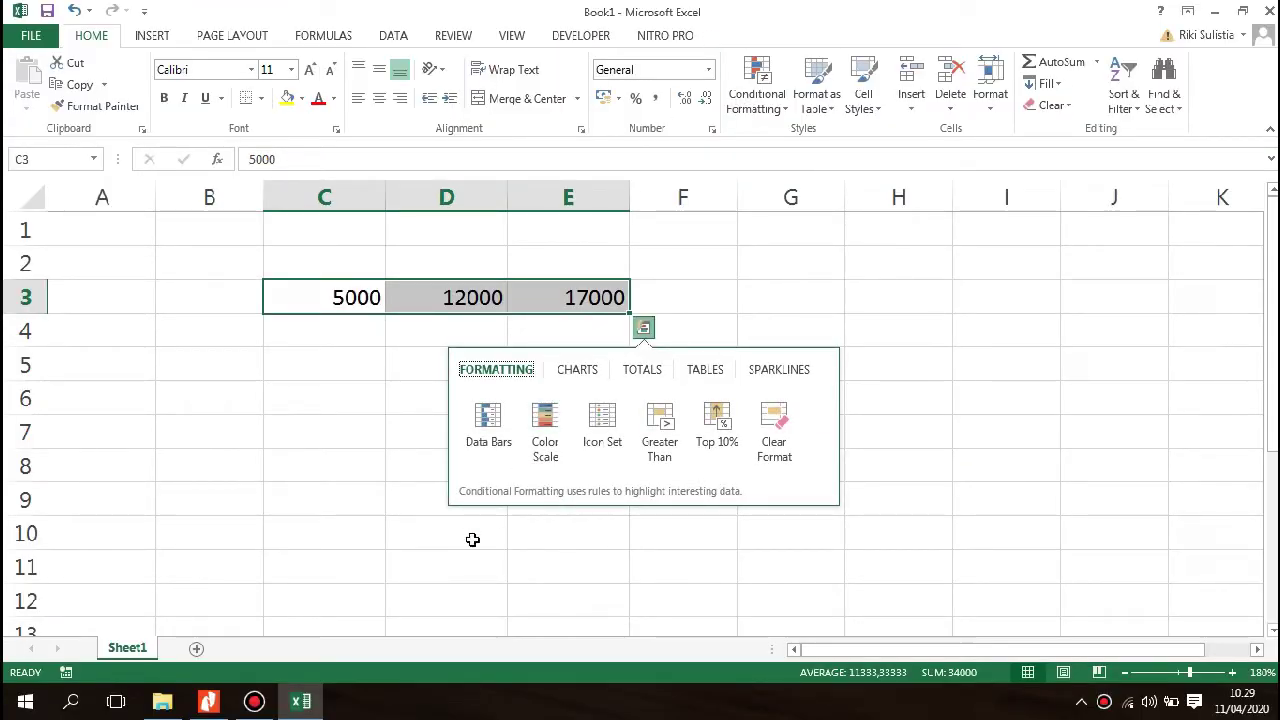
# Consult the format descriptions in the PDF and change cells C3:E3 in Excel to the Number format.
pyautogui.click(254, 701)
pyautogui.click(208, 701)
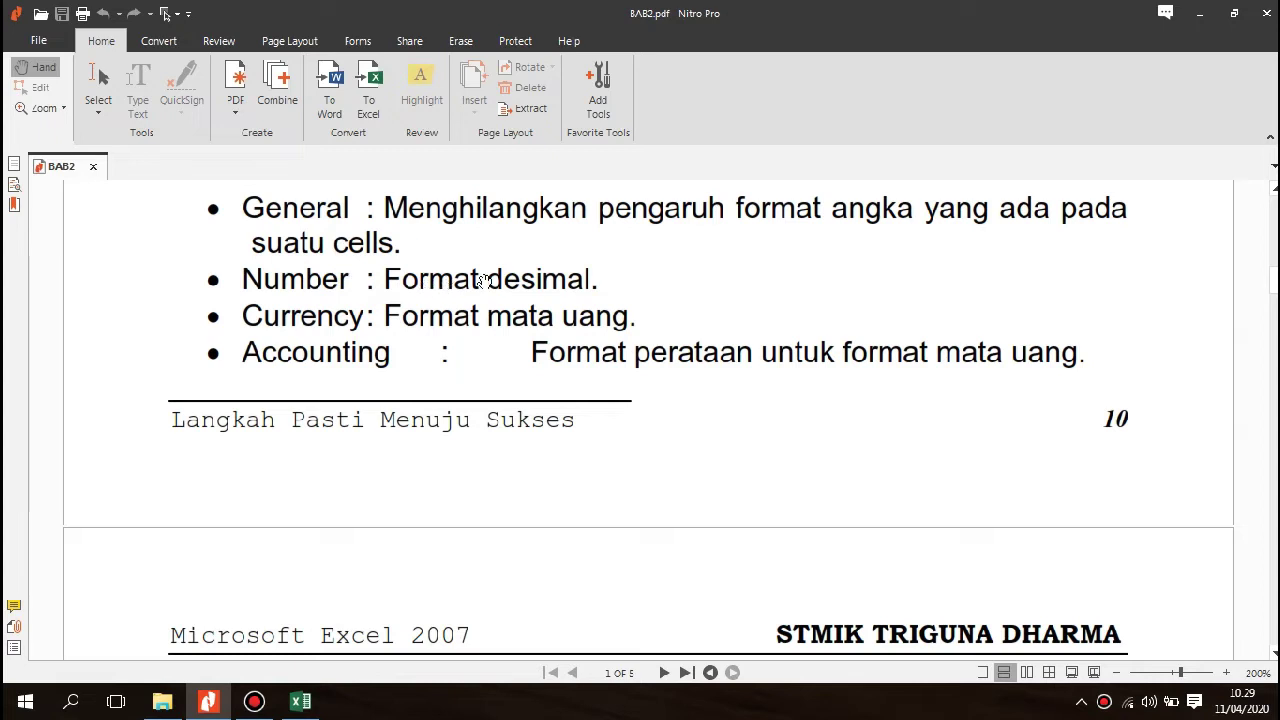
pyautogui.click(300, 701)
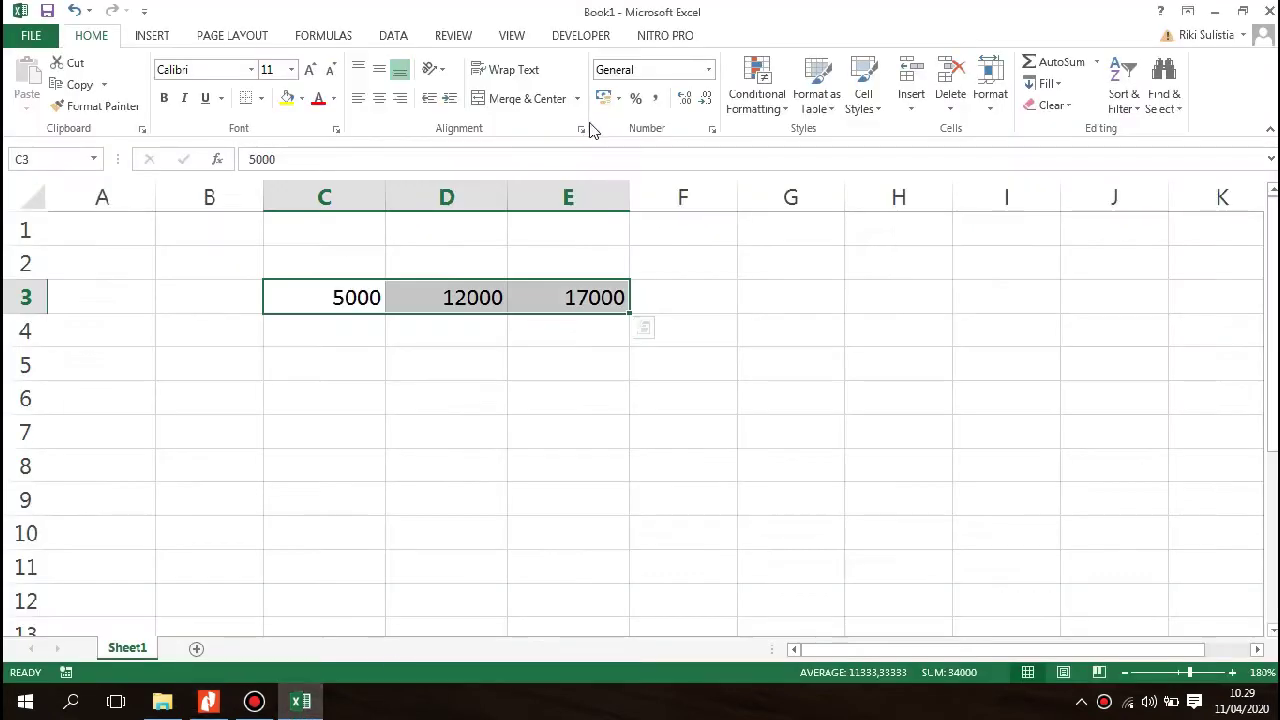
pyautogui.click(708, 71)
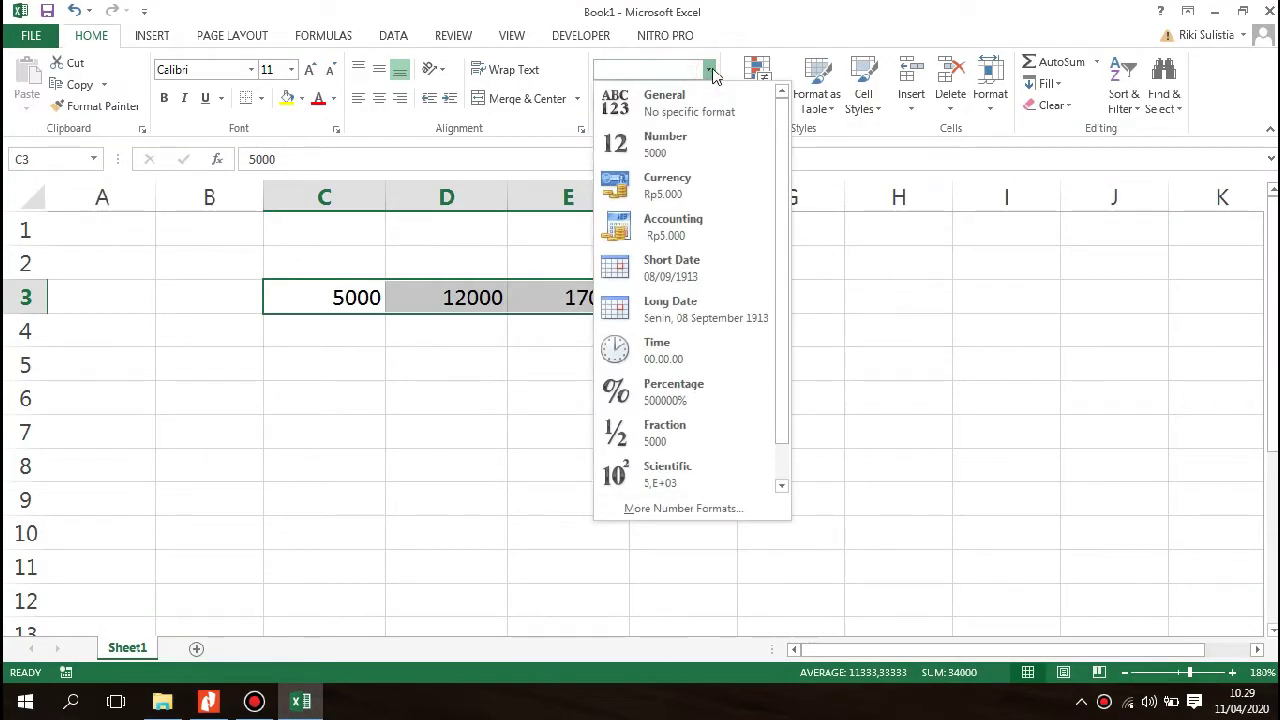
pyautogui.click(673, 148)
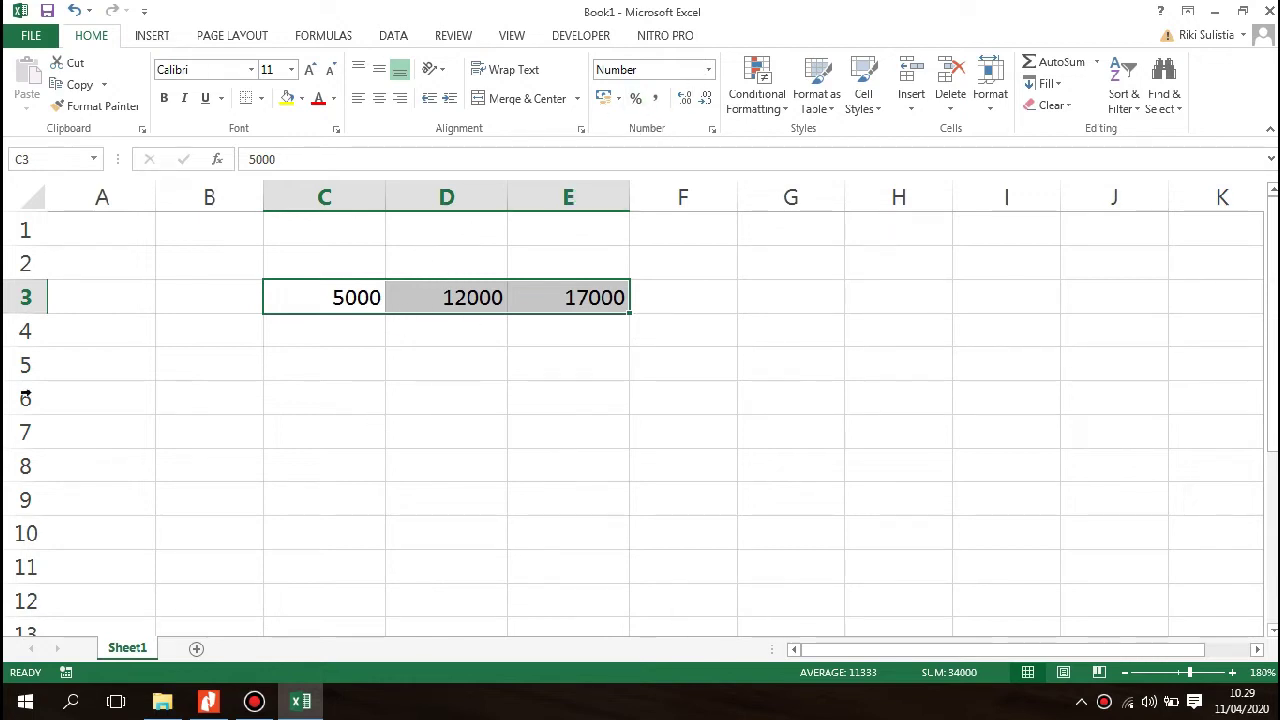
# Enter the word "Text" in cell C4, below the first amount.
pyautogui.click(309, 352)
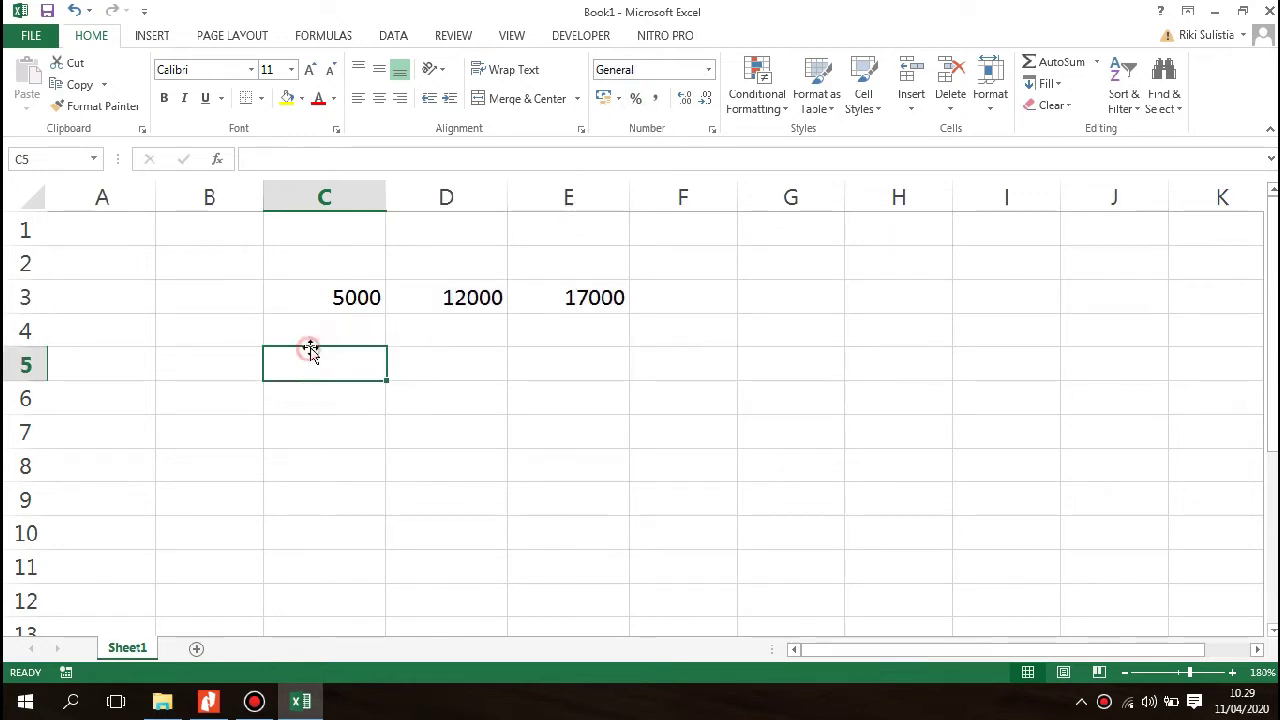
pyautogui.click(333, 333)
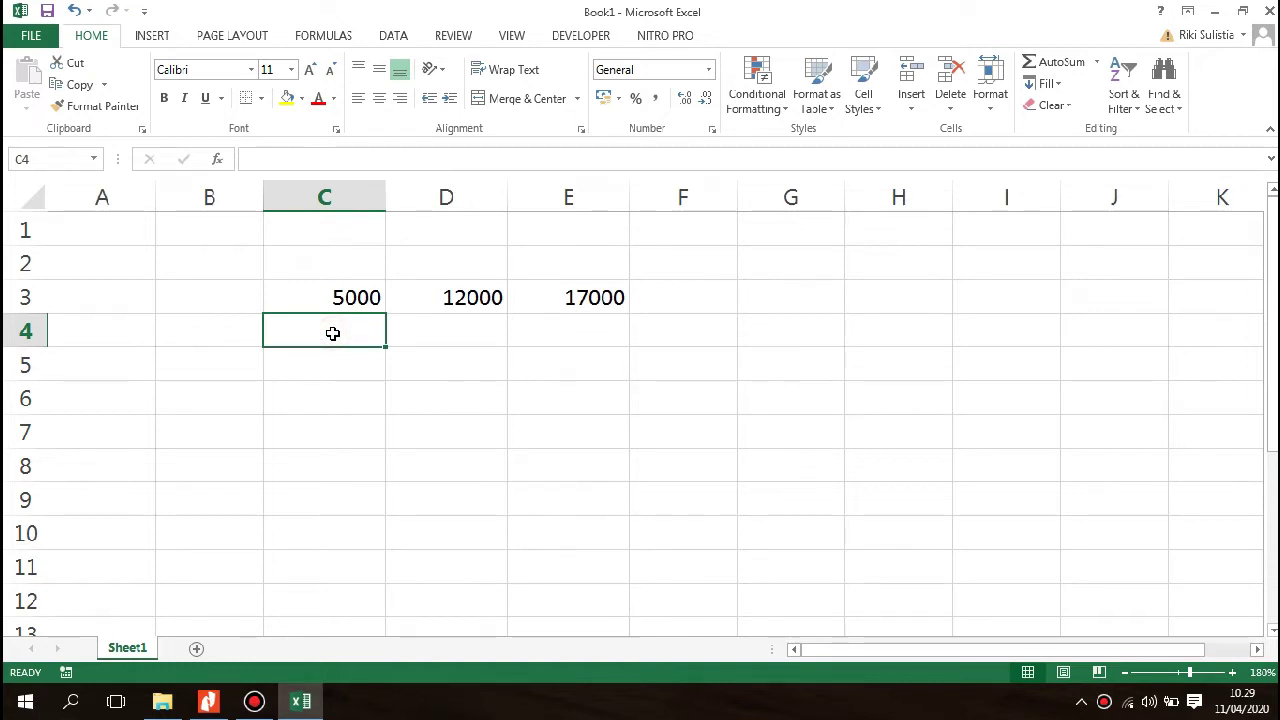
pyautogui.write('Te')
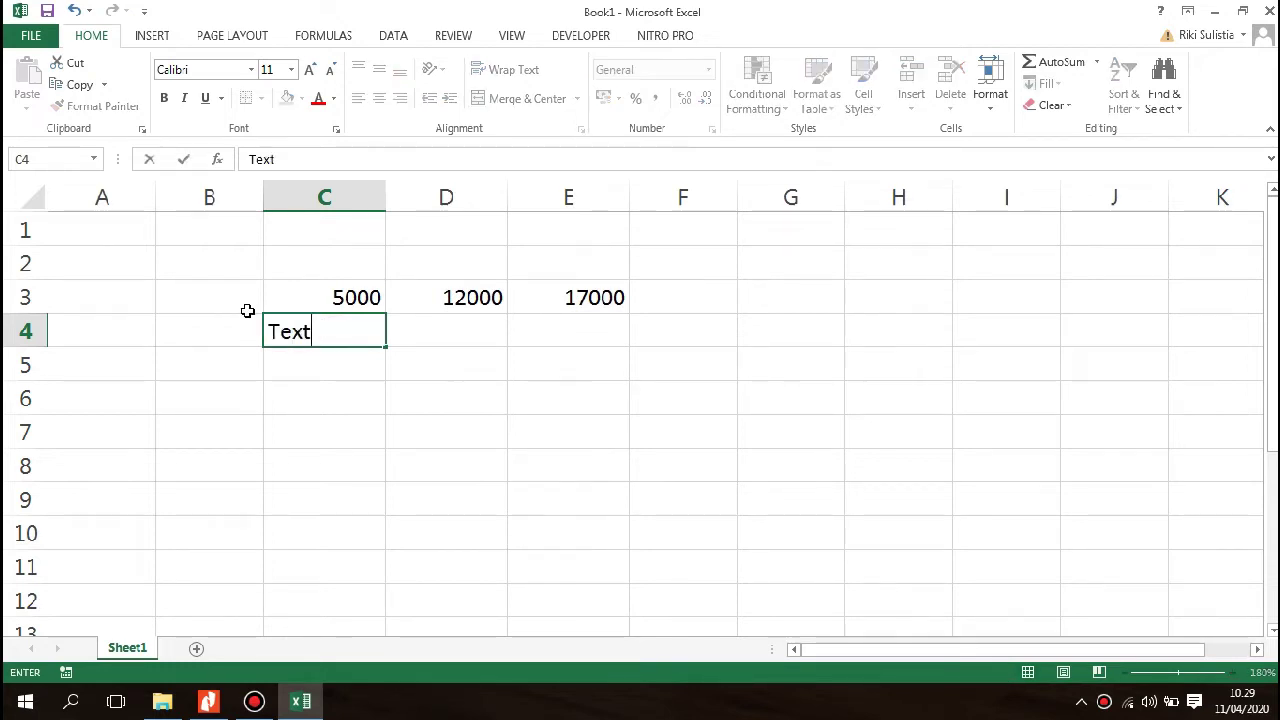
pyautogui.write('xt')
pyautogui.press('Return')
pyautogui.press('Up')
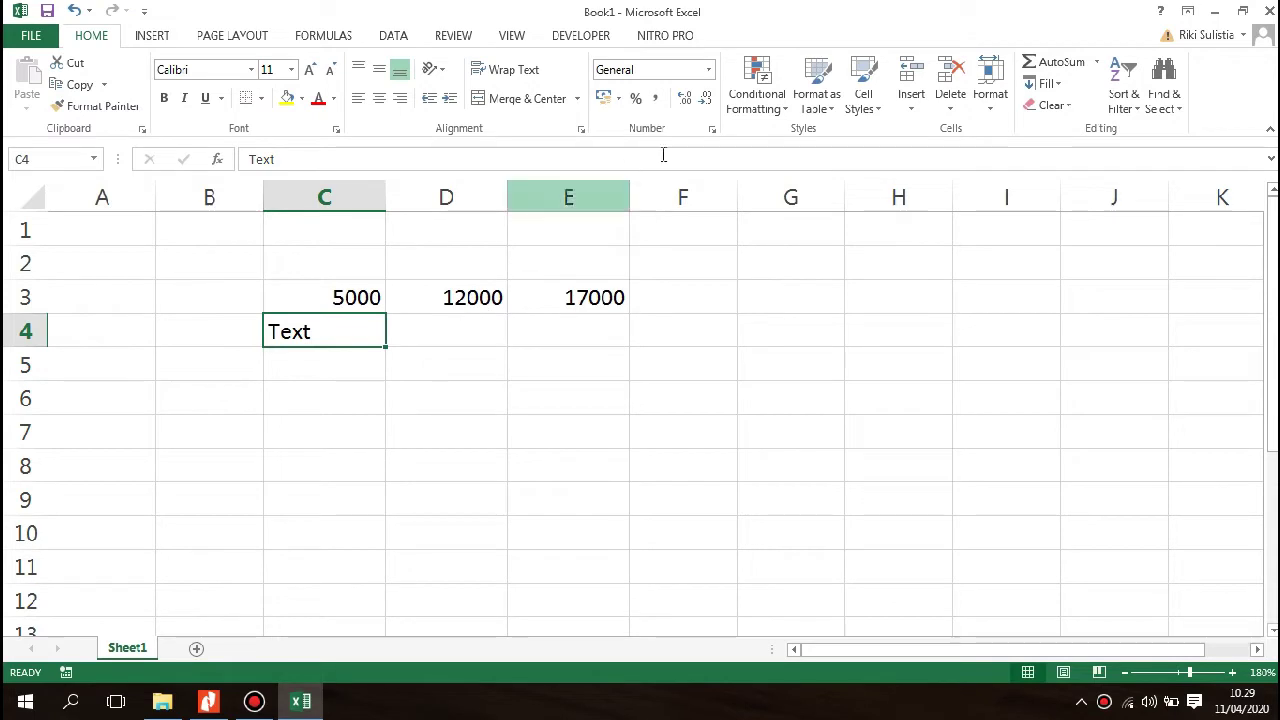
# Try the Number and General formats on cell C4.
pyautogui.click(705, 69)
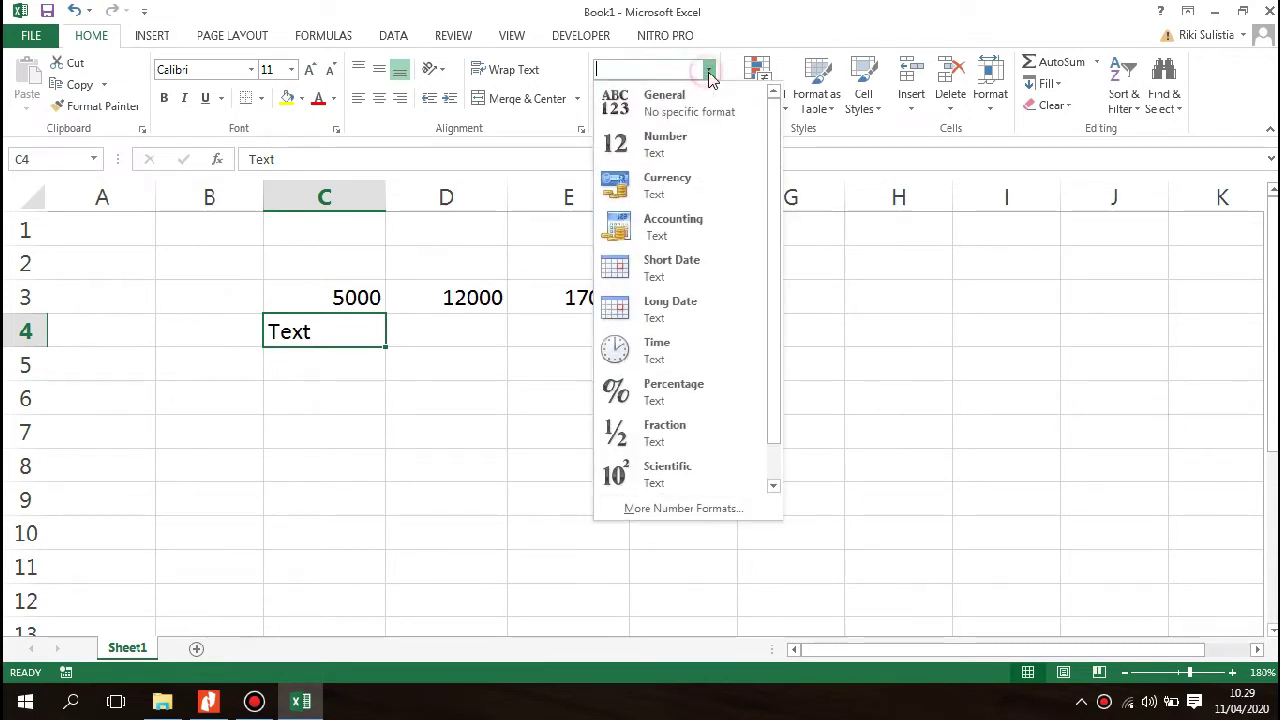
pyautogui.click(690, 158)
pyautogui.click(646, 297)
pyautogui.click(334, 331)
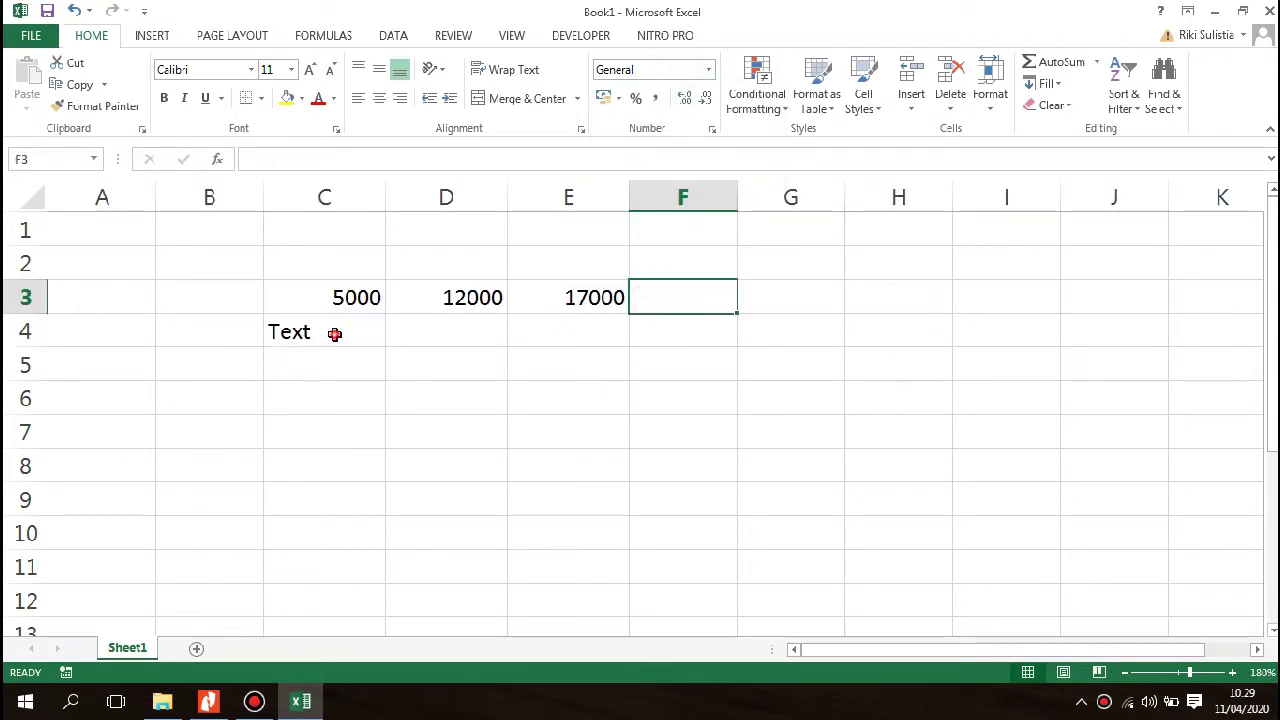
pyautogui.click(709, 71)
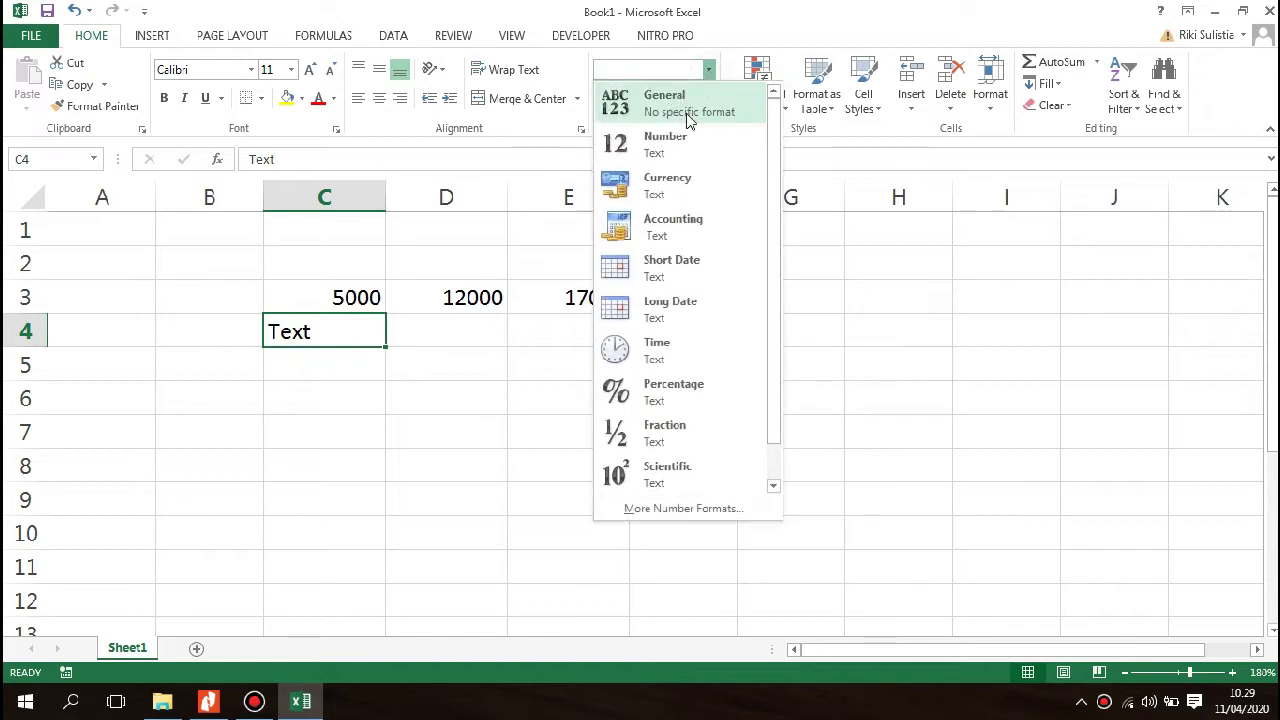
pyautogui.click(687, 120)
# Set cell C4 to the Text category in the Format Cells dialog and check the format assigned to it.
pyautogui.click(709, 69)
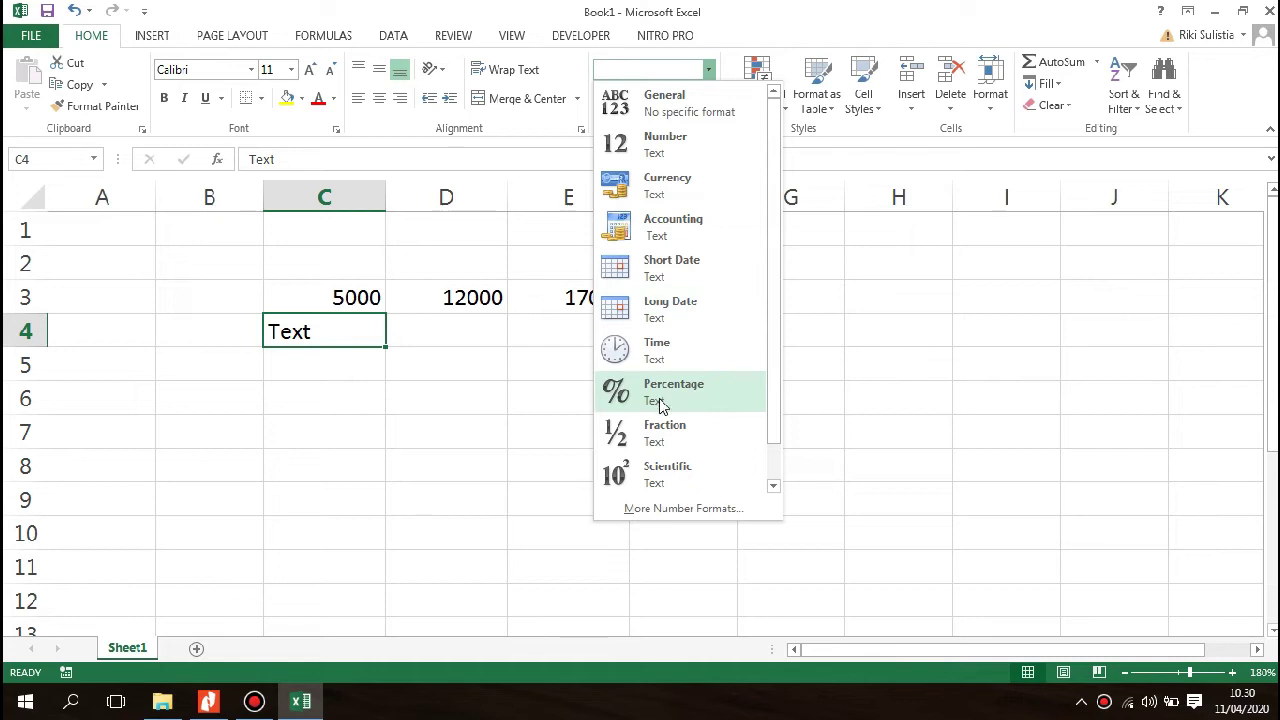
pyautogui.click(683, 508)
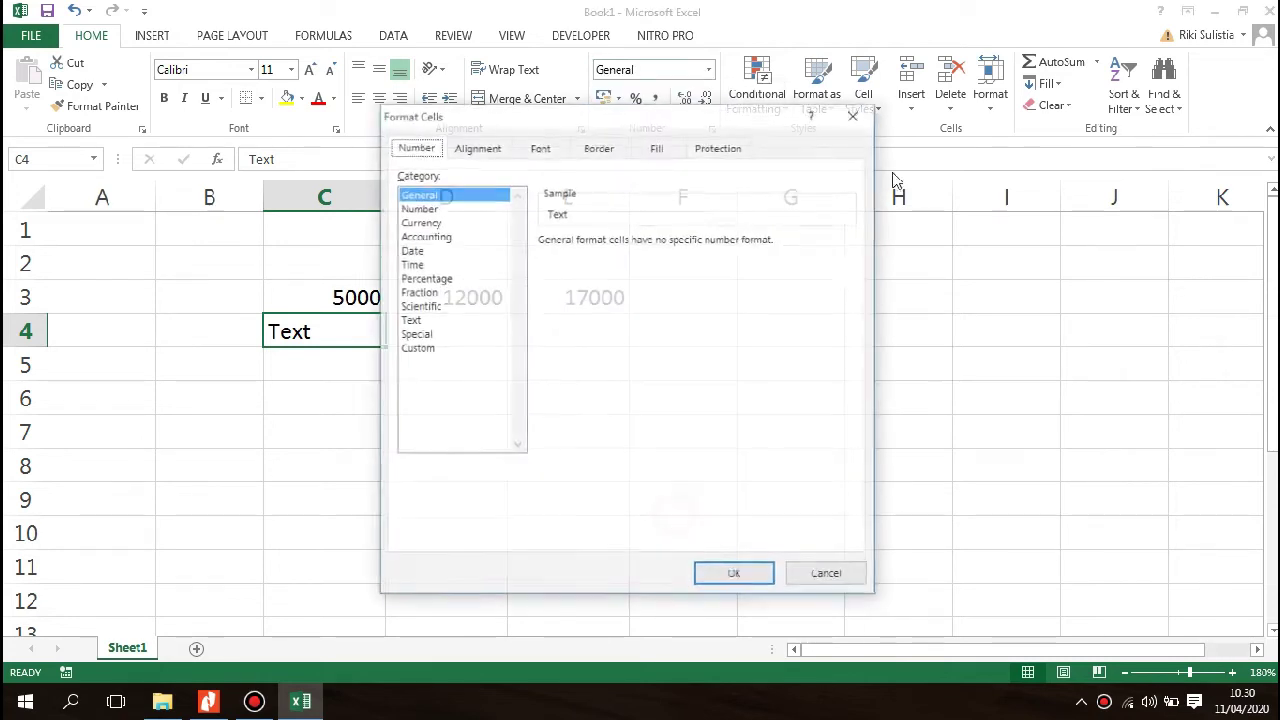
pyautogui.click(408, 321)
pyautogui.click(737, 575)
pyautogui.click(464, 397)
pyautogui.click(346, 333)
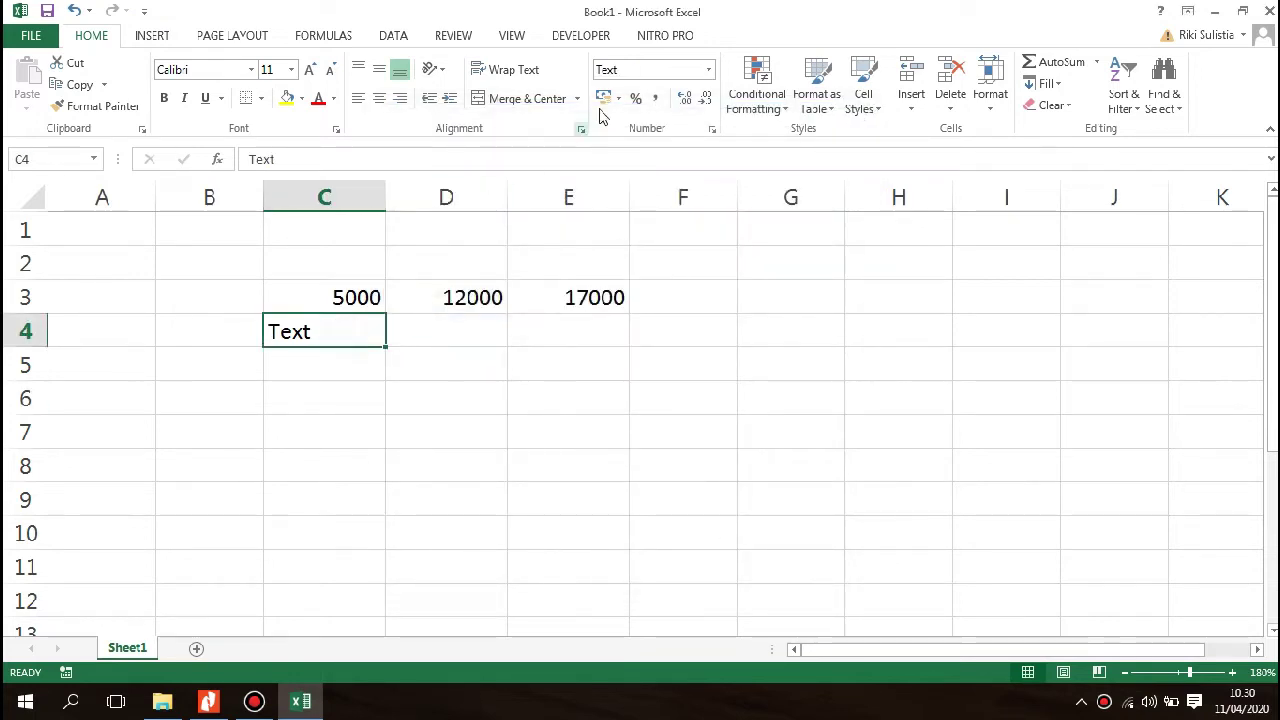
pyautogui.click(560, 560)
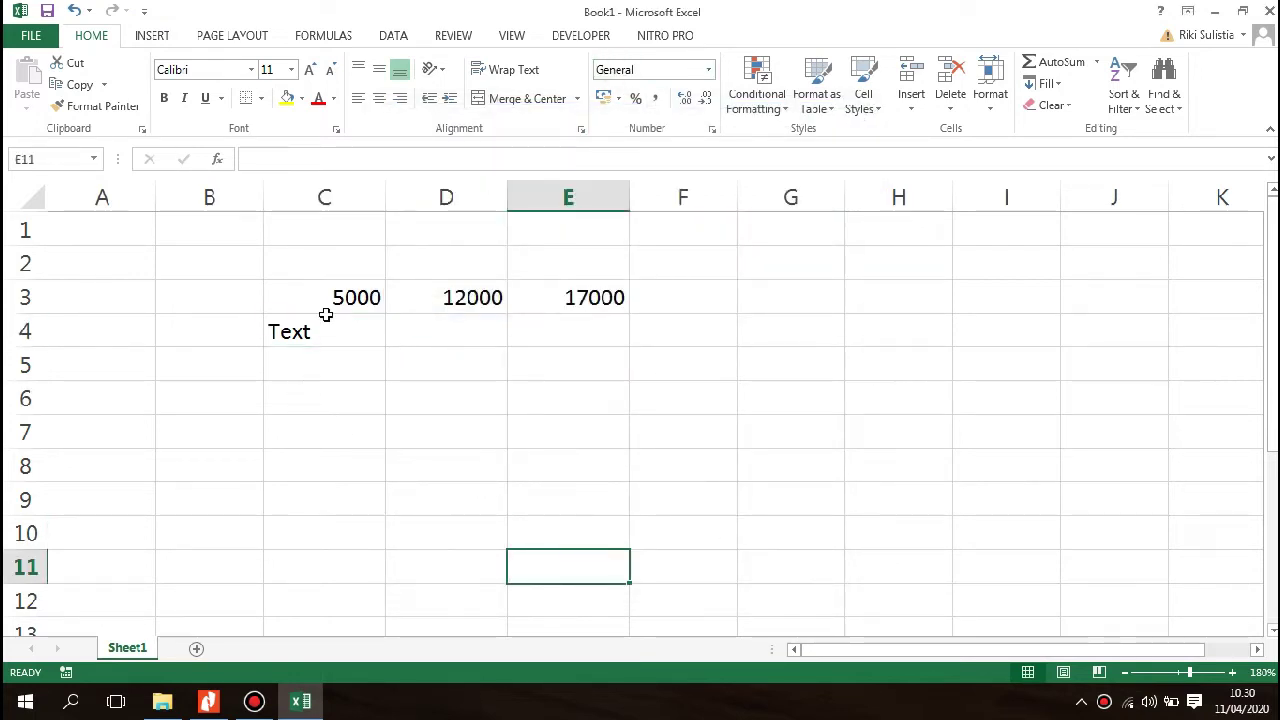
# Delete the word from cell C4.
pyautogui.click(296, 336)
pyautogui.press('Delete')
pyautogui.click(386, 369)
pyautogui.click(366, 329)
# Review the format descriptions in the BAB2 PDF and apply the Accounting format to cells C3:E3 in Excel.
pyautogui.click(214, 704)
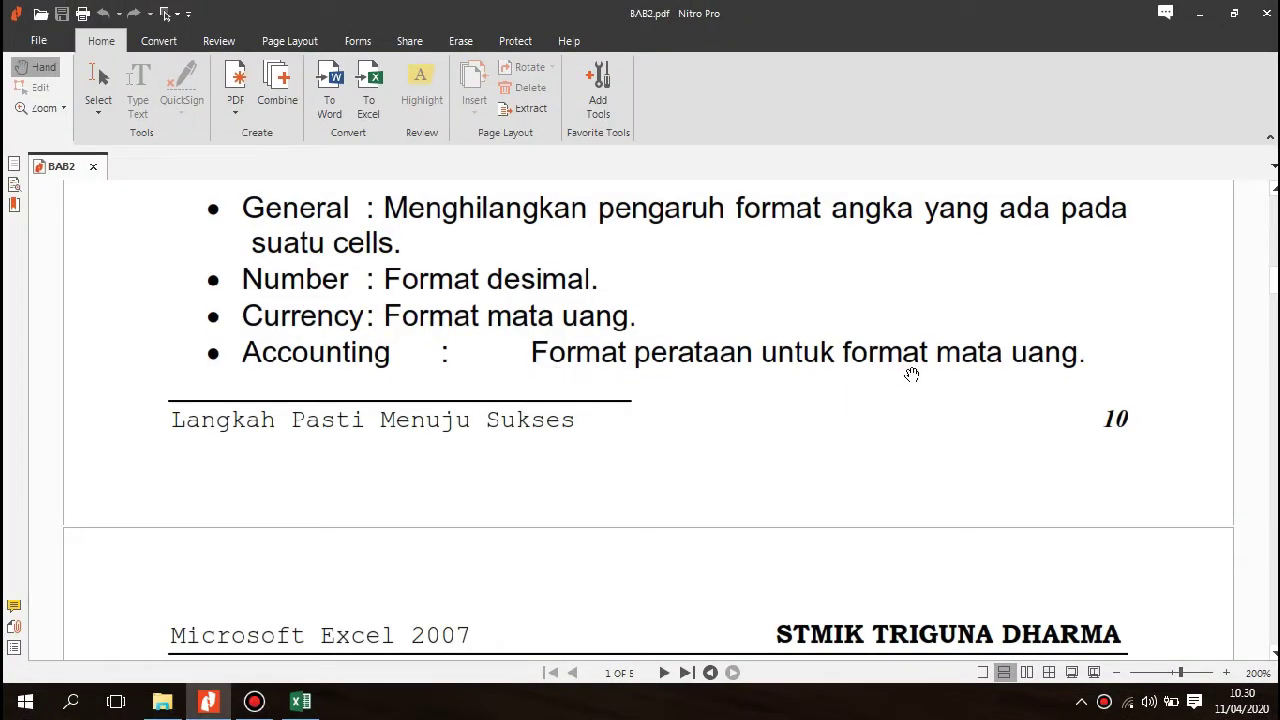
pyautogui.scroll(-4, 850, 330)
pyautogui.scroll(4, 600, 355)
pyautogui.click(300, 701)
pyautogui.moveTo(337, 292); pyautogui.dragTo(561, 283)
pyautogui.click(757, 75)
pyautogui.click(708, 70)
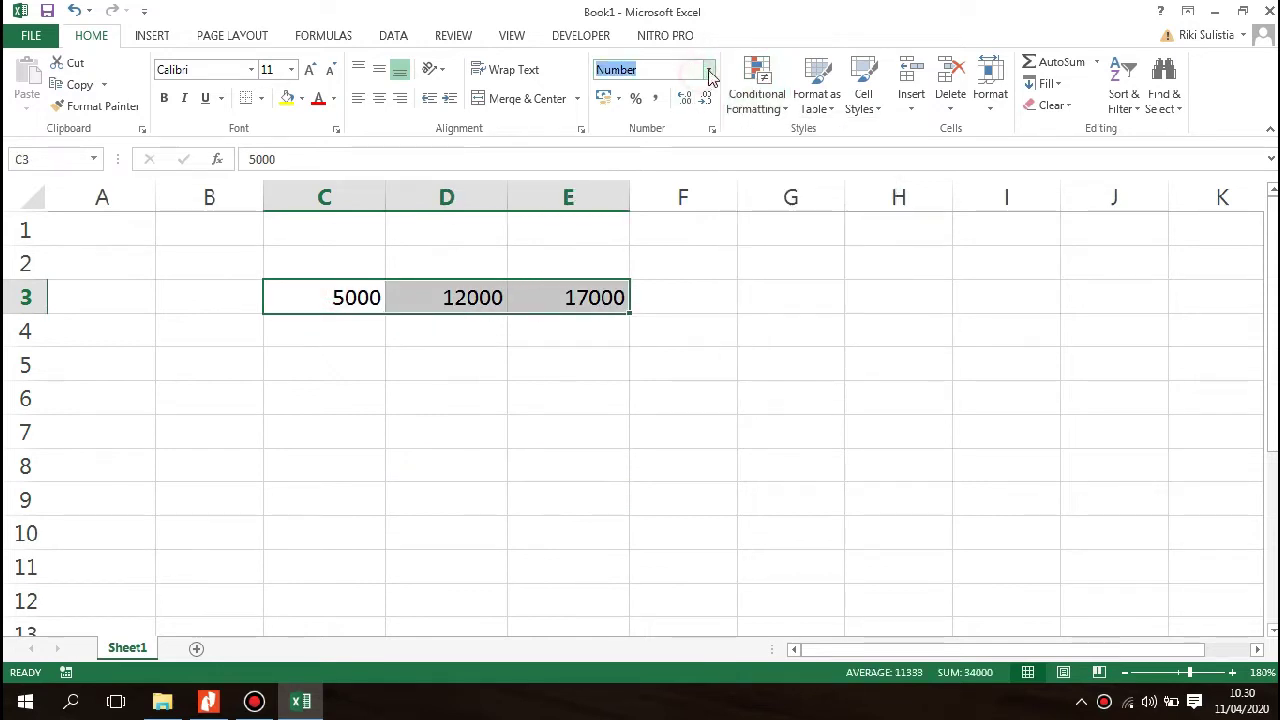
pyautogui.click(708, 69)
pyautogui.click(683, 220)
pyautogui.click(669, 300)
pyautogui.click(552, 300)
pyautogui.moveTo(295, 300); pyautogui.dragTo(590, 304)
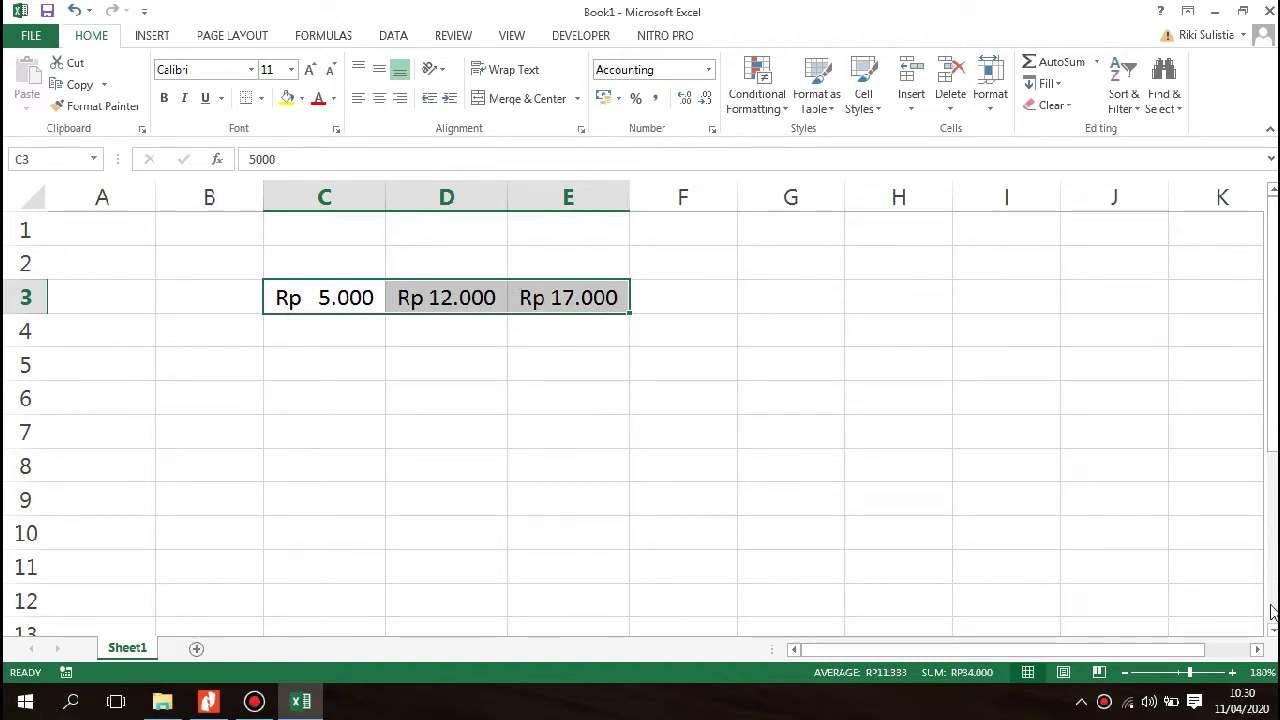
# Find Control Panel through the Windows search and open the Region format settings under Clock, Language, and Region.
pyautogui.click(72, 700)
pyautogui.click(922, 413)
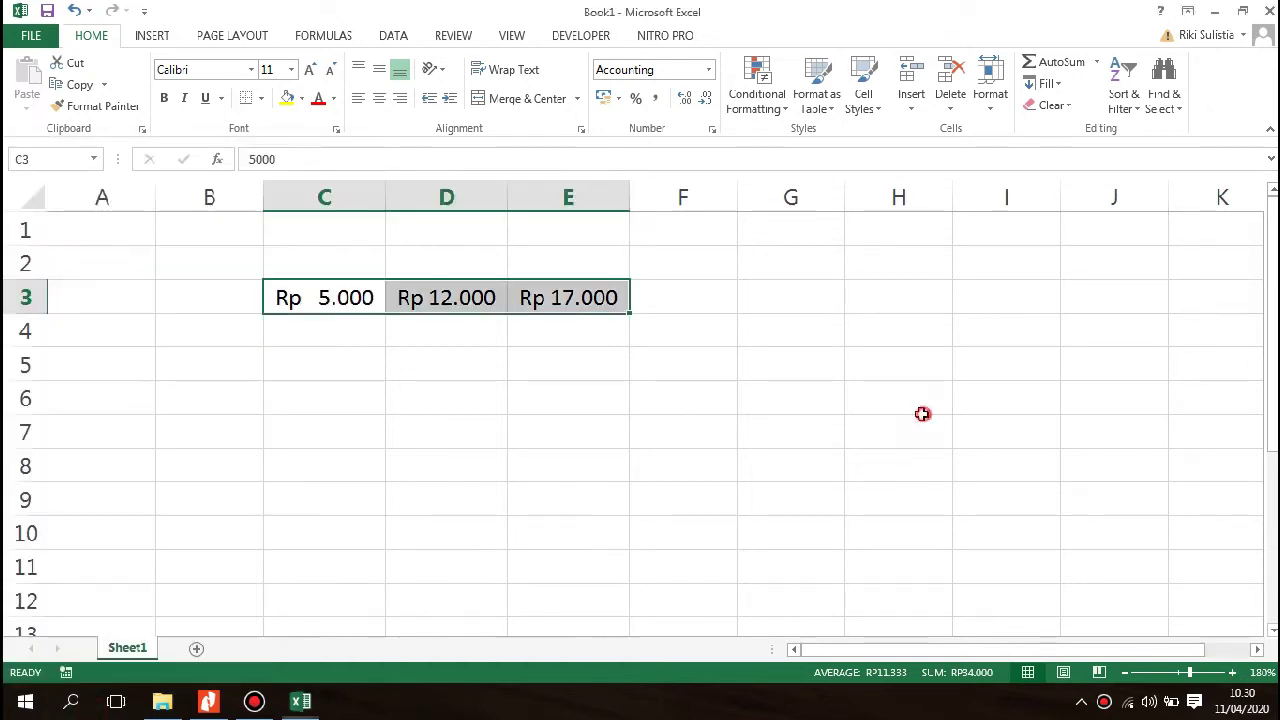
pyautogui.moveTo(1235, 709)
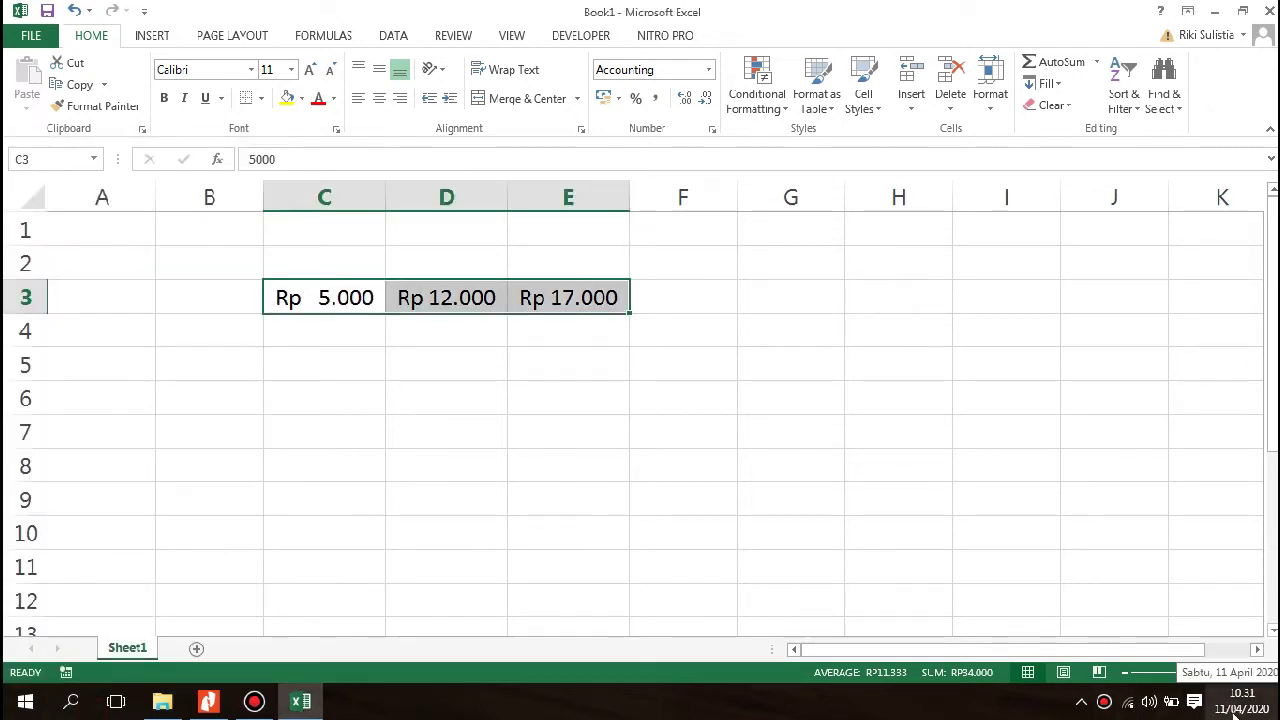
pyautogui.click(72, 700)
pyautogui.write('contro')
pyautogui.press('Escape')
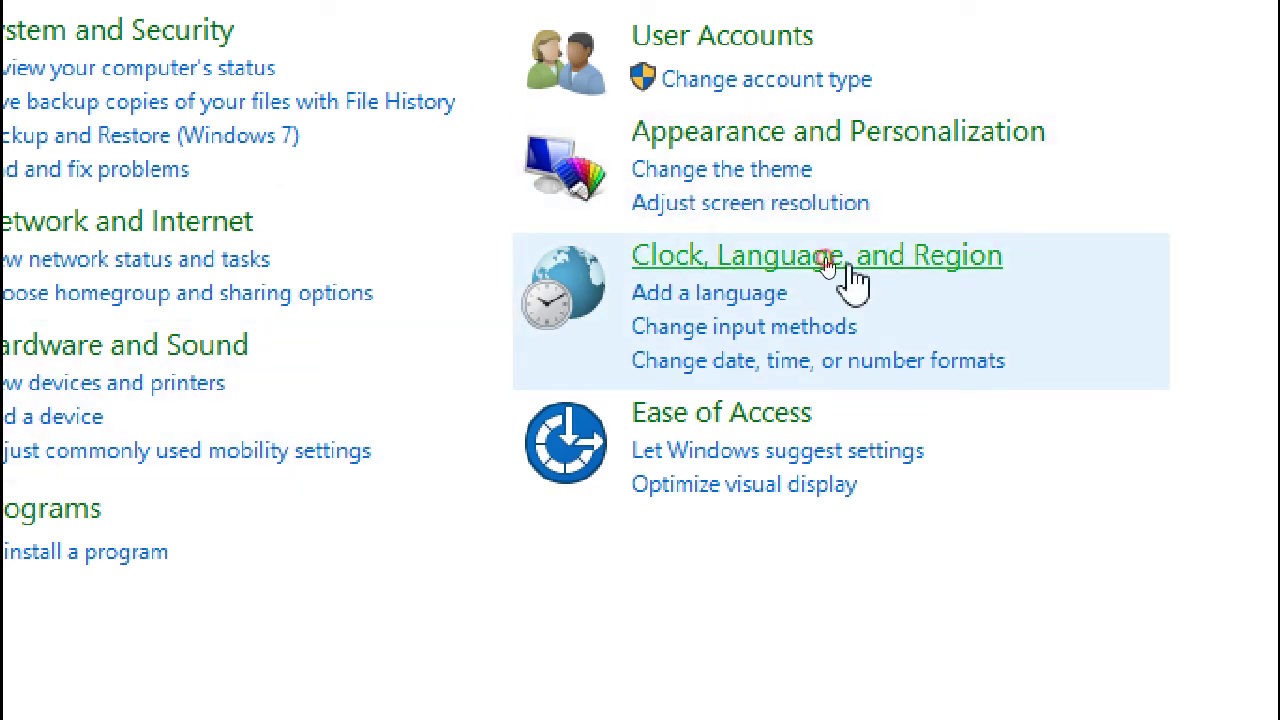
pyautogui.click(848, 262)
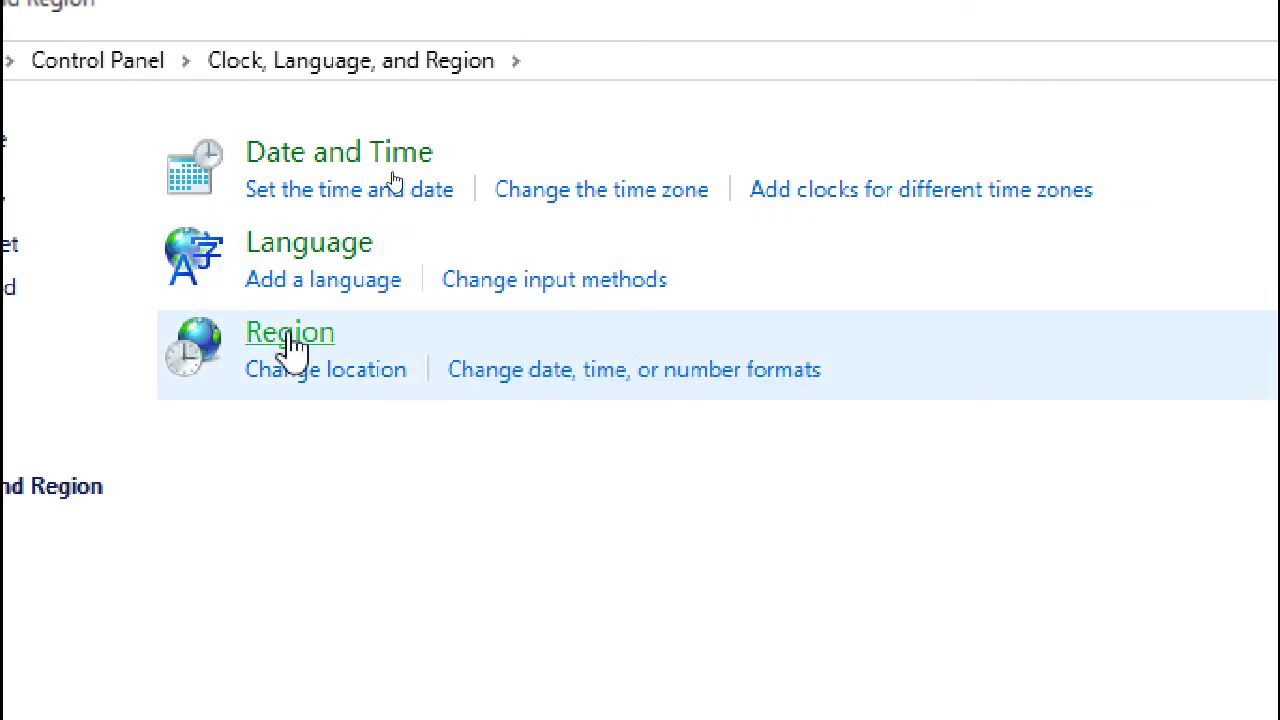
pyautogui.click(632, 369)
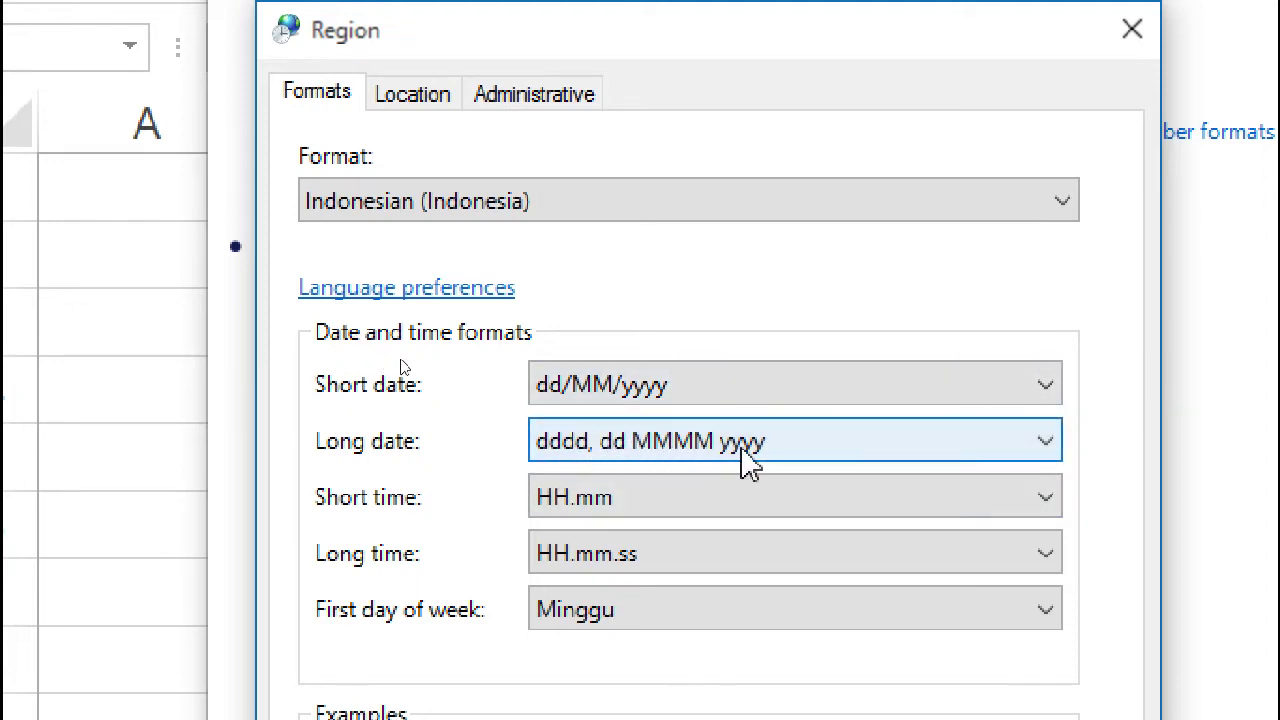
# Change the Windows Region format to English (United States) and apply it.
pyautogui.click(463, 202)
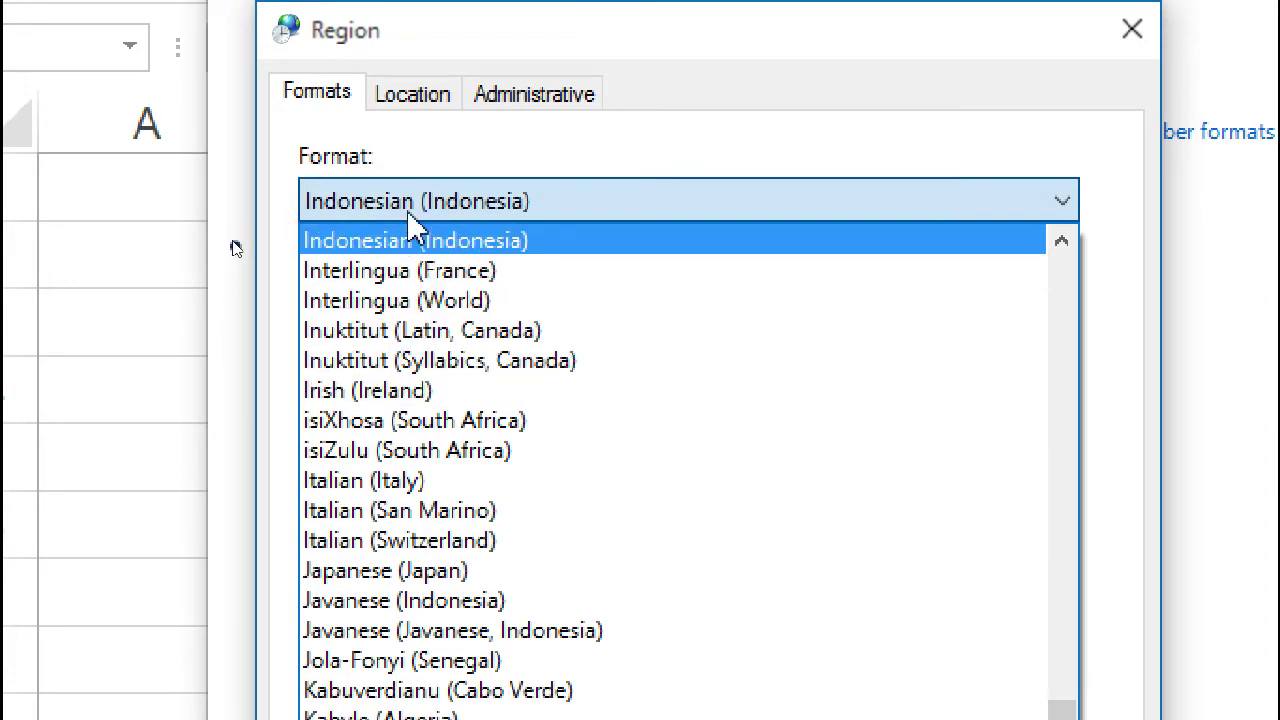
pyautogui.press('e')
pyautogui.press('g')
pyautogui.press('u')
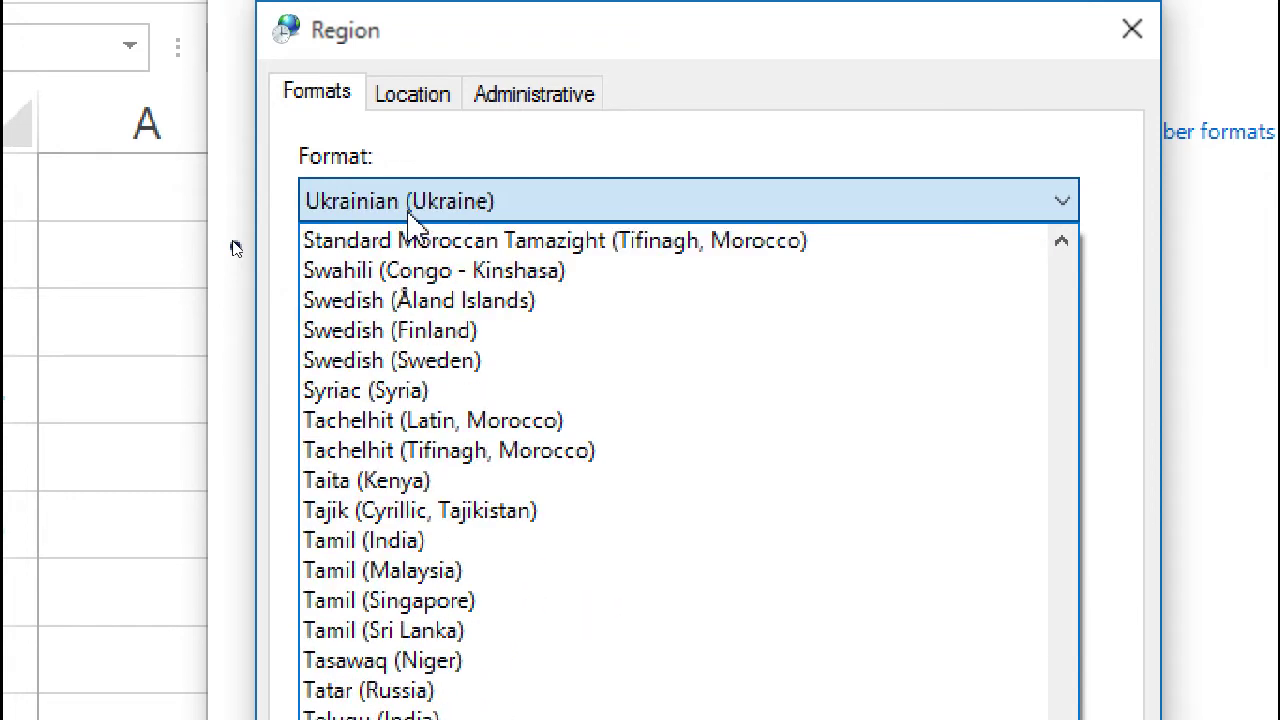
pyautogui.press('s')
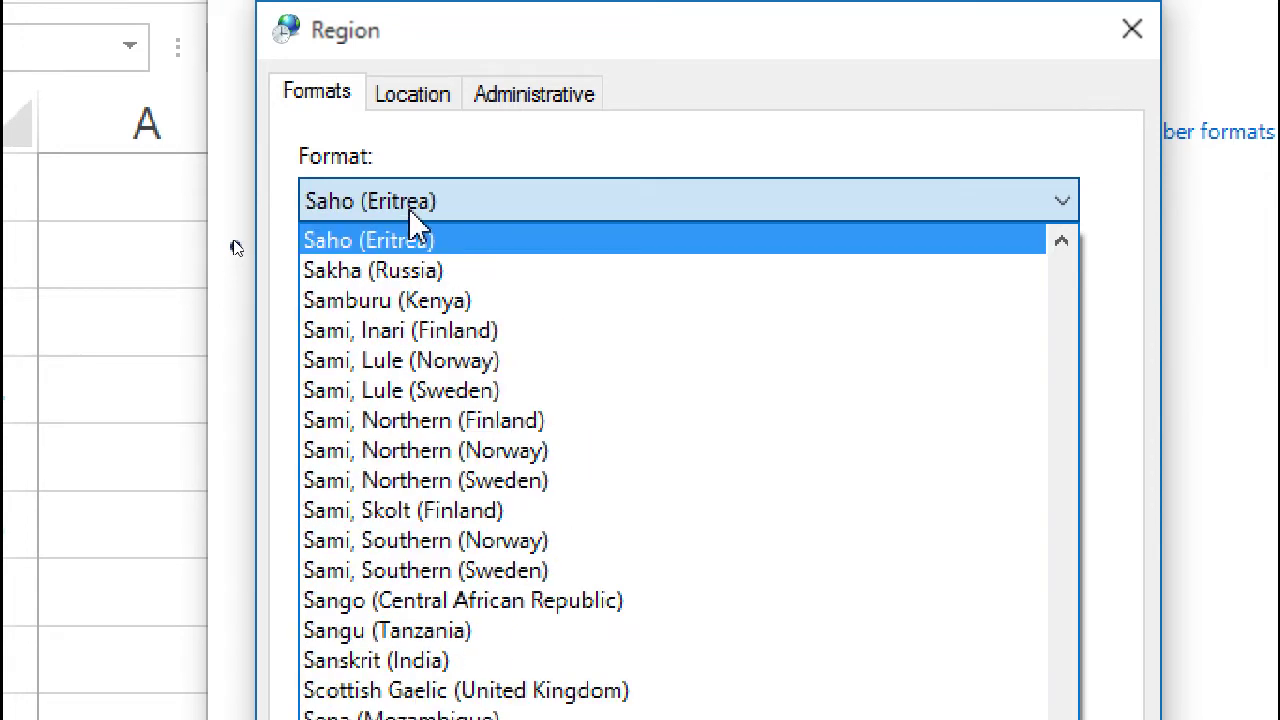
pyautogui.scroll(-20, 600, 500)
pyautogui.scroll(-12, 516, 645)
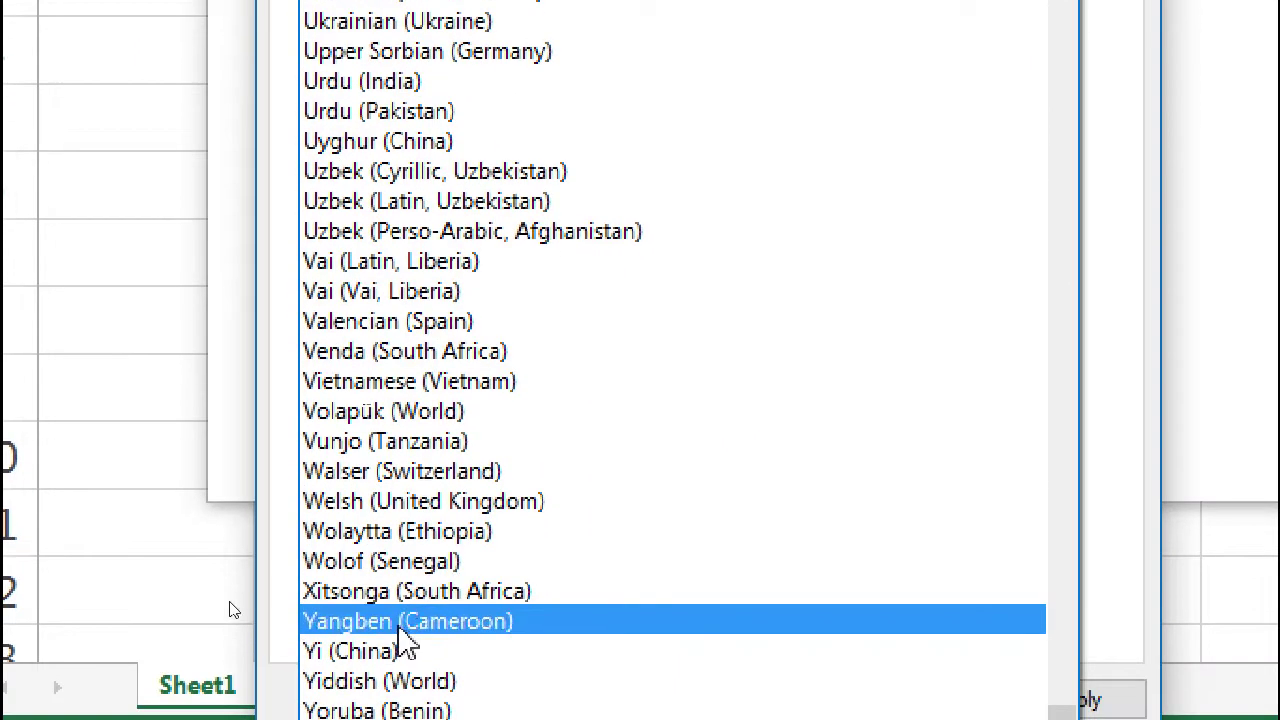
pyautogui.scroll(-1, 415, 640)
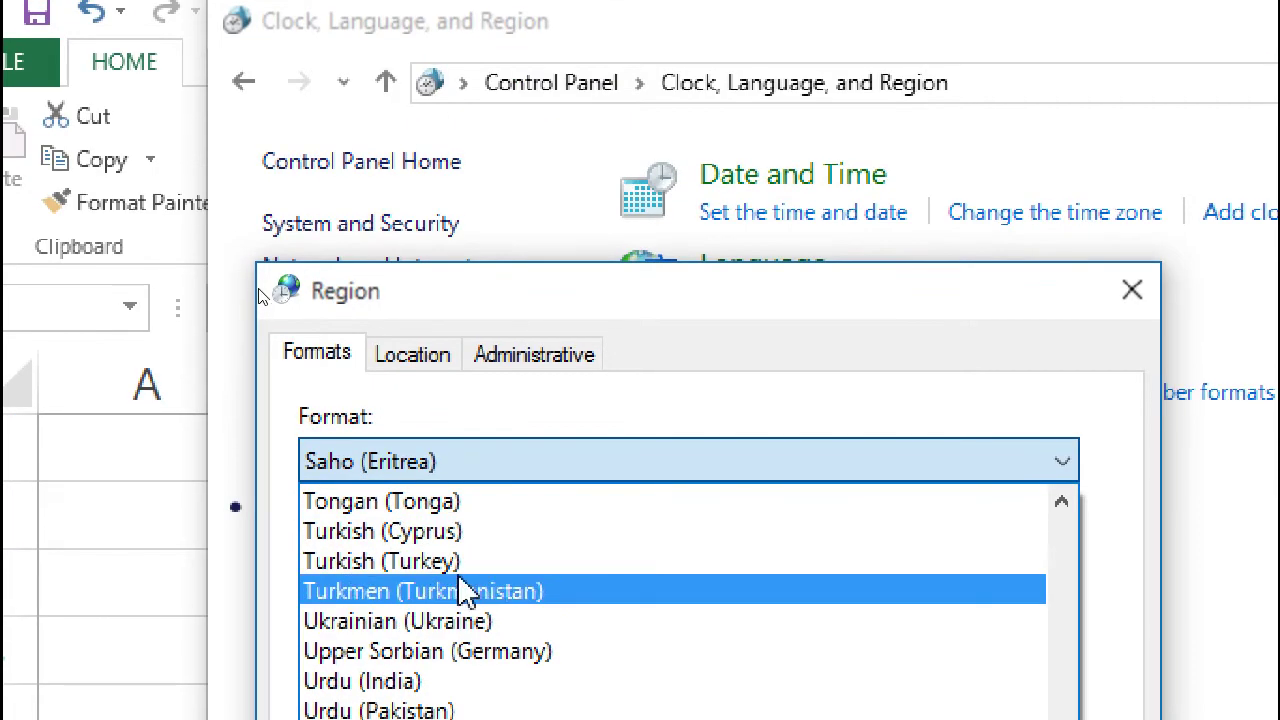
pyautogui.press('g')
pyautogui.press('l')
pyautogui.press('s')
pyautogui.press('e')
pyautogui.press('n')
pyautogui.press('e')
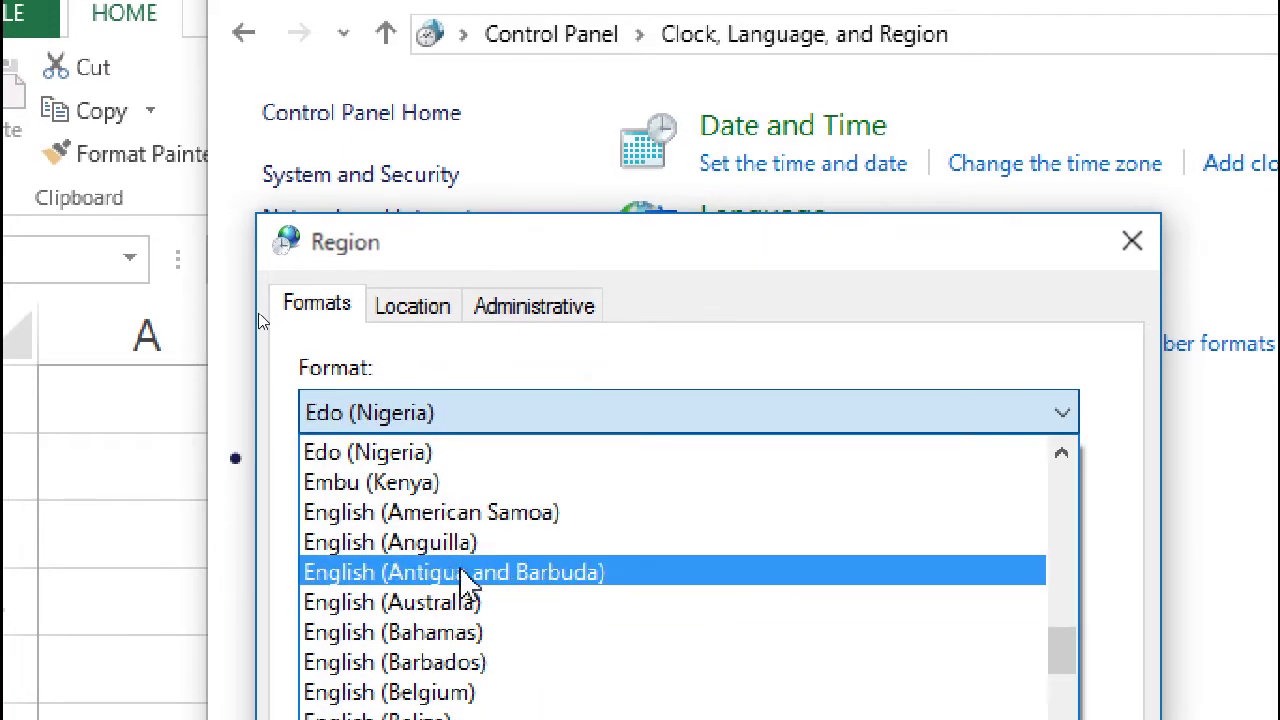
pyautogui.scroll(-1, 466, 622)
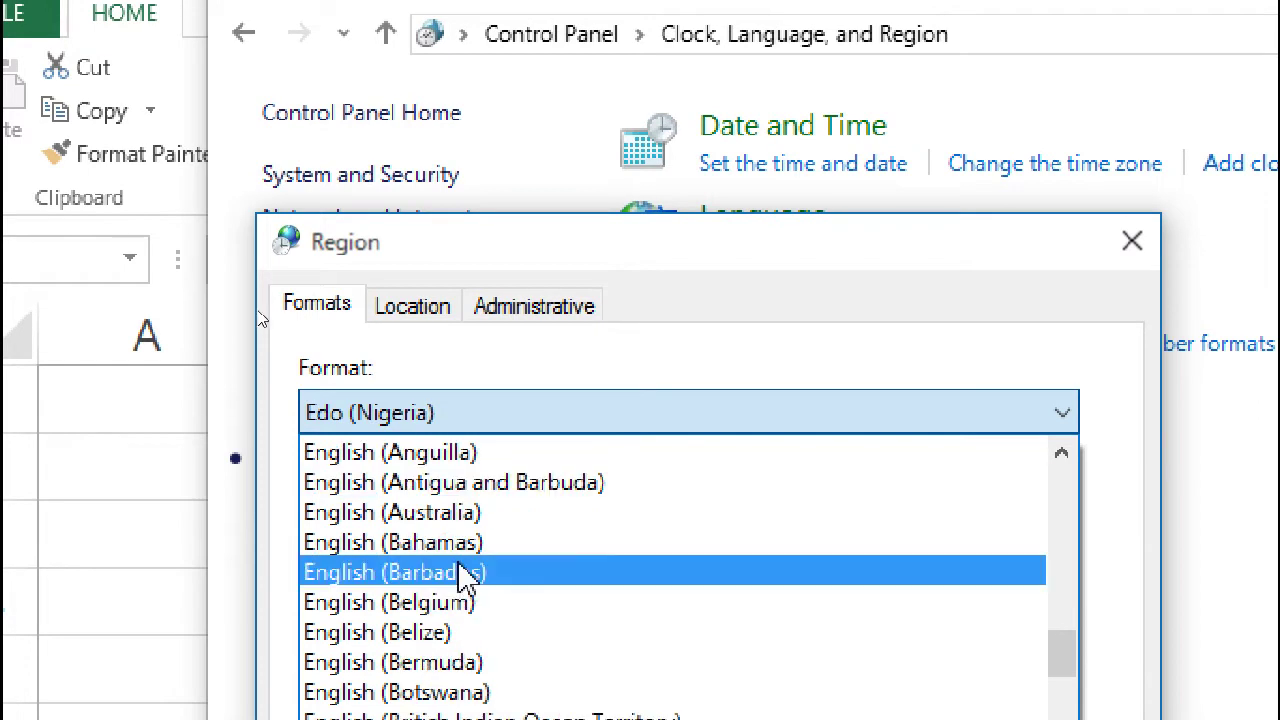
pyautogui.scroll(-3, 466, 580)
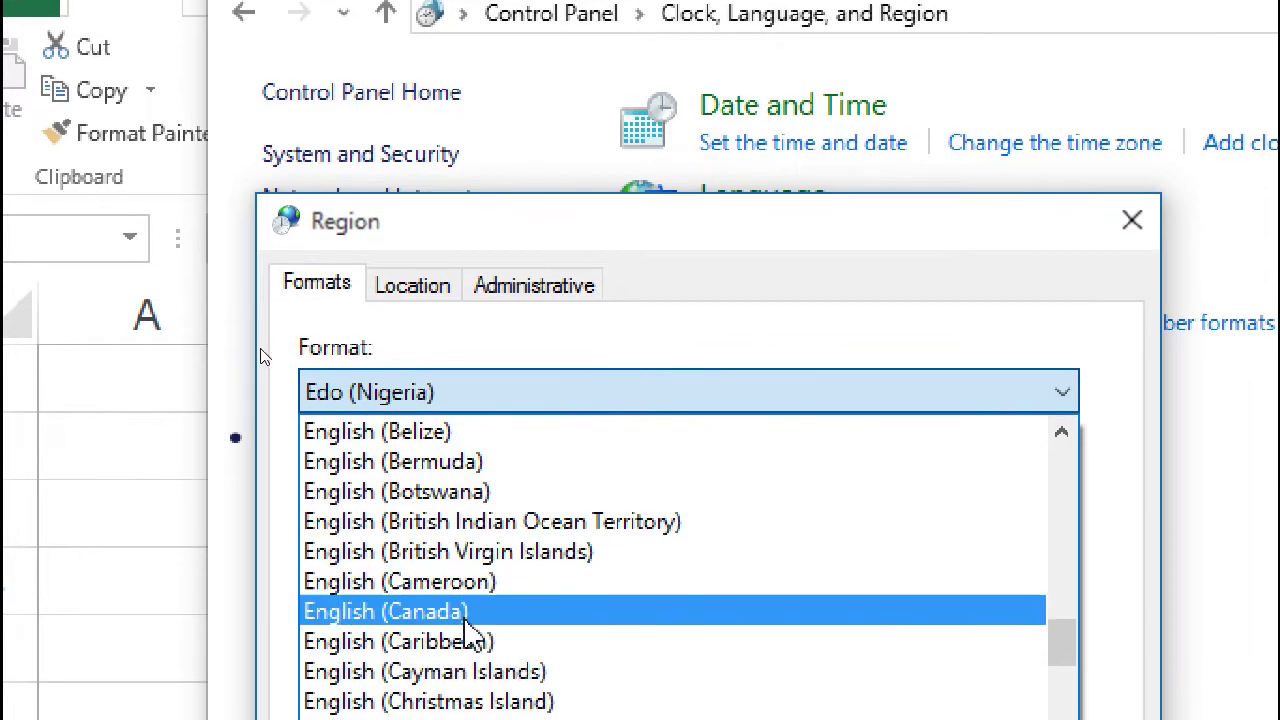
pyautogui.scroll(-4, 466, 640)
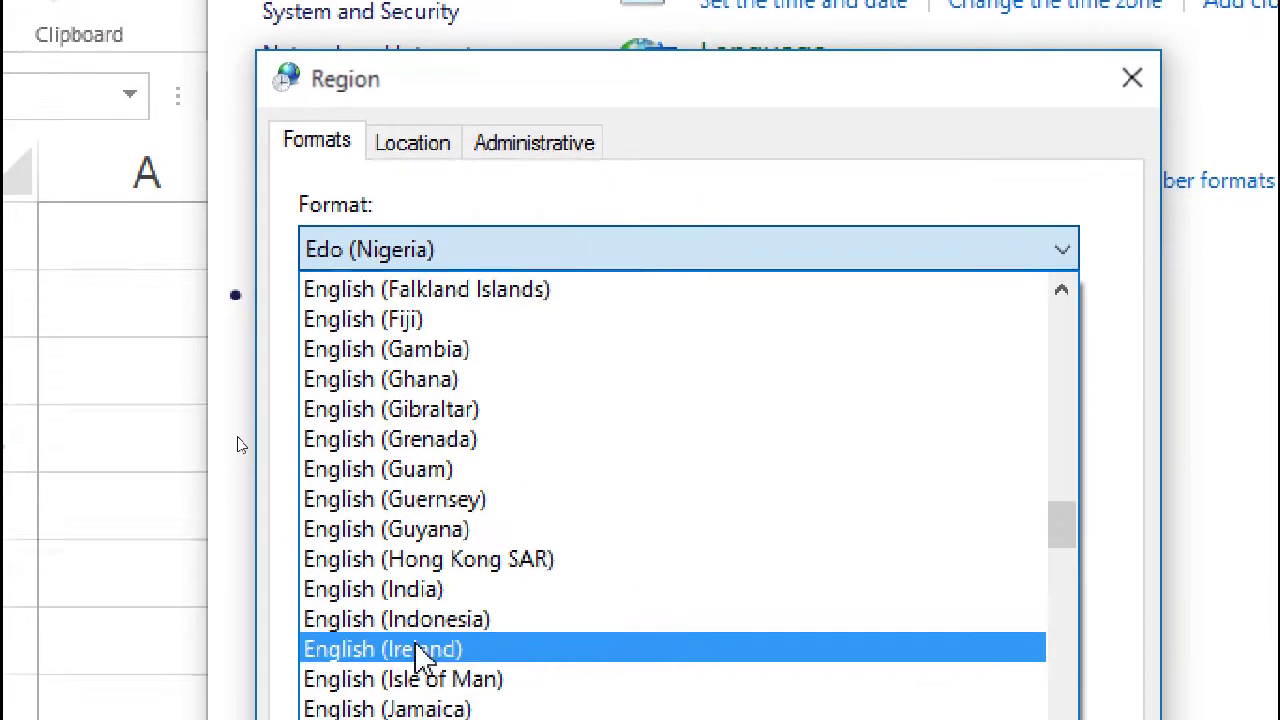
pyautogui.scroll(-4, 425, 660)
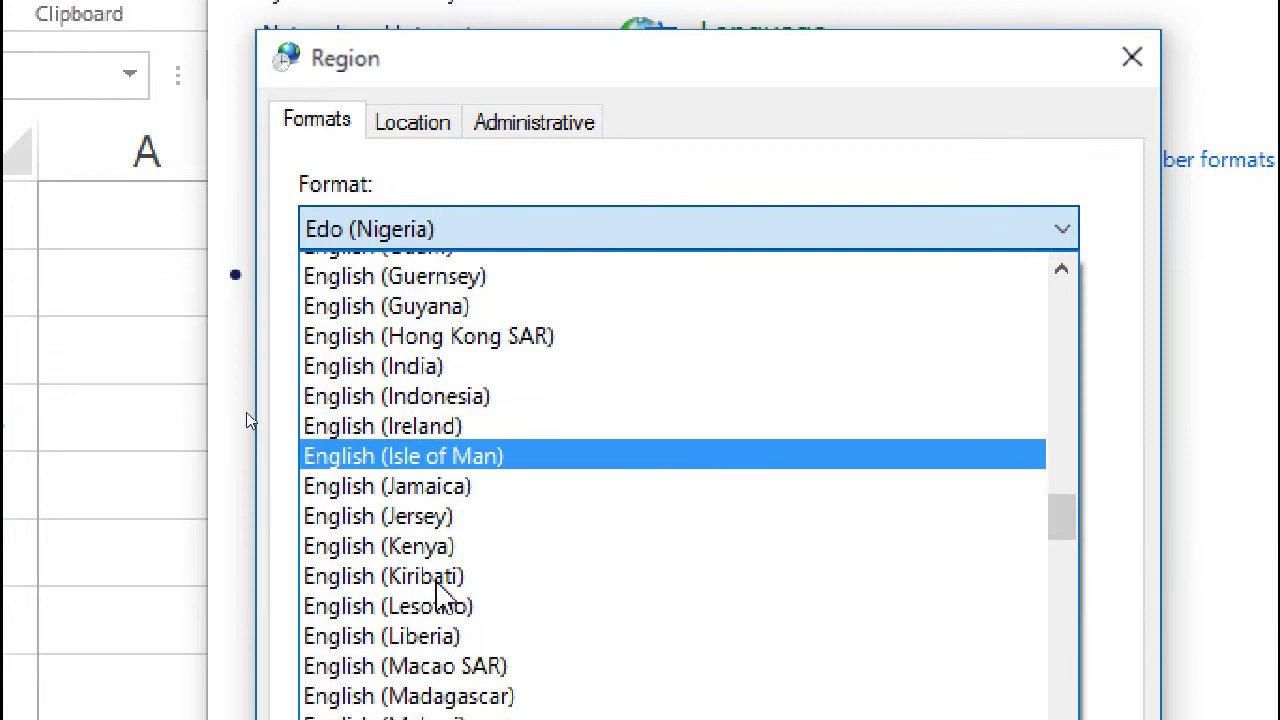
pyautogui.scroll(-8, 443, 595)
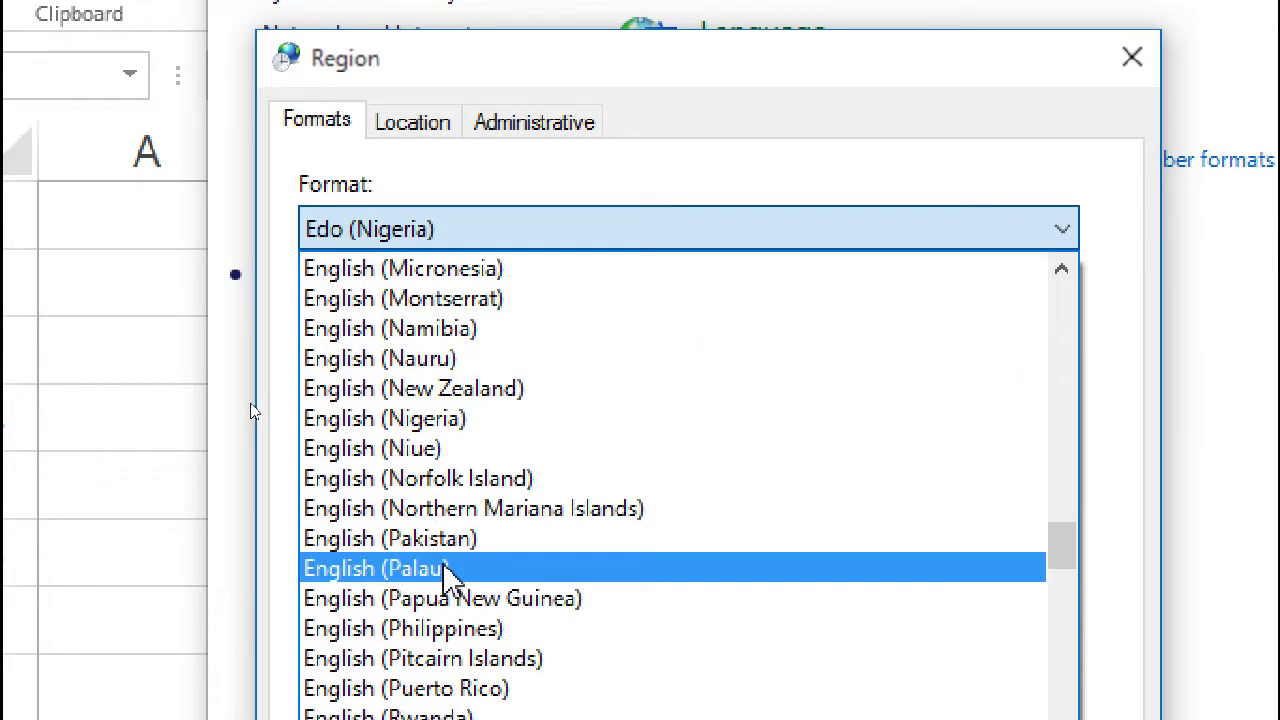
pyautogui.scroll(-6, 447, 578)
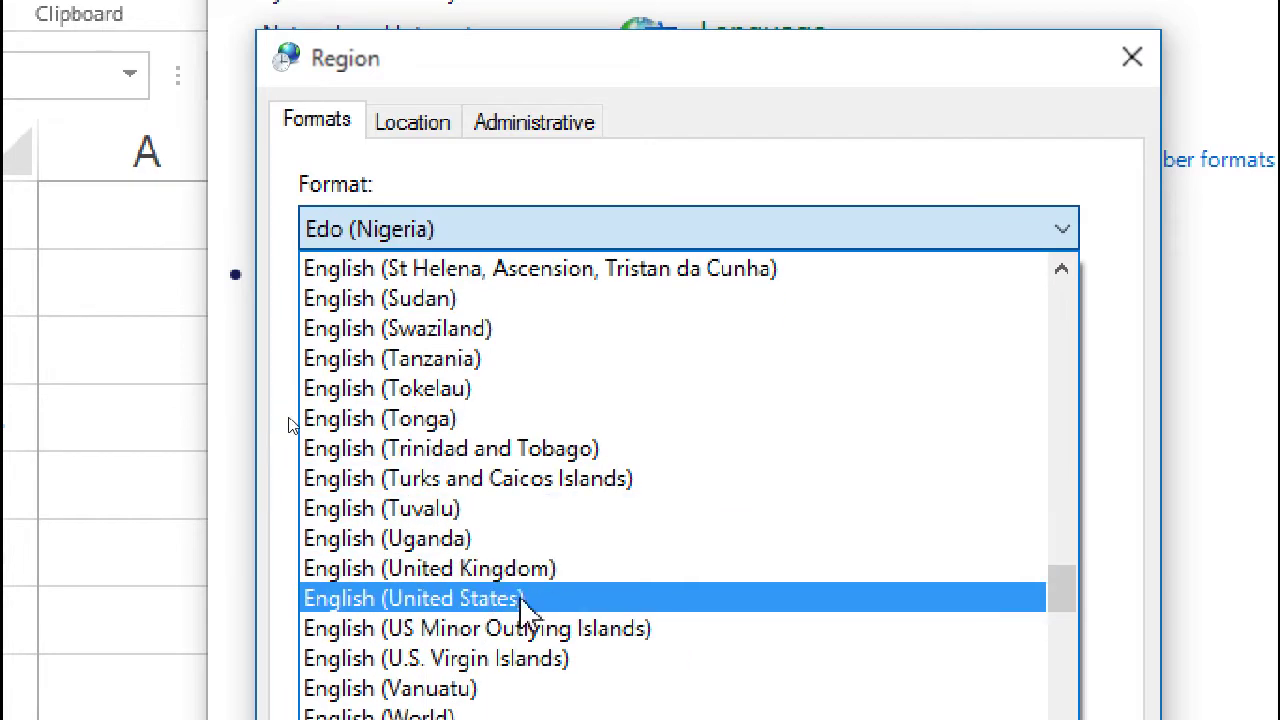
pyautogui.click(537, 600)
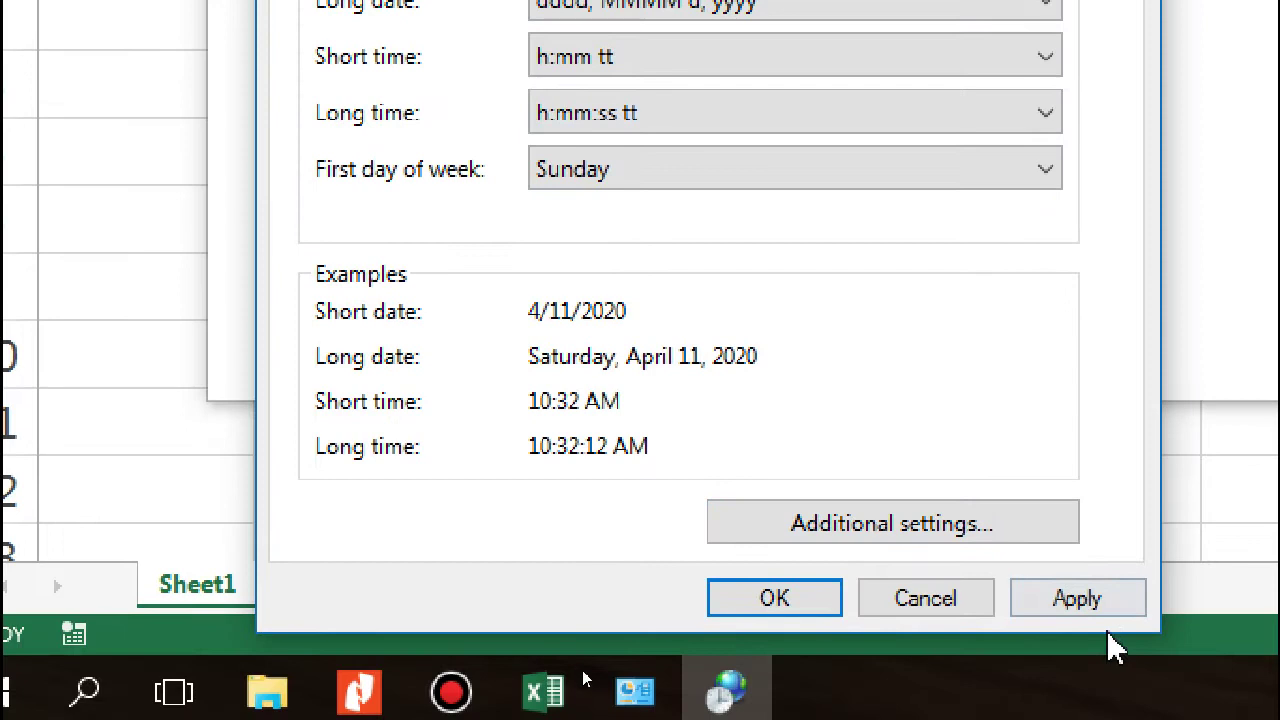
pyautogui.click(1090, 596)
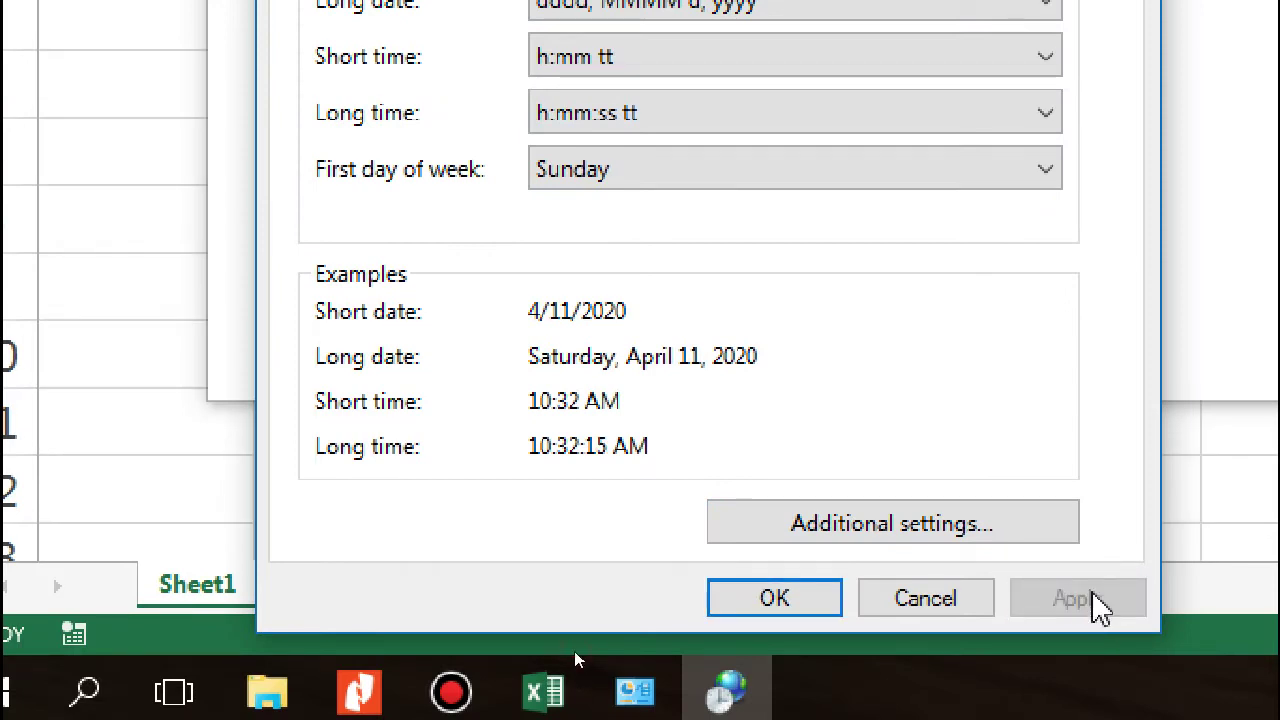
# Switch to Excel and reformat cells C3:E3 as Currency and finally as Accounting.
pyautogui.click(35, 170)
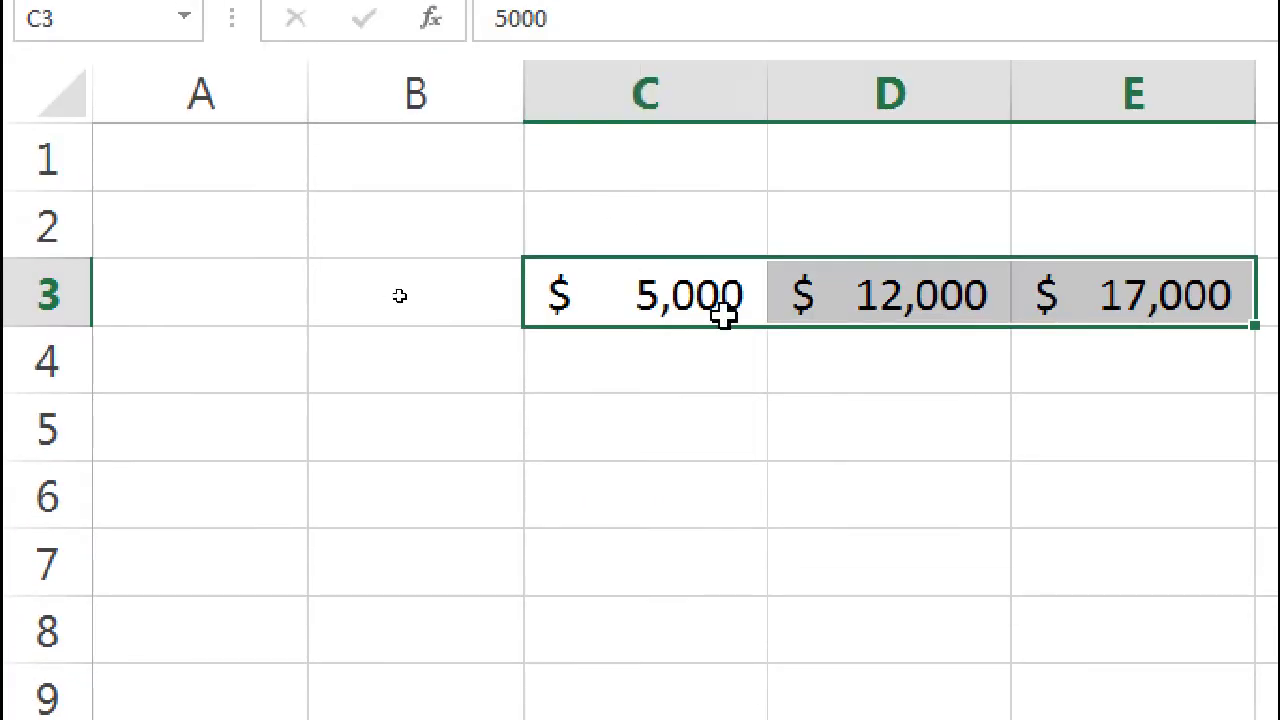
pyautogui.click(707, 292)
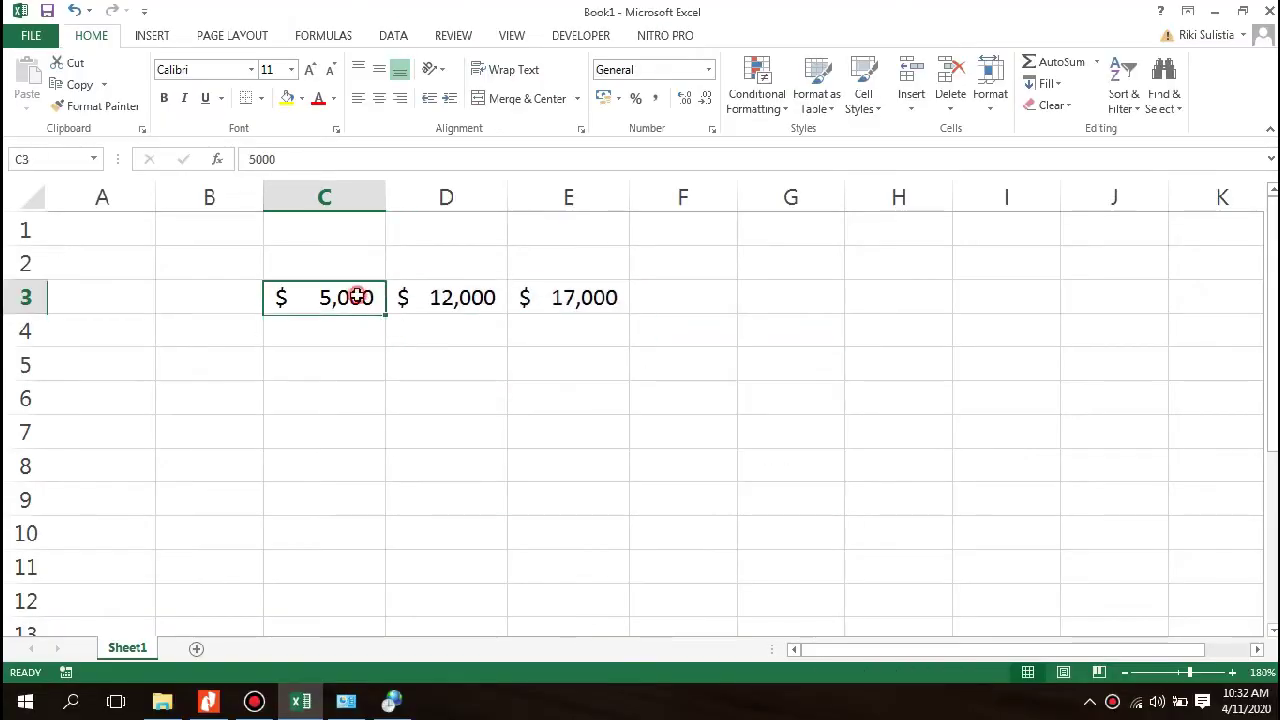
pyautogui.moveTo(354, 297); pyautogui.dragTo(557, 298)
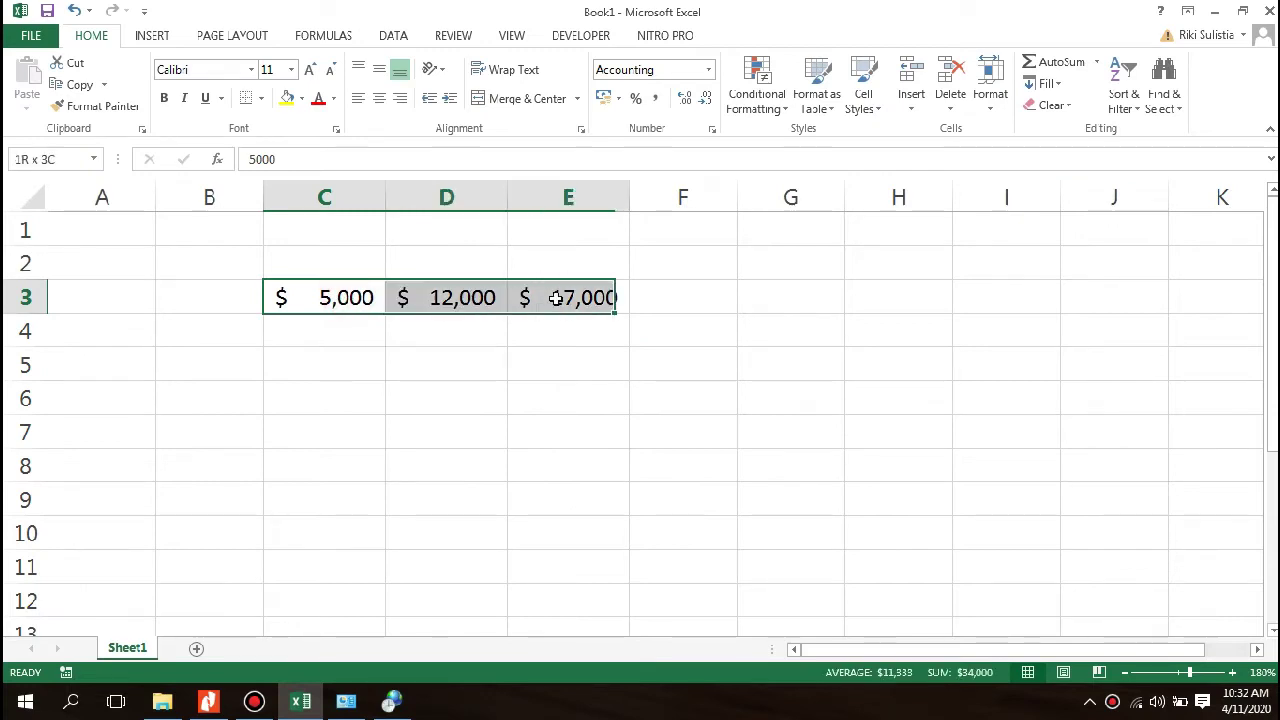
pyautogui.click(709, 74)
pyautogui.click(655, 188)
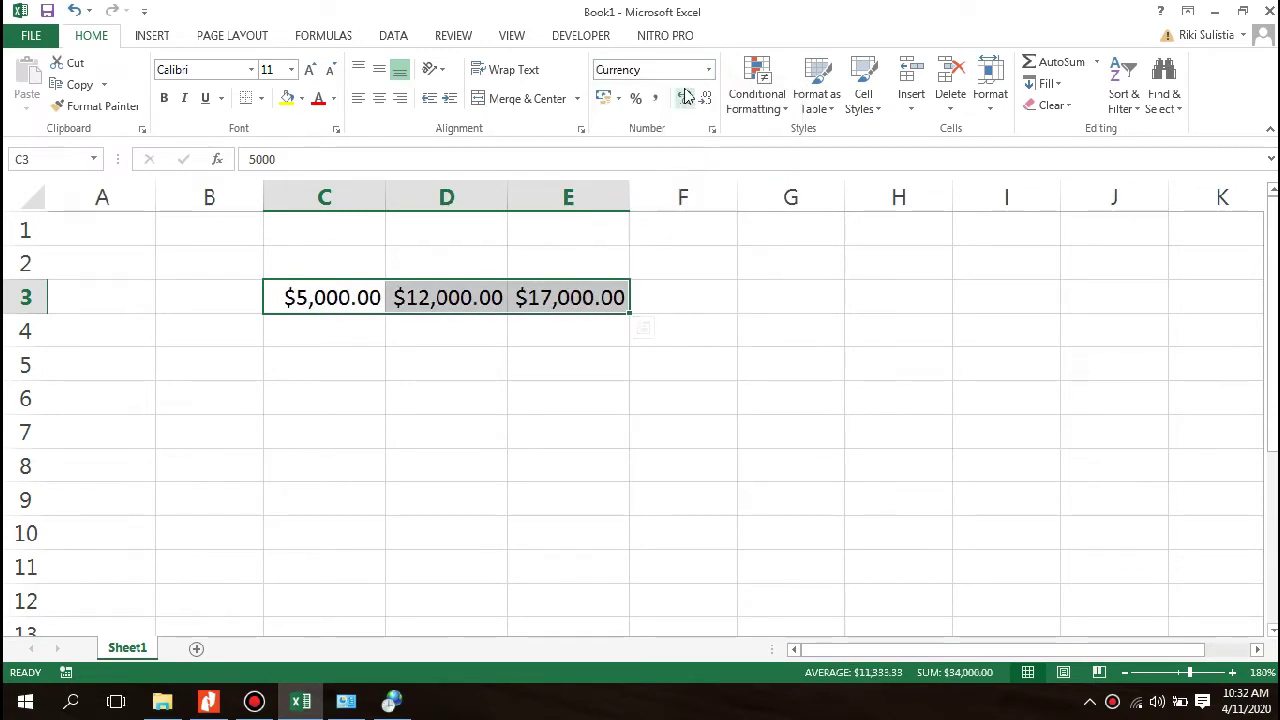
pyautogui.click(709, 72)
pyautogui.click(654, 223)
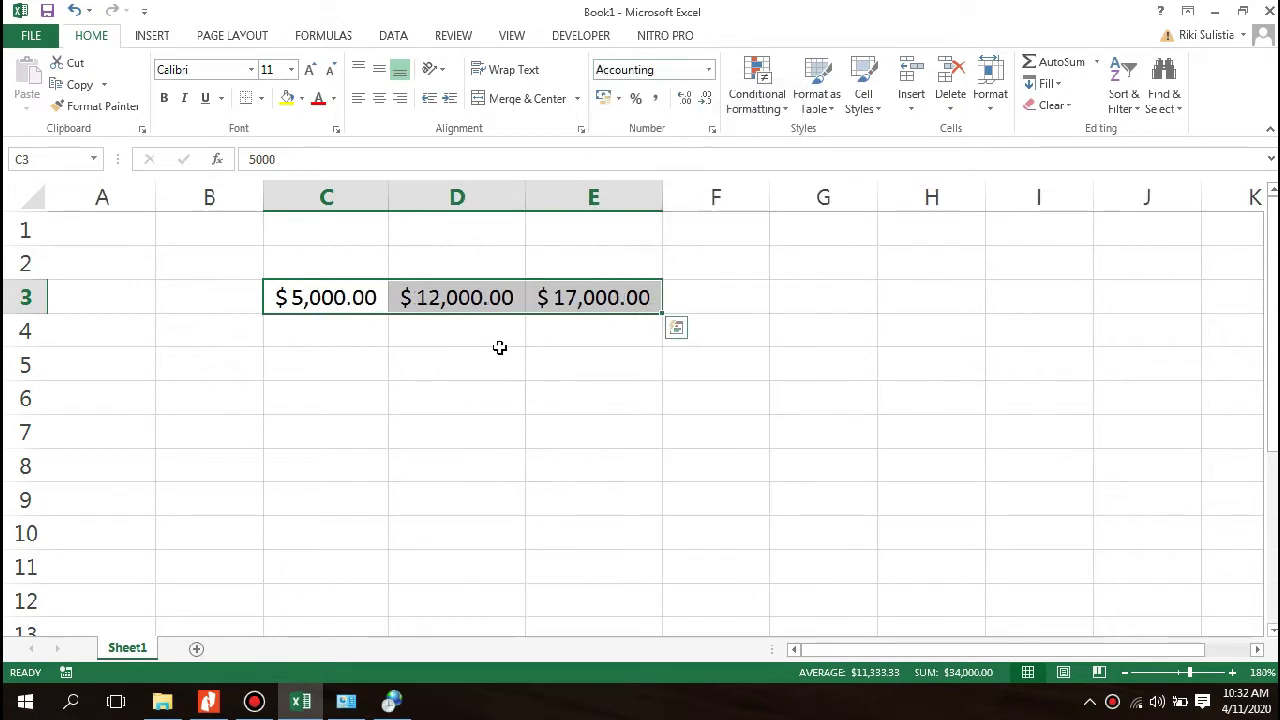
# Restore the Windows Region format to Indonesian (Indonesia), apply it, and close the Region and Control Panel windows.
pyautogui.moveTo(392, 700)
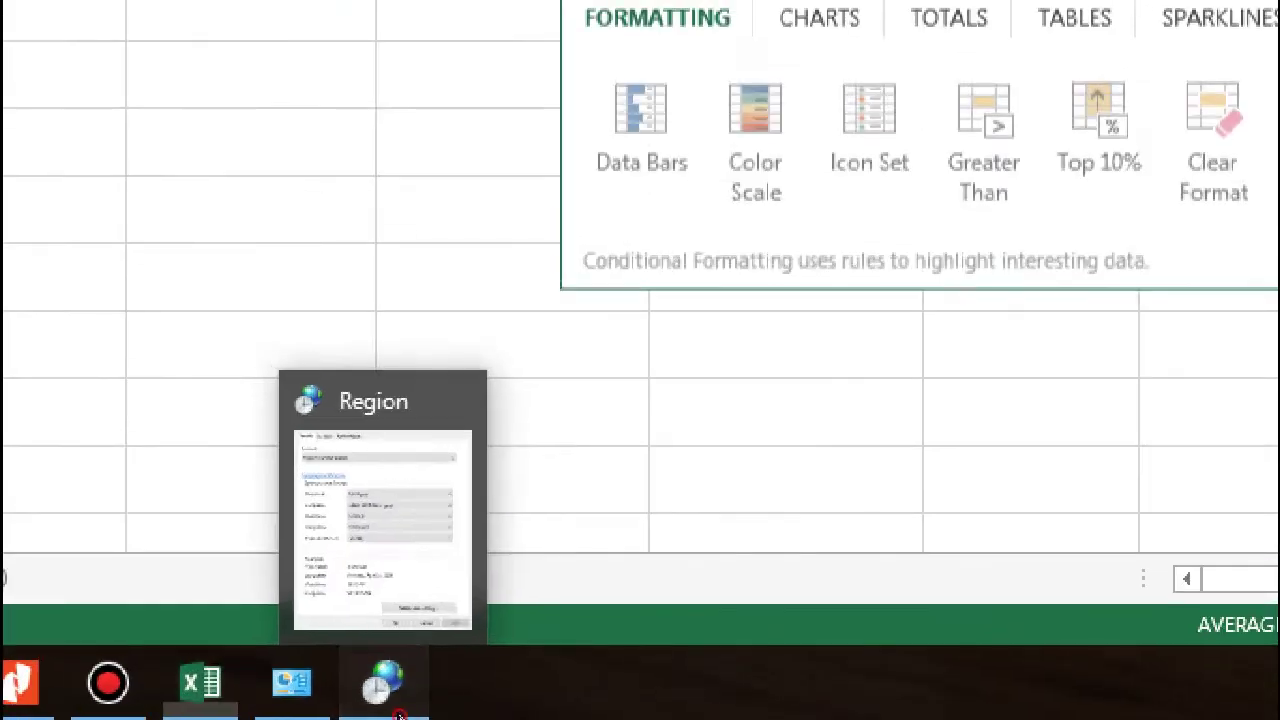
pyautogui.click(389, 697)
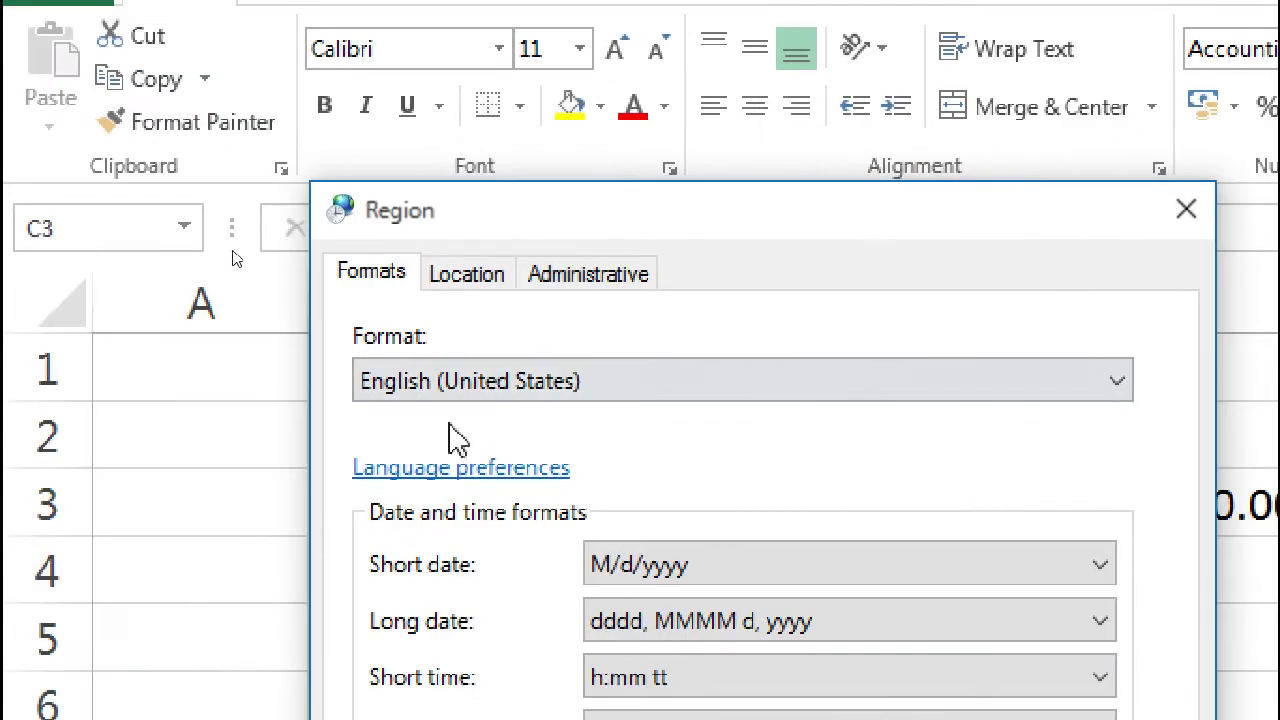
pyautogui.click(482, 378)
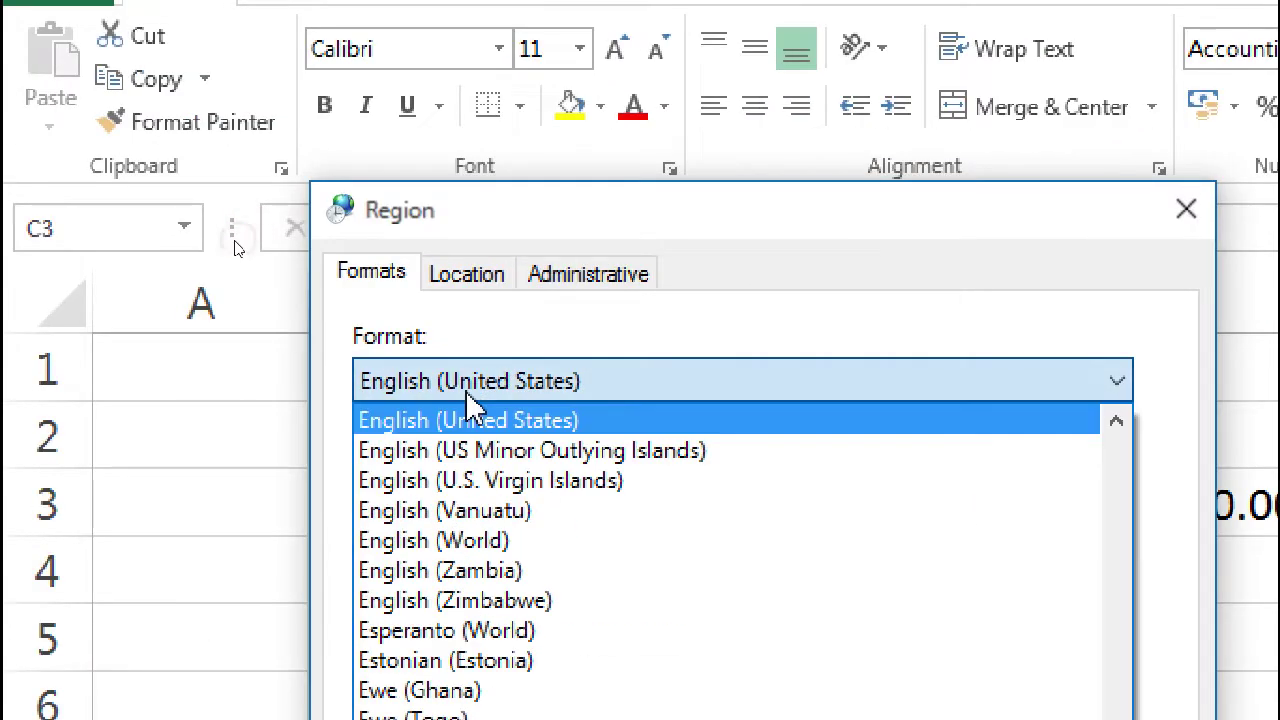
pyautogui.scroll(-20, 472, 407)
pyautogui.scroll(20, 472, 407)
pyautogui.scroll(-20, 472, 407)
pyautogui.scroll(20, 472, 407)
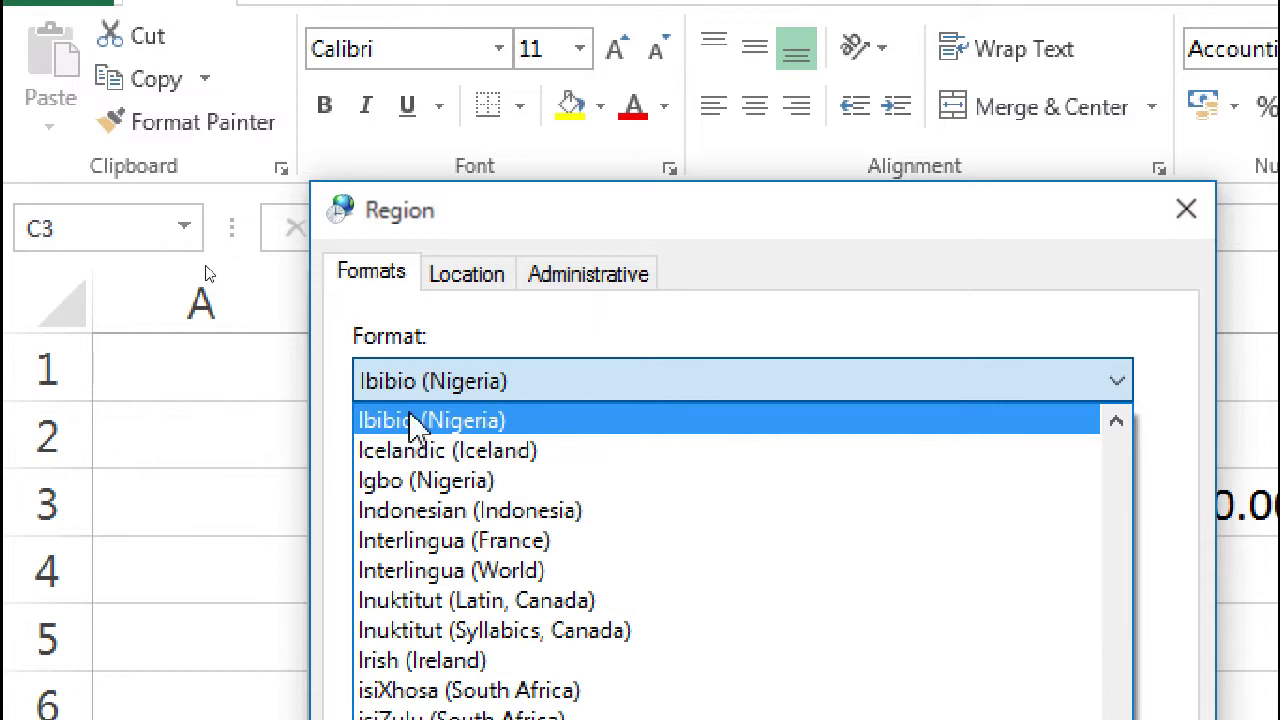
pyautogui.click(430, 512)
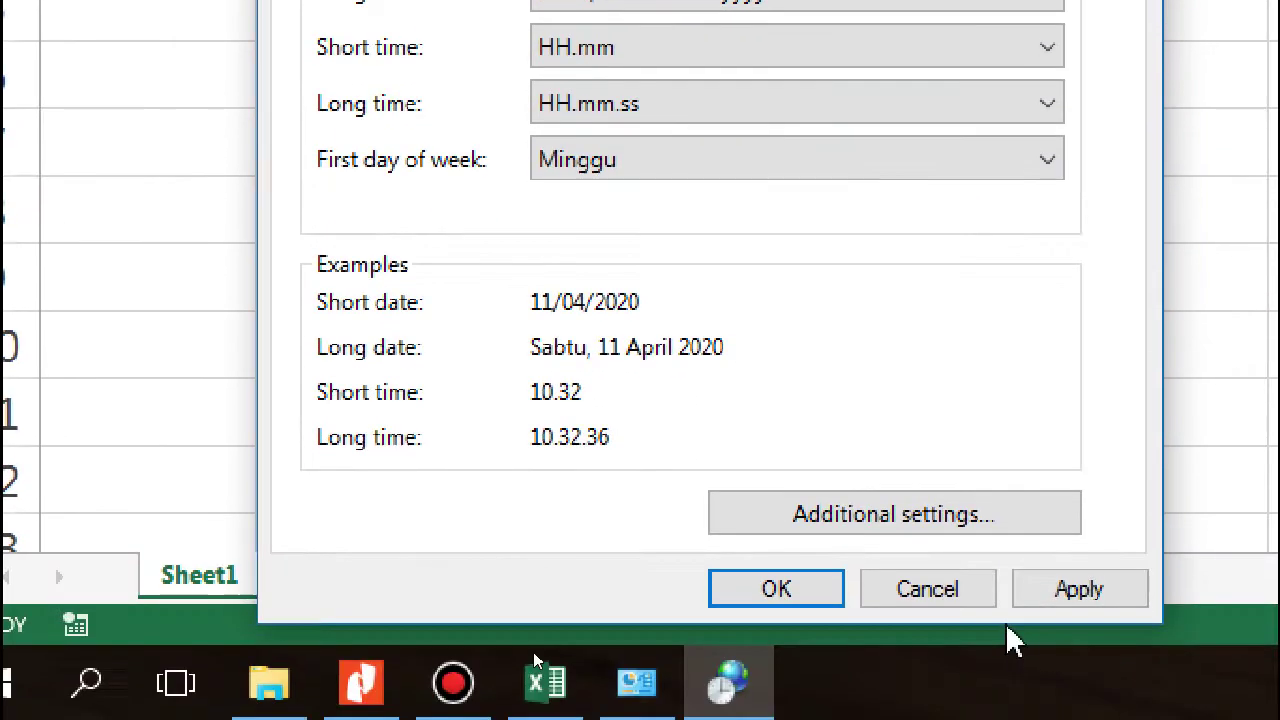
pyautogui.click(1045, 586)
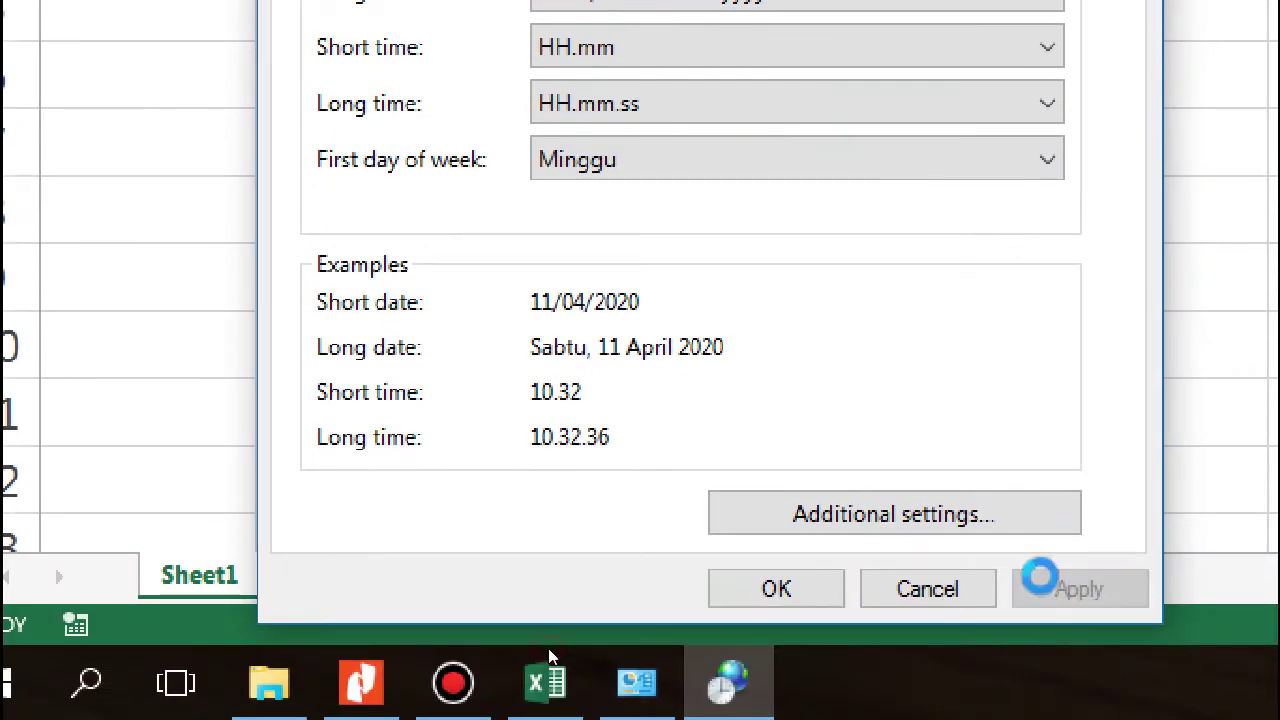
pyautogui.click(776, 589)
pyautogui.click(645, 685)
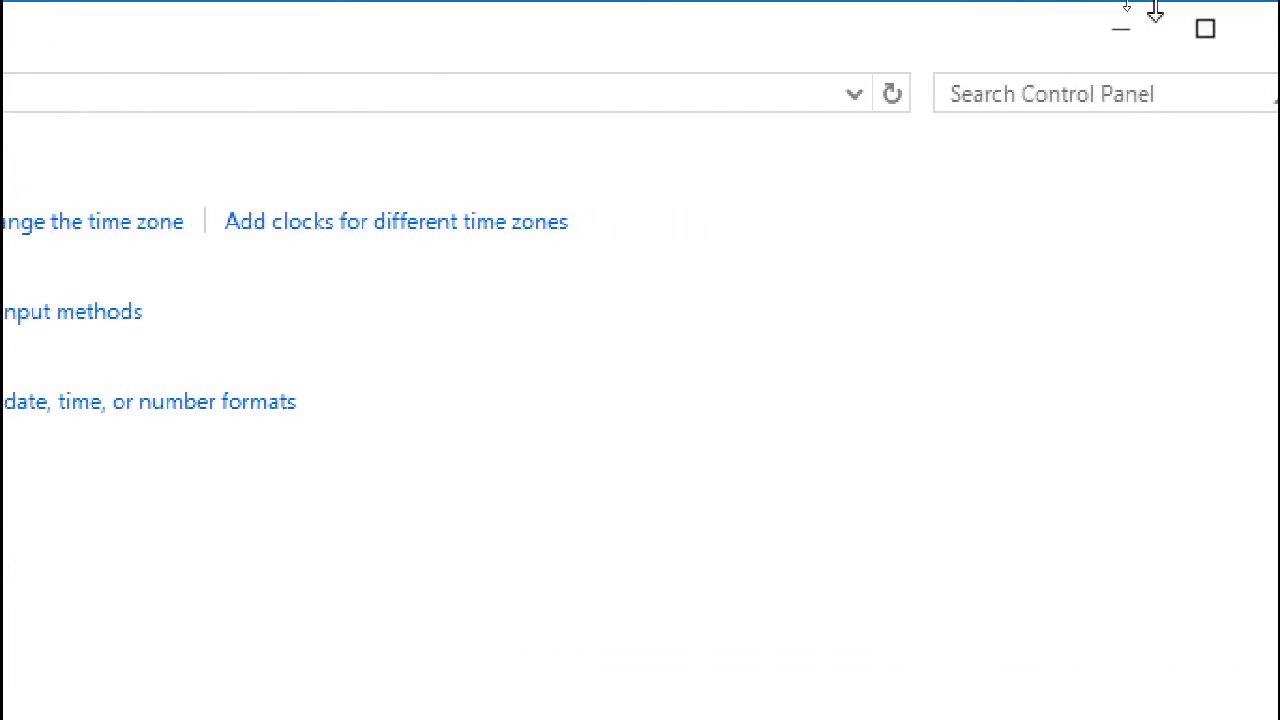
pyautogui.click(1062, 30)
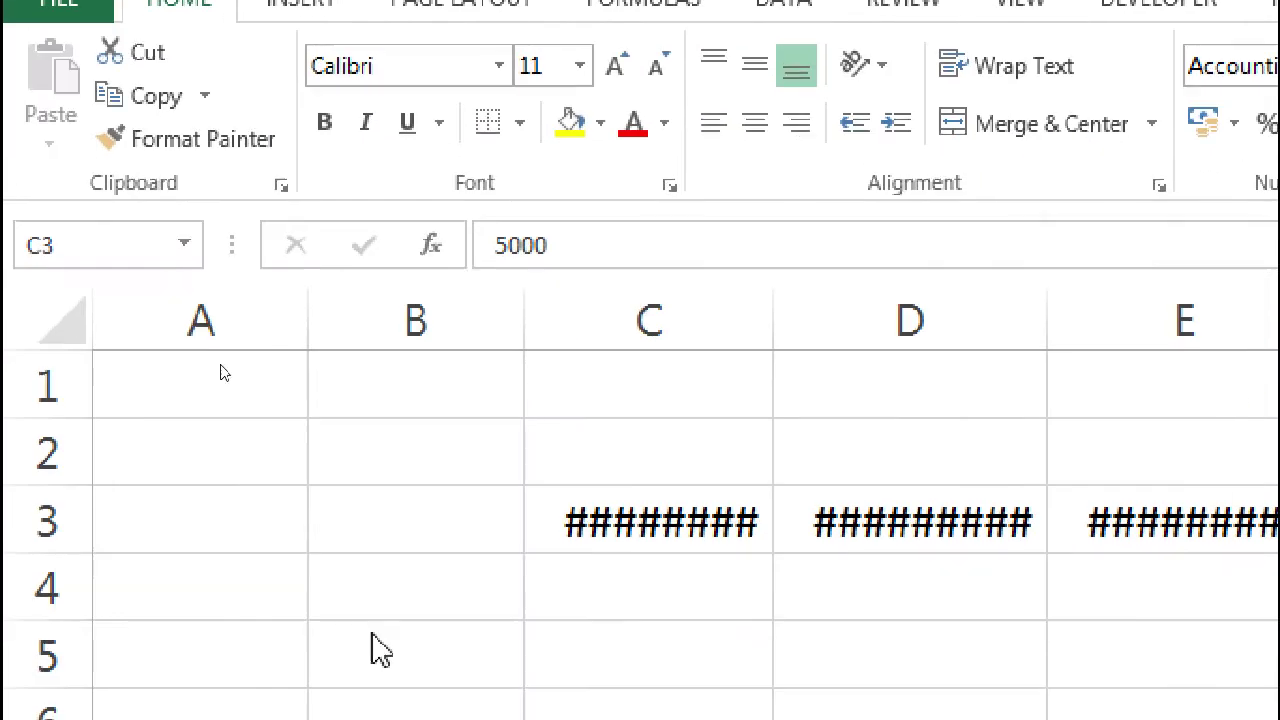
# AutoFit the widths of columns C, D and E so the rupiah amounts in row 3 fit.
pyautogui.moveTo(350, 297); pyautogui.dragTo(600, 297)
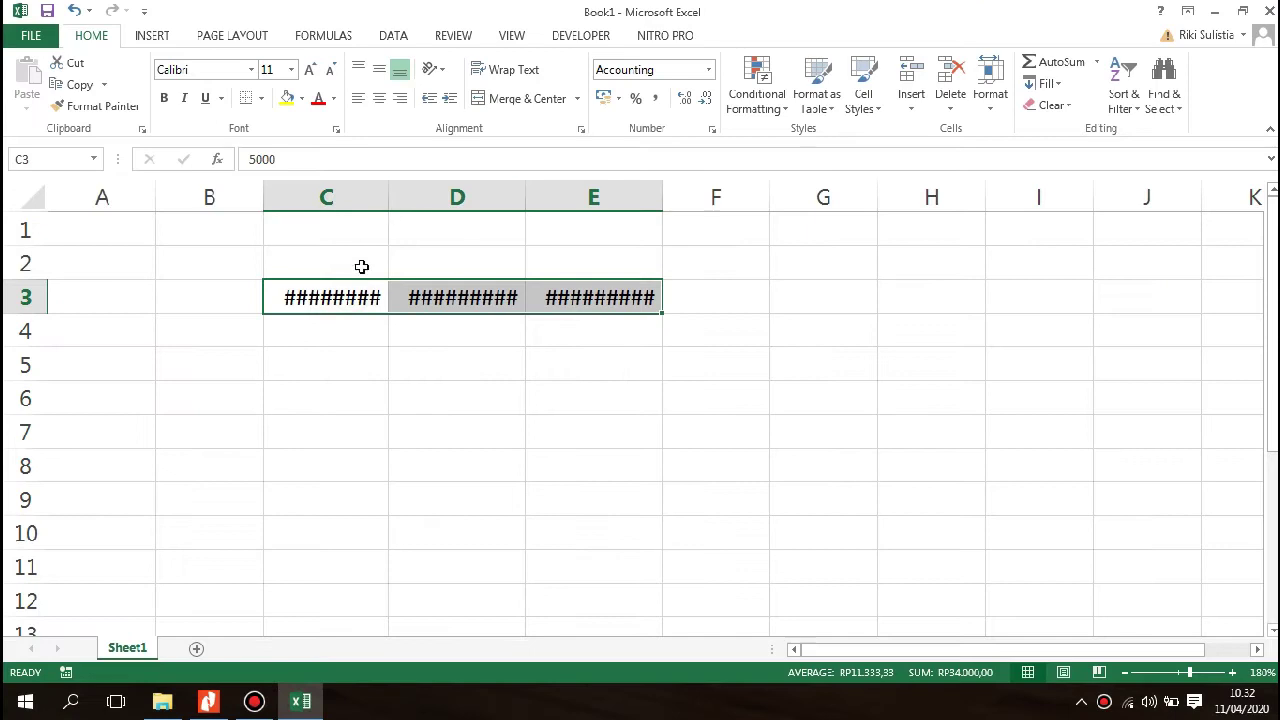
pyautogui.click(337, 320)
pyautogui.click(366, 291)
pyautogui.doubleClick(389, 197)
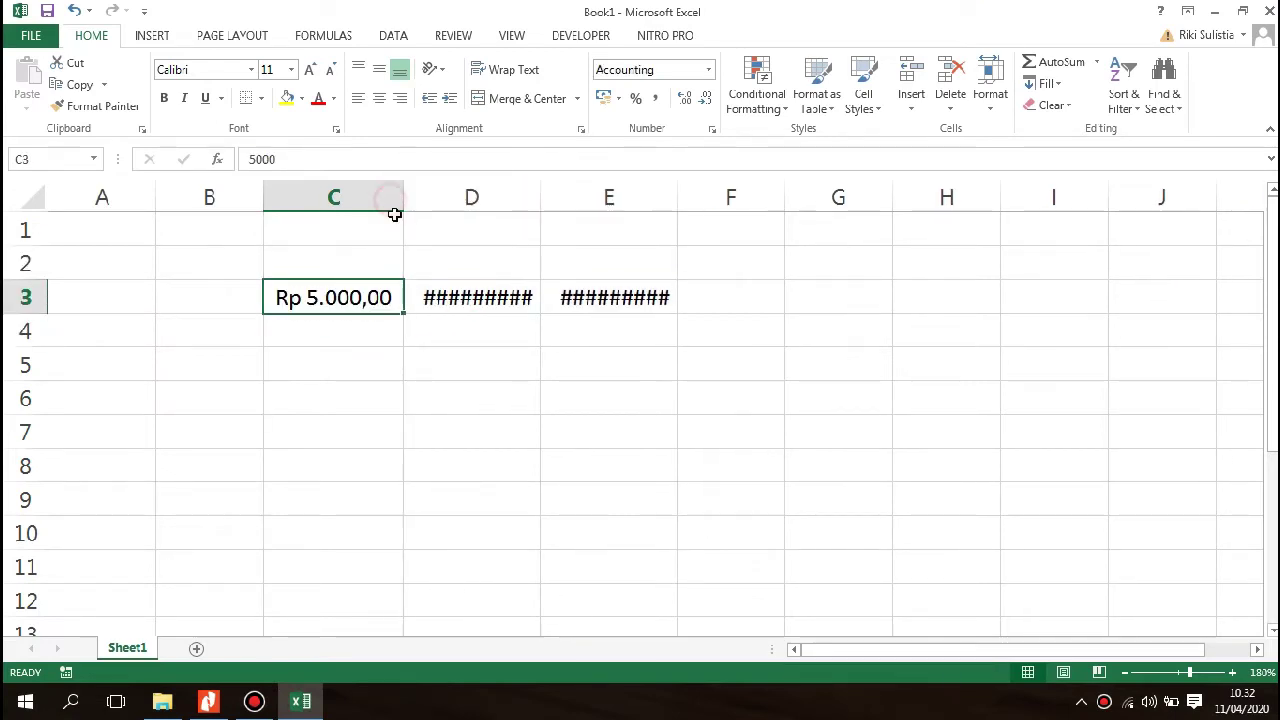
pyautogui.click(450, 362)
pyautogui.doubleClick(540, 197)
pyautogui.click(570, 330)
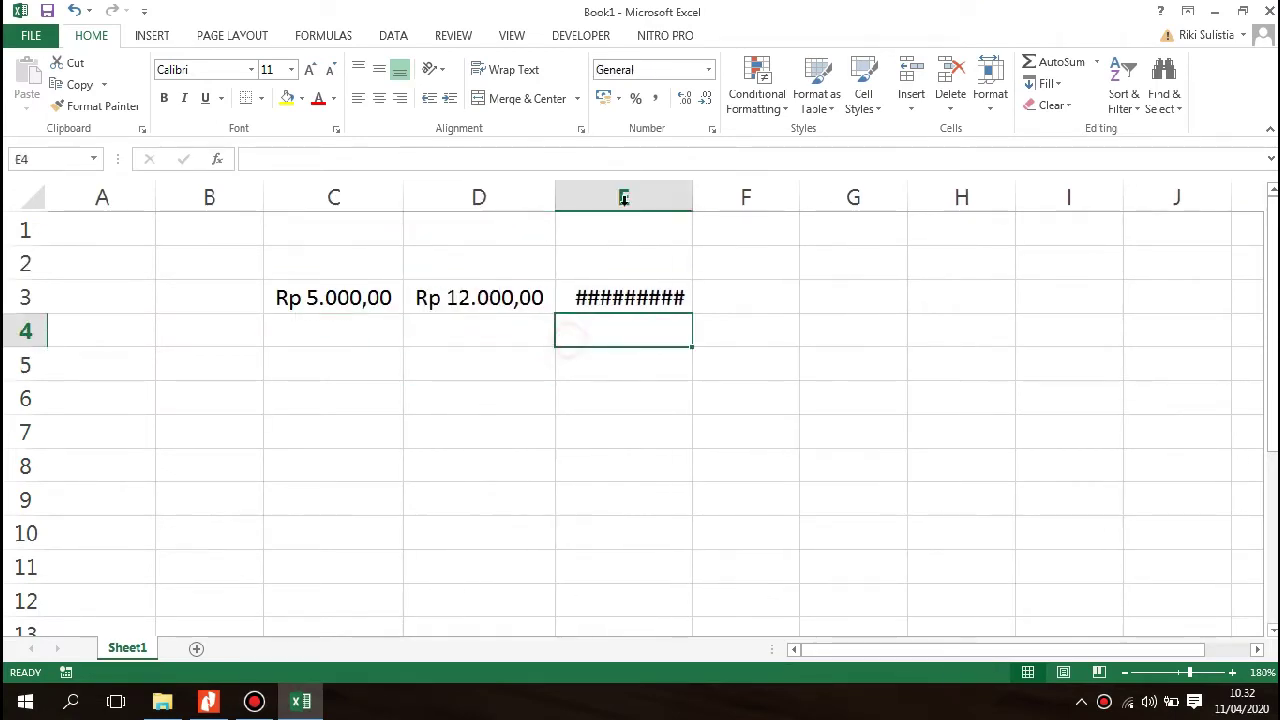
pyautogui.doubleClick(694, 185)
pyautogui.click(689, 360)
pyautogui.click(671, 300)
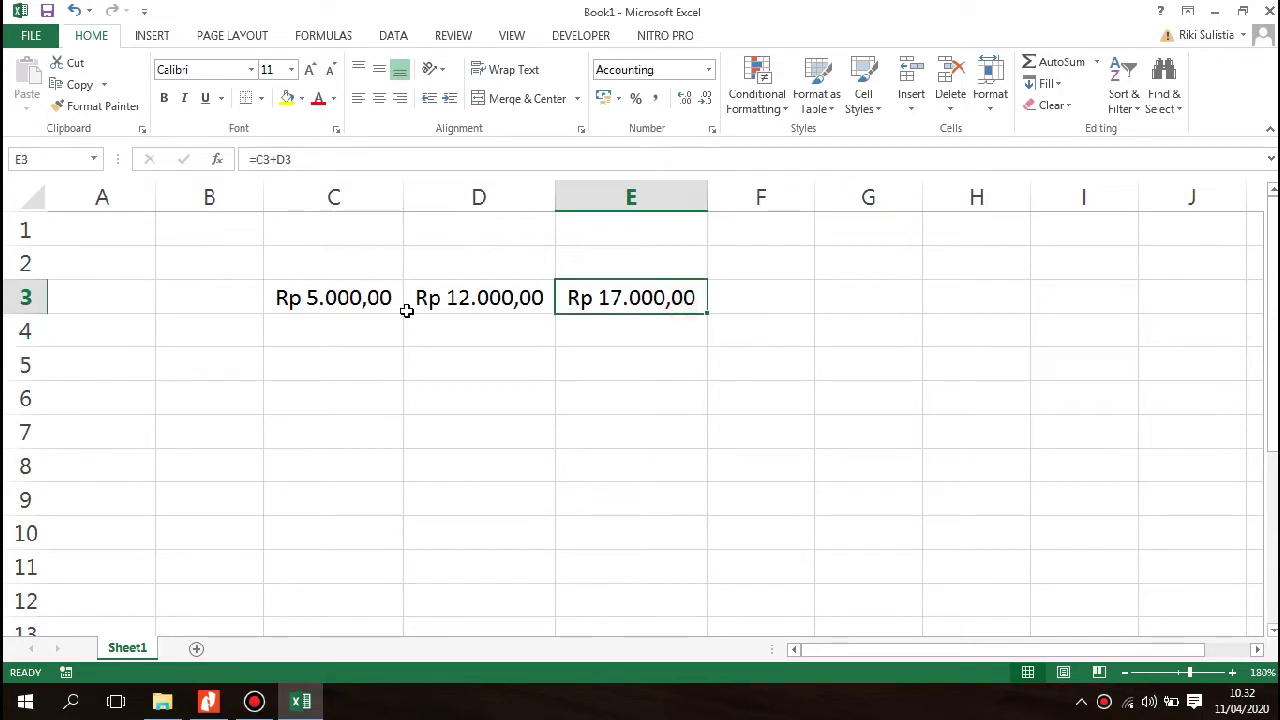
# Increase the decimal places of cells C3:E3 by one and reduce them to zero decimals.
pyautogui.moveTo(342, 311); pyautogui.dragTo(620, 291)
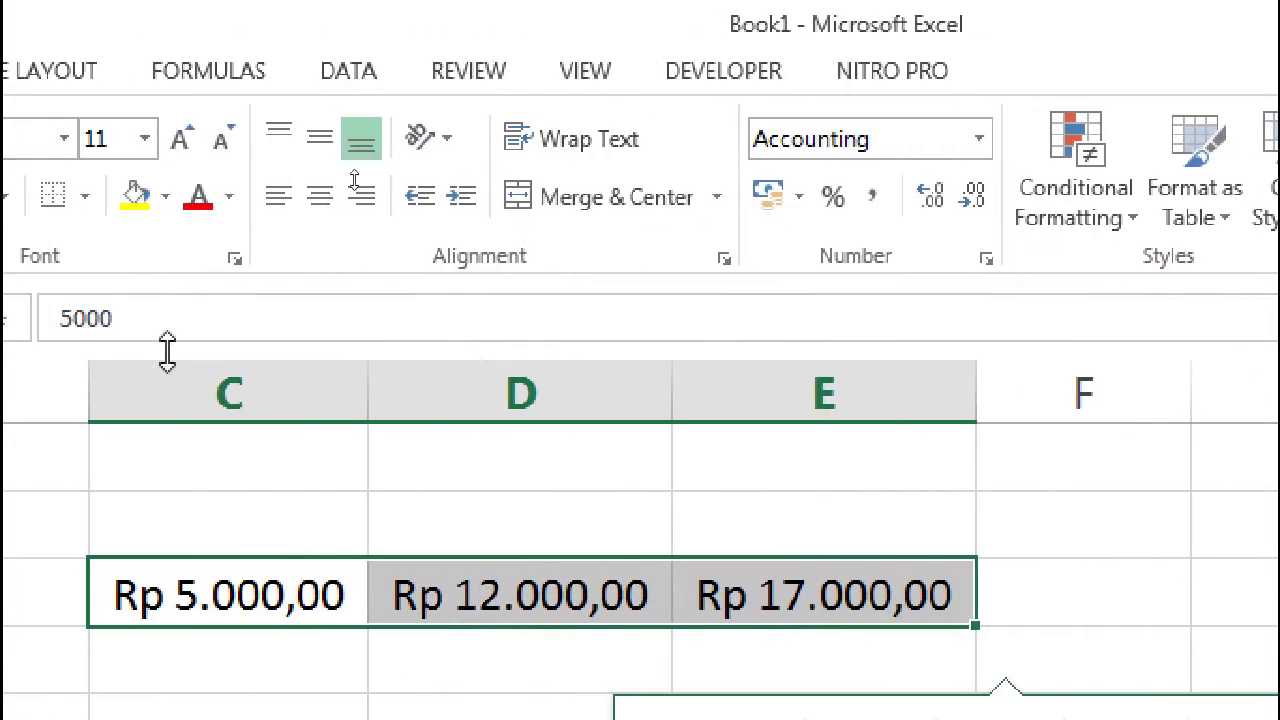
pyautogui.click(940, 198)
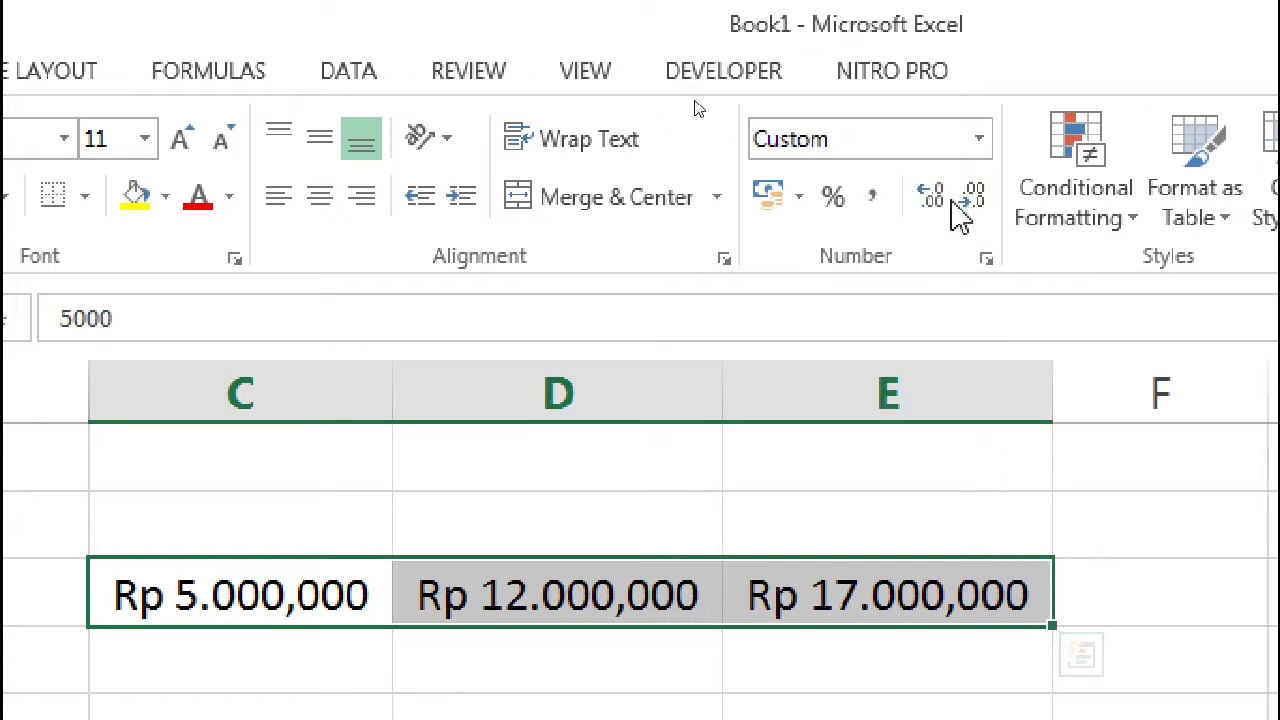
pyautogui.click(980, 196)
pyautogui.click(980, 196)
pyautogui.click(980, 196)
pyautogui.click(1144, 620)
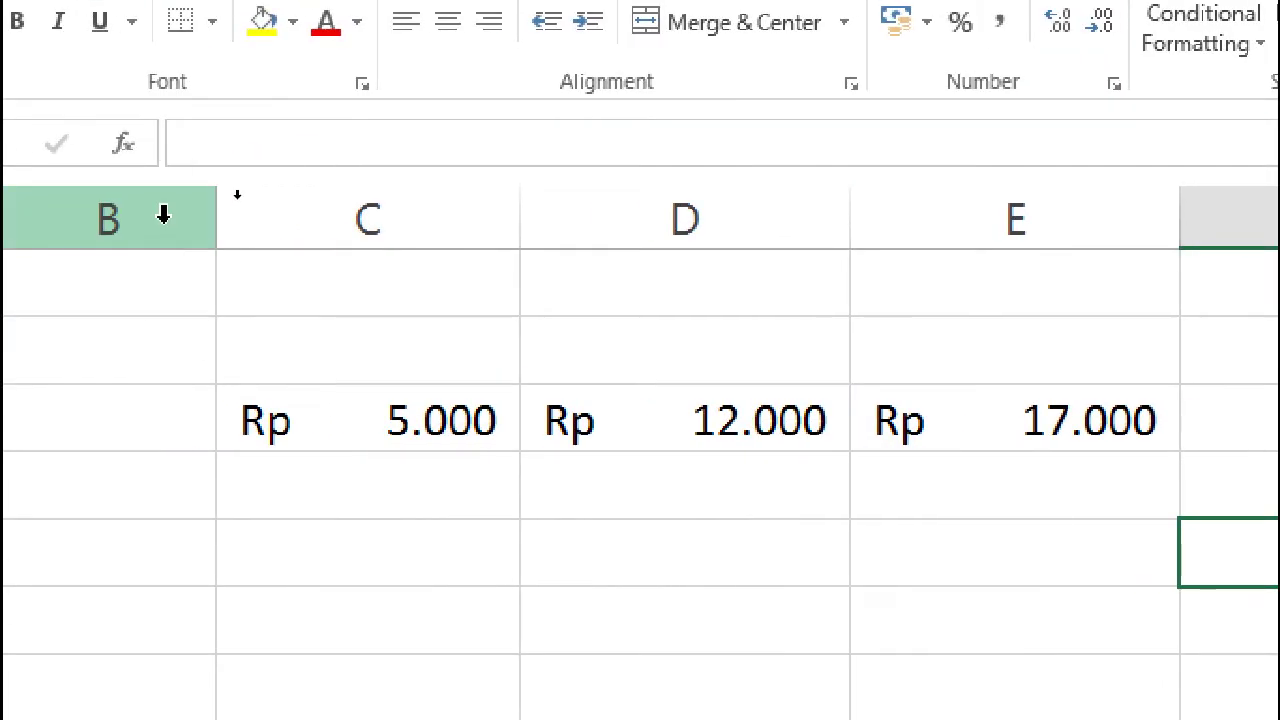
# Narrow column C to fit its rupiah amount, widen column D slightly, and AutoFit column E.
pyautogui.moveTo(512, 224); pyautogui.dragTo(429, 218)
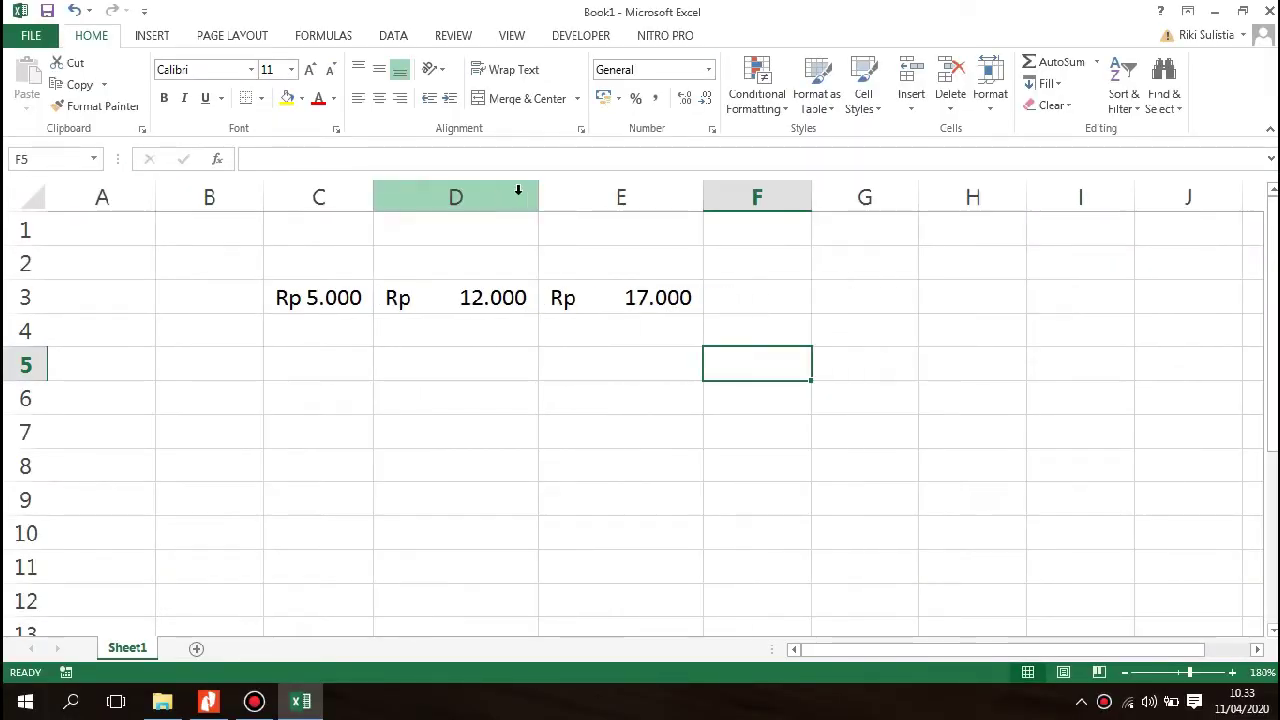
pyautogui.moveTo(537, 195); pyautogui.dragTo(540, 195)
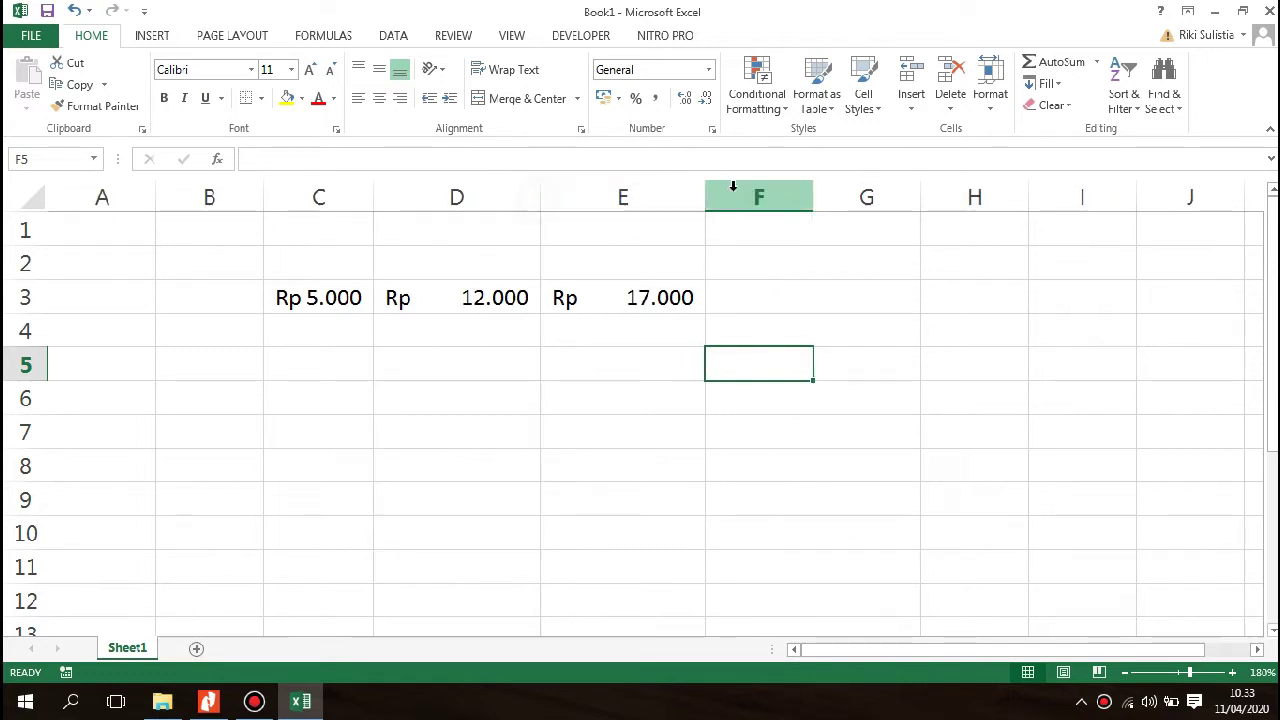
pyautogui.click(694, 186)
pyautogui.click(715, 192)
pyautogui.doubleClick(705, 194)
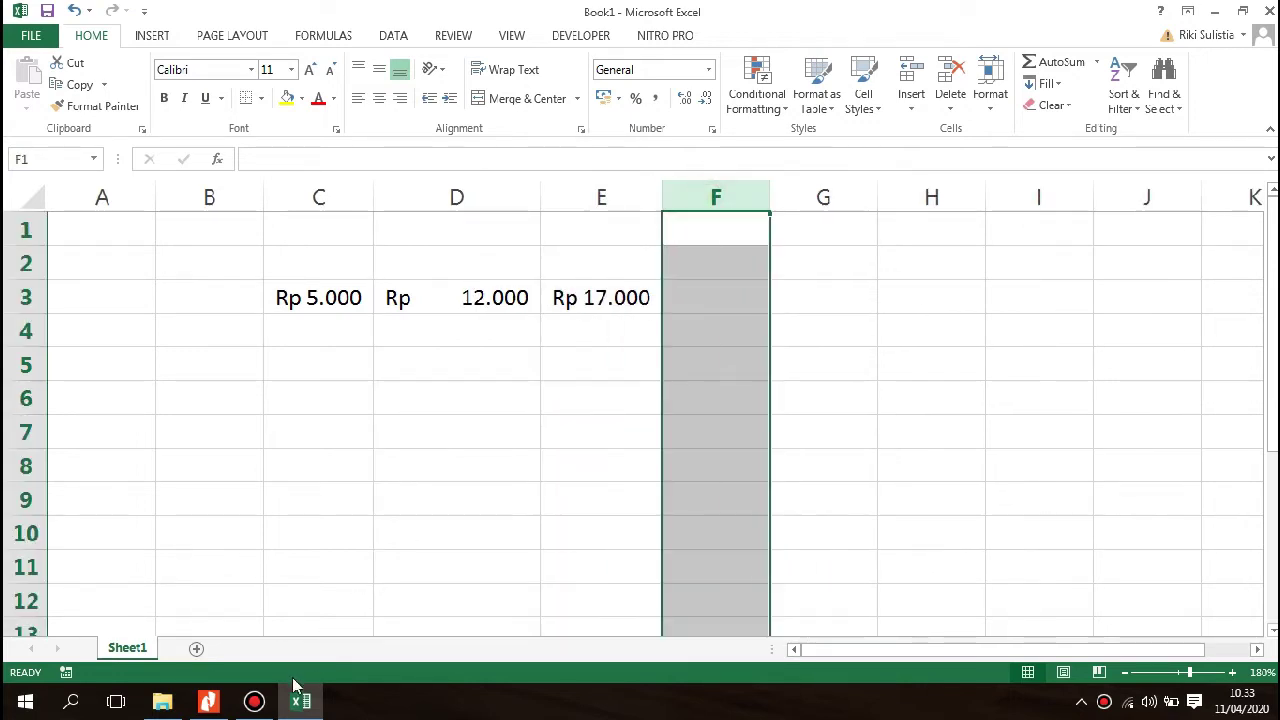
# Switch to the BAB2 PDF in Nitro Pro to read the remaining number format descriptions, and return to Excel.
pyautogui.click(212, 704)
pyautogui.scroll(-5, 374, 454)
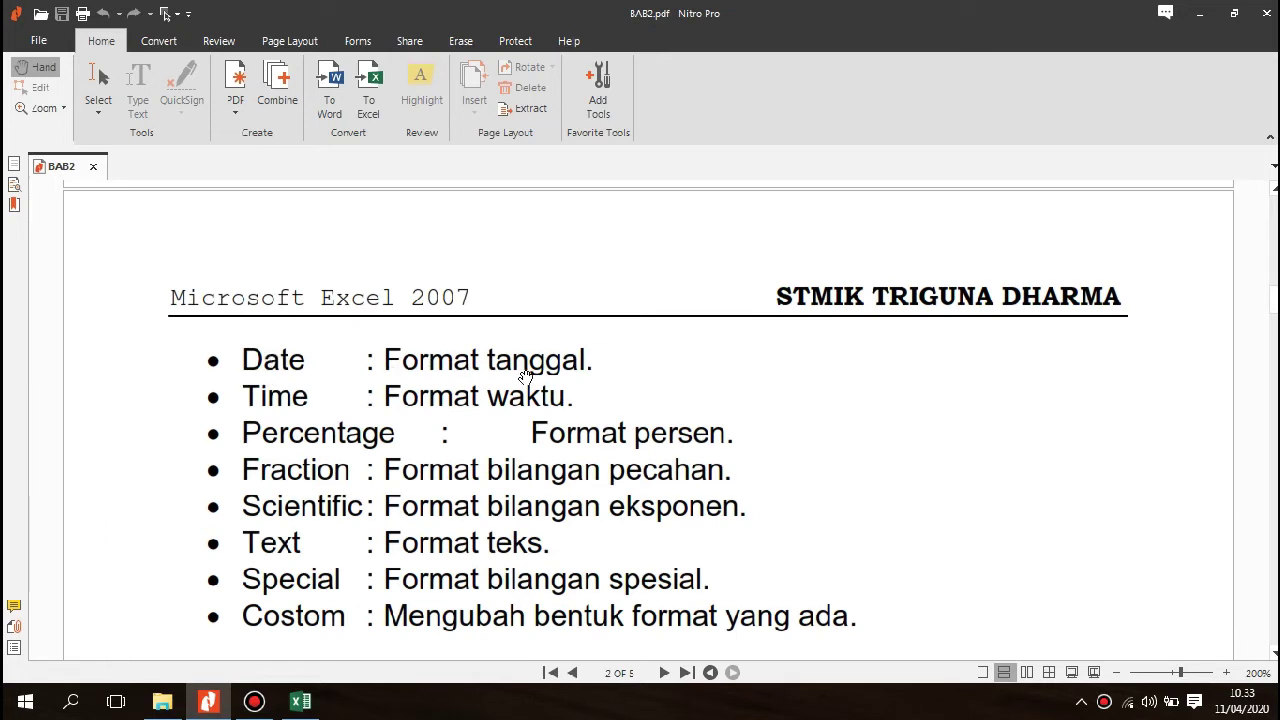
pyautogui.click(296, 698)
# Enter the date 11/04/2020 in cell C5.
pyautogui.click(457, 390)
pyautogui.click(318, 330)
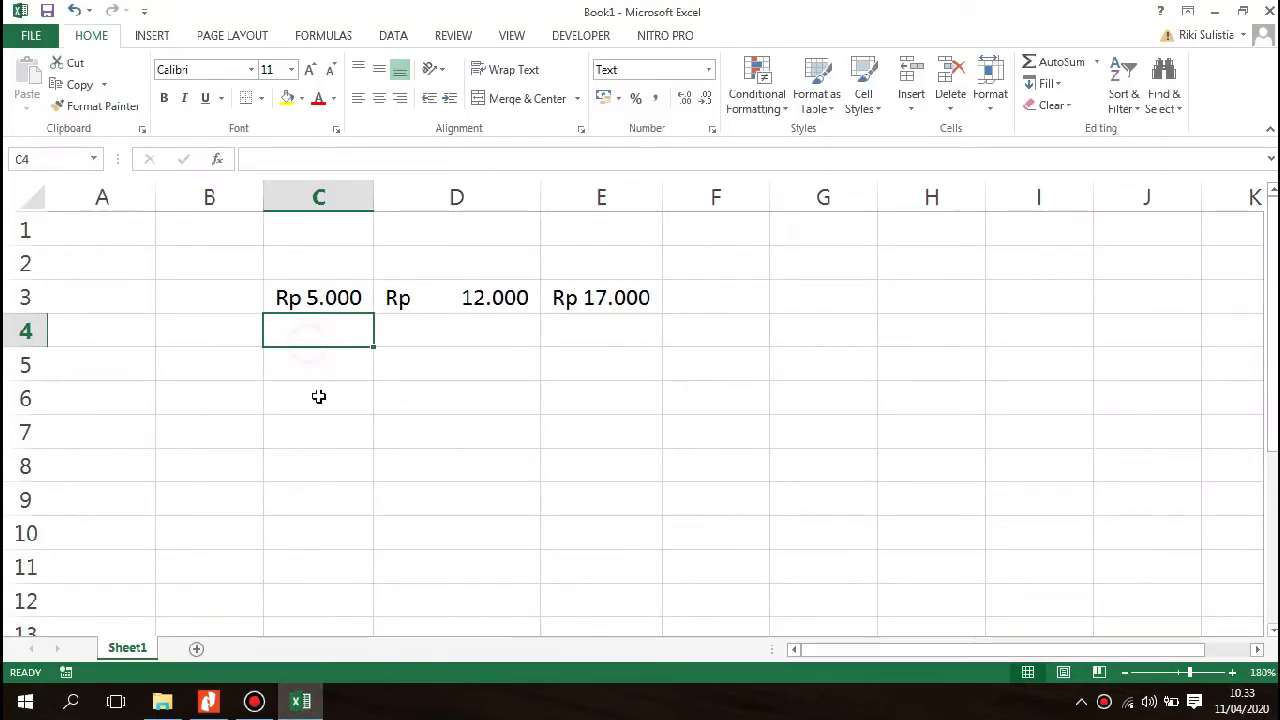
pyautogui.click(295, 373)
pyautogui.write('11')
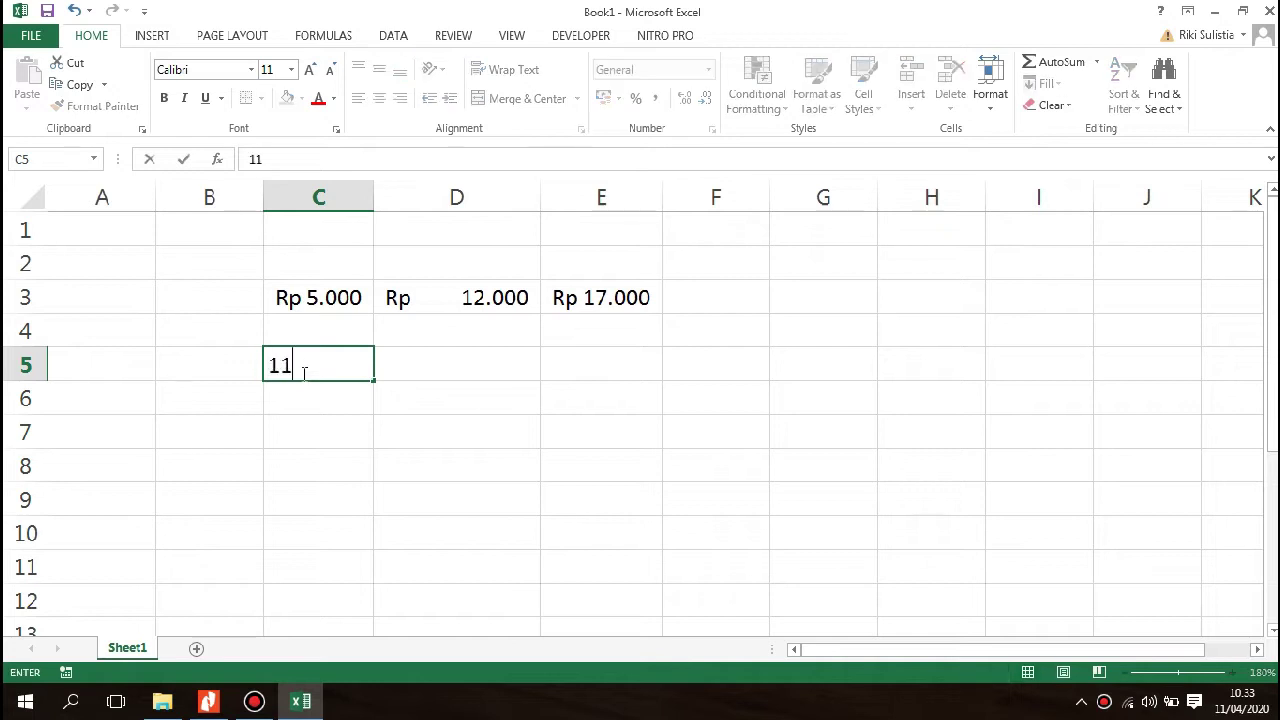
pyautogui.write('/04.2020')
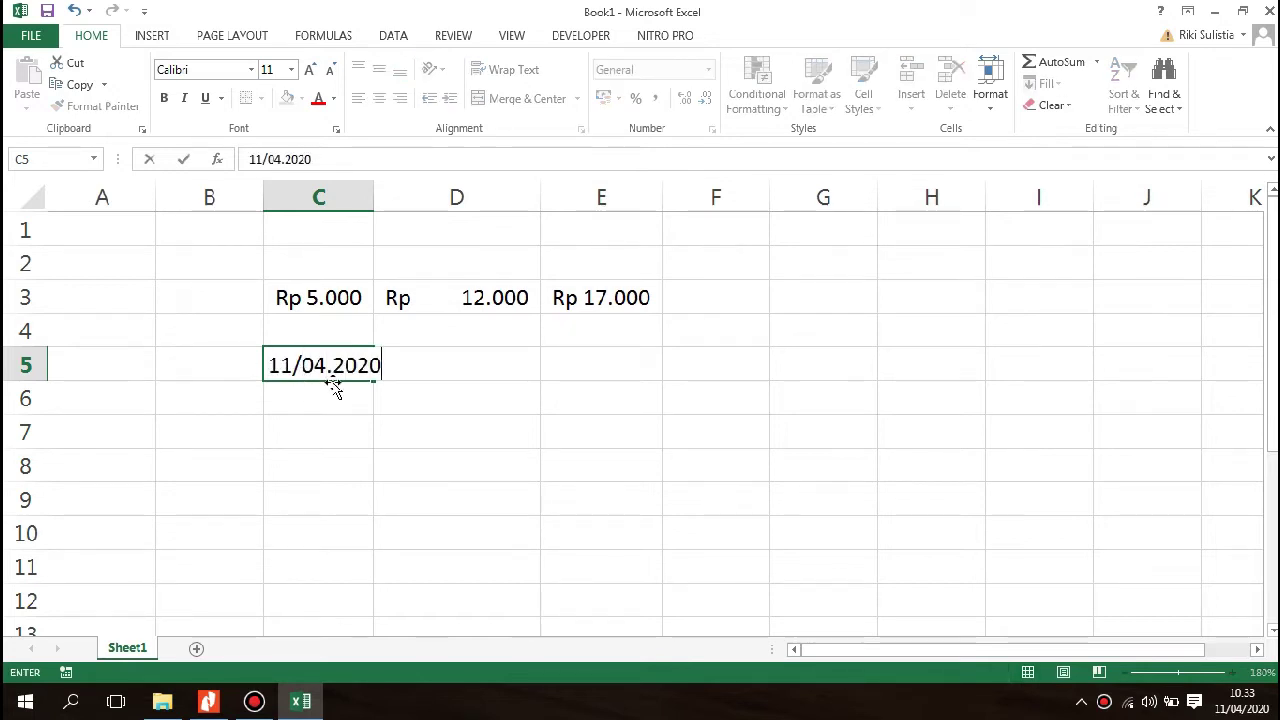
pyautogui.press('BackSpace')
pyautogui.press('BackSpace')
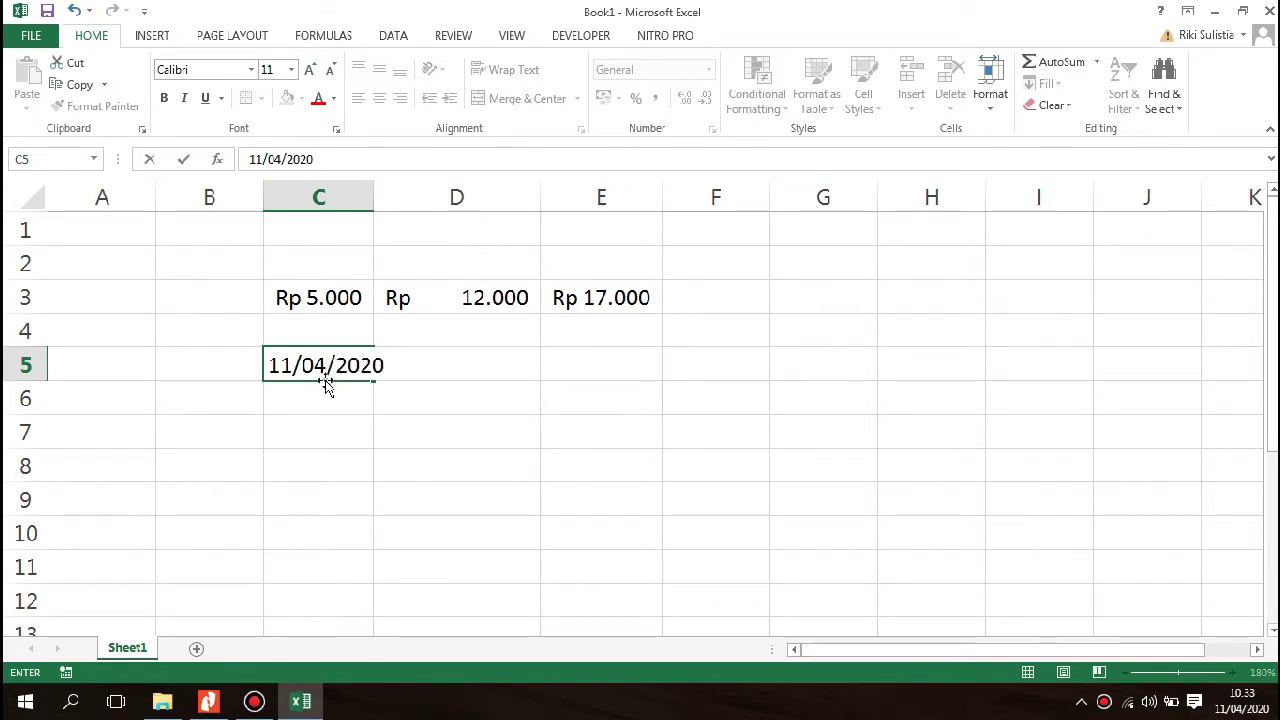
pyautogui.press('Return')
# Preview several Indonesian date types for cell C5 in the Format Cells dialog and apply the *Rabu, 14 Maret 2012 type.
pyautogui.click(340, 364)
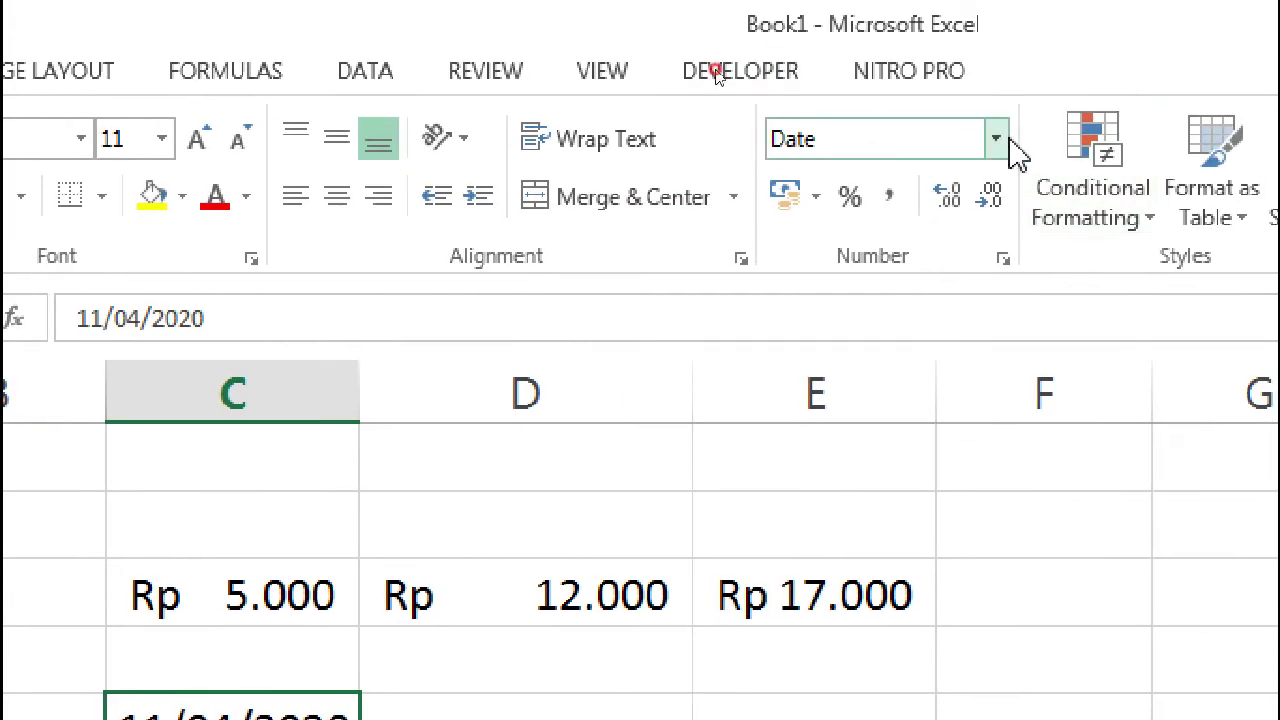
pyautogui.click(997, 141)
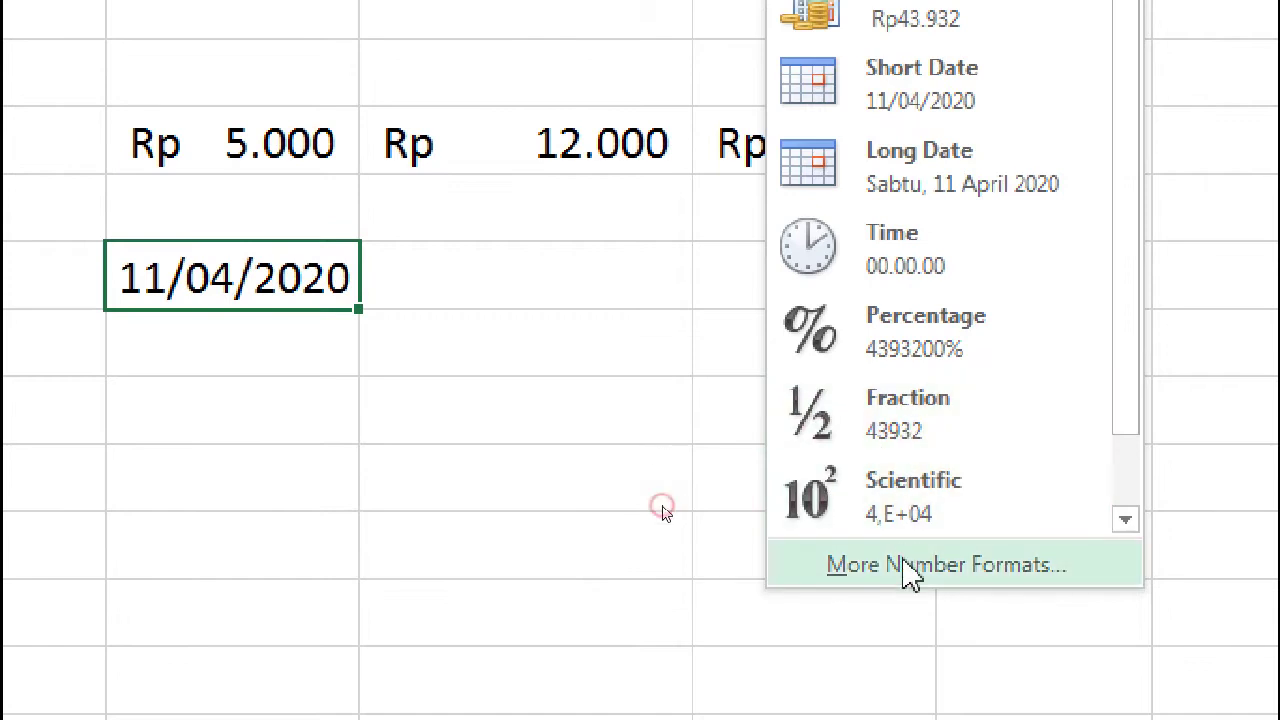
pyautogui.click(905, 564)
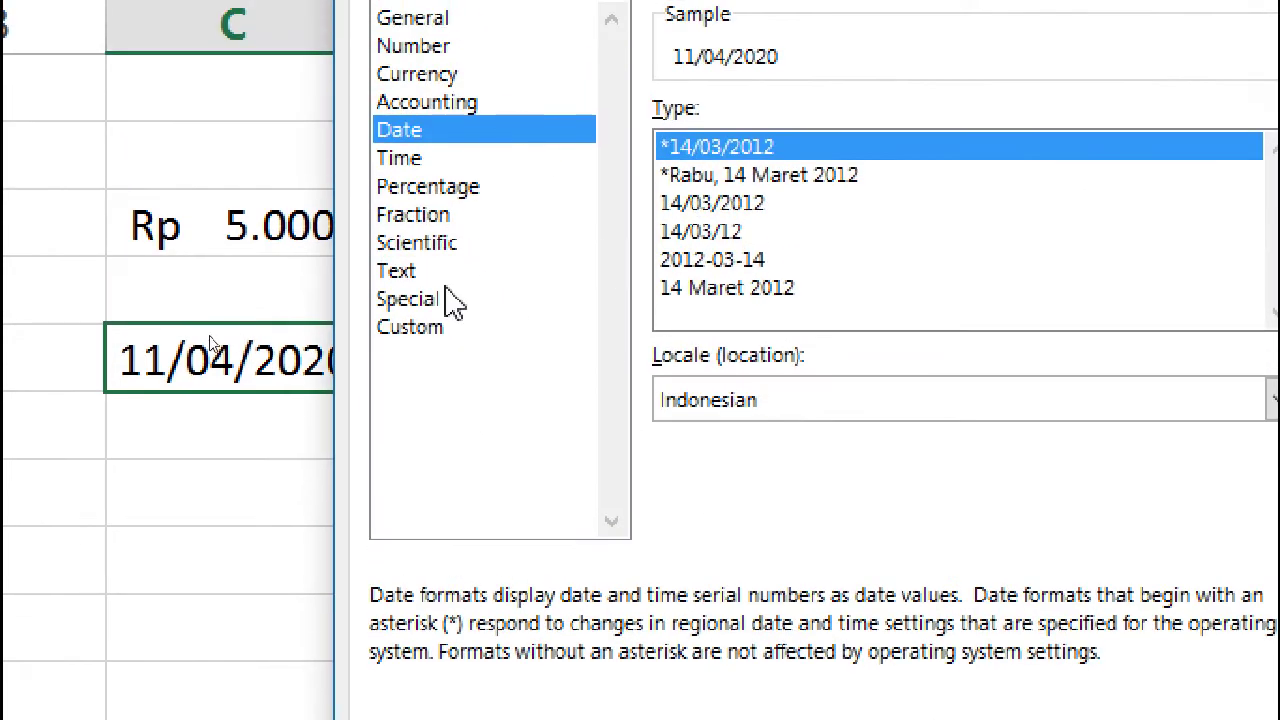
pyautogui.click(897, 290)
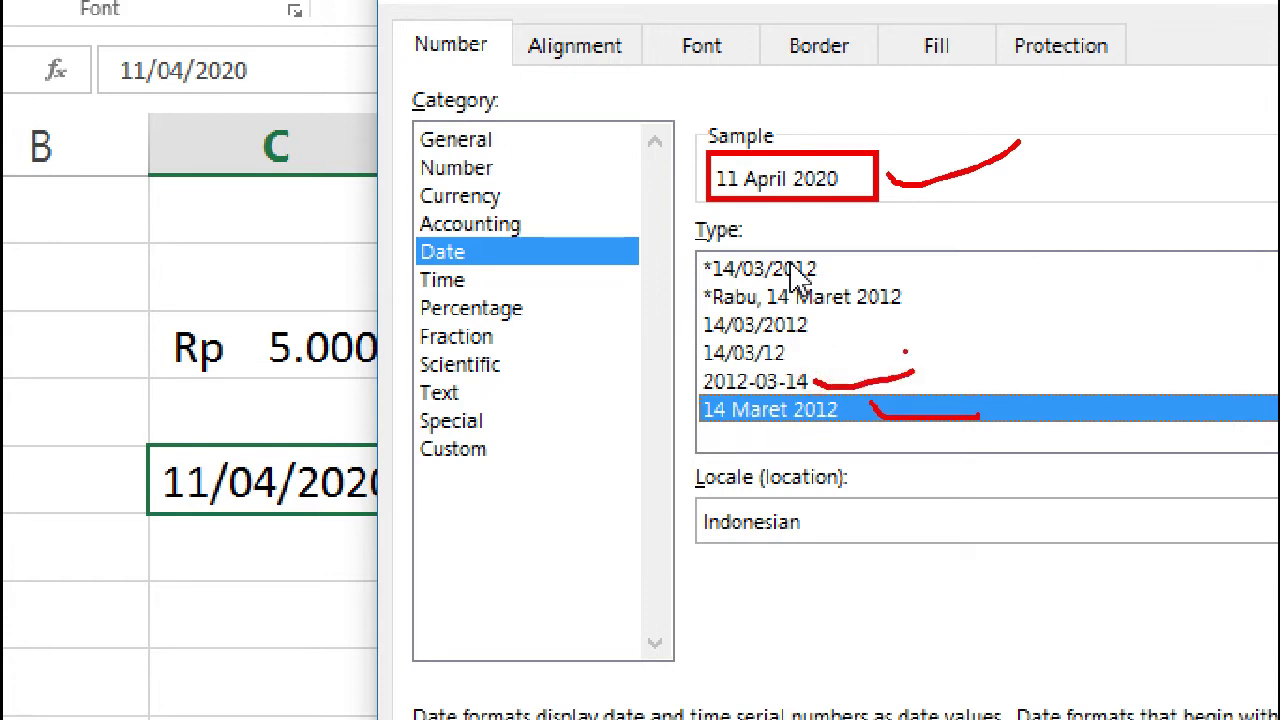
pyautogui.click(750, 353)
pyautogui.click(755, 382)
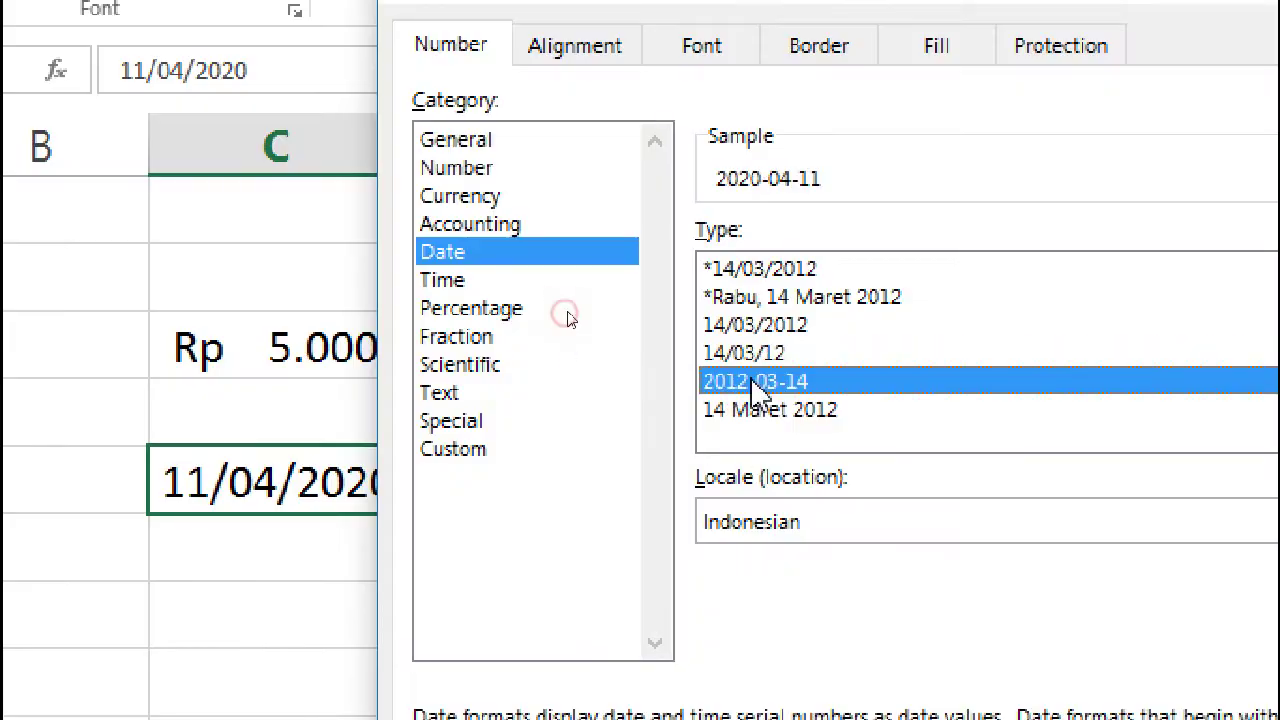
pyautogui.click(755, 353)
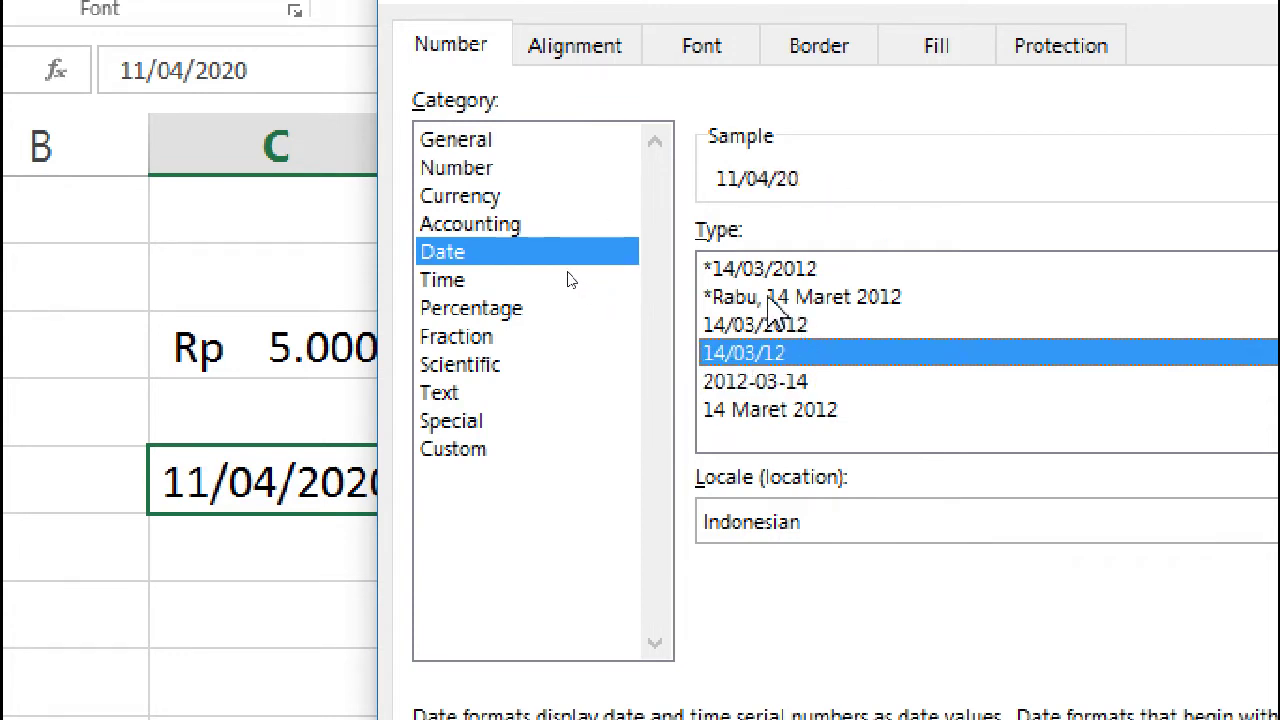
pyautogui.click(735, 297)
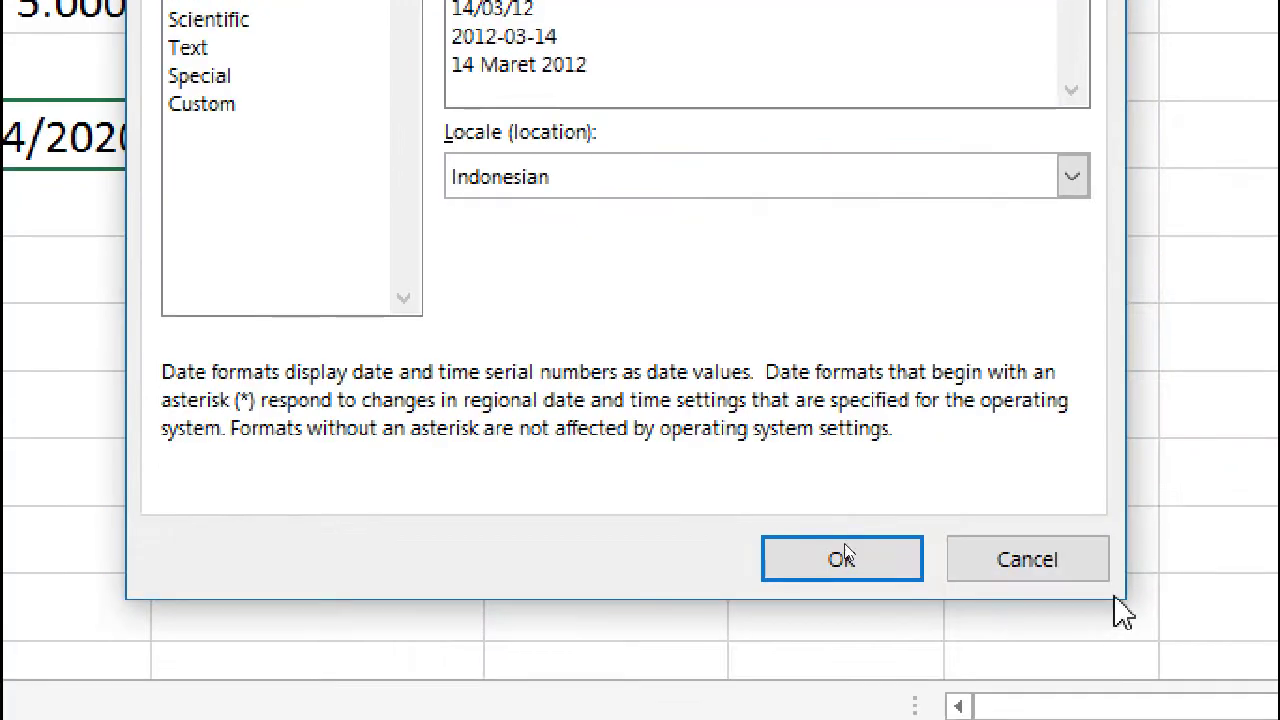
pyautogui.click(843, 557)
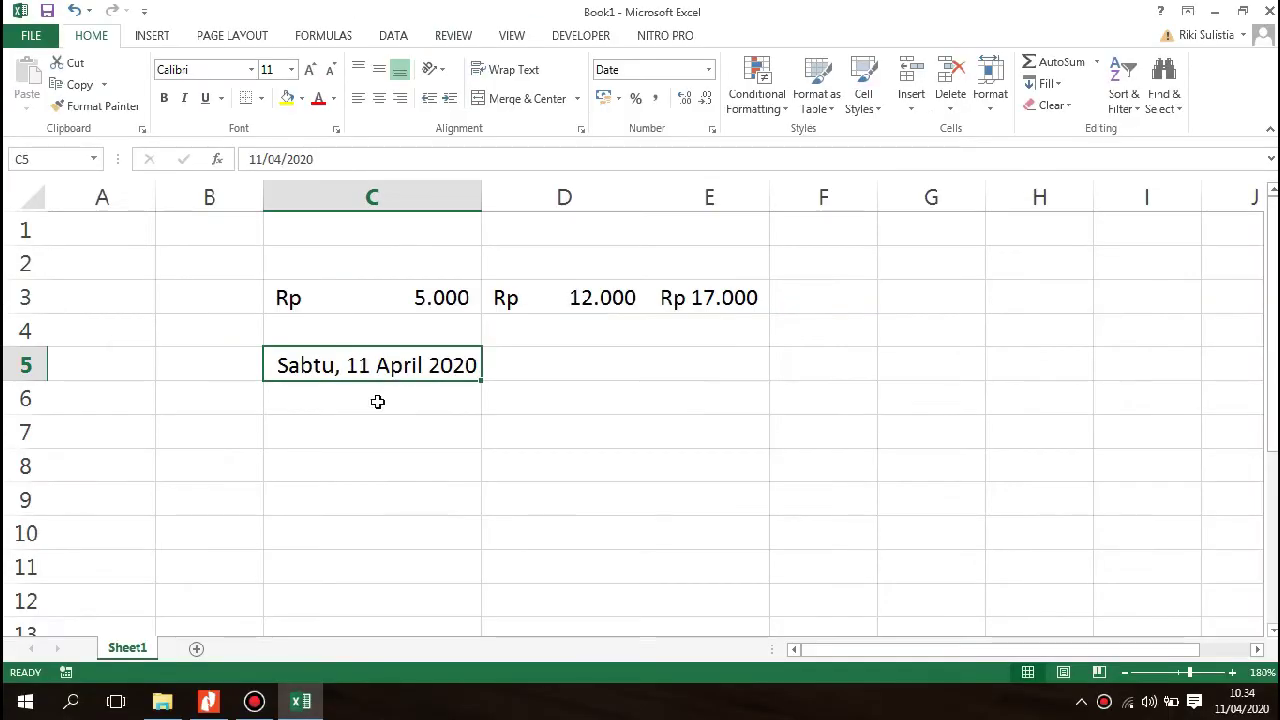
# Consult the Time format entry in the BAB2 PDF in Nitro Pro and switch back to Excel.
pyautogui.moveTo(377, 401); pyautogui.dragTo(370, 440)
pyautogui.click(333, 370)
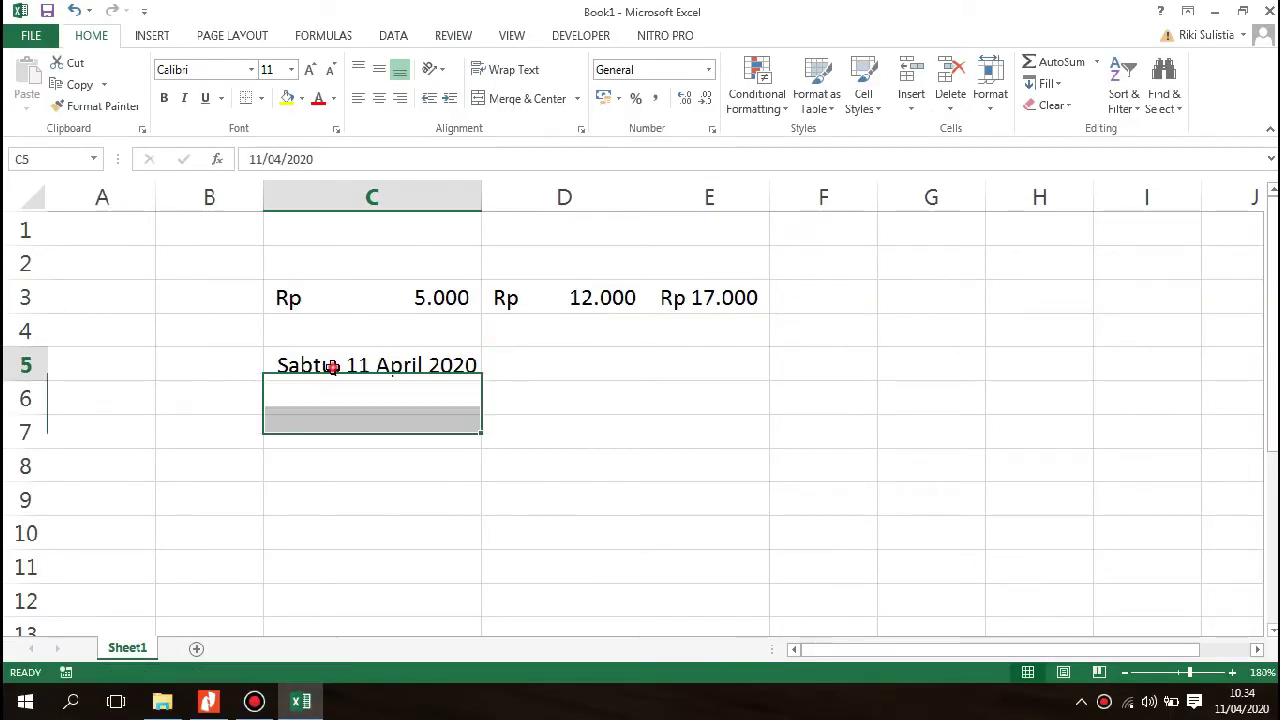
pyautogui.click(210, 701)
pyautogui.scroll(-3, 380, 300)
pyautogui.scroll(2, 380, 298)
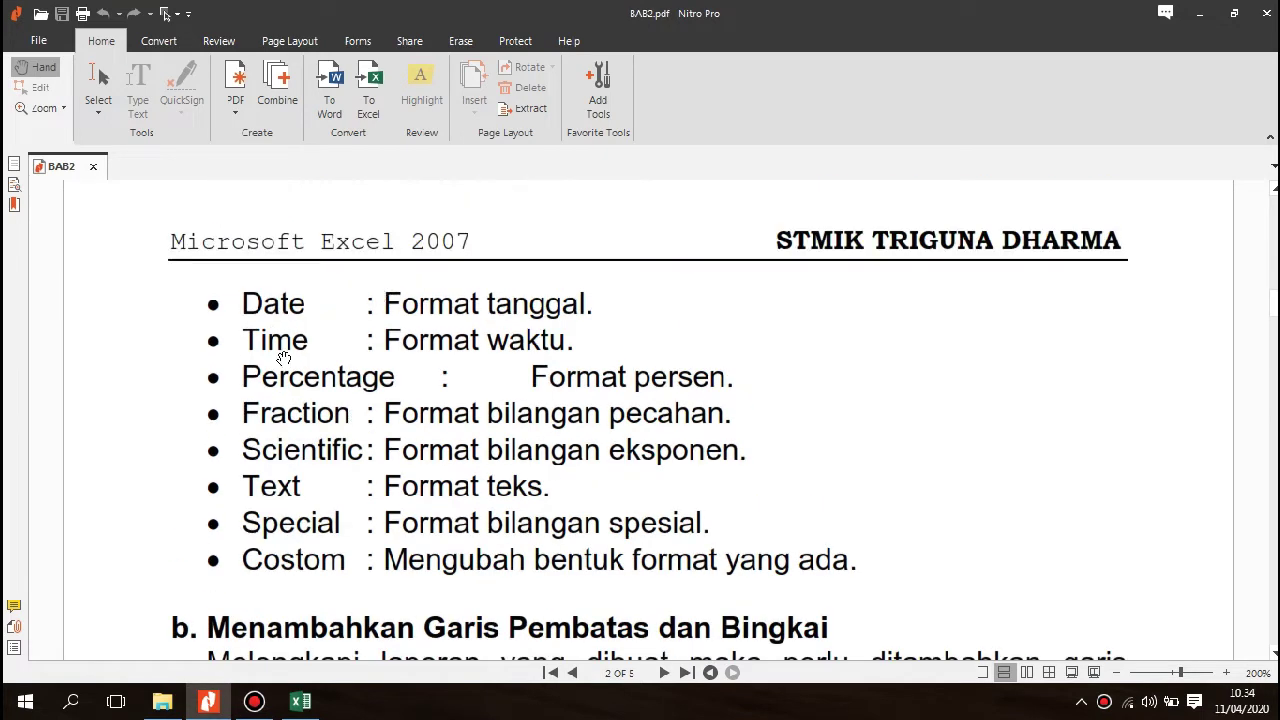
pyautogui.click(300, 701)
# Enter the time 07.00 in cell C6 below the date.
pyautogui.click(337, 426)
pyautogui.click(332, 408)
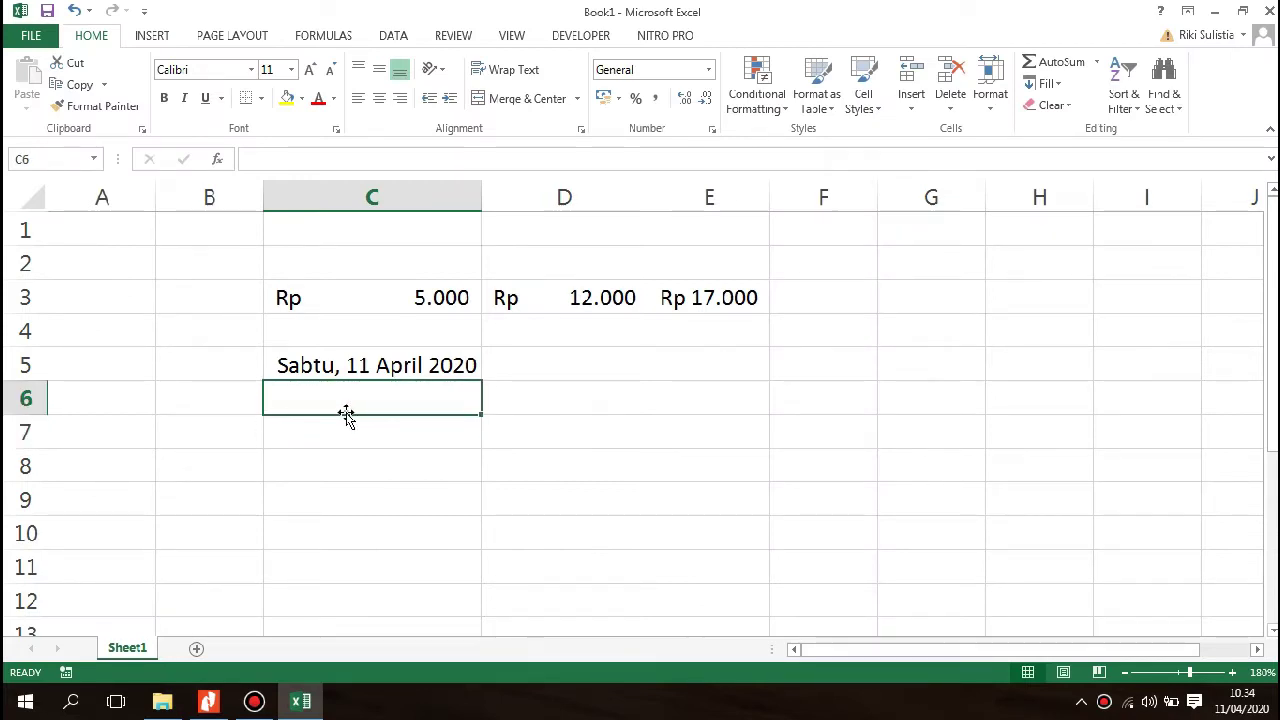
pyautogui.write('07')
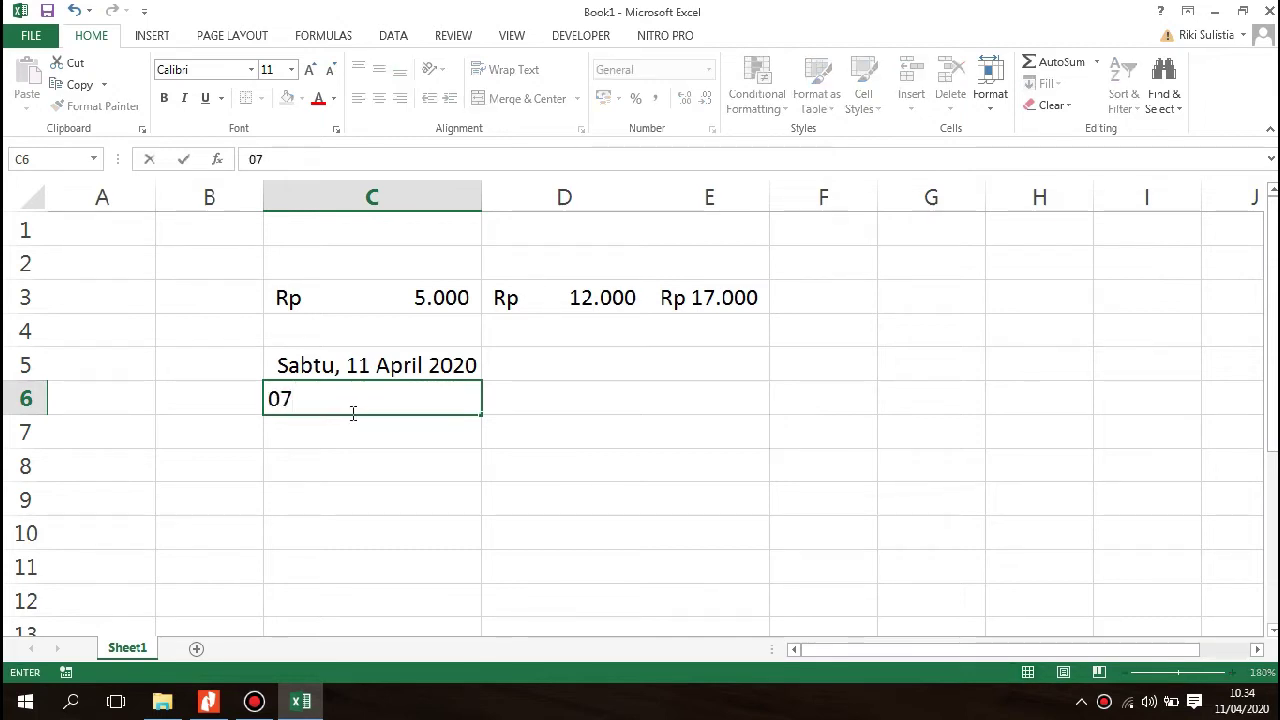
pyautogui.press('Return')
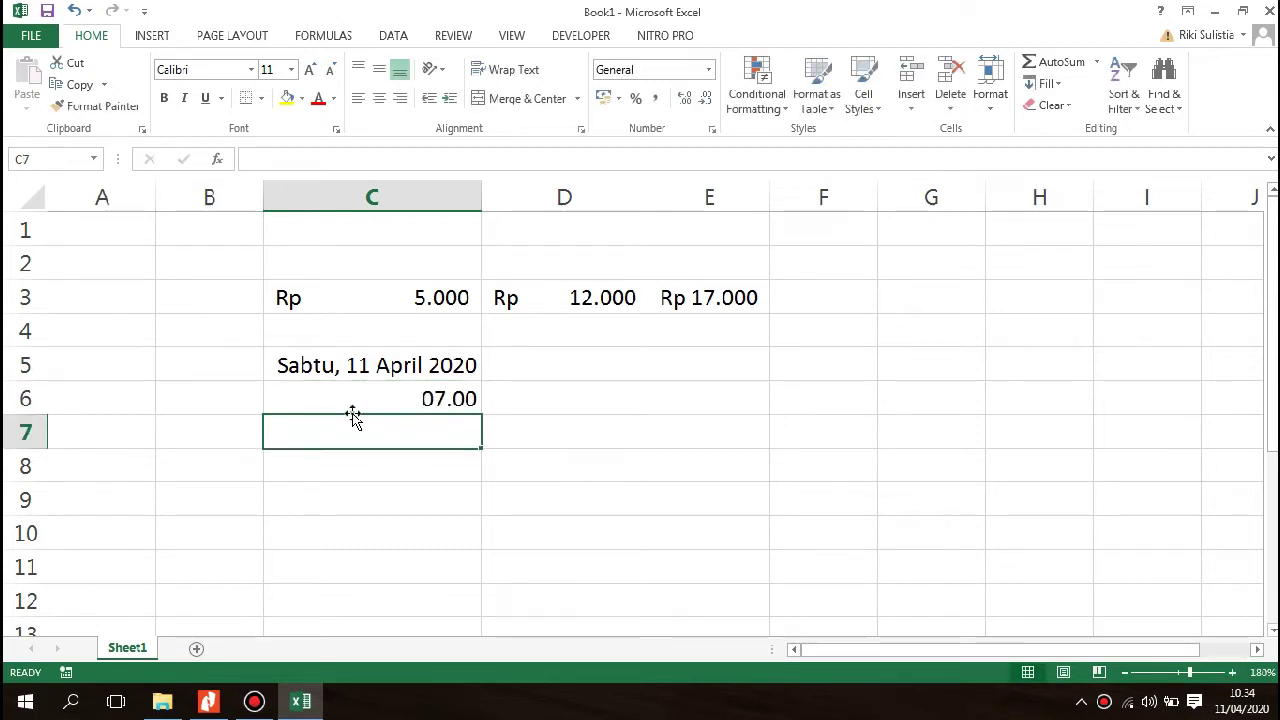
pyautogui.press('Return')
# Apply the Time number format to cell C6.
pyautogui.click(352, 411)
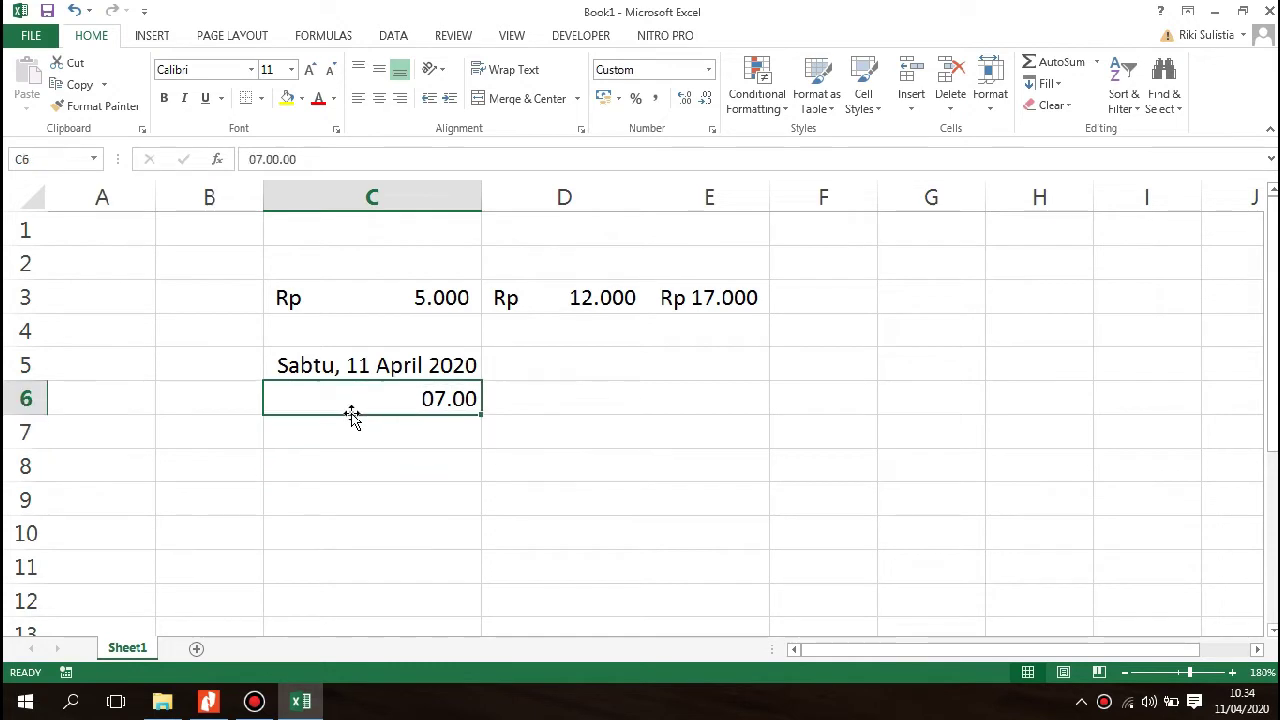
pyautogui.click(703, 67)
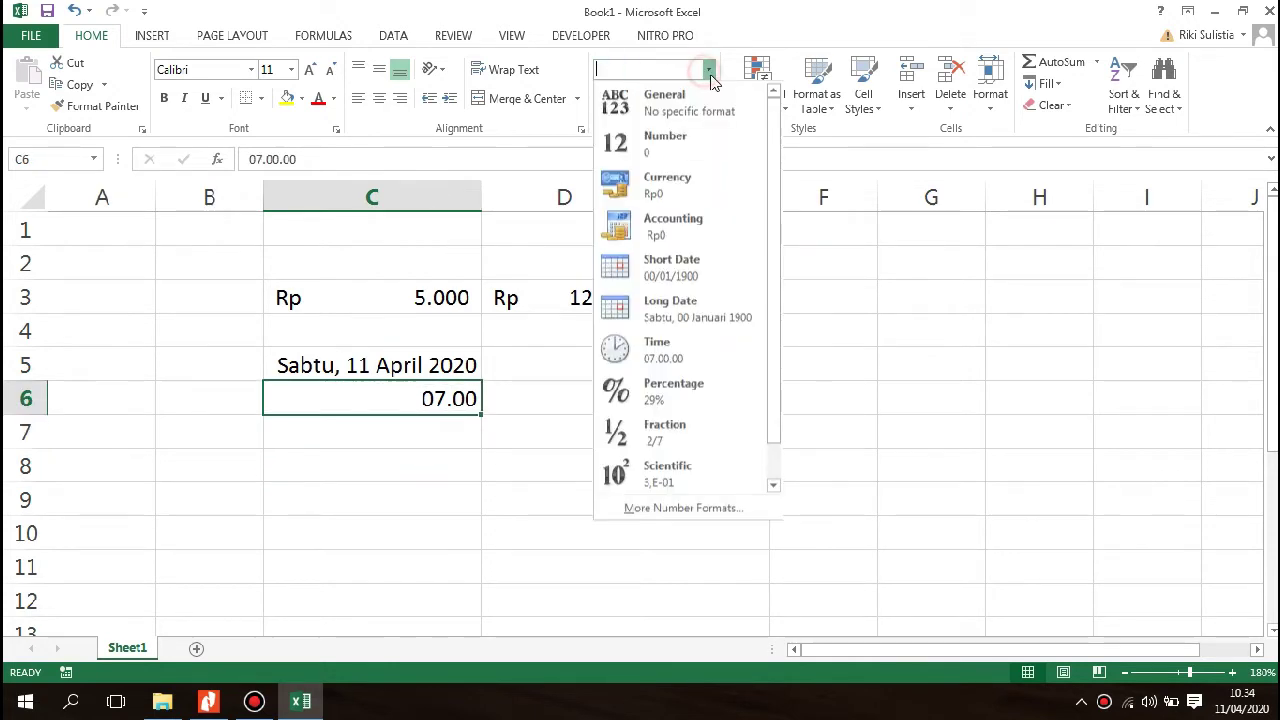
pyautogui.click(660, 352)
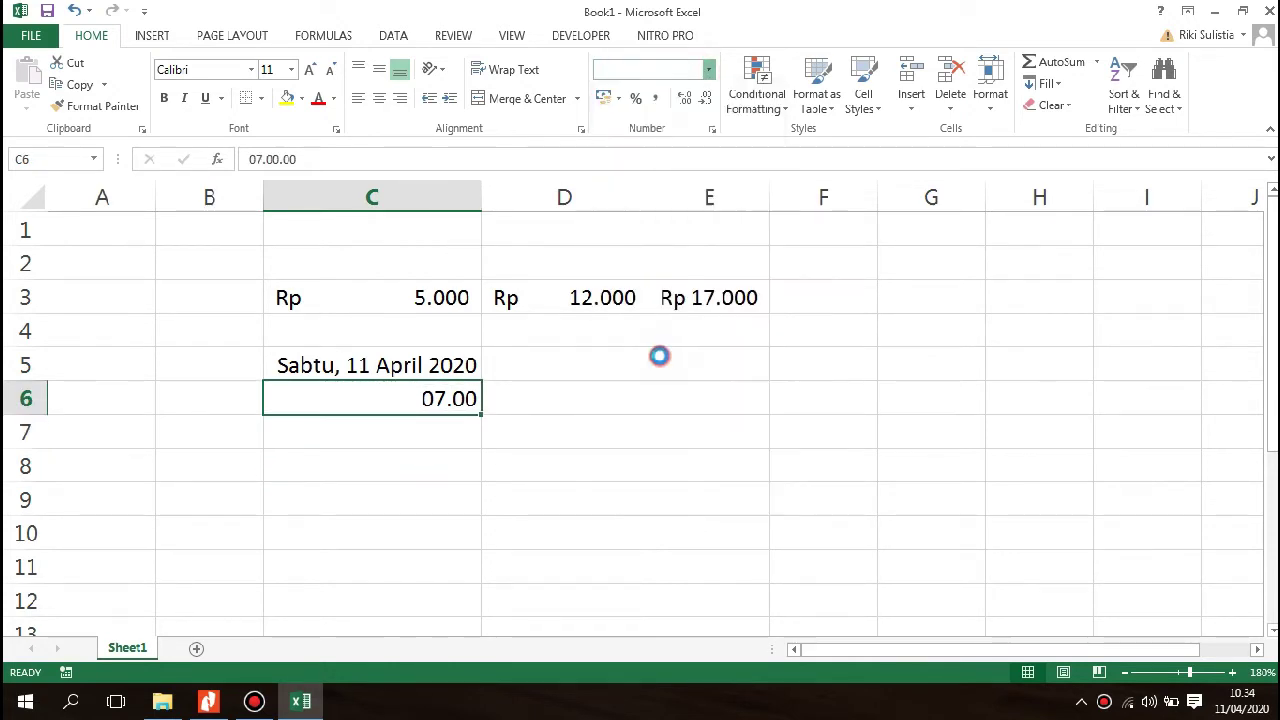
pyautogui.doubleClick(380, 397)
pyautogui.press('Escape')
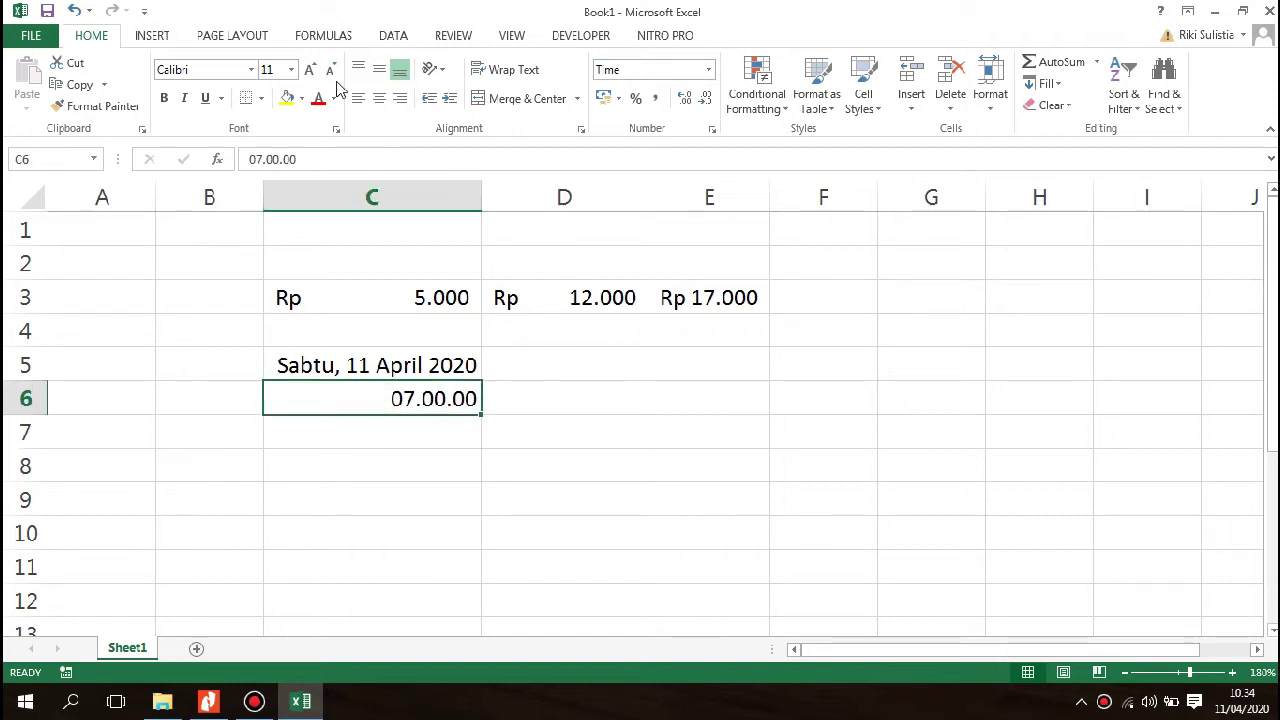
# Replace the content of cell C6 with 0700, without a separator.
pyautogui.moveTo(403, 165); pyautogui.dragTo(145, 157)
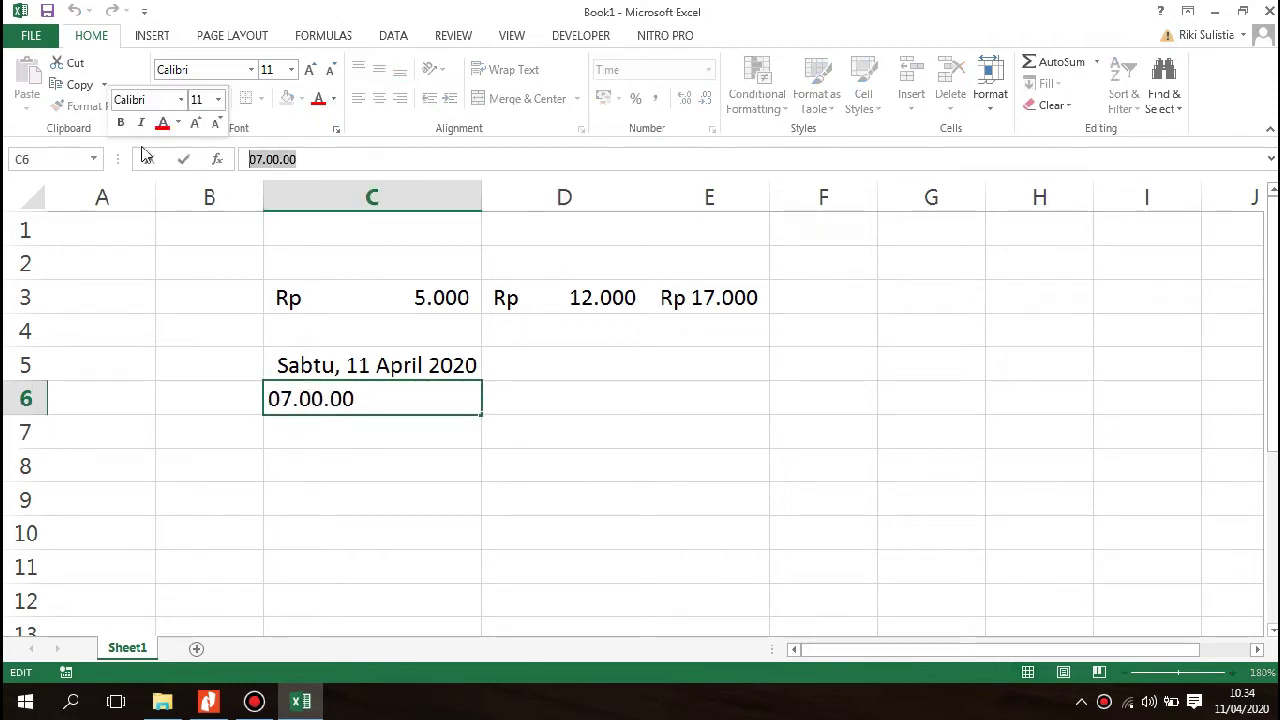
pyautogui.write('07')
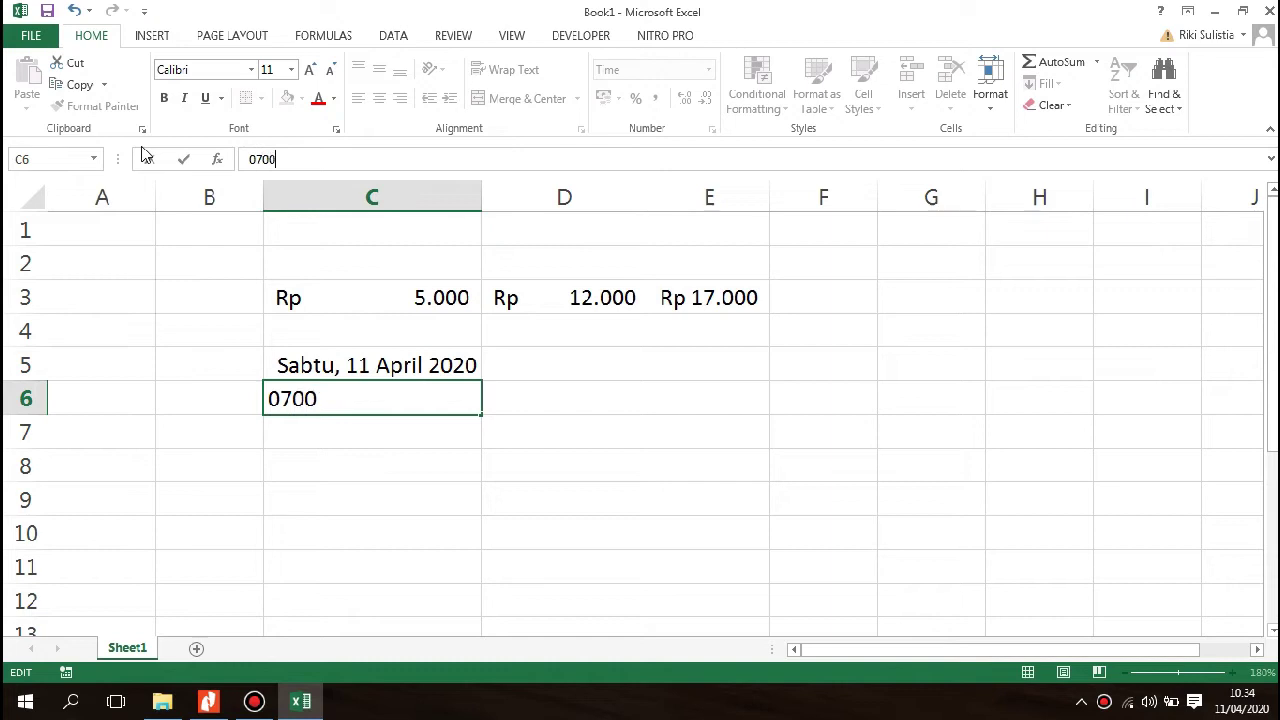
pyautogui.write('00')
pyautogui.press('Return')
pyautogui.press('Up')
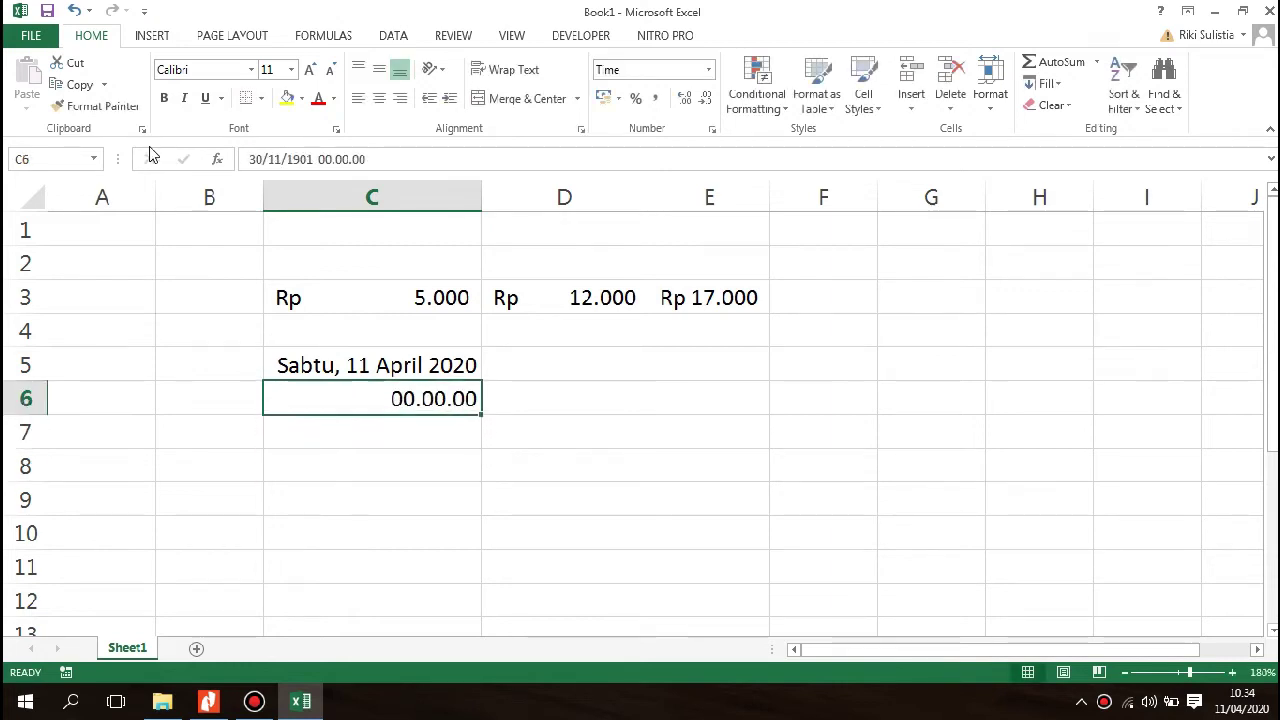
# Replace the content of cell C6 with 07.00 and apply the Time format to cell C7.
pyautogui.moveTo(418, 163); pyautogui.dragTo(148, 157)
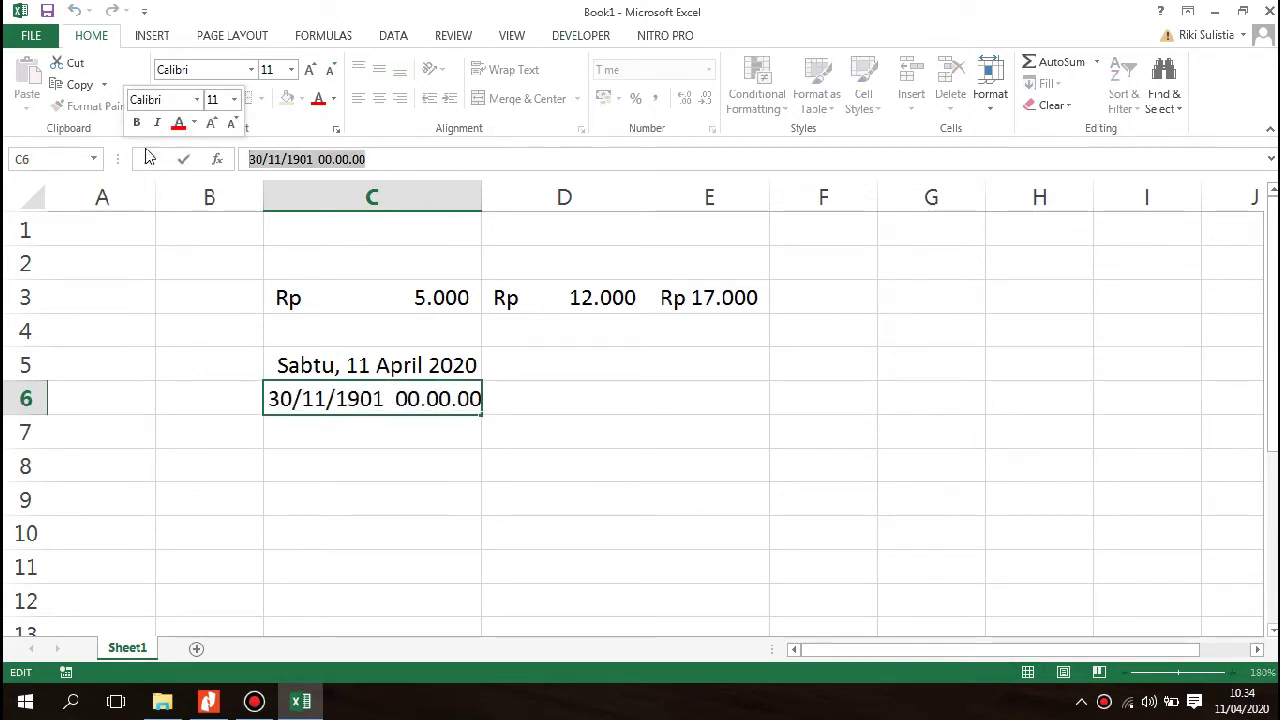
pyautogui.write('07')
pyautogui.write('00')
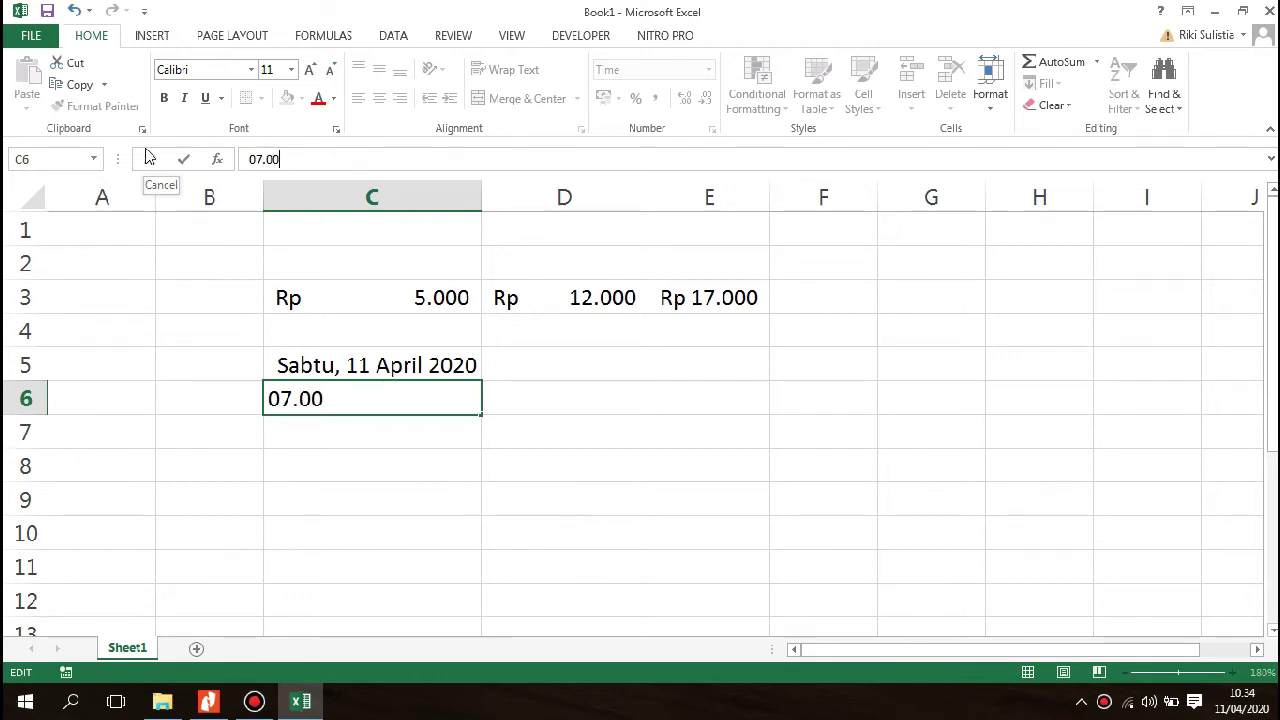
pyautogui.press('Return')
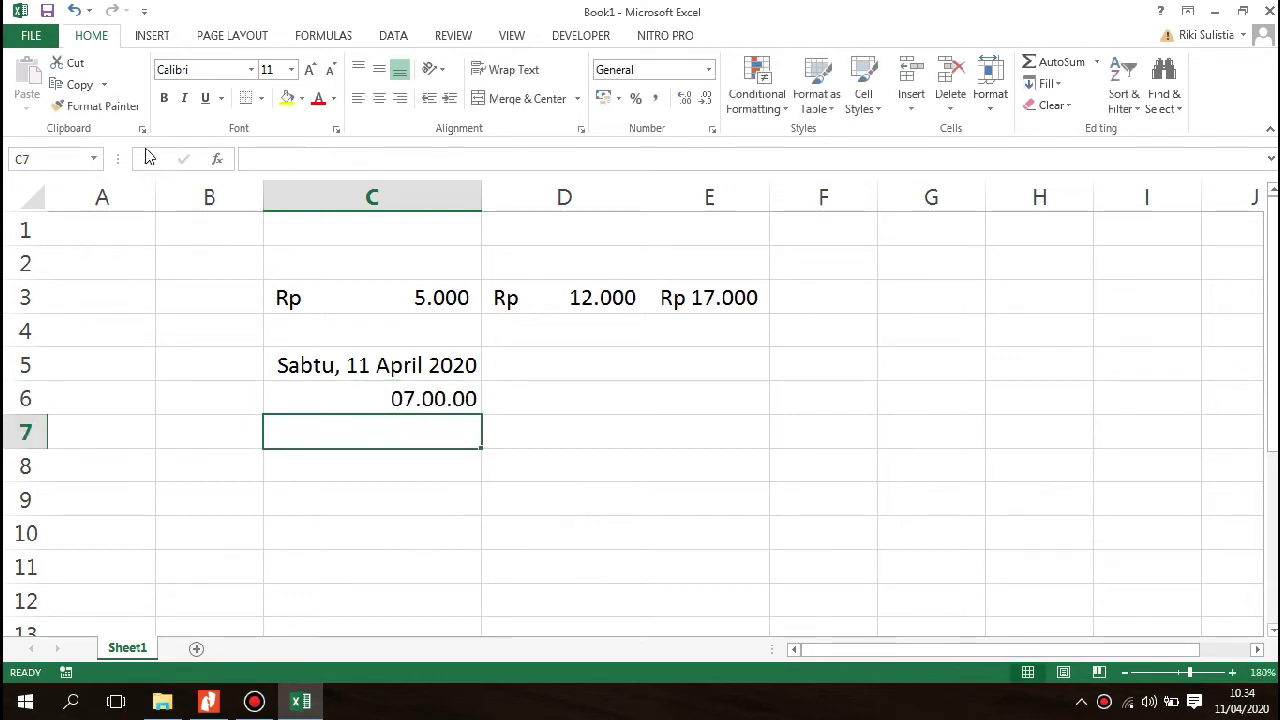
pyautogui.click(708, 69)
pyautogui.click(652, 354)
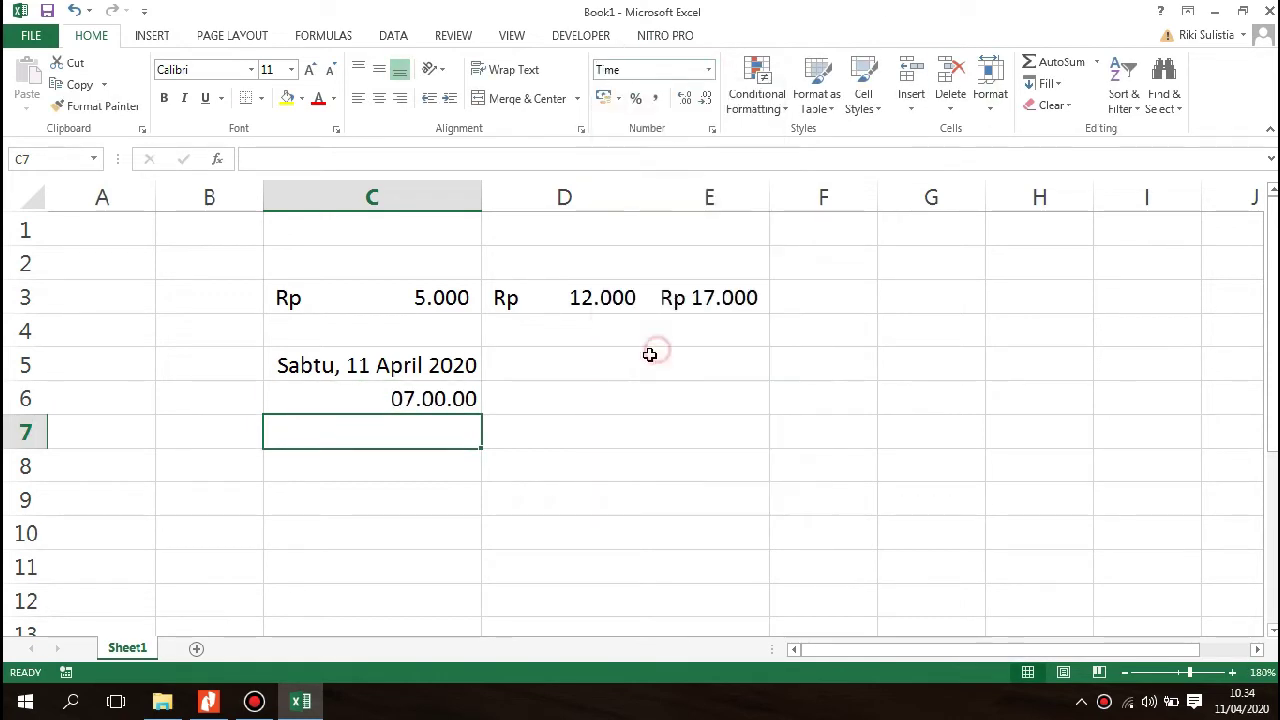
pyautogui.click(455, 392)
pyautogui.moveTo(666, 377); pyautogui.dragTo(520, 387)
pyautogui.click(429, 400)
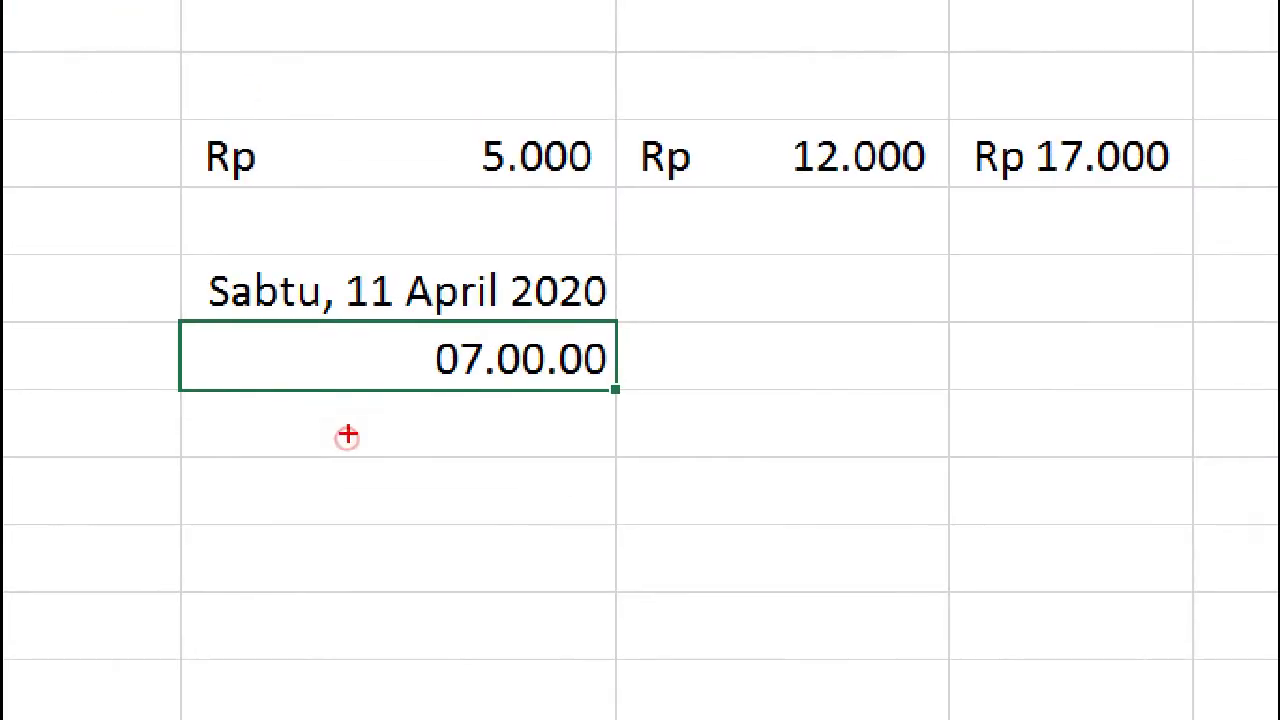
pyautogui.moveTo(554, 340)
pyautogui.mouseDown()
pyautogui.moveTo(617, 409)
pyautogui.moveTo(580, 335)
pyautogui.mouseUp()
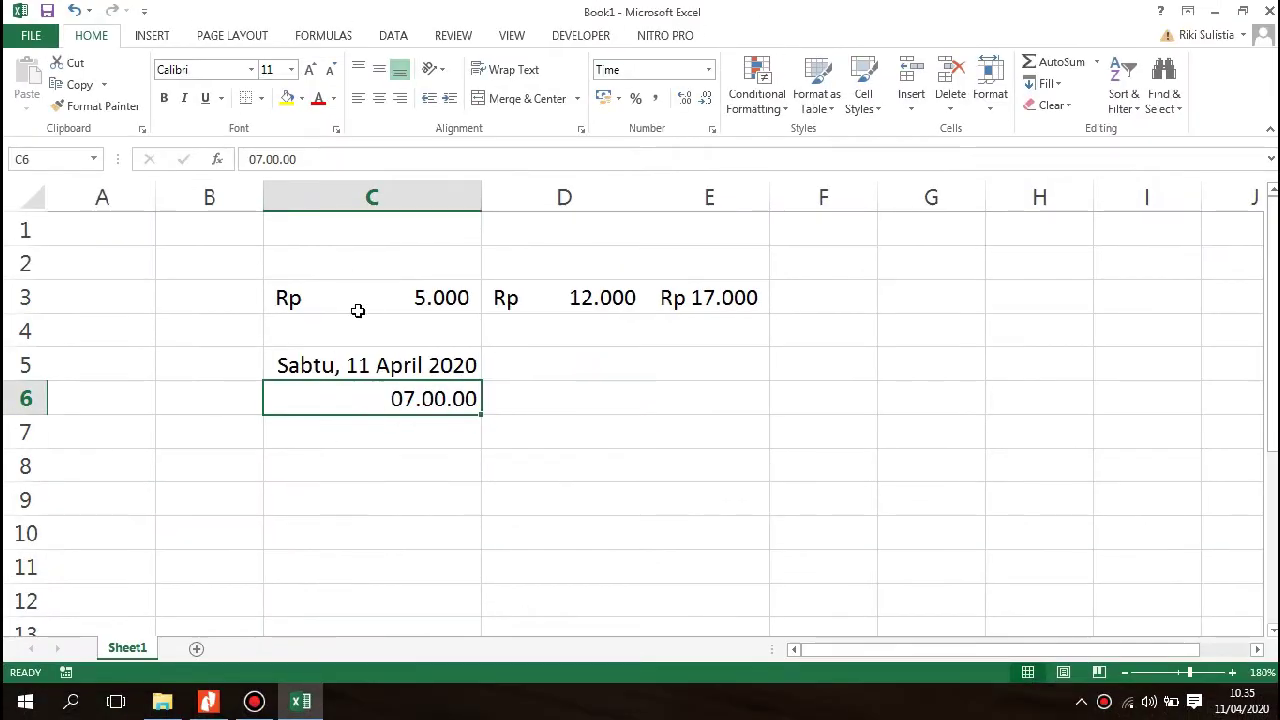
pyautogui.moveTo(374, 371); pyautogui.dragTo(520, 434)
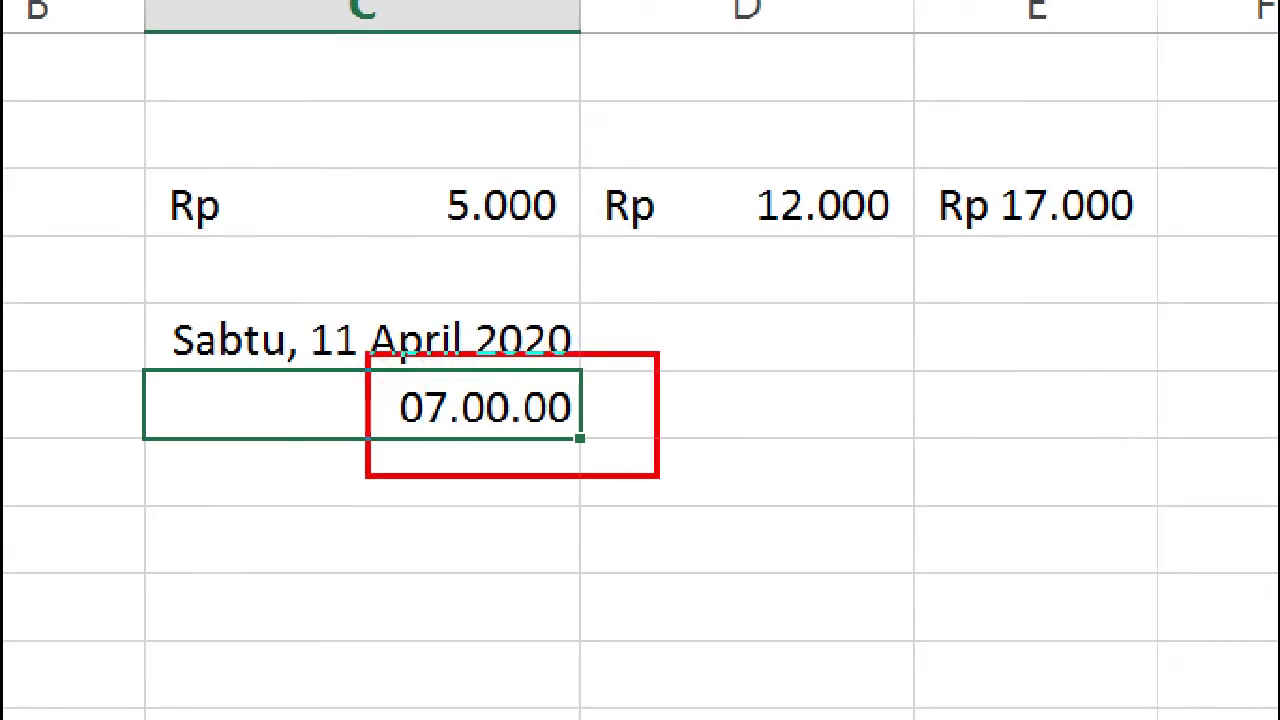
pyautogui.moveTo(658, 477); pyautogui.dragTo(671, 466)
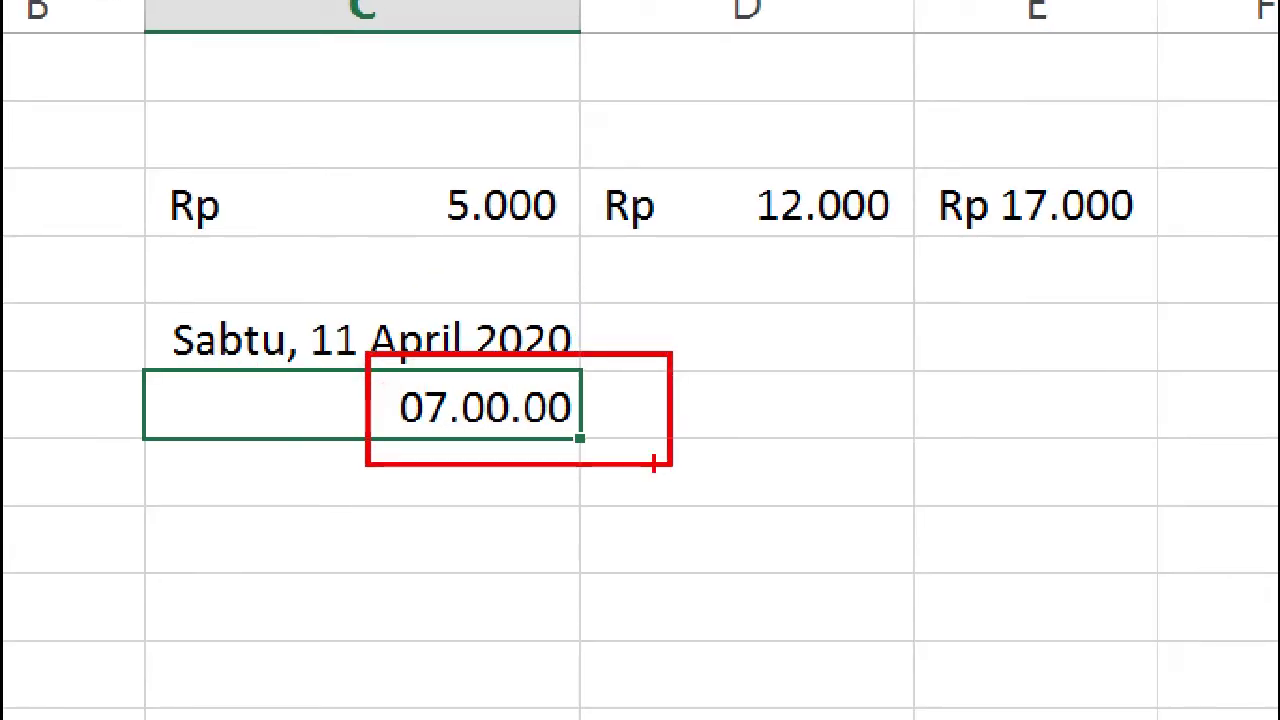
pyautogui.moveTo(392, 402); pyautogui.dragTo(450, 448)
pyautogui.moveTo(476, 397)
pyautogui.mouseDown()
pyautogui.moveTo(544, 380)
pyautogui.moveTo(631, 388)
pyautogui.mouseUp()
pyautogui.press('Escape')
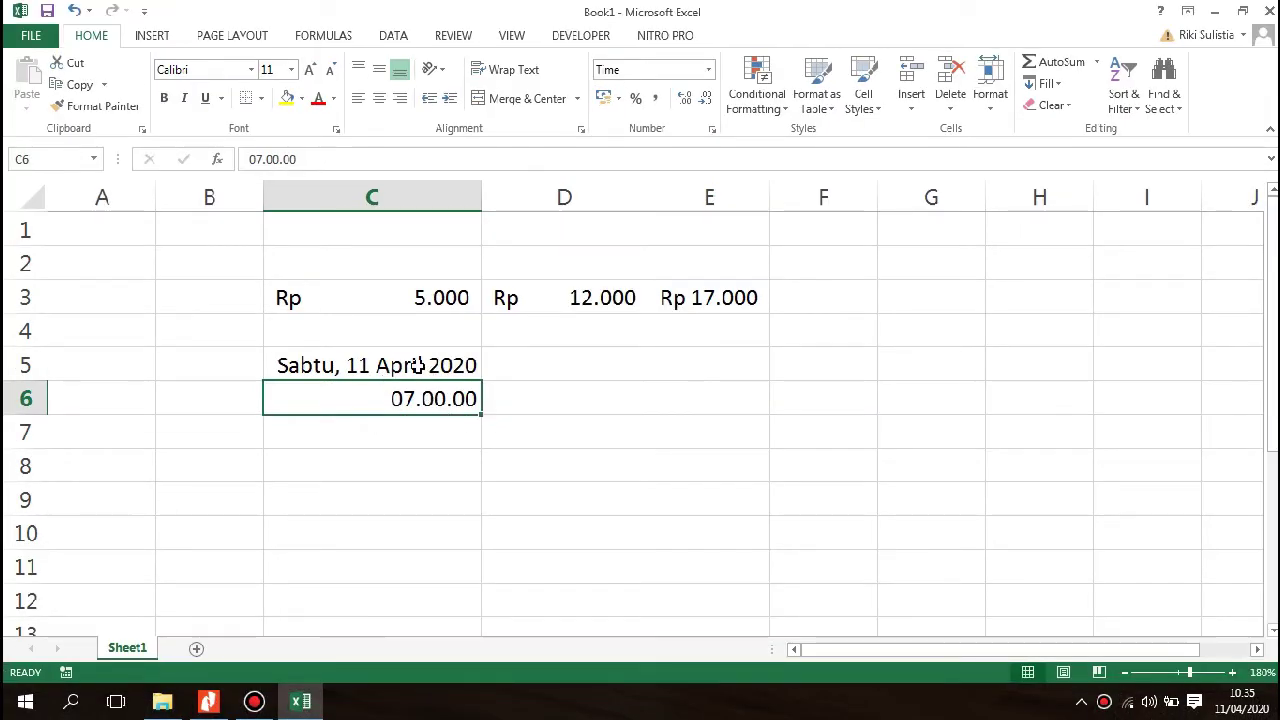
# Clear the time from cell C6 and undo the deletion.
pyautogui.press('Delete')
pyautogui.click(490, 420)
pyautogui.click(406, 395)
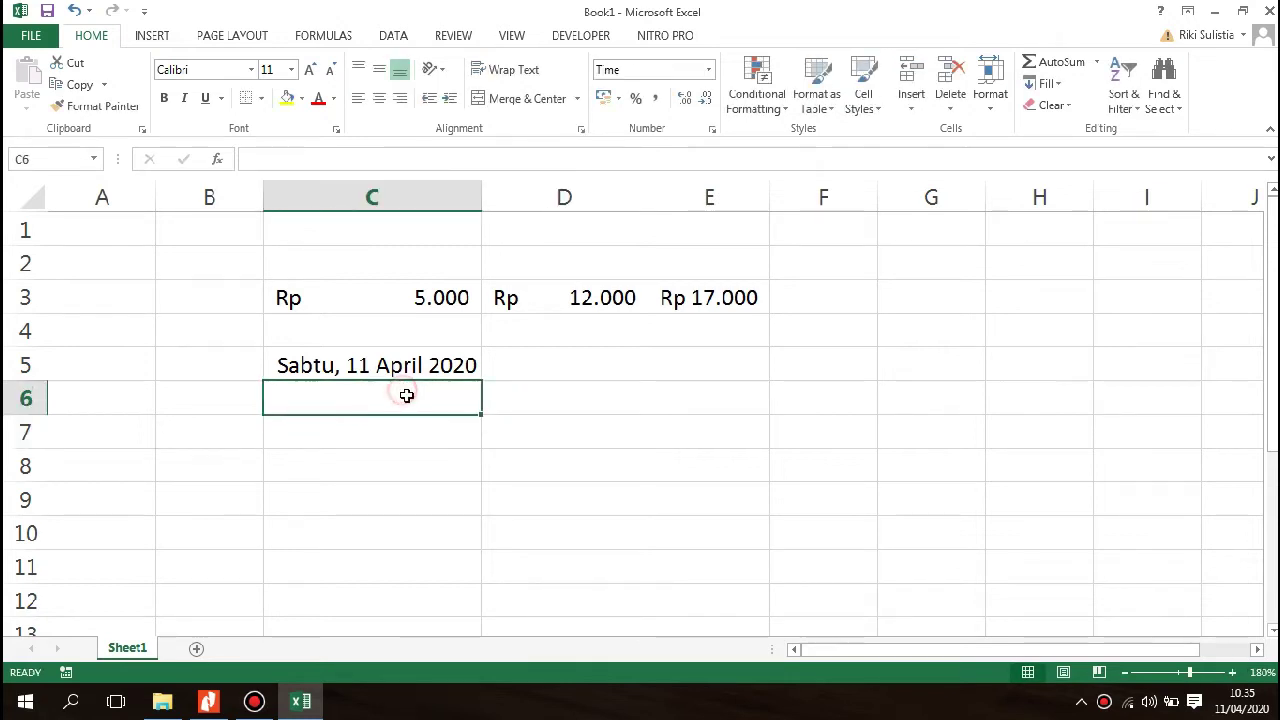
pyautogui.hotkey('ctrl', 'z')
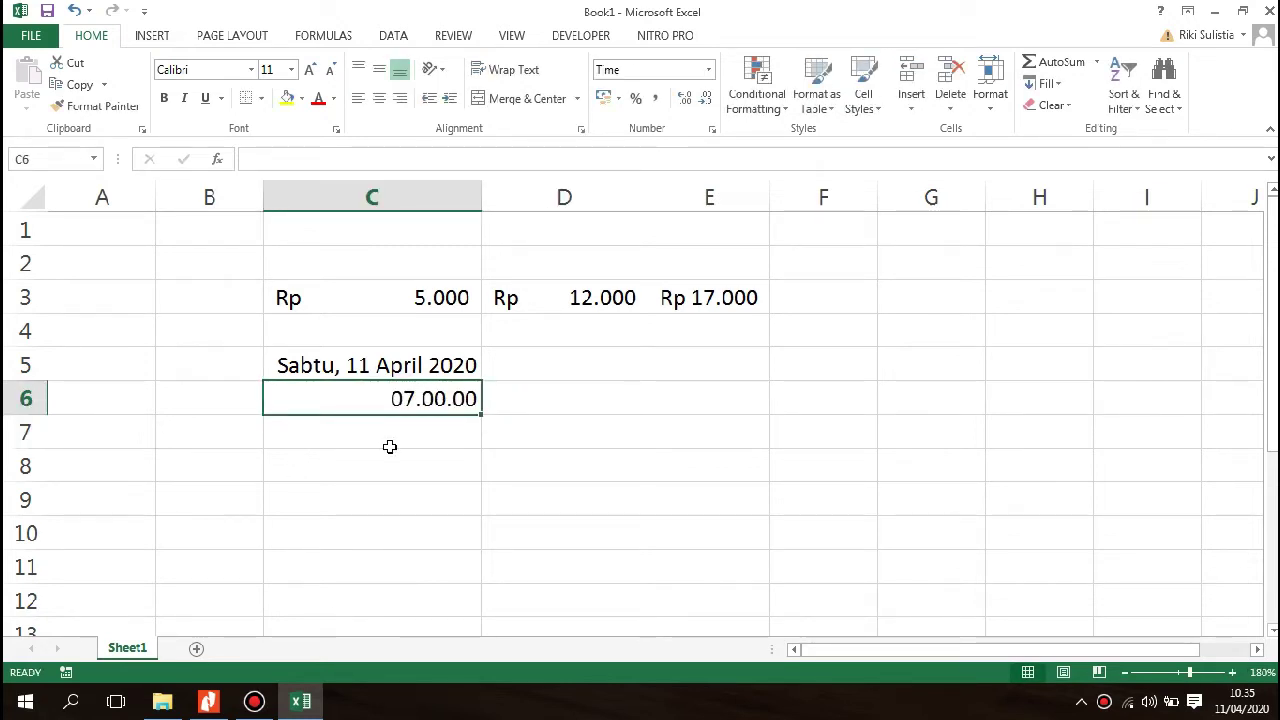
# Switch to the BAB2 lesson in Nitro Pro, check the number format following Time, and return to the Excel workbook.
pyautogui.click(390, 452)
pyautogui.click(391, 438)
pyautogui.click(218, 701)
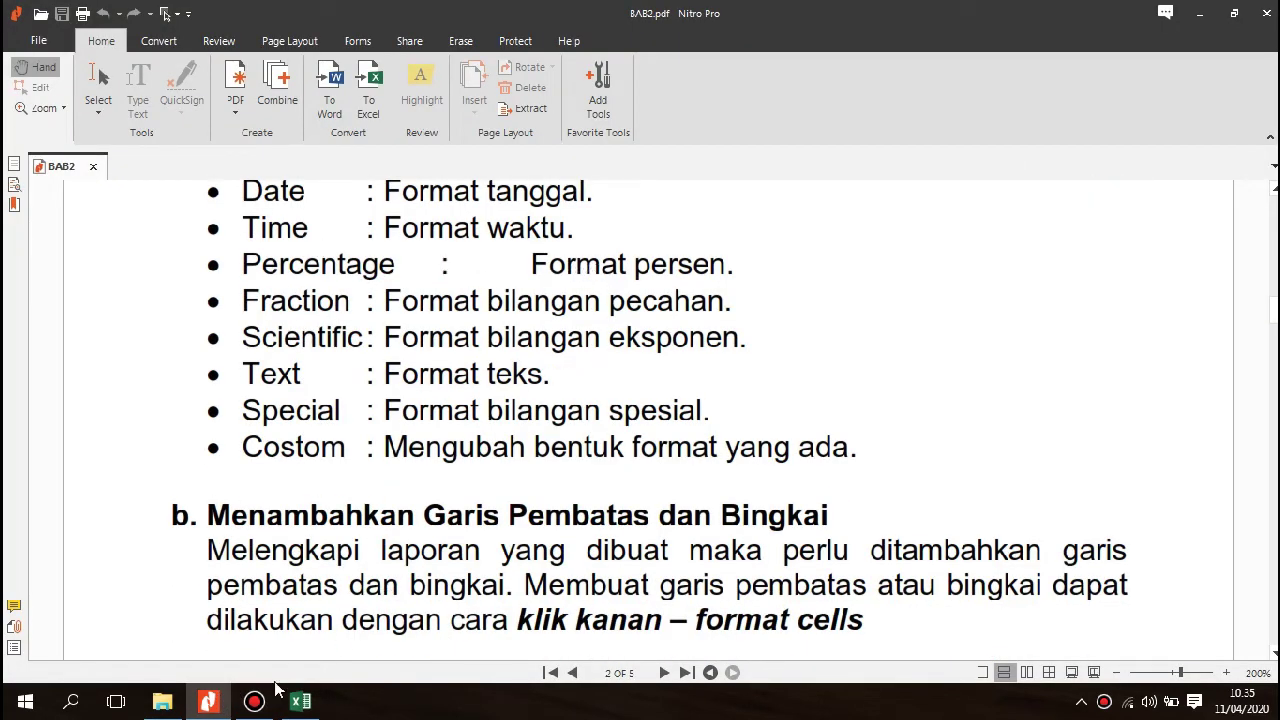
pyautogui.click(300, 701)
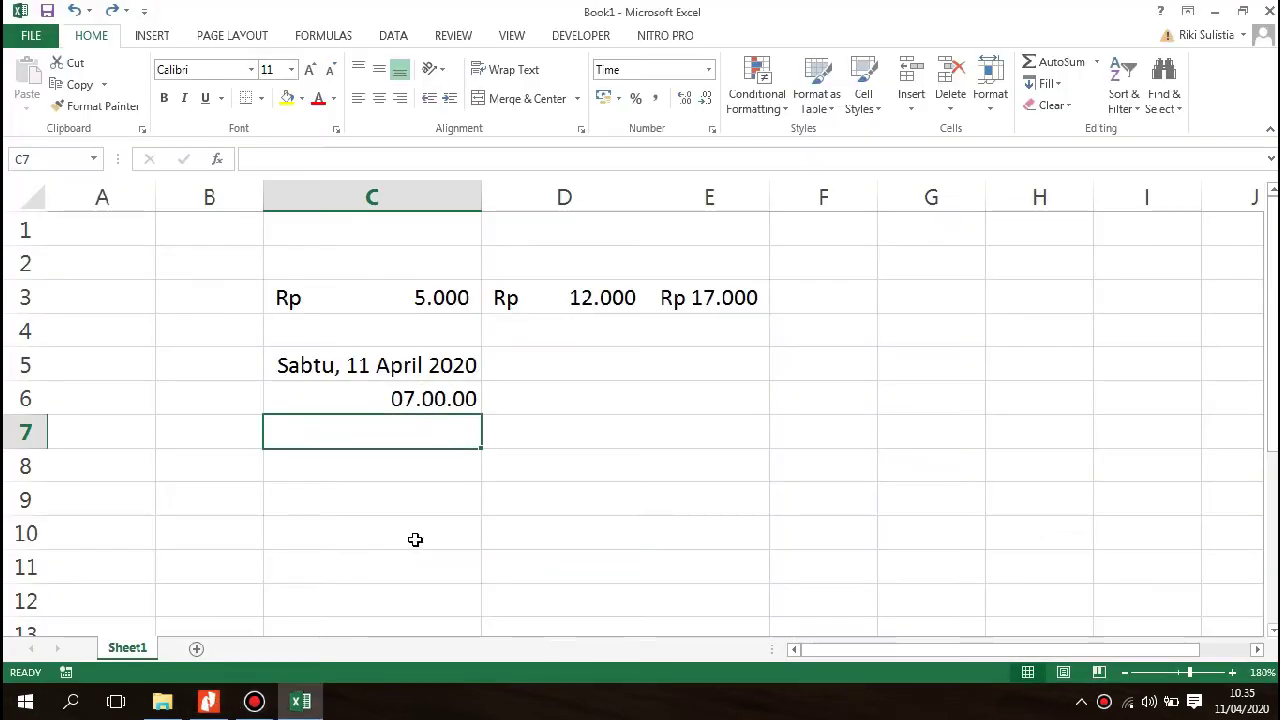
# Enter 70 in cell C7 below the time and apply the Percentage number format.
pyautogui.write('70')
pyautogui.press('Return')
pyautogui.press('Up')
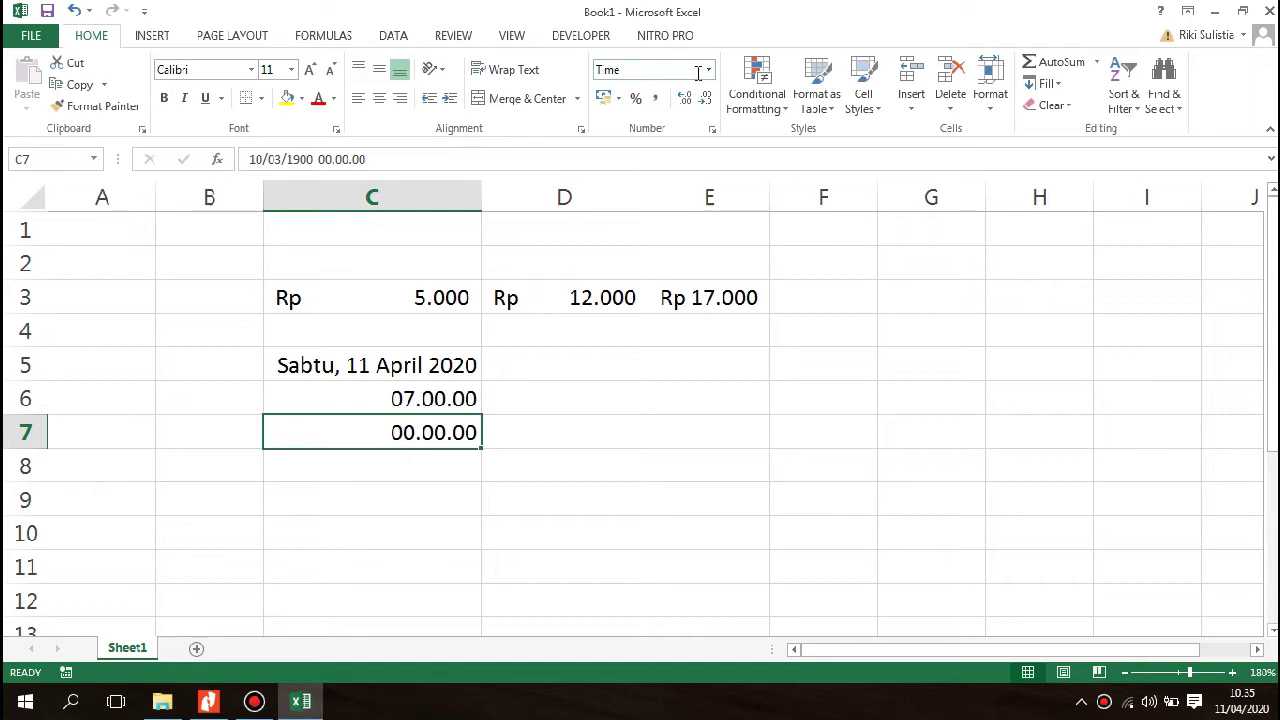
pyautogui.write('70')
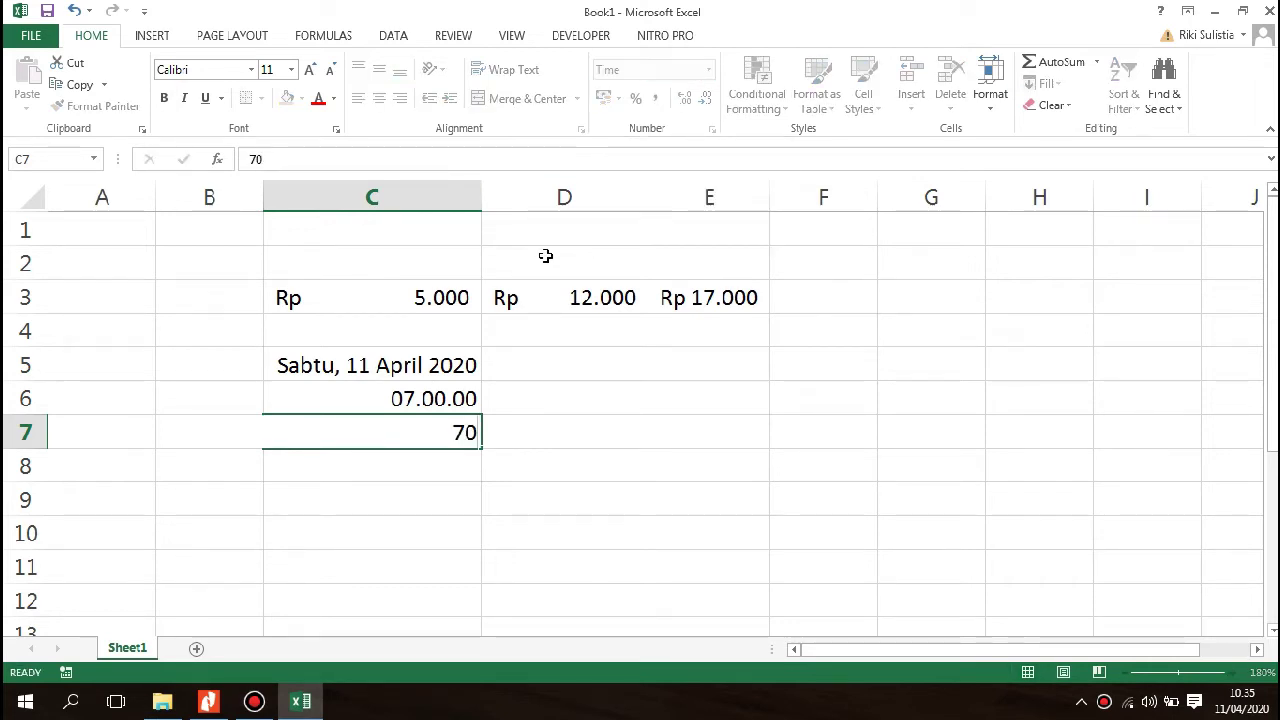
pyautogui.hotkey('ctrl', 'Return')
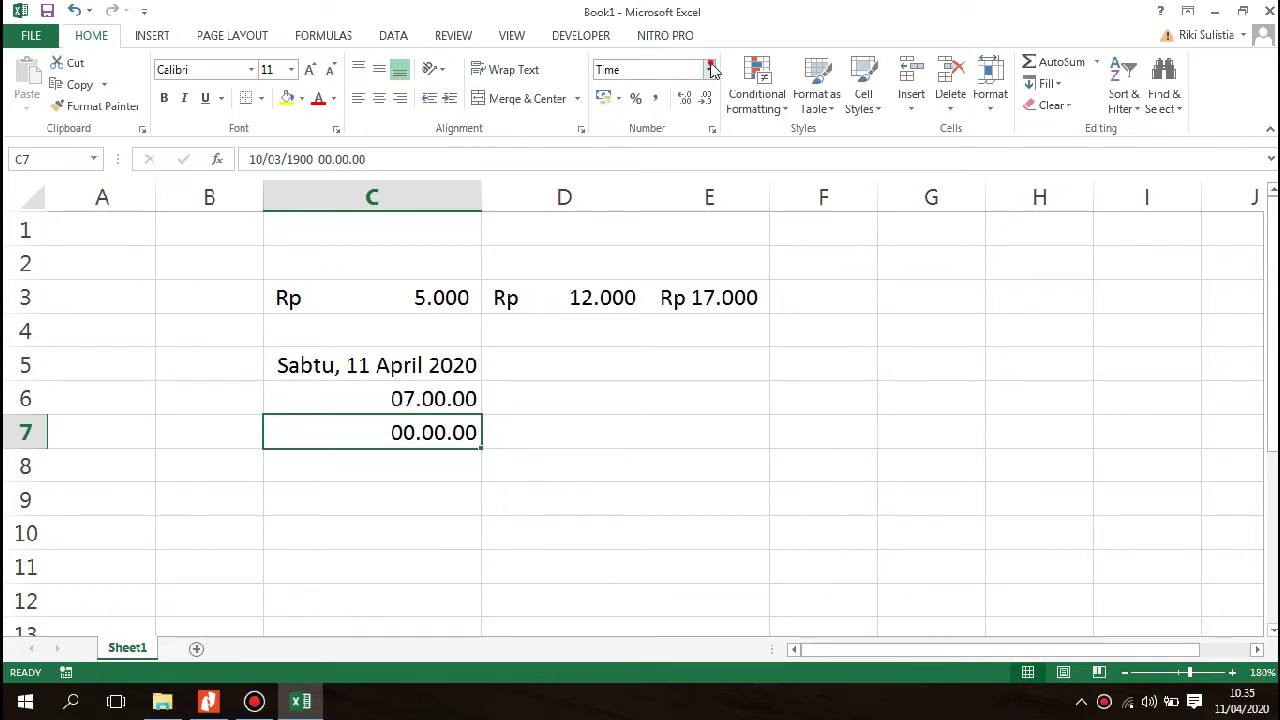
pyautogui.click(711, 68)
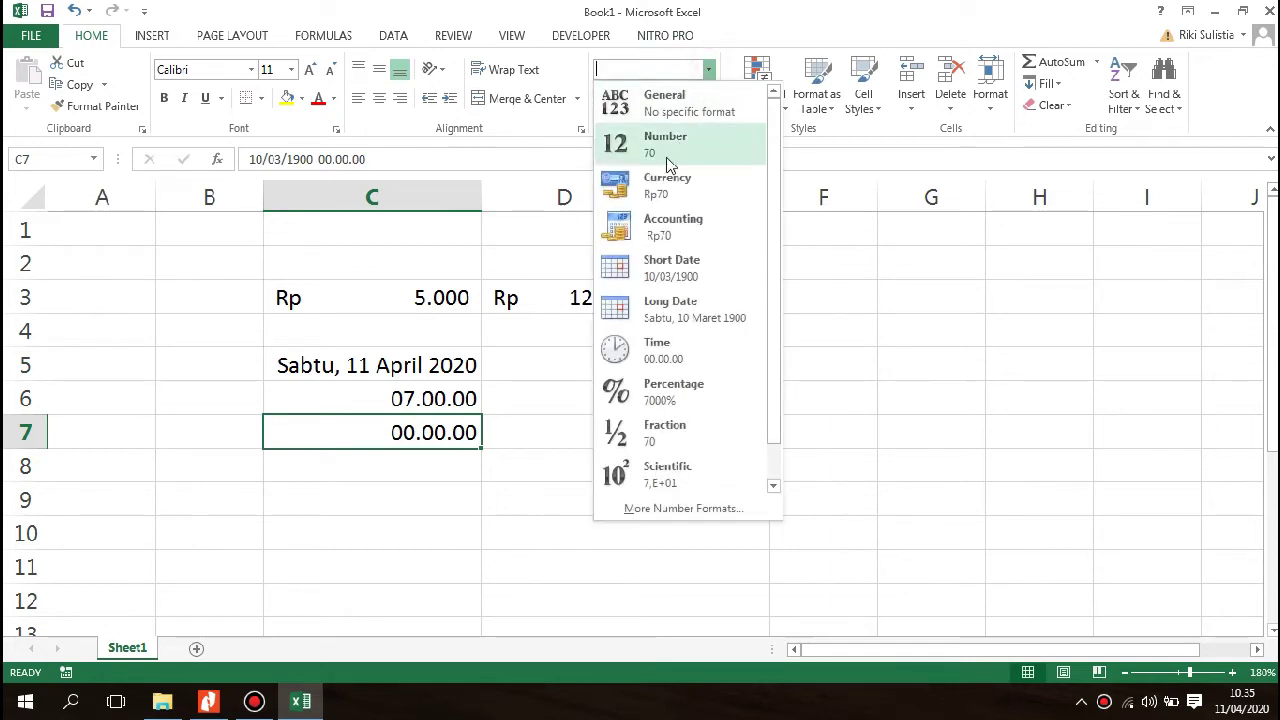
pyautogui.click(662, 390)
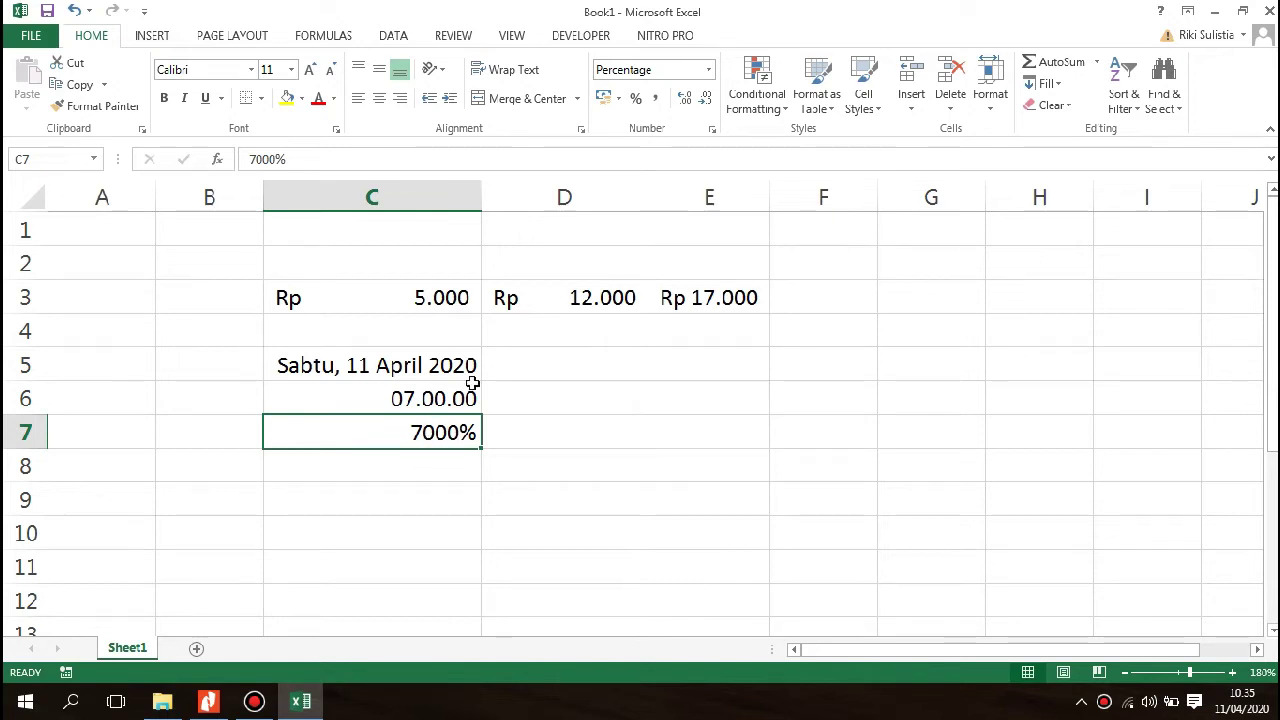
# Increase the decimal places of the percentage in cell C7 by two and decrease them by two again.
pyautogui.click(686, 100)
pyautogui.click(686, 100)
pyautogui.click(706, 100)
pyautogui.click(706, 100)
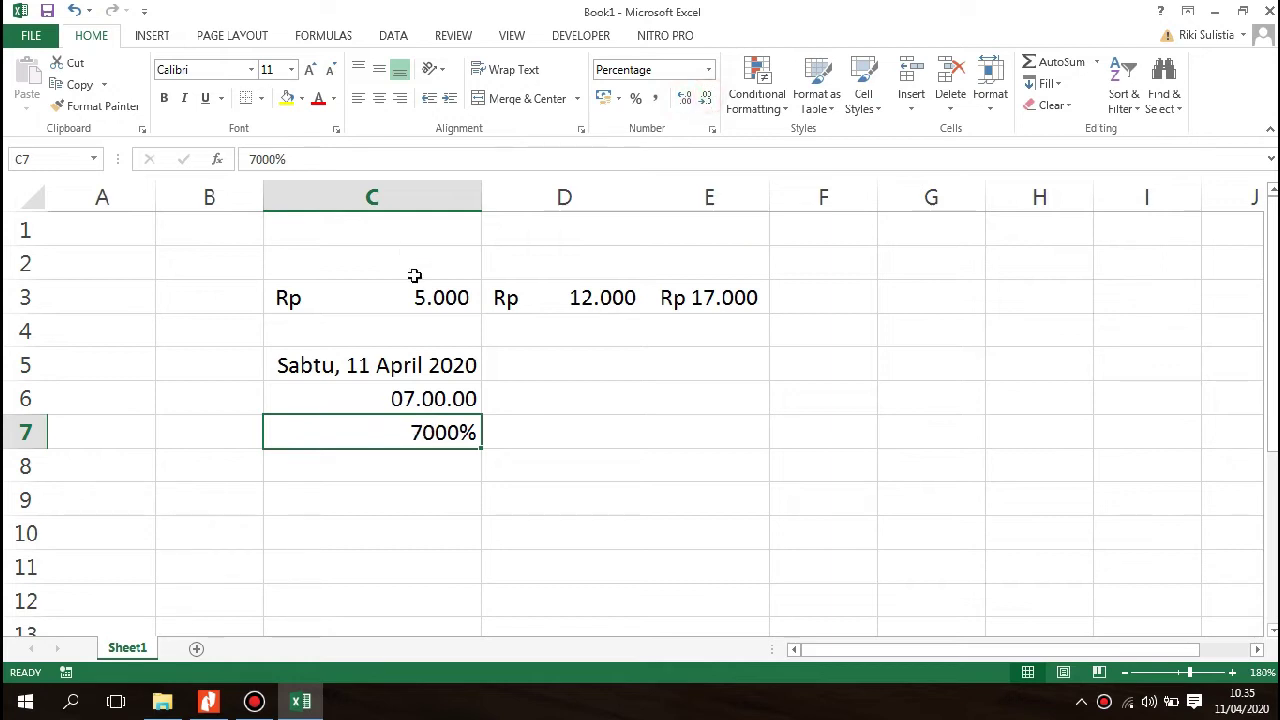
# Re-enter 70 in cell C7 while it has the Percentage format.
pyautogui.write('7')
pyautogui.write('0')
pyautogui.press('Return')
pyautogui.press('Up')
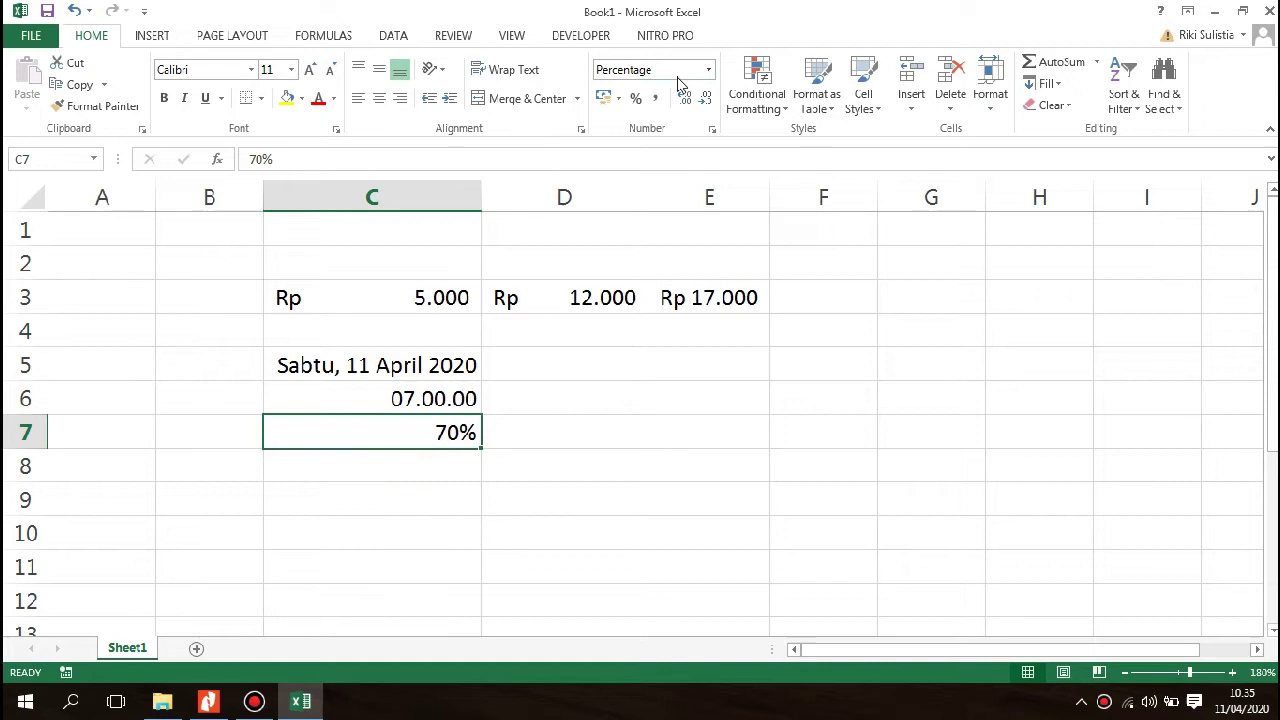
# Switch to the BAB2 lesson in Nitro Pro, review the Percentage entry in the format list, and return to Excel.
pyautogui.click(626, 405)
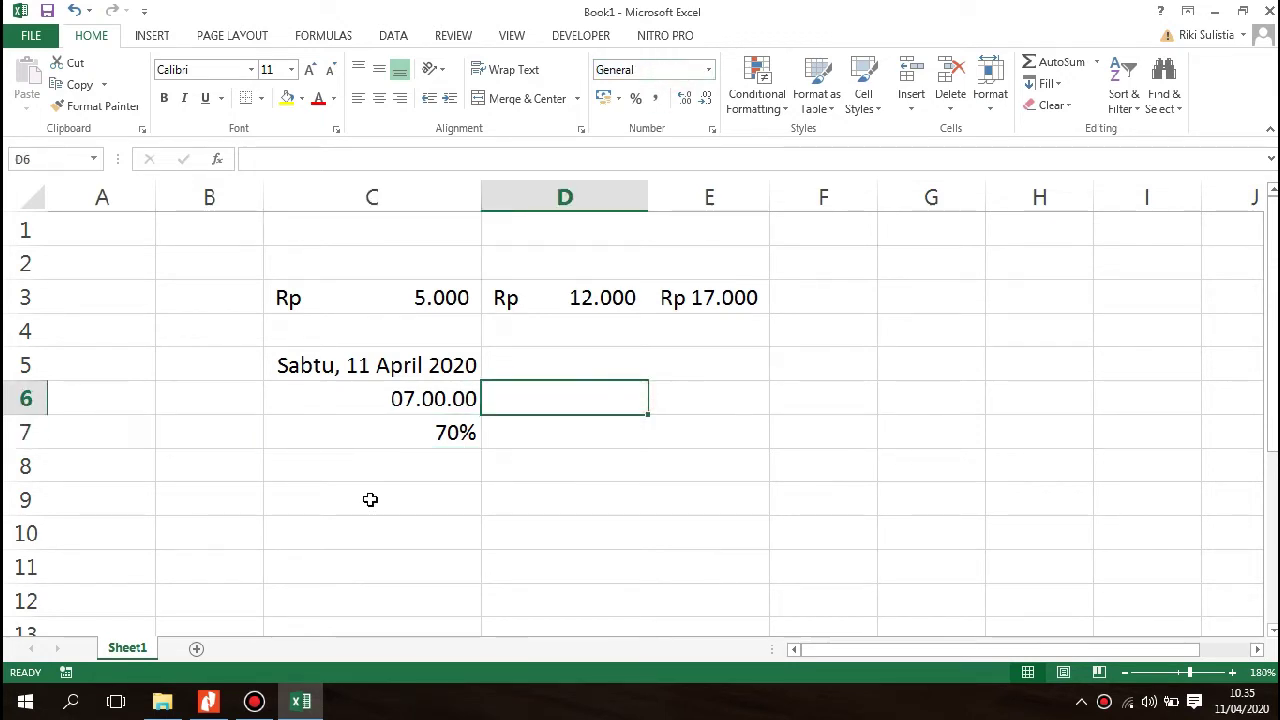
pyautogui.click(372, 440)
pyautogui.click(374, 474)
pyautogui.click(208, 702)
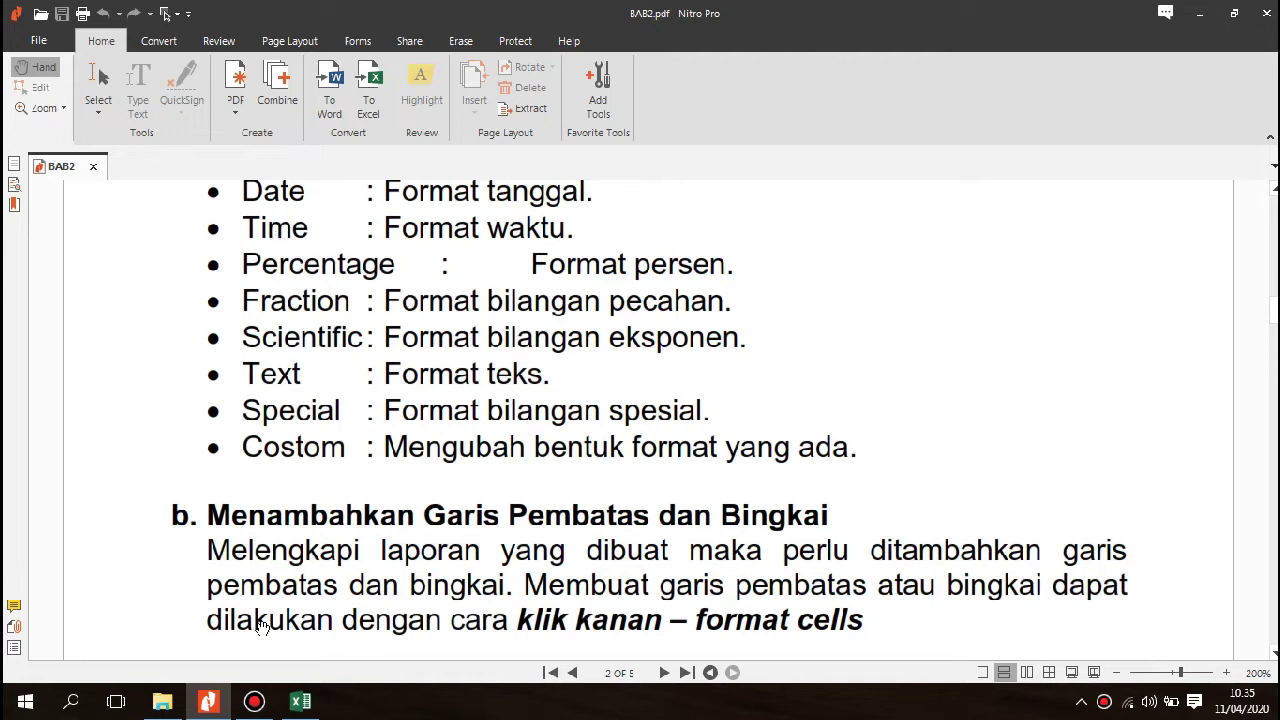
pyautogui.click(300, 702)
# Undo the last changes to cell C7 and empty the cell.
pyautogui.click(407, 441)
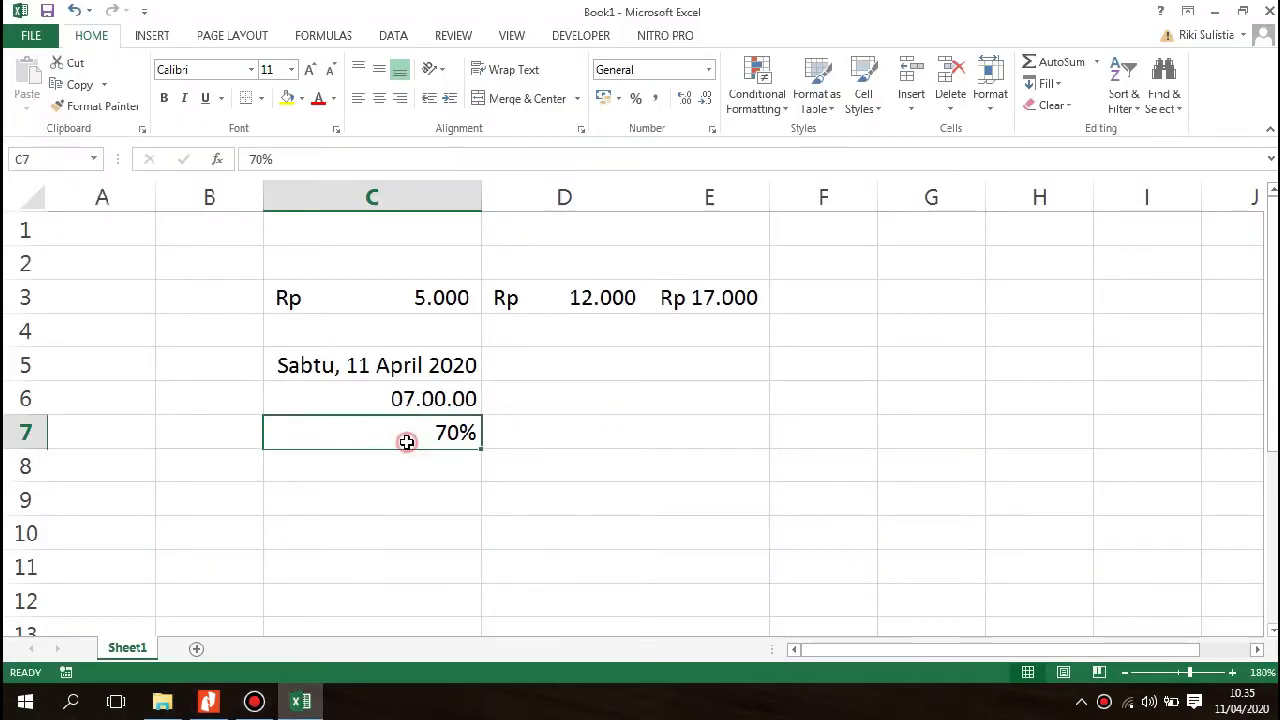
pyautogui.hotkey('ctrl', 'z')
pyautogui.hotkey('ctrl', 'z')
pyautogui.hotkey('ctrl', 'z')
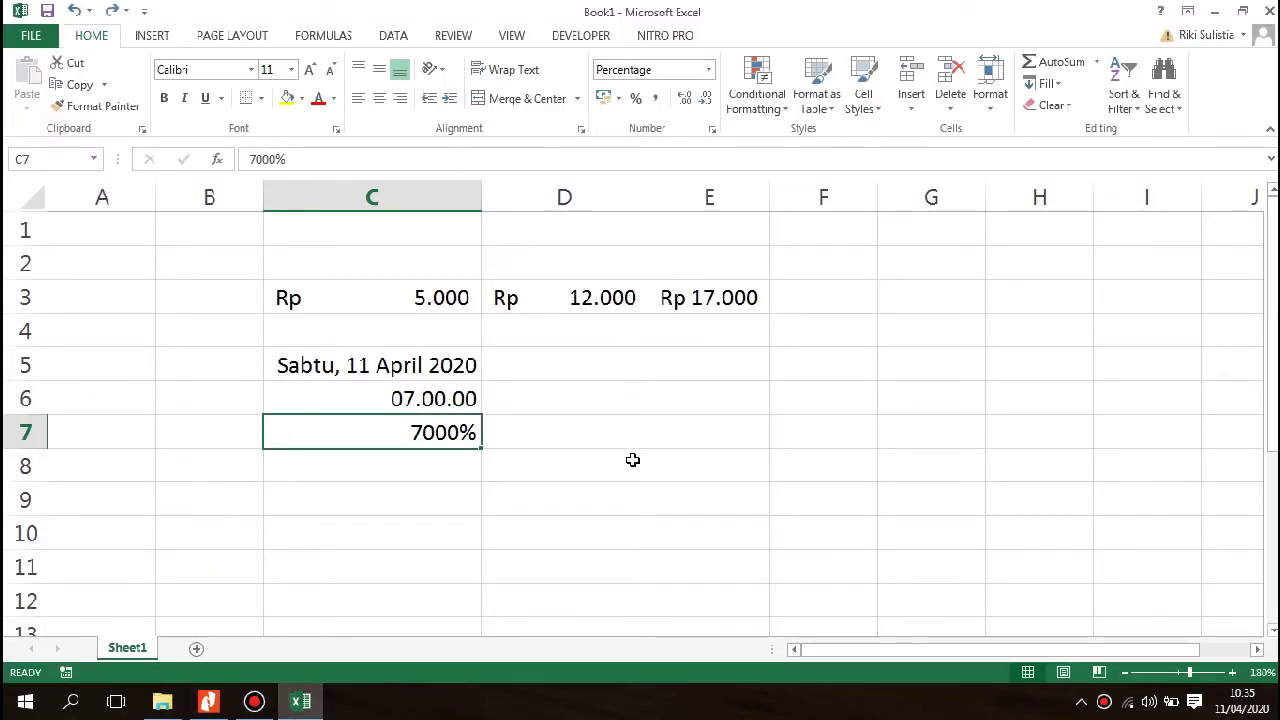
pyautogui.hotkey('ctrl', 'z')
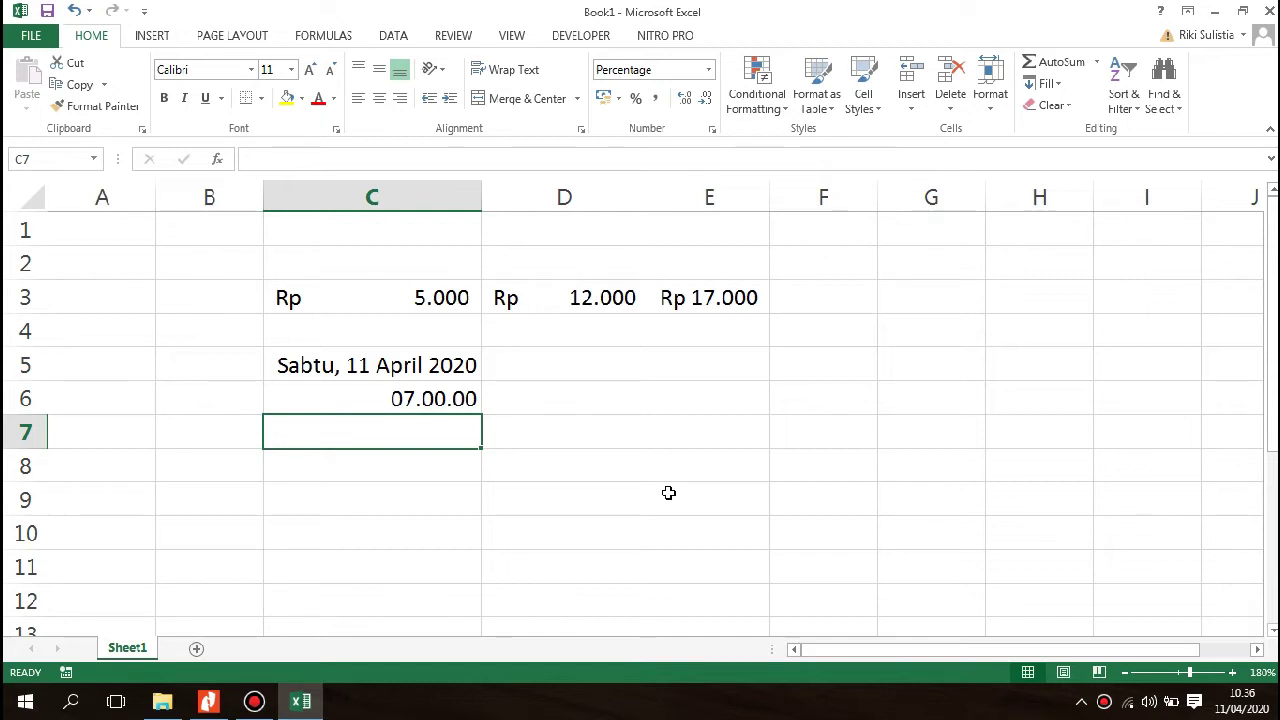
# Start a decimal percentage entry of 0,% in cell C7 and clear the cell again.
pyautogui.write('0,%')
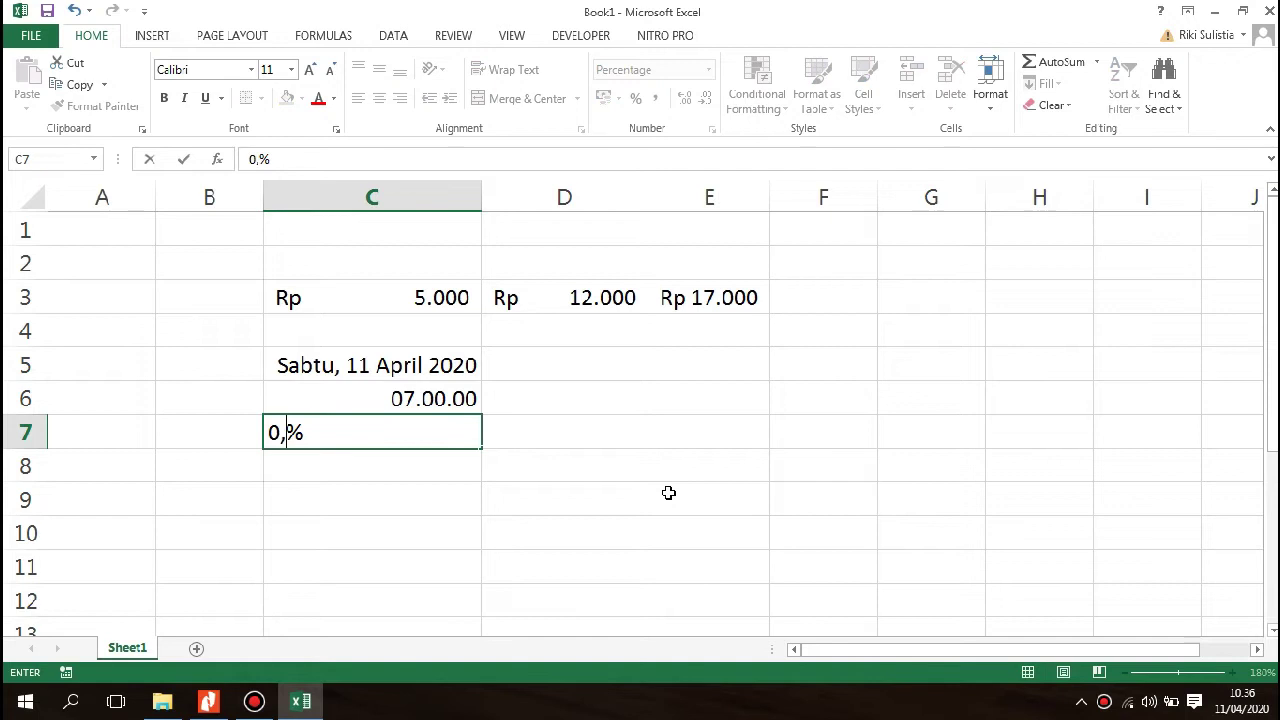
pyautogui.press('BackSpace')
pyautogui.press('BackSpace')
pyautogui.press('Right')
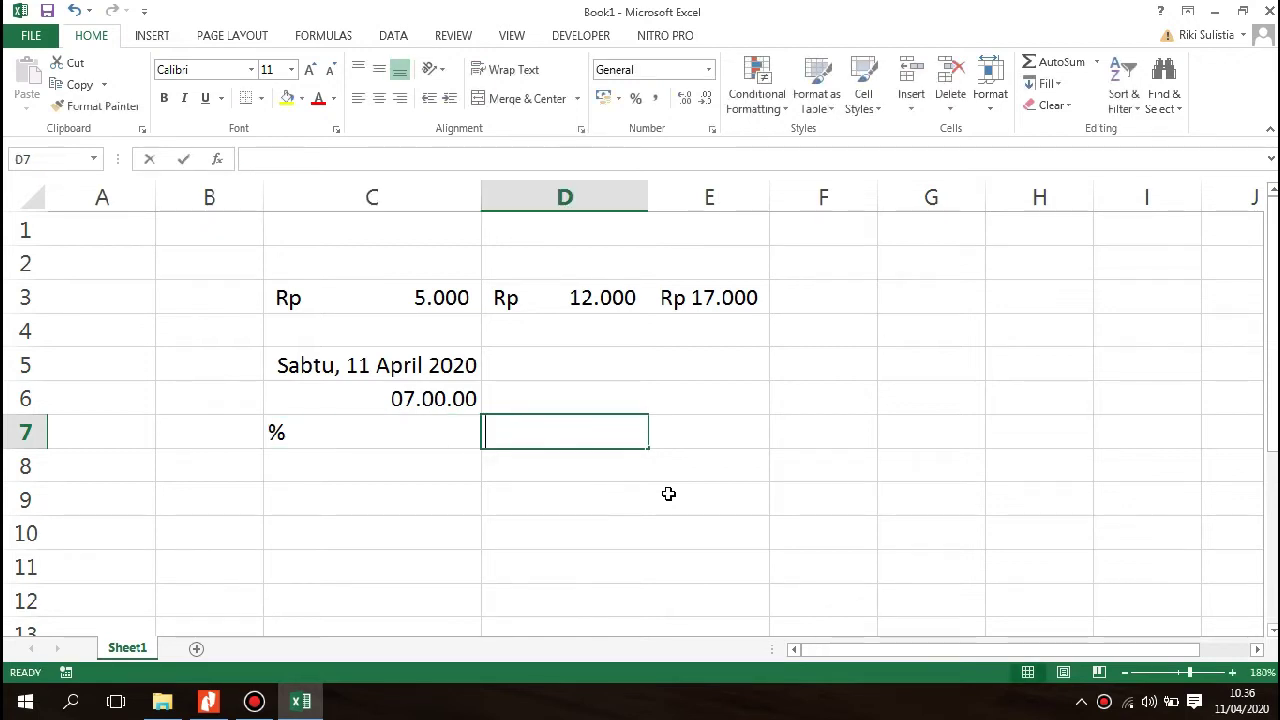
pyautogui.press('Left')
pyautogui.press('BackSpace')
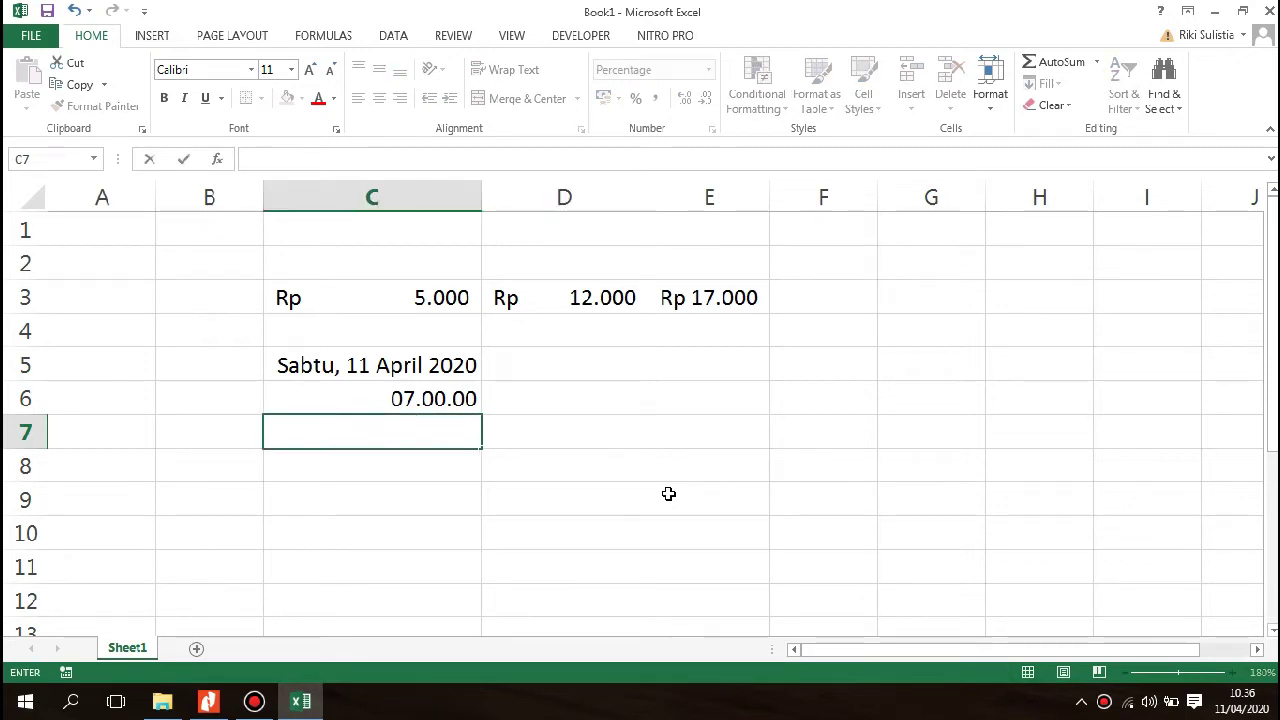
pyautogui.press('Right')
pyautogui.press('Left')
pyautogui.press('Down')
pyautogui.press('Right')
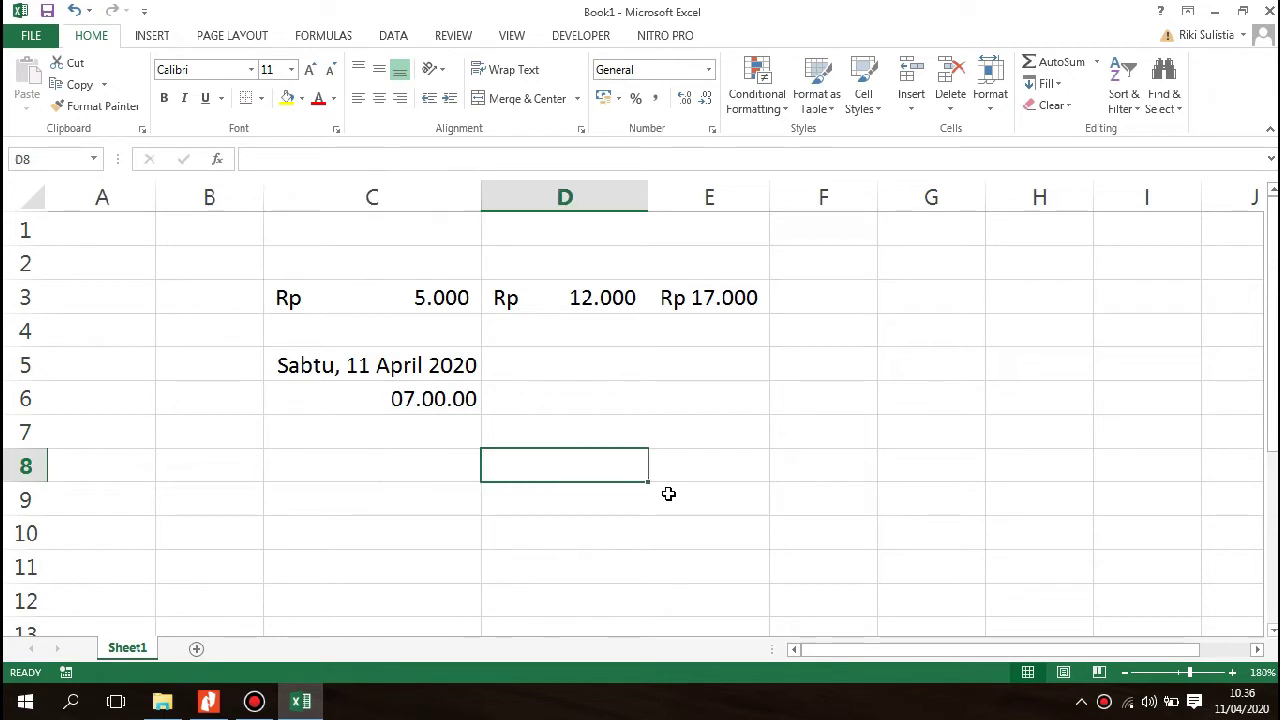
pyautogui.press('Left')
pyautogui.press('Right')
pyautogui.press('Left')
pyautogui.press('Right')
pyautogui.press('Left')
pyautogui.press('Right')
pyautogui.press('Left')
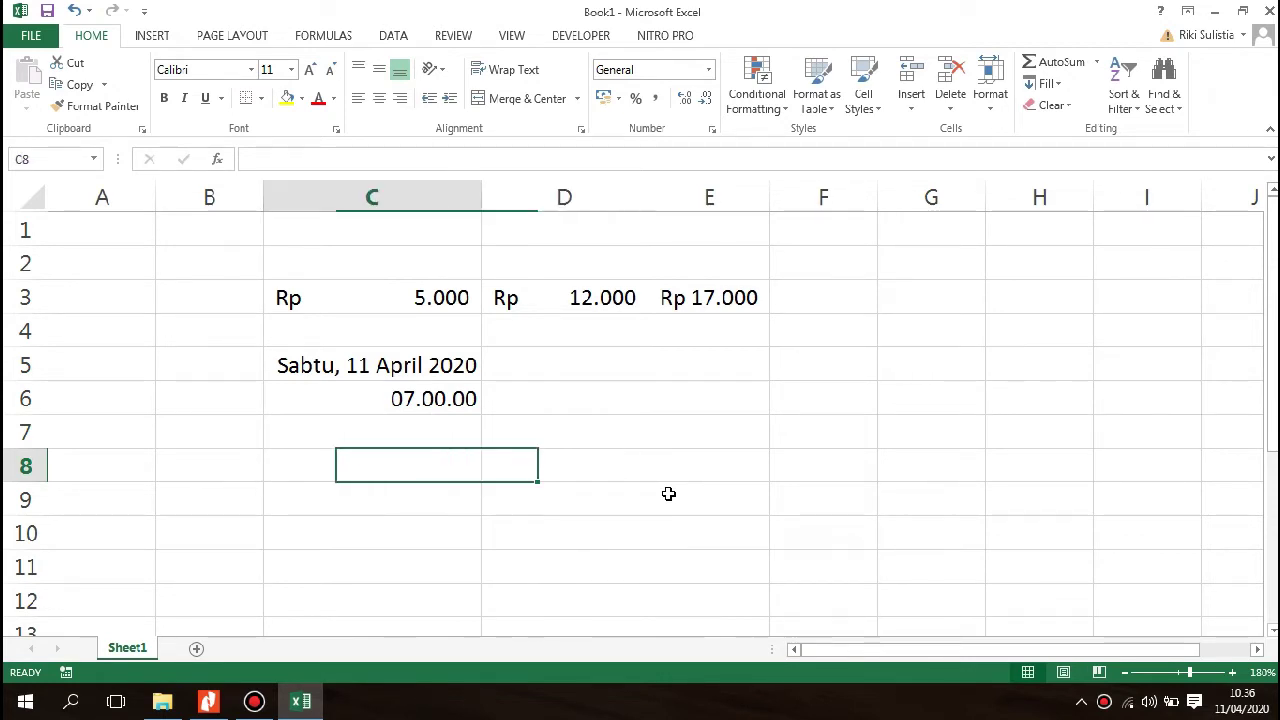
pyautogui.press('Right')
# Enter 70/100 in cell D8 without an equals sign.
pyautogui.write('7')
pyautogui.press('BackSpace')
pyautogui.press('Left')
pyautogui.press('Right')
pyautogui.write('70/100')
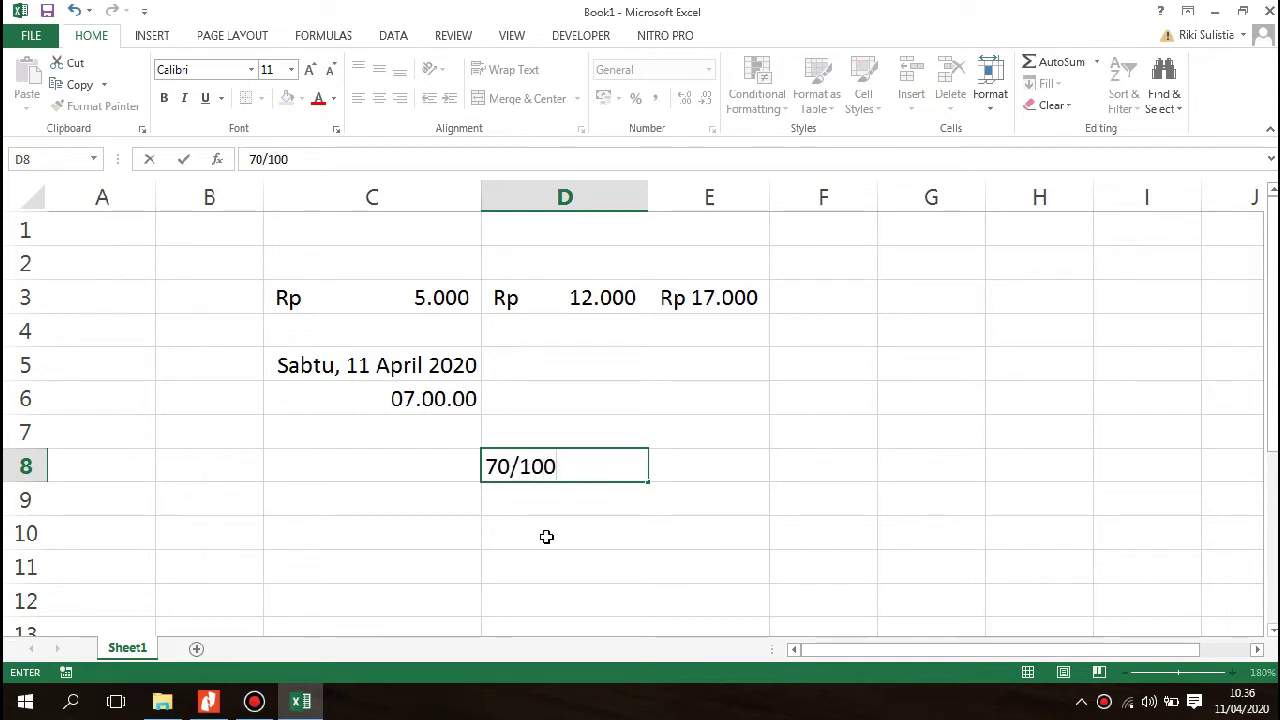
pyautogui.press('Return')
pyautogui.press('Up')
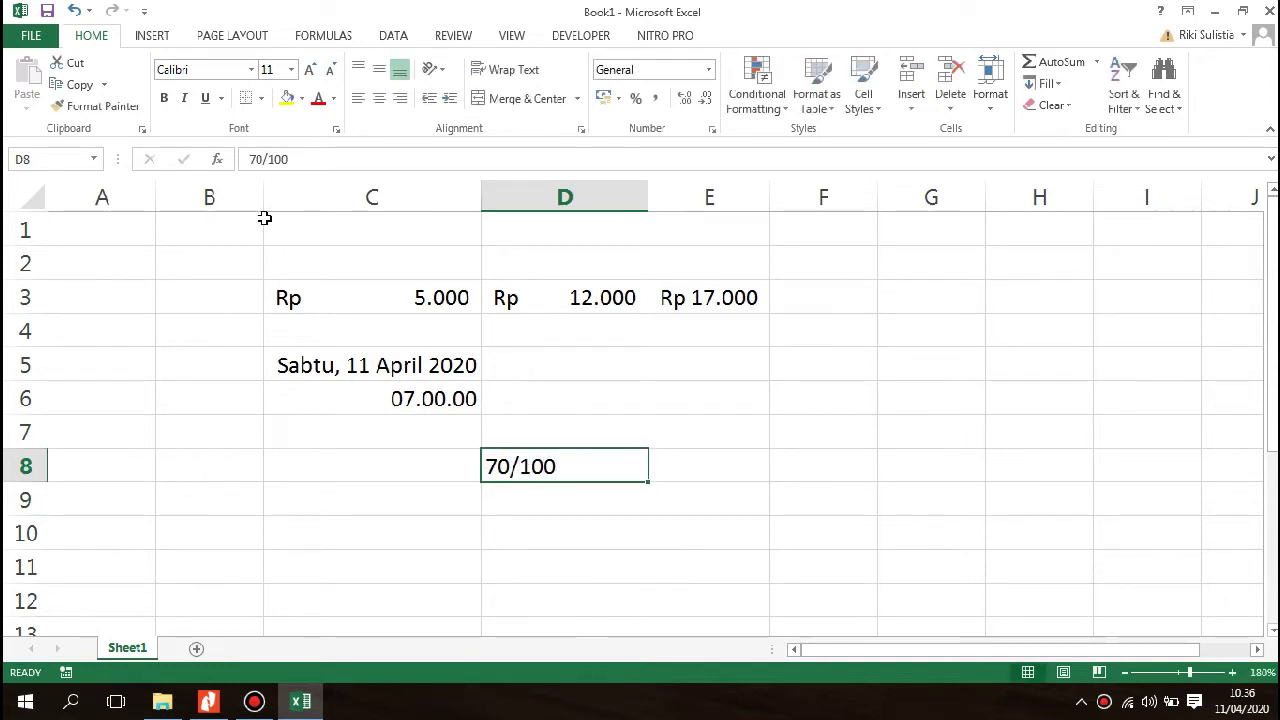
# Turn the entry in cell D8 into the formula =70/100.
pyautogui.click(252, 159)
pyautogui.write('=')
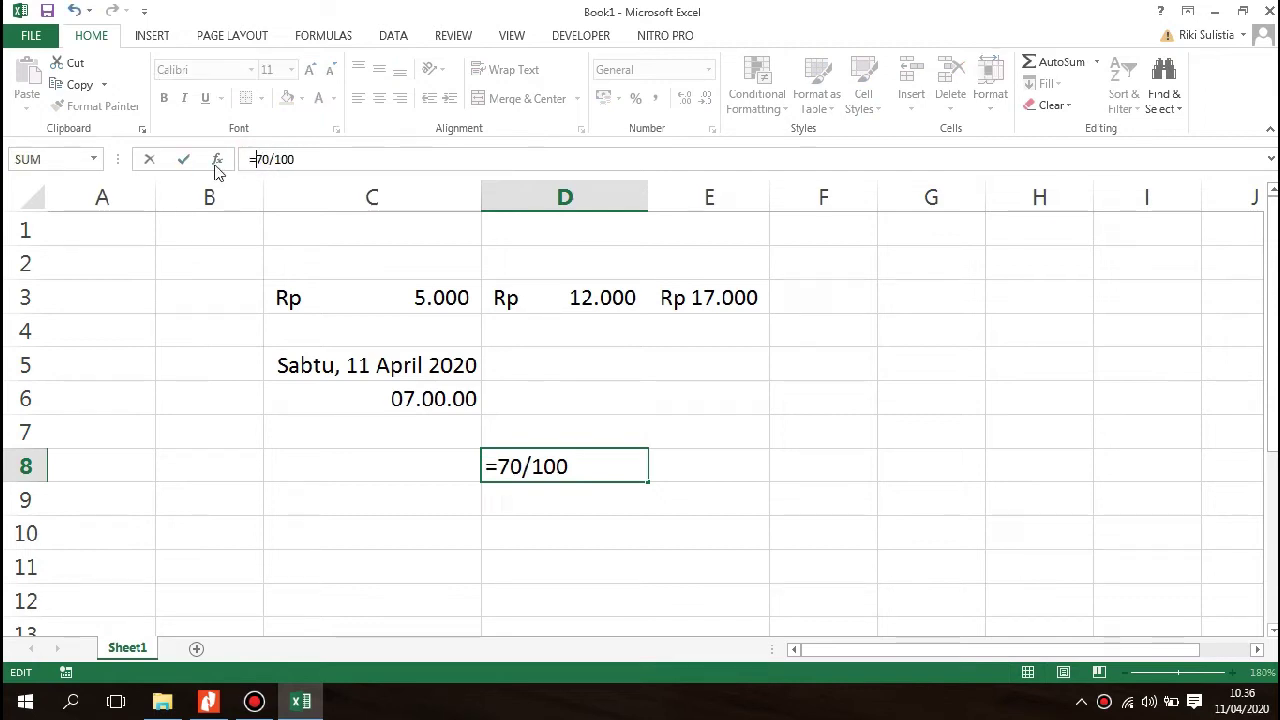
pyautogui.press('Return')
pyautogui.press('Up')
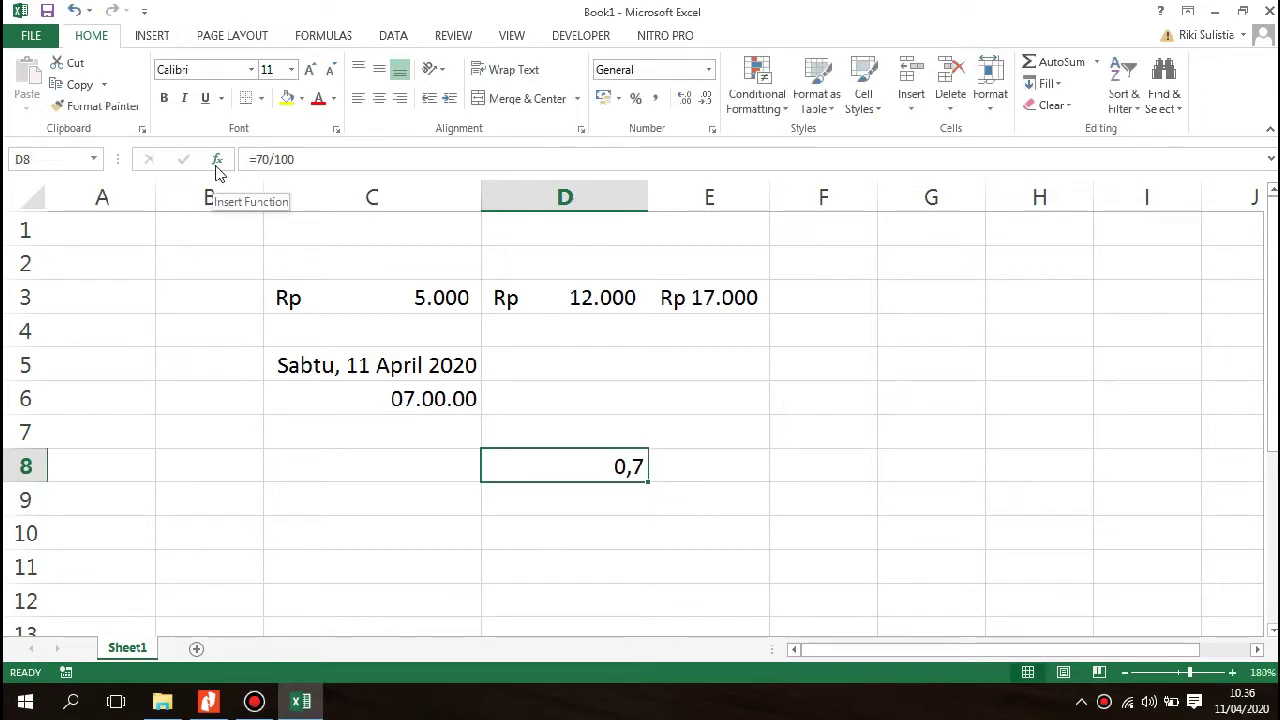
# Replace the content of cell D8 with the formula =100/100.
pyautogui.write('10')
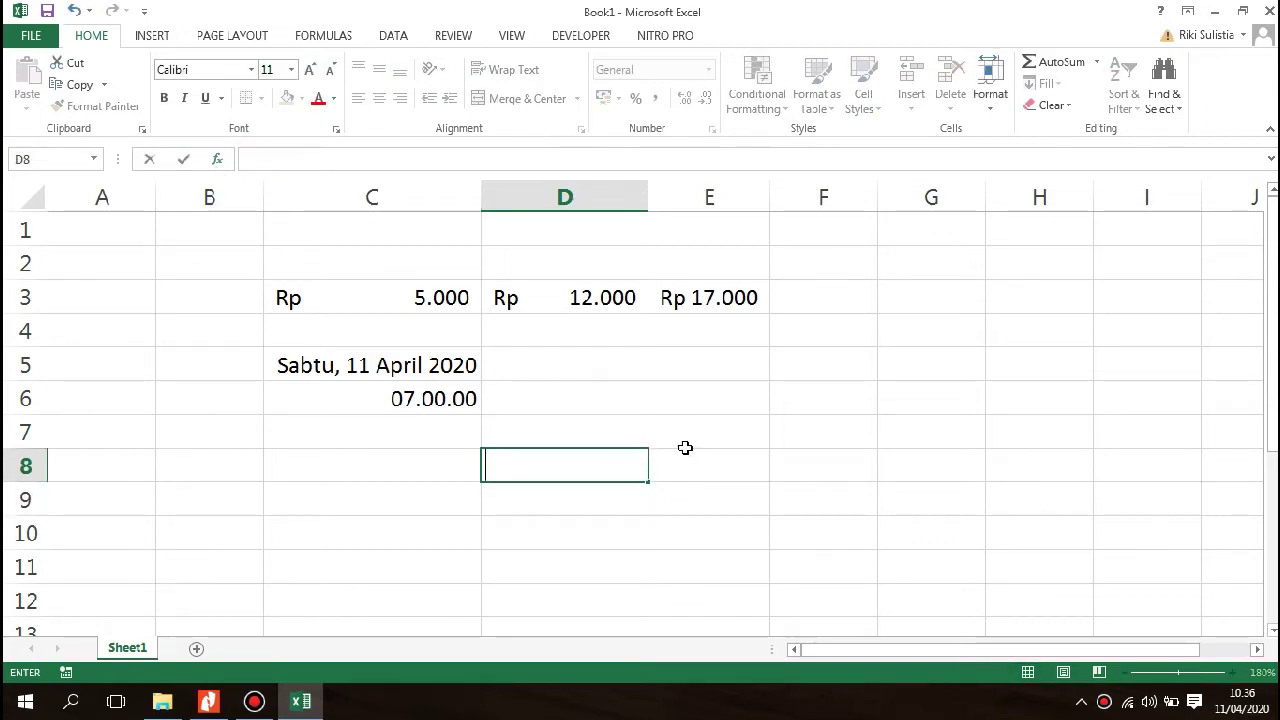
pyautogui.write('0/100')
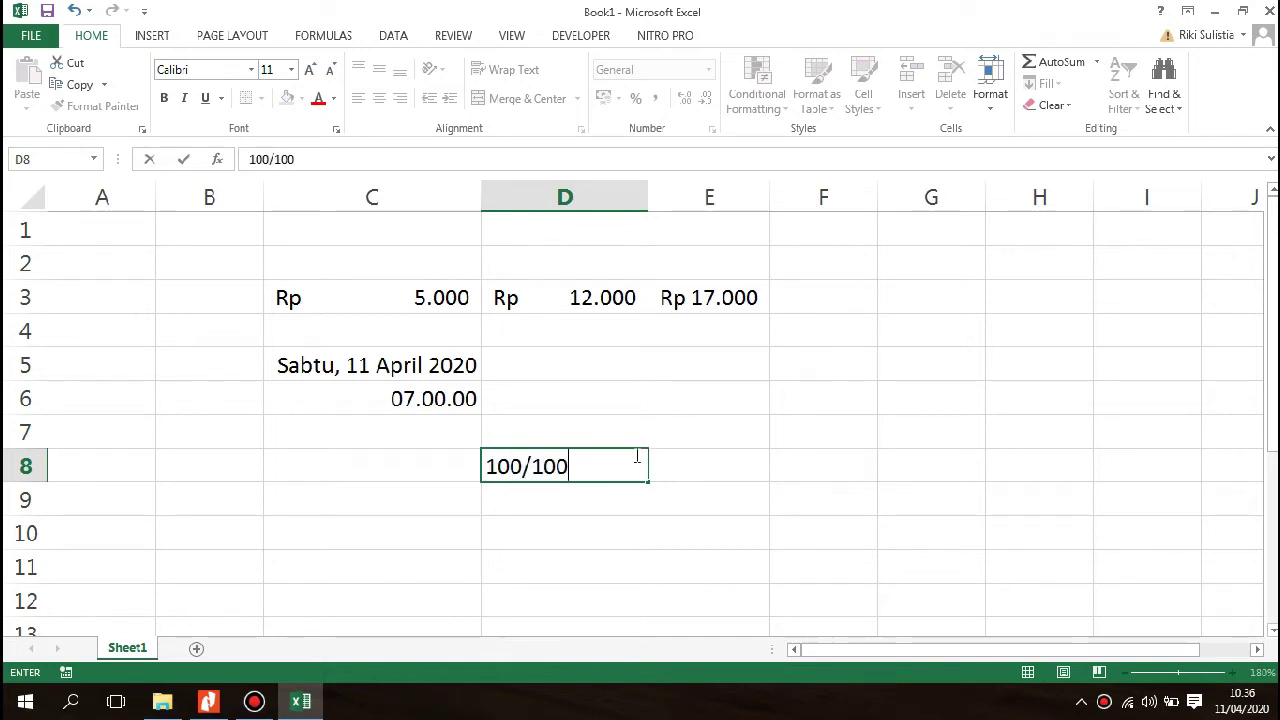
pyautogui.press('Up')
pyautogui.click(634, 455)
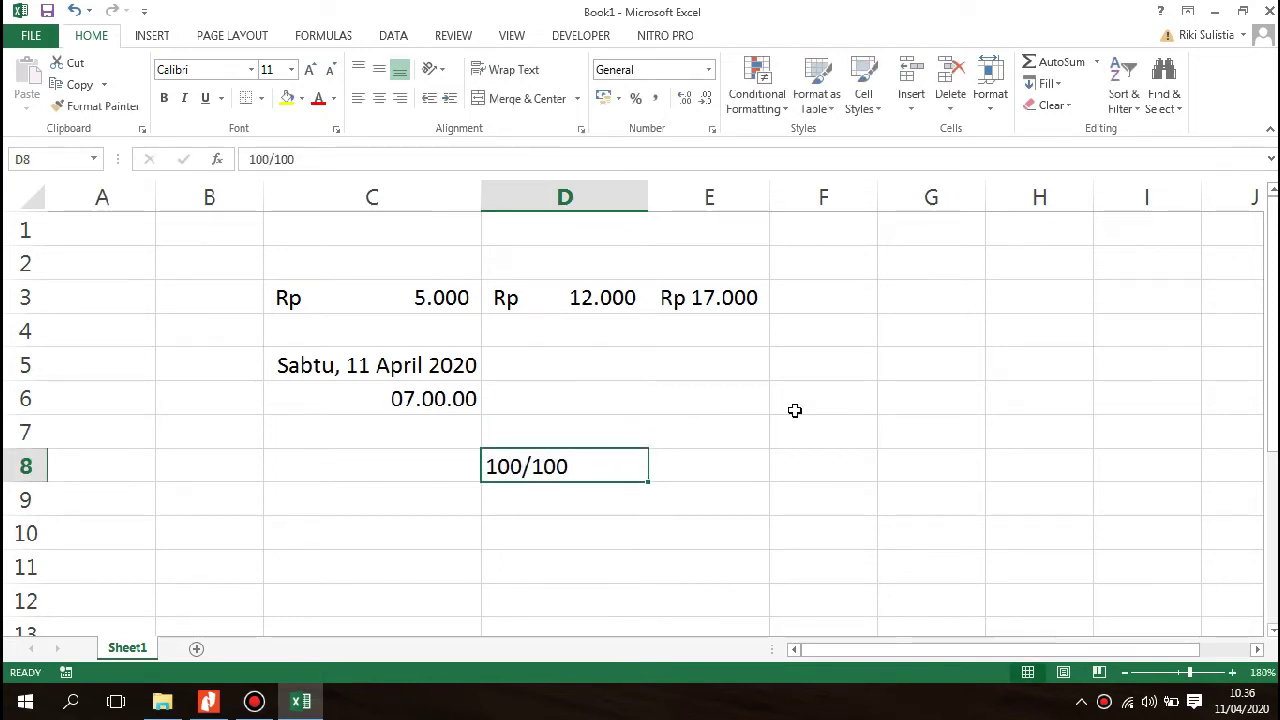
pyautogui.click(252, 159)
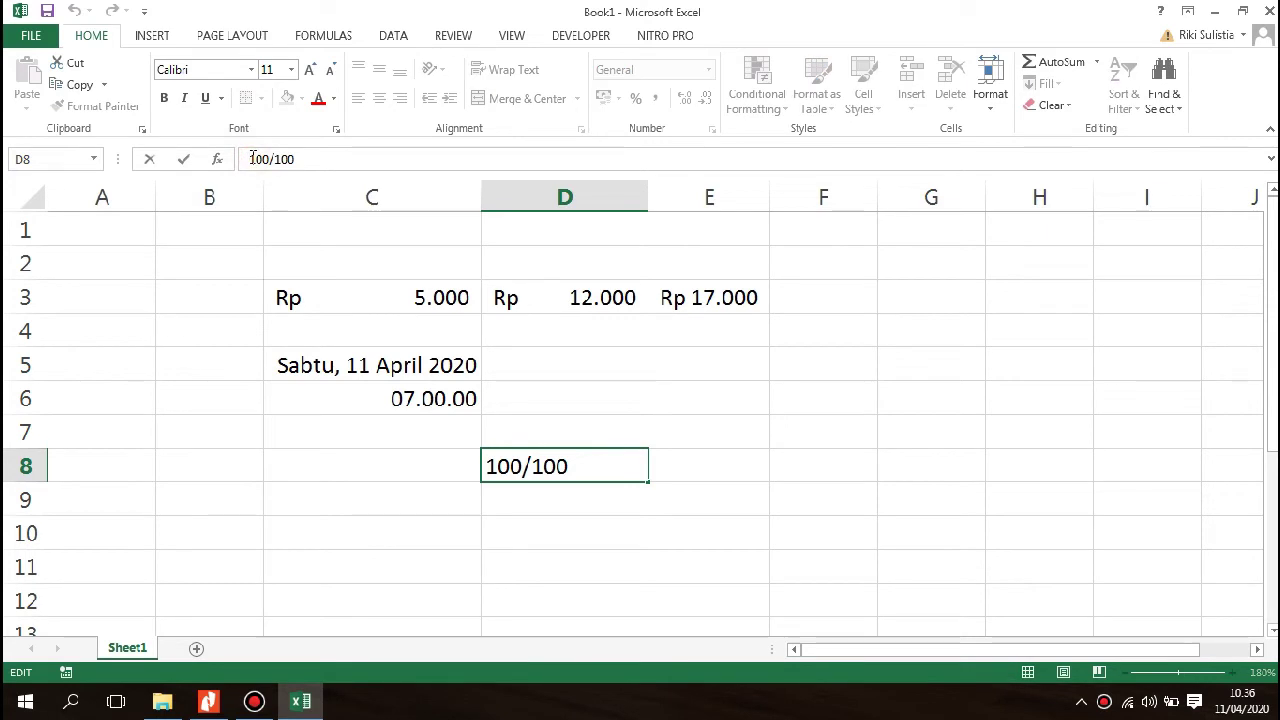
pyautogui.write('=')
pyautogui.press('Return')
pyautogui.press('Up')
# Clear the formula from cell D8.
pyautogui.press('Left')
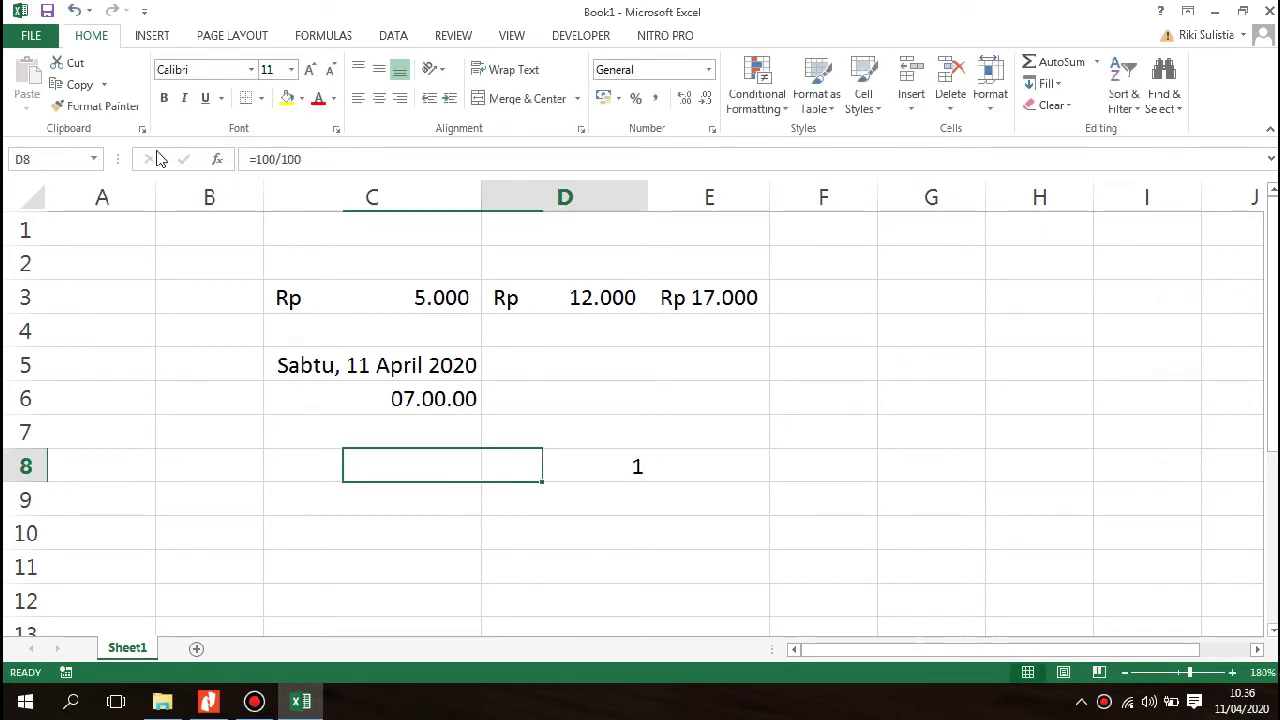
pyautogui.press('BackSpace')
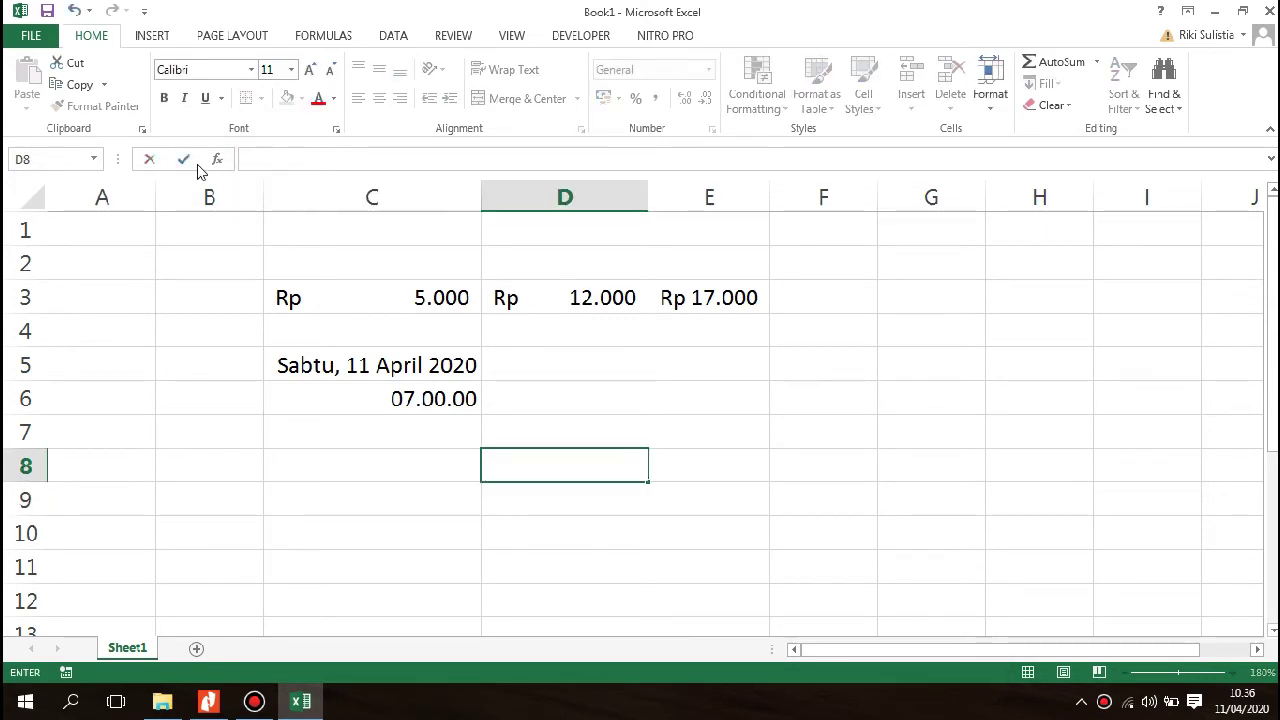
pyautogui.press('Up')
pyautogui.press('Up')
pyautogui.press('Down')
pyautogui.press('Down')
# Enter 70% in cell C7.
pyautogui.press('Left')
pyautogui.press('Up')
pyautogui.press('Down')
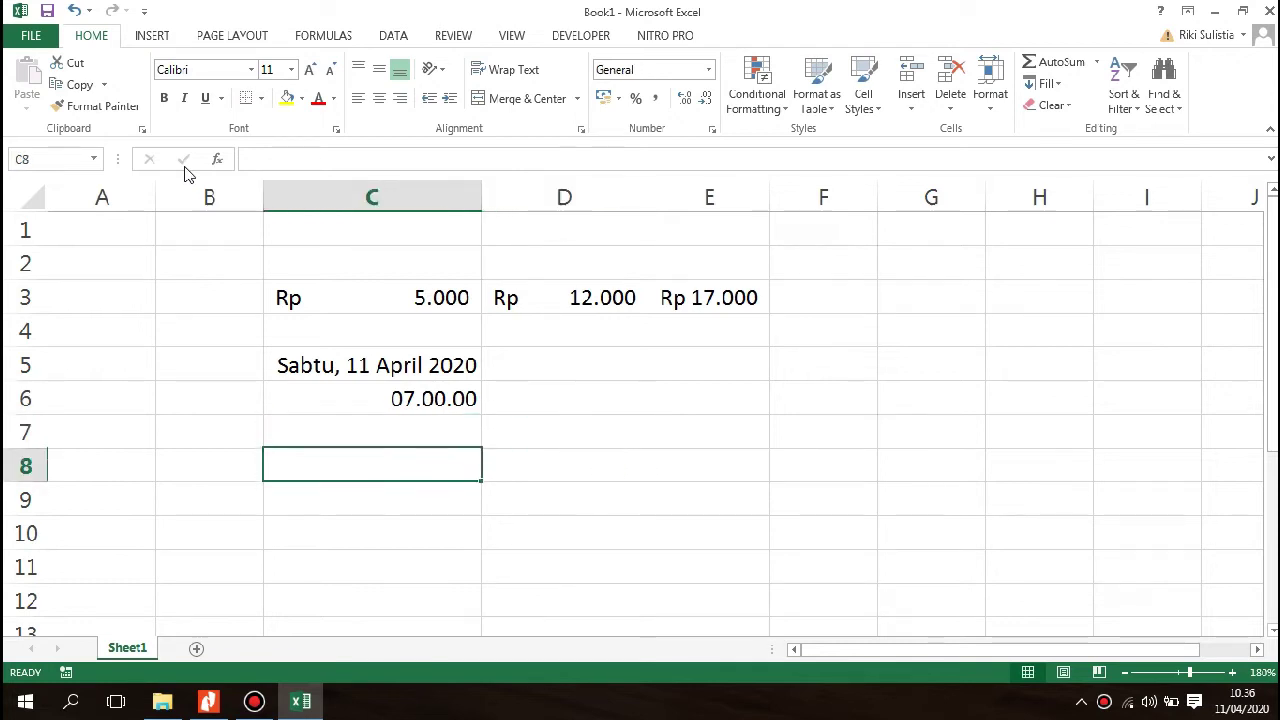
pyautogui.press('Up')
pyautogui.write('70')
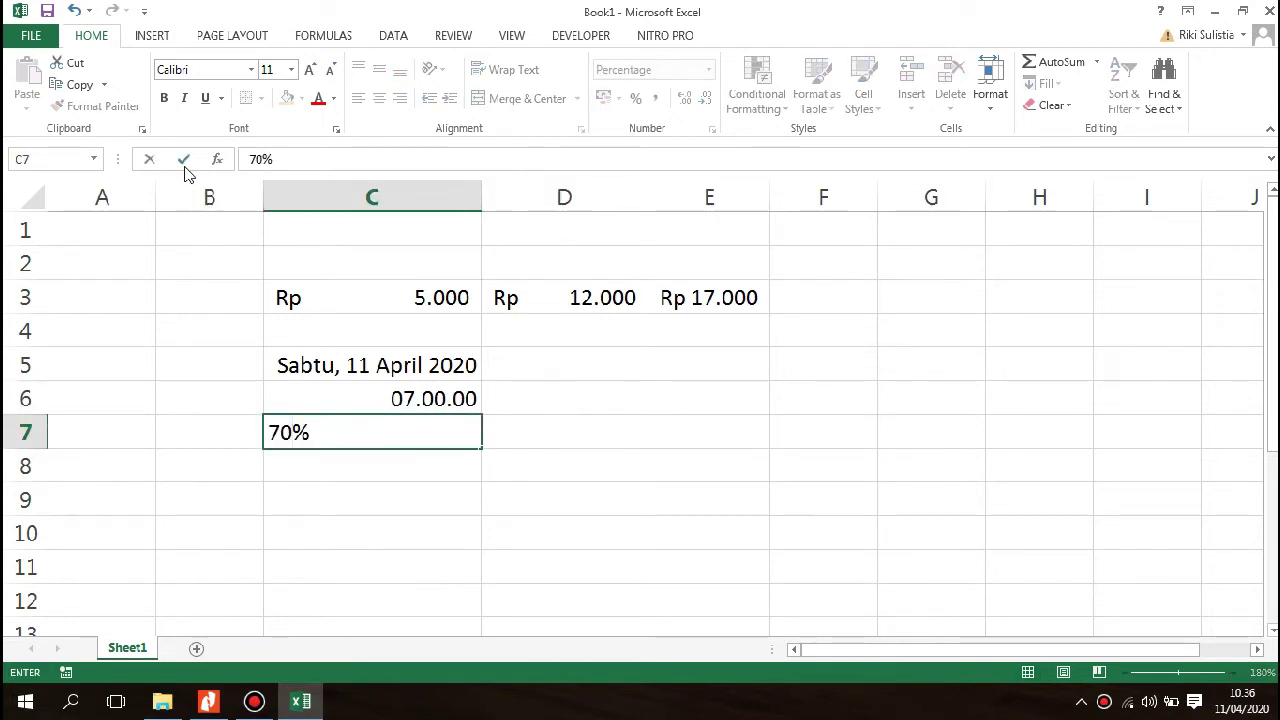
pyautogui.press('Return')
pyautogui.click(441, 438)
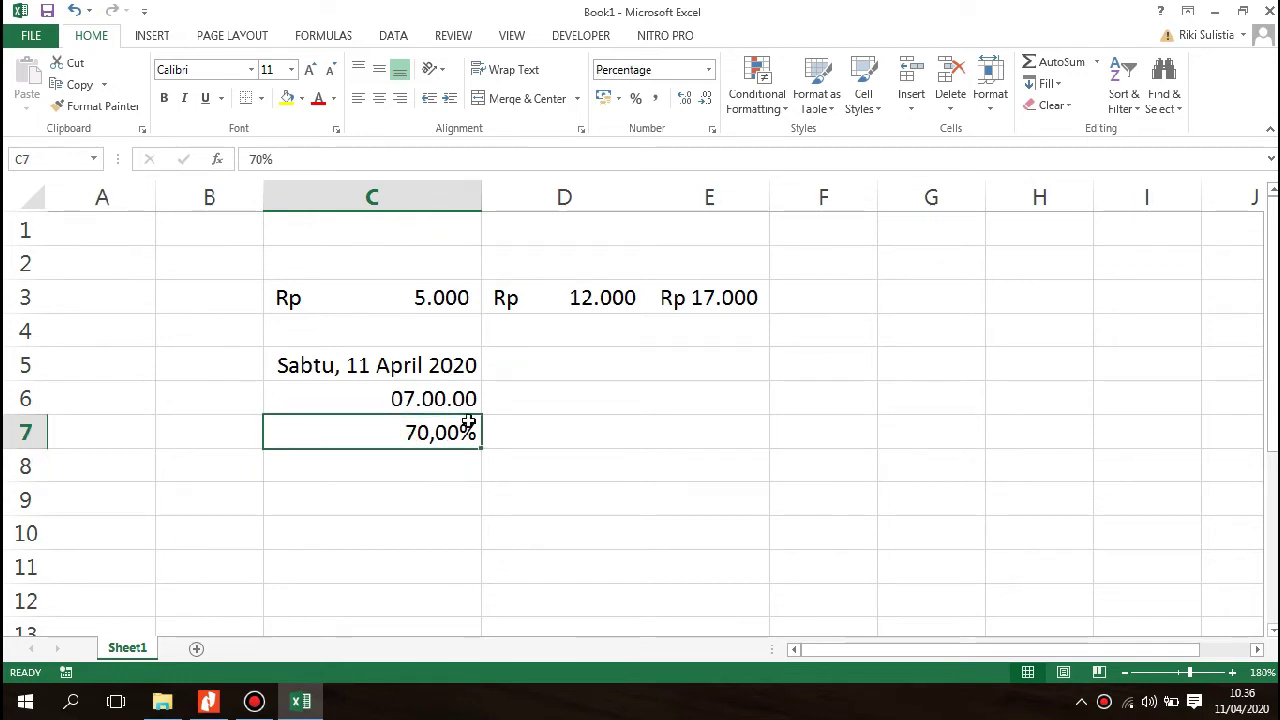
pyautogui.press('F2')
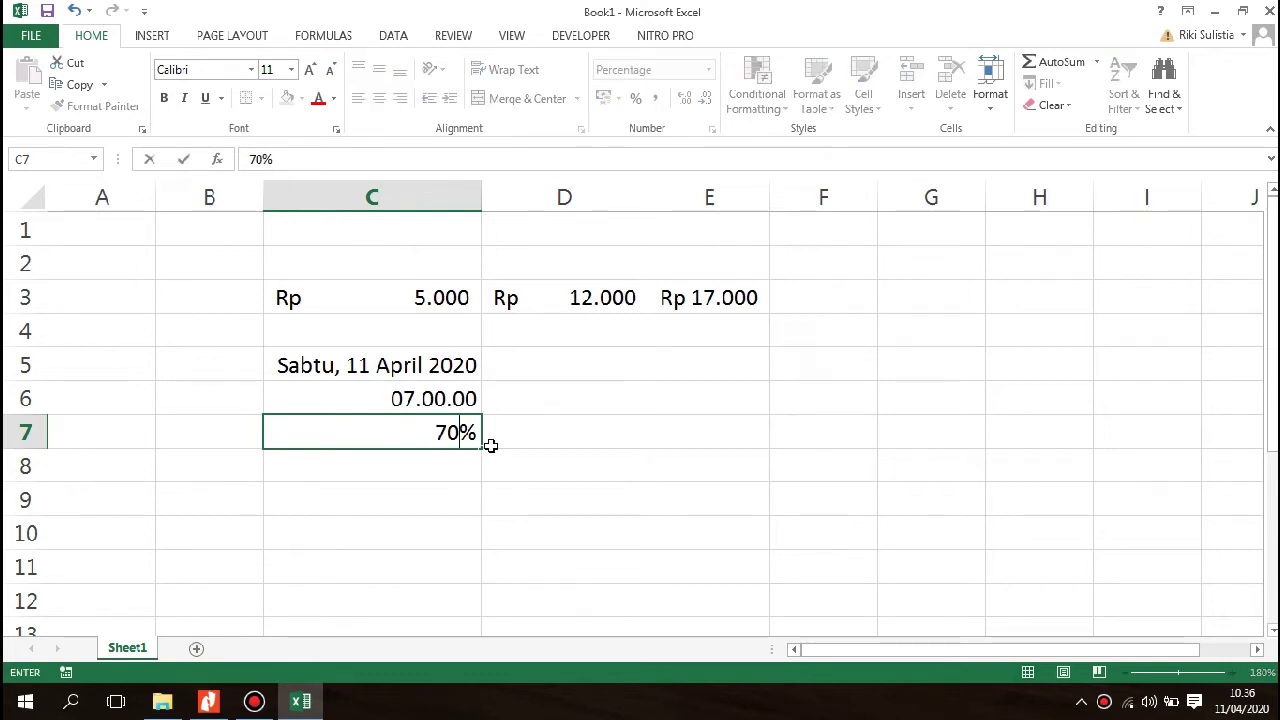
pyautogui.press('Return')
pyautogui.press('Up')
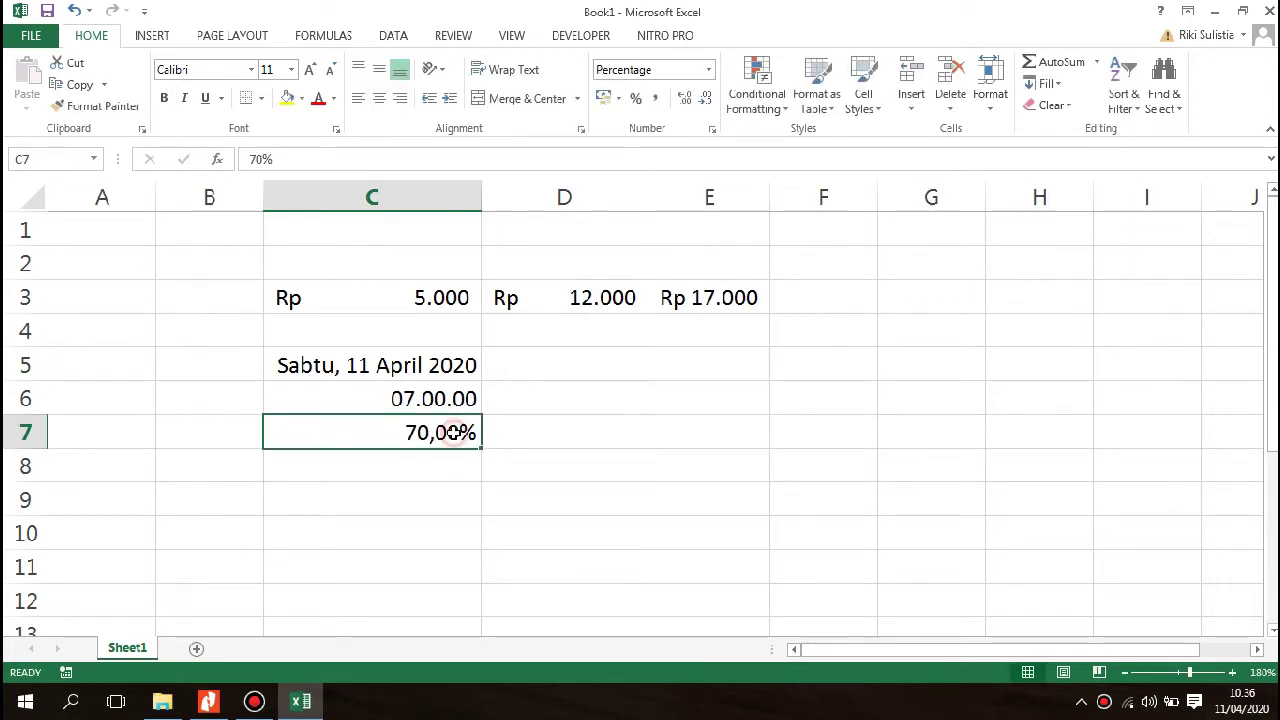
# Clear the percentage from cell C7 and undo the deletion.
pyautogui.press('Delete')
pyautogui.press('Return')
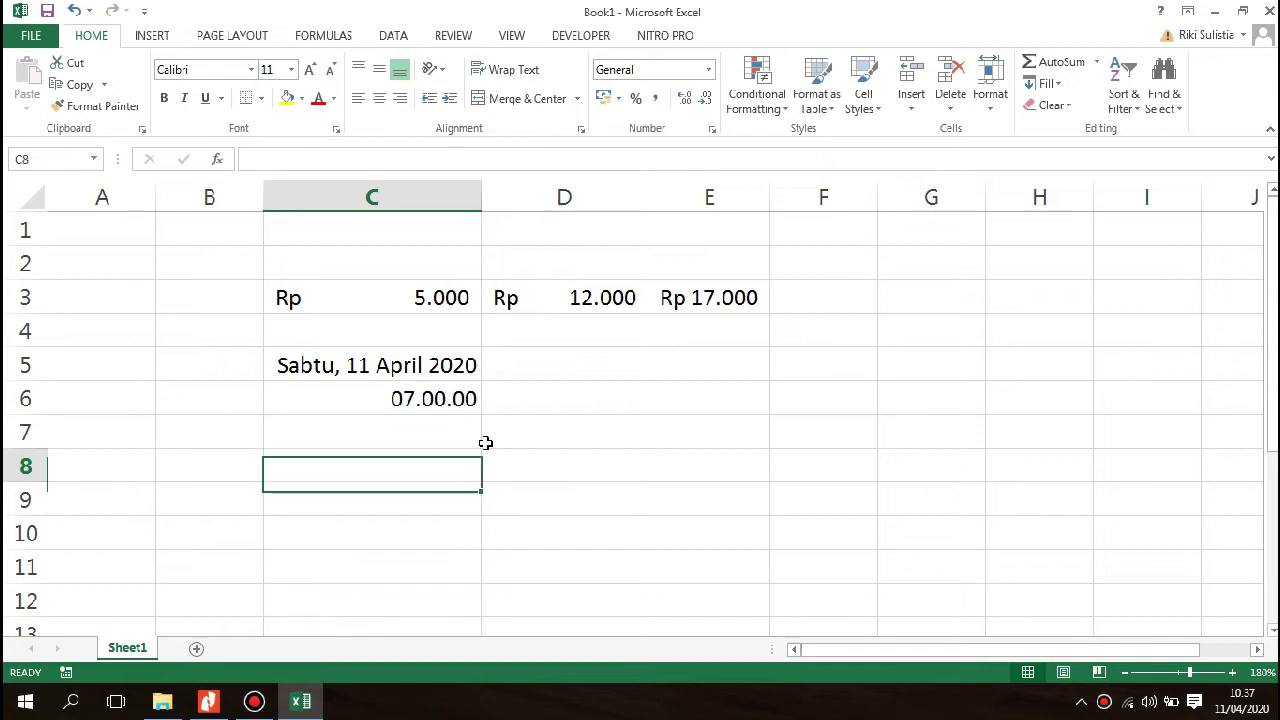
pyautogui.hotkey('ctrl', 'z')
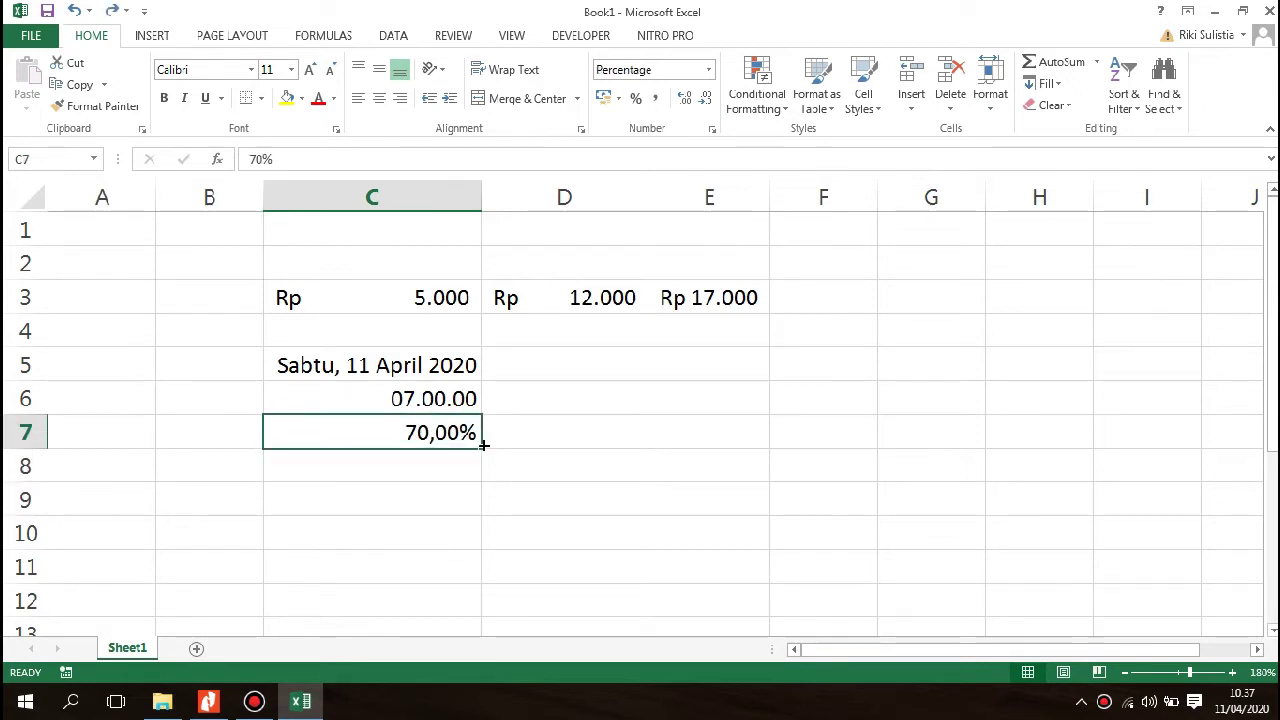
# Replace the value in cell C7 with 0,7%.
pyautogui.write('0,7')
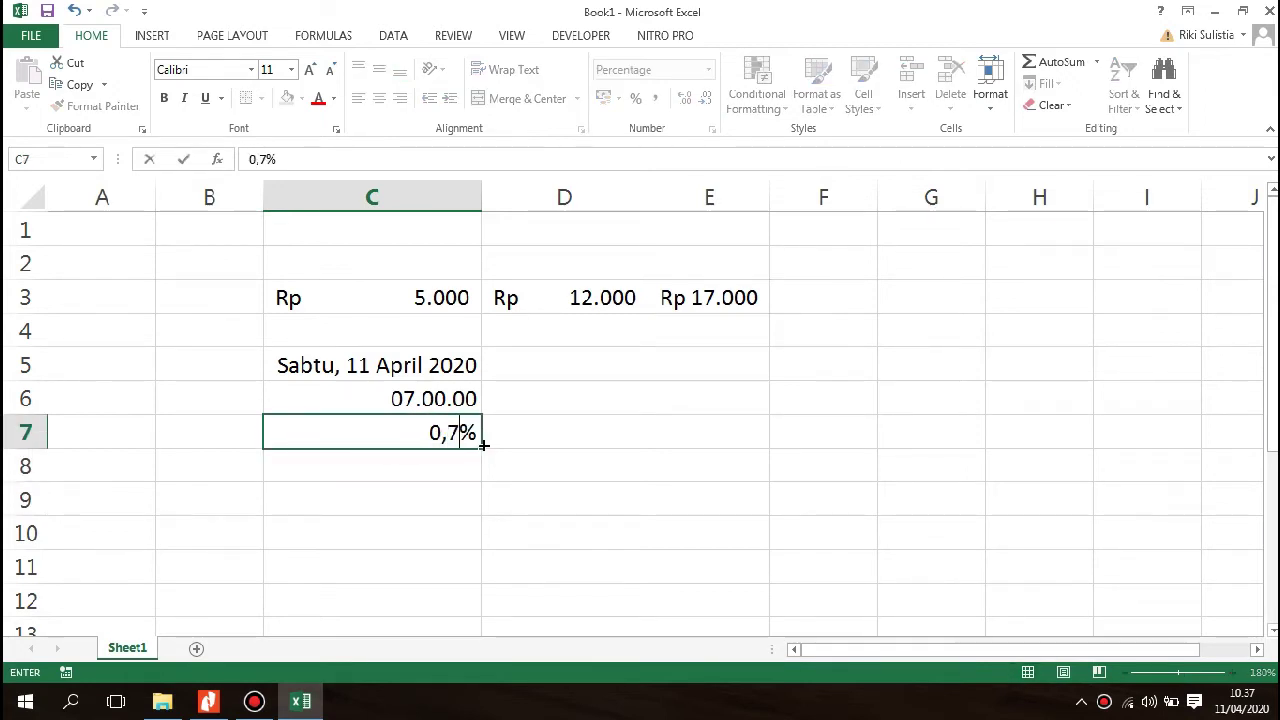
pyautogui.press('Return')
pyautogui.press('Up')
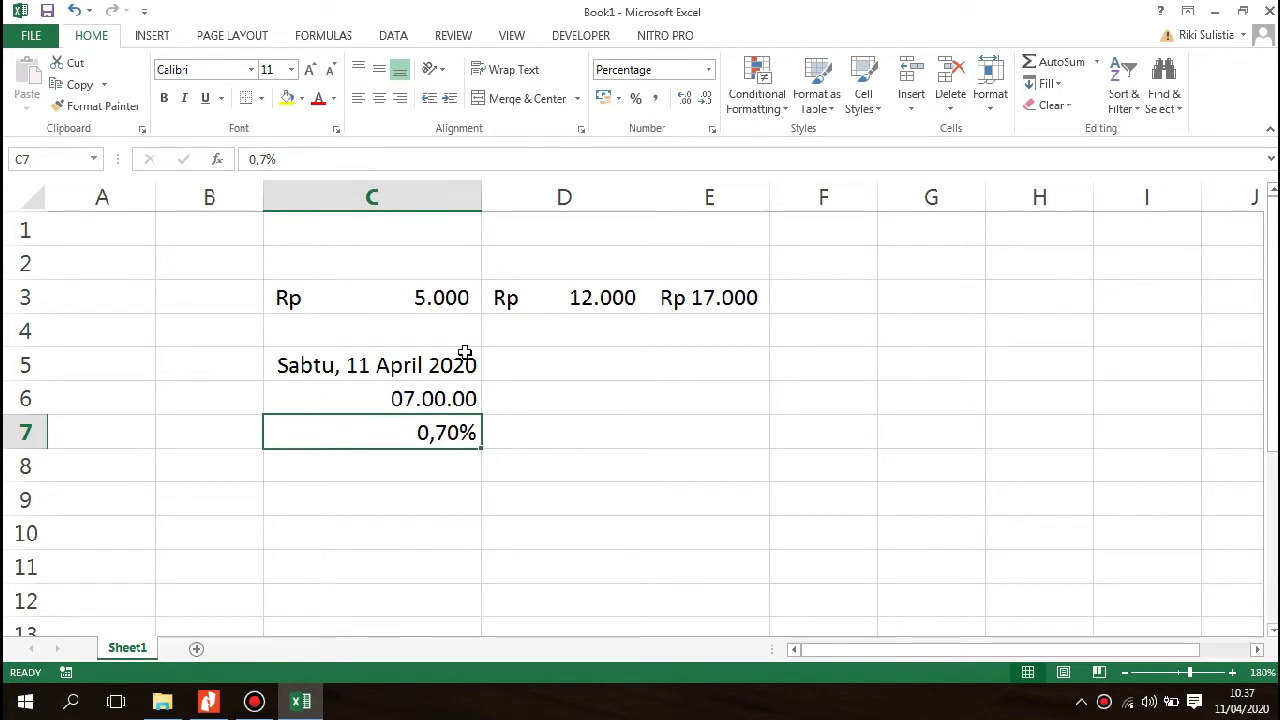
# Format cell C7 as Number and enter 0,7 in it.
pyautogui.click(708, 69)
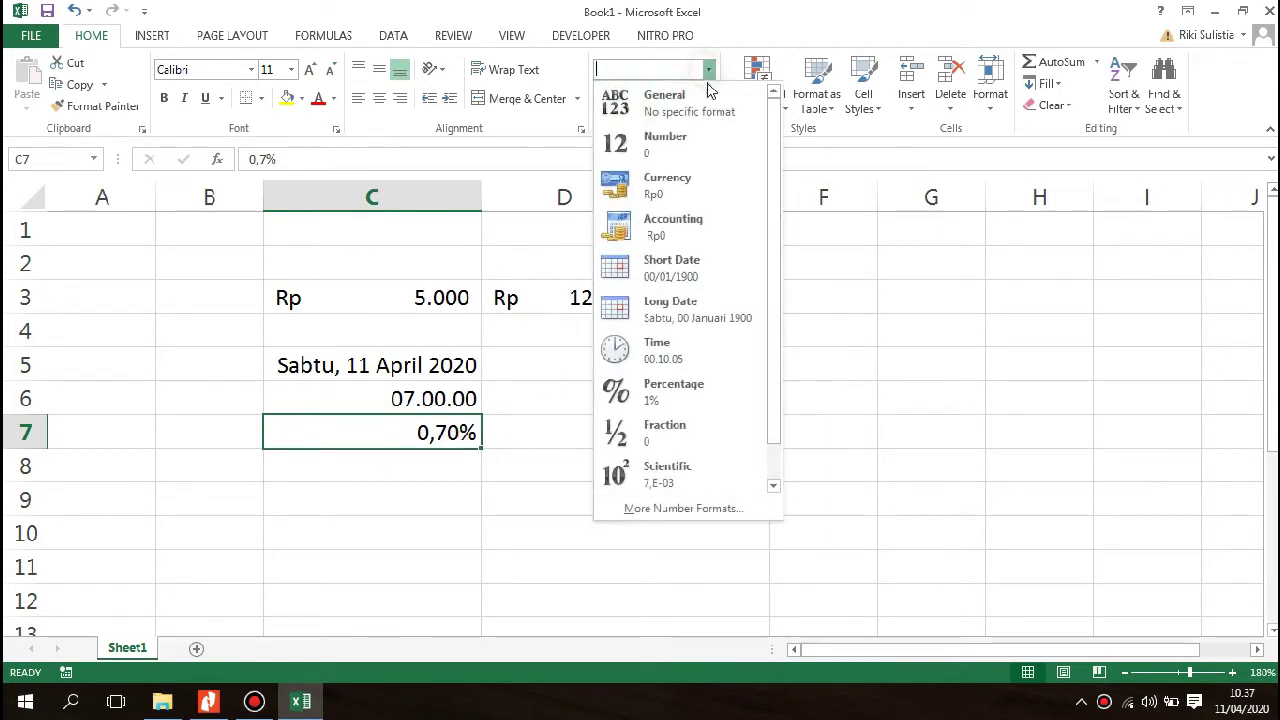
pyautogui.click(680, 130)
pyautogui.write('0,7')
pyautogui.hotkey('ctrl', 'Return')
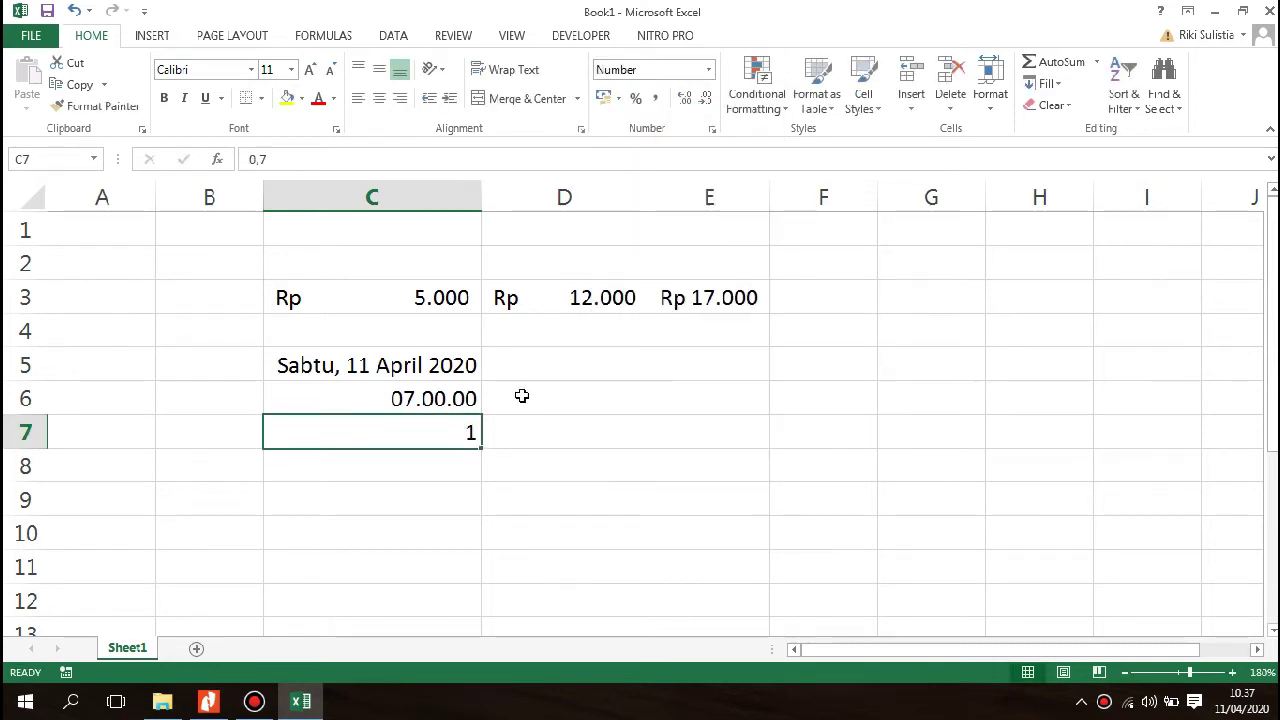
# Inspect the stored value of cell C7 and change the cell's number format to General.
pyautogui.click(272, 160)
pyautogui.moveTo(250, 160); pyautogui.dragTo(649, 251)
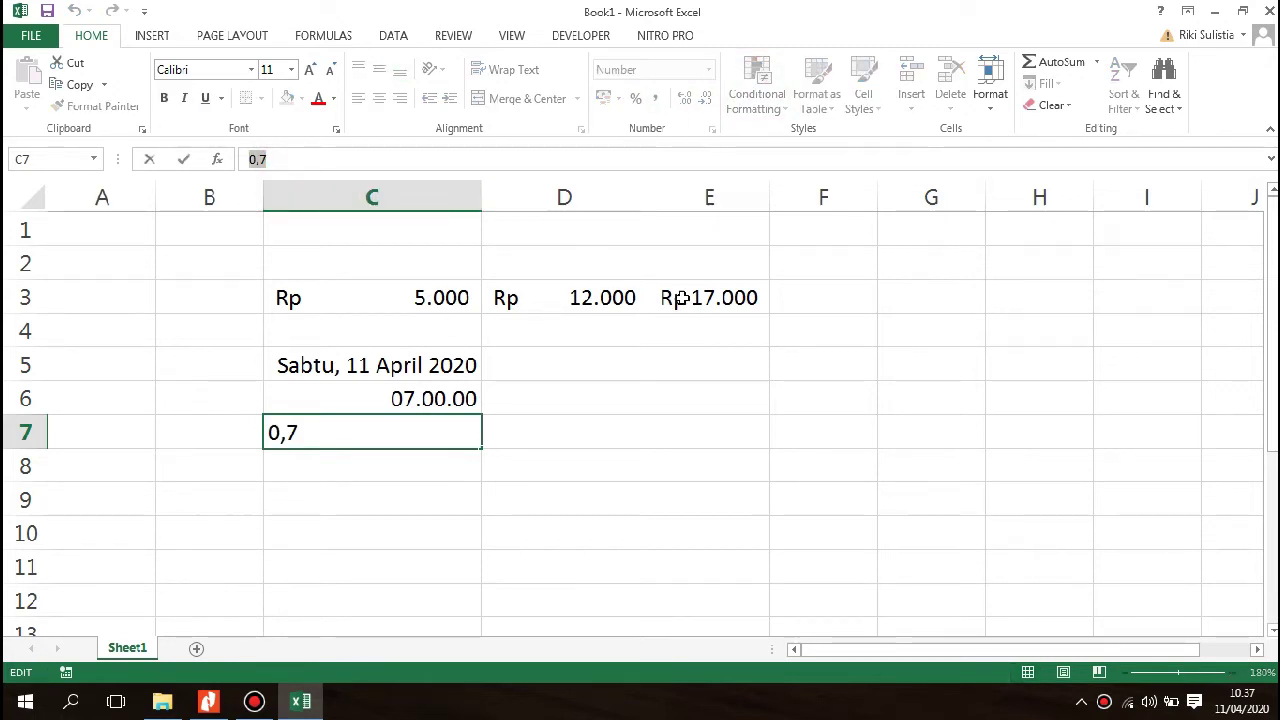
pyautogui.click(700, 398)
pyautogui.click(371, 401)
pyautogui.click(405, 432)
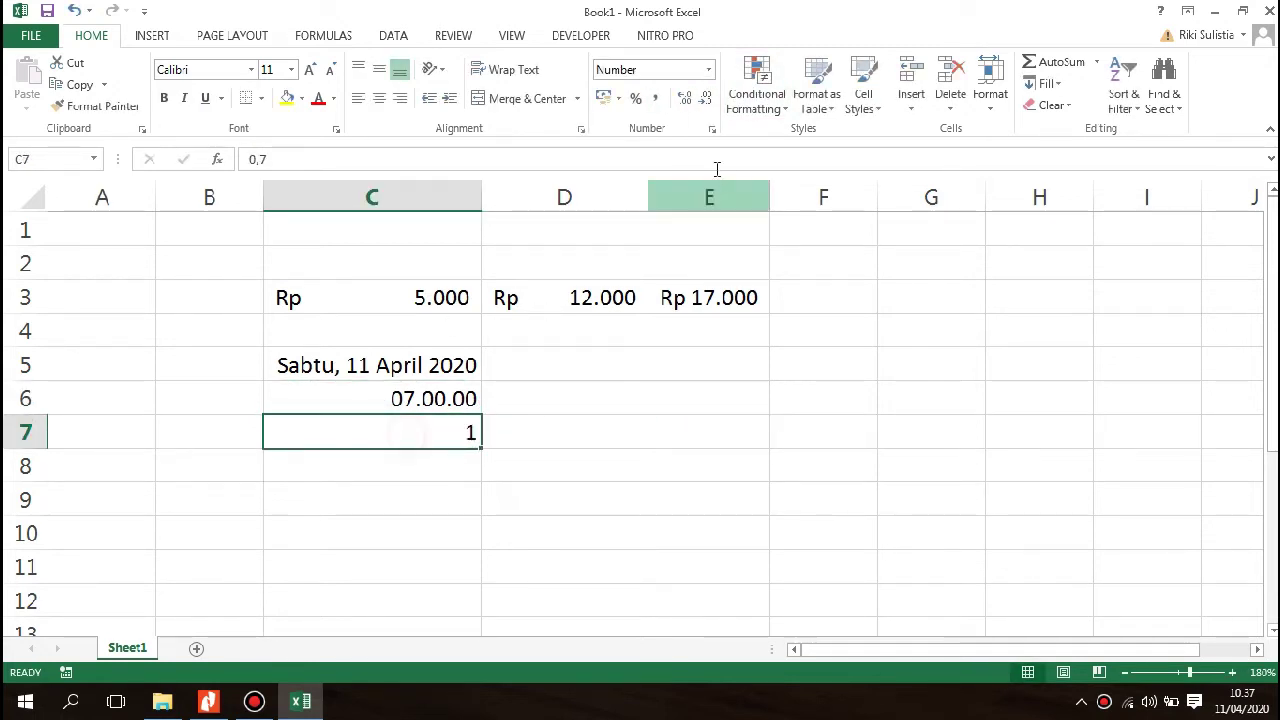
pyautogui.click(708, 69)
pyautogui.click(690, 105)
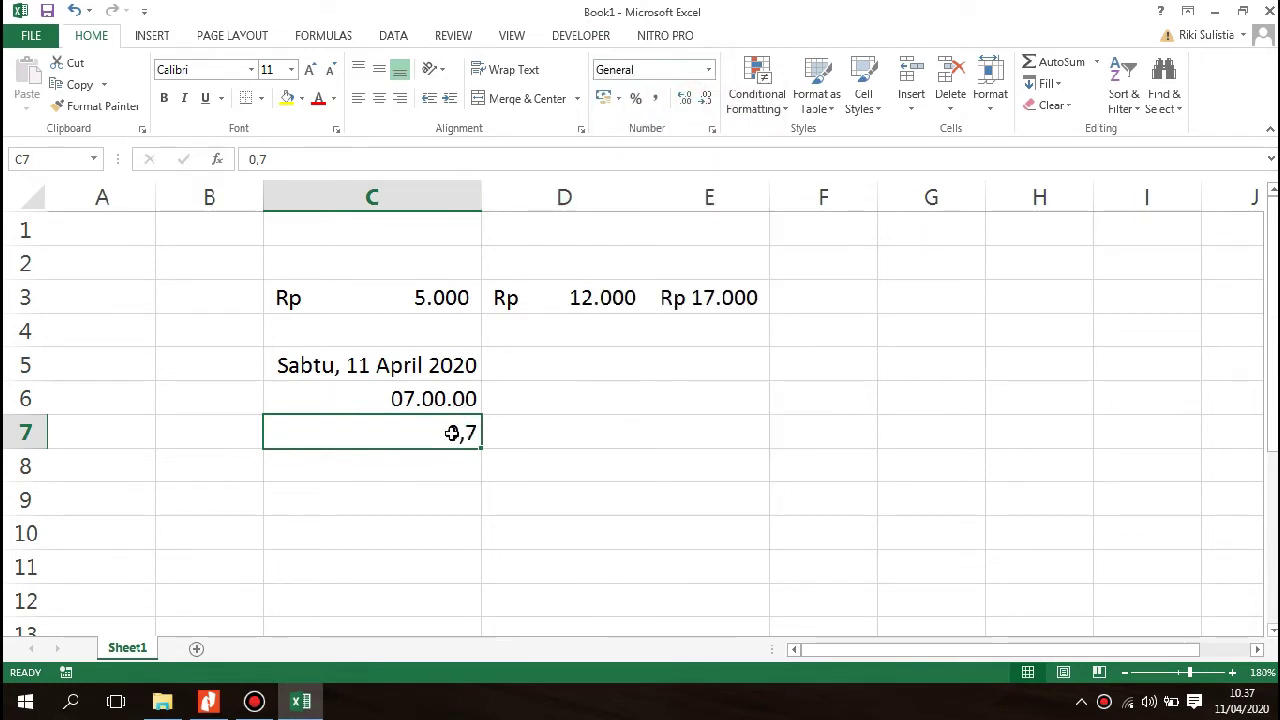
# Switch cell C7 to the Number format and back to General.
pyautogui.click(708, 69)
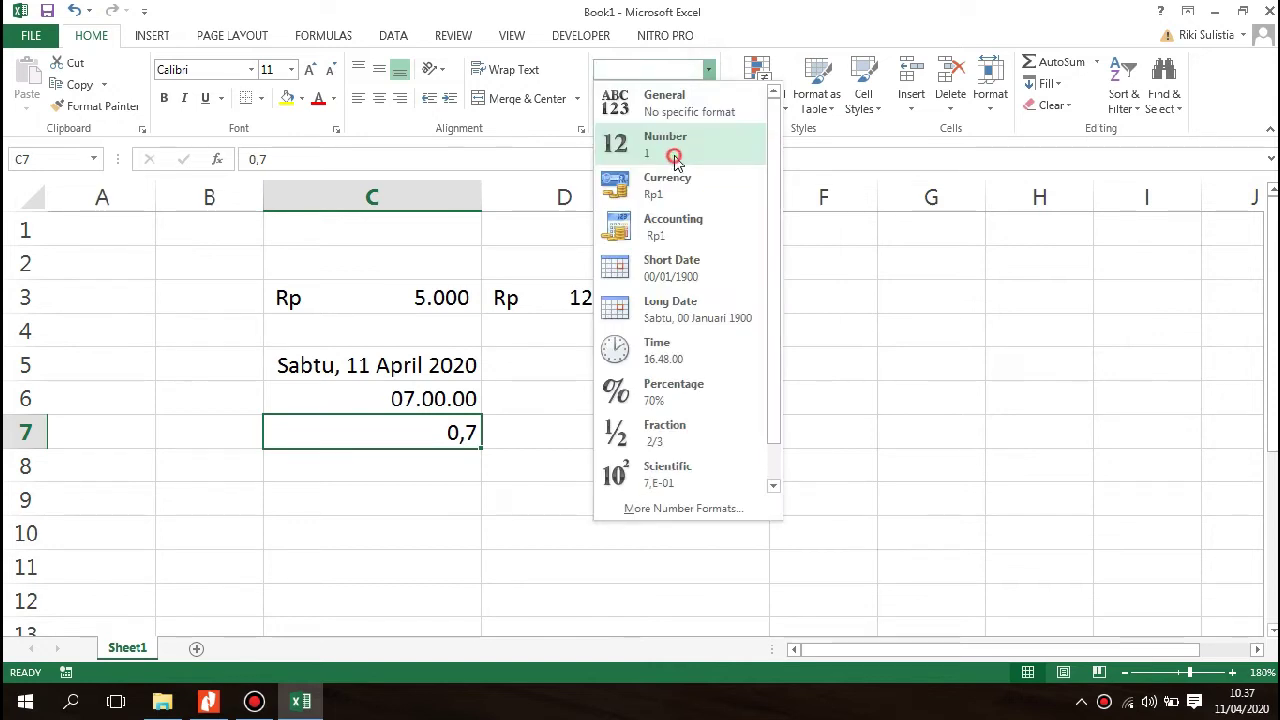
pyautogui.click(676, 158)
pyautogui.click(708, 69)
pyautogui.click(660, 100)
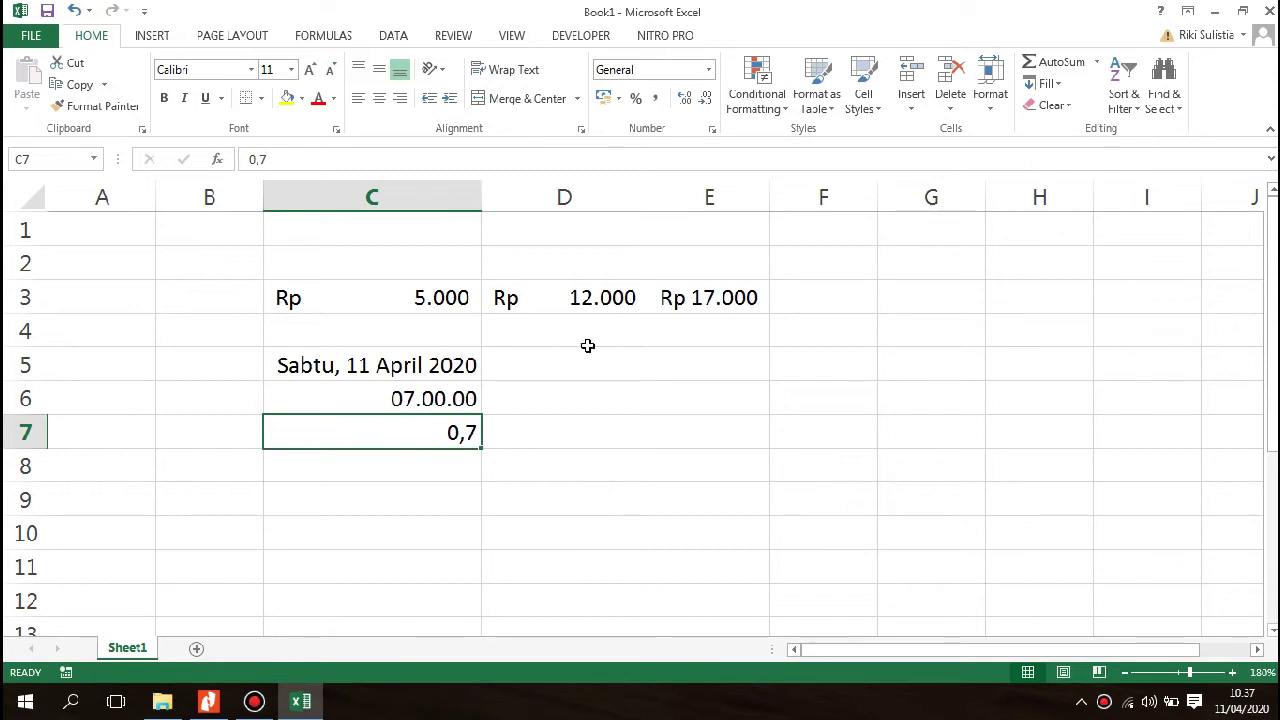
# Apply the Percentage format to cell C7.
pyautogui.click(708, 69)
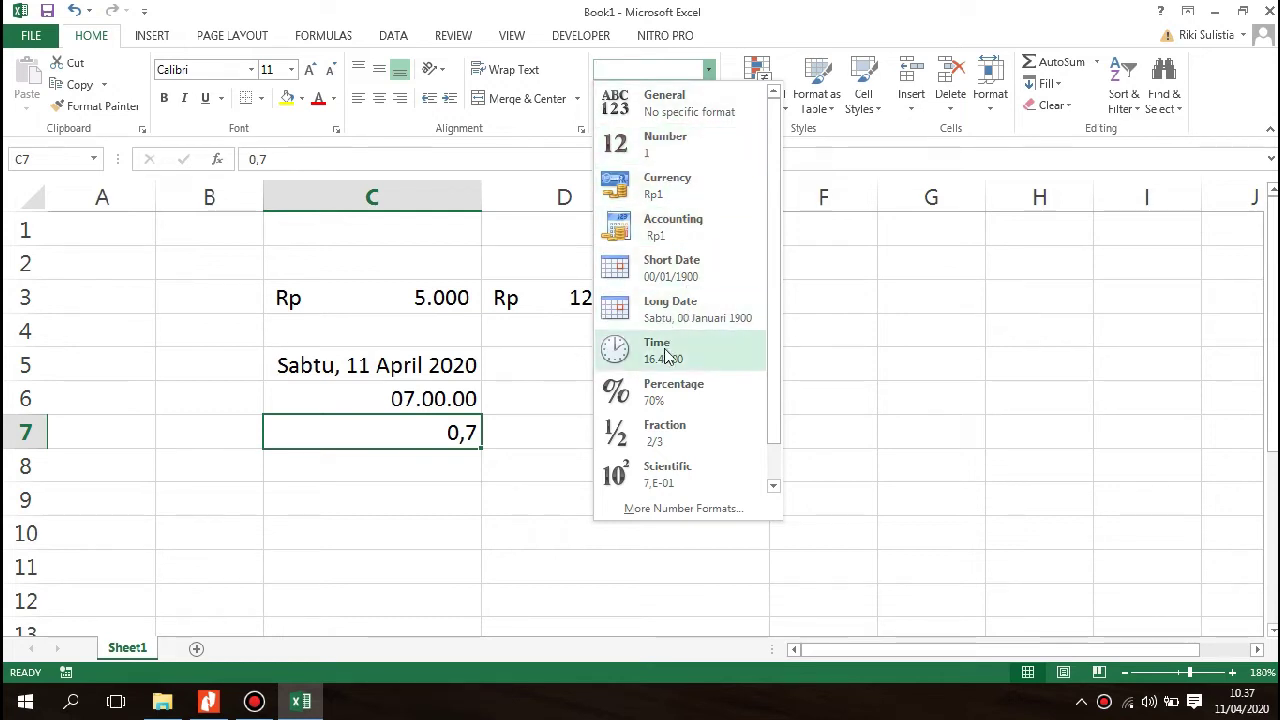
pyautogui.click(670, 392)
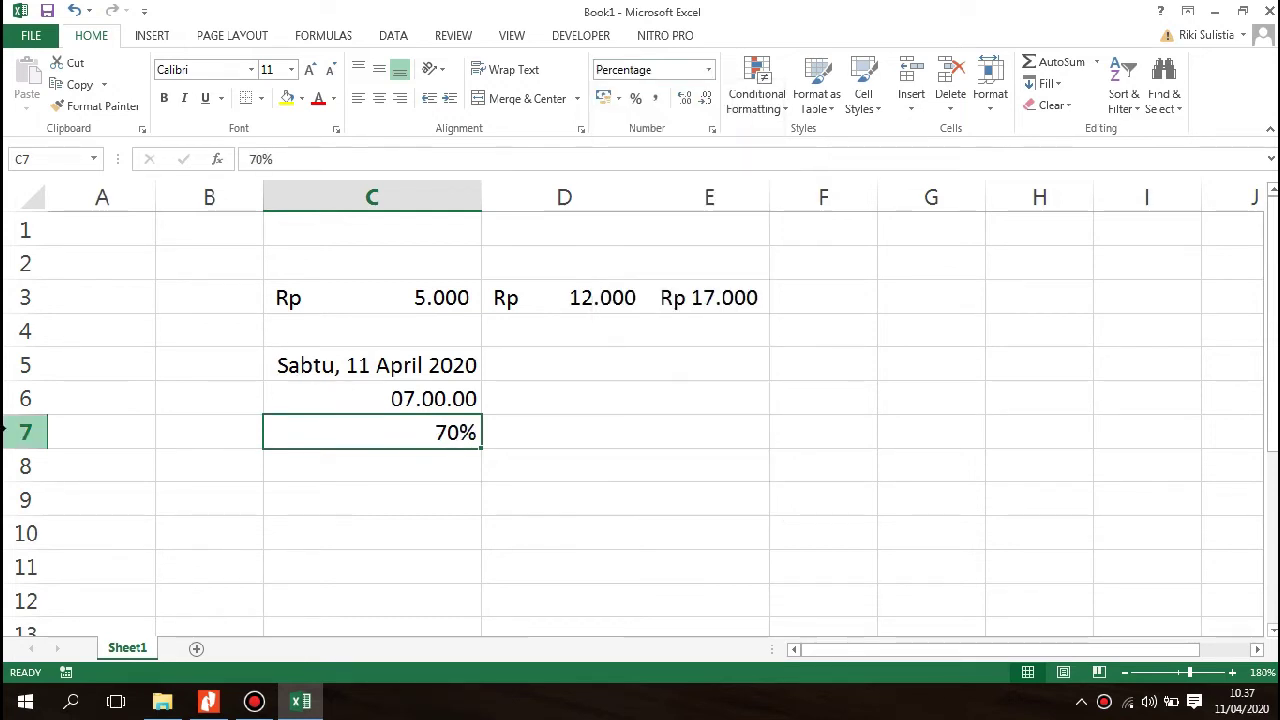
pyautogui.press('Return')
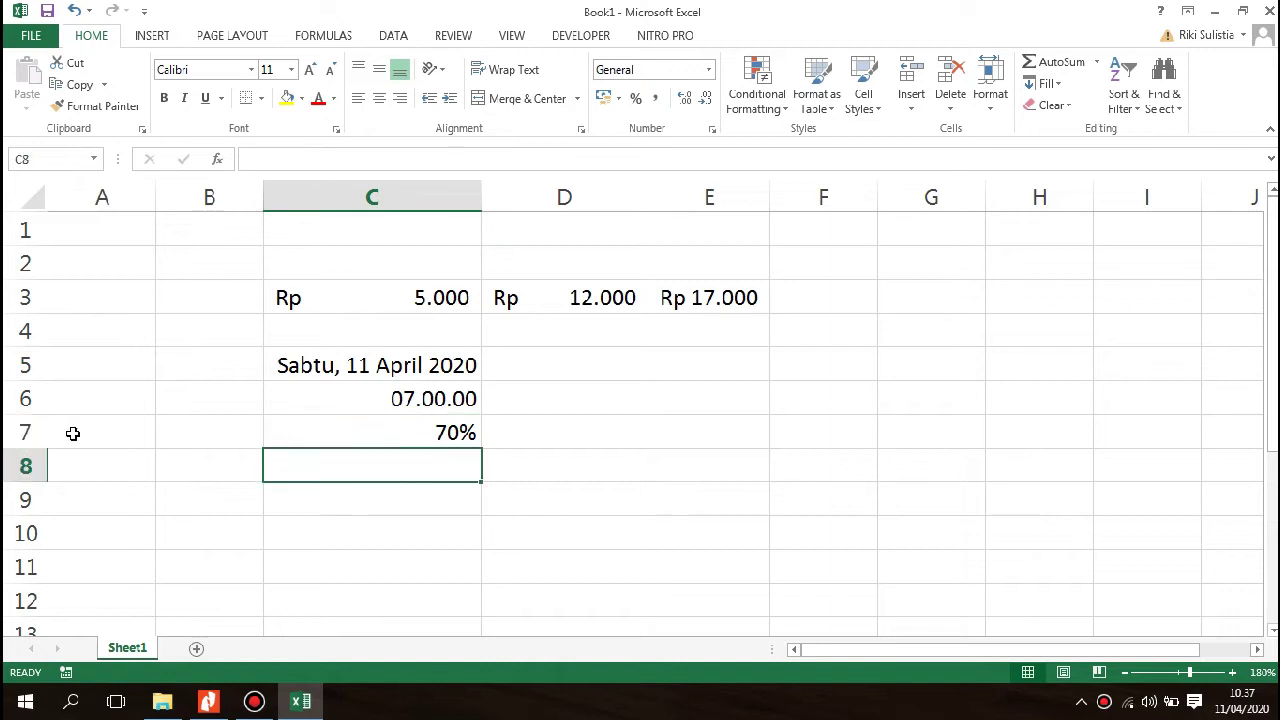
# Switch to BAB2.pdf in Nitro Pro and read the remaining number formats and the section on adding borders and frames.
pyautogui.click(224, 712)
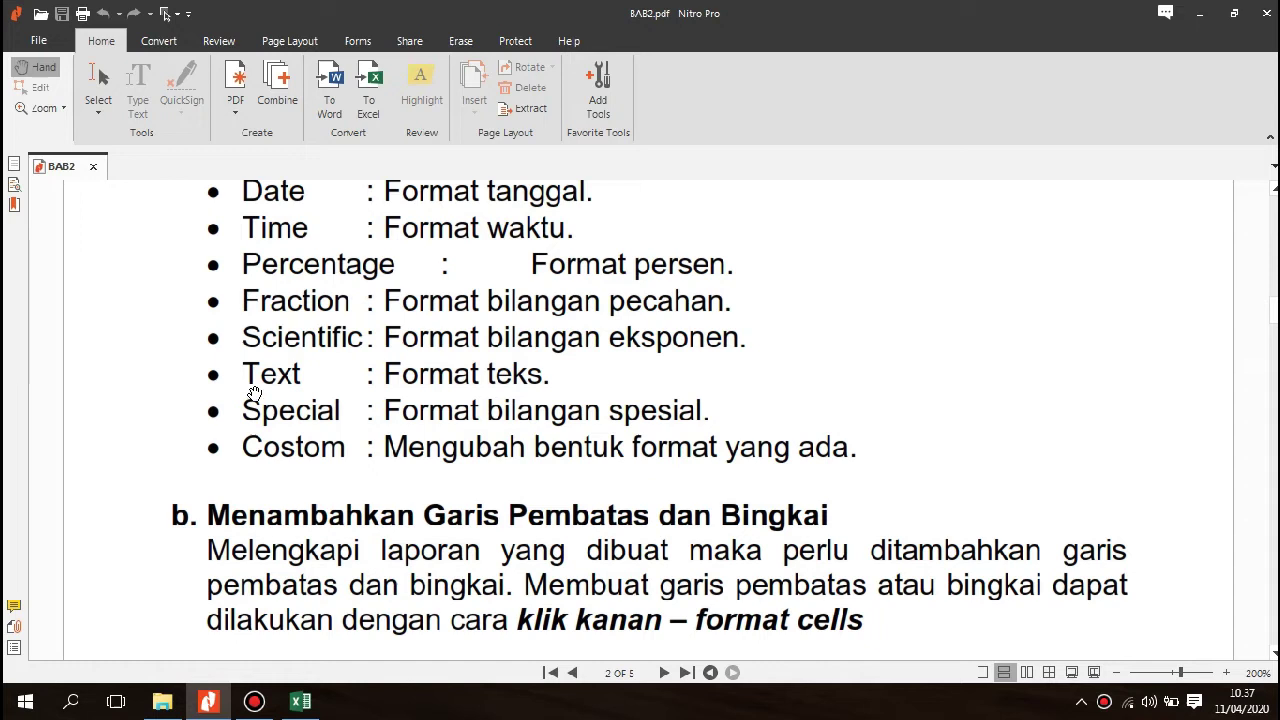
pyautogui.scroll(-1, 258, 383)
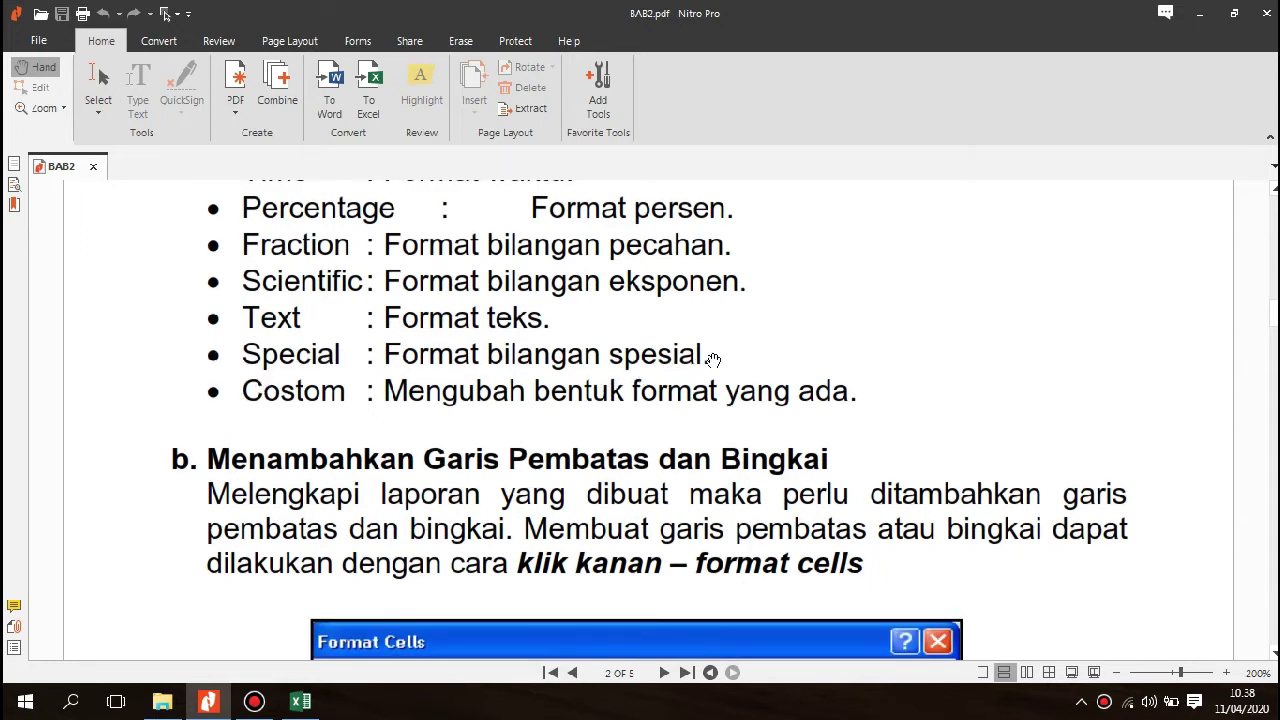
pyautogui.scroll(-1, 466, 380)
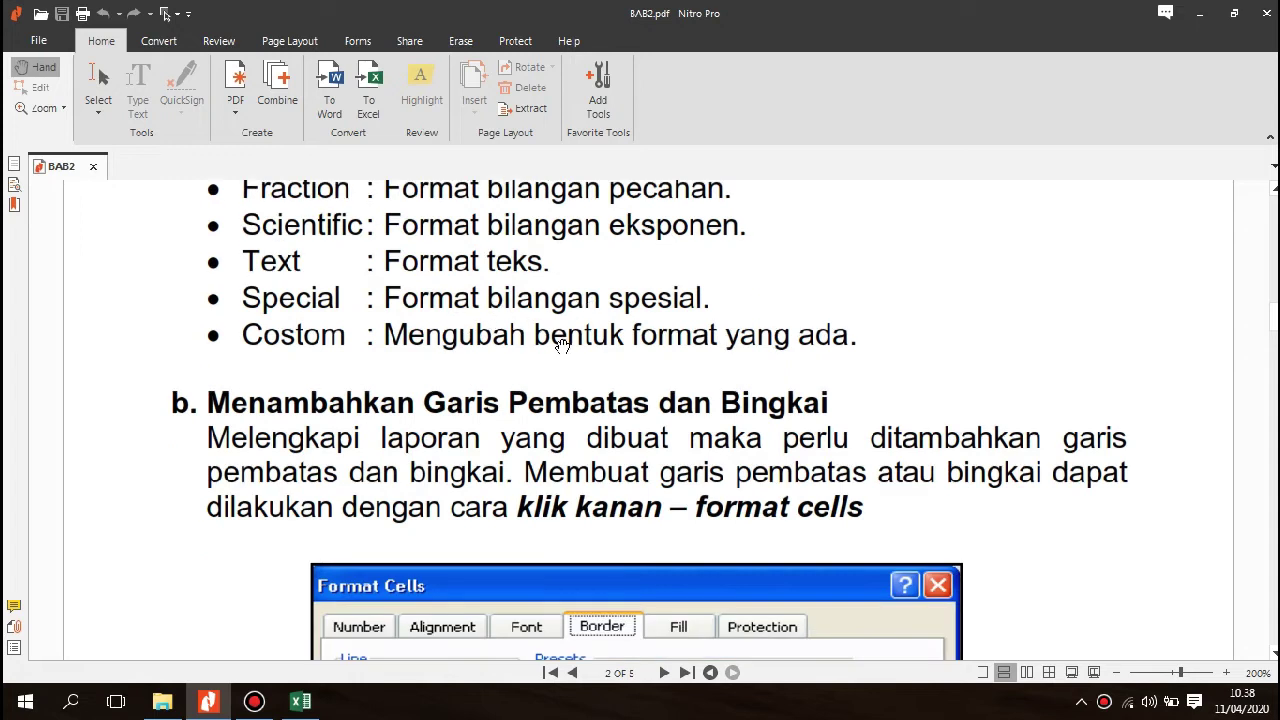
pyautogui.scroll(-5, 665, 352)
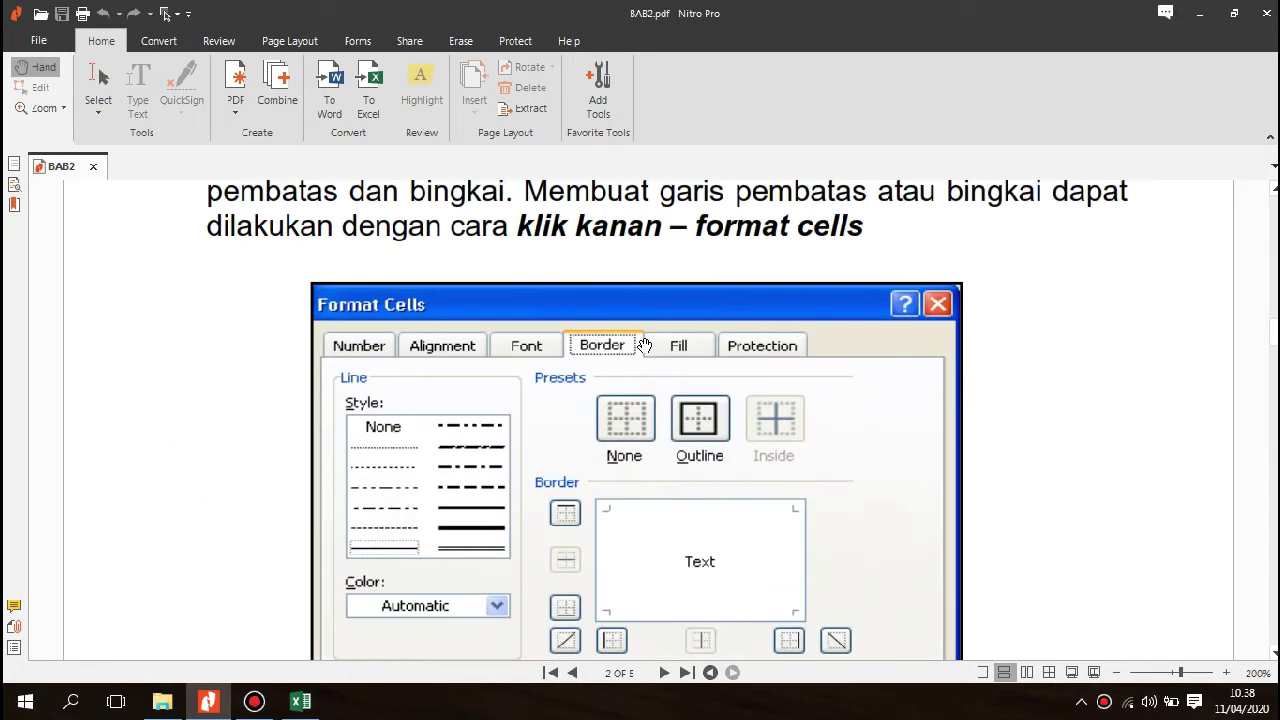
pyautogui.scroll(-1, 645, 345)
pyautogui.scroll(2, 537, 331)
pyautogui.scroll(1, 450, 312)
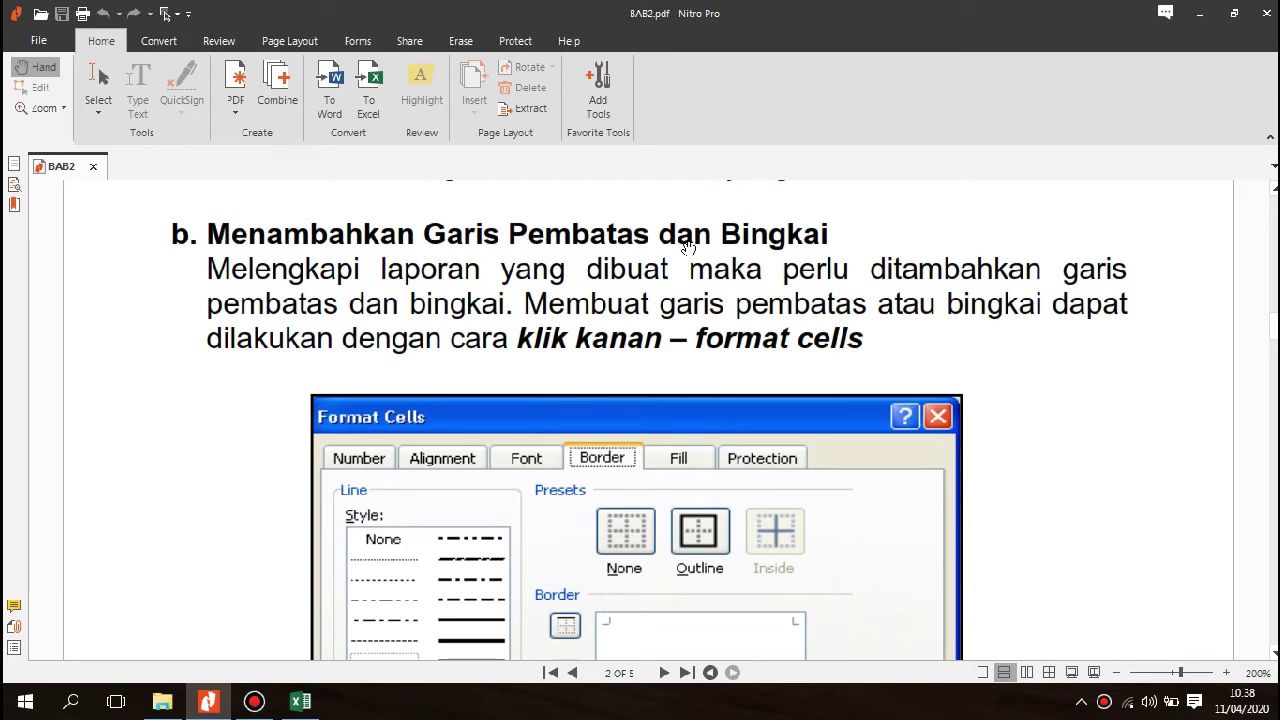
pyautogui.scroll(-1, 760, 306)
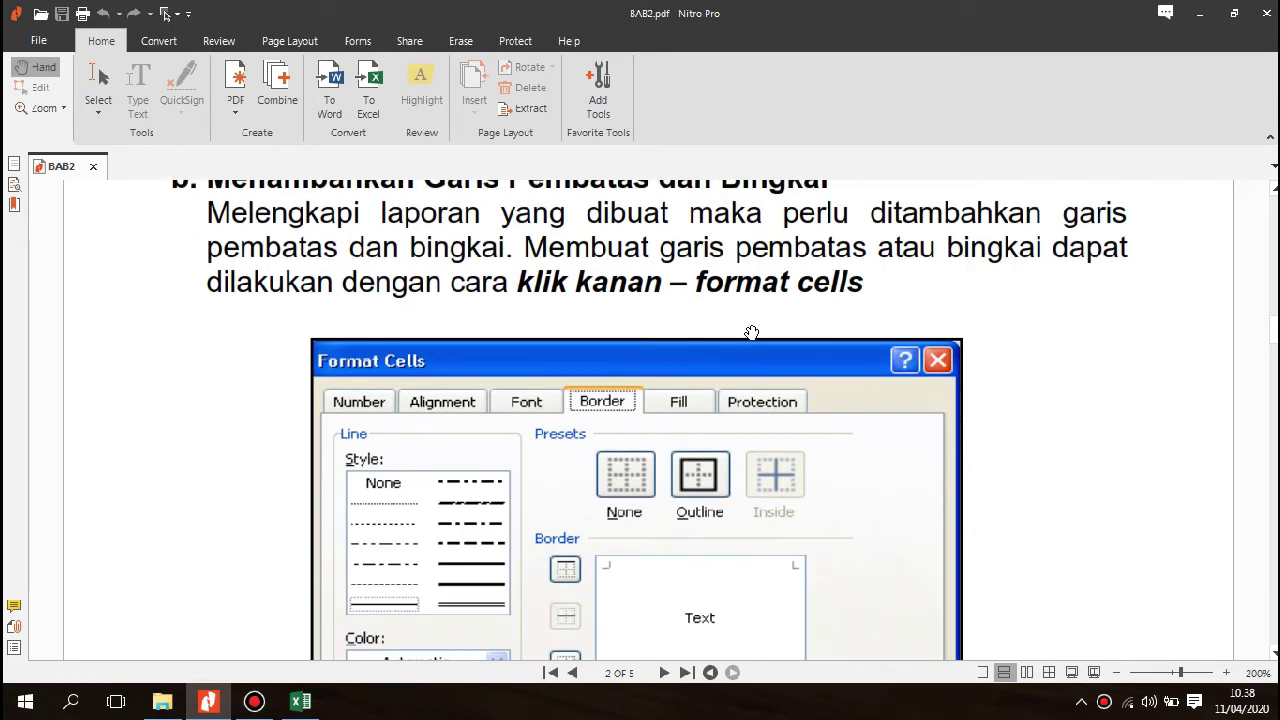
pyautogui.scroll(1, 722, 336)
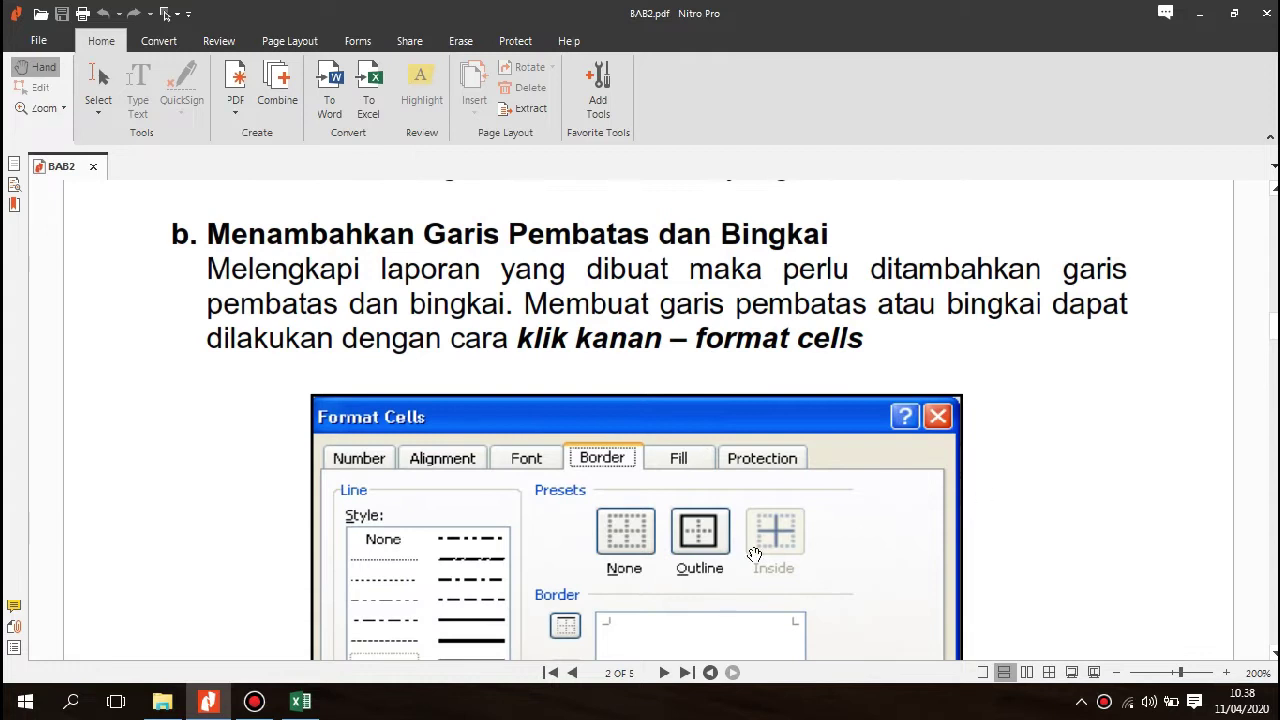
# Switch back to Excel, select cells C3:C7 and show the available border options.
pyautogui.click(300, 701)
pyautogui.click(417, 565)
pyautogui.click(515, 431)
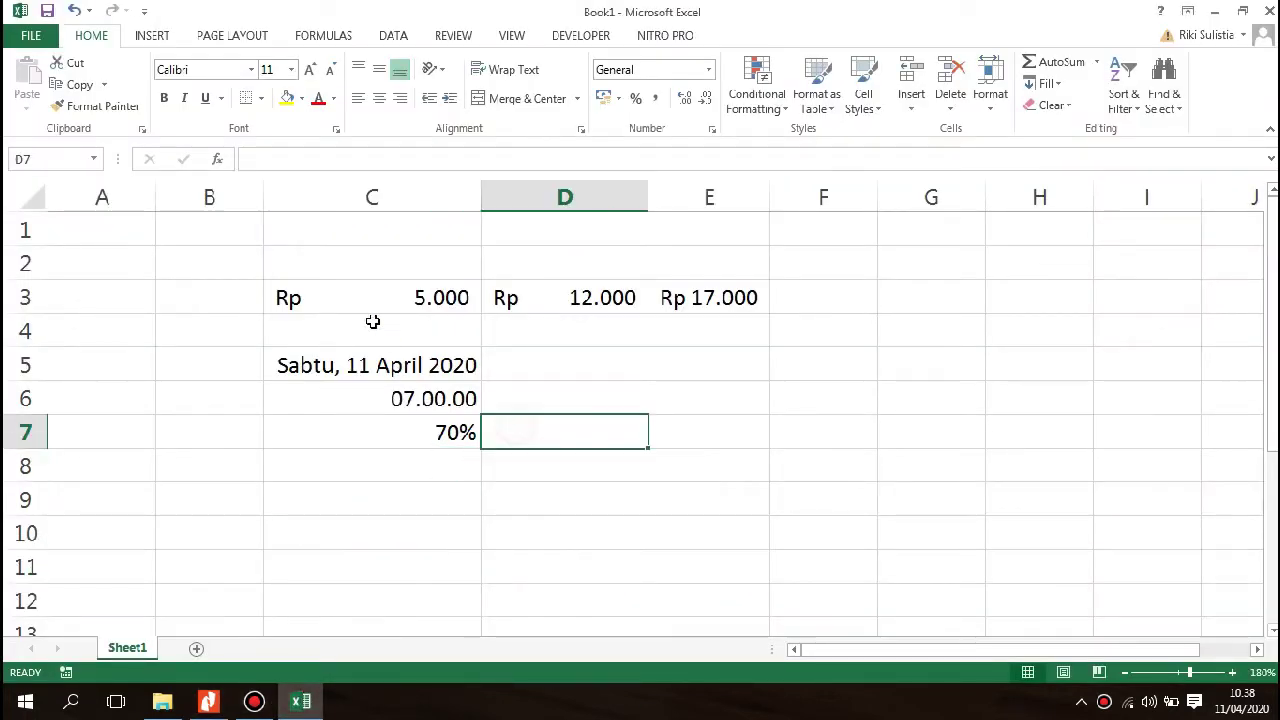
pyautogui.click(481, 404)
pyautogui.moveTo(334, 294); pyautogui.dragTo(440, 435)
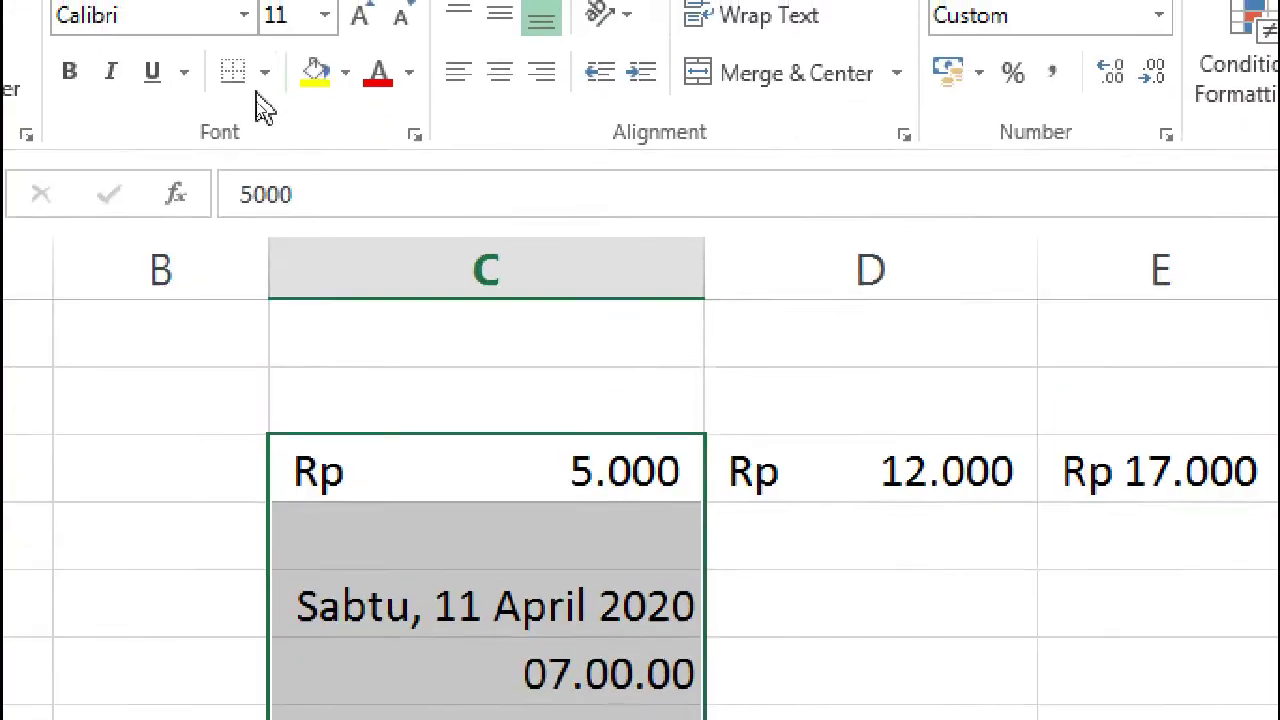
pyautogui.click(261, 100)
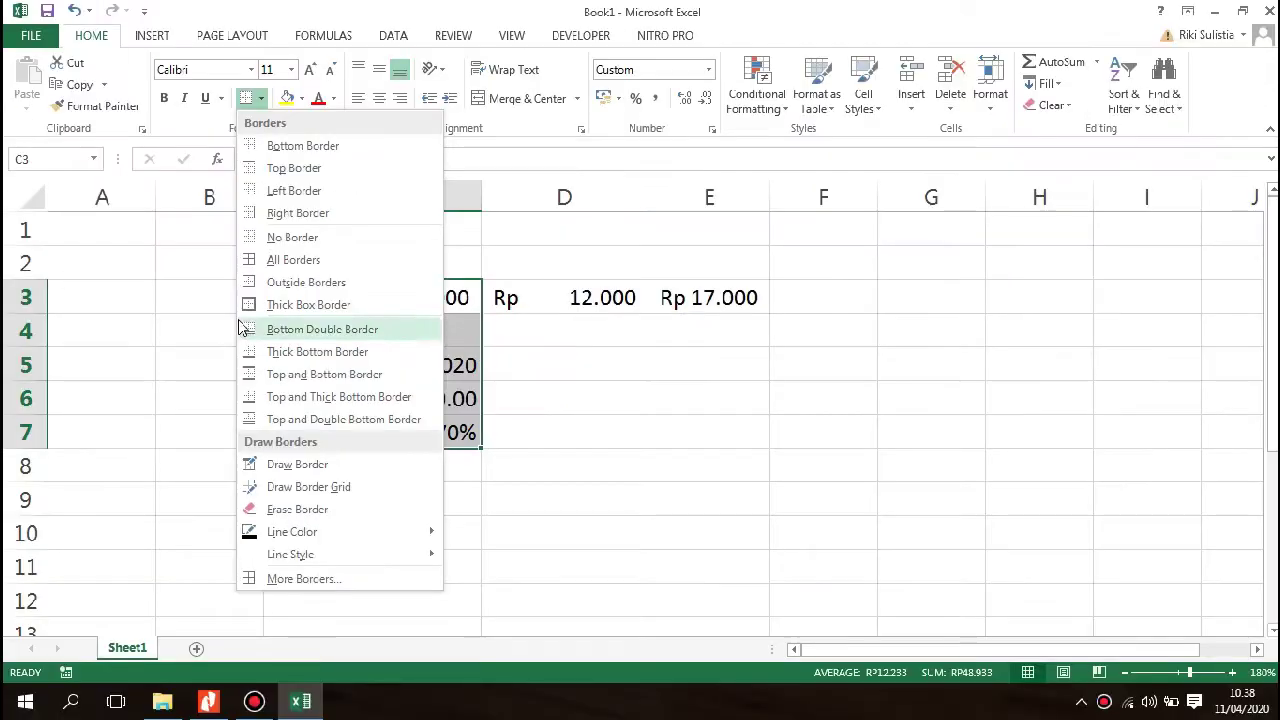
# Return to BAB2.pdf in Nitro Pro and read the border, style and color notes and the data alignment section.
pyautogui.click(208, 701)
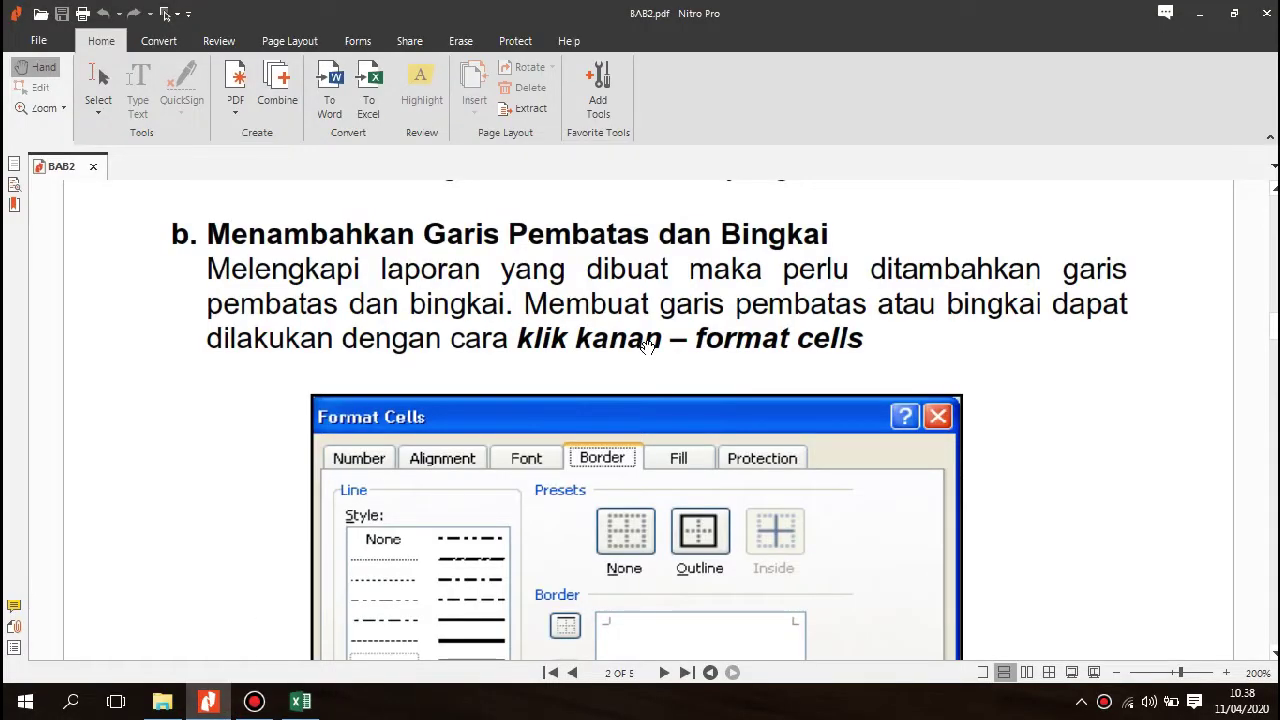
pyautogui.scroll(-2, 650, 350)
pyautogui.scroll(-3, 425, 333)
pyautogui.scroll(-5, 425, 333)
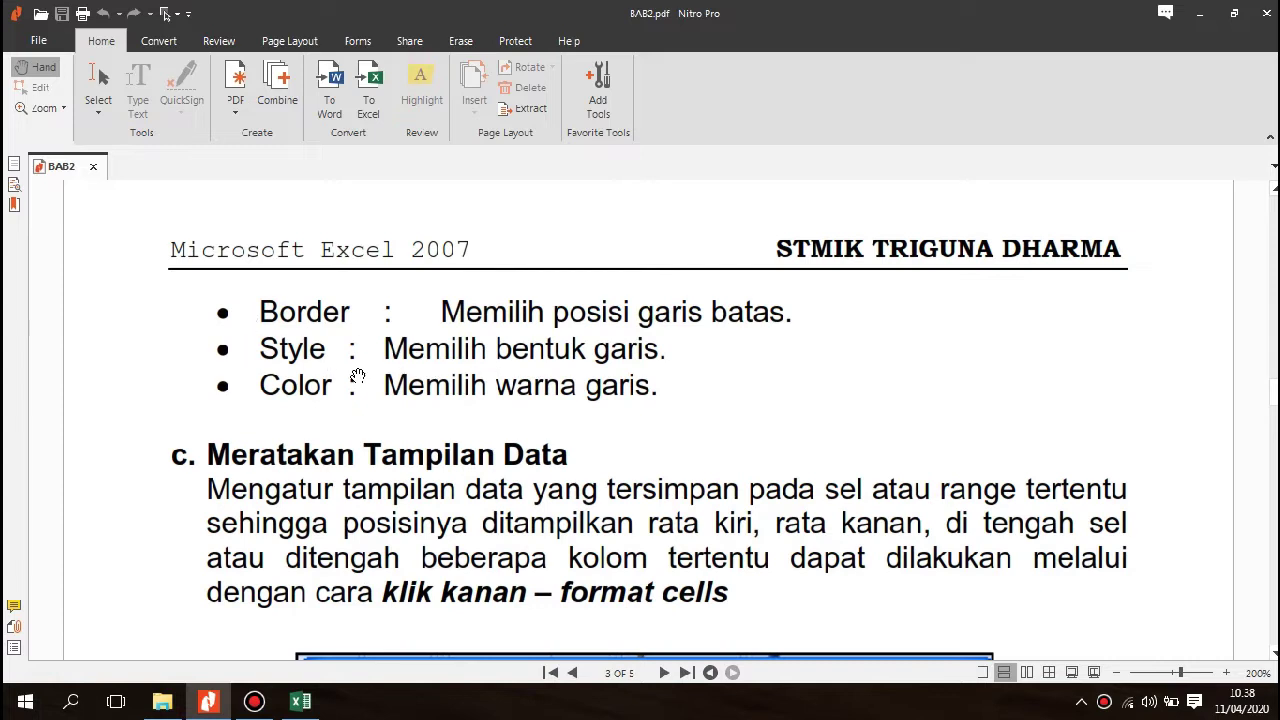
pyautogui.scroll(-1, 357, 376)
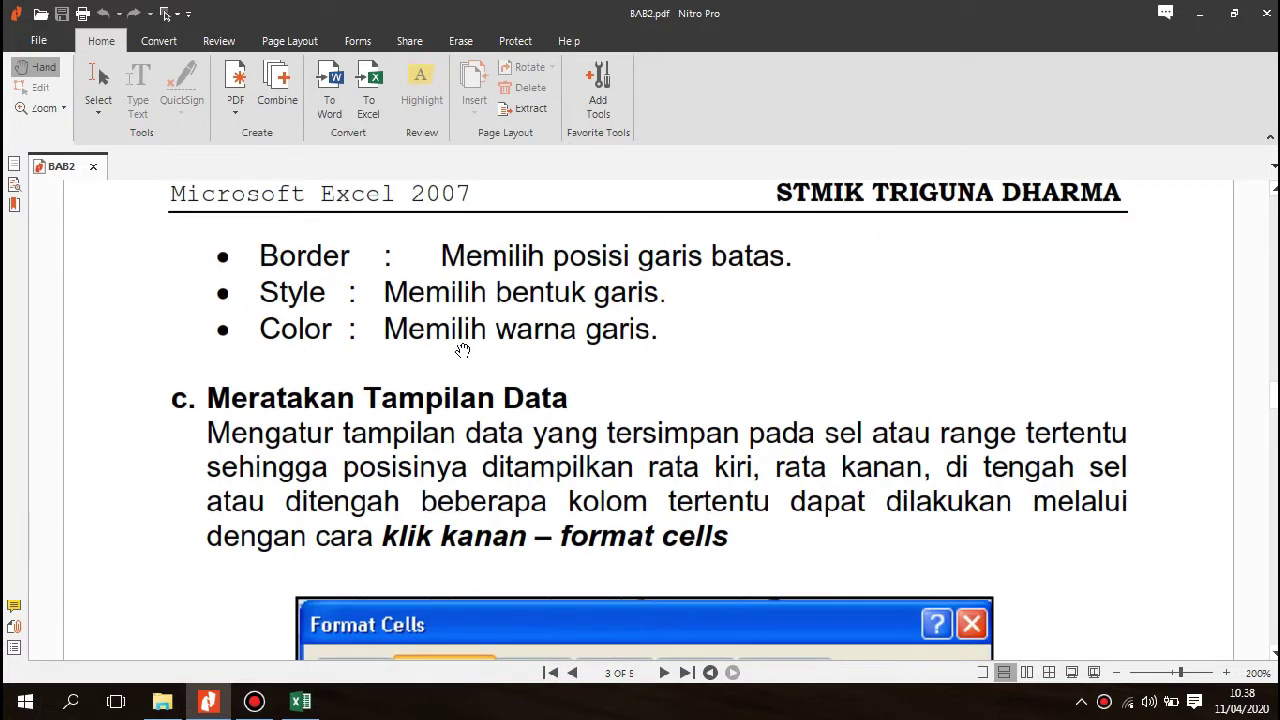
pyautogui.scroll(-10, 519, 346)
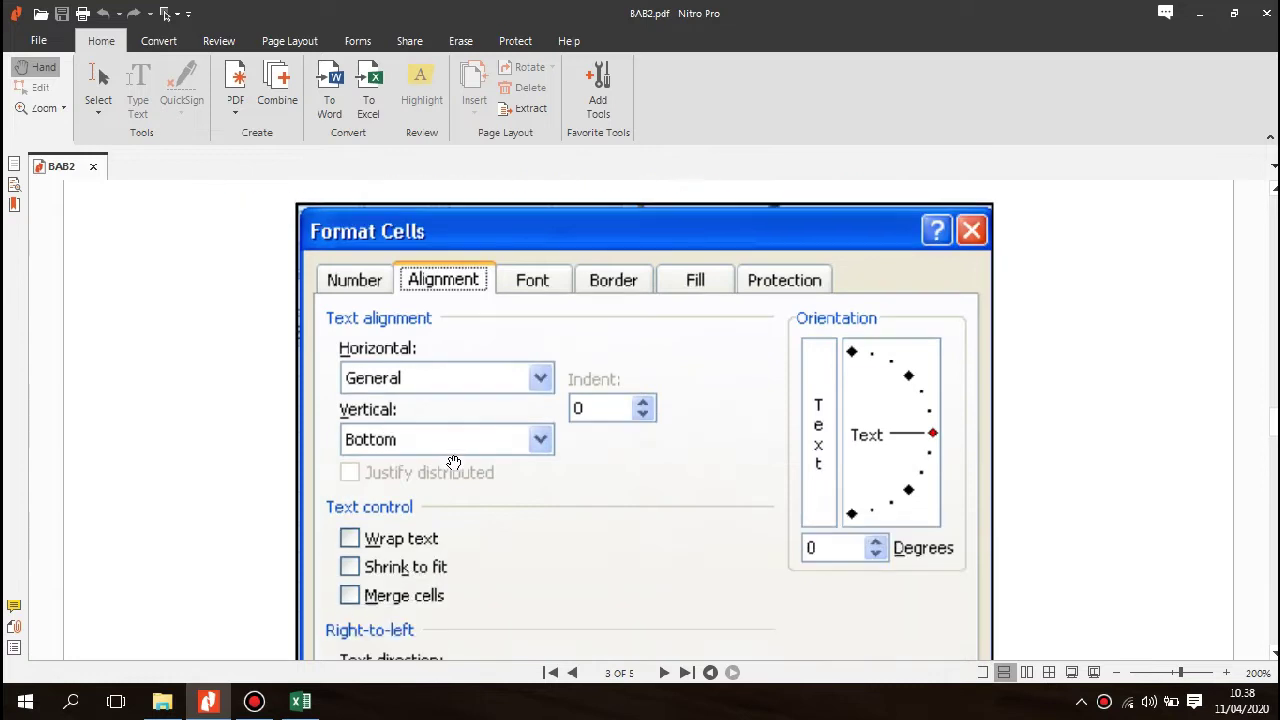
pyautogui.scroll(-16, 457, 452)
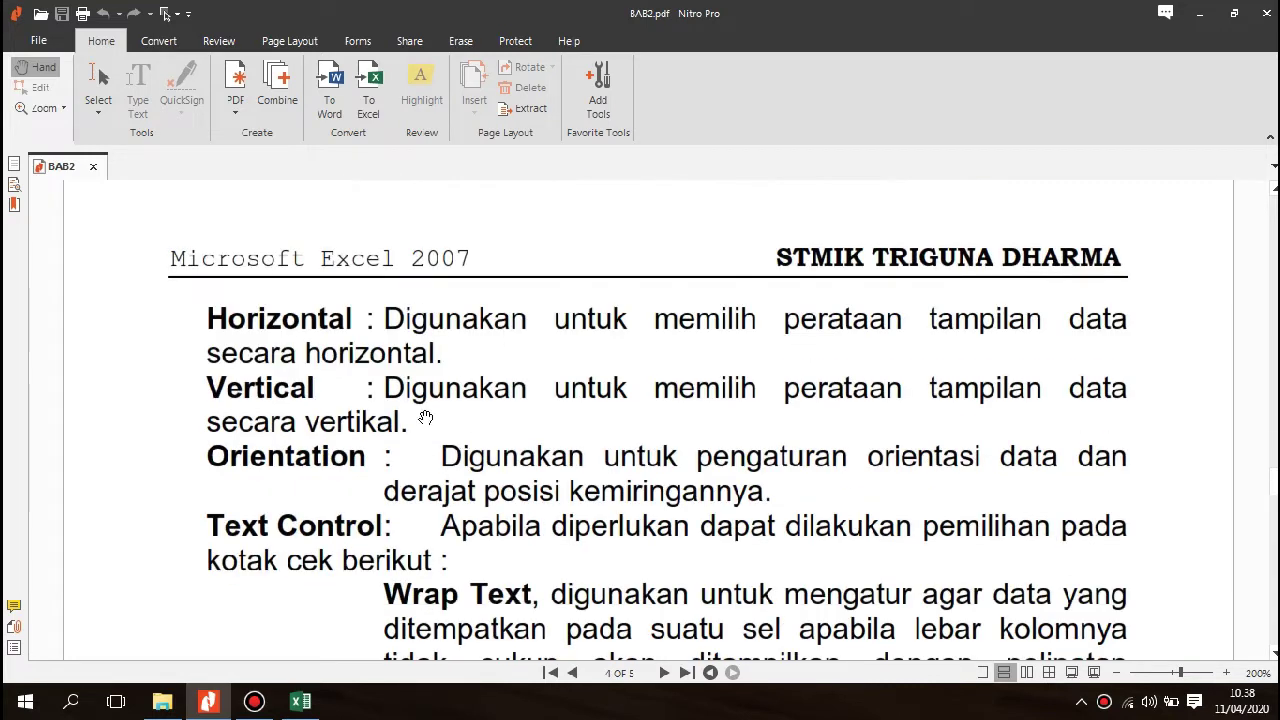
pyautogui.scroll(-2, 248, 330)
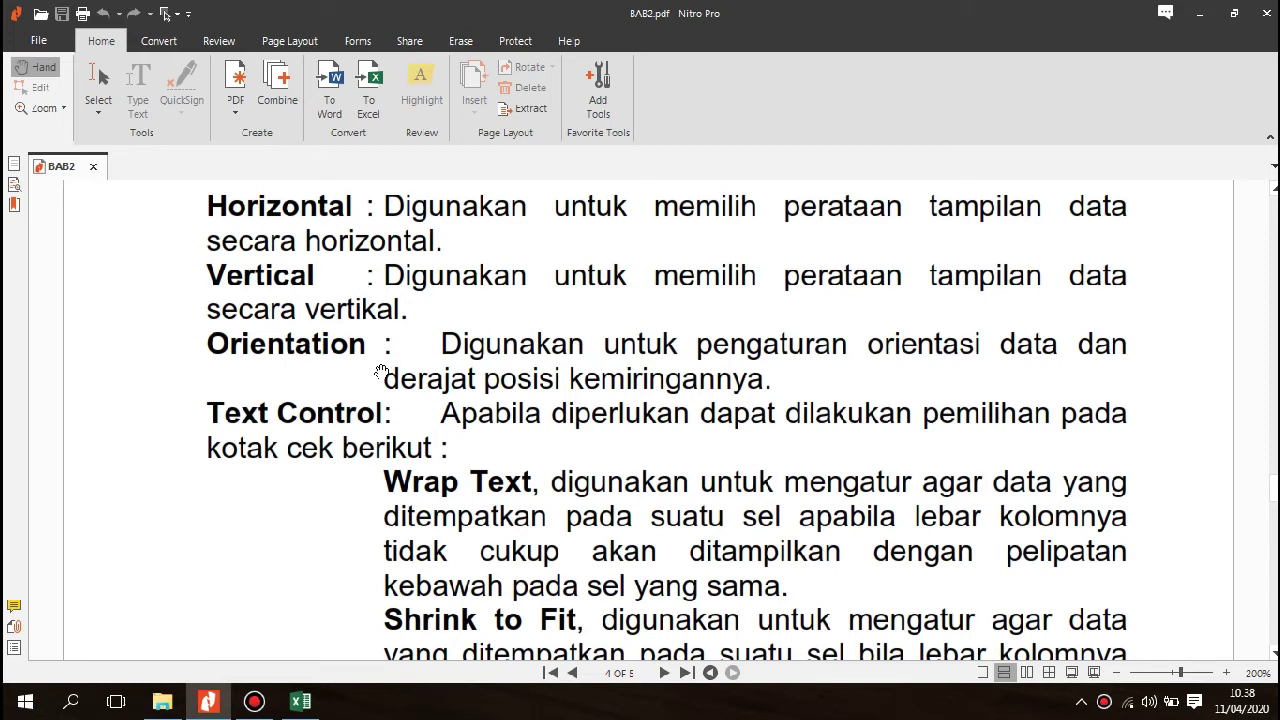
# Read the Orientation and Text Control notes covering Wrap Text, Shrink to Fit and Merge cell in BAB2.pdf.
pyautogui.scroll(-1, 386, 310)
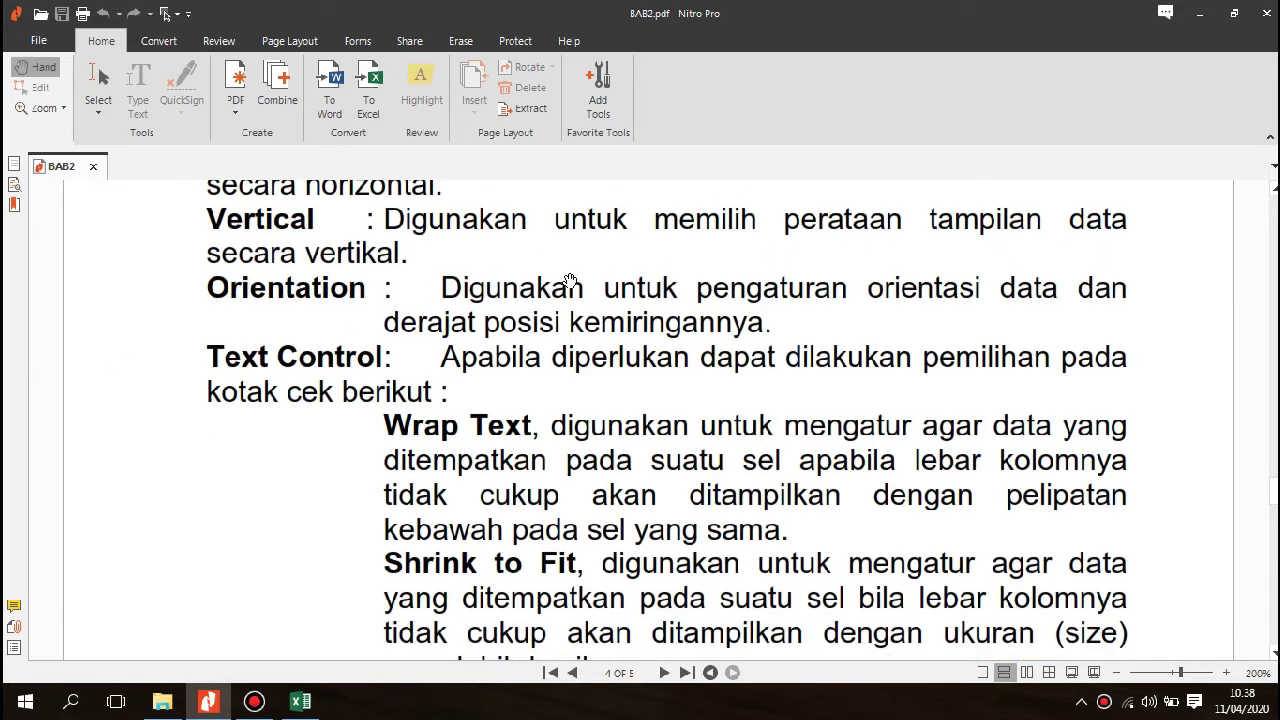
pyautogui.scroll(-4, 209, 292)
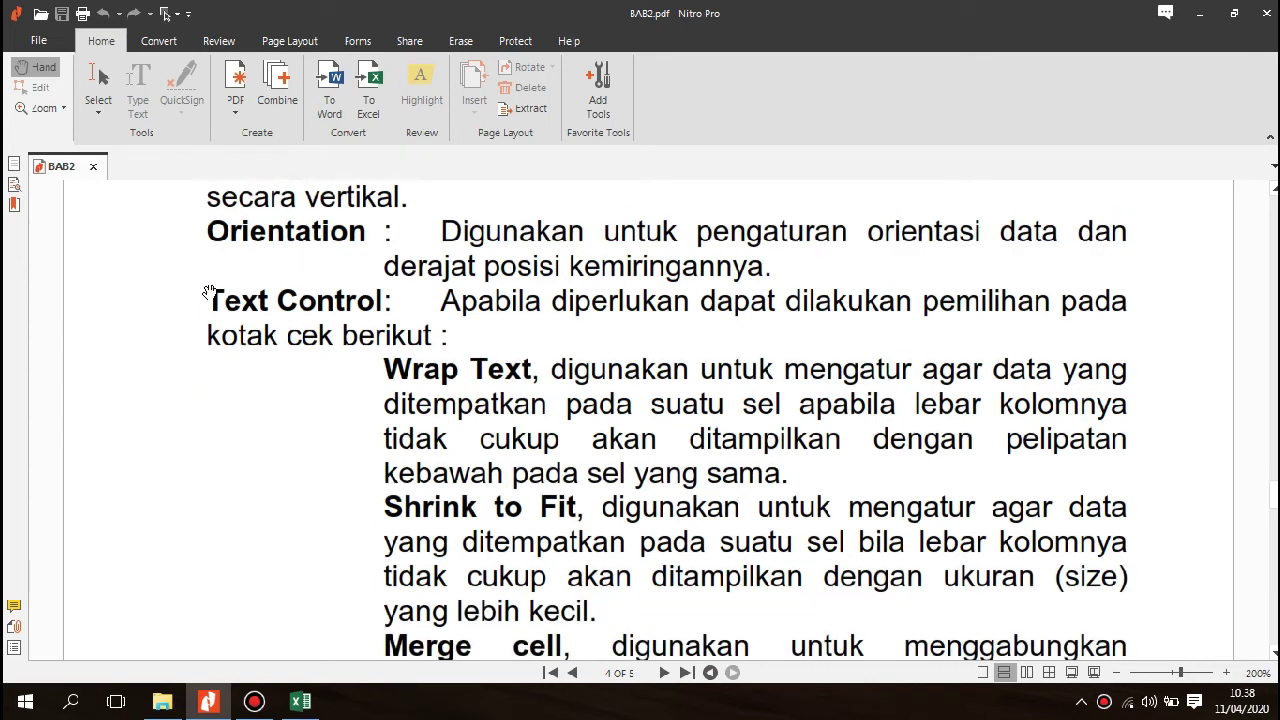
pyautogui.scroll(3, 346, 268)
pyautogui.scroll(-1, 383, 282)
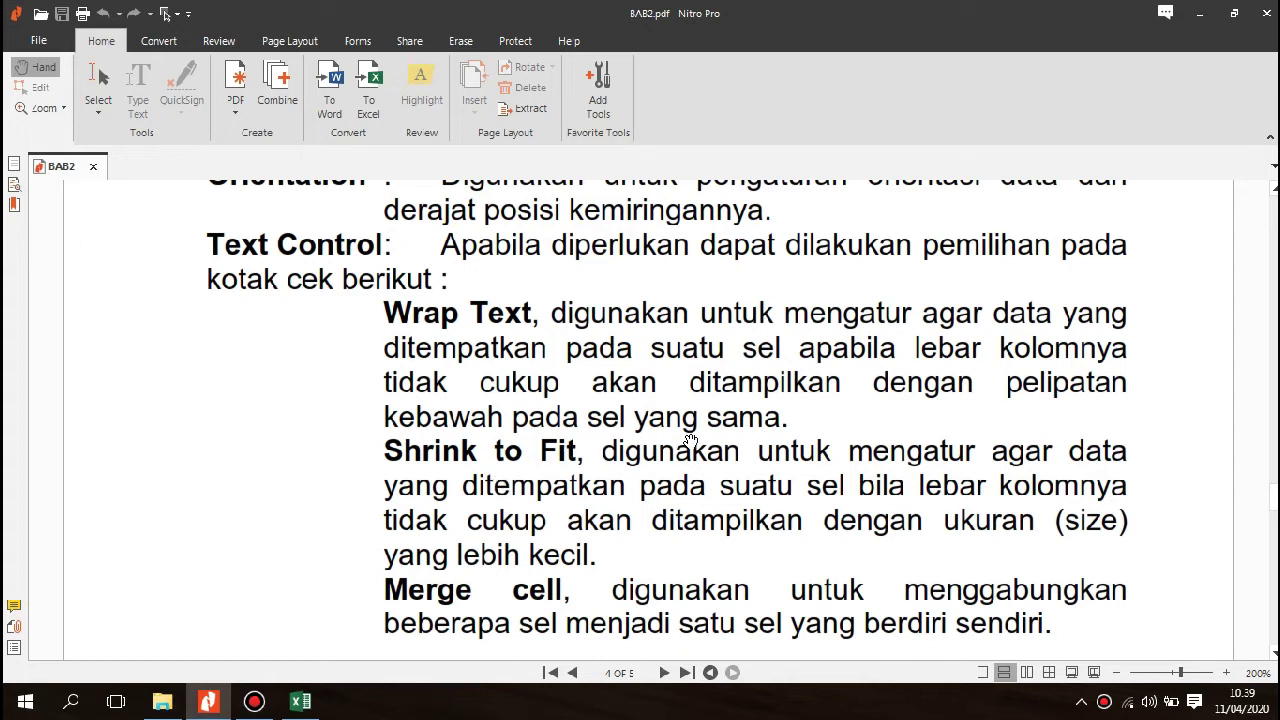
# Switch to Excel and clear the time and percentage entries in cells C6 and C7.
pyautogui.click(300, 701)
pyautogui.click(590, 398)
pyautogui.click(707, 430)
pyautogui.click(383, 370)
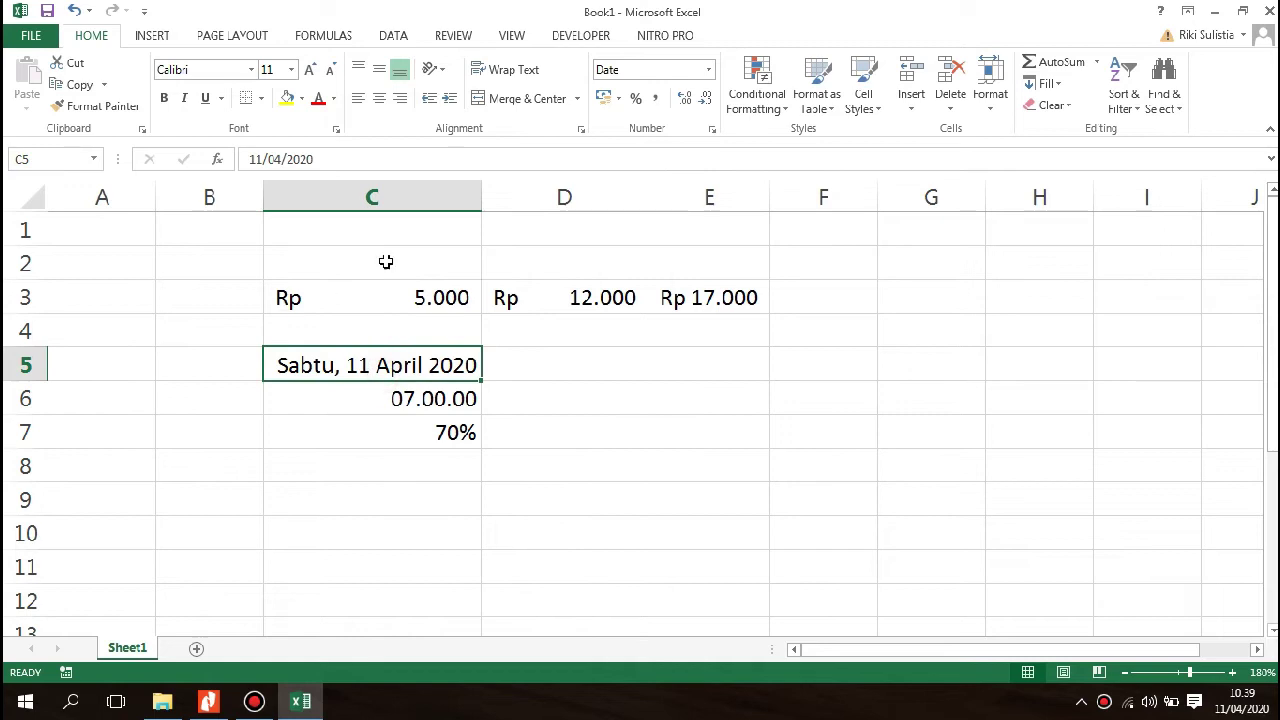
pyautogui.moveTo(430, 398); pyautogui.dragTo(448, 430)
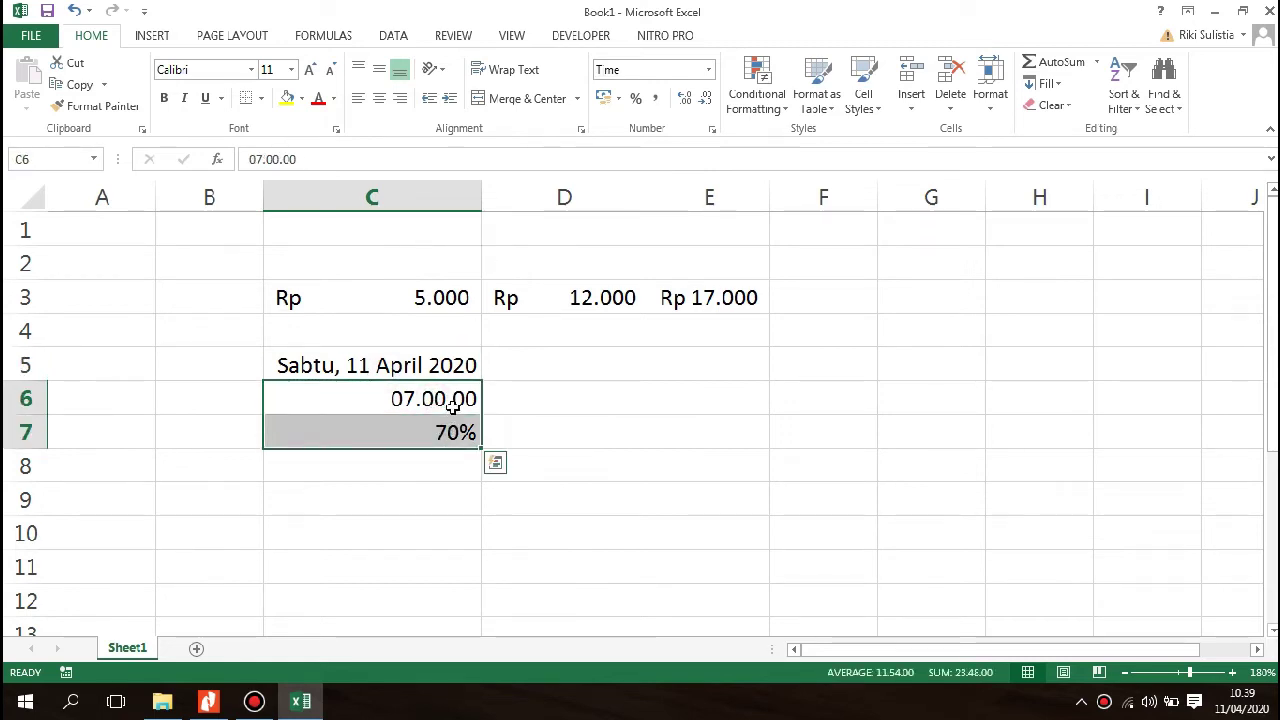
pyautogui.press('BackSpace')
pyautogui.click(552, 430)
pyautogui.click(457, 433)
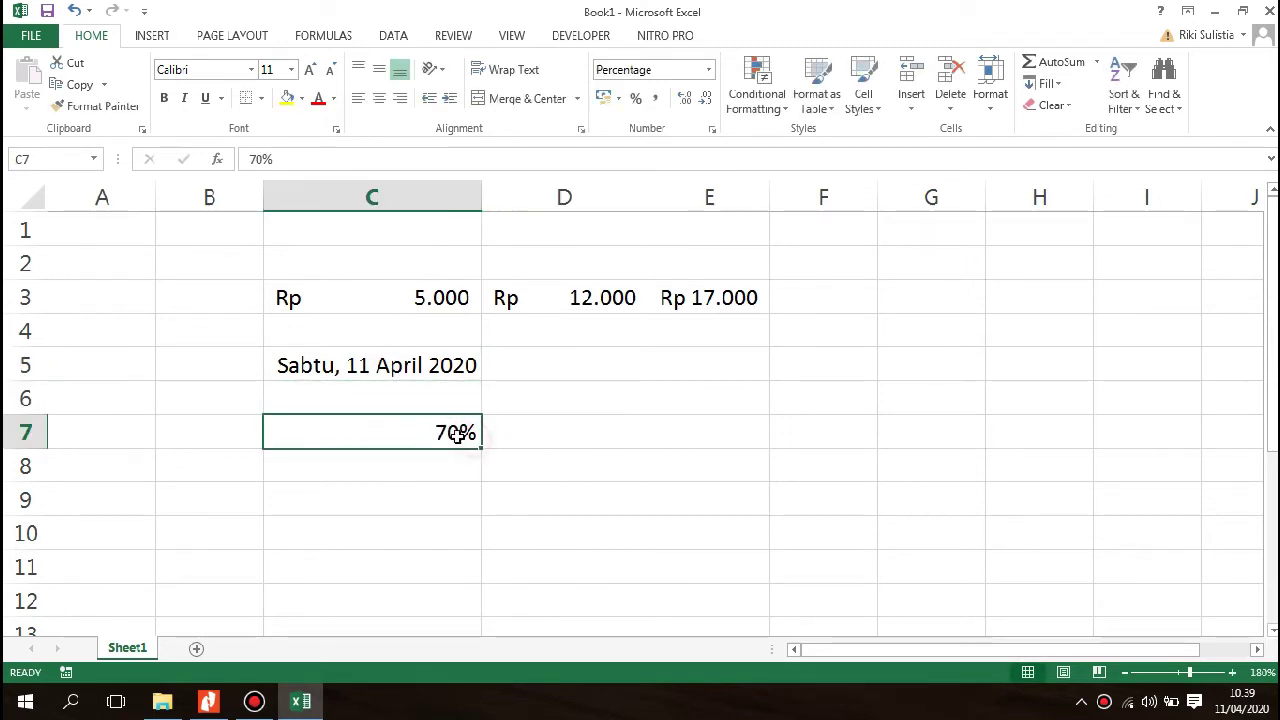
pyautogui.press('Delete')
pyautogui.click(494, 477)
# Apply Wrap Text to the date in C5 with column C narrowed and row 5 made taller, undoing a trial auto-fit of the column.
pyautogui.click(371, 366)
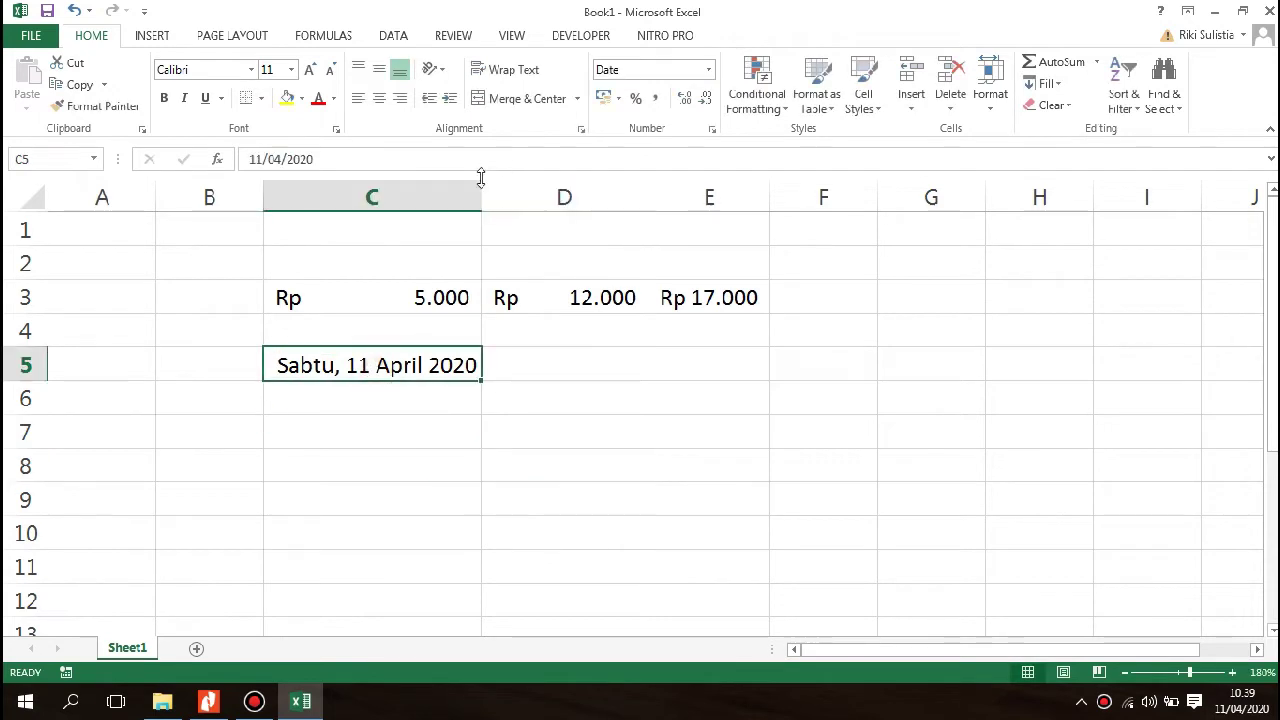
pyautogui.moveTo(484, 181); pyautogui.dragTo(370, 181)
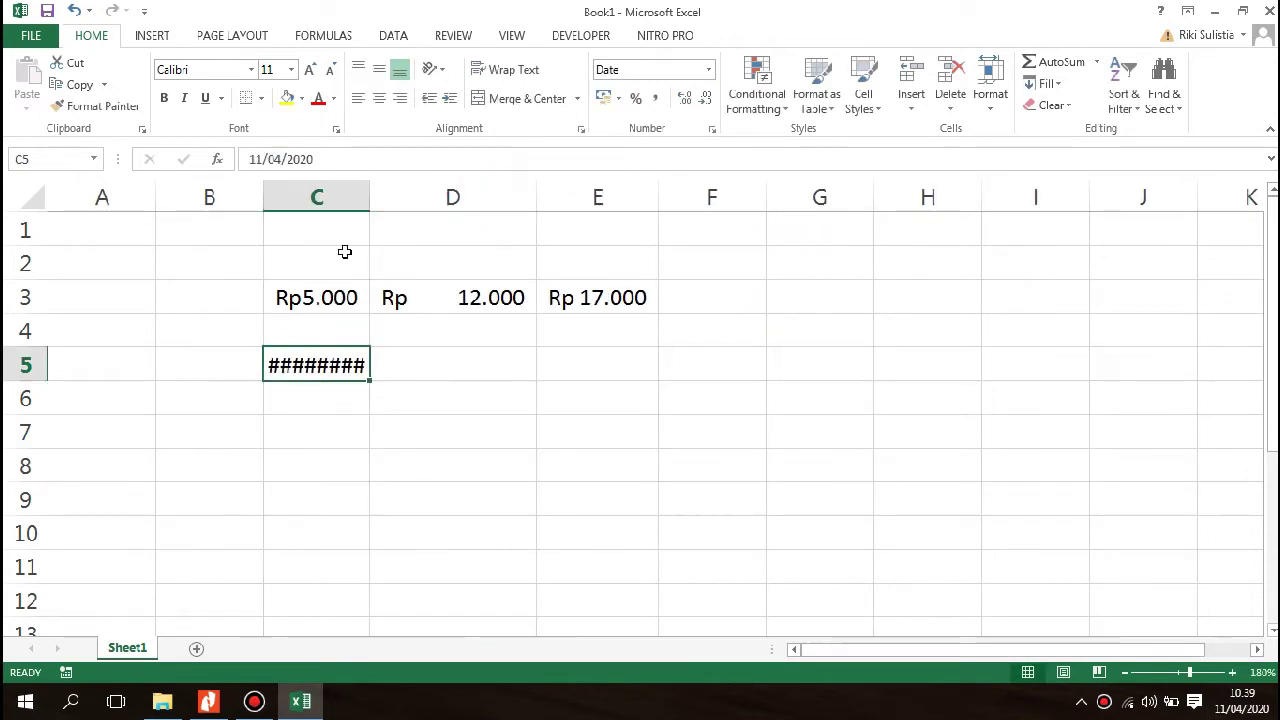
pyautogui.moveTo(11, 382); pyautogui.dragTo(11, 420)
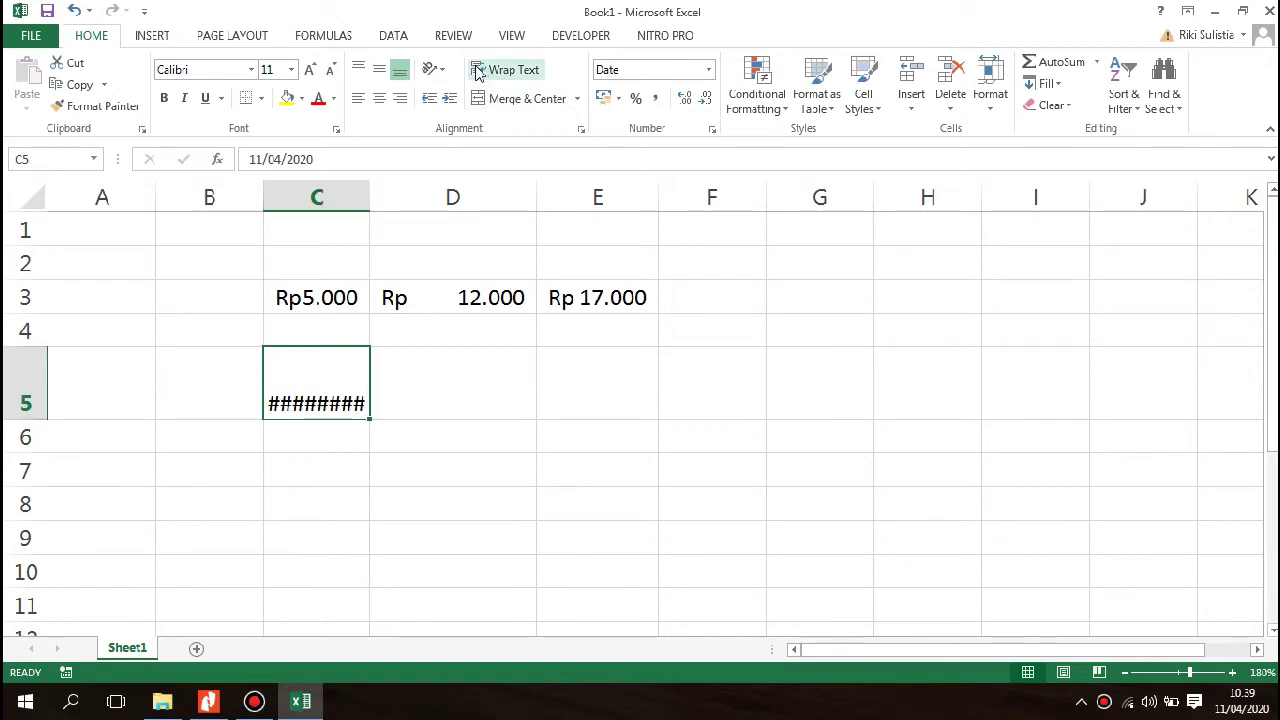
pyautogui.click(493, 74)
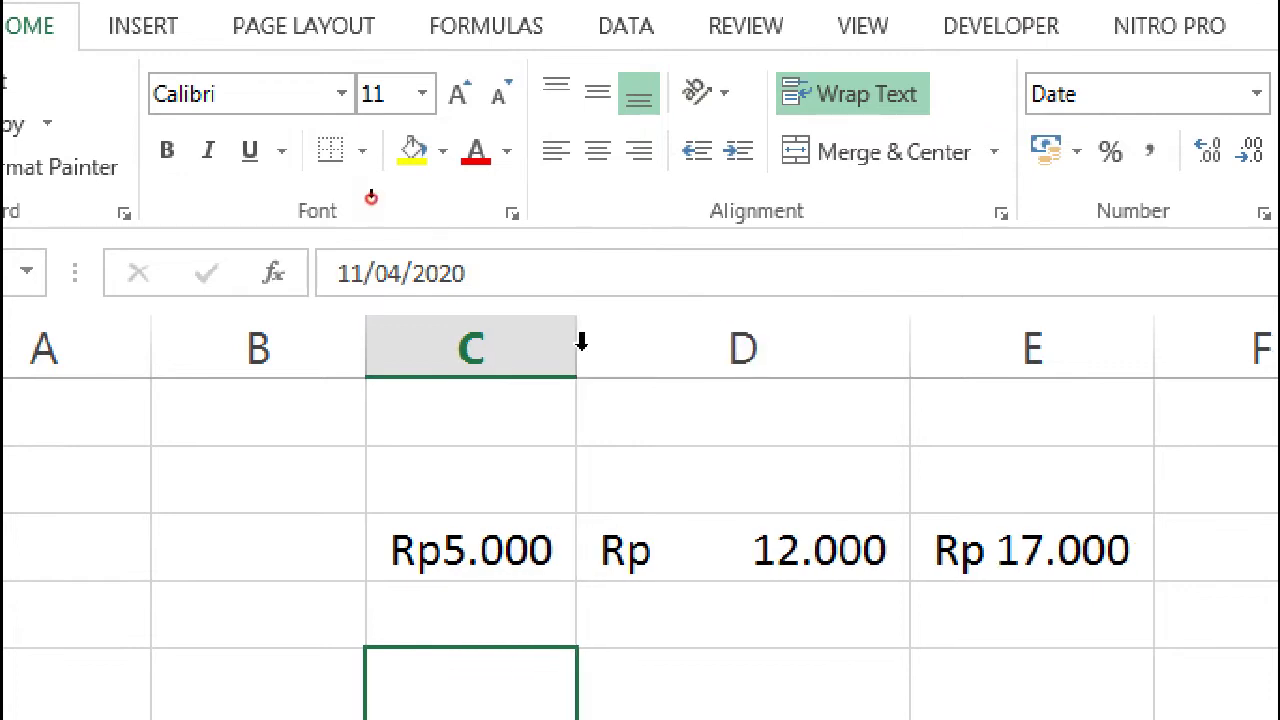
pyautogui.doubleClick(581, 342)
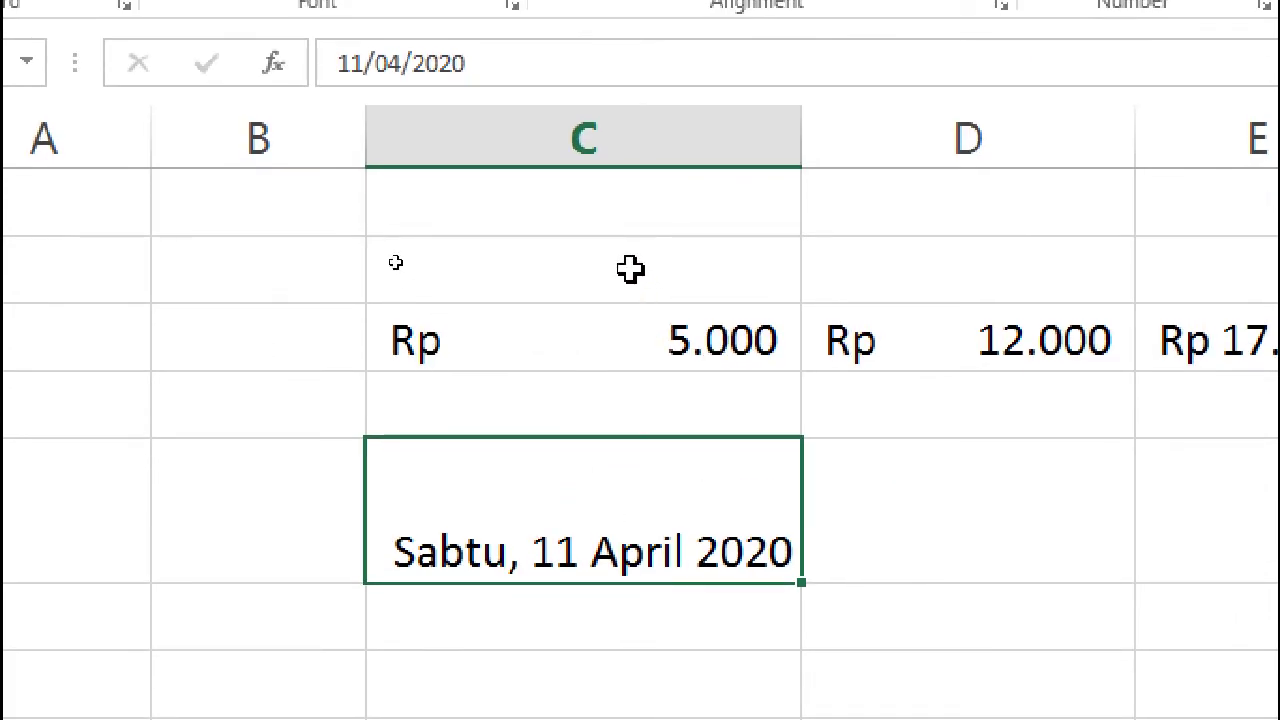
pyautogui.hotkey('ctrl', 'z')
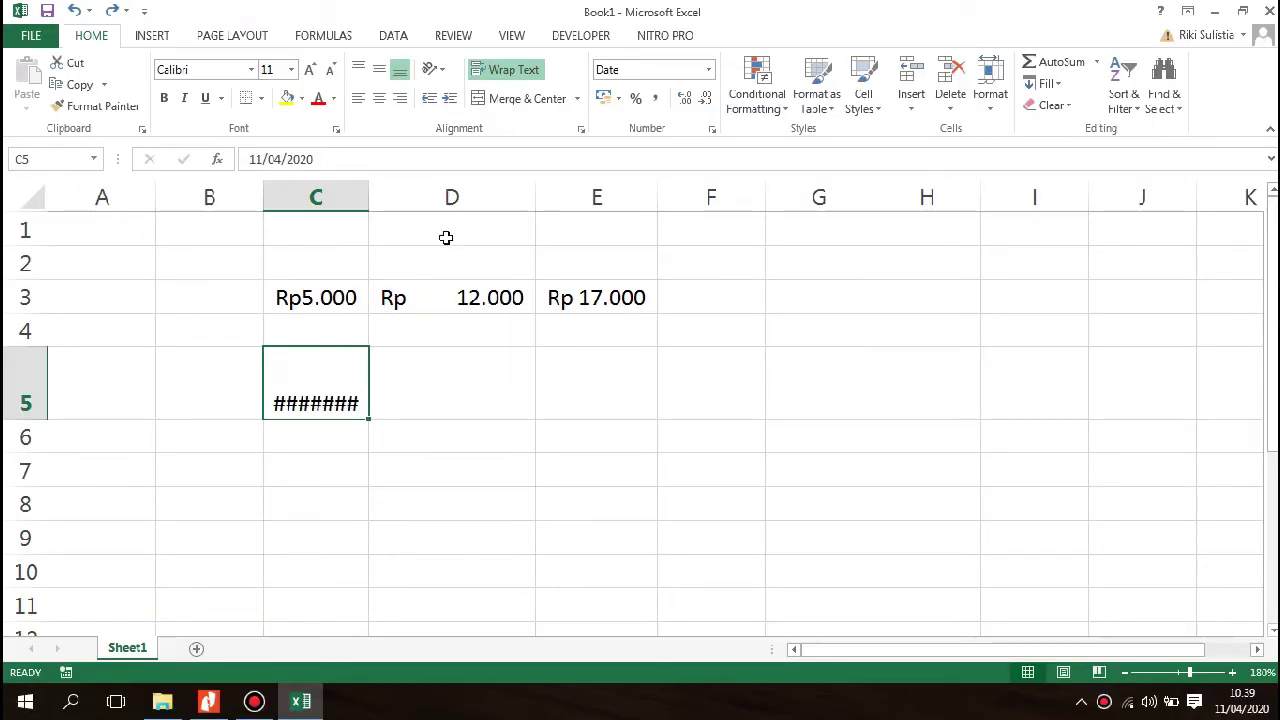
# Enter "saya sedang belajar" in cell D7 and apply Wrap Text to it.
pyautogui.click(496, 459)
pyautogui.write('saya sedang')
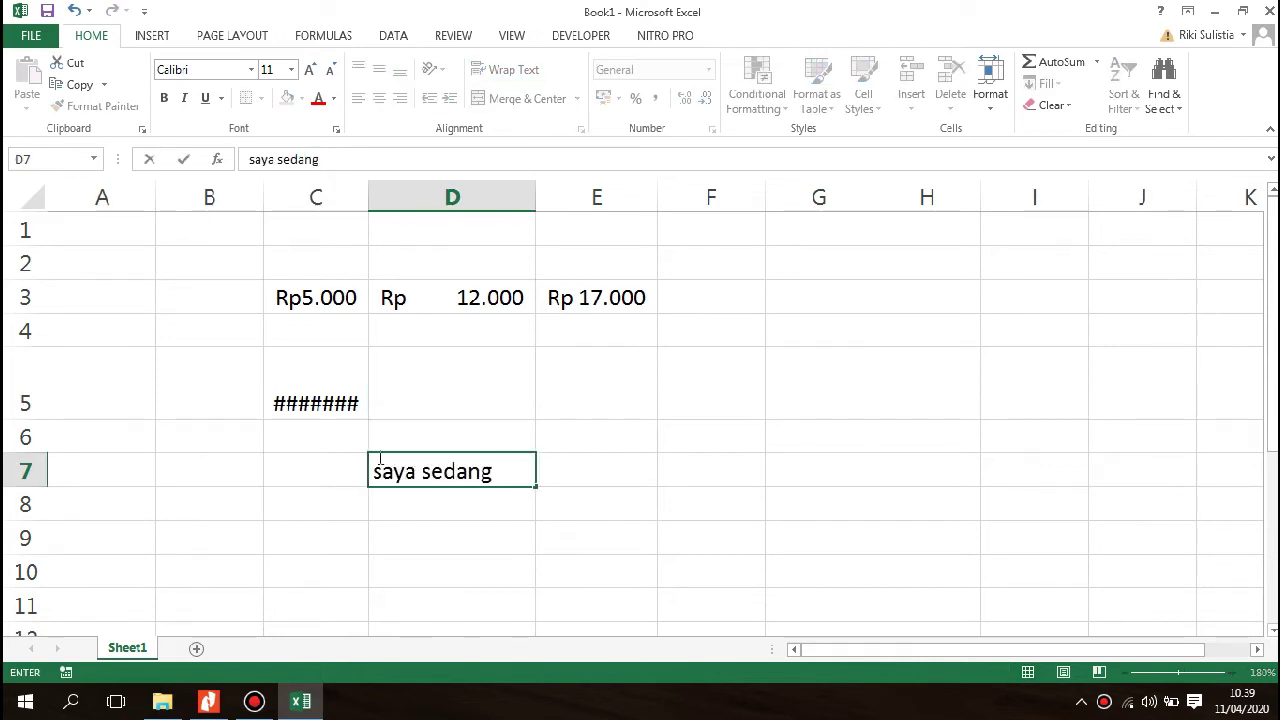
pyautogui.write(' bel')
pyautogui.press('Return')
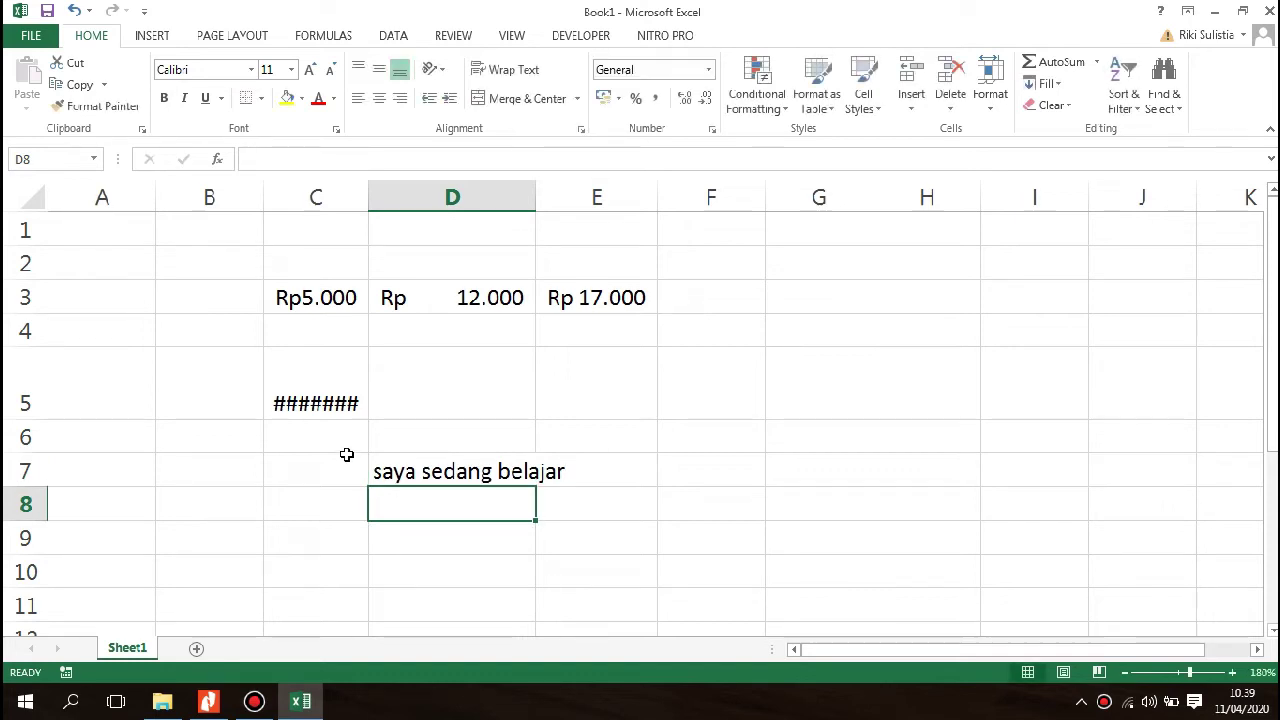
pyautogui.click(543, 476)
pyautogui.click(505, 468)
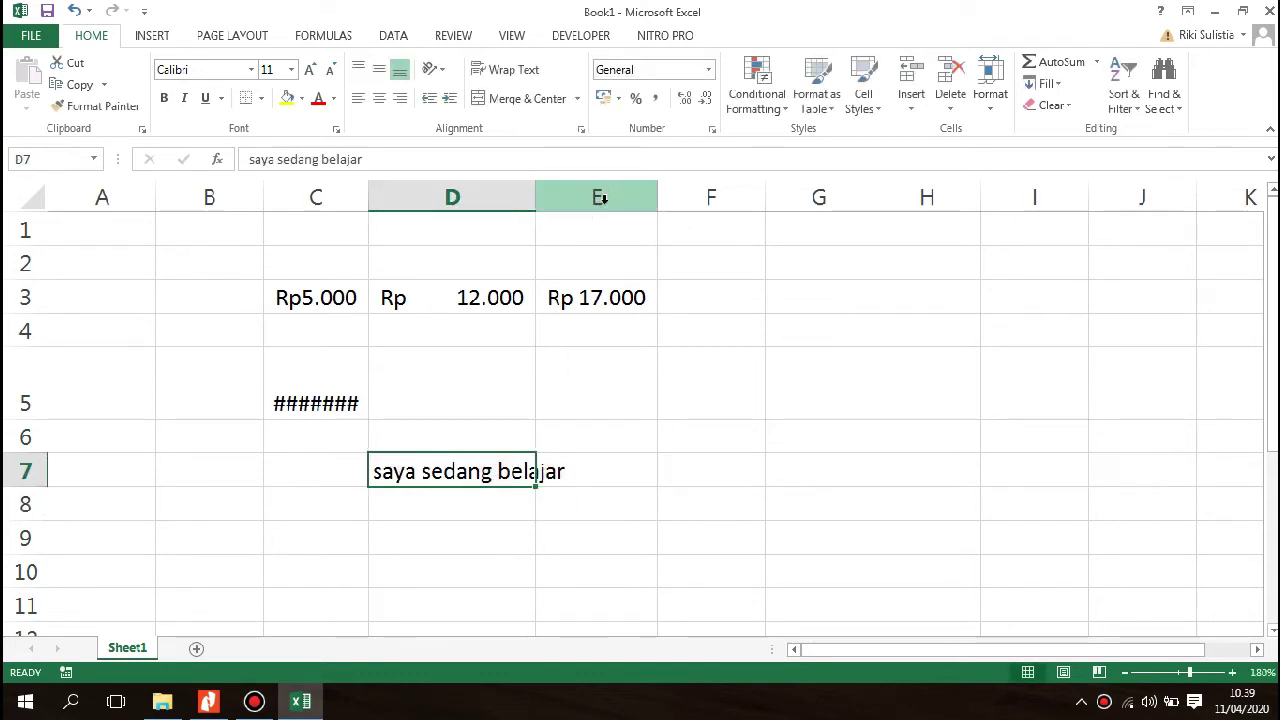
pyautogui.click(505, 69)
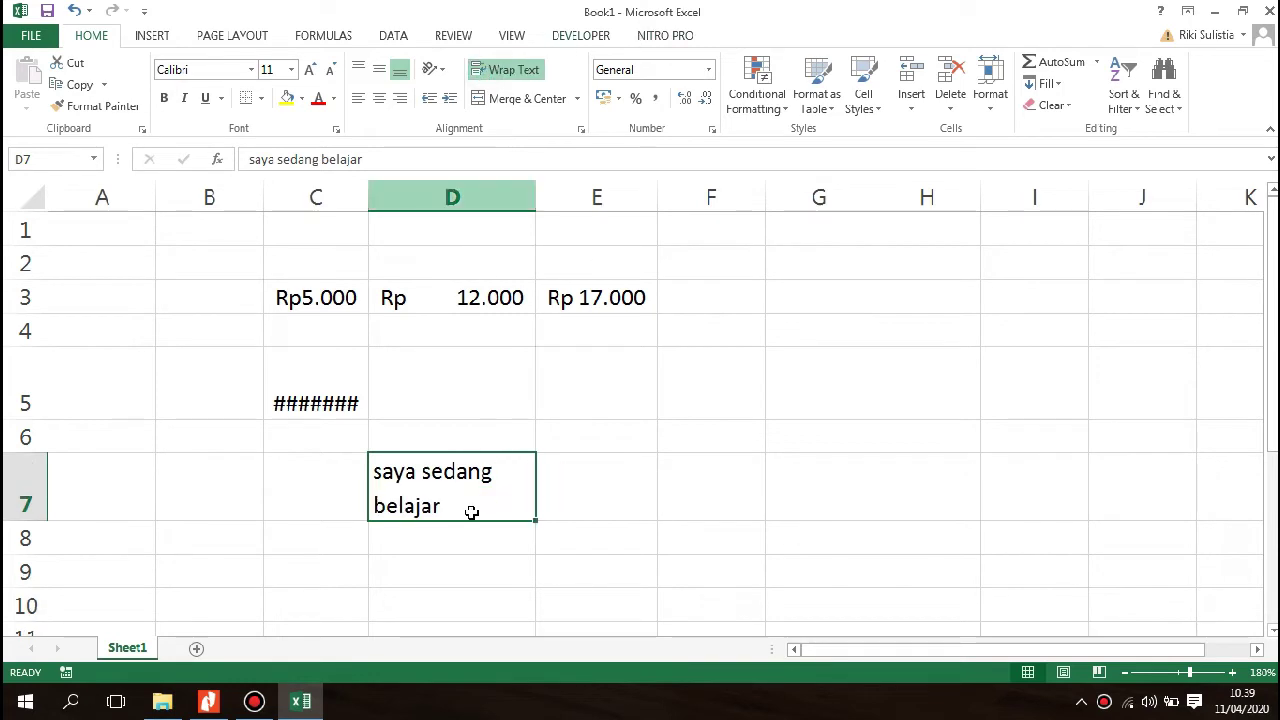
# Clear the contents of cells C3:E7.
pyautogui.click(425, 567)
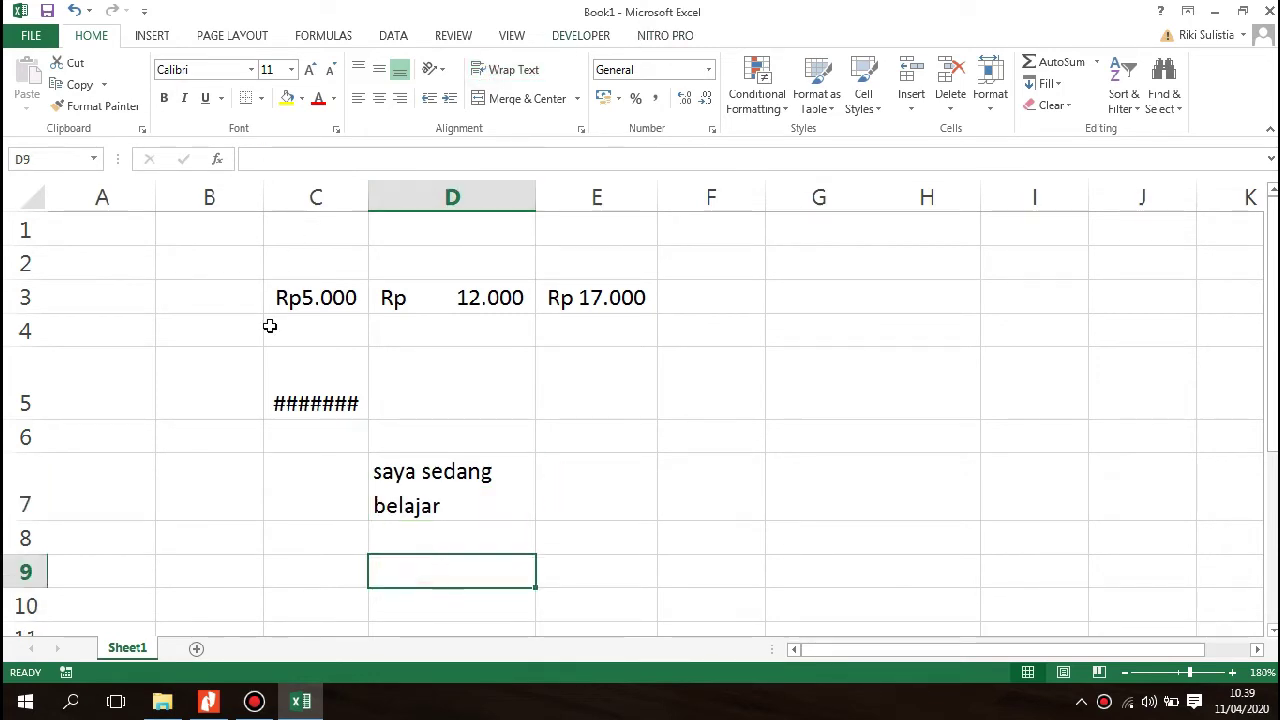
pyautogui.moveTo(278, 310); pyautogui.dragTo(551, 479)
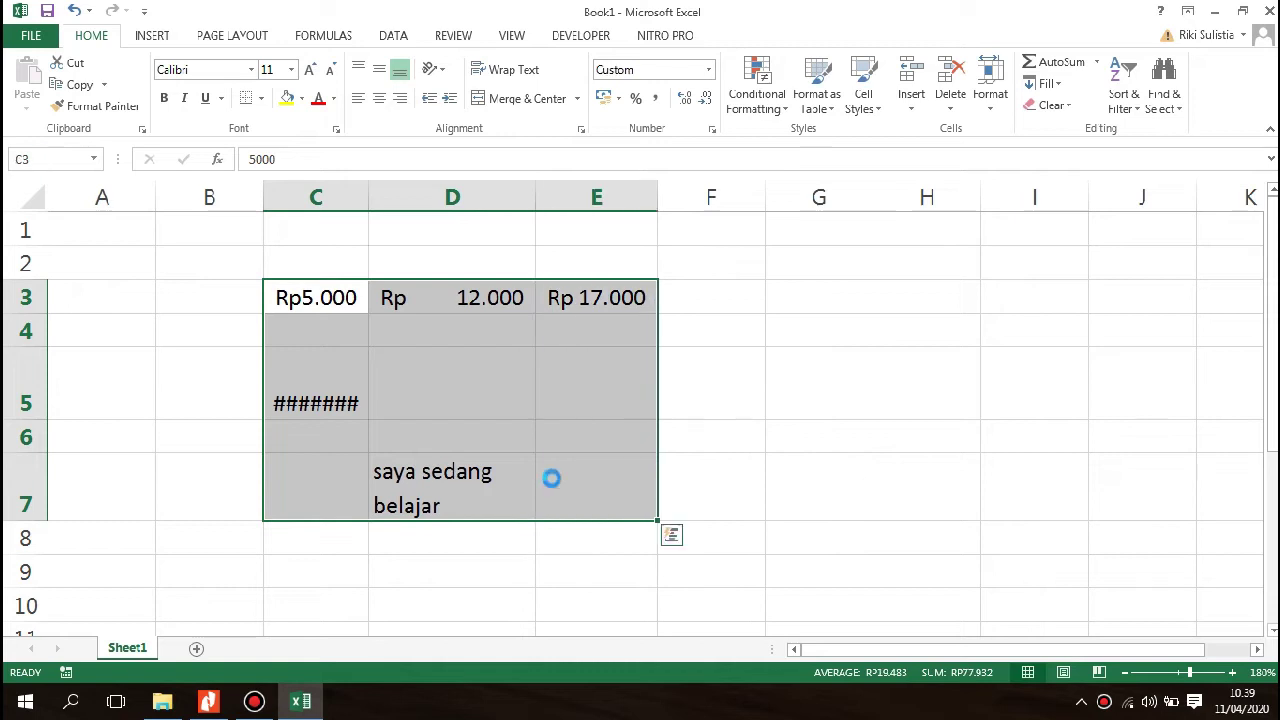
pyautogui.press('Delete')
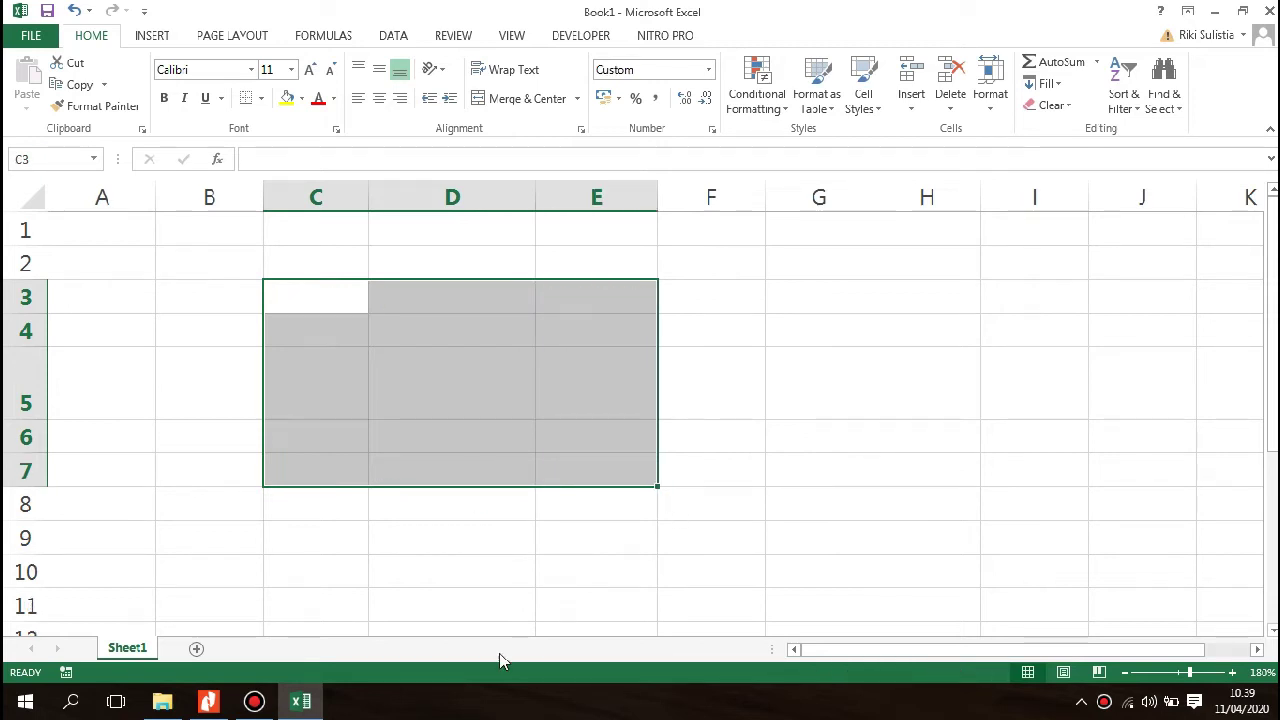
# Switch to BAB2.pdf in Nitro Pro and read the sections on background color and pattern and on statistical functions.
pyautogui.click(208, 701)
pyautogui.scroll(-3, 428, 482)
pyautogui.scroll(-5, 428, 482)
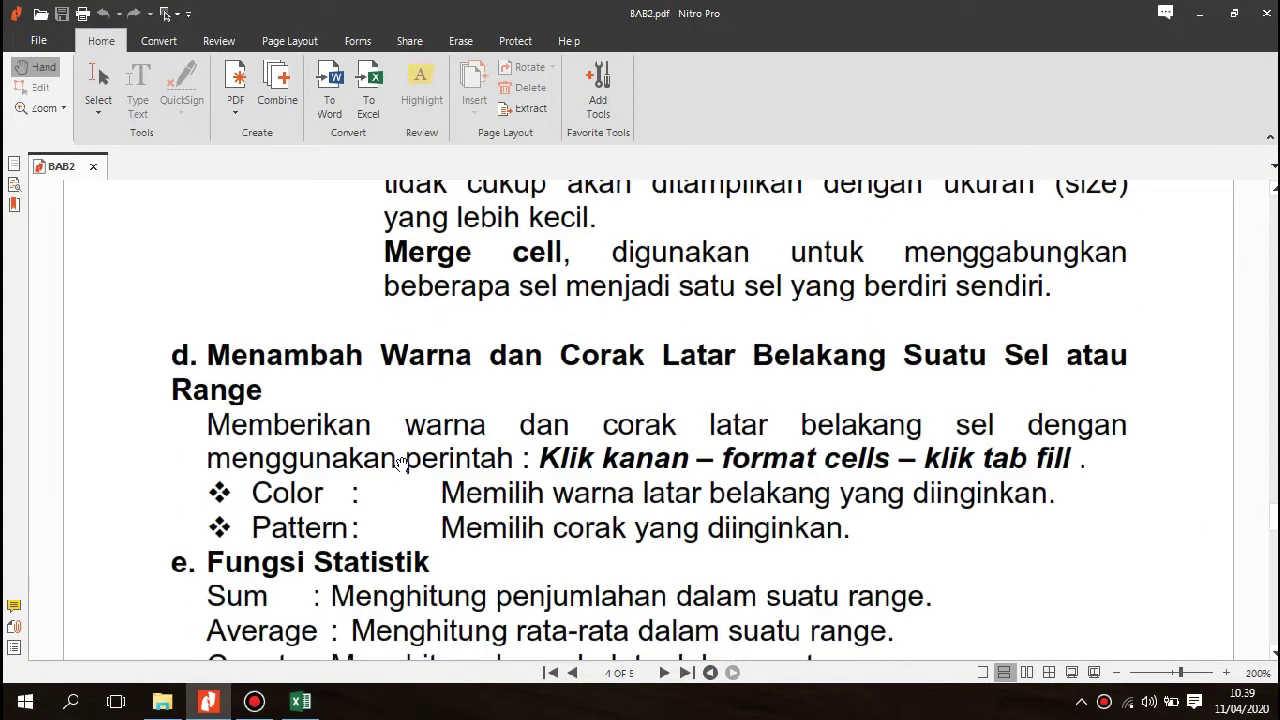
pyautogui.scroll(4, 369, 397)
pyautogui.scroll(-6, 505, 352)
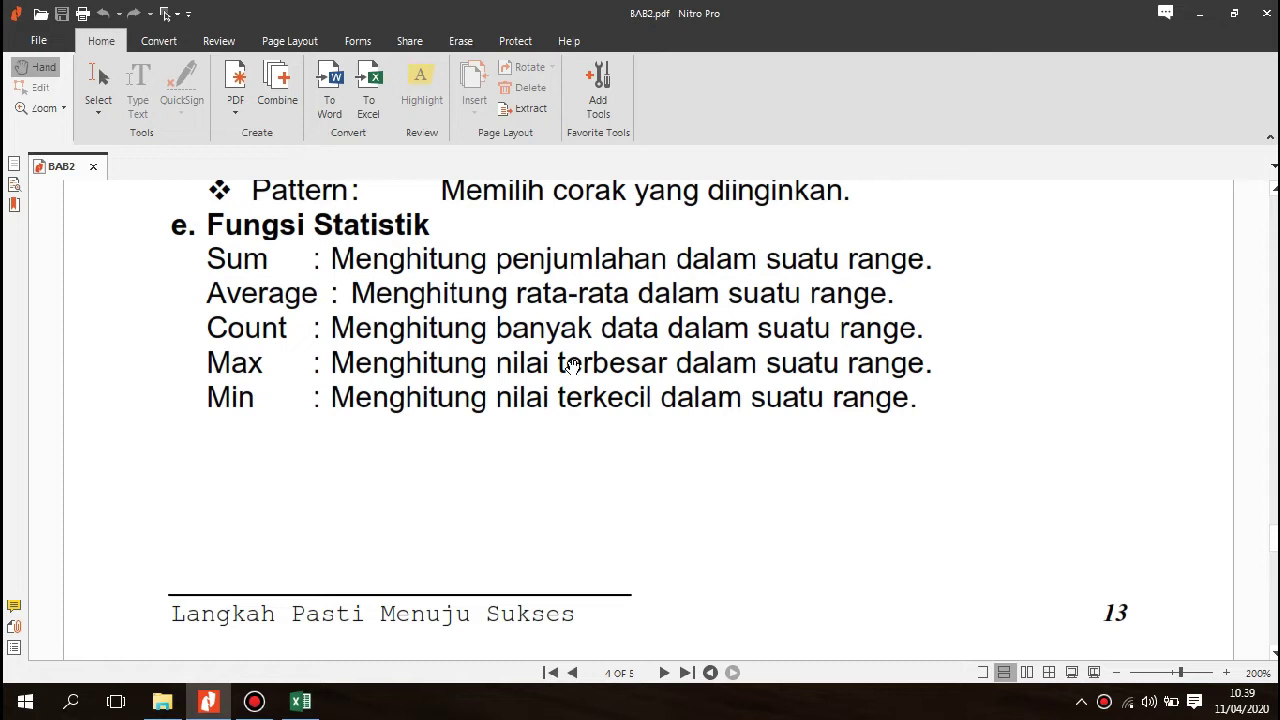
pyautogui.scroll(-1, 368, 290)
pyautogui.scroll(1, 368, 290)
# Switch back to Excel and auto-fit the height of row 5.
pyautogui.click(254, 701)
pyautogui.click(312, 710)
pyautogui.click(457, 510)
pyautogui.click(194, 300)
pyautogui.click(22, 427)
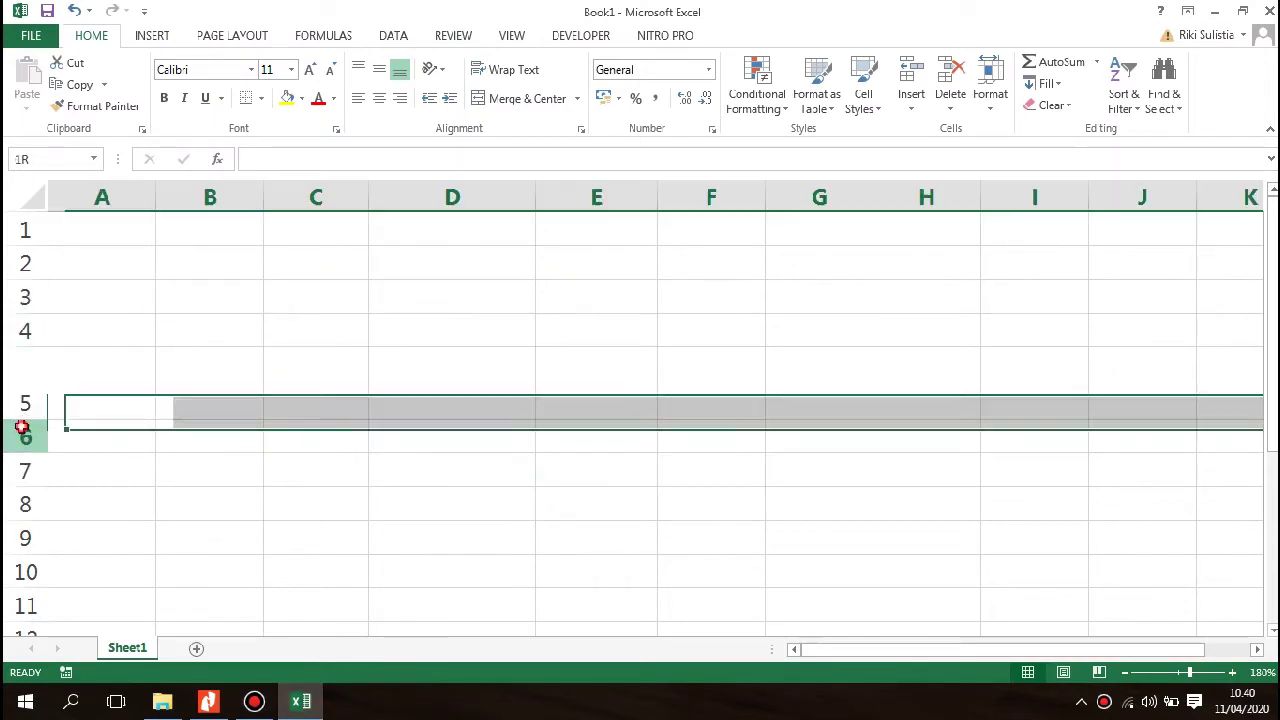
pyautogui.doubleClick(28, 420)
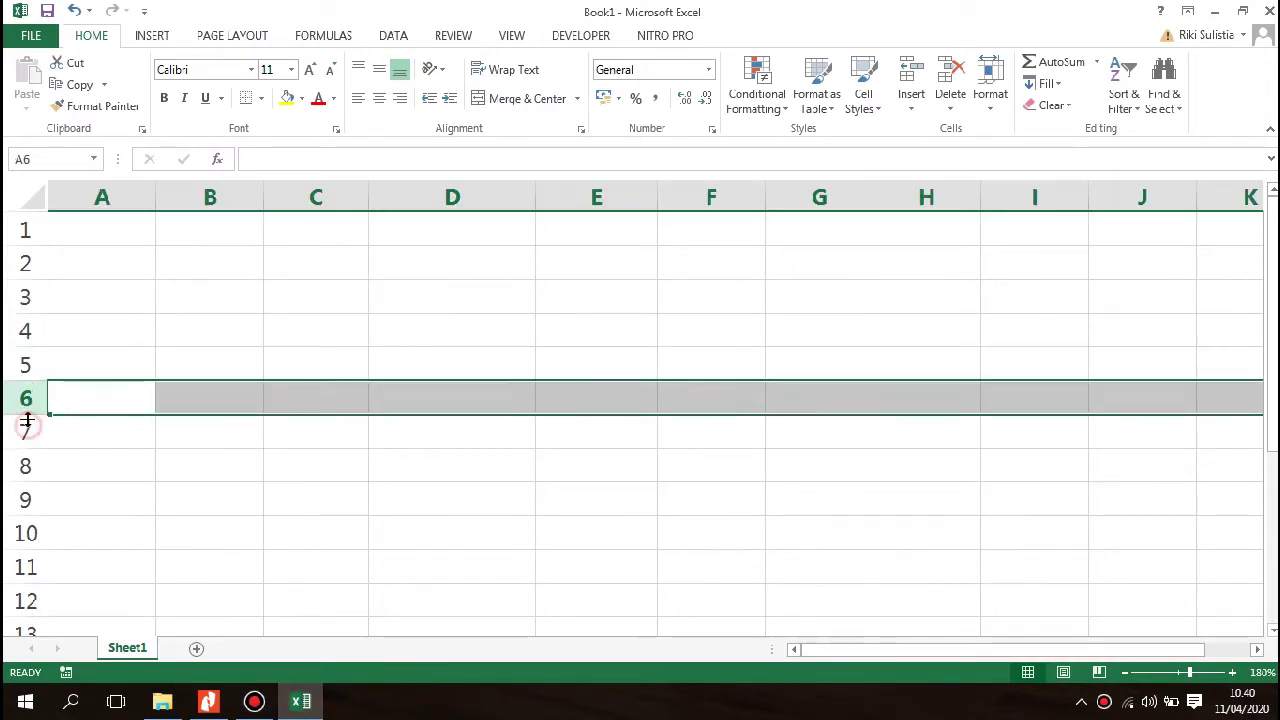
pyautogui.press('Right')
pyautogui.click(96, 285)
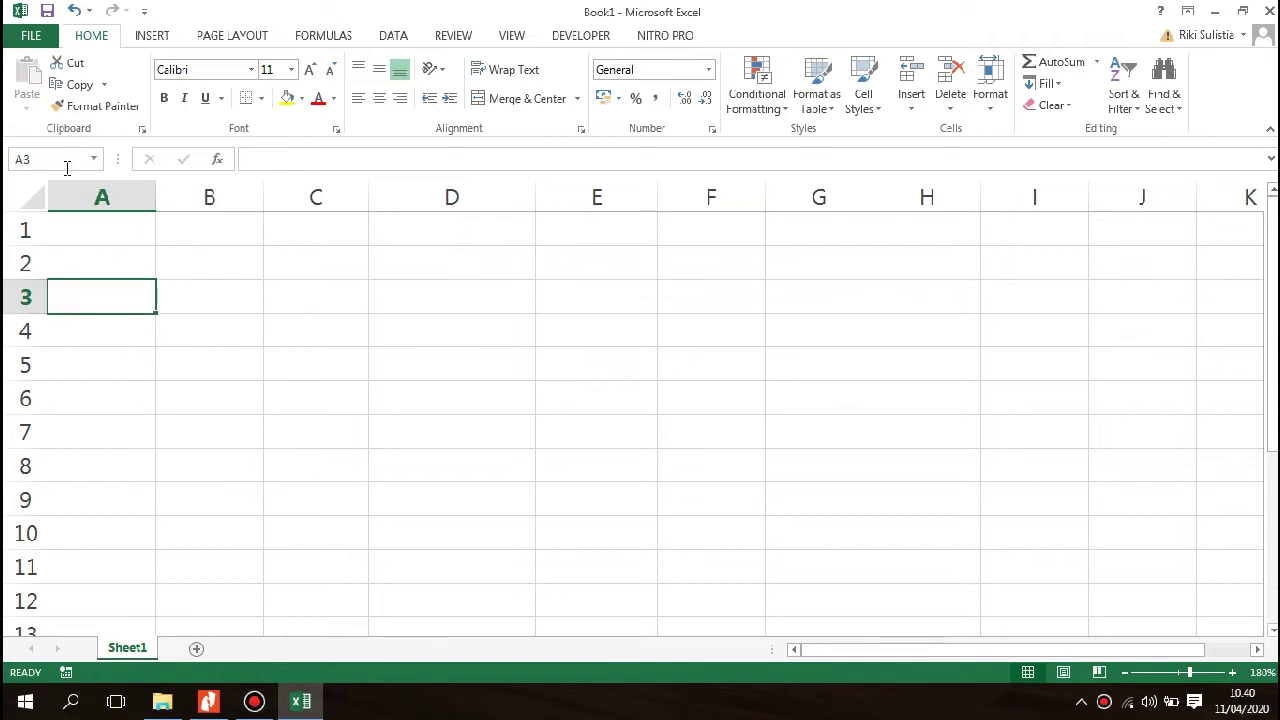
pyautogui.moveTo(88, 296); pyautogui.dragTo(646, 297)
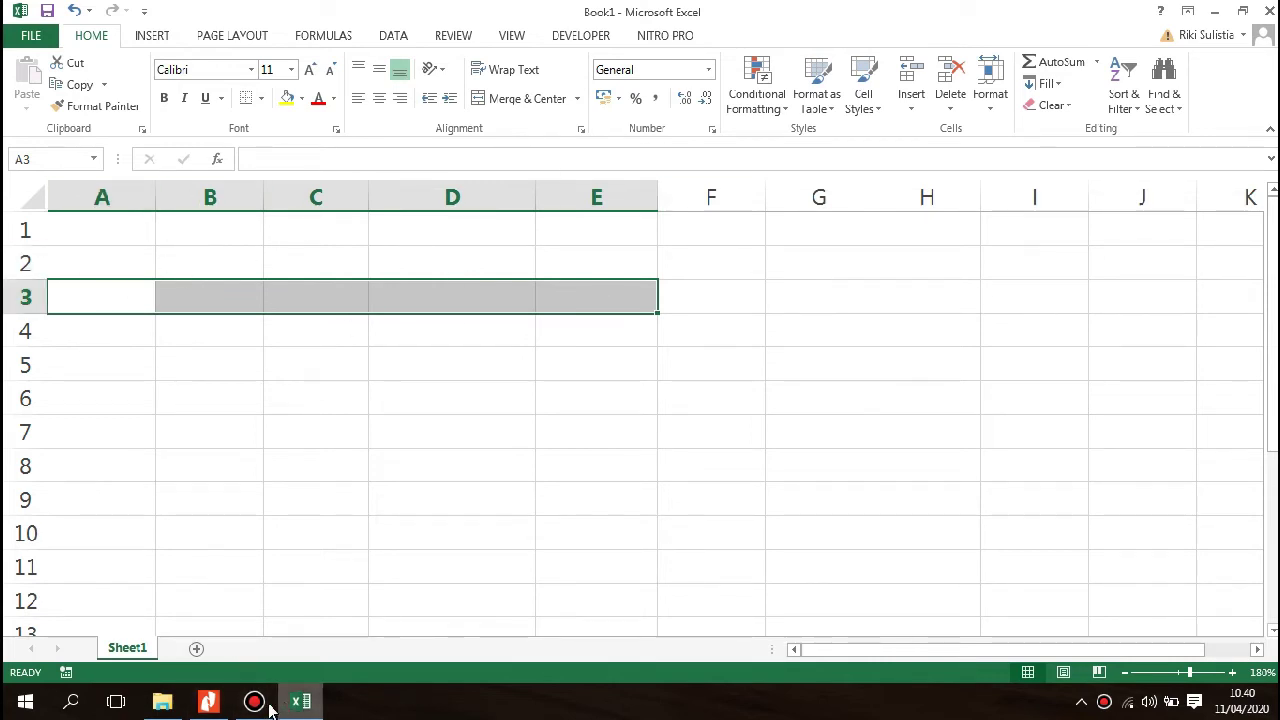
pyautogui.click(312, 617)
pyautogui.click(257, 443)
pyautogui.click(225, 297)
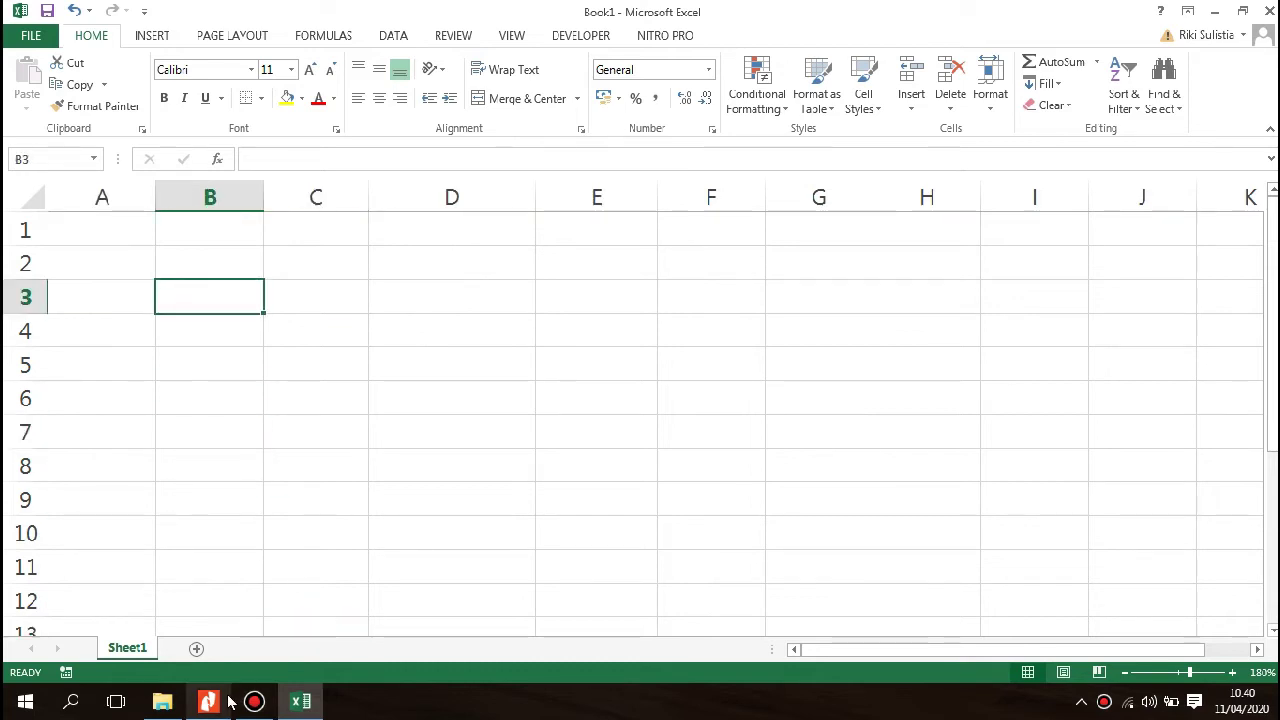
pyautogui.moveTo(247, 320); pyautogui.dragTo(971, 331)
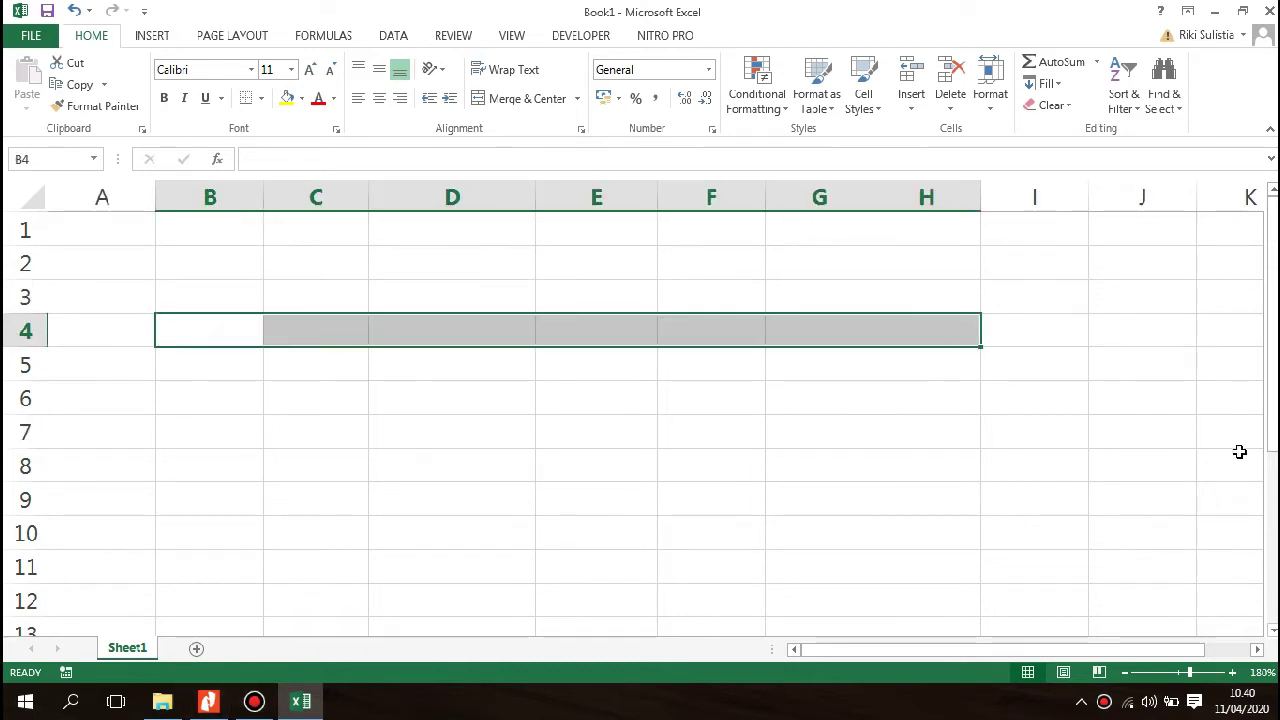
pyautogui.moveTo(386, 228); pyautogui.dragTo(391, 531)
pyautogui.click(486, 300)
pyautogui.click(474, 254)
pyautogui.click(310, 299)
# Enter the values 6, 8, 3, 1 and 2 across cells B2:F2.
pyautogui.click(190, 263)
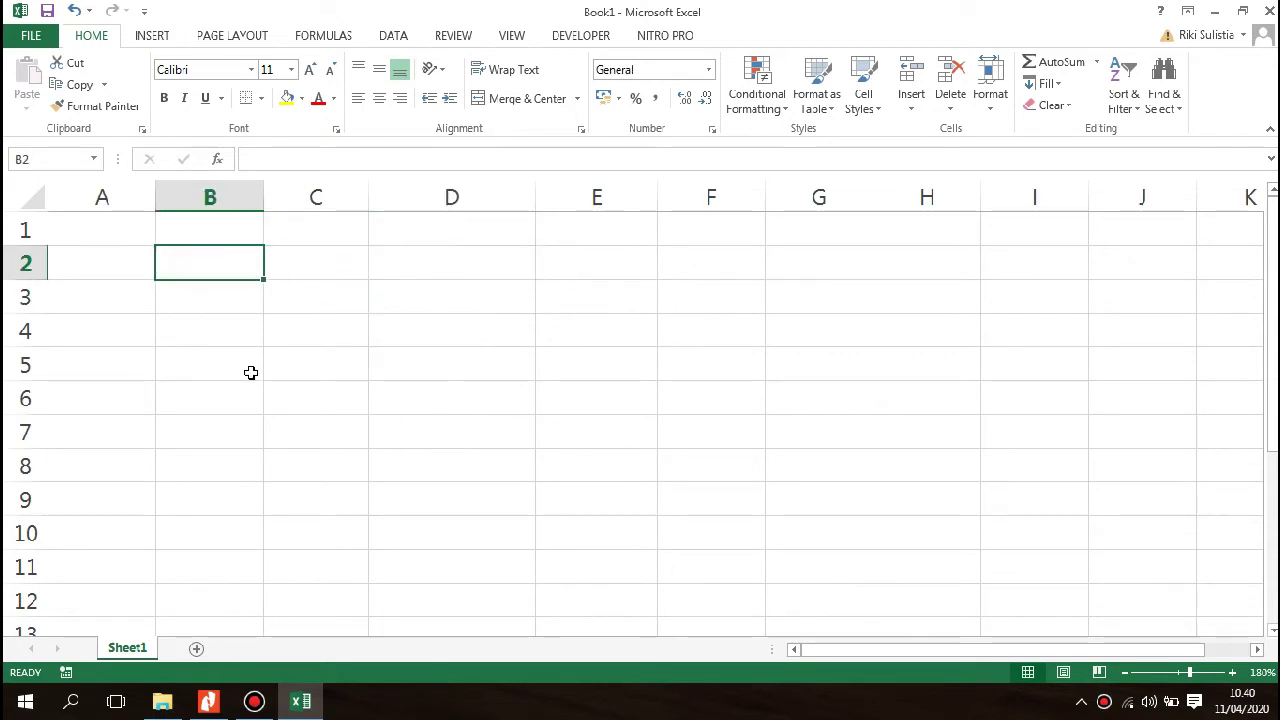
pyautogui.write('6')
pyautogui.press('Tab')
pyautogui.write('8')
pyautogui.press('Tab')
pyautogui.write('3')
pyautogui.press('Tab')
pyautogui.write('1')
pyautogui.press('Tab')
pyautogui.write('2')
pyautogui.press('Tab')
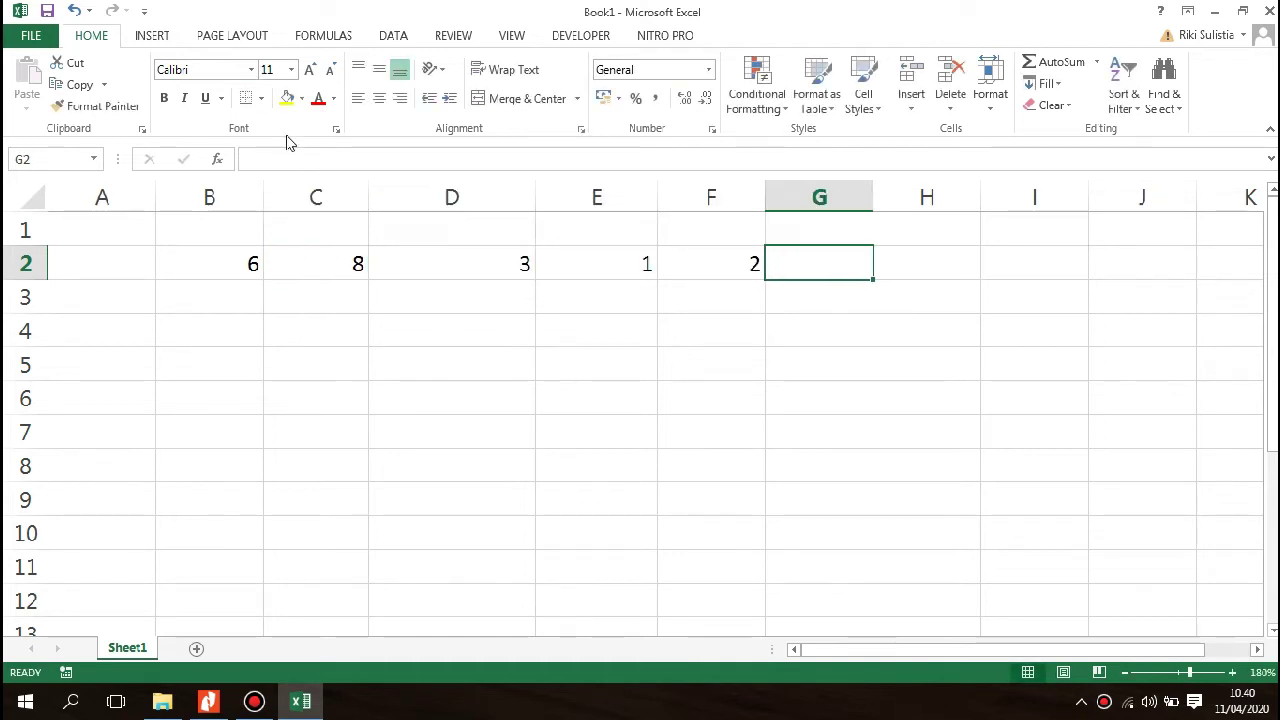
# Undo a trial auto-fit of columns B:F and narrow all five columns to one equal width instead.
pyautogui.moveTo(209, 197); pyautogui.dragTo(737, 190)
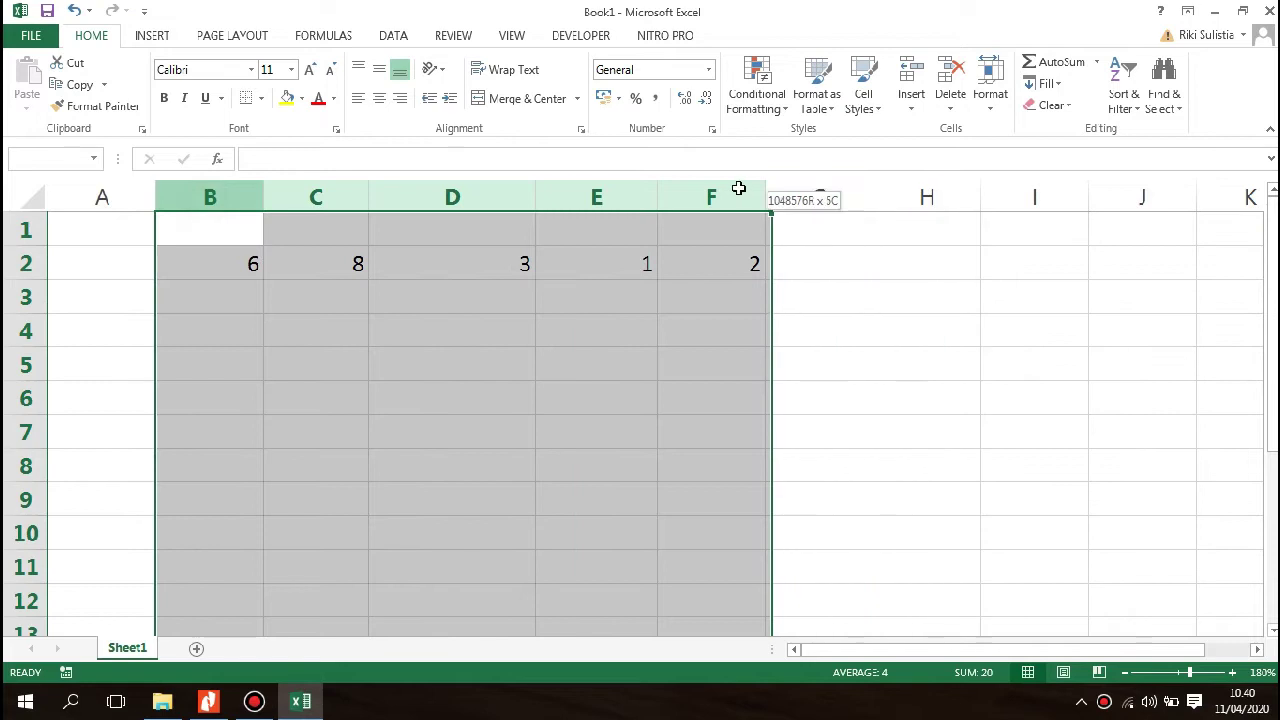
pyautogui.doubleClick(764, 195)
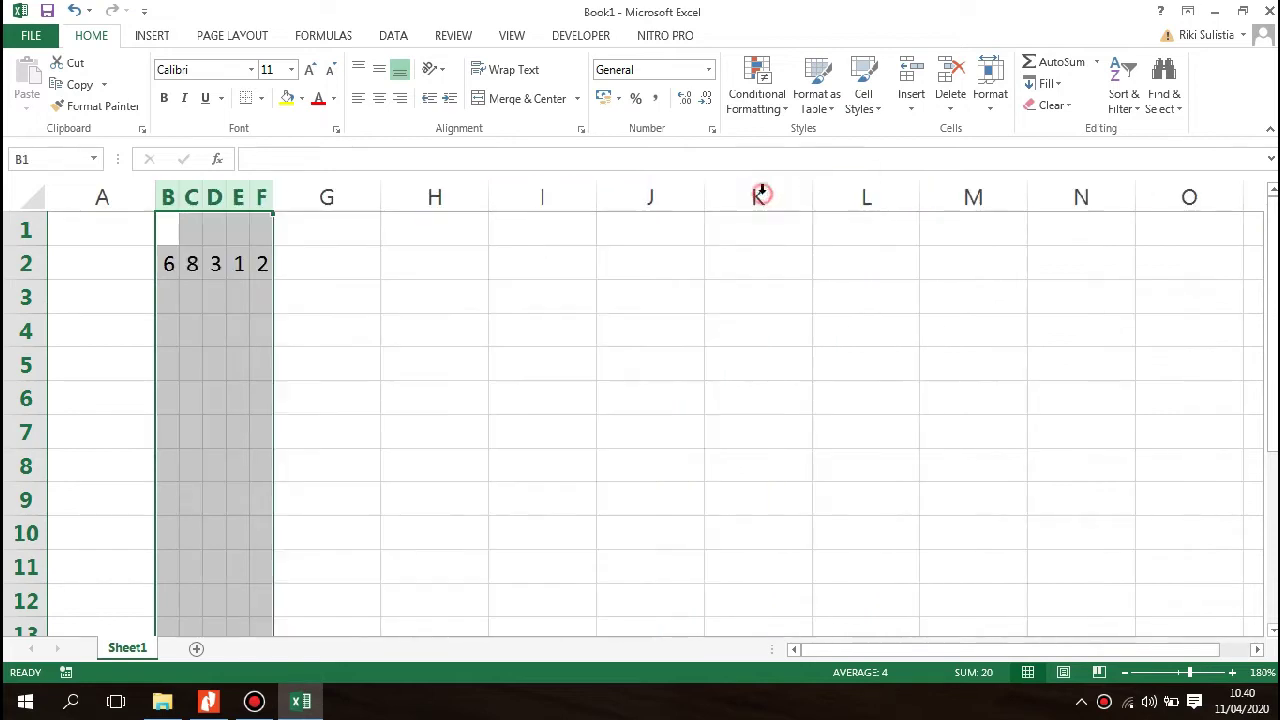
pyautogui.click(389, 257)
pyautogui.hotkey('ctrl', 'z')
pyautogui.moveTo(263, 195); pyautogui.dragTo(246, 192)
pyautogui.click(328, 299)
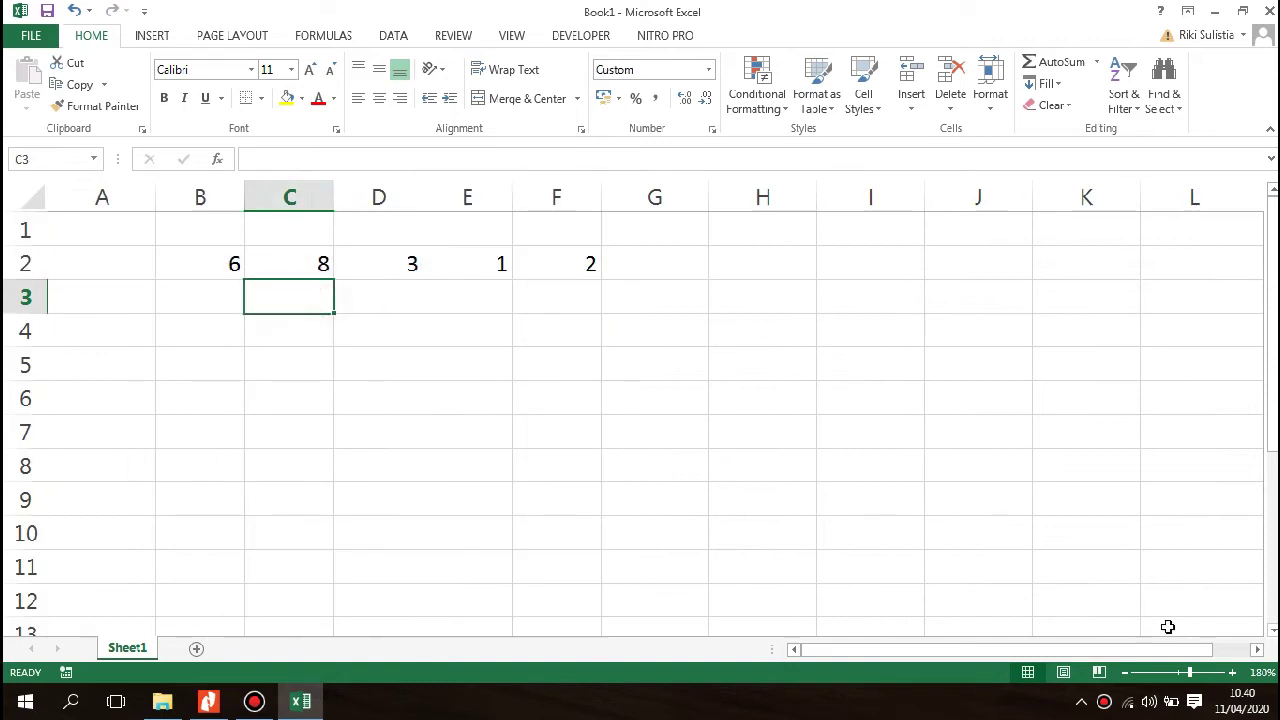
# Enter the heading "jumlah" in cell G1, above and beside the row of numbers.
pyautogui.click(1224, 673)
pyautogui.scroll(1, 975, 320)
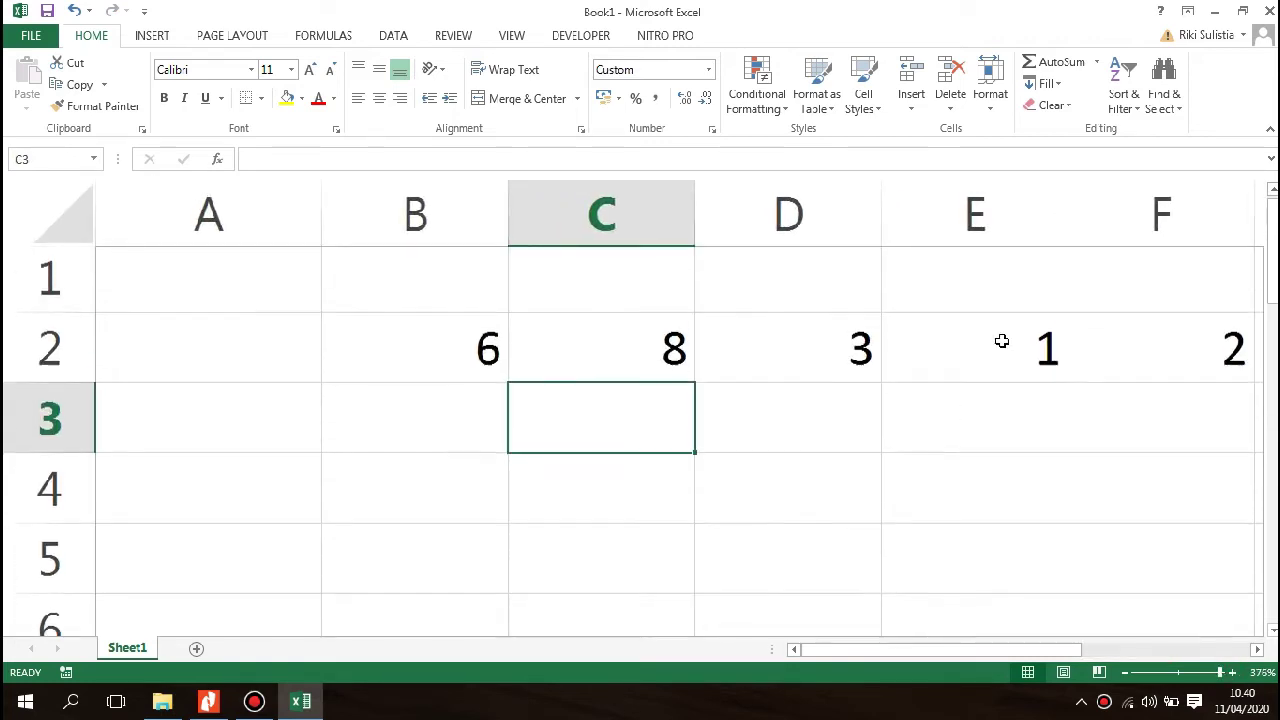
pyautogui.click(969, 428)
pyautogui.moveTo(966, 650); pyautogui.dragTo(1024, 650)
pyautogui.click(1094, 340)
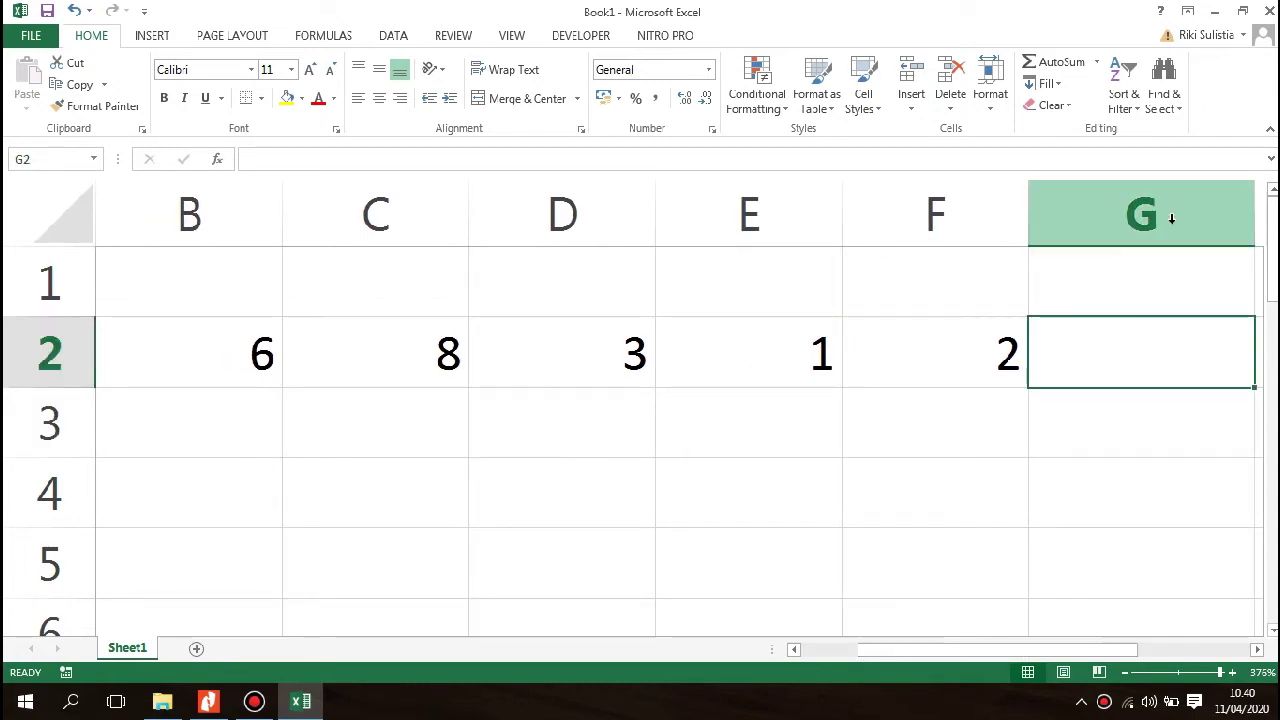
pyautogui.click(1157, 271)
pyautogui.write('jumlah')
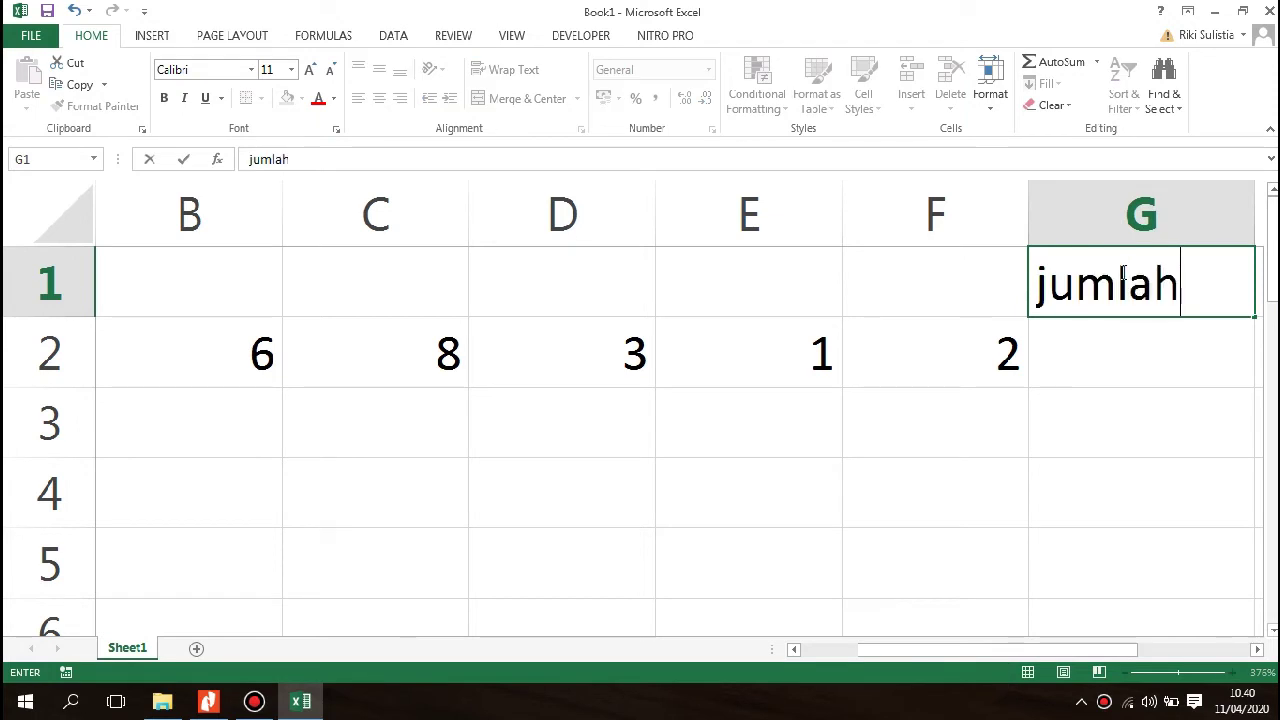
pyautogui.press('Return')
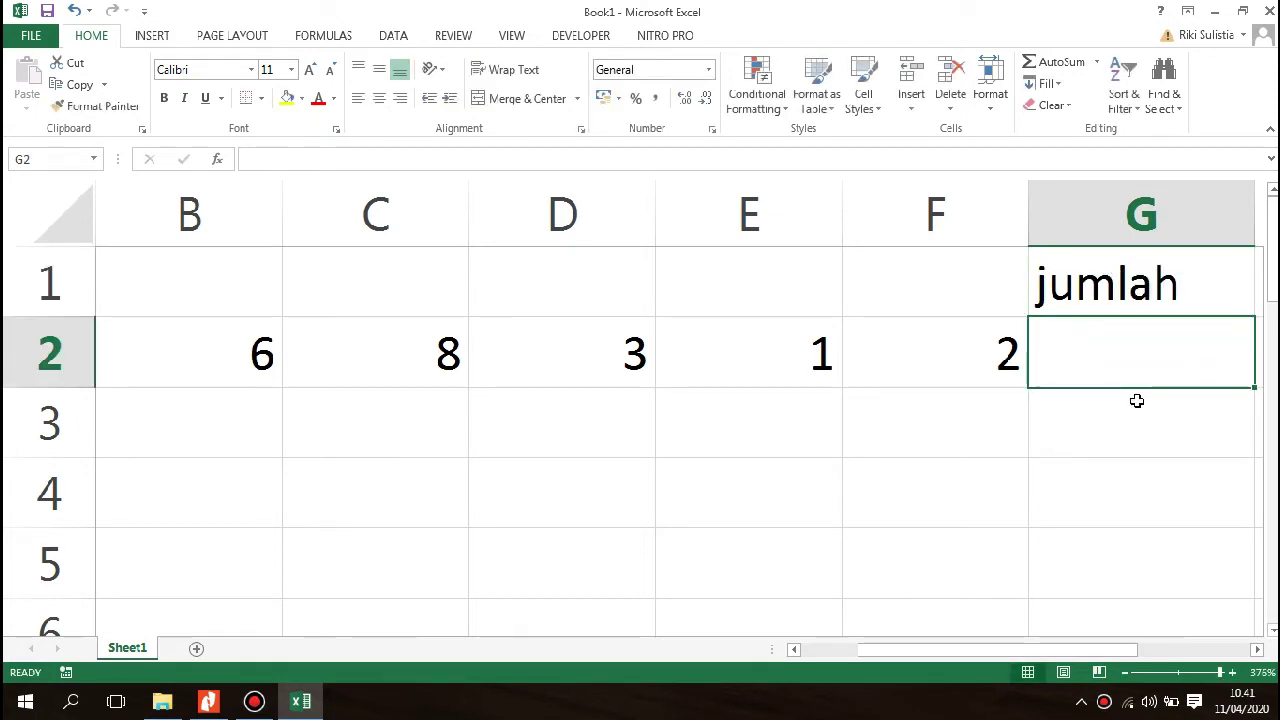
# Add the five values cell by cell in G2 with the formula =B2+C2+D2+E2+F2.
pyautogui.write('=')
pyautogui.click(265, 345)
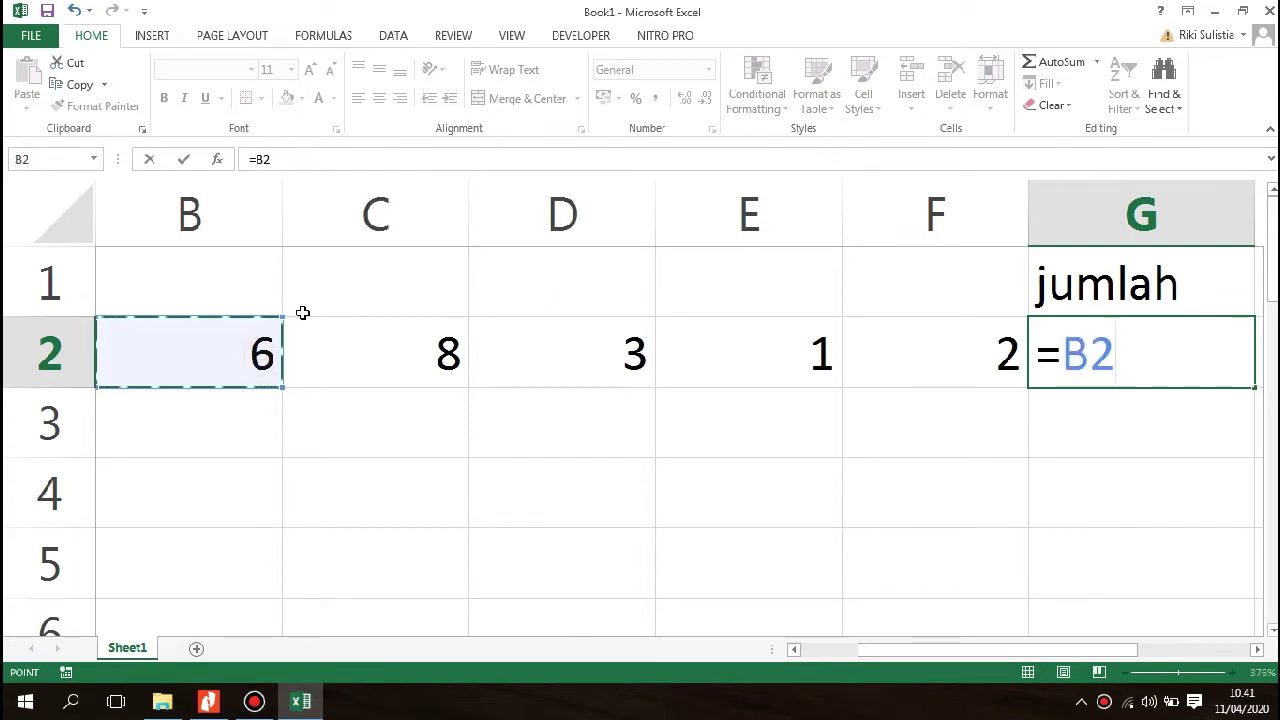
pyautogui.write('+')
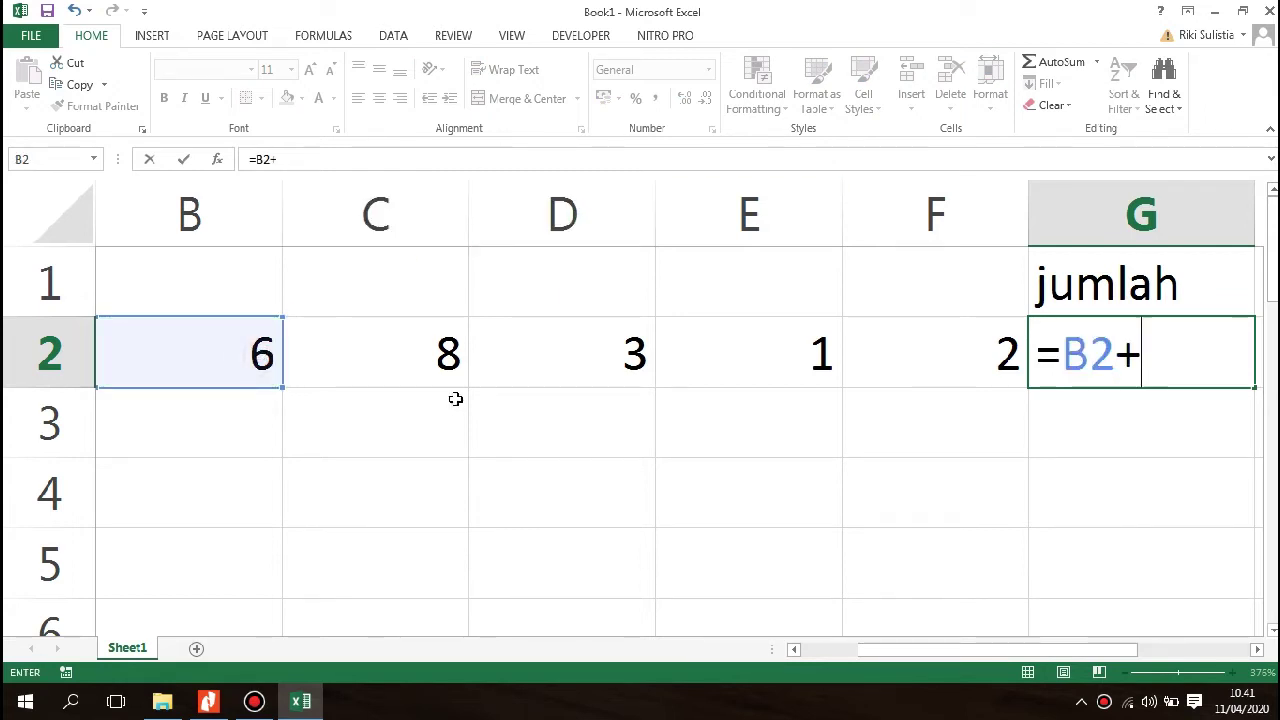
pyautogui.click(425, 371)
pyautogui.write('+')
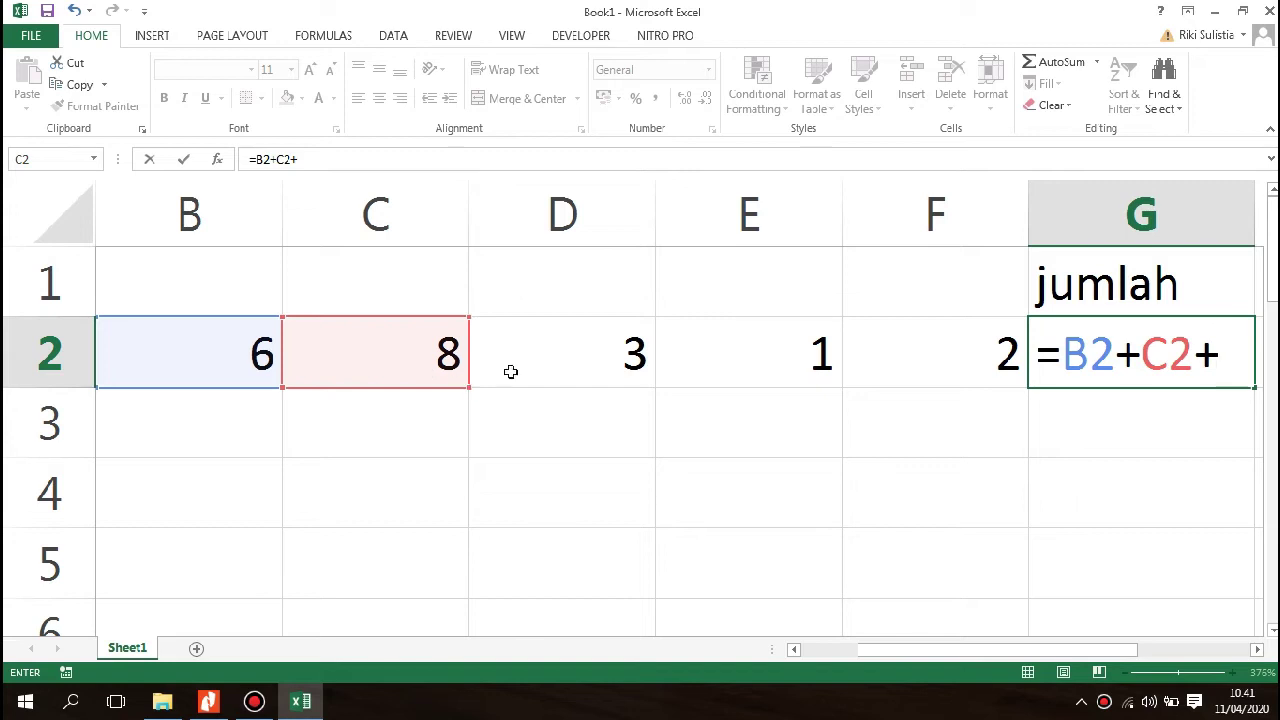
pyautogui.click(566, 353)
pyautogui.write('+')
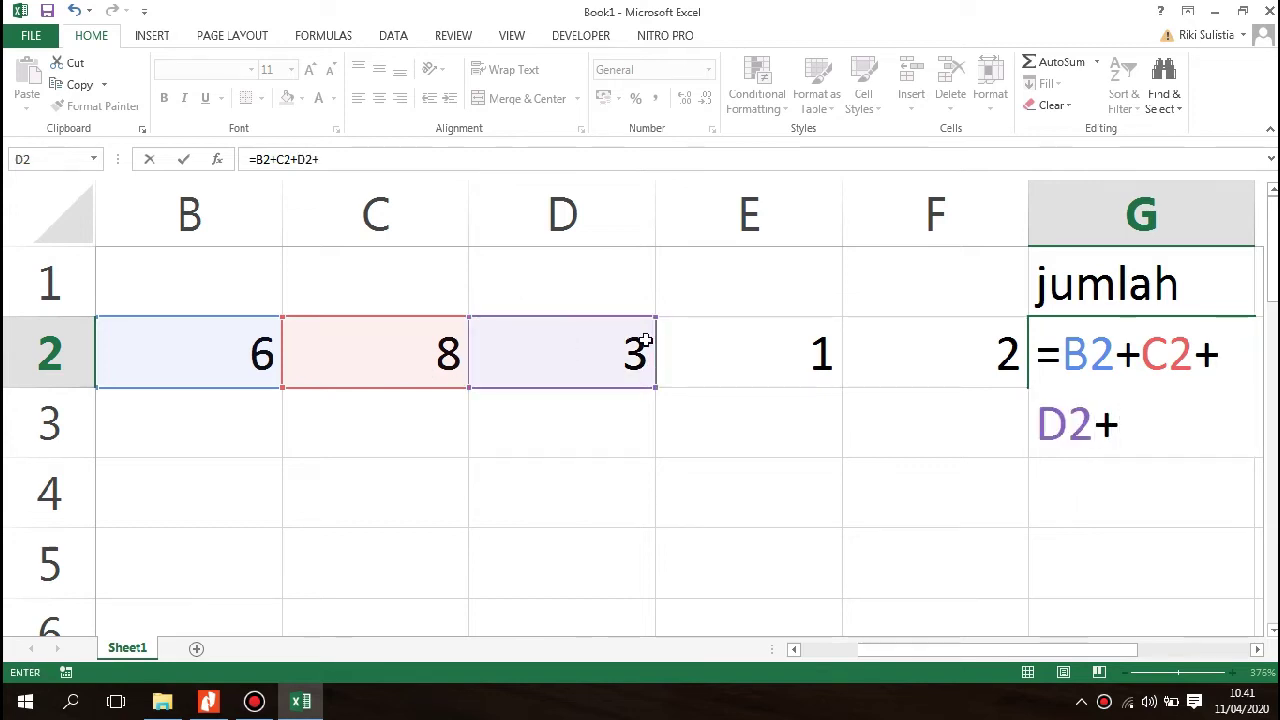
pyautogui.click(708, 358)
pyautogui.write('+')
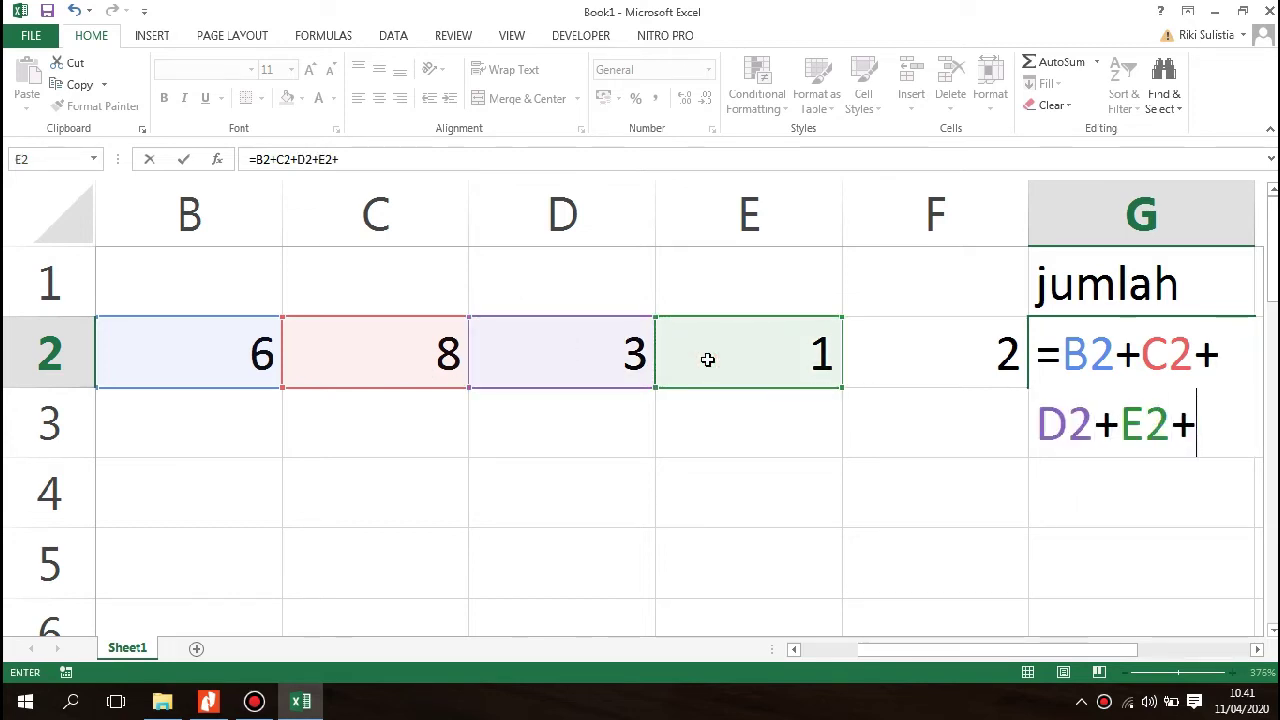
pyautogui.click(985, 349)
pyautogui.press('Return')
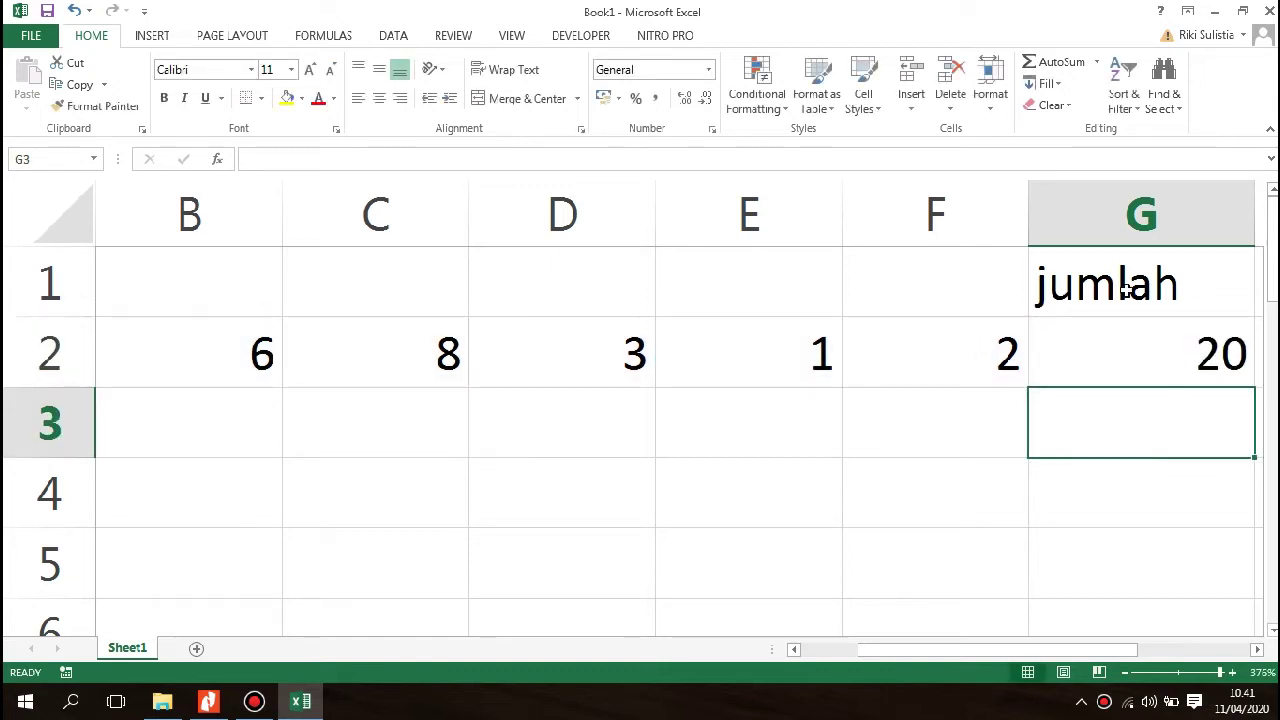
# Check the Sum entry of BAB2.pdf in Nitro Pro, return to Excel and replace the formula in G2 with =SUM(B2:F2).
pyautogui.click(1143, 331)
pyautogui.click(208, 701)
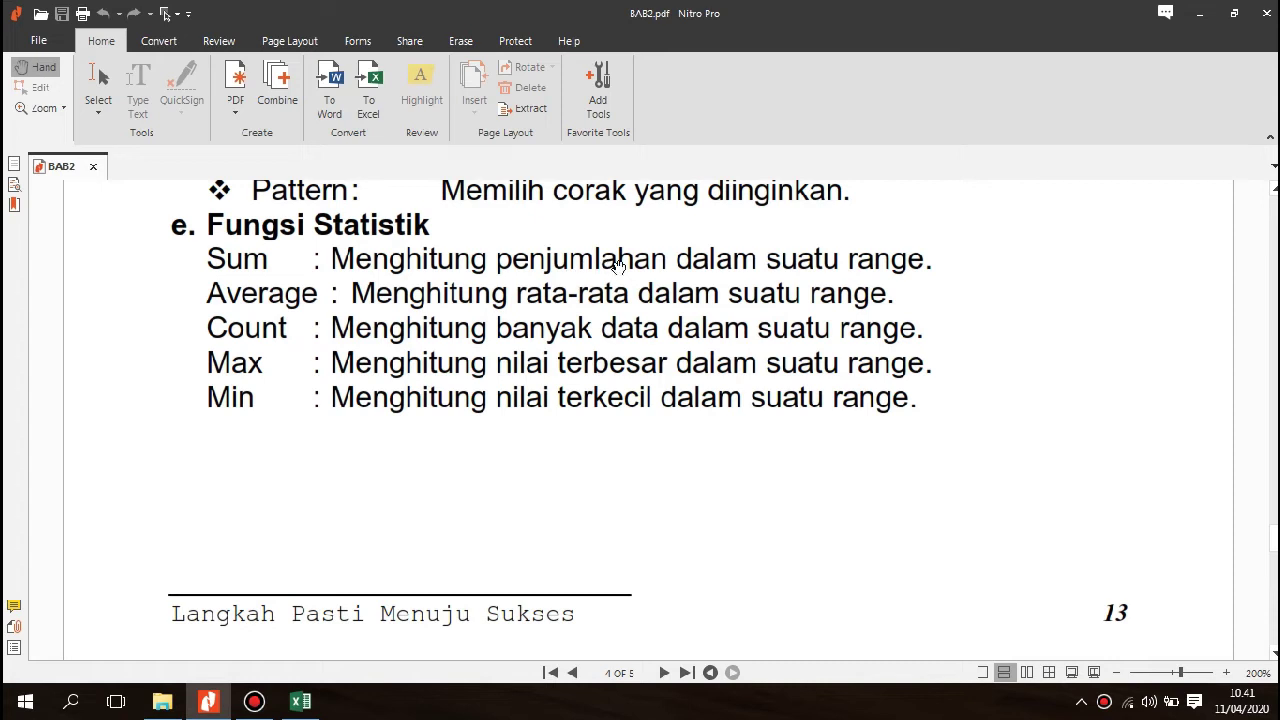
pyautogui.click(300, 701)
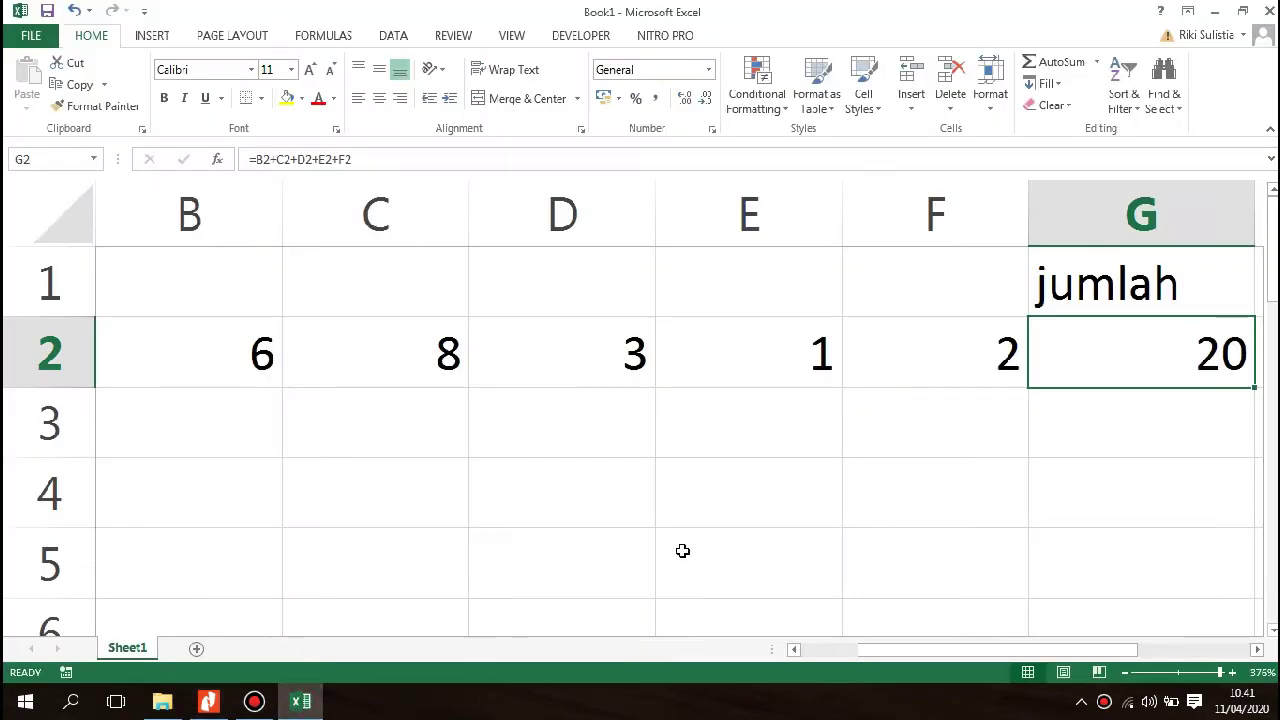
pyautogui.press('BackSpace')
pyautogui.write('=')
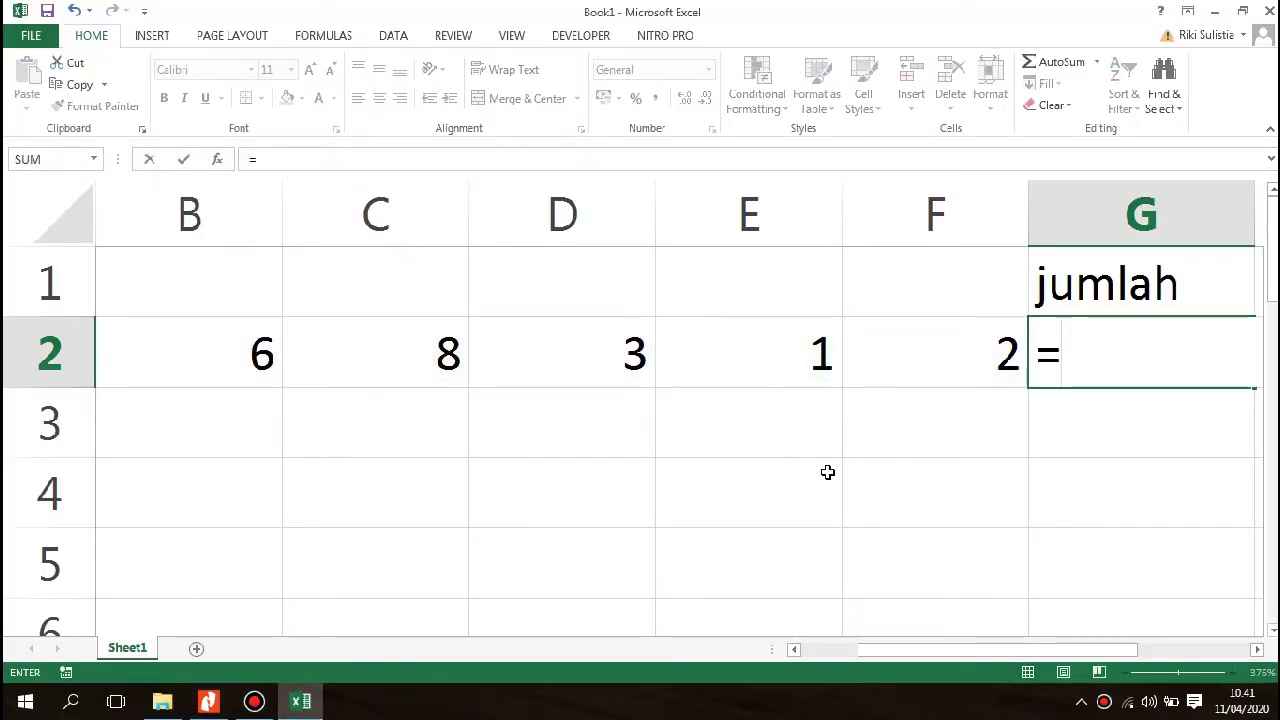
pyautogui.write('sum')
pyautogui.press('Tab')
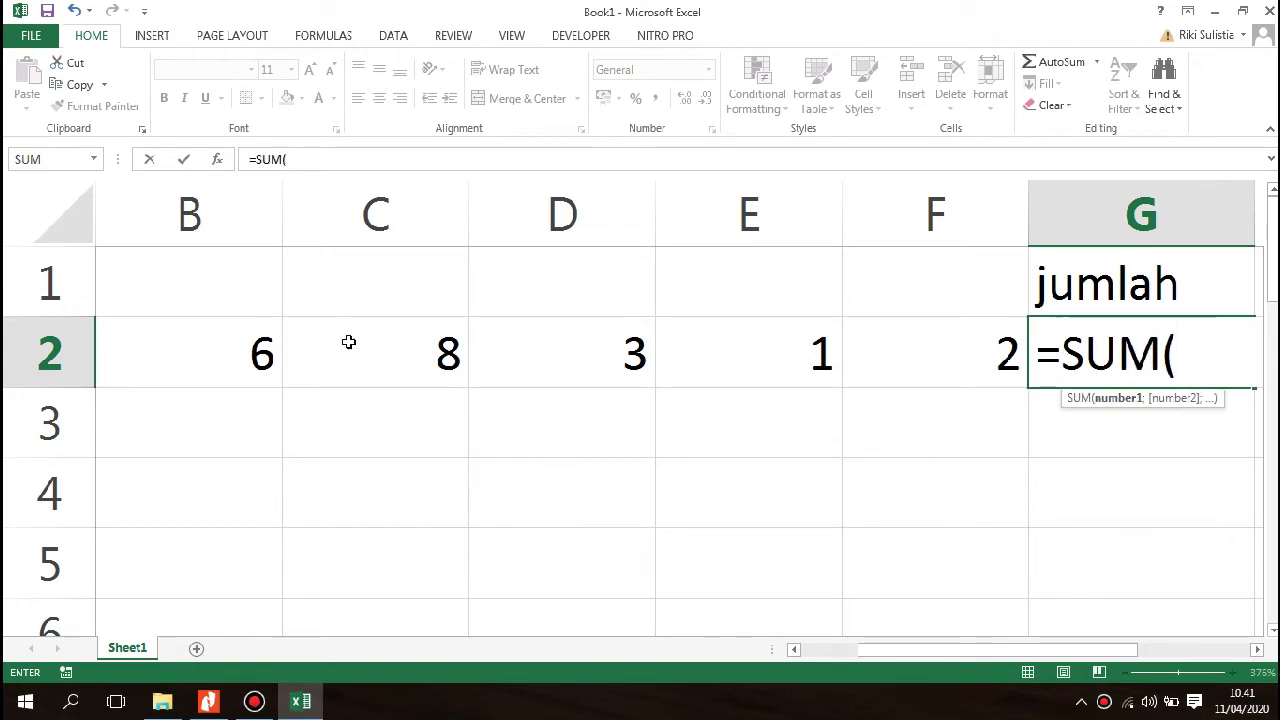
pyautogui.moveTo(225, 346); pyautogui.dragTo(894, 349)
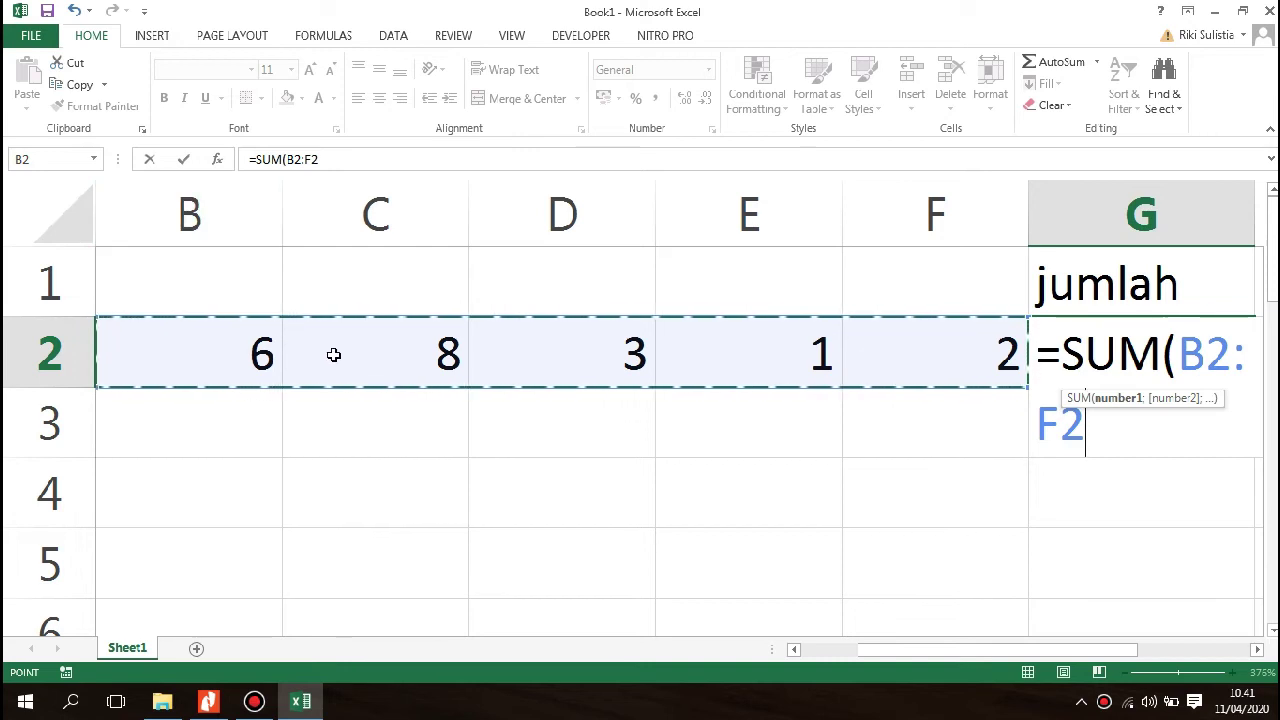
pyautogui.press('Return')
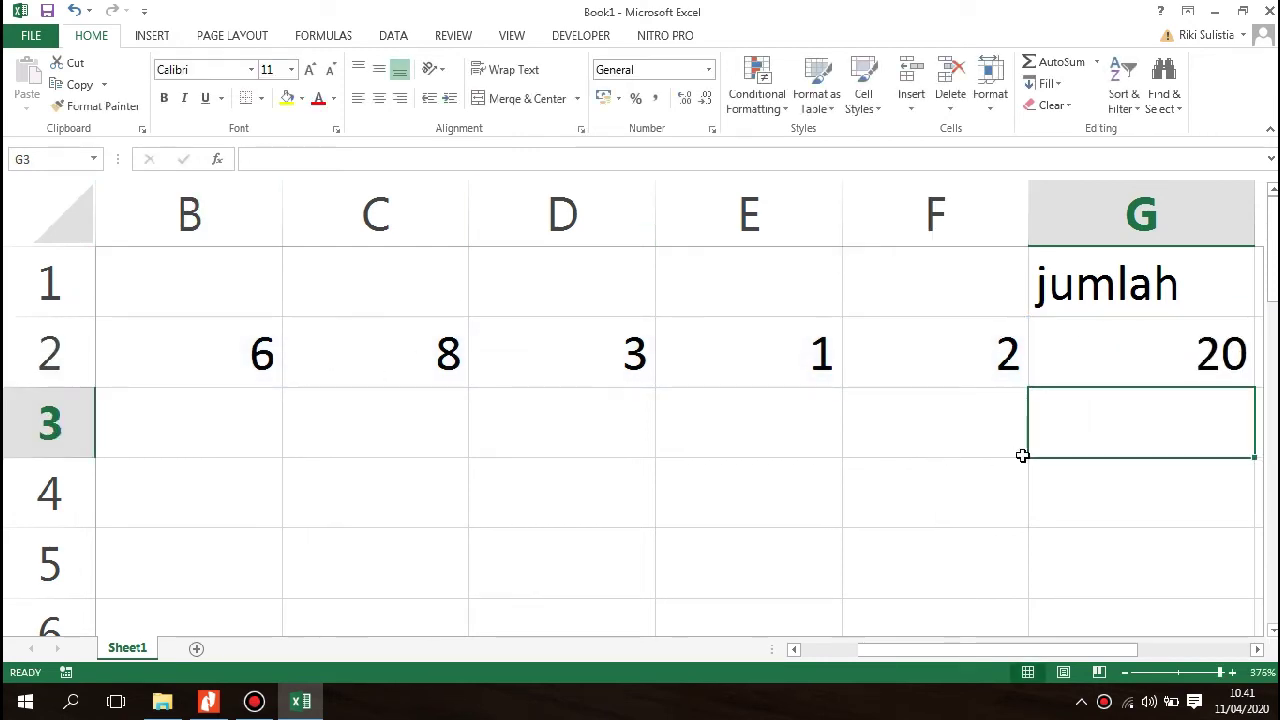
pyautogui.click(1136, 357)
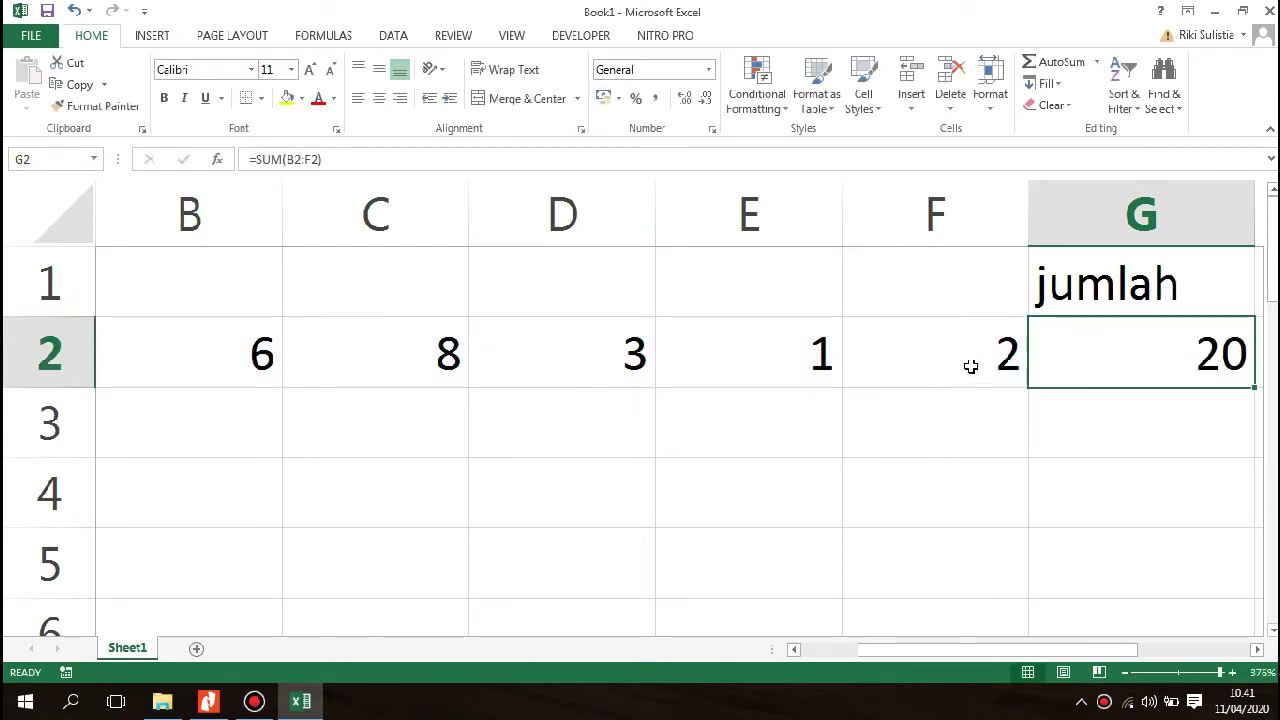
pyautogui.click(1061, 424)
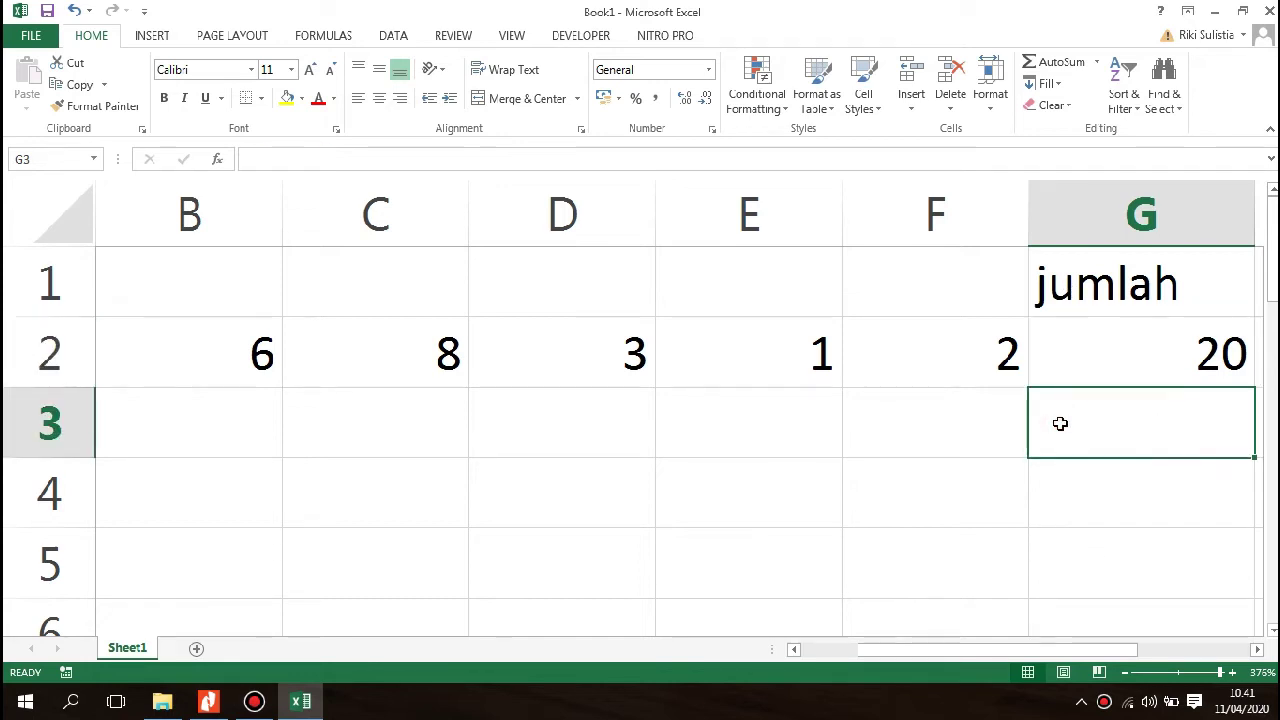
# Switch to BAB2.pdf in Nitro Pro to check the list of statistical functions.
pyautogui.click(1125, 673)
pyautogui.click(1125, 673)
pyautogui.click(1125, 673)
pyautogui.click(1125, 673)
pyautogui.click(1125, 673)
pyautogui.click(1125, 673)
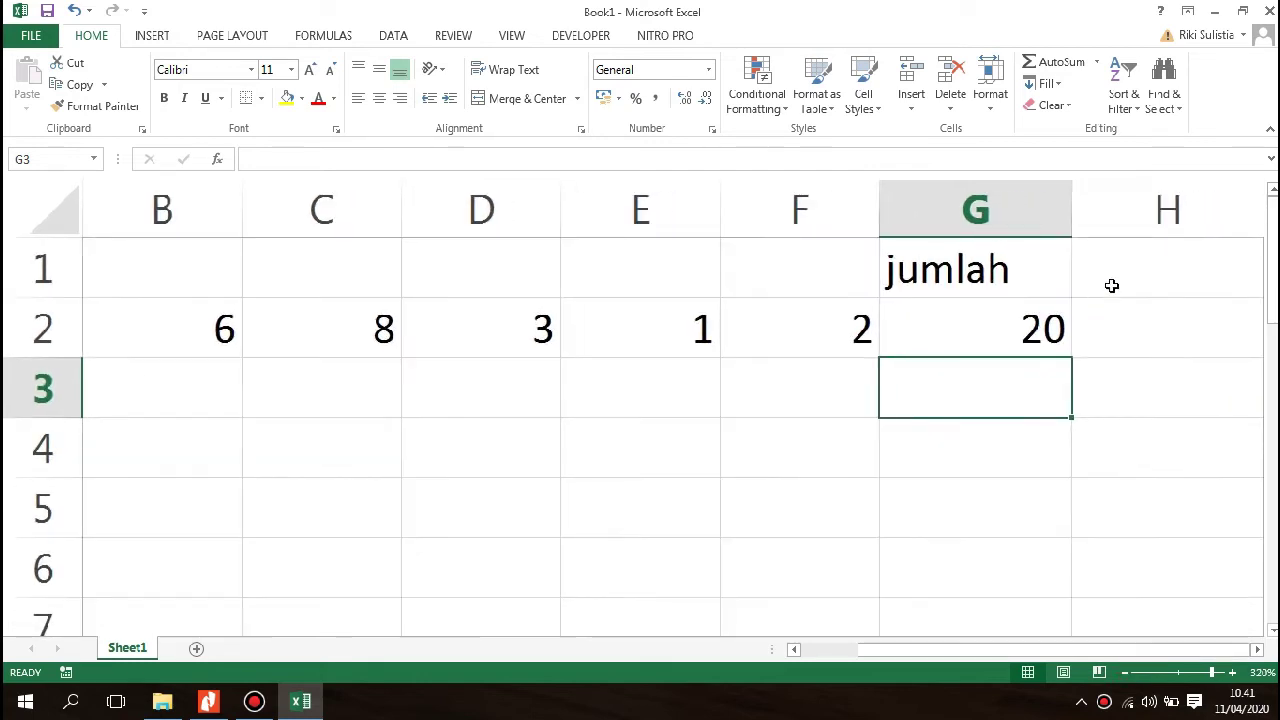
pyautogui.click(1108, 283)
pyautogui.click(189, 699)
pyautogui.click(206, 702)
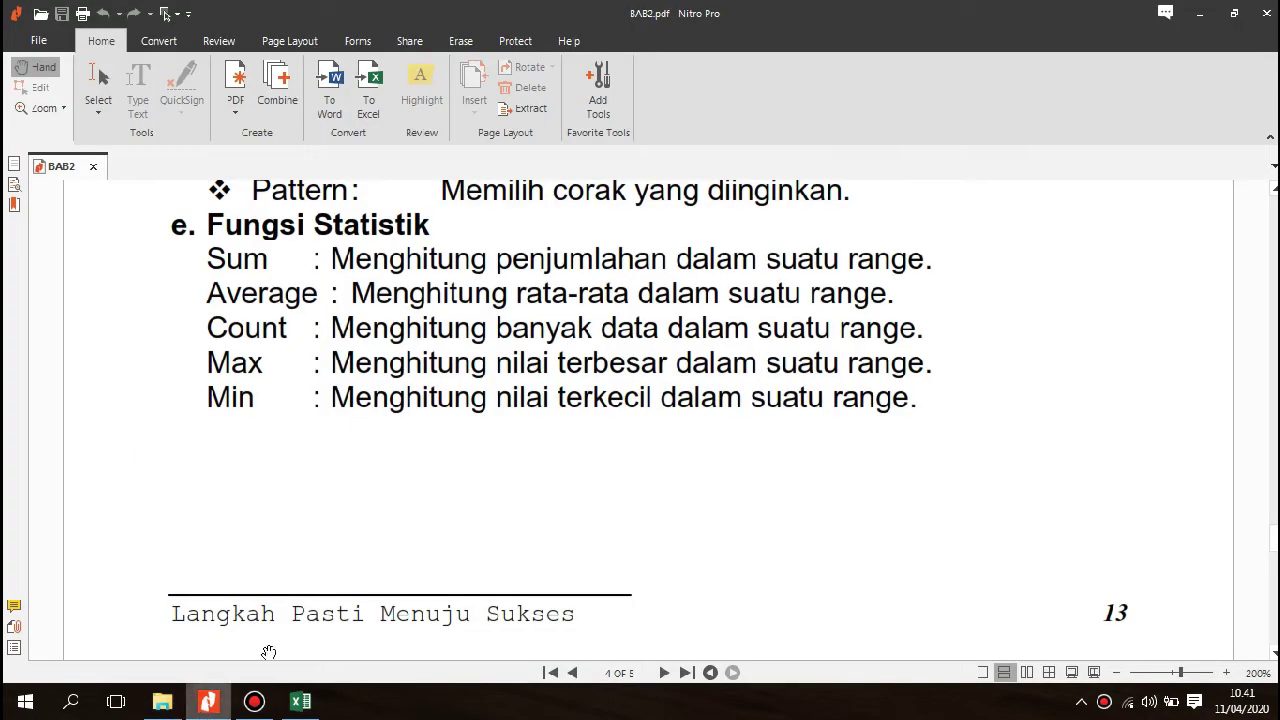
# Switch back to Excel and apply all borders to the range B1:J2.
pyautogui.click(300, 701)
pyautogui.click(420, 489)
pyautogui.moveTo(186, 265); pyautogui.dragTo(961, 297)
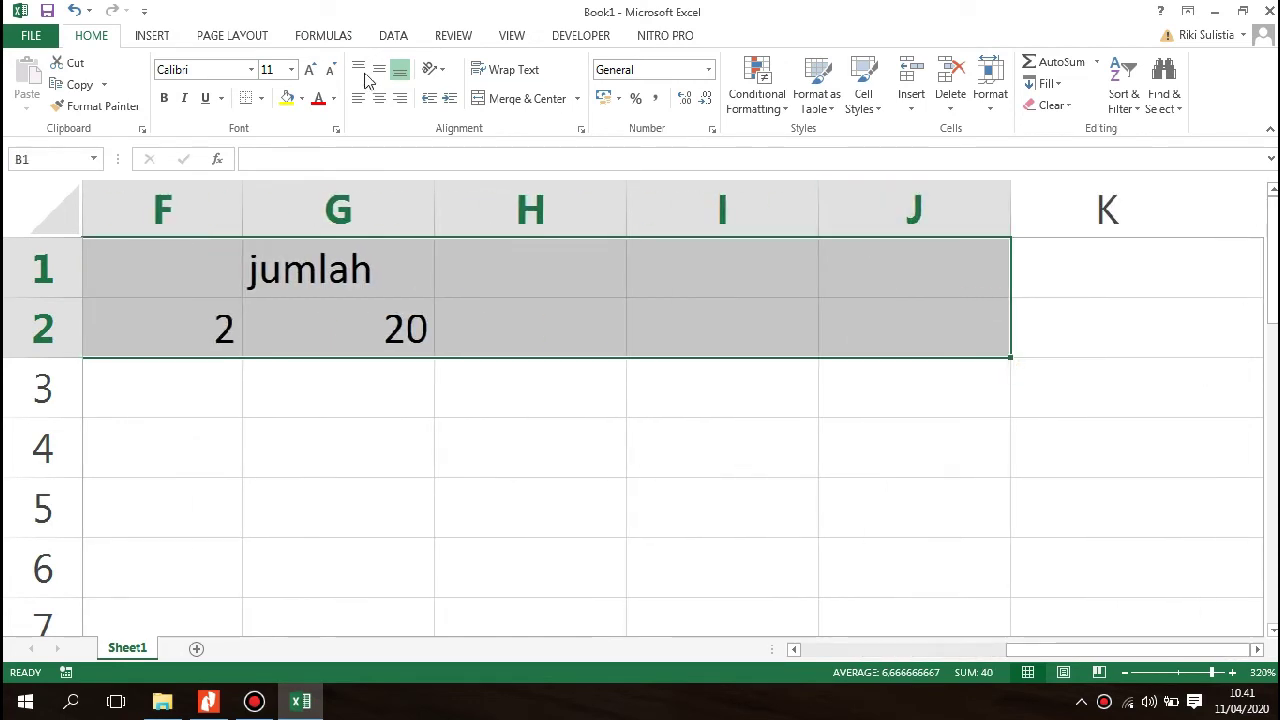
pyautogui.click(261, 98)
pyautogui.click(281, 262)
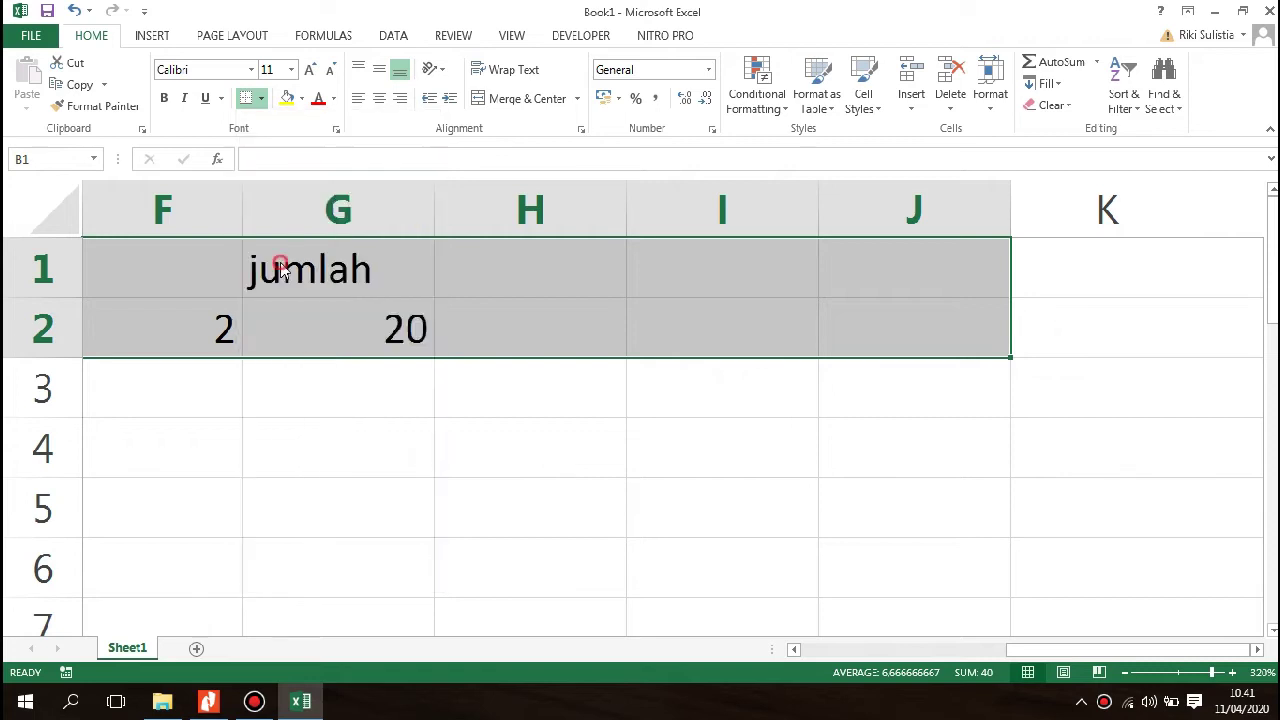
pyautogui.click(706, 460)
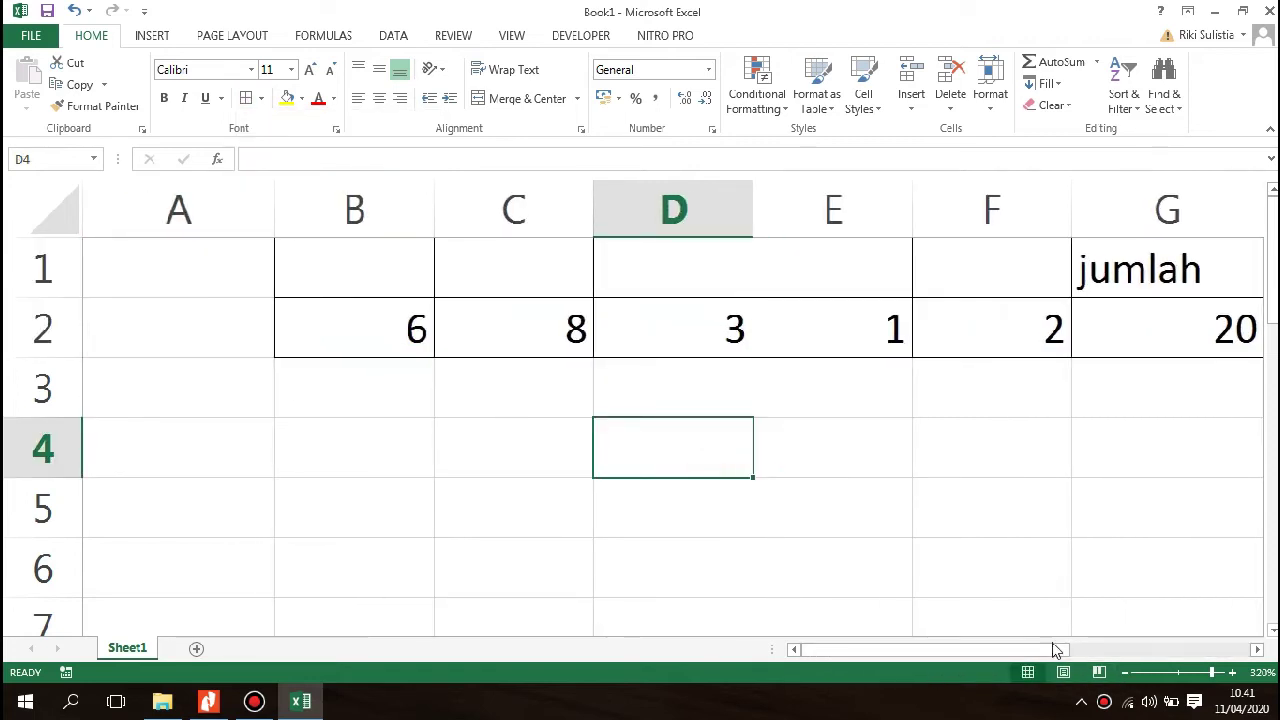
# Narrow column A to a thin strip beside the bordered table.
pyautogui.moveTo(275, 209); pyautogui.dragTo(112, 198)
pyautogui.click(262, 346)
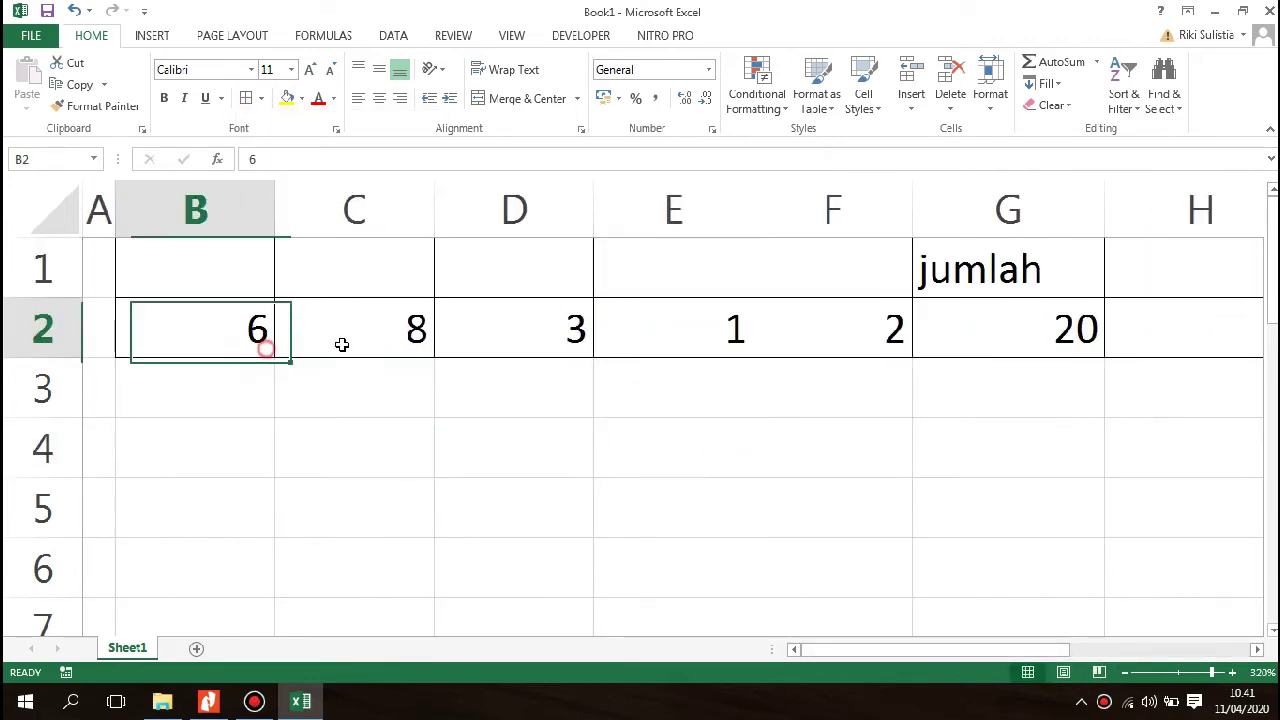
pyautogui.click(878, 462)
# Switch to BAB2.pdf in Nitro Pro and read the description of the Average function.
pyautogui.moveTo(973, 649); pyautogui.dragTo(1017, 650)
pyautogui.click(1114, 264)
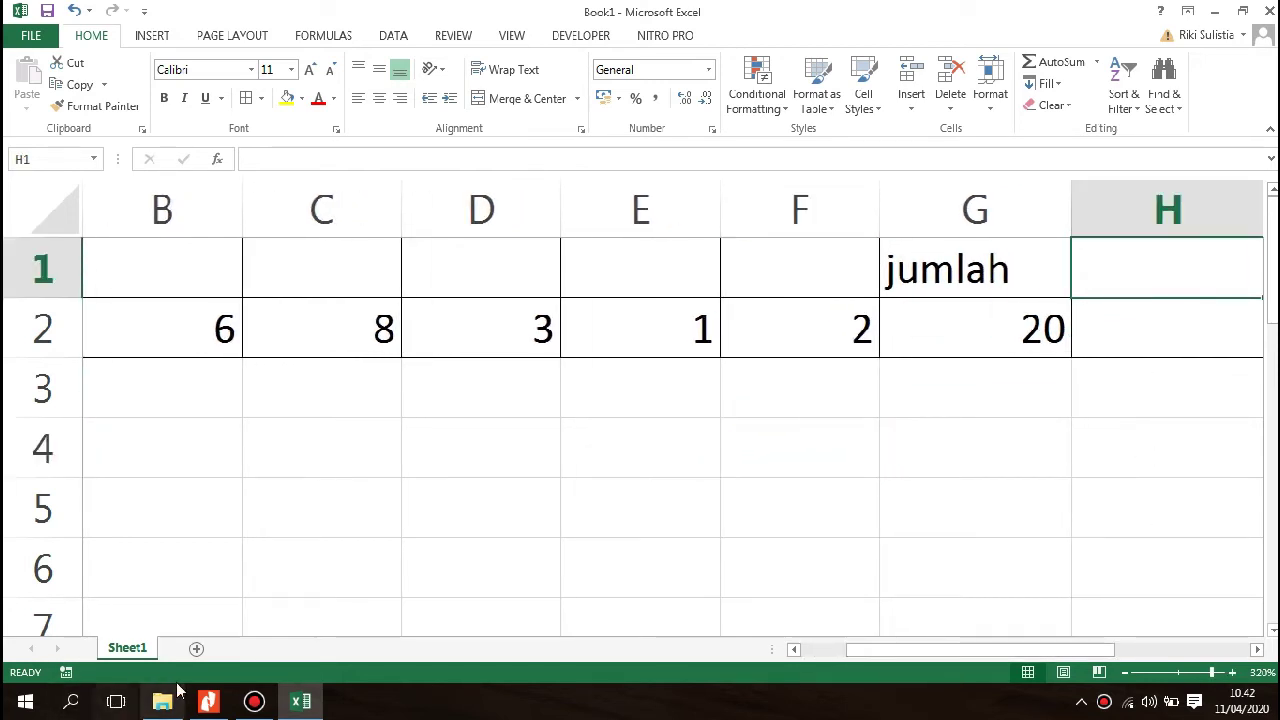
pyautogui.click(208, 702)
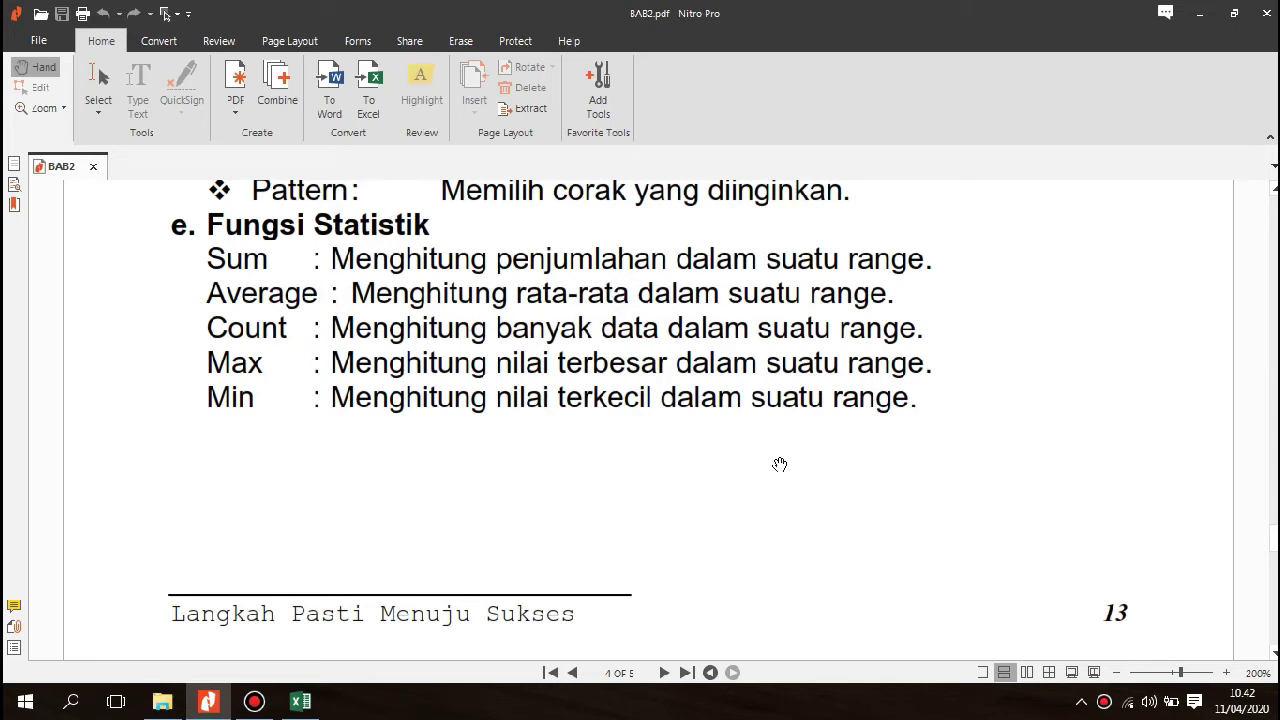
# Switch back to Excel and enter the manual average formula =B2+C2+D2+E2+F2/5 in cell H2.
pyautogui.click(300, 701)
pyautogui.click(586, 486)
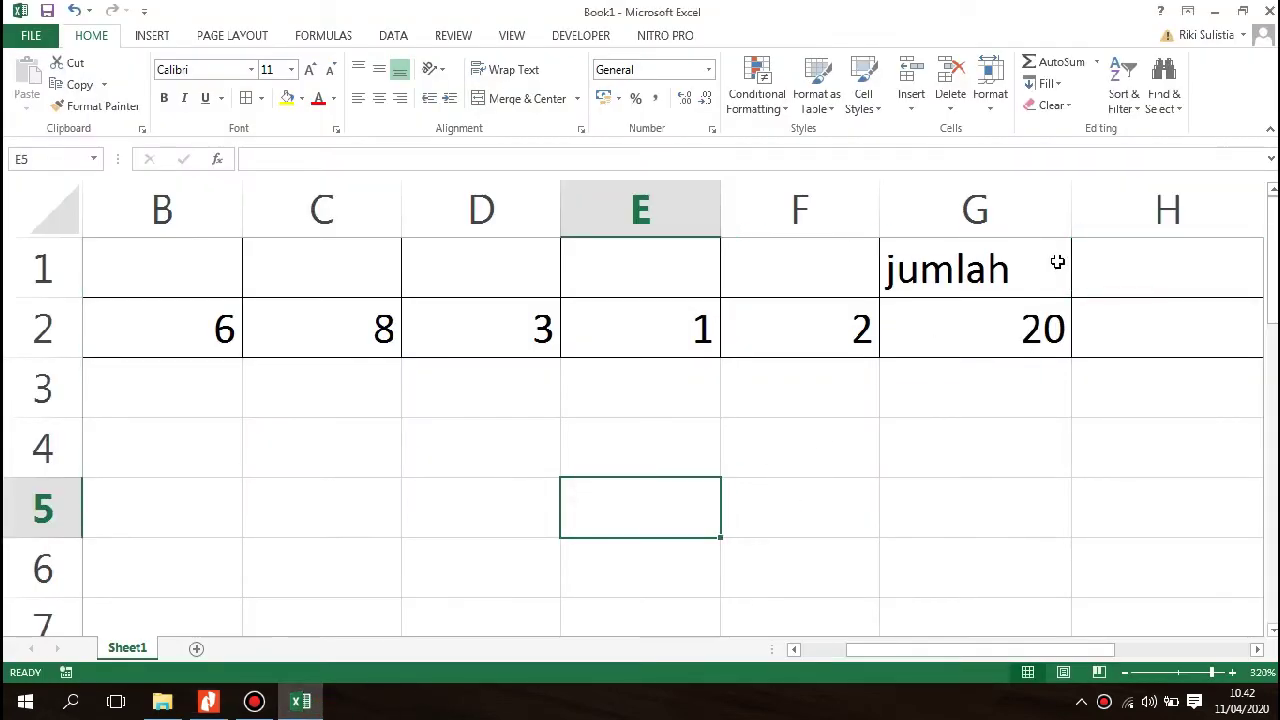
pyautogui.click(1106, 273)
pyautogui.click(1106, 320)
pyautogui.write('=')
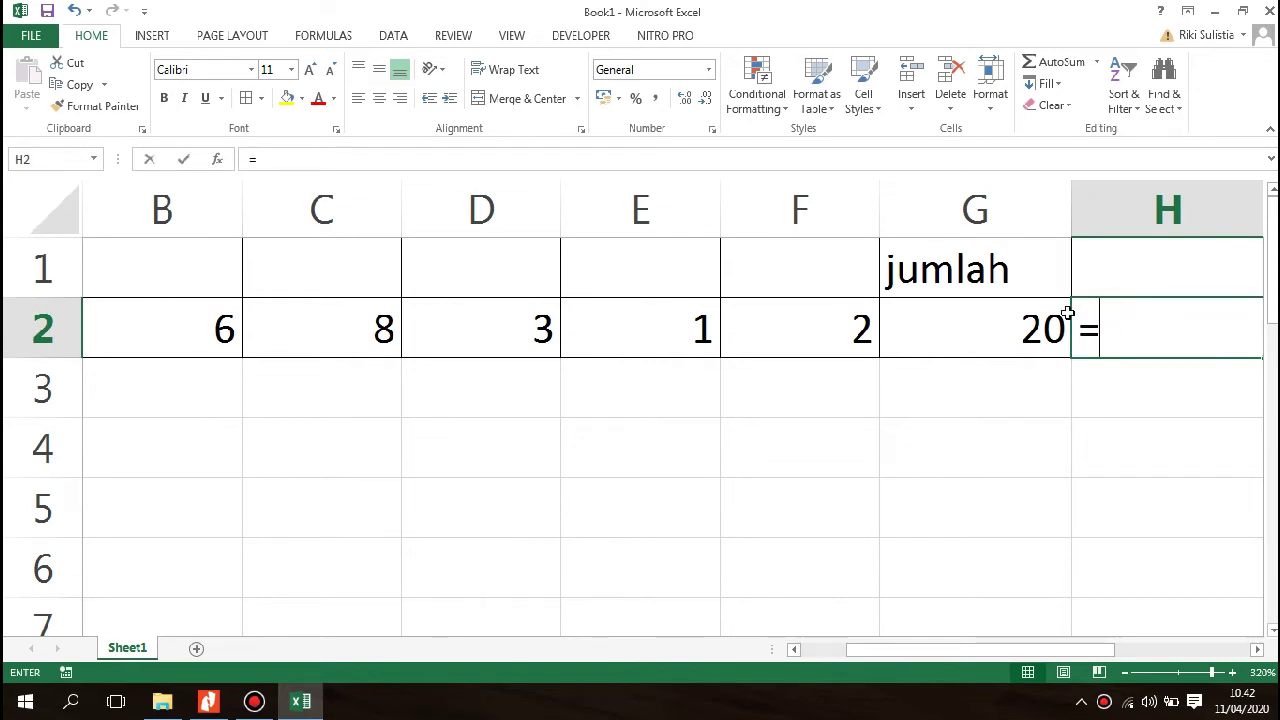
pyautogui.click(172, 334)
pyautogui.write('+')
pyautogui.click(300, 320)
pyautogui.write('+')
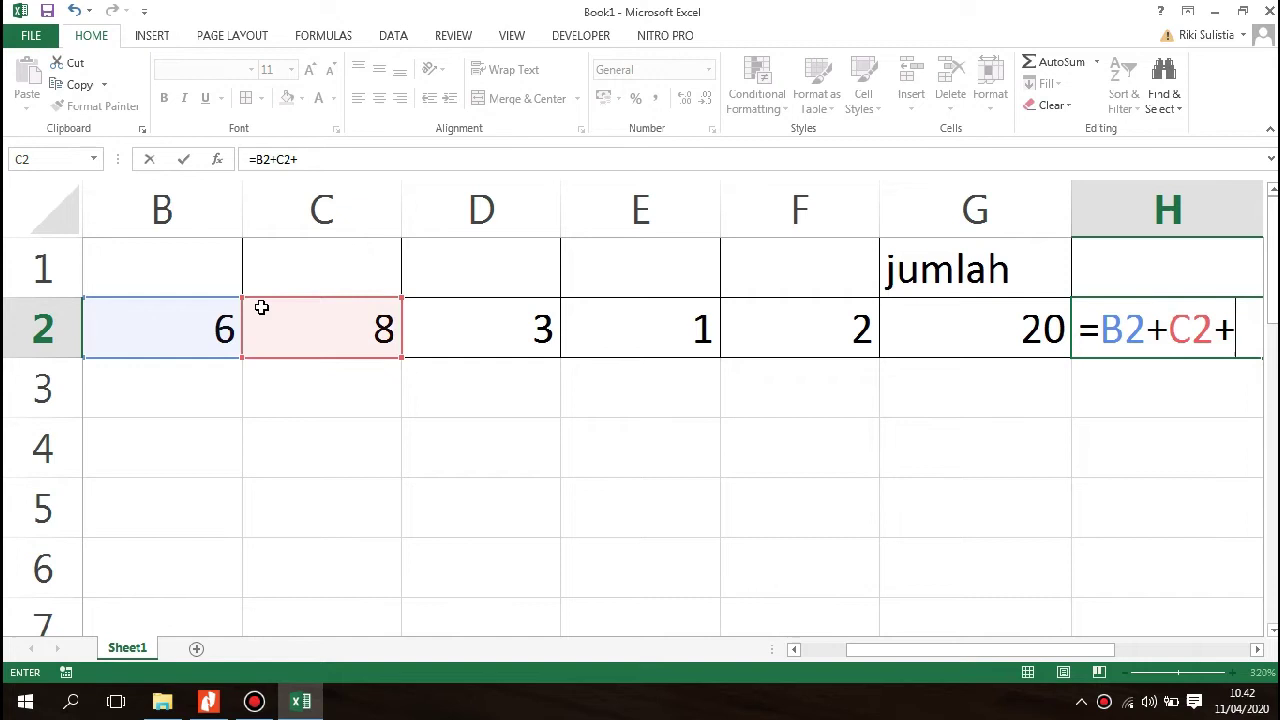
pyautogui.click(527, 348)
pyautogui.write('+')
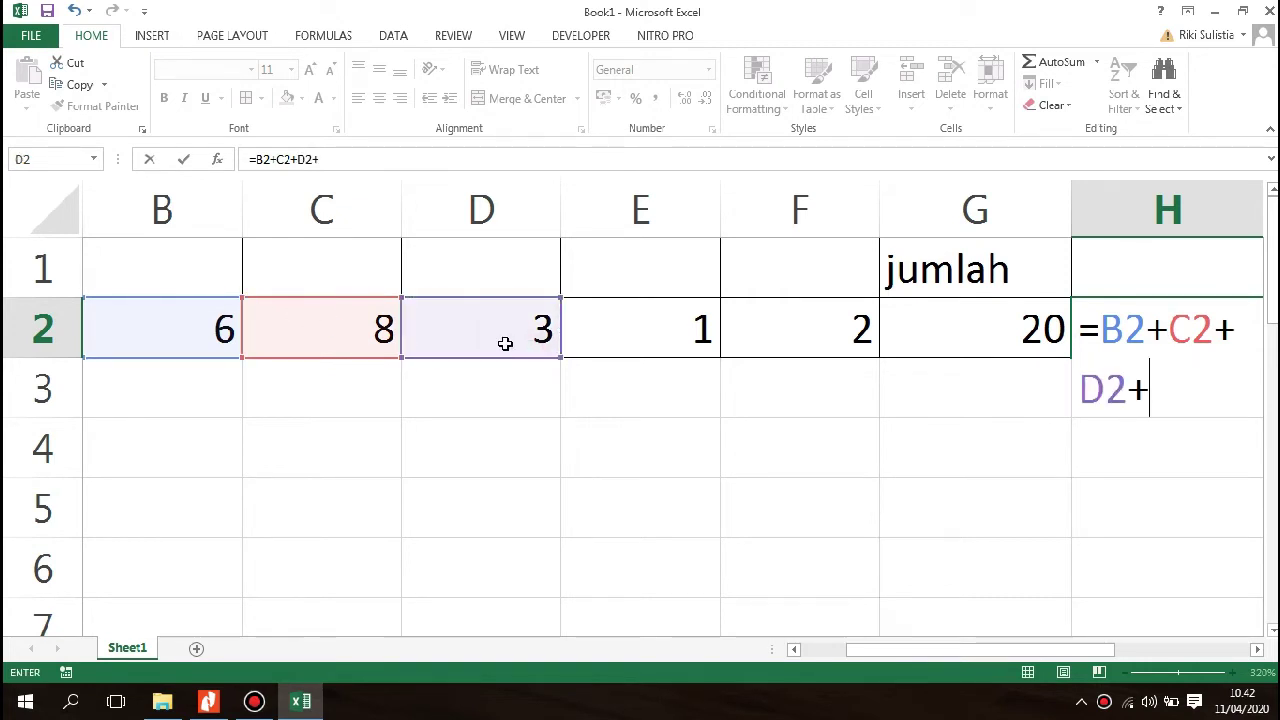
pyautogui.click(616, 336)
pyautogui.write('+')
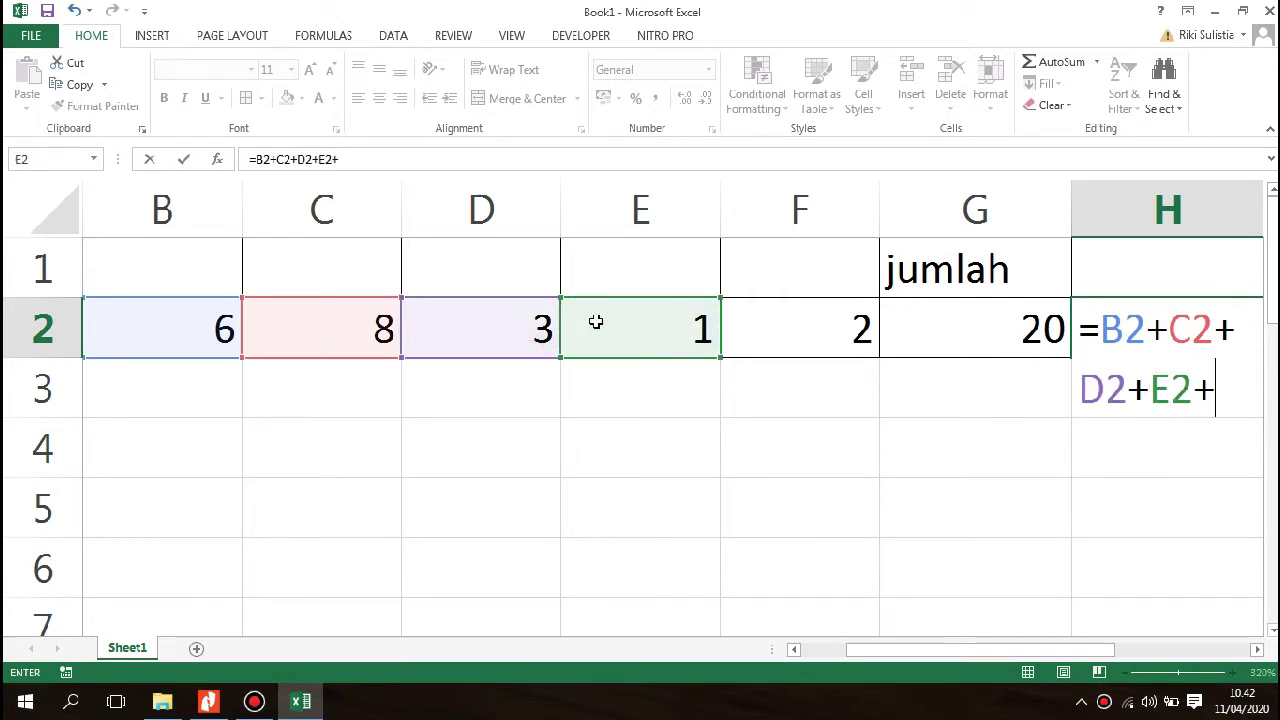
pyautogui.click(787, 320)
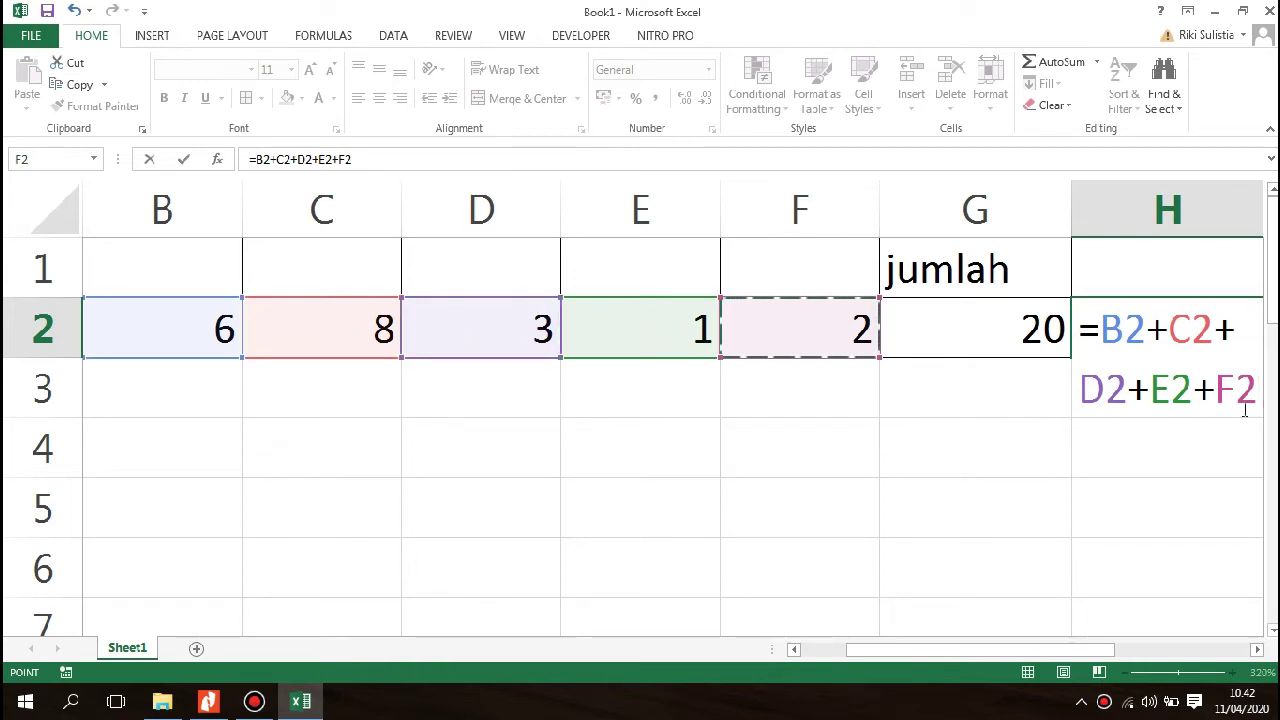
pyautogui.write('/')
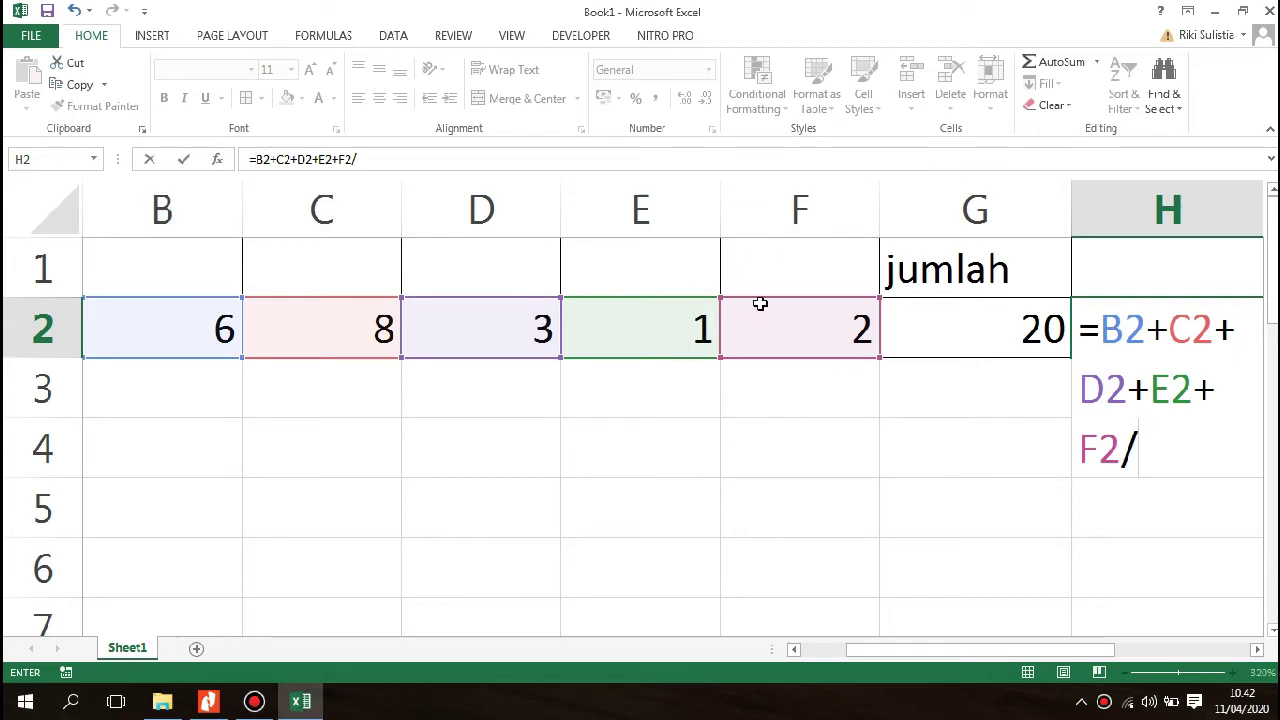
pyautogui.write('5')
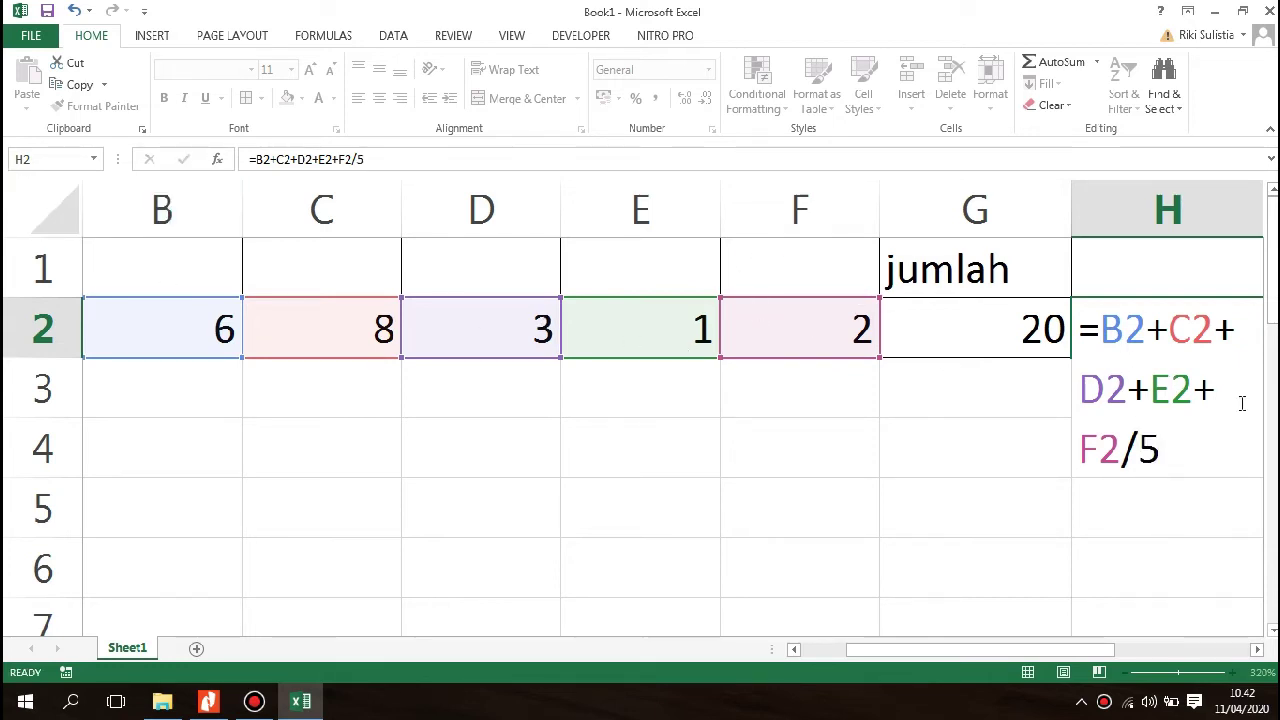
pyautogui.press('Return')
pyautogui.click(1207, 315)
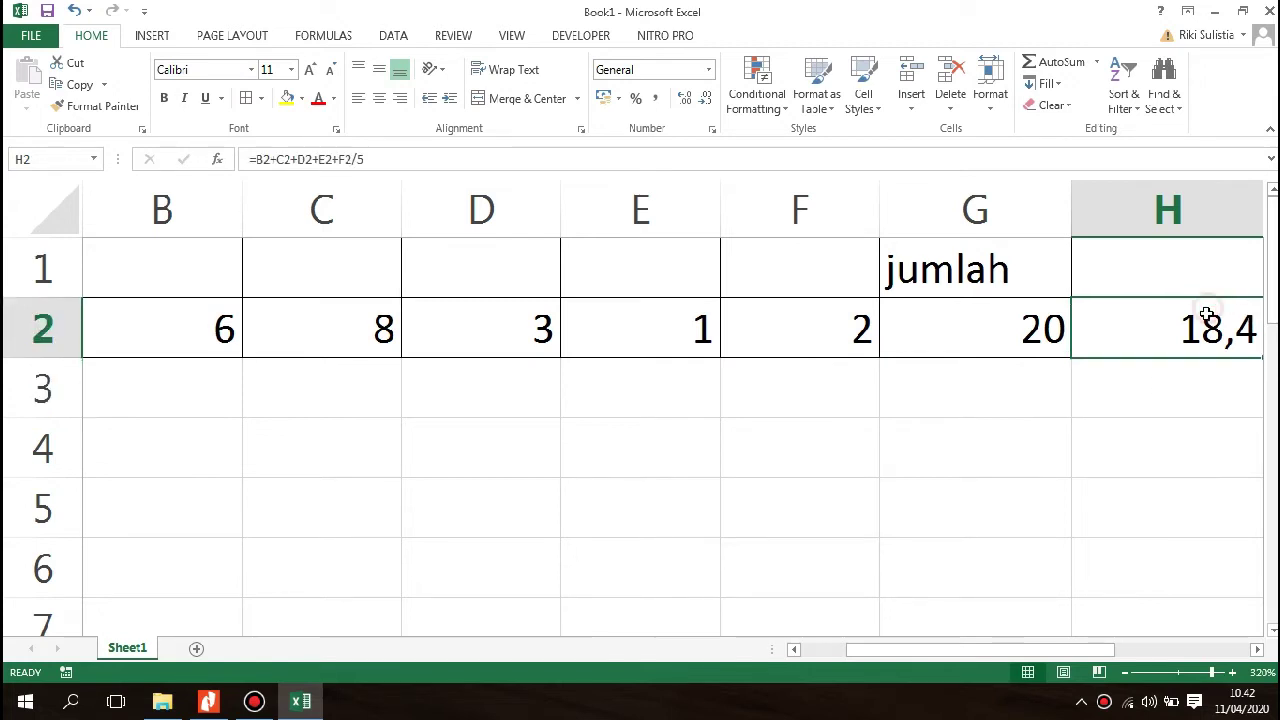
# Add parentheses around the sum in H2 so the manual average formula reads =(B2+C2+D2+E2+F2)/5.
pyautogui.click(359, 163)
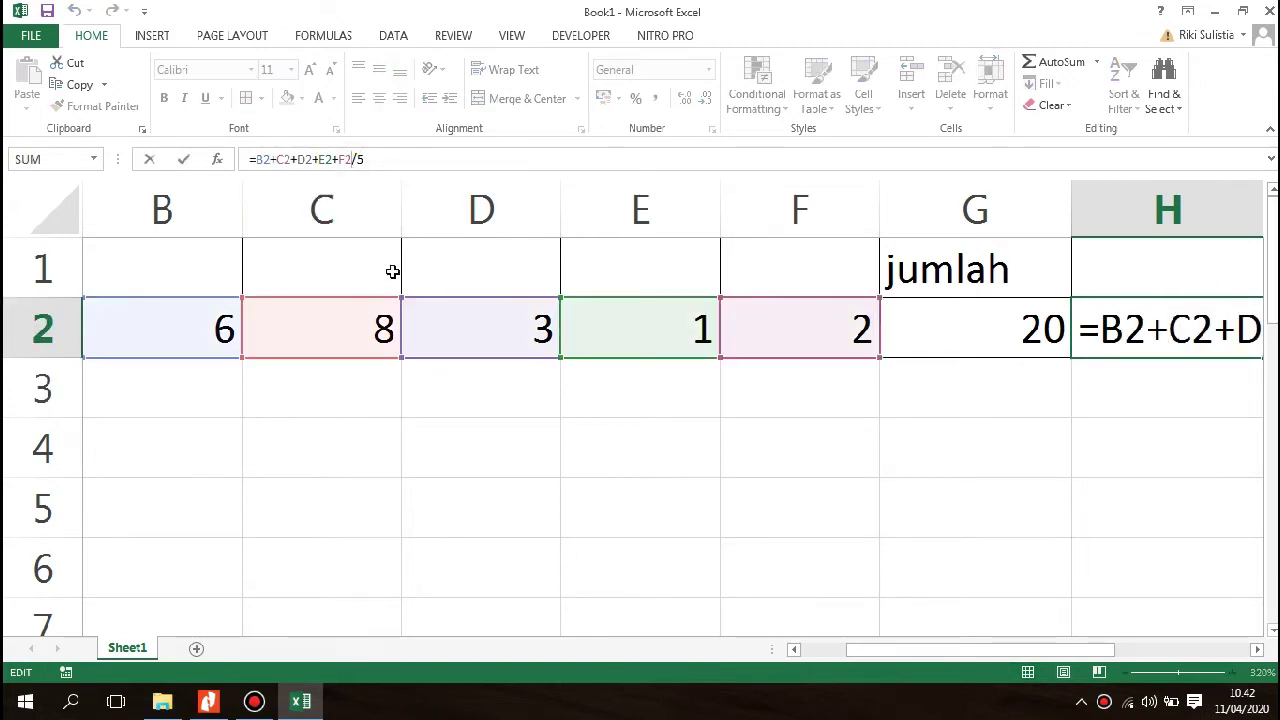
pyautogui.write(')')
pyautogui.press('Left')
pyautogui.press('Left')
pyautogui.press('Left')
pyautogui.press('Left')
pyautogui.press('Left')
pyautogui.press('Left')
pyautogui.press('Left')
pyautogui.press('Left')
pyautogui.press('Left')
pyautogui.press('Left')
pyautogui.press('Left')
pyautogui.press('Left')
pyautogui.press('Left')
pyautogui.press('Left')
pyautogui.press('Left')
pyautogui.press('Left')
pyautogui.press('Left')
pyautogui.write('(')
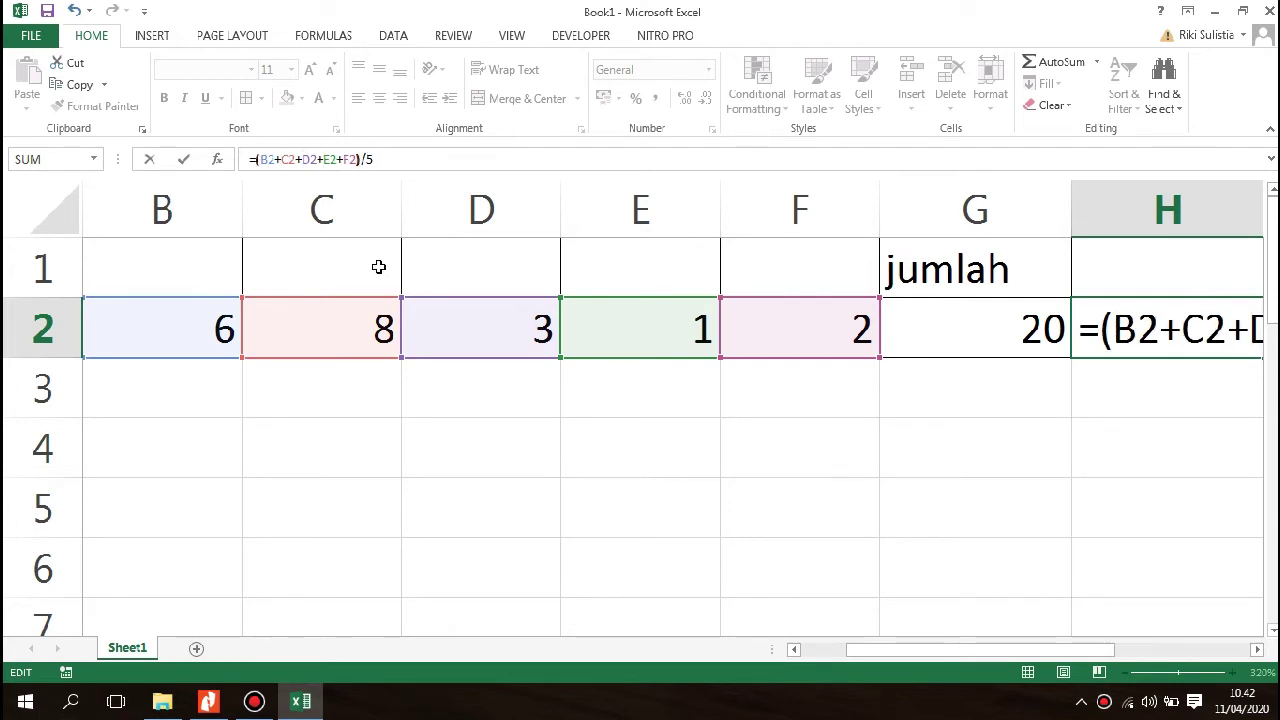
pyautogui.press('Return')
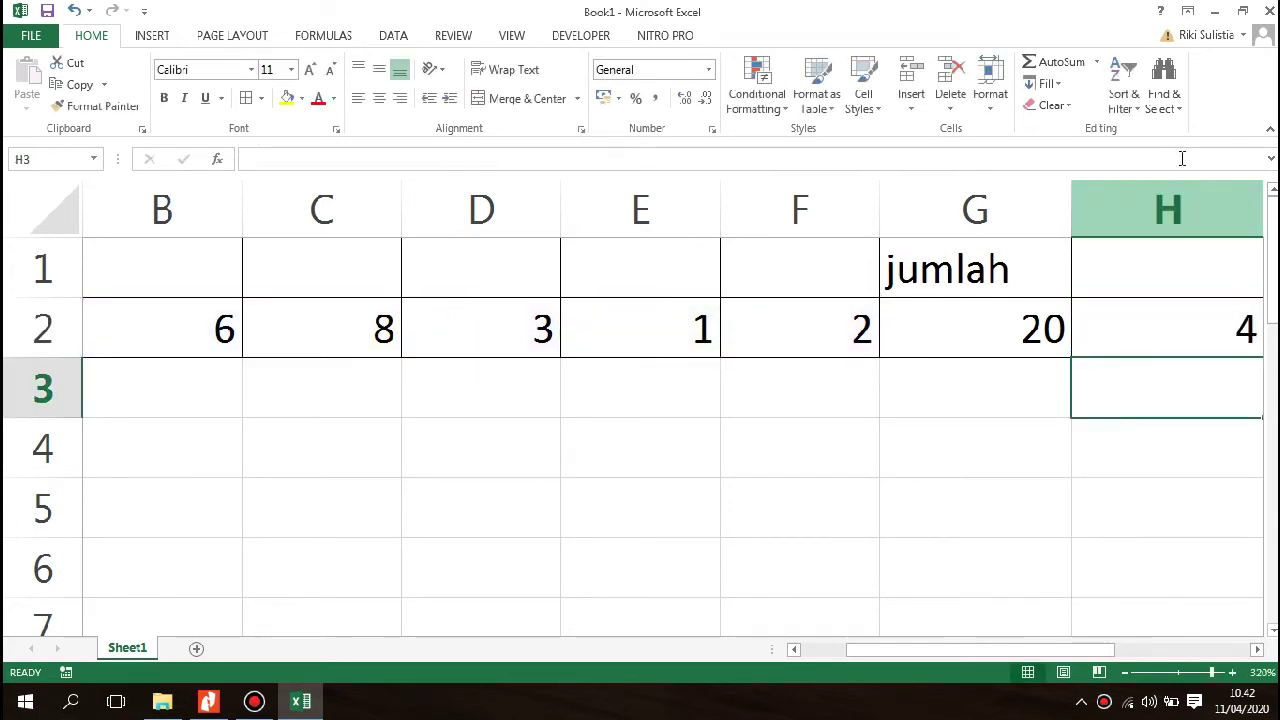
# Clear the manual average formula from cell H2 and check the Average function's description in BAB2.pdf in Nitro Pro.
pyautogui.click(1166, 346)
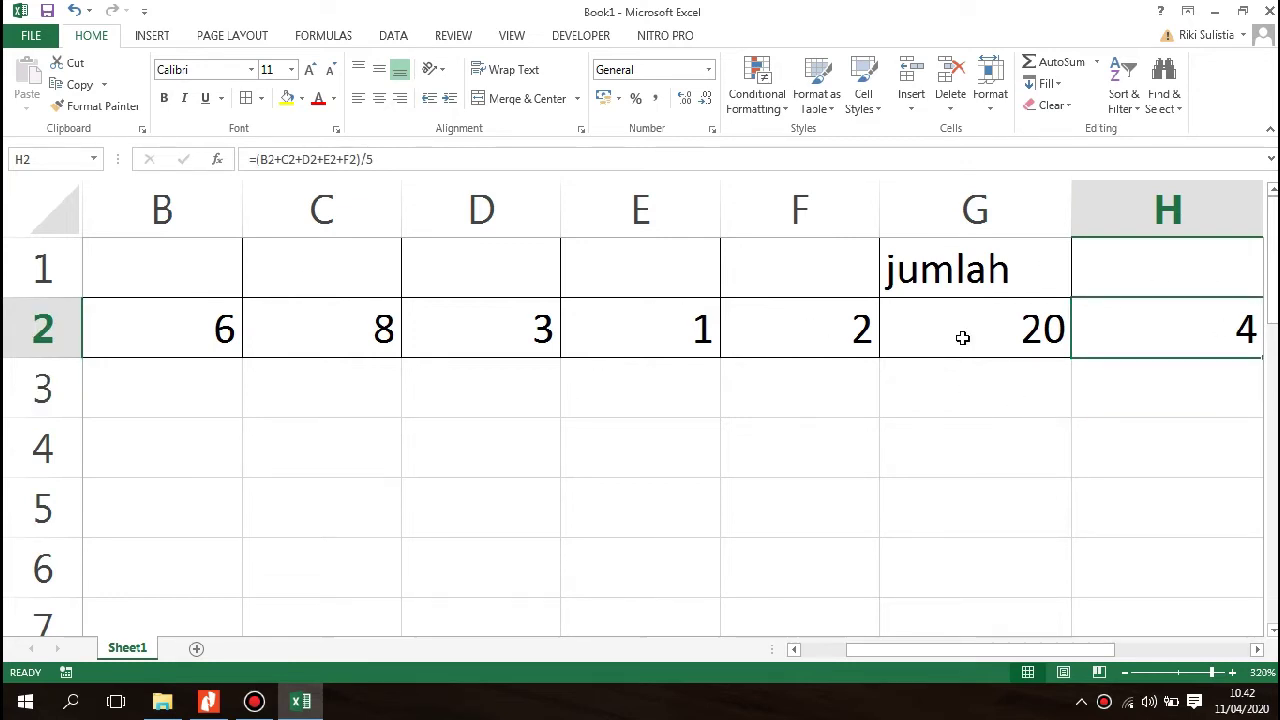
pyautogui.press('F2')
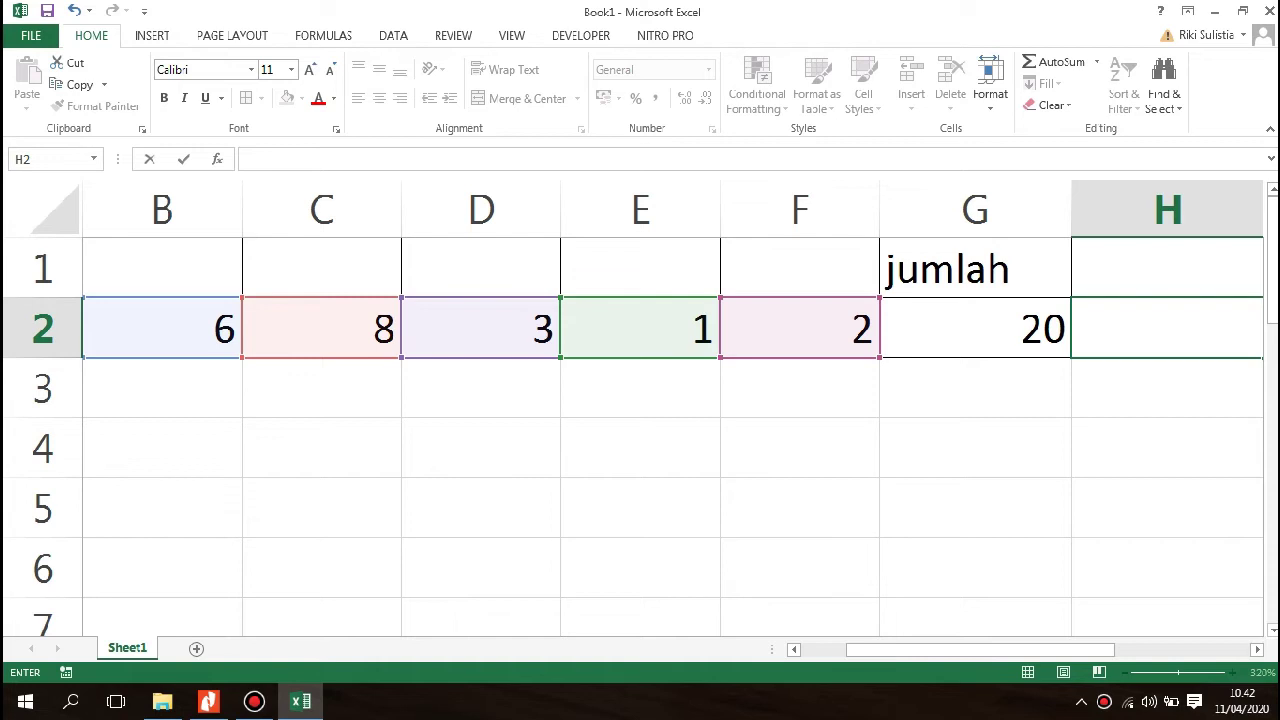
pyautogui.click(162, 701)
pyautogui.click(206, 703)
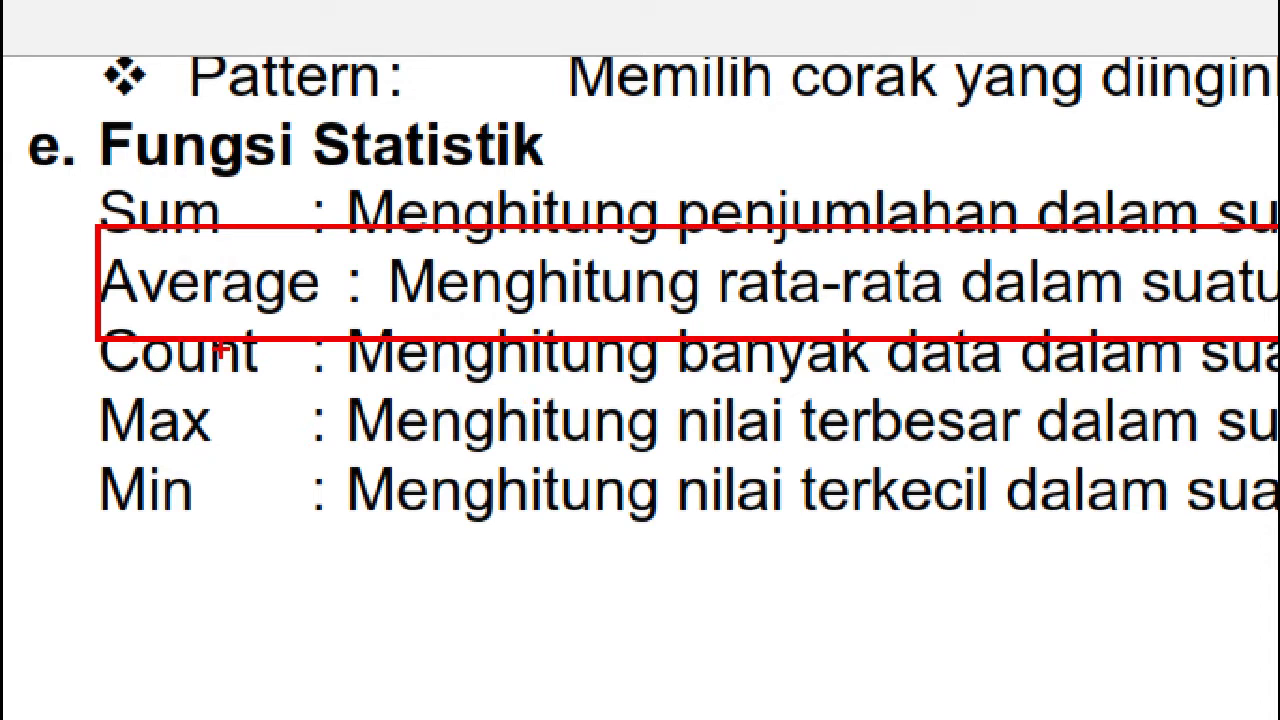
pyautogui.press('super')
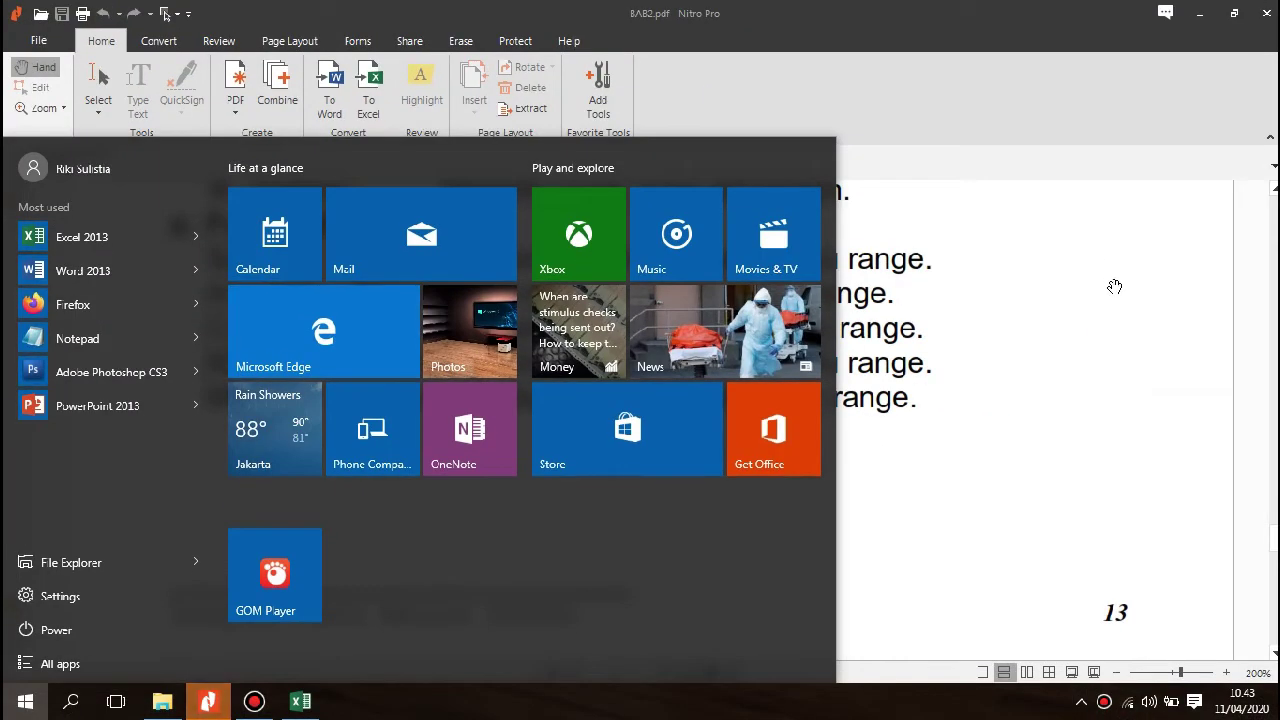
pyautogui.click(398, 690)
# Switch back to Excel and enter the built-in formula =AVERAGE(B2:F2) in cell H2.
pyautogui.click(300, 701)
pyautogui.doubleClick(1085, 330)
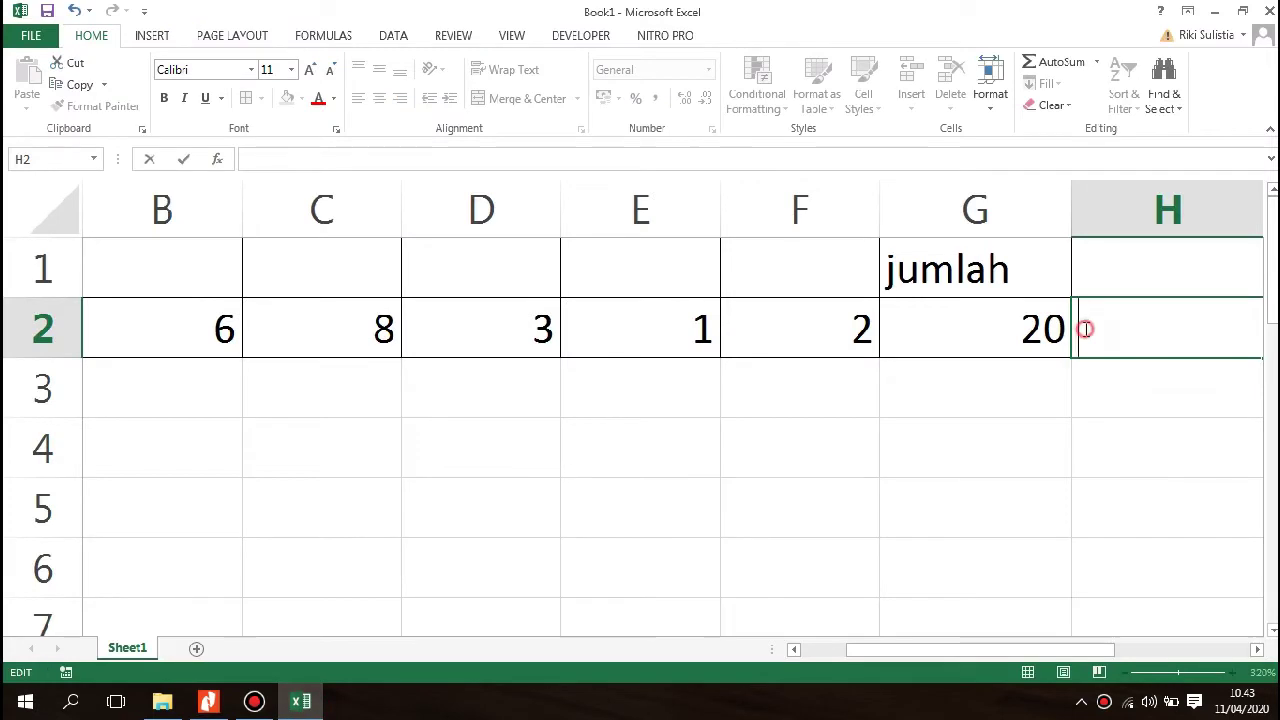
pyautogui.write('=')
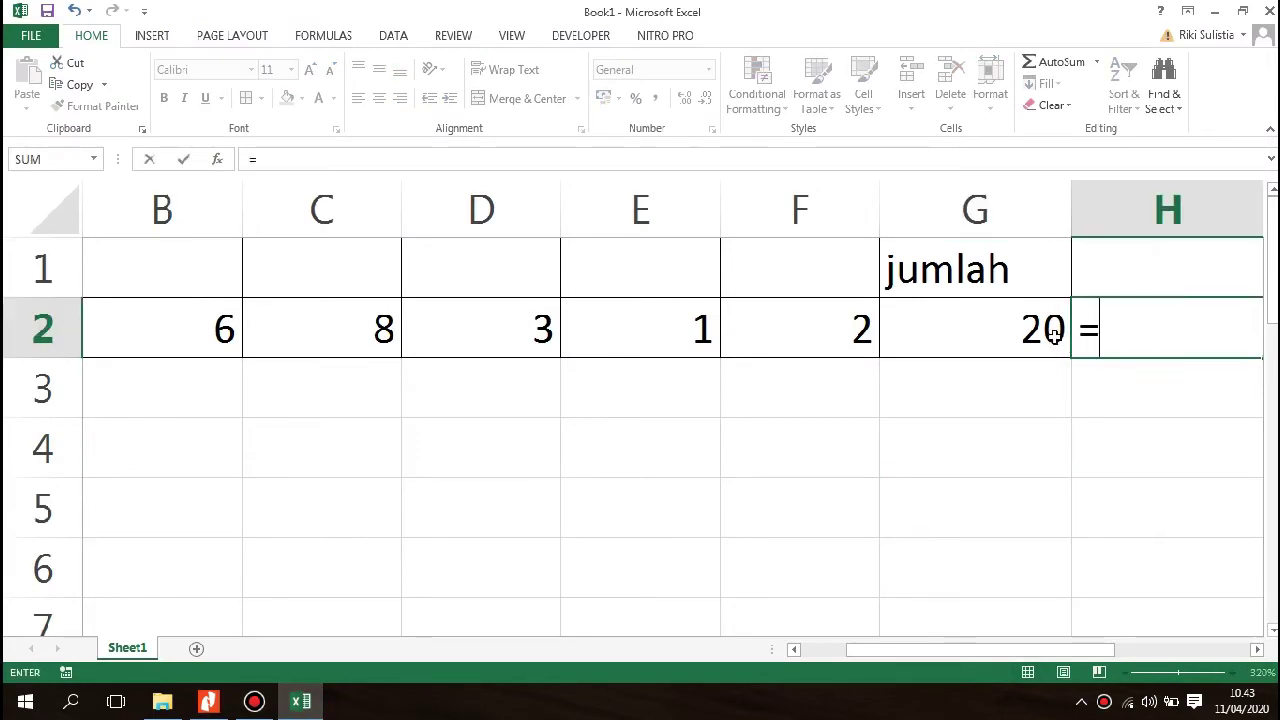
pyautogui.write('AVERA')
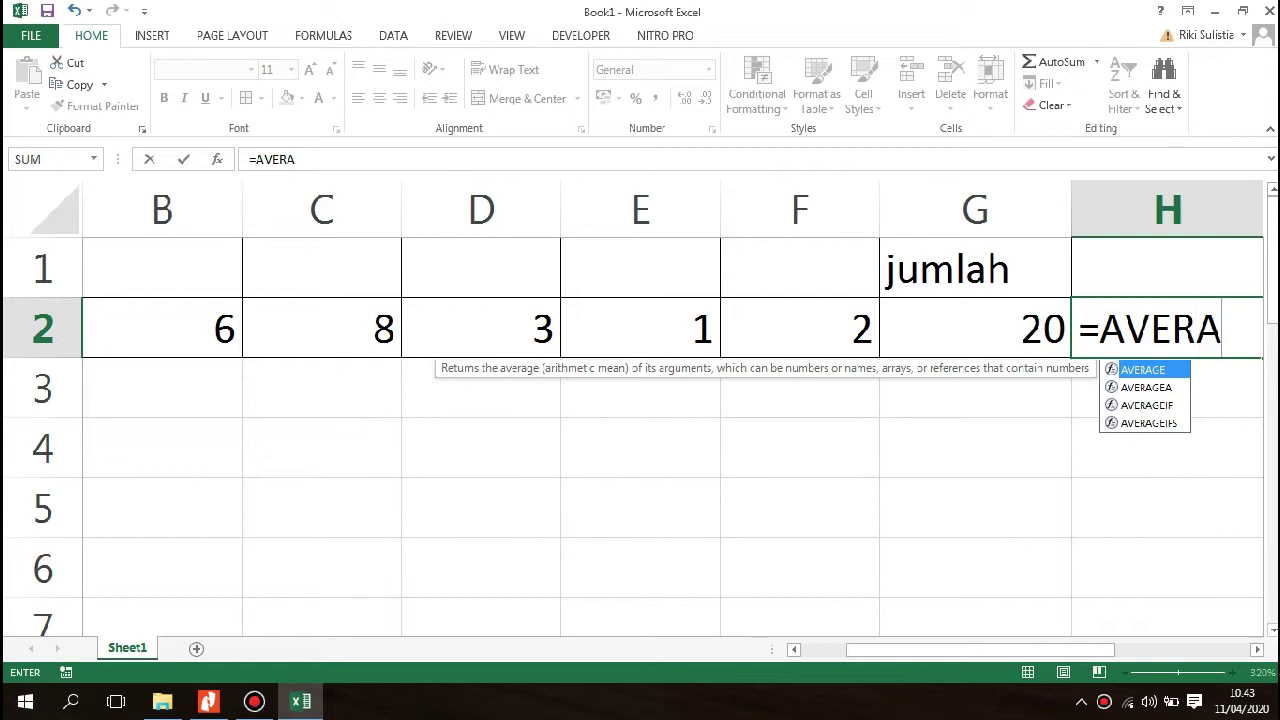
pyautogui.doubleClick(1135, 369)
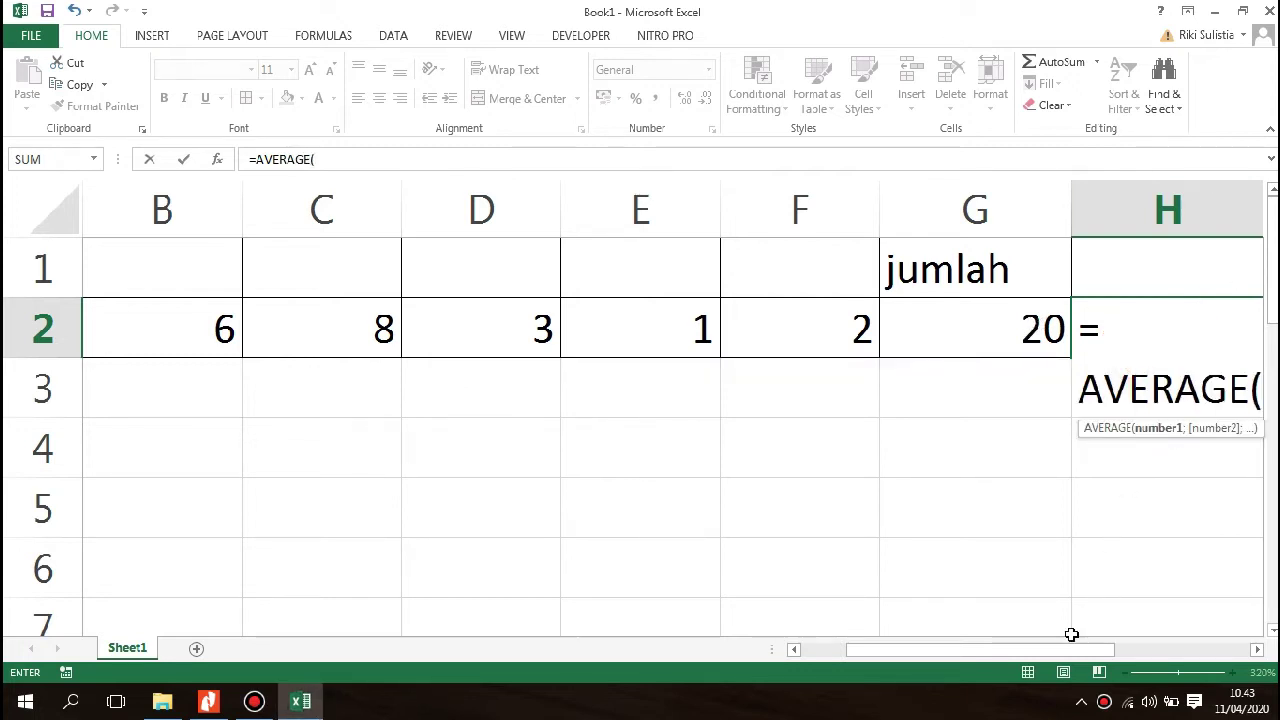
pyautogui.moveTo(173, 338); pyautogui.dragTo(857, 334)
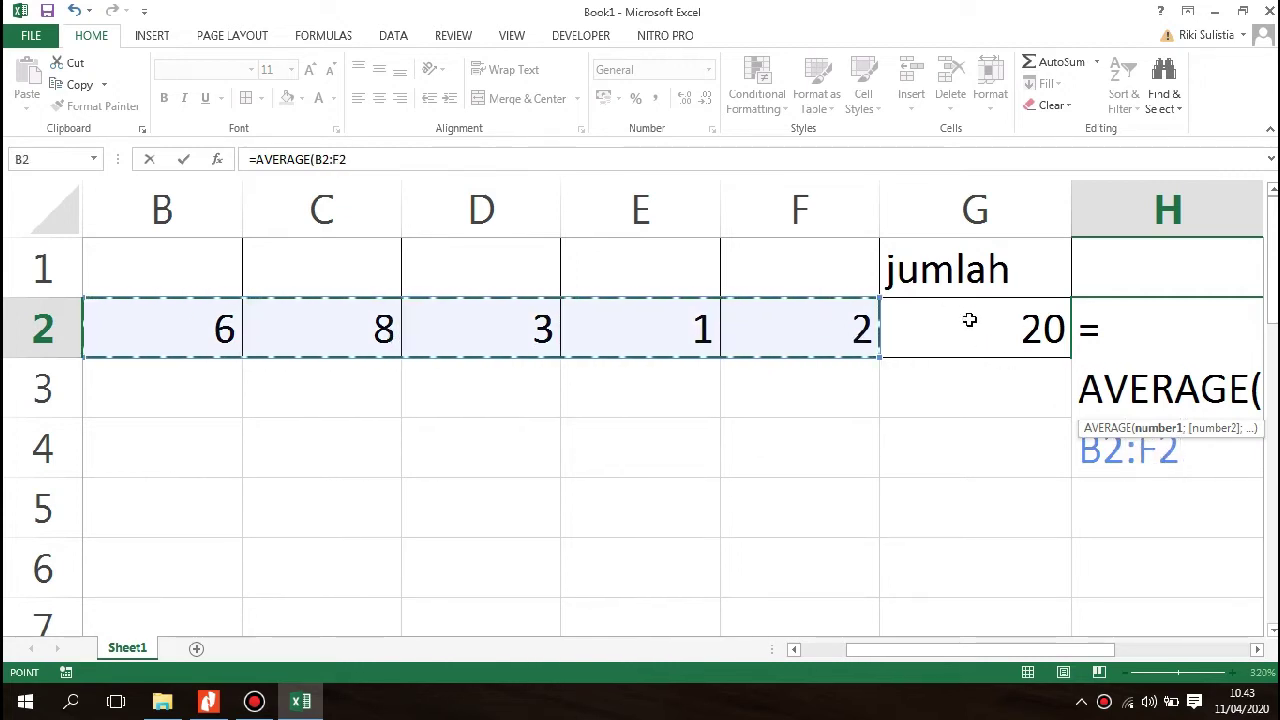
pyautogui.press('Return')
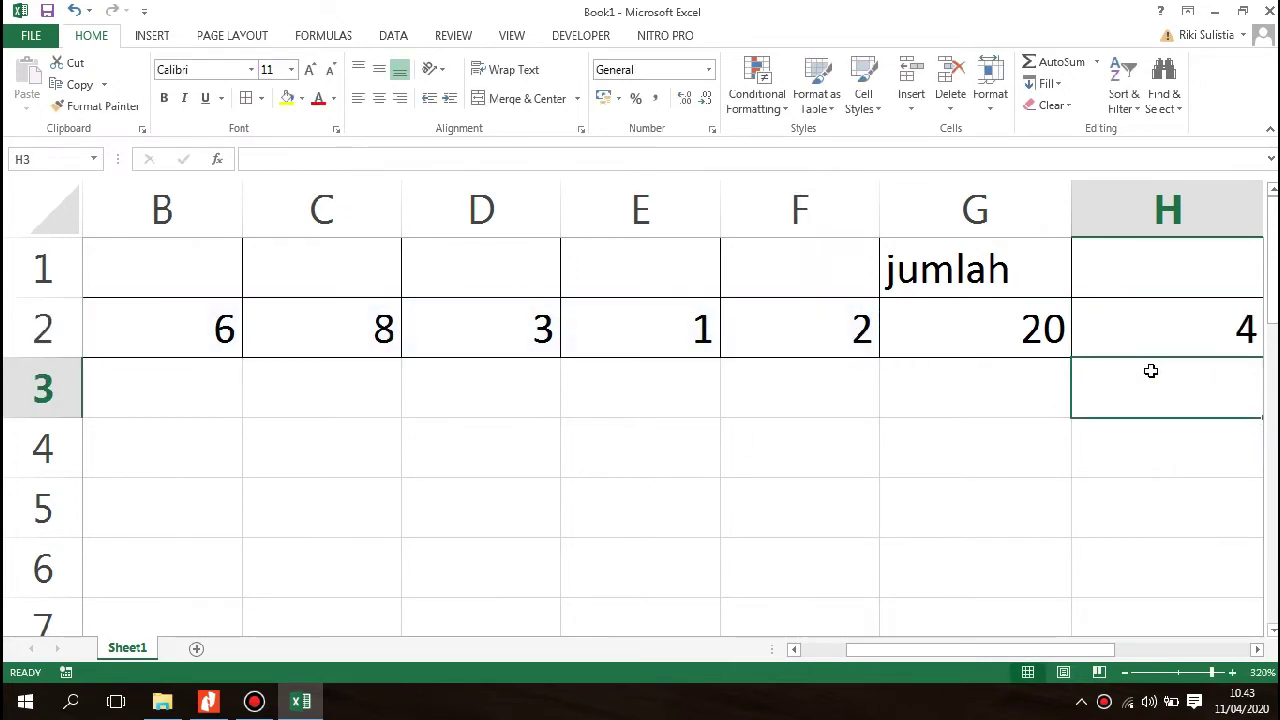
# Enter the heading "rata-rata" in cell H1 above the average.
pyautogui.click(1125, 673)
pyautogui.click(1098, 265)
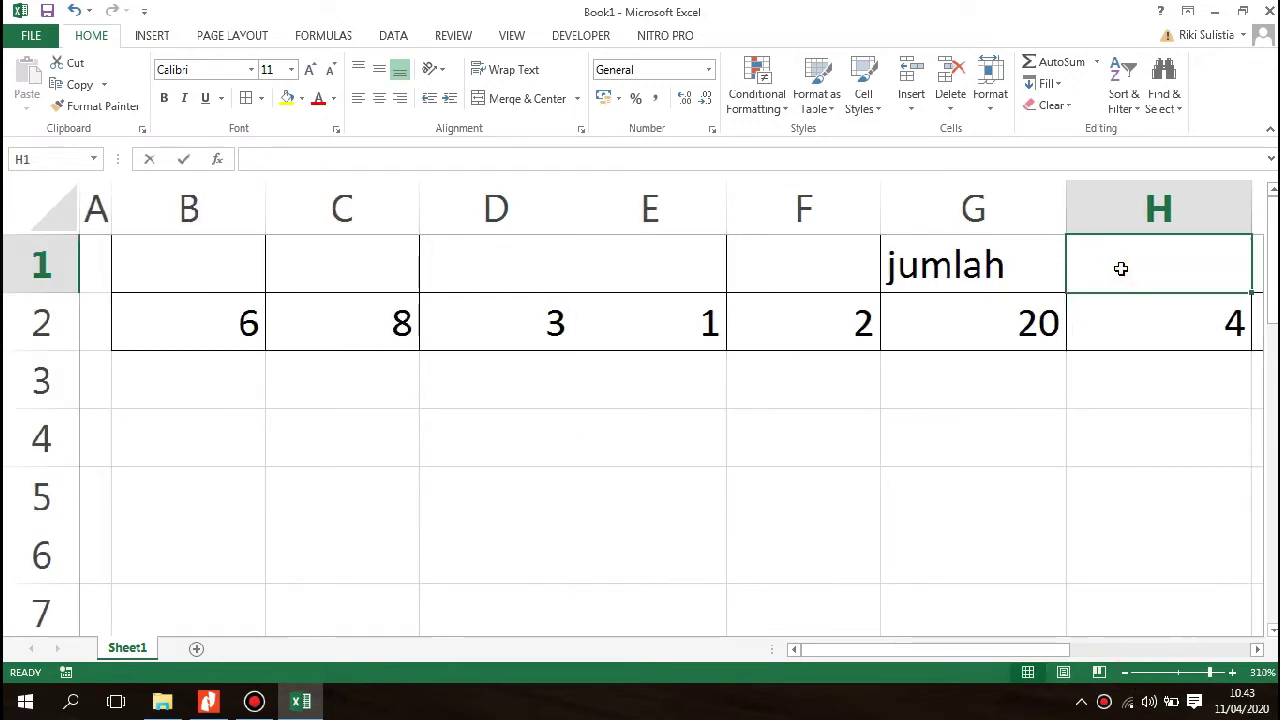
pyautogui.write('RAT')
pyautogui.press('BackSpace')
pyautogui.press('BackSpace')
pyautogui.press('BackSpace')
pyautogui.write('rat')
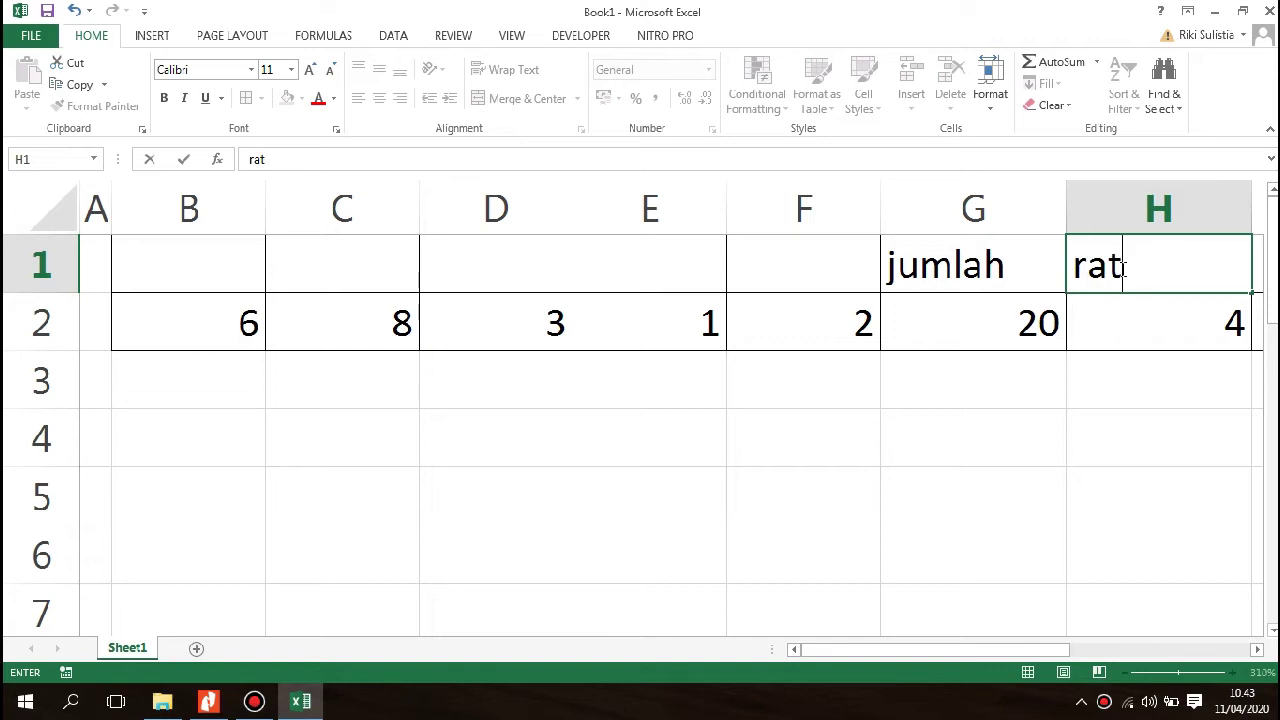
pyautogui.write('a-rata')
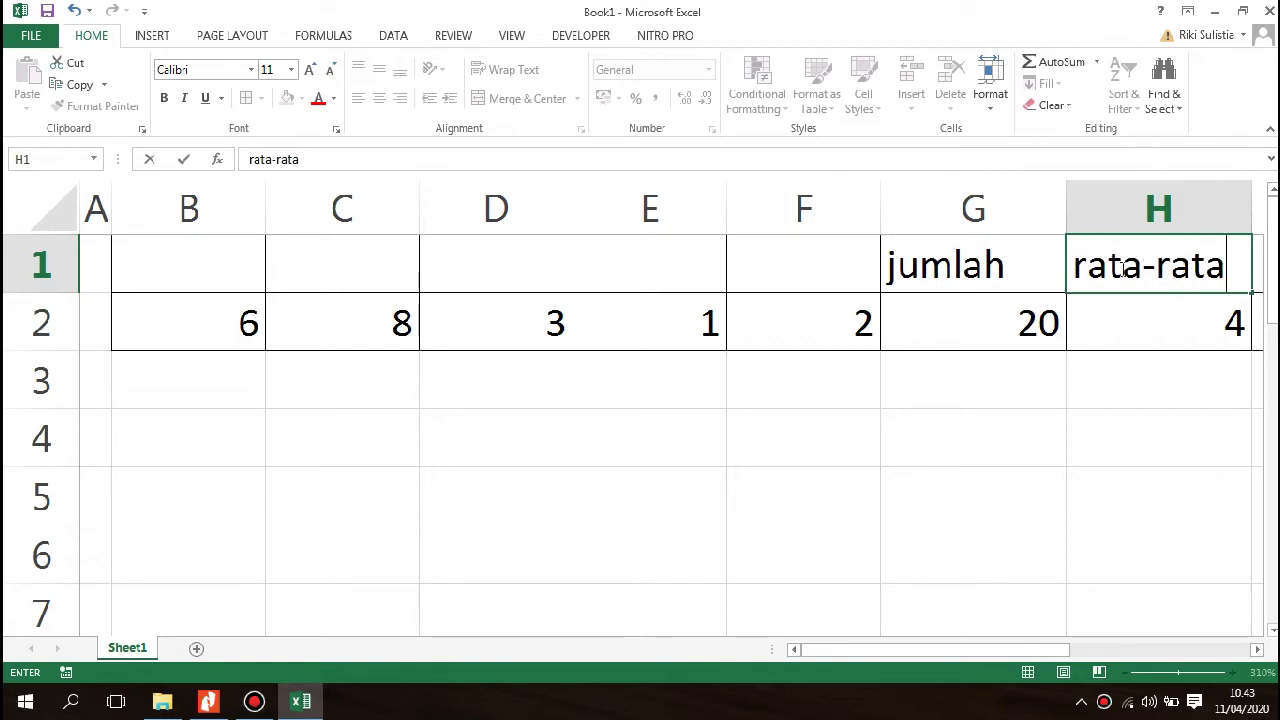
pyautogui.press('Return')
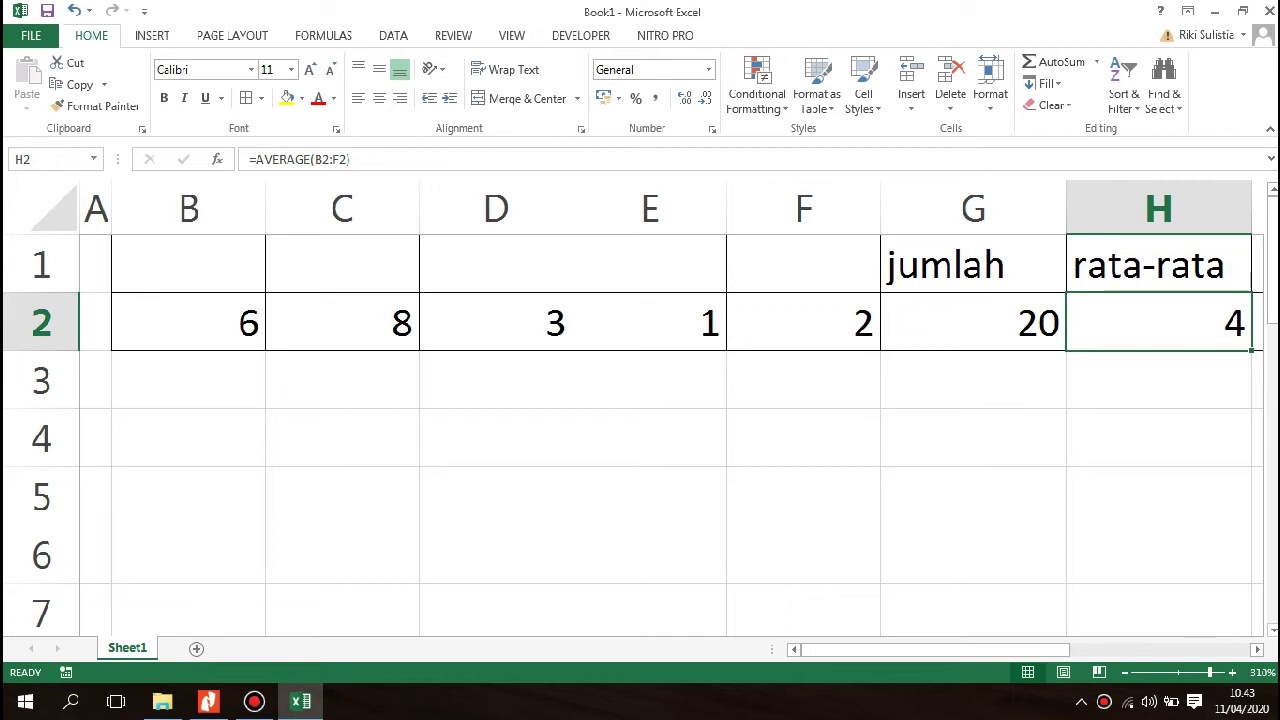
# Switch to BAB2.pdf in Nitro Pro and read the description of the Count function.
pyautogui.click(1125, 673)
pyautogui.click(1125, 673)
pyautogui.click(1125, 673)
pyautogui.click(1125, 673)
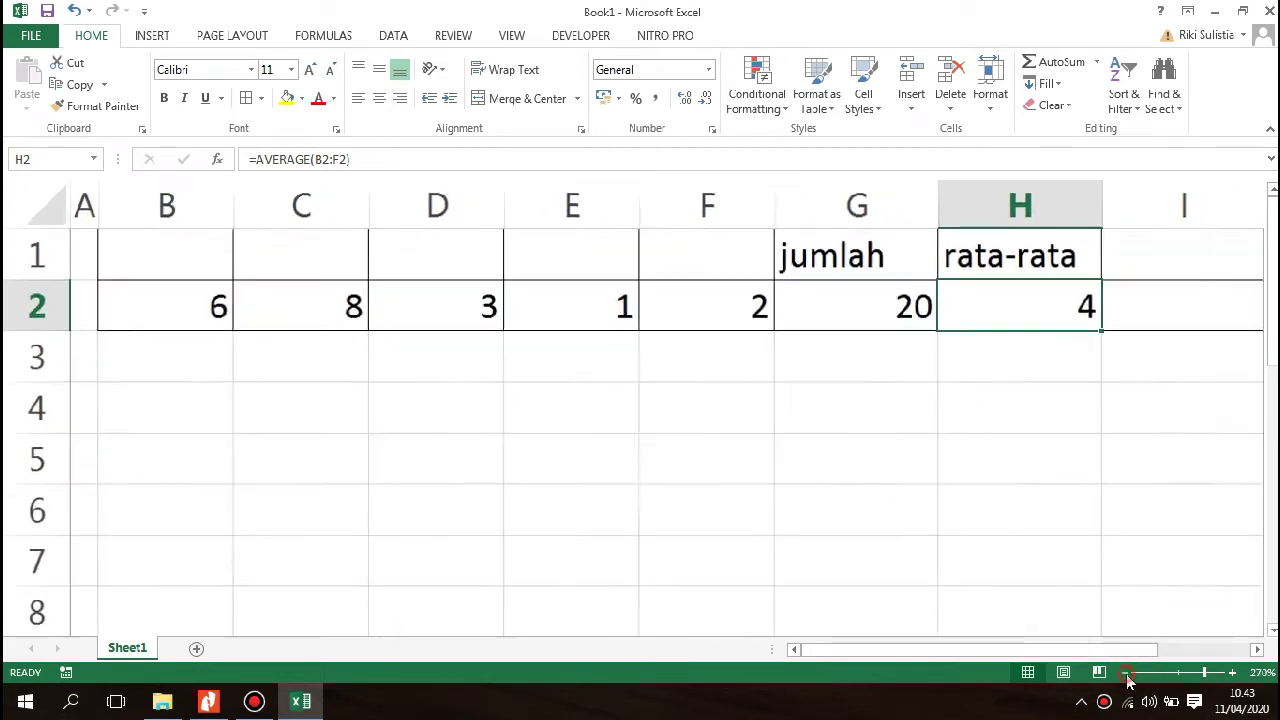
pyautogui.click(1088, 423)
pyautogui.click(1153, 278)
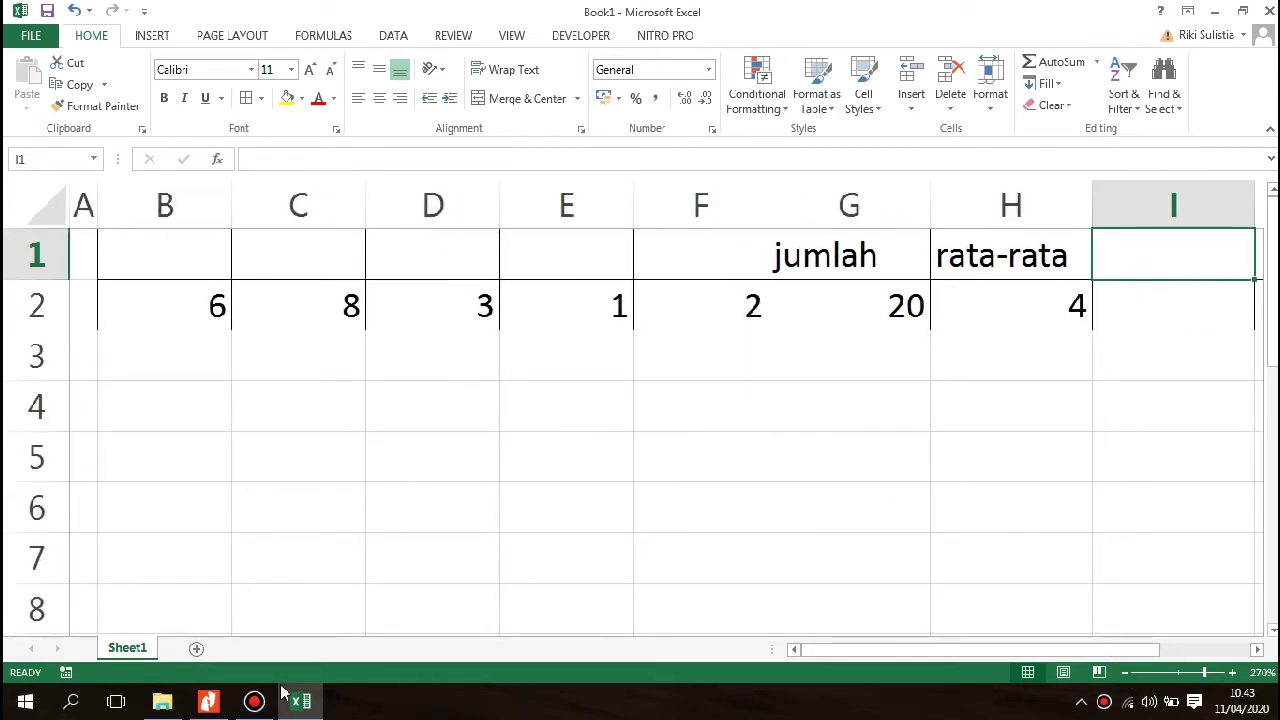
pyautogui.click(208, 701)
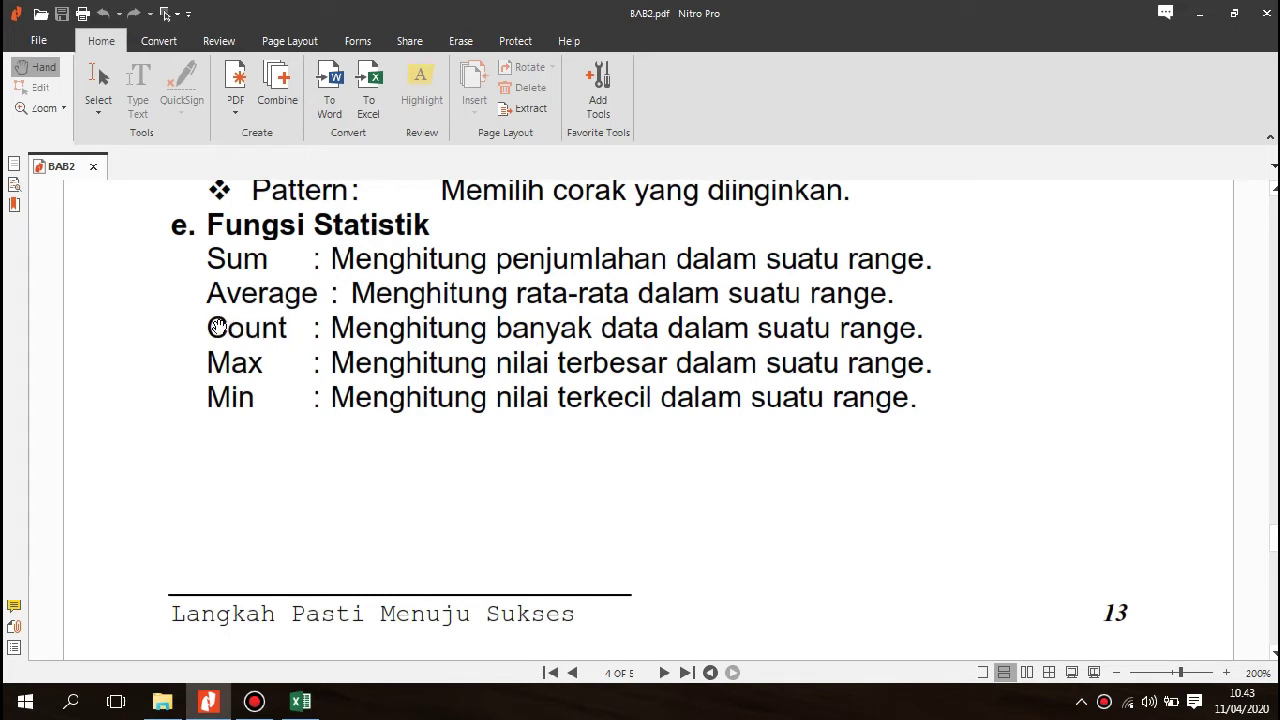
pyautogui.moveTo(195, 308); pyautogui.dragTo(966, 350)
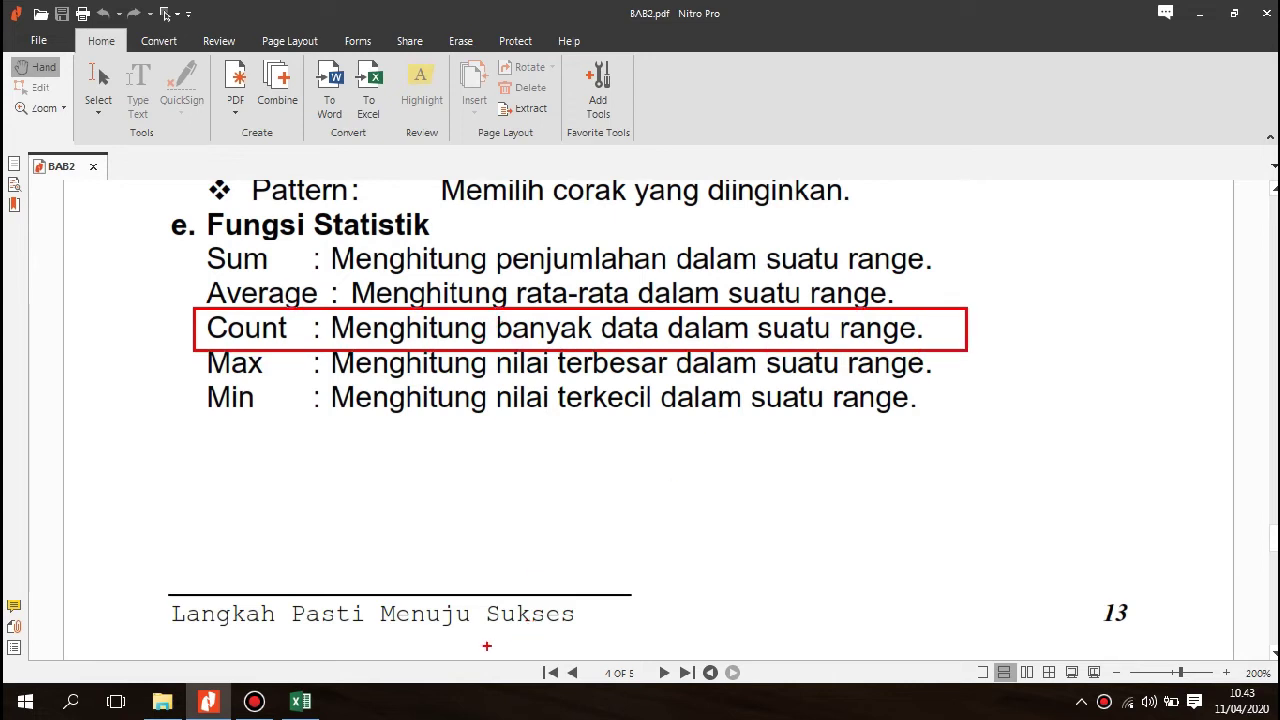
pyautogui.press('Escape')
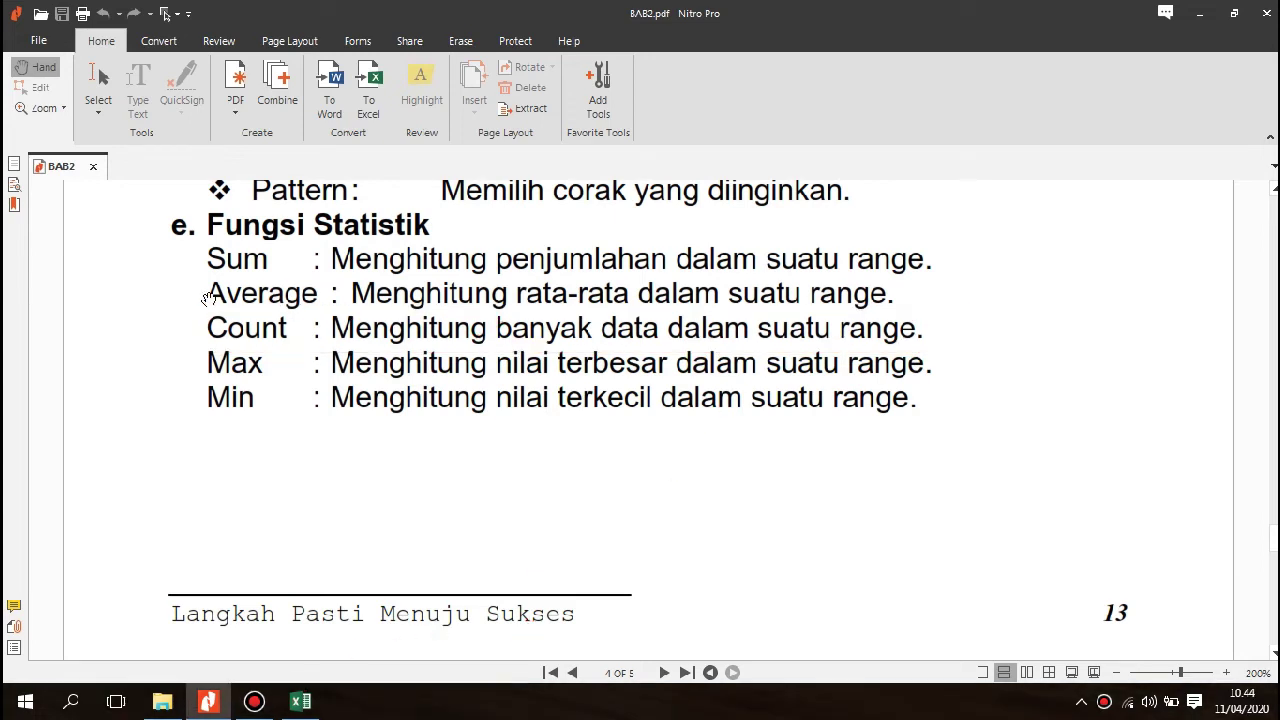
# Switch back to Excel and go through the individual data cells in B2:F2 that the Count function covers.
pyautogui.click(300, 701)
pyautogui.click(272, 395)
pyautogui.click(166, 298)
pyautogui.click(300, 300)
pyautogui.click(397, 298)
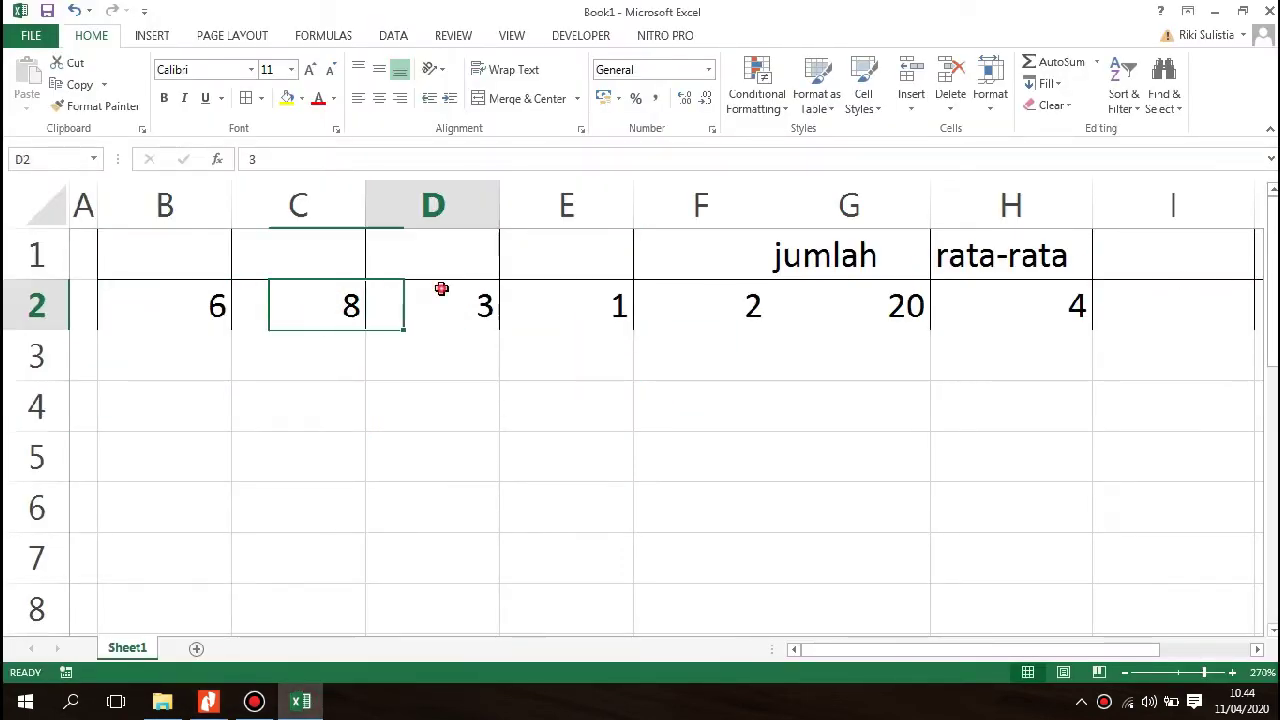
pyautogui.click(572, 310)
pyautogui.click(672, 322)
pyautogui.click(190, 282)
pyautogui.click(442, 300)
pyautogui.click(556, 320)
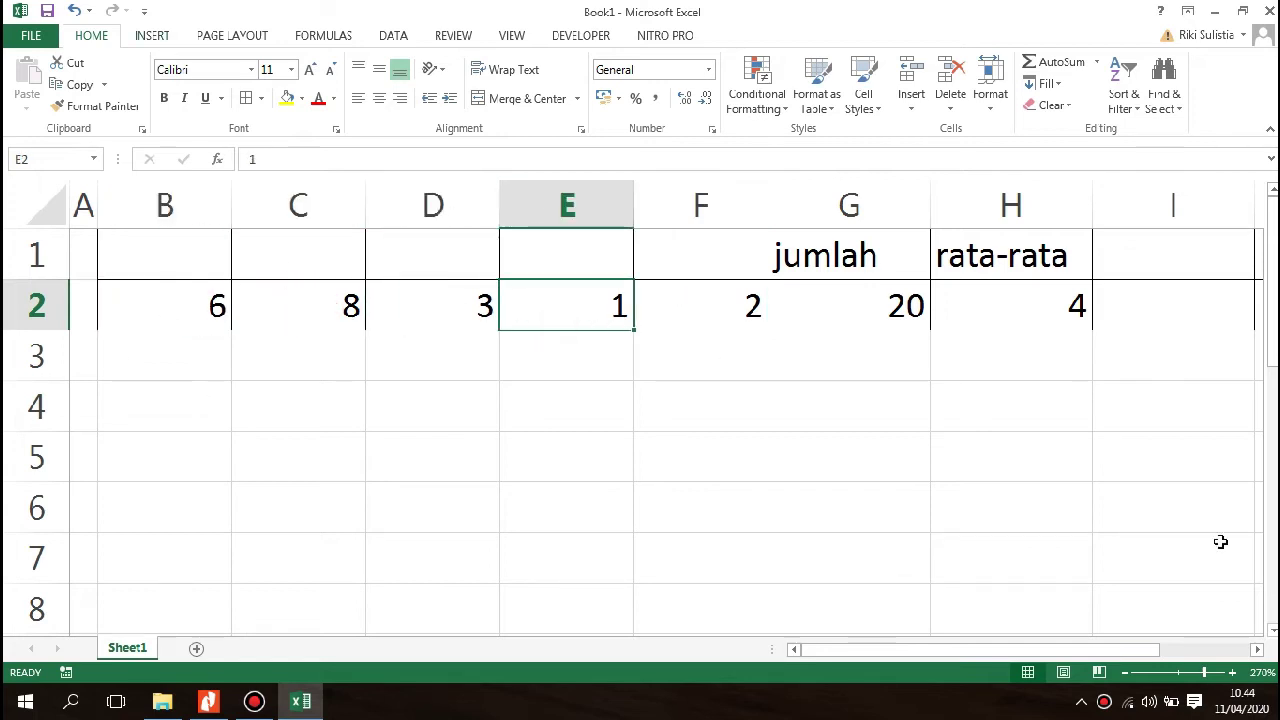
# Select the empty heading cell I1 beside the rata-rata column.
pyautogui.click(1180, 305)
pyautogui.click(1178, 272)
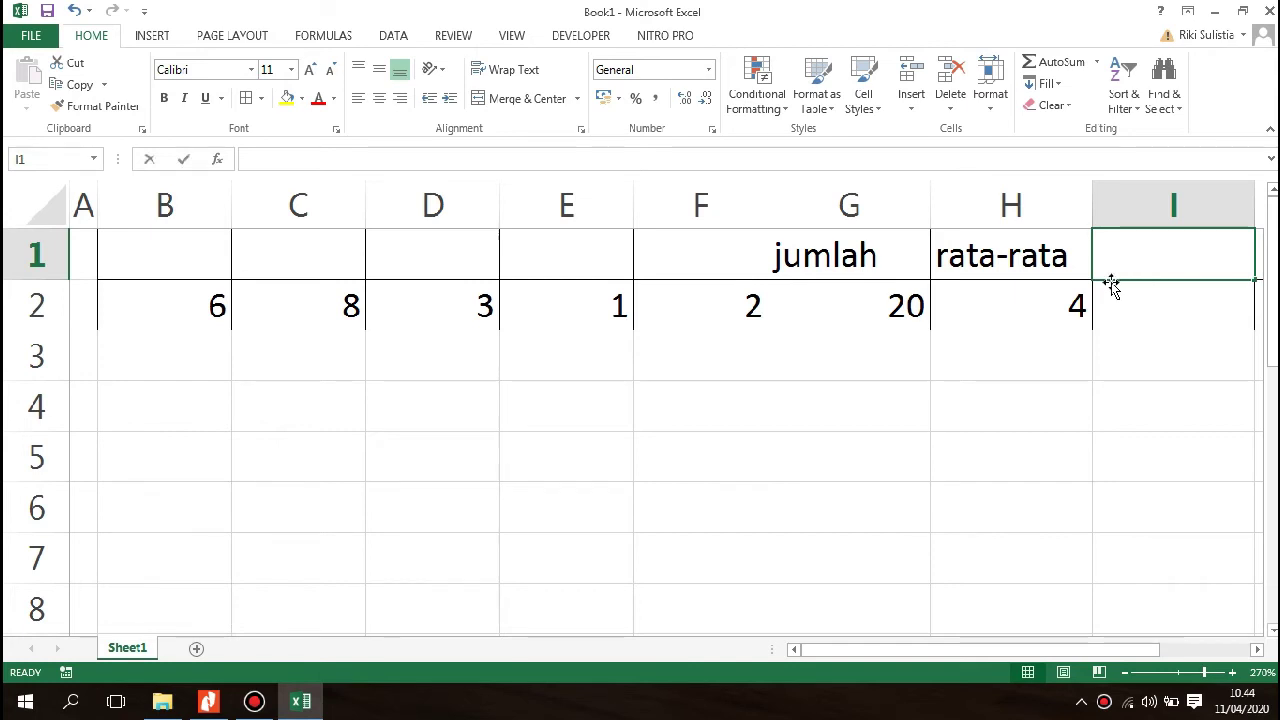
# Enter the heading "jlh data" in cell I1.
pyautogui.write('jum')
pyautogui.press('BackSpace')
pyautogui.press('BackSpace')
pyautogui.write('lh')
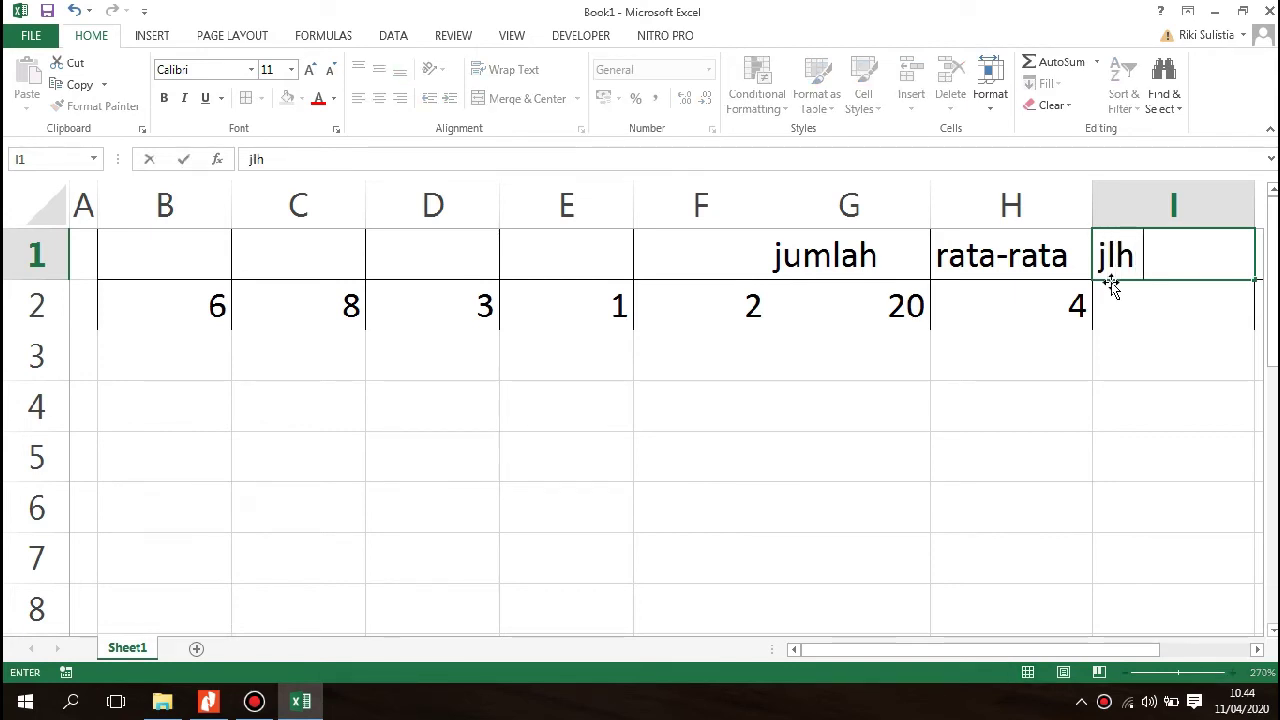
pyautogui.write(' data')
pyautogui.press('Return')
# Count the numbers in B2:F2 with a COUNT formula in cell I2.
pyautogui.write('=')
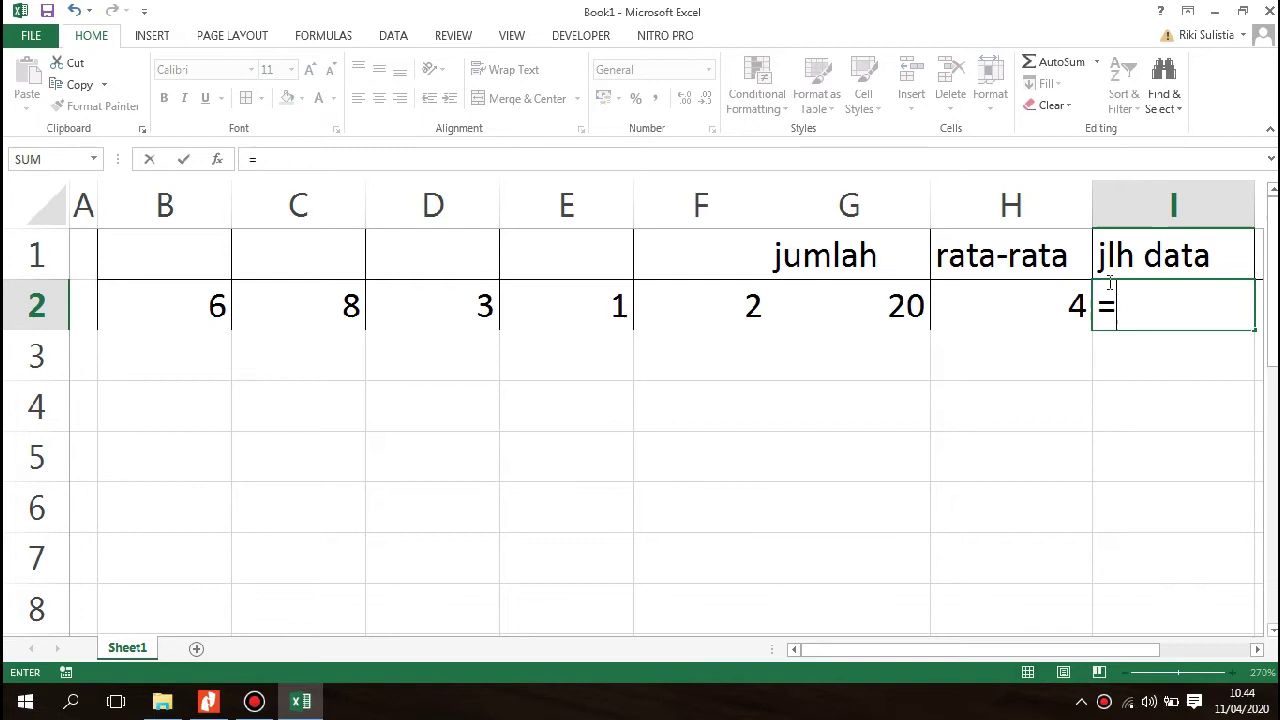
pyautogui.write('co')
pyautogui.press('BackSpace')
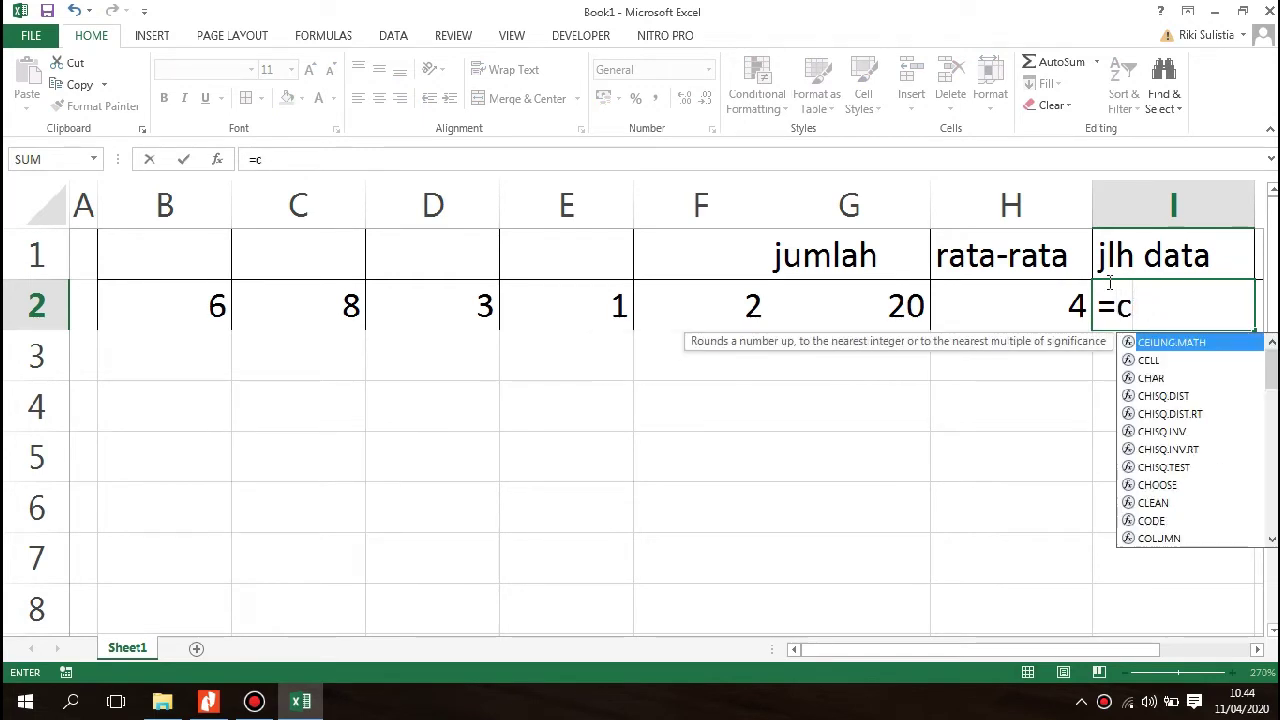
pyautogui.write('ount')
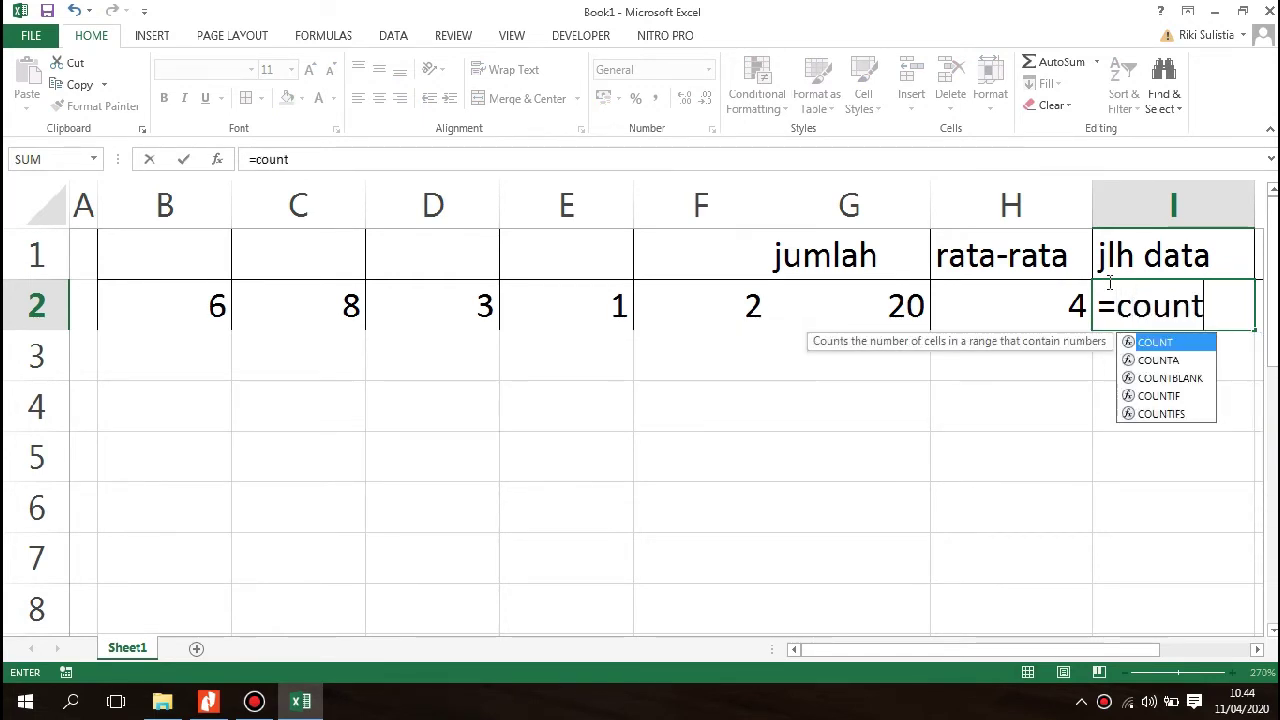
pyautogui.press('Tab')
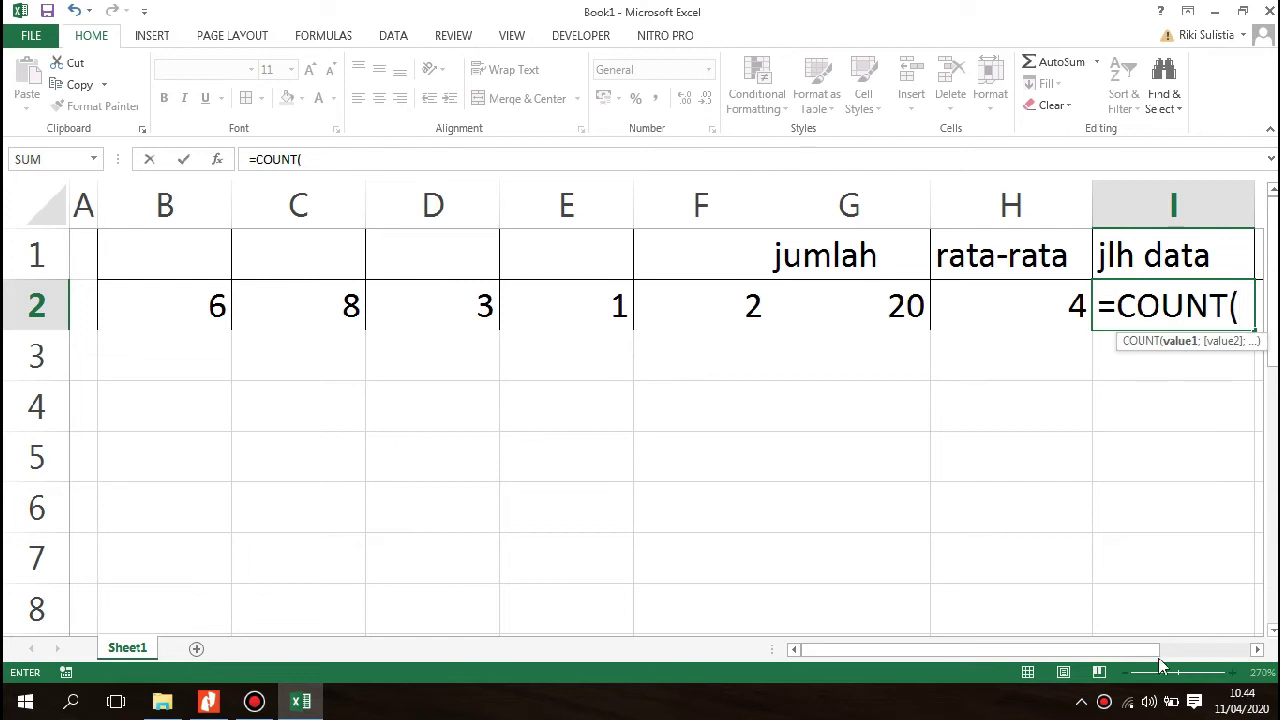
pyautogui.moveTo(189, 316); pyautogui.dragTo(712, 317)
pyautogui.press('Return')
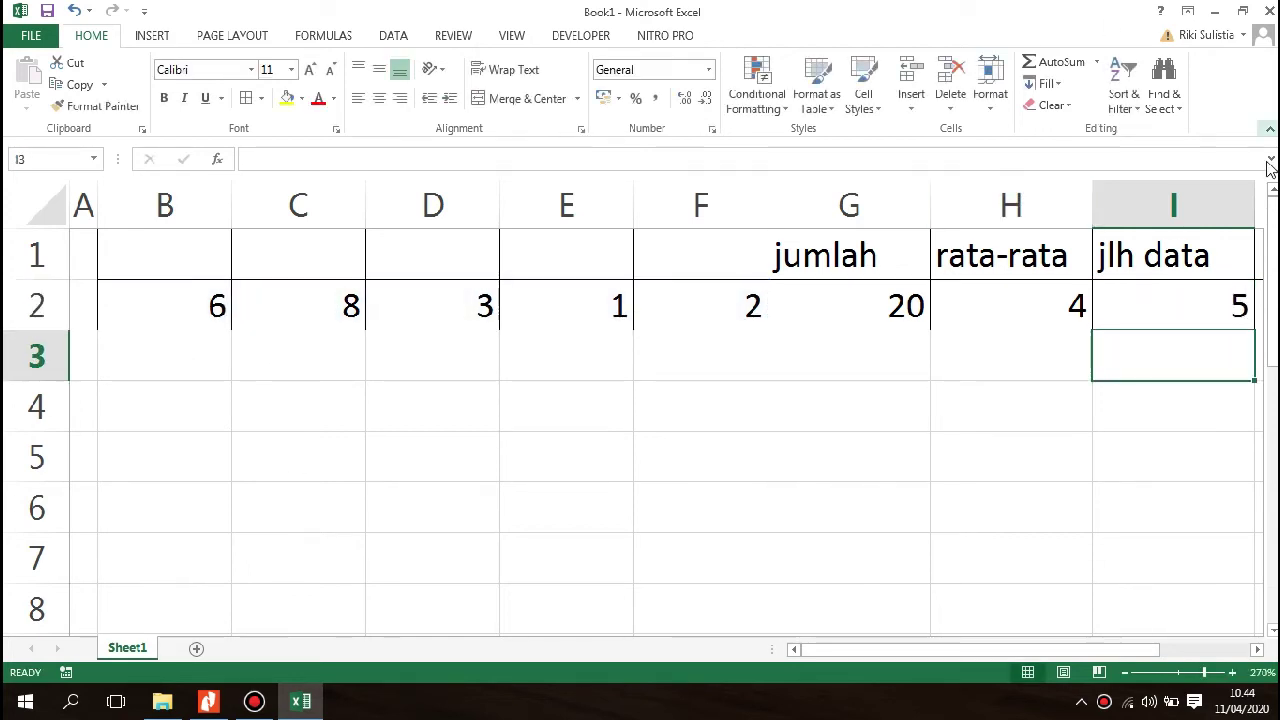
# Narrow columns B through F equally so the table fits in view up to column J, and select cell J1.
pyautogui.click(1257, 650)
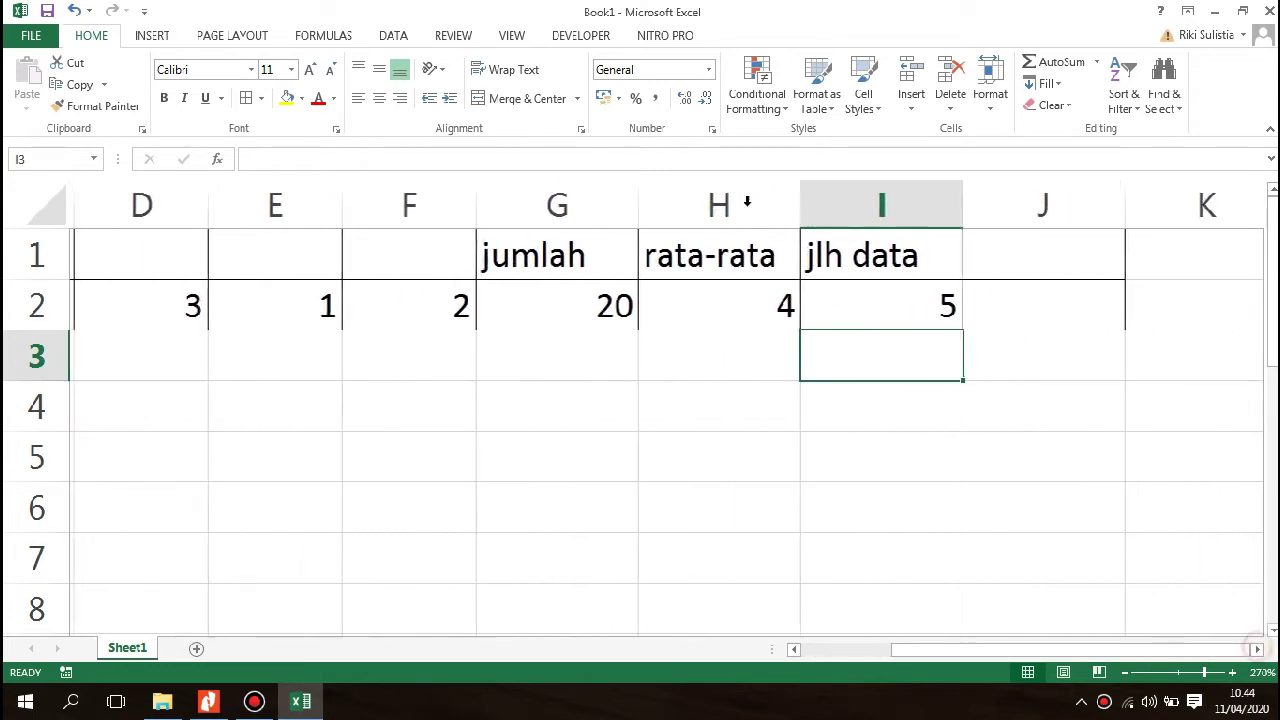
pyautogui.moveTo(1235, 650); pyautogui.dragTo(1143, 650)
pyautogui.moveTo(165, 205); pyautogui.dragTo(590, 206)
pyautogui.click(566, 400)
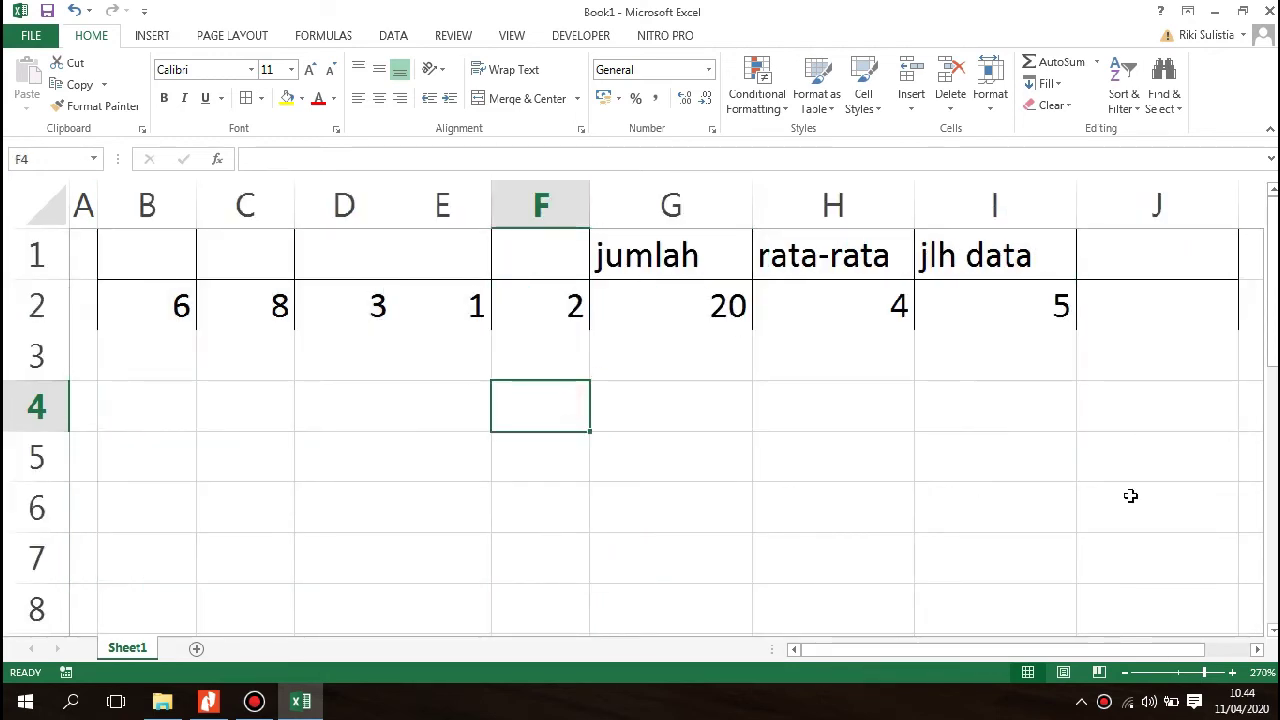
pyautogui.click(1128, 270)
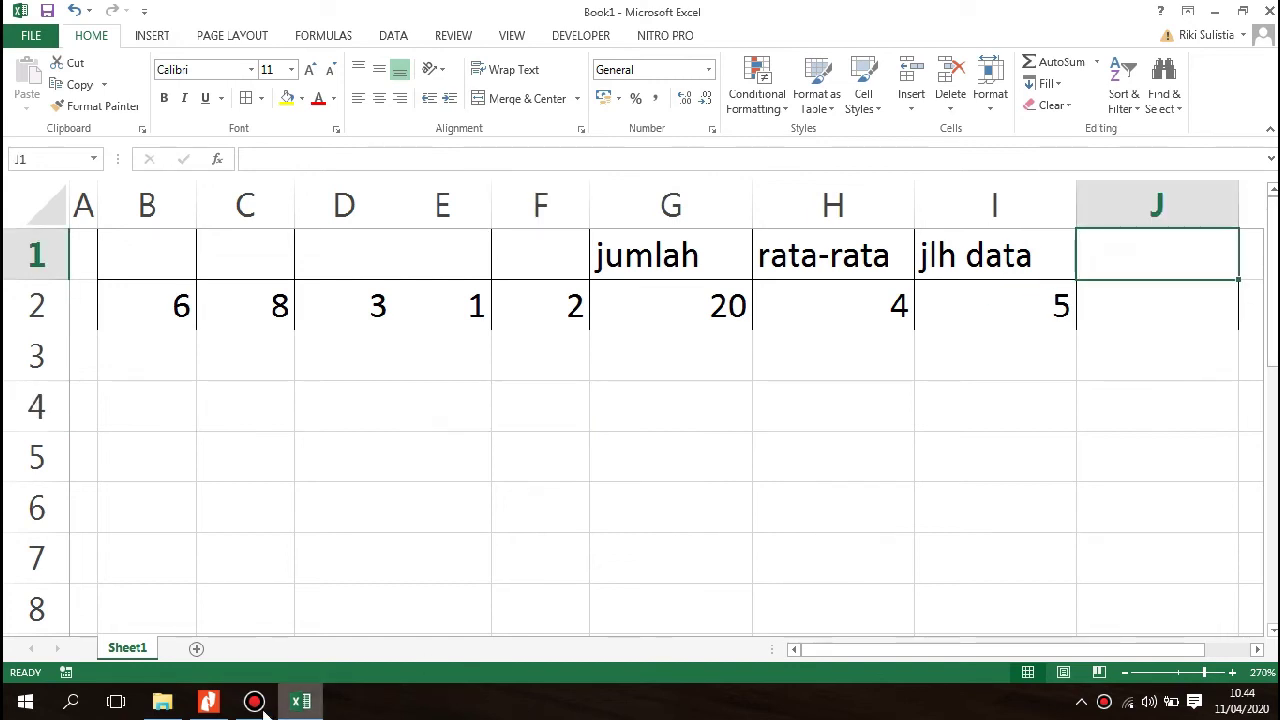
# Switch to the BAB2 PDF in Nitro Pro and review the Max and Min definitions under Fungsi Statistik, marking both temporarily.
pyautogui.click(208, 701)
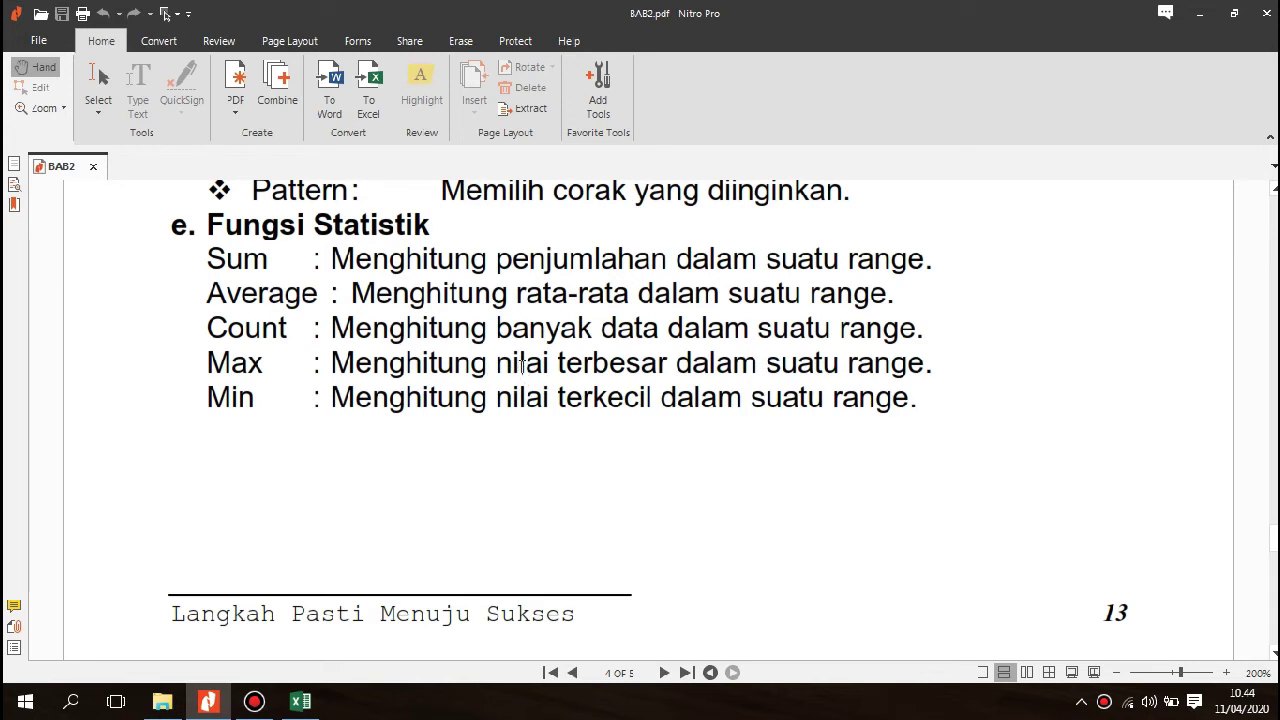
pyautogui.moveTo(193, 337); pyautogui.dragTo(962, 378)
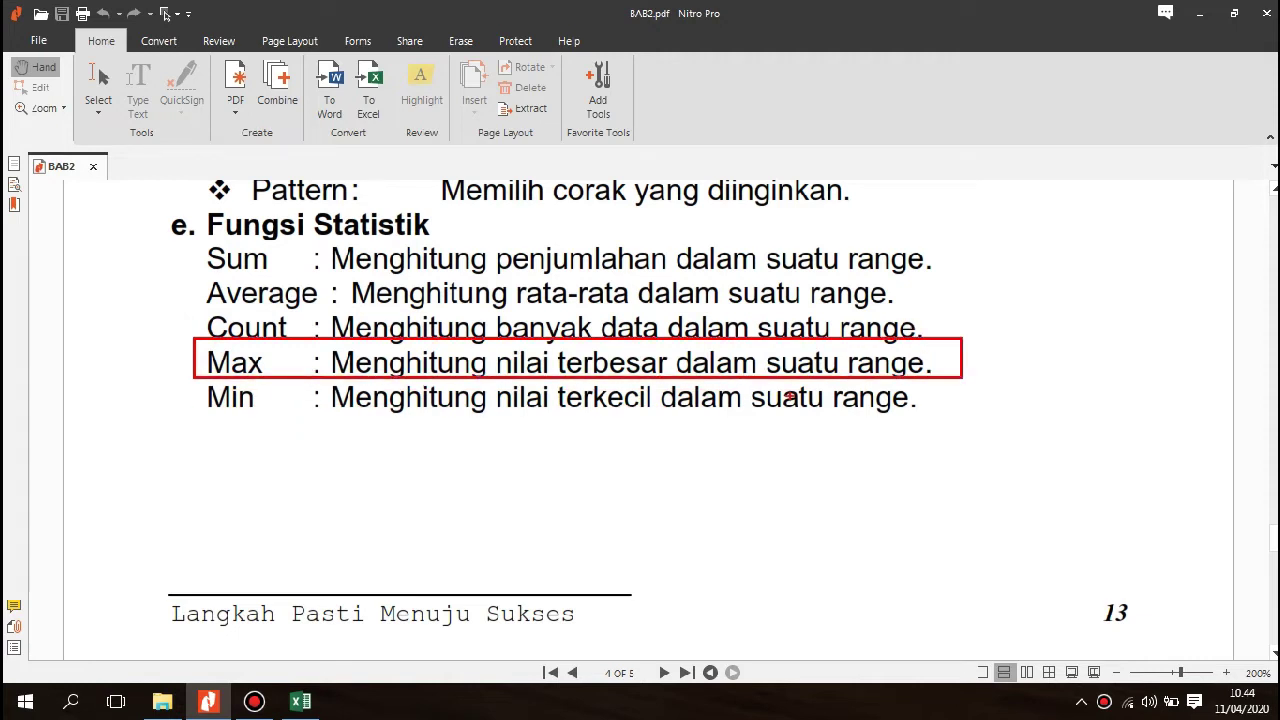
pyautogui.moveTo(199, 384); pyautogui.dragTo(961, 425)
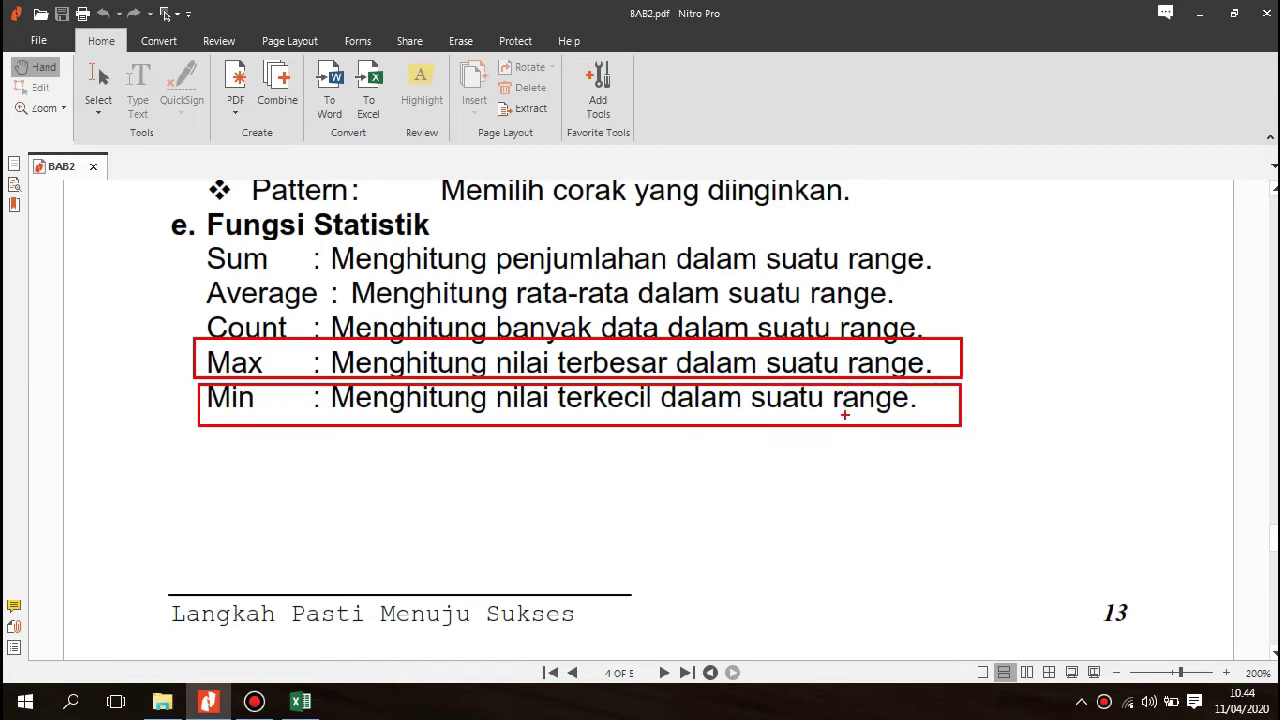
pyautogui.moveTo(978, 349)
pyautogui.mouseDown()
pyautogui.moveTo(984, 359)
pyautogui.moveTo(1110, 322)
pyautogui.mouseUp()
pyautogui.moveTo(1013, 408)
pyautogui.mouseDown()
pyautogui.moveTo(1020, 422)
pyautogui.moveTo(1112, 397)
pyautogui.mouseUp()
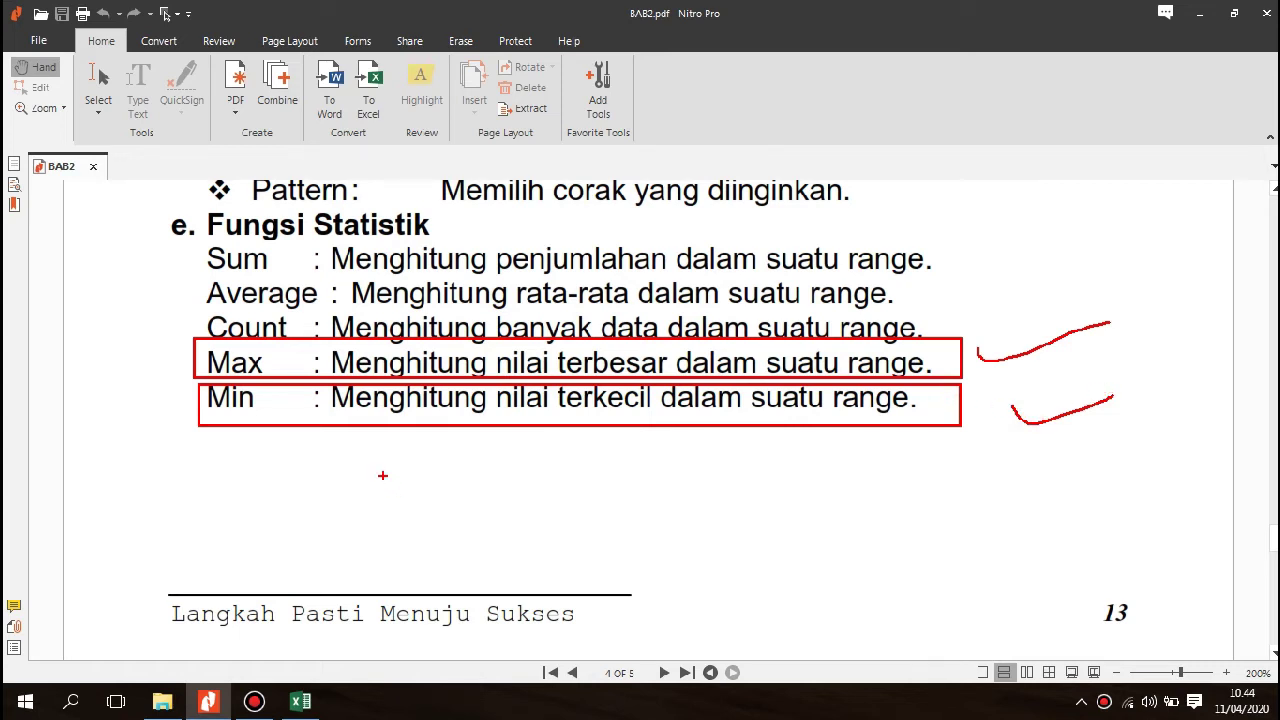
pyautogui.press('Escape')
# Return to the Excel workbook and enter the headings "max" in J1 and "min" in K1.
pyautogui.click(300, 701)
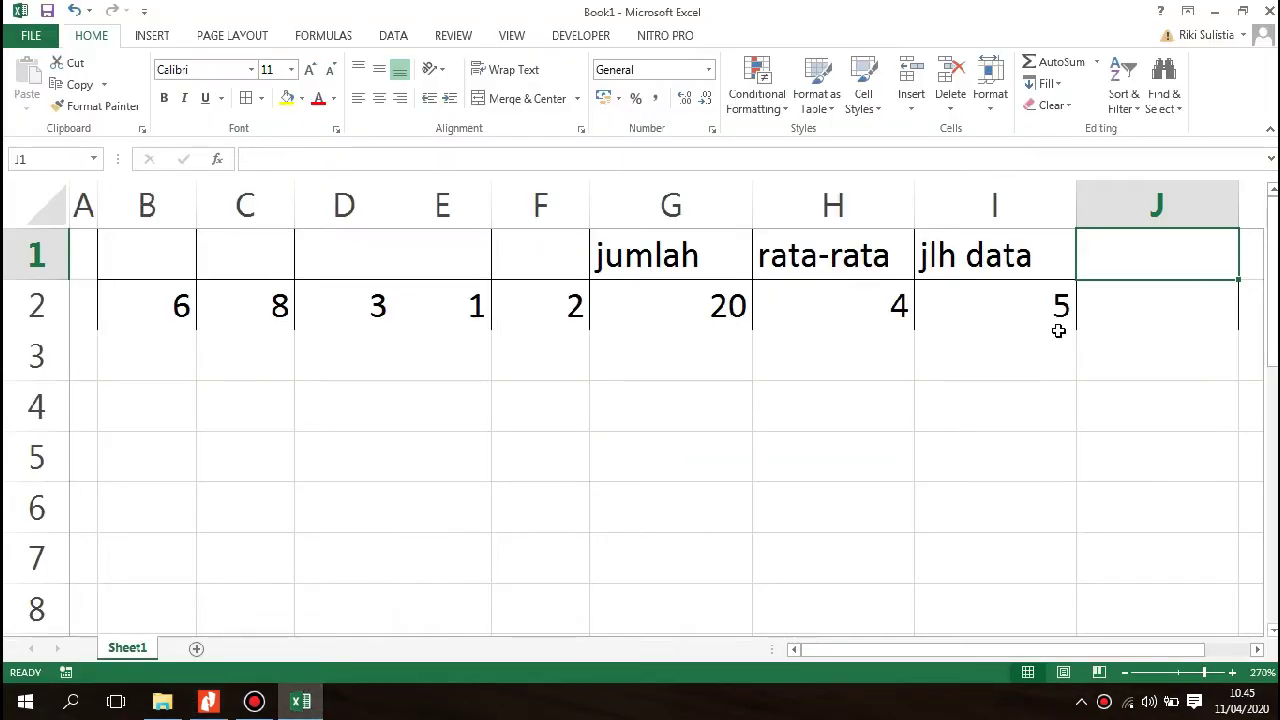
pyautogui.write('max')
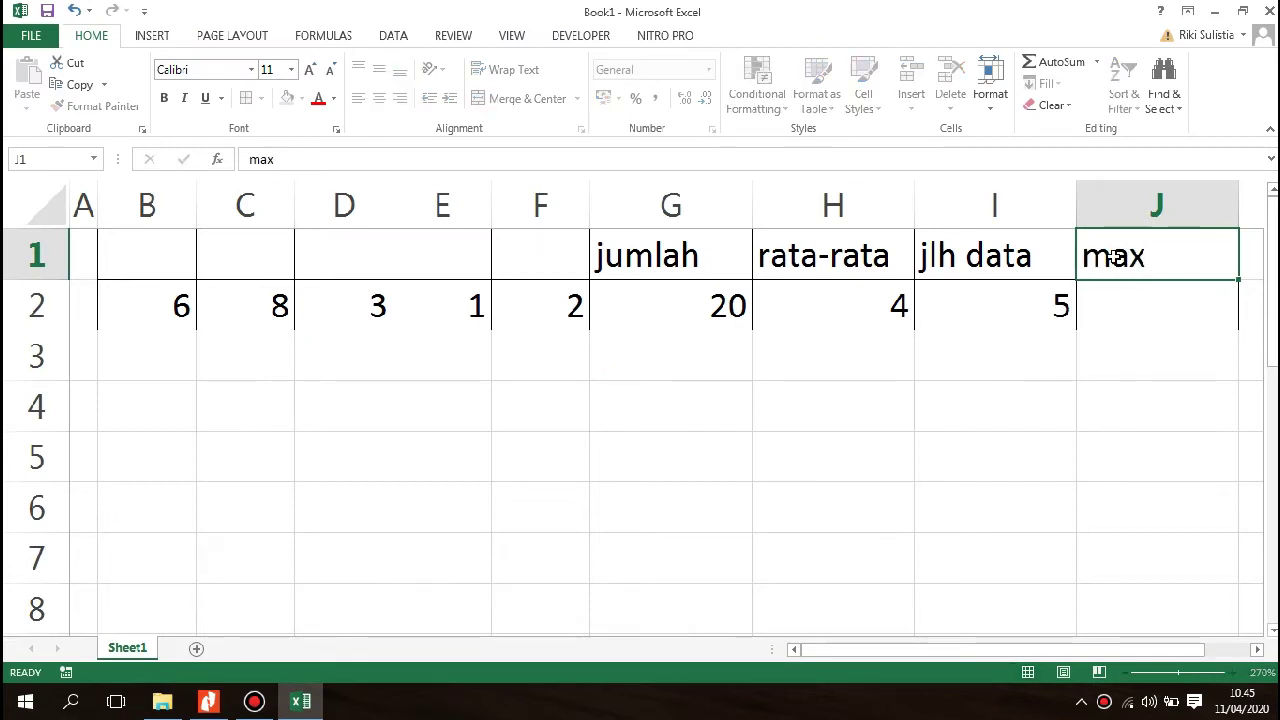
pyautogui.press('Tab')
pyautogui.write('min')
pyautogui.press('Left')
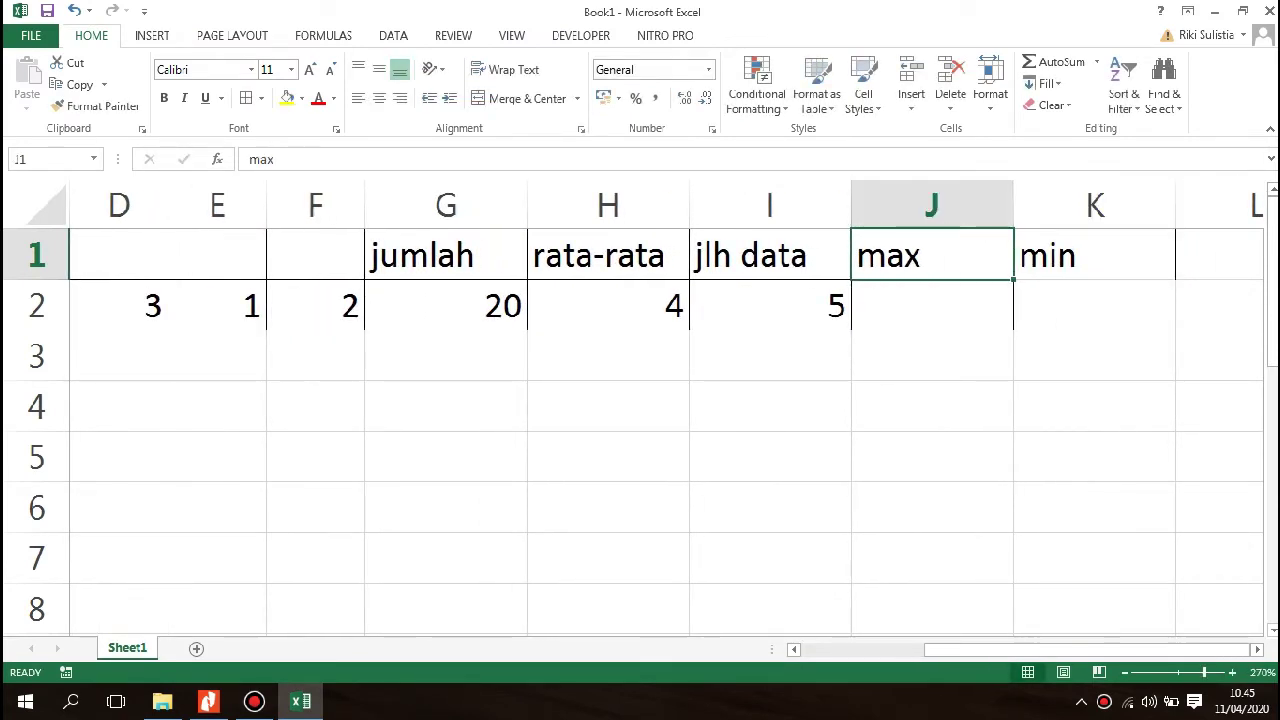
# Apply cell borders to K1:K2 to match the rest of the table.
pyautogui.moveTo(1064, 248); pyautogui.dragTo(1066, 300)
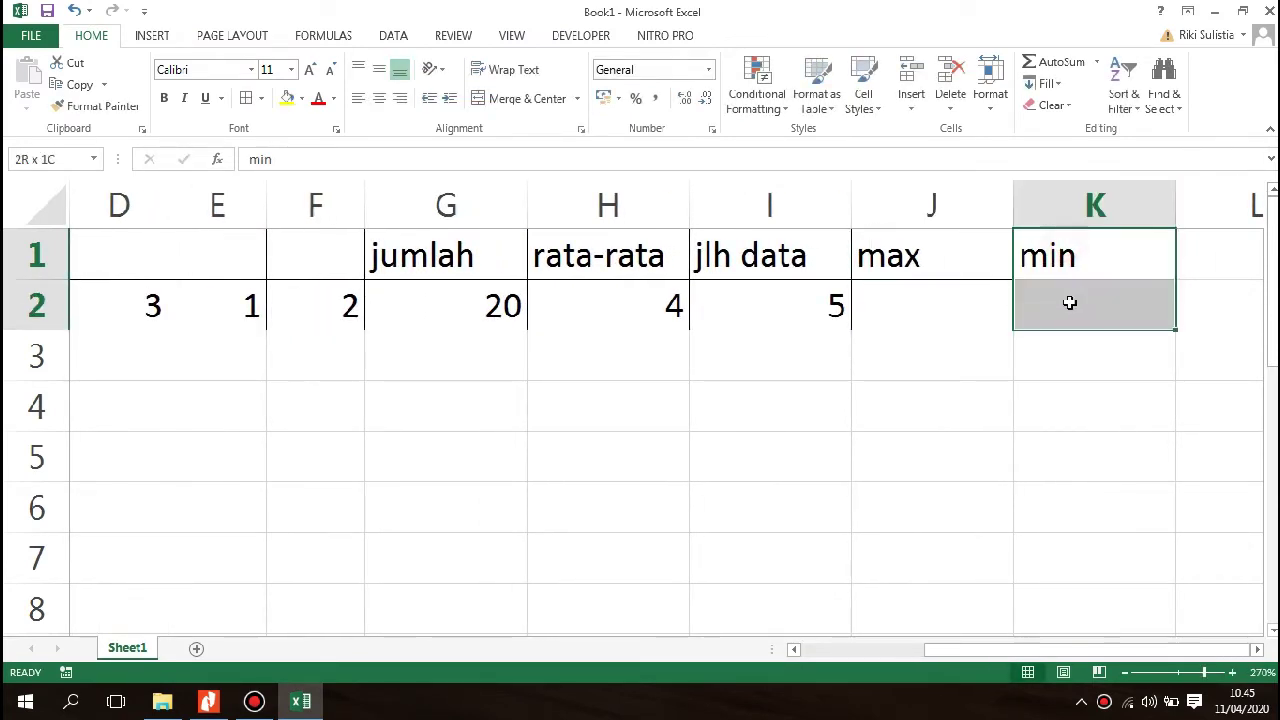
pyautogui.click(245, 97)
pyautogui.click(623, 442)
# Find the largest value of B2:F2 with a MAX formula in cell J2.
pyautogui.click(966, 297)
pyautogui.moveTo(1070, 650); pyautogui.dragTo(790, 635)
pyautogui.moveTo(997, 626); pyautogui.dragTo(1030, 630)
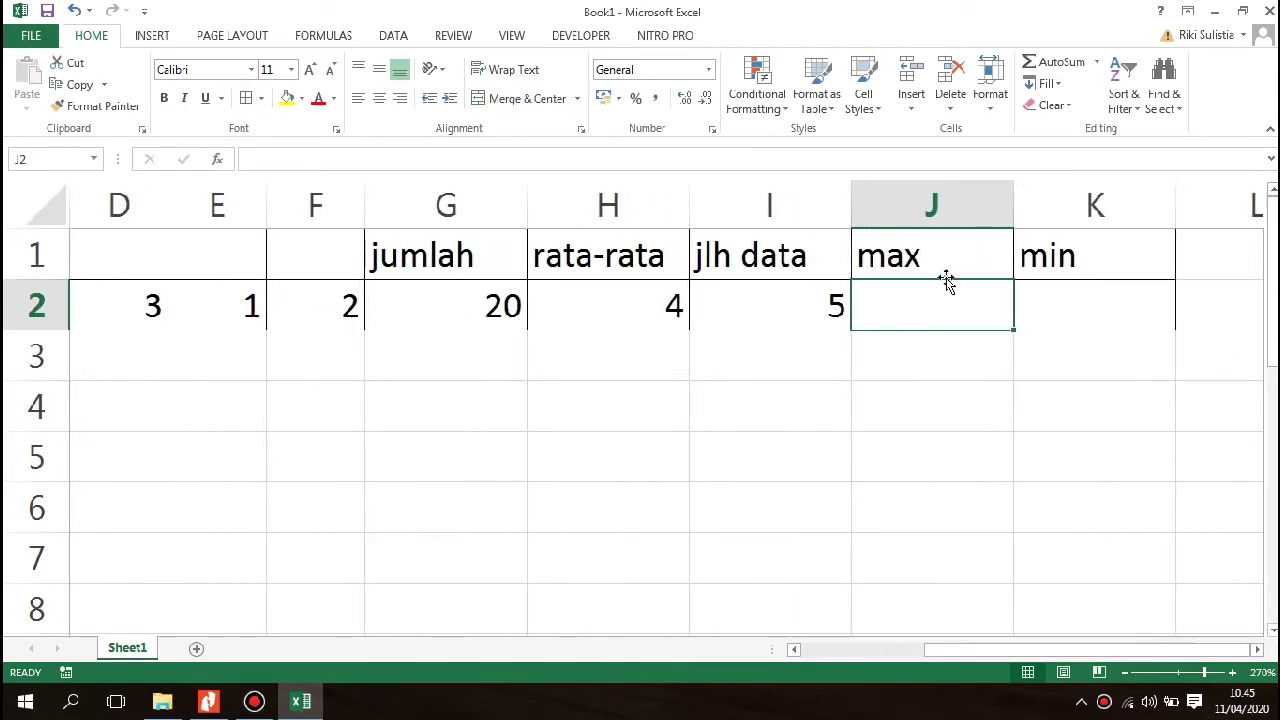
pyautogui.write('-=')
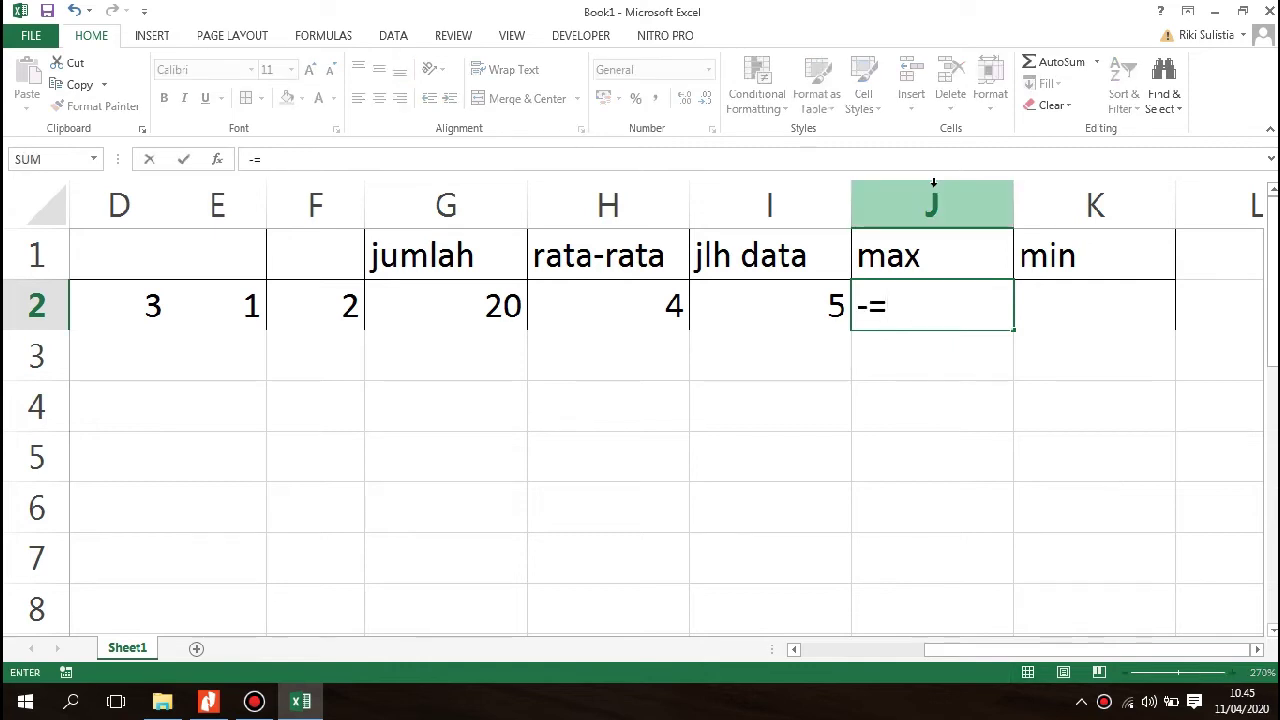
pyautogui.press('BackSpace')
pyautogui.press('BackSpace')
pyautogui.write('=')
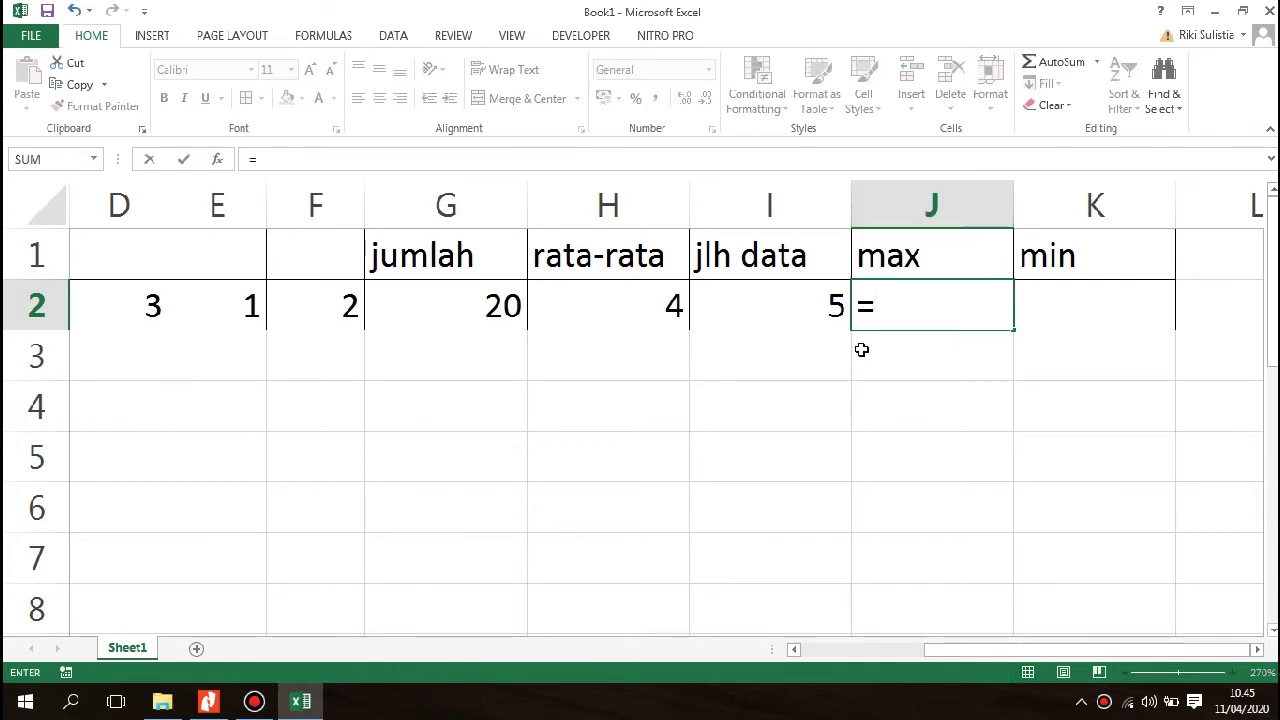
pyautogui.write('max')
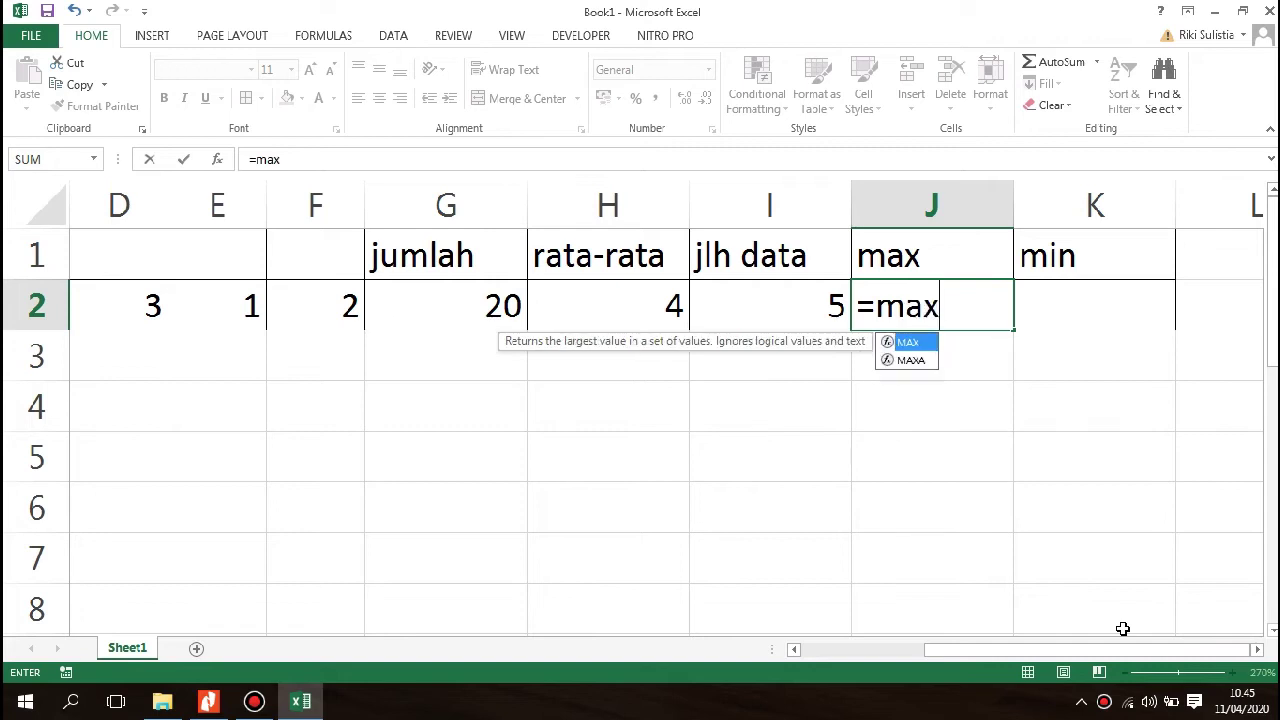
pyautogui.press('Tab')
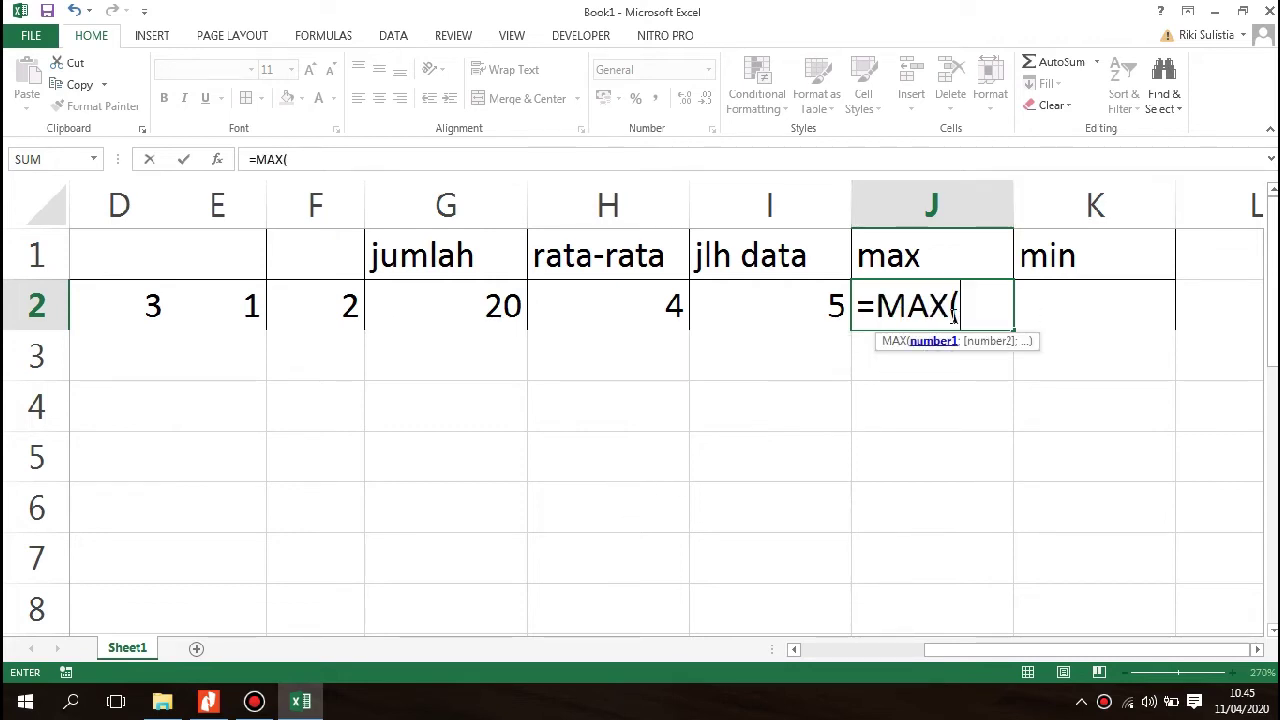
pyautogui.moveTo(1032, 650); pyautogui.dragTo(808, 648)
pyautogui.moveTo(193, 307); pyautogui.dragTo(546, 314)
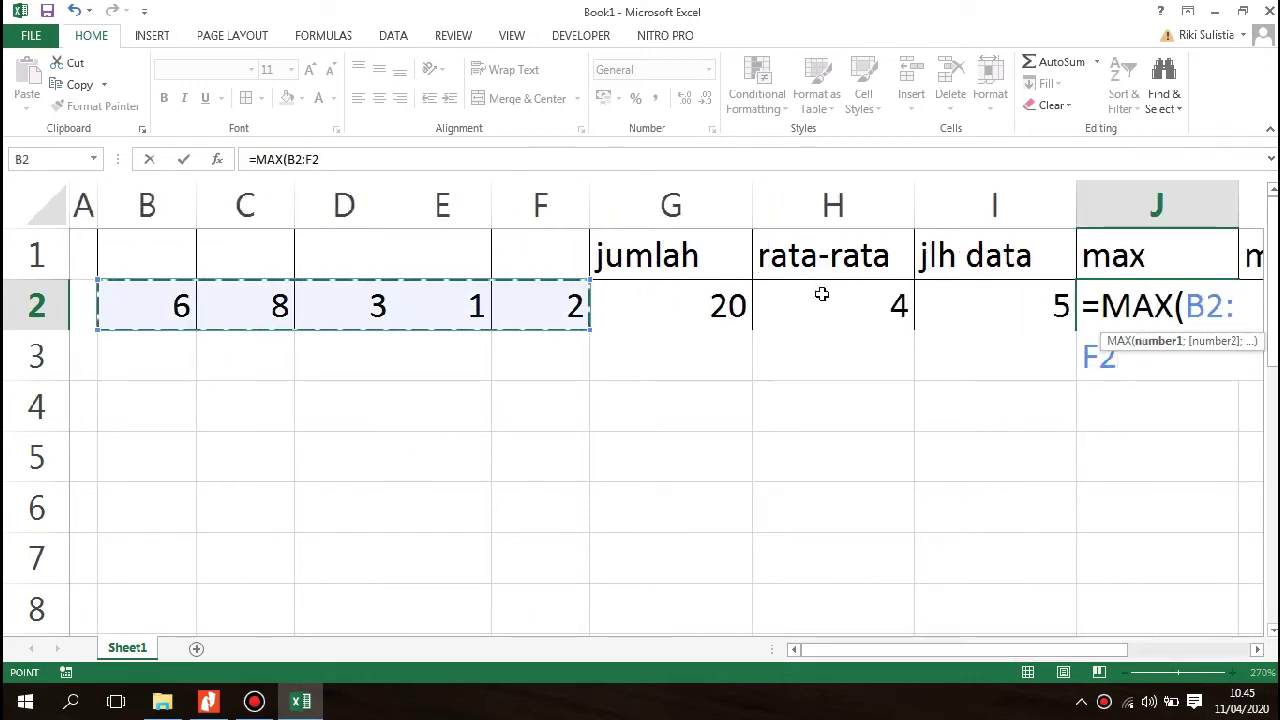
pyautogui.press('Return')
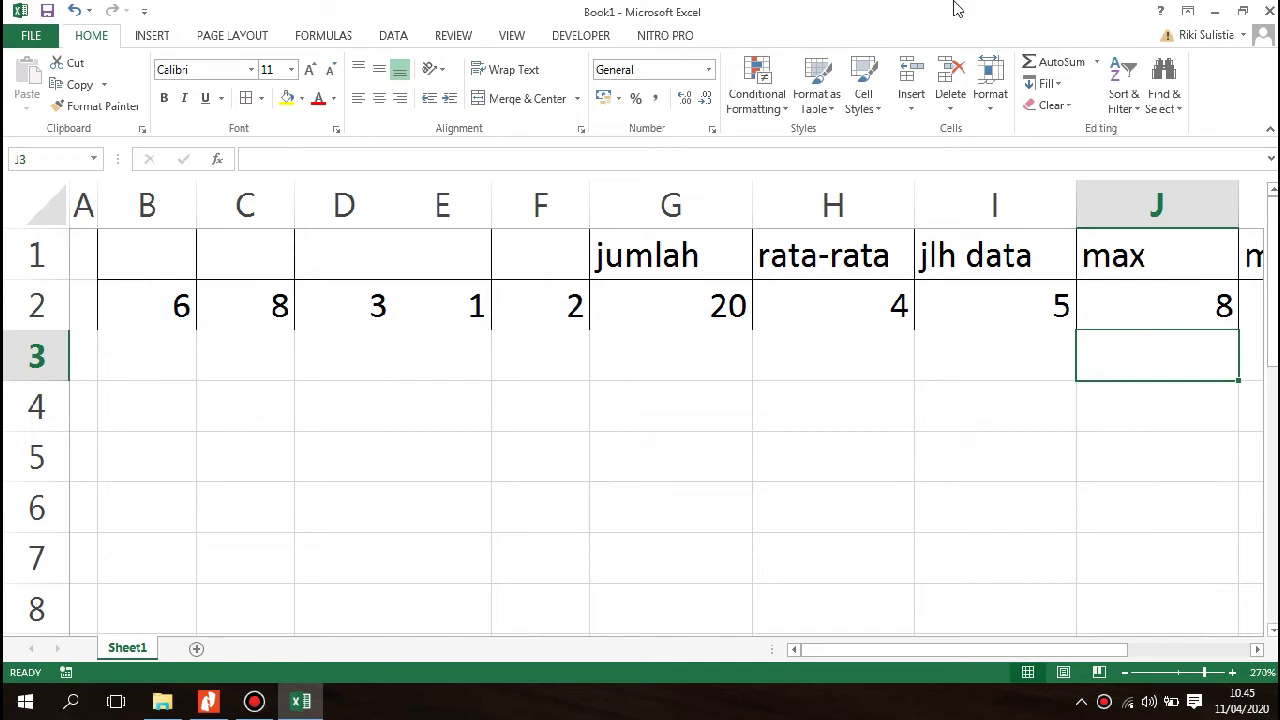
# Inspect the formula in cell J2 and its referenced range, leaving it unedited.
pyautogui.moveTo(1076, 650); pyautogui.dragTo(1156, 651)
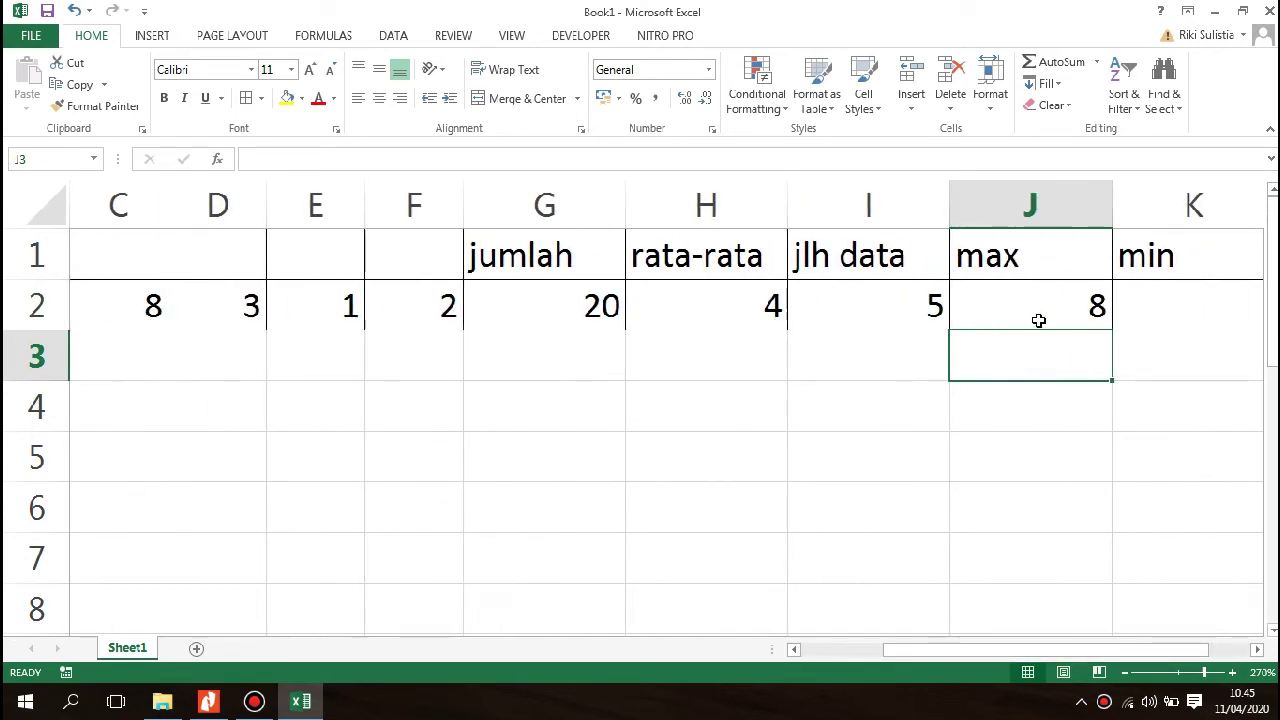
pyautogui.click(1038, 310)
pyautogui.click(338, 158)
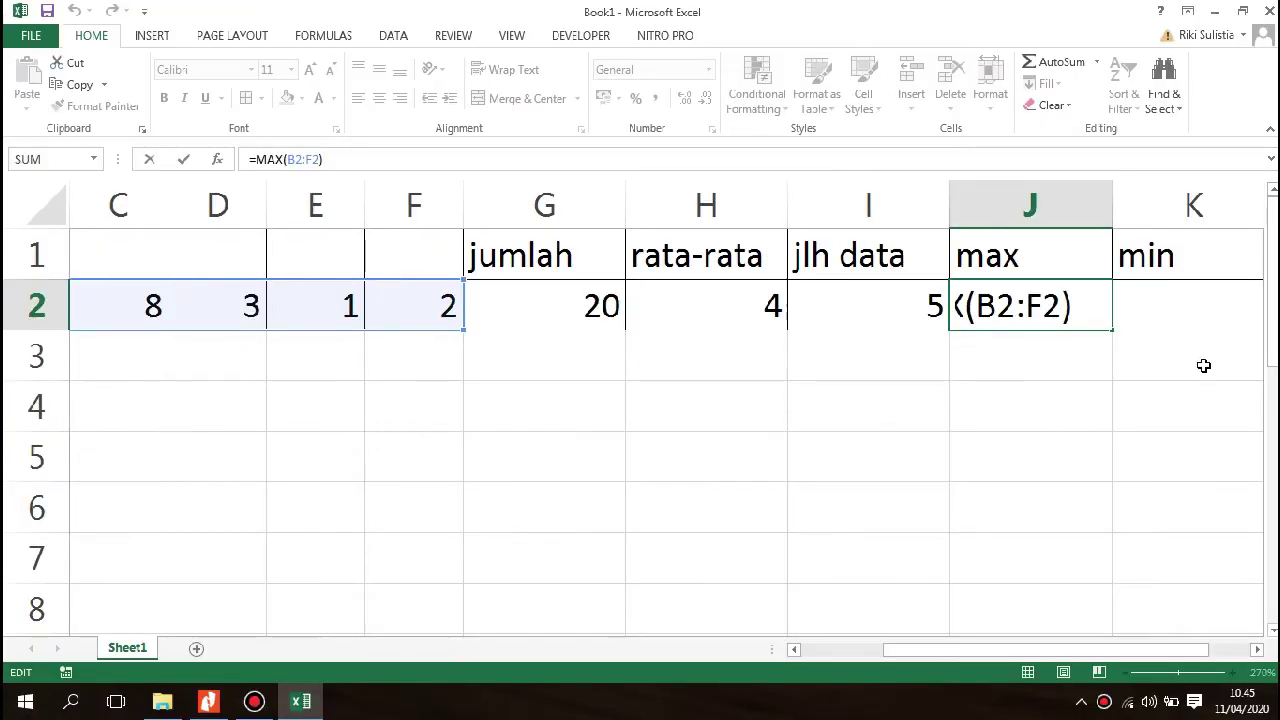
pyautogui.click(1203, 366)
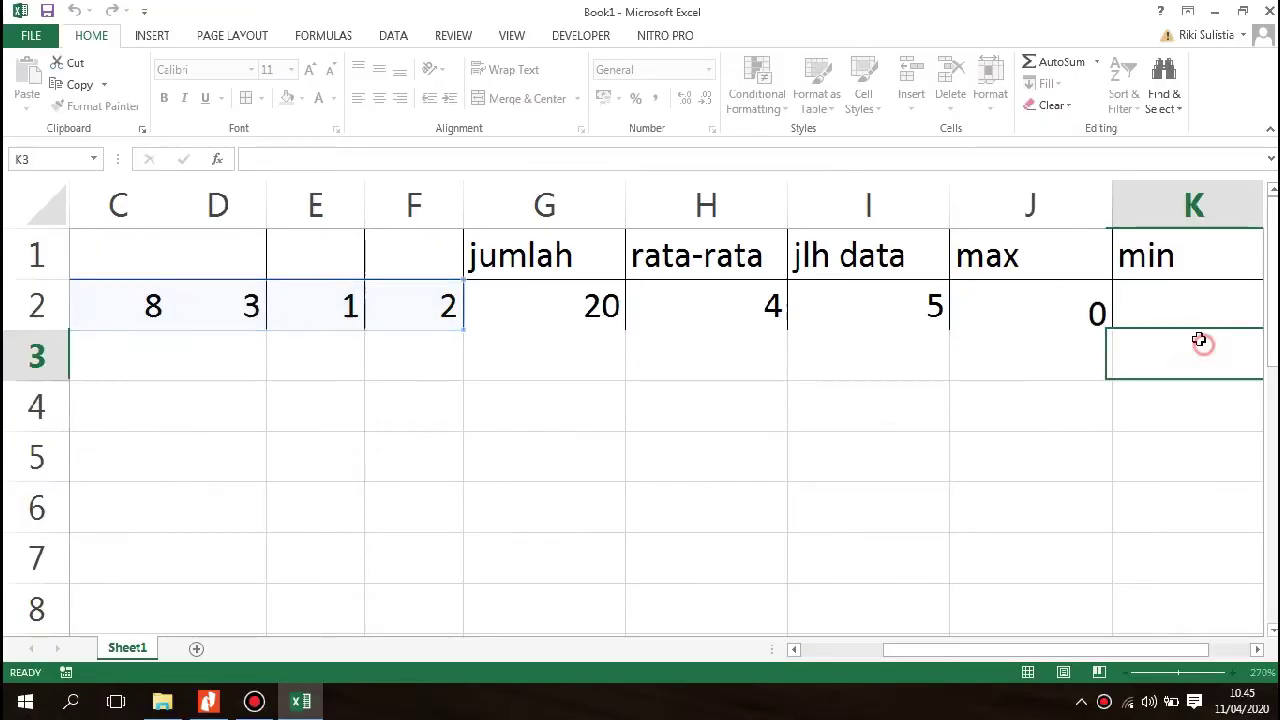
# Find the smallest value of B2:F2 with a MIN formula in cell K2.
pyautogui.click(1172, 318)
pyautogui.write('=min')
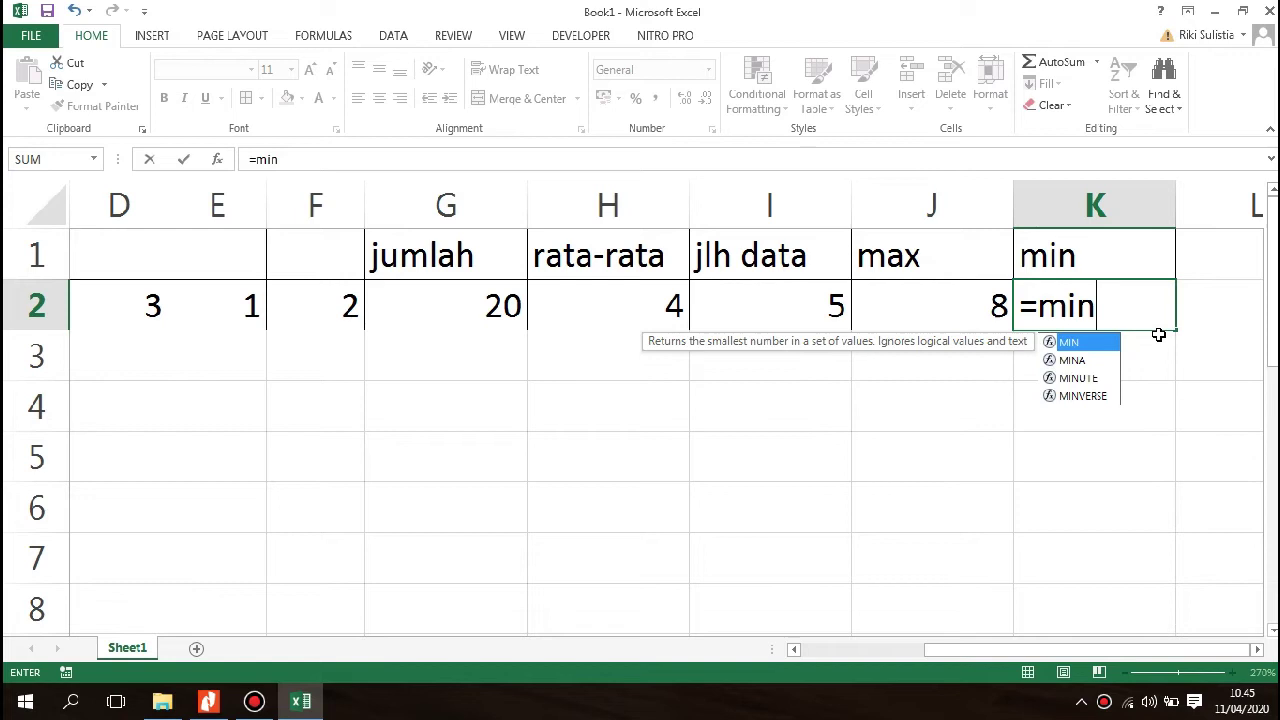
pyautogui.doubleClick(1068, 342)
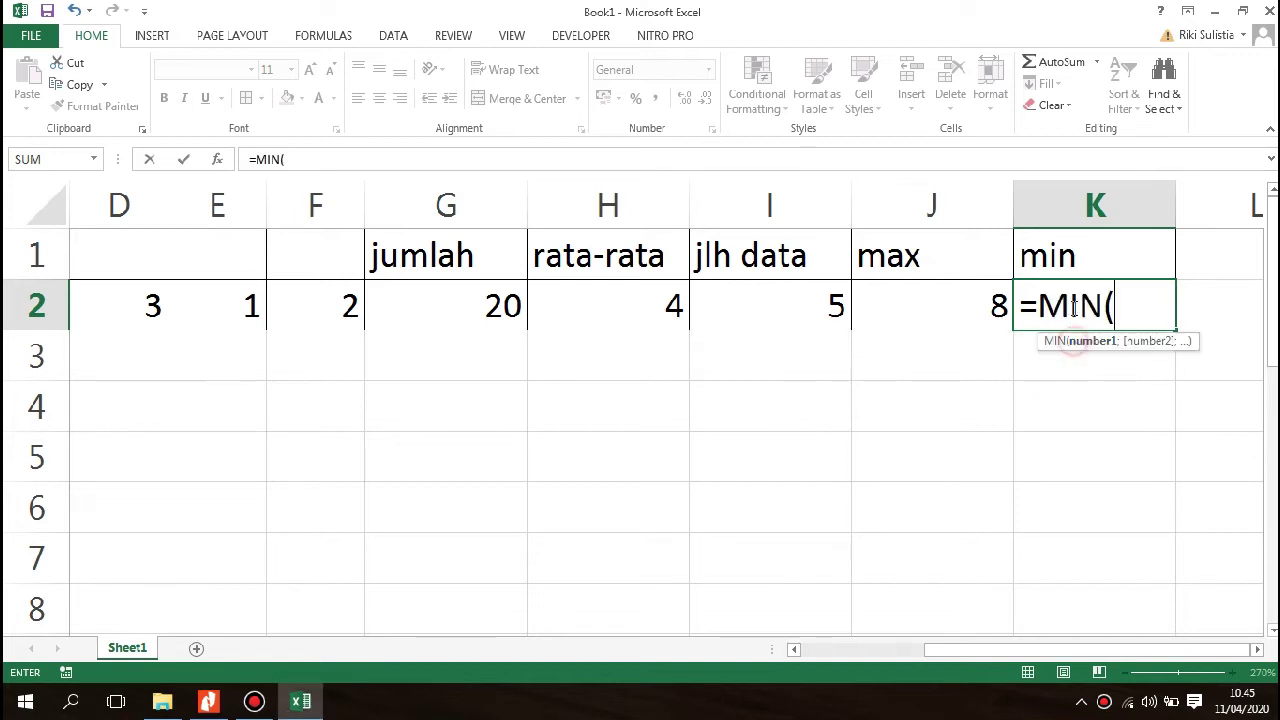
pyautogui.moveTo(1095, 650); pyautogui.dragTo(838, 618)
pyautogui.moveTo(117, 308); pyautogui.dragTo(543, 314)
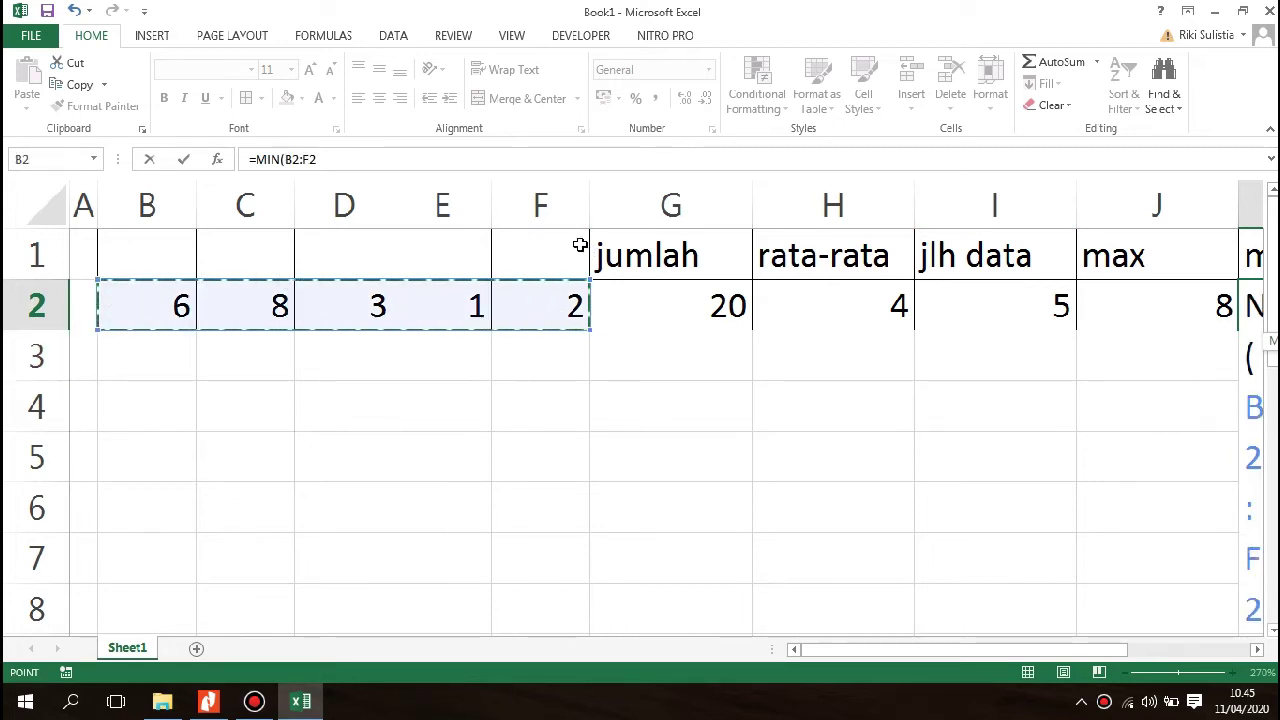
pyautogui.moveTo(1063, 649); pyautogui.dragTo(1263, 617)
pyautogui.press('Return')
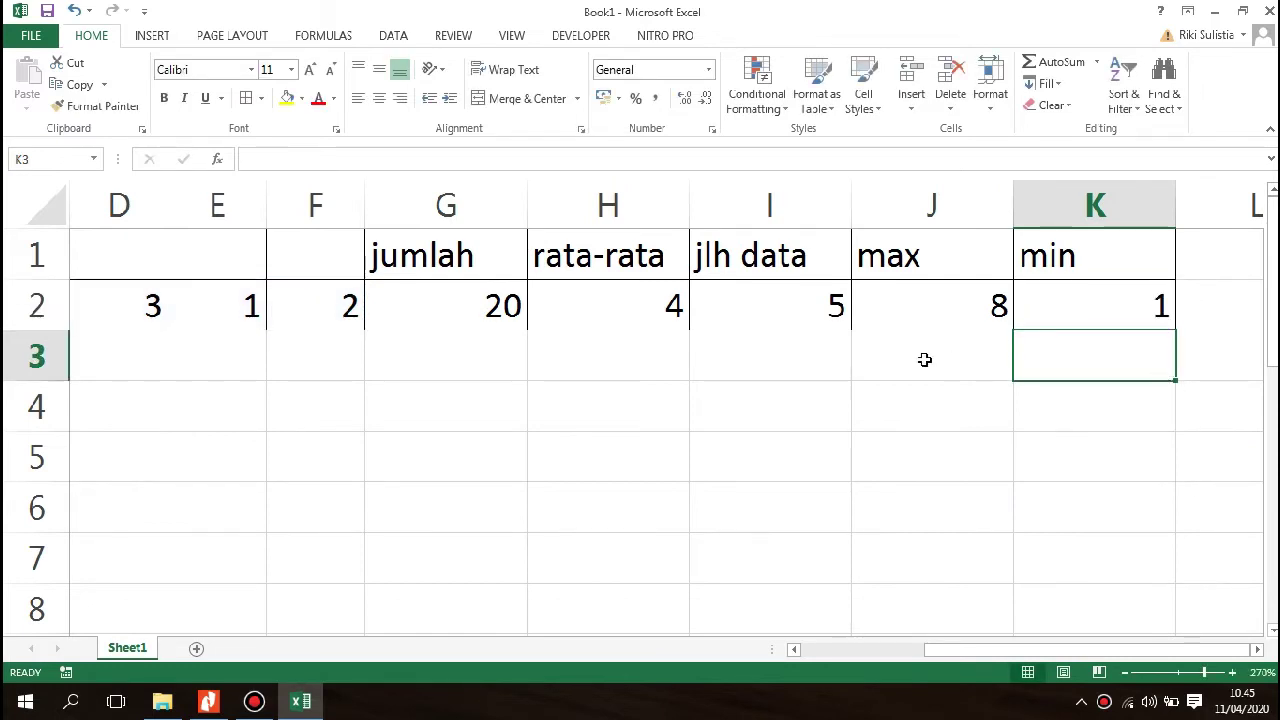
# Compare the MIN result with the source numbers in row 2, checking cell E2.
pyautogui.moveTo(1250, 649); pyautogui.dragTo(1126, 650)
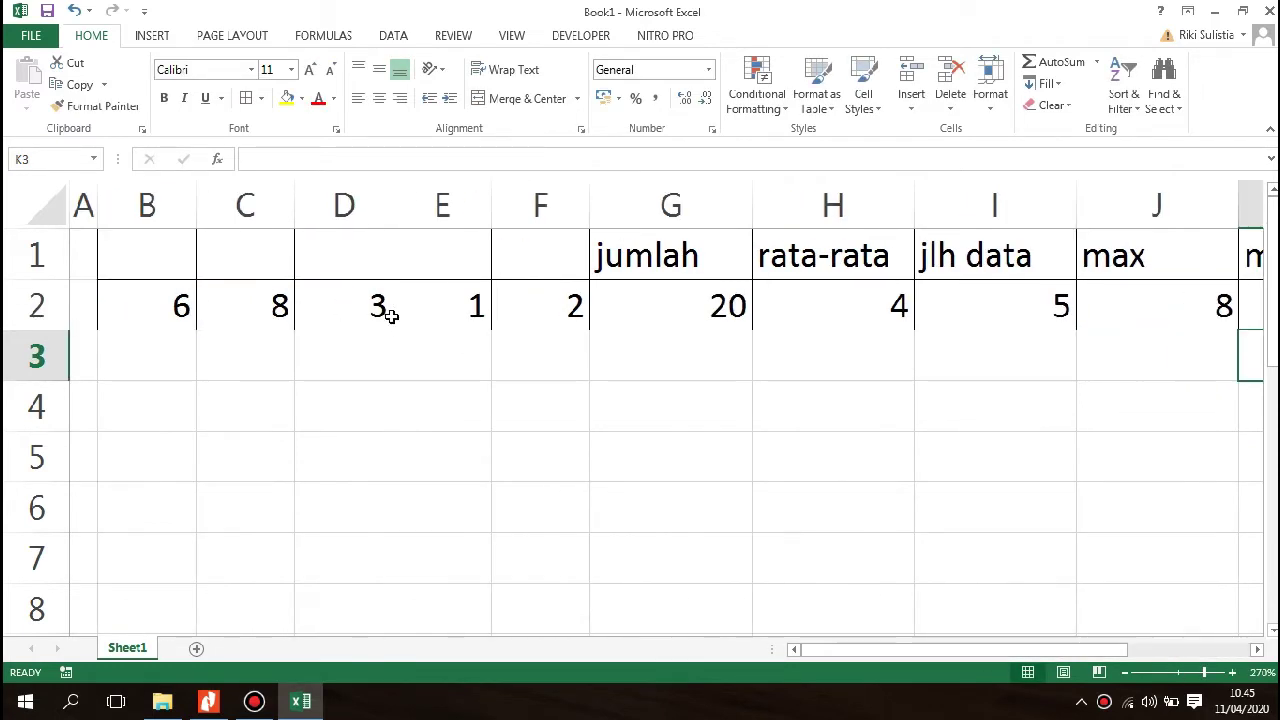
pyautogui.click(500, 302)
pyautogui.click(430, 292)
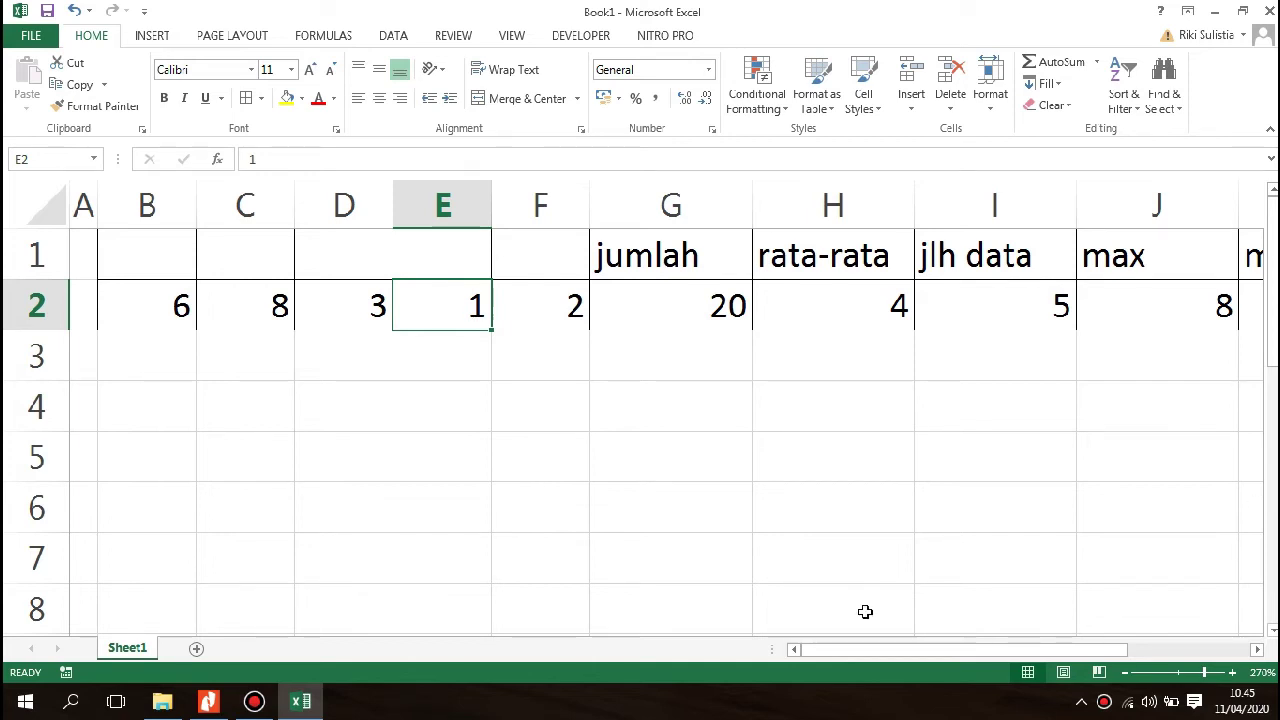
pyautogui.moveTo(955, 647); pyautogui.dragTo(714, 709)
# Switch to the BAB2 PDF in Nitro Pro and view the Daftar Penjualan Buku exercise on page 5.
pyautogui.click(254, 700)
pyautogui.click(208, 700)
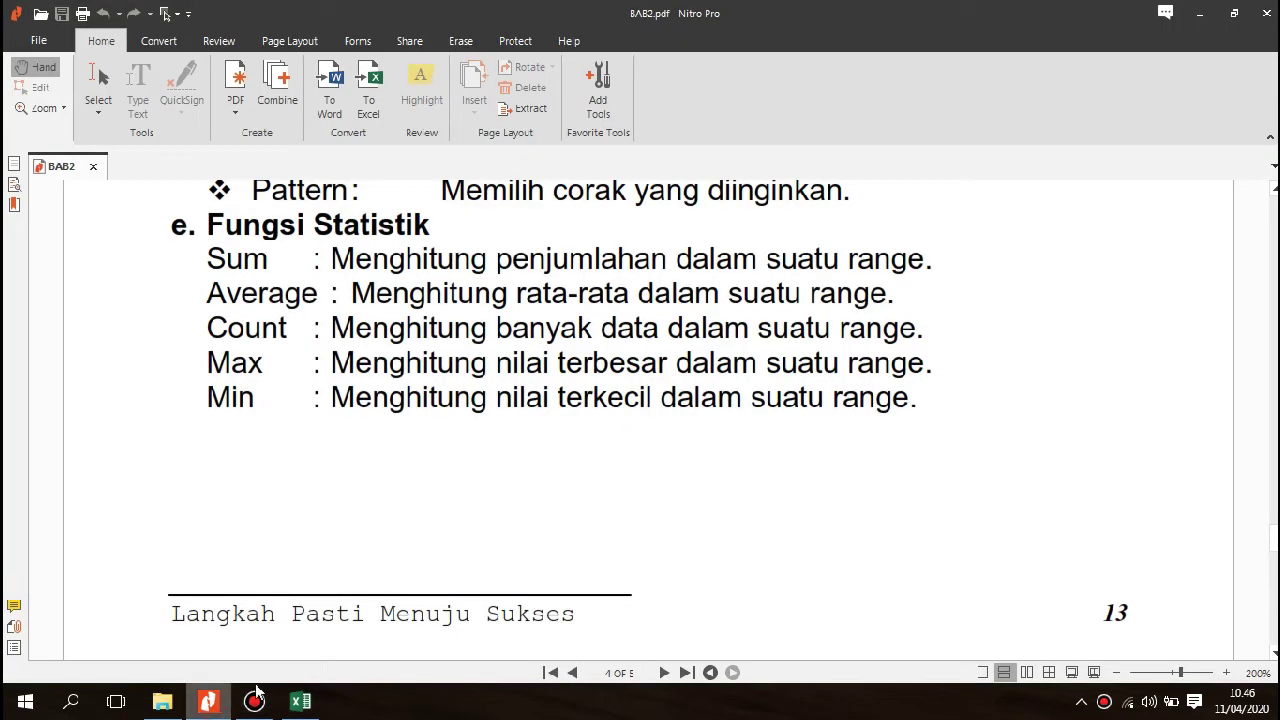
pyautogui.scroll(-10, 336, 310)
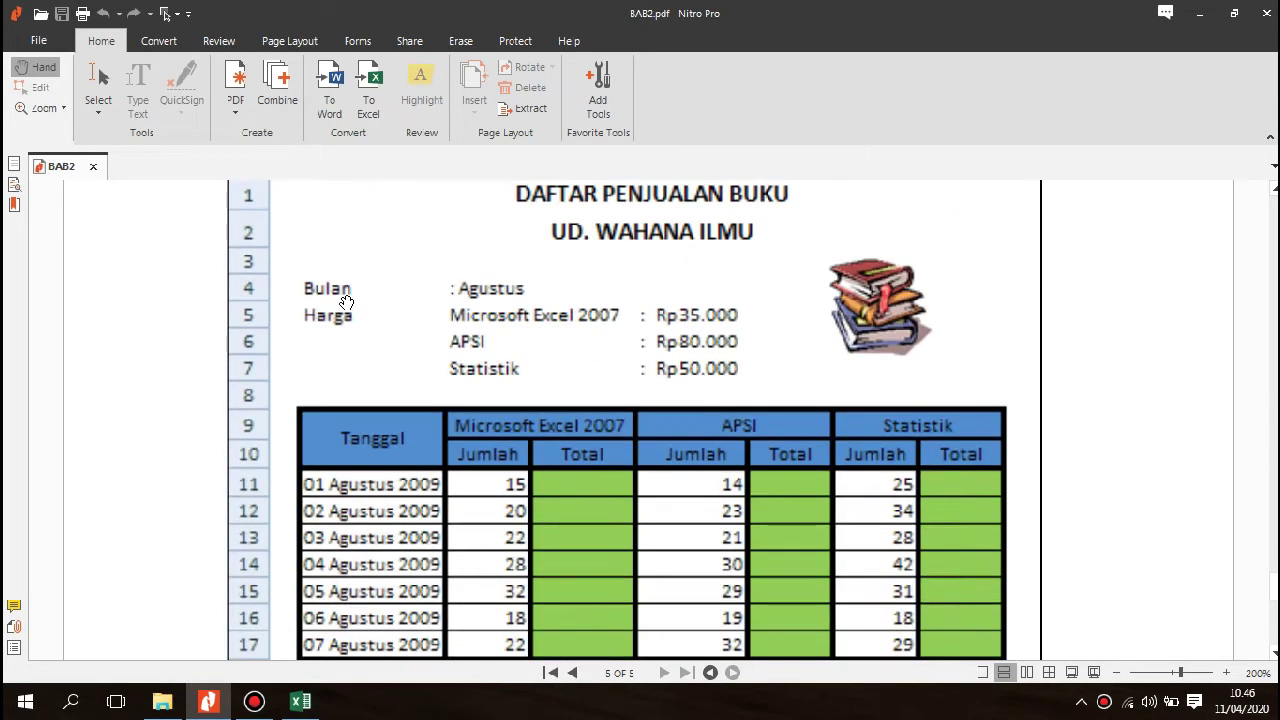
# Read the LATIHAN 2 exercise in the PDF, from the sales table down to the Keterangan Soal instructions.
pyautogui.scroll(3, 352, 295)
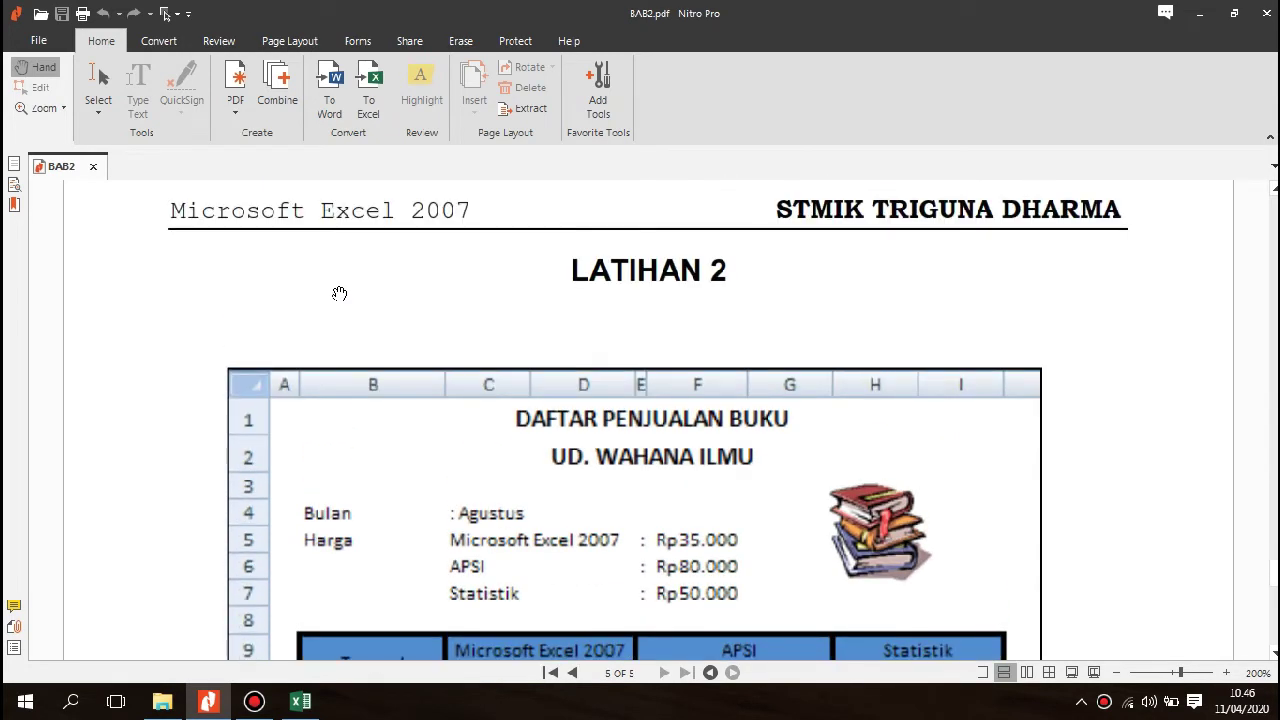
pyautogui.scroll(-1, 336, 285)
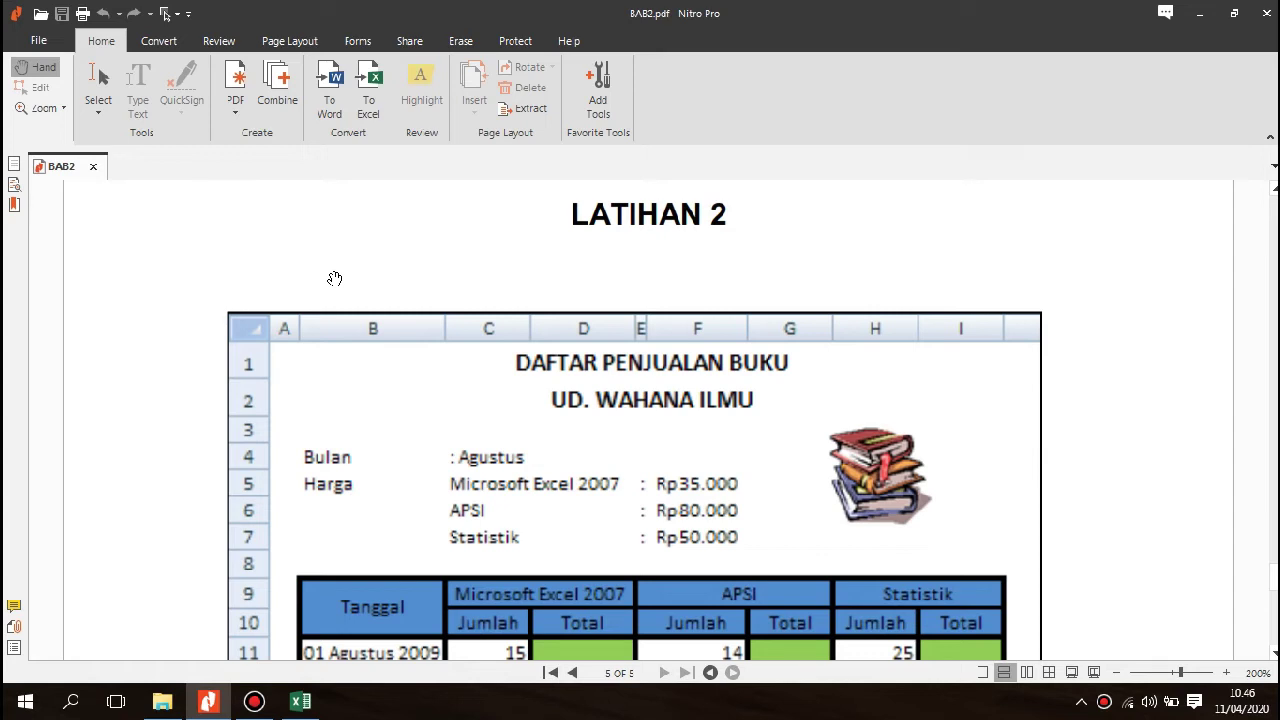
pyautogui.scroll(-2, 344, 268)
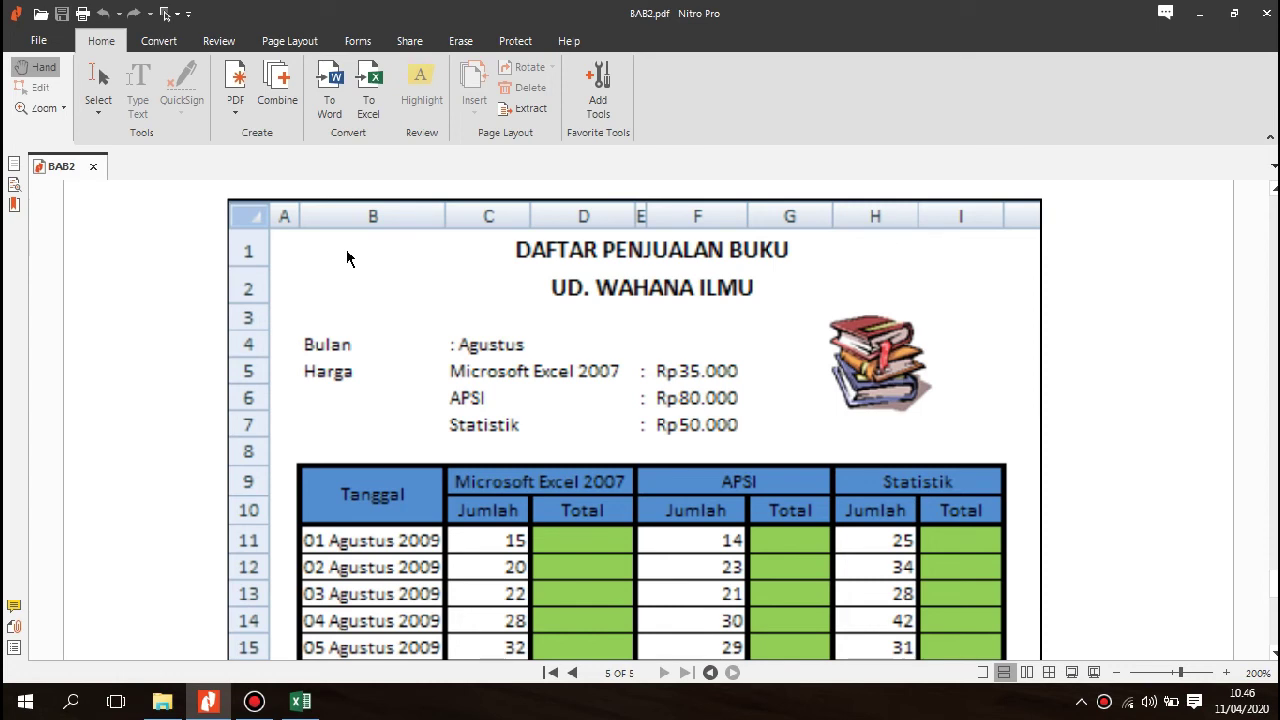
pyautogui.scroll(-9, 366, 252)
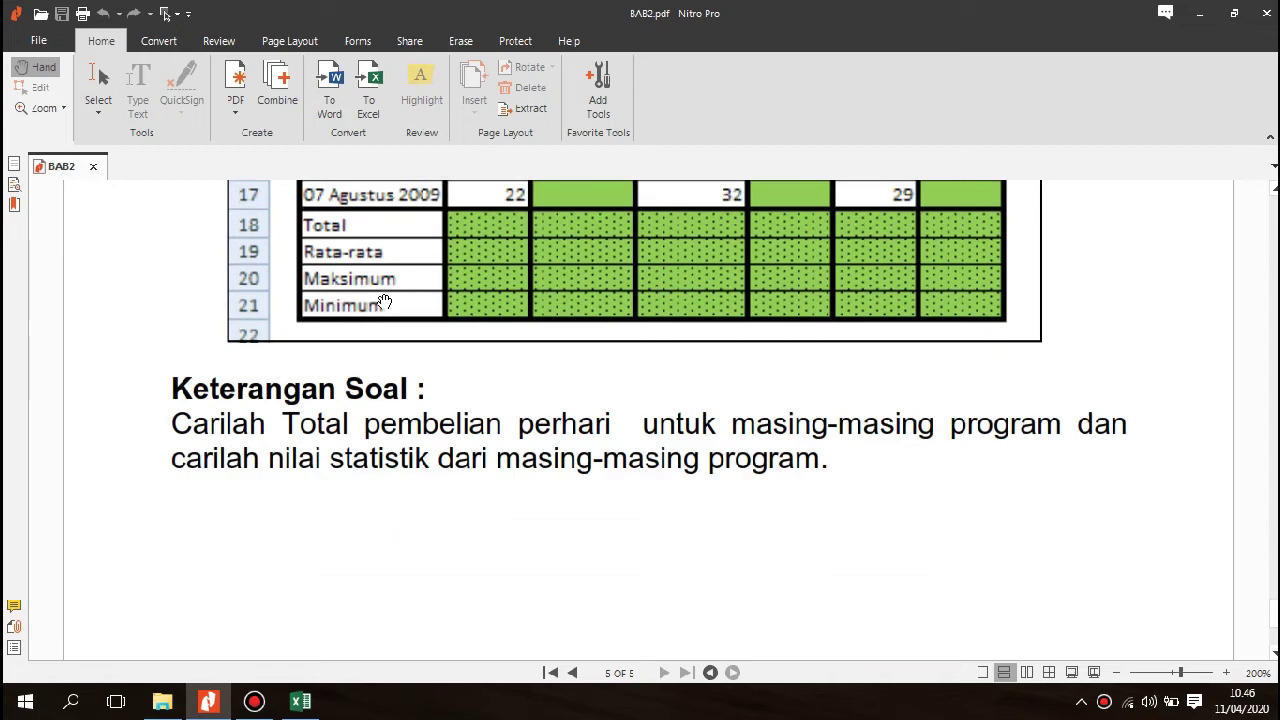
pyautogui.scroll(5, 384, 303)
pyautogui.scroll(-6, 434, 369)
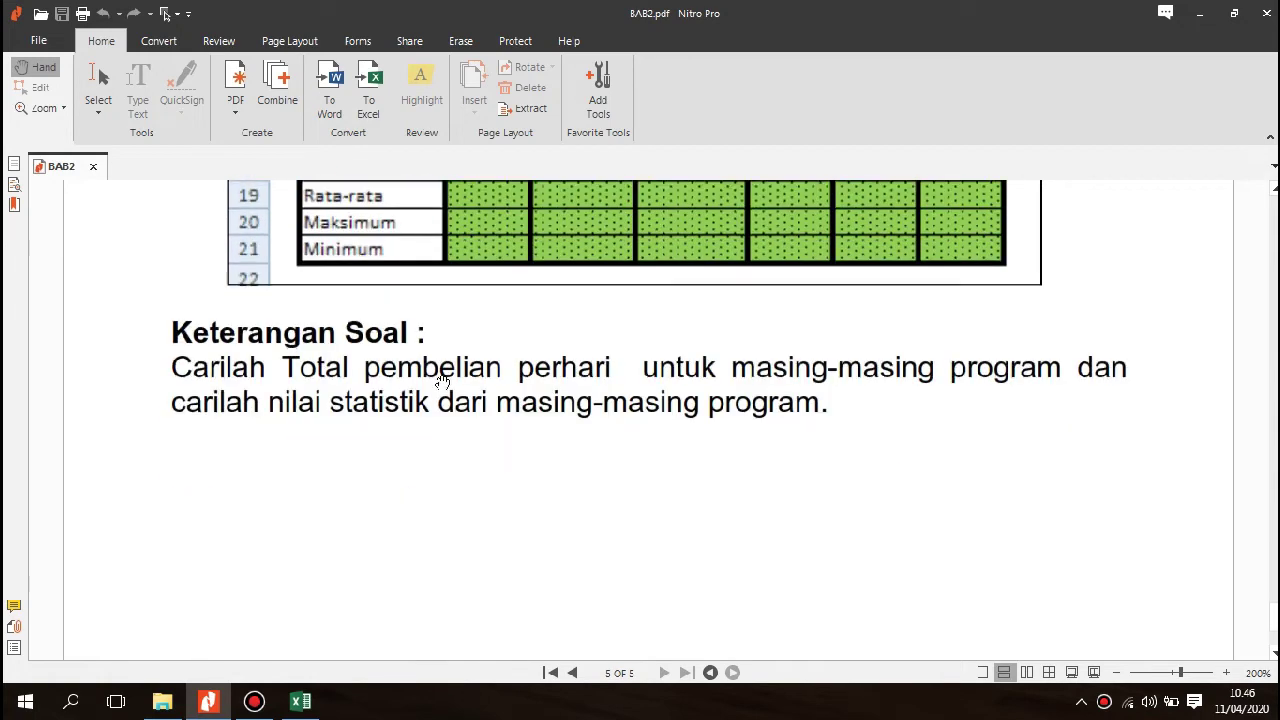
pyautogui.scroll(7, 453, 378)
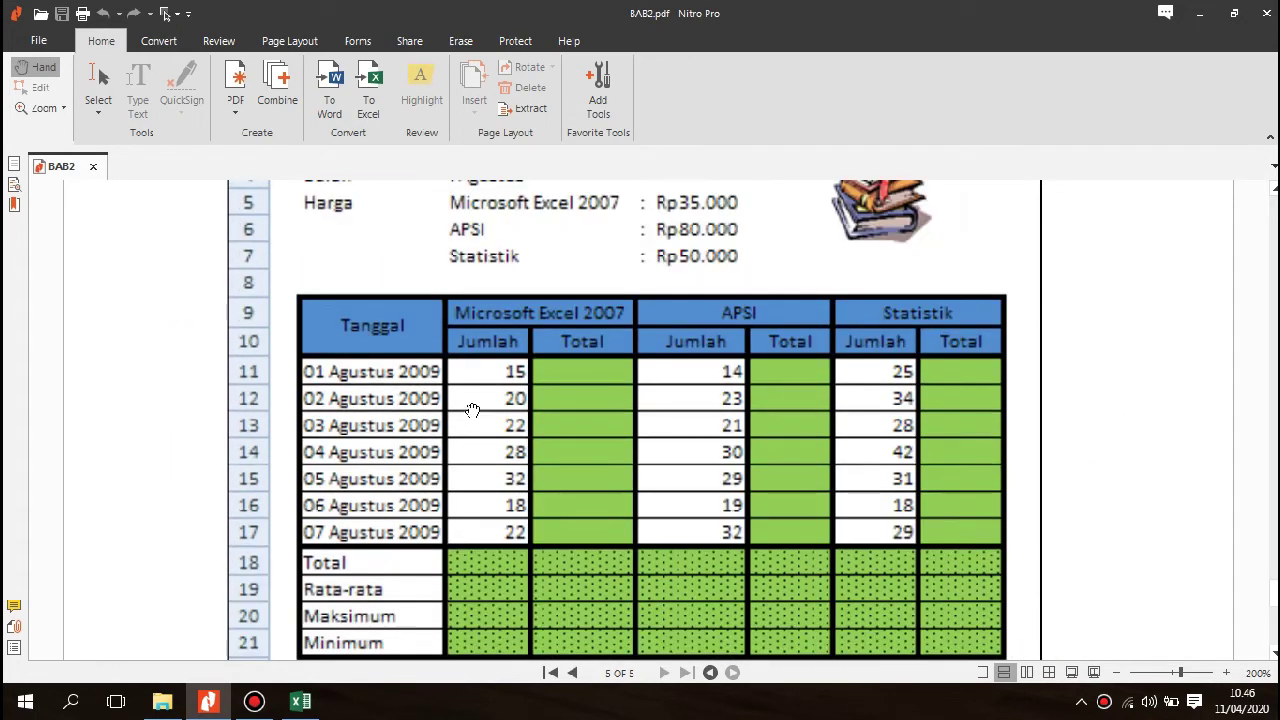
pyautogui.scroll(-5, 472, 411)
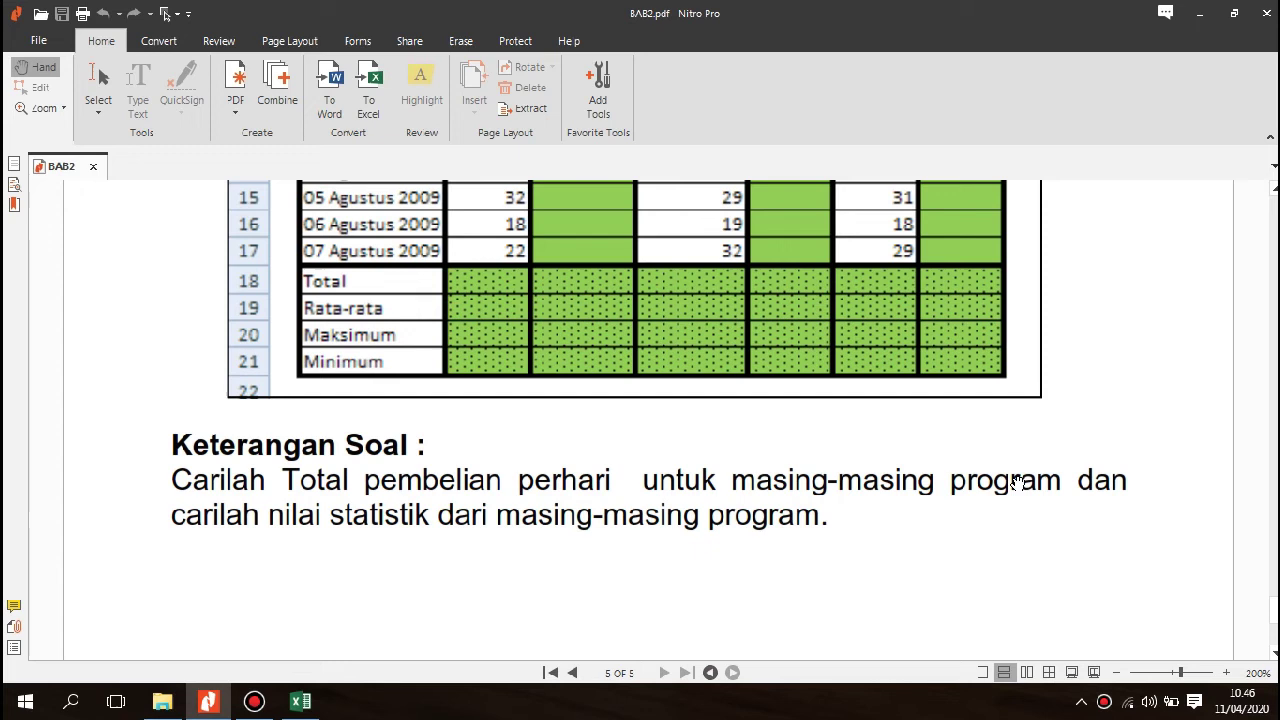
pyautogui.scroll(-2, 358, 524)
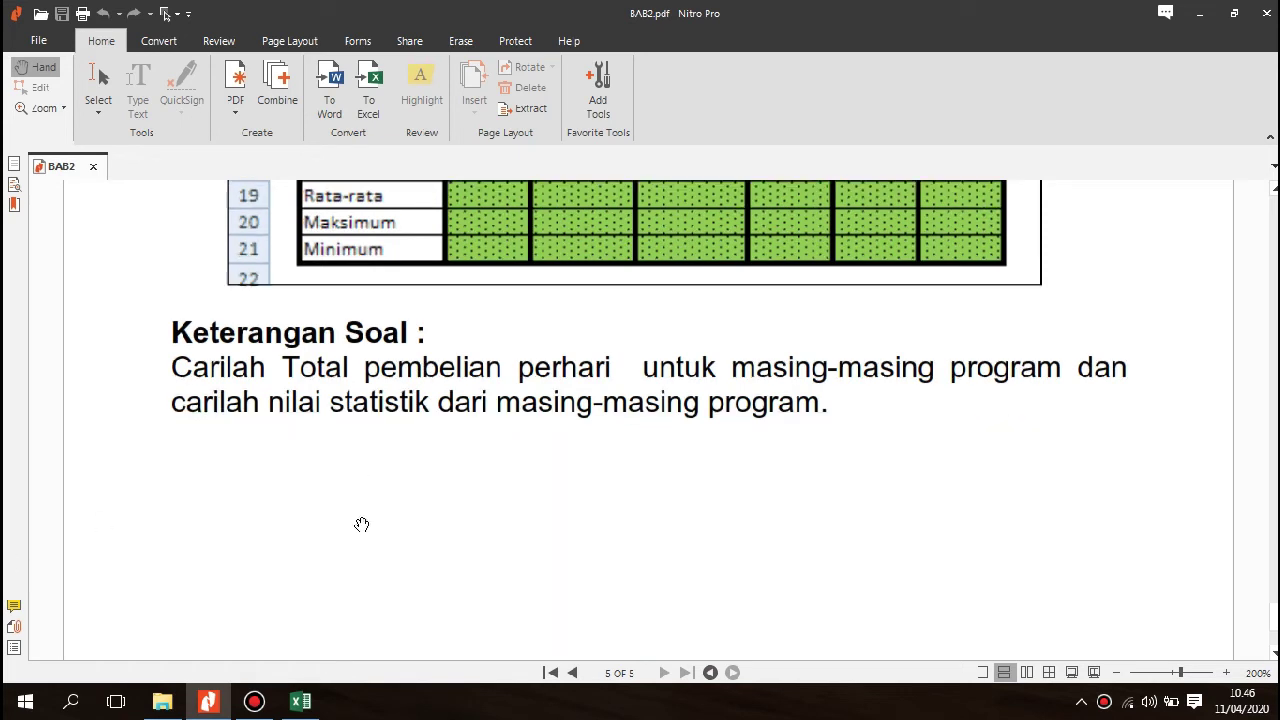
pyautogui.scroll(-5, 595, 440)
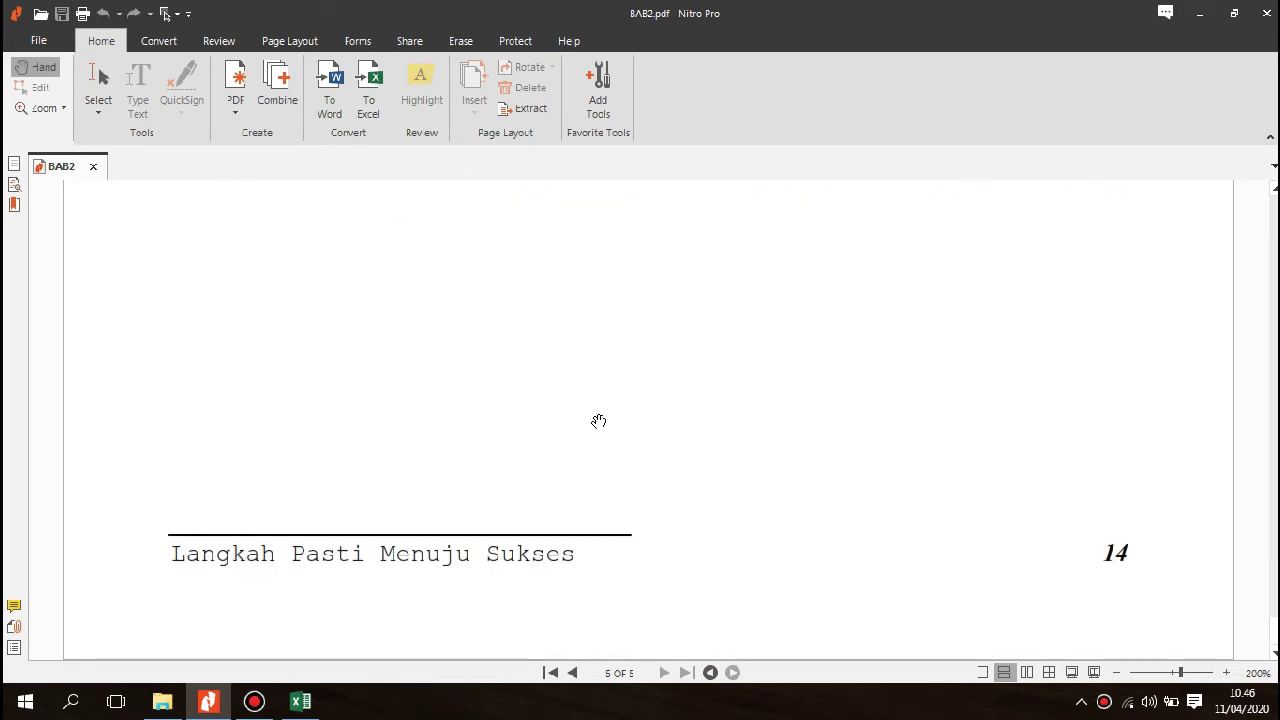
# Review the whole Daftar Penjualan Buku table, rows 1 to 21, at 150% zoom.
pyautogui.scroll(12, 598, 421)
pyautogui.scroll(-4, 599, 432)
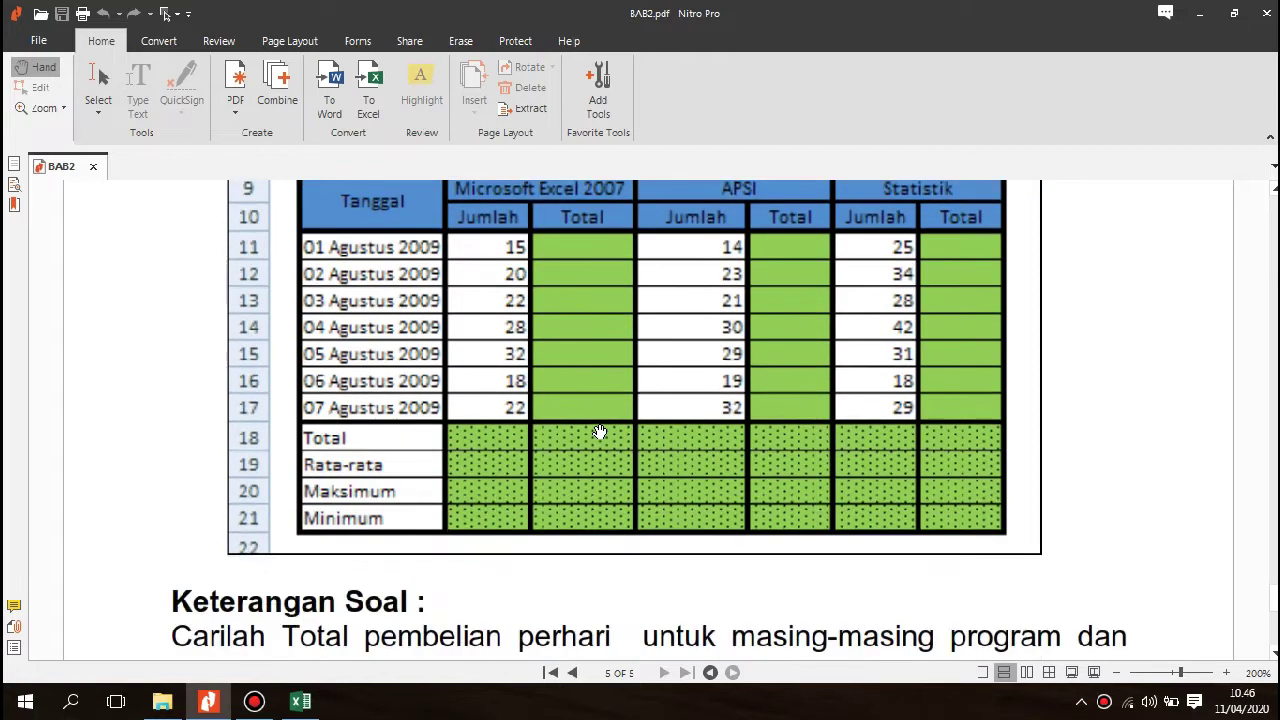
pyautogui.scroll(8, 599, 432)
pyautogui.scroll(-3, 597, 427)
pyautogui.scroll(1, 597, 436)
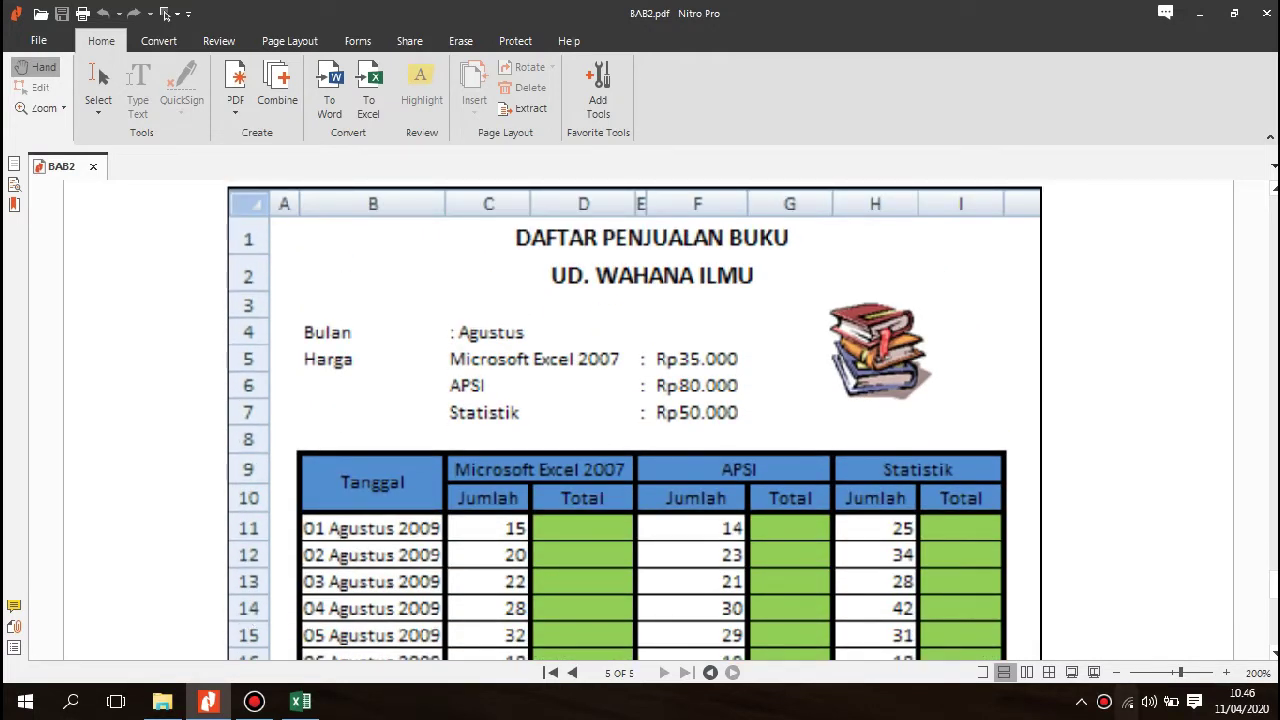
pyautogui.click(1117, 673)
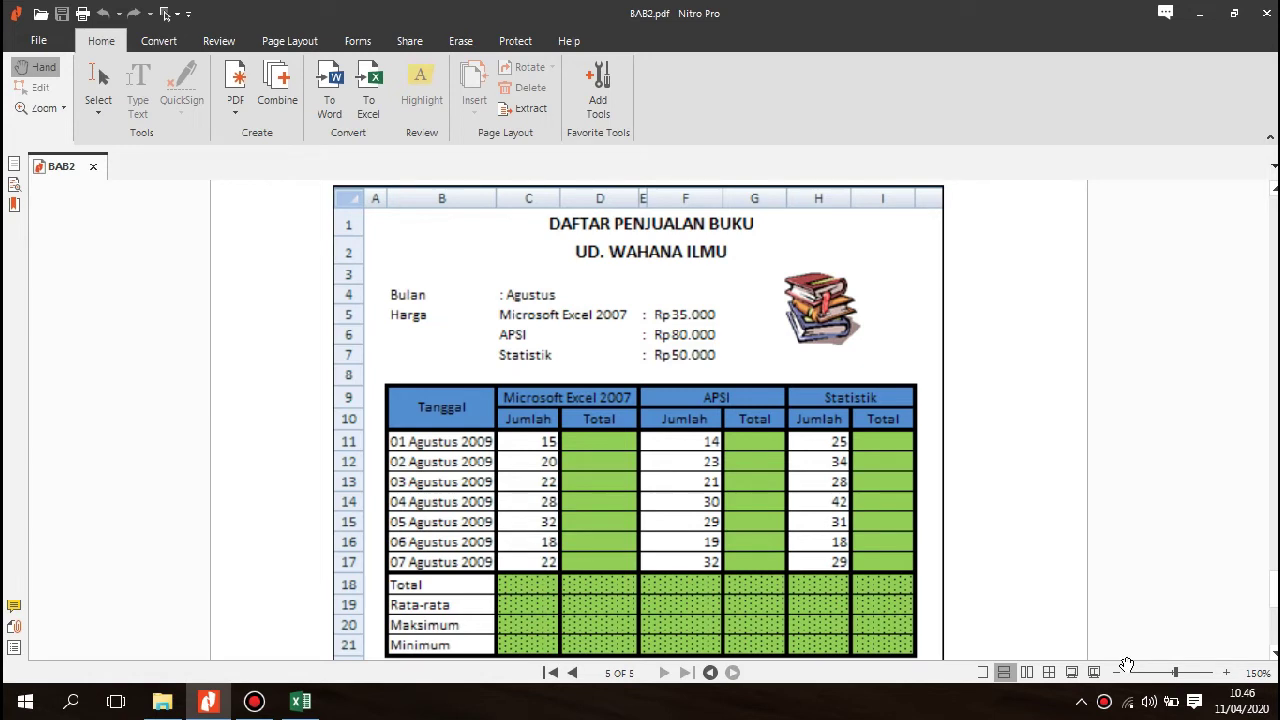
# Switch to Excel and add a new blank worksheet to Book1.
pyautogui.click(1219, 9)
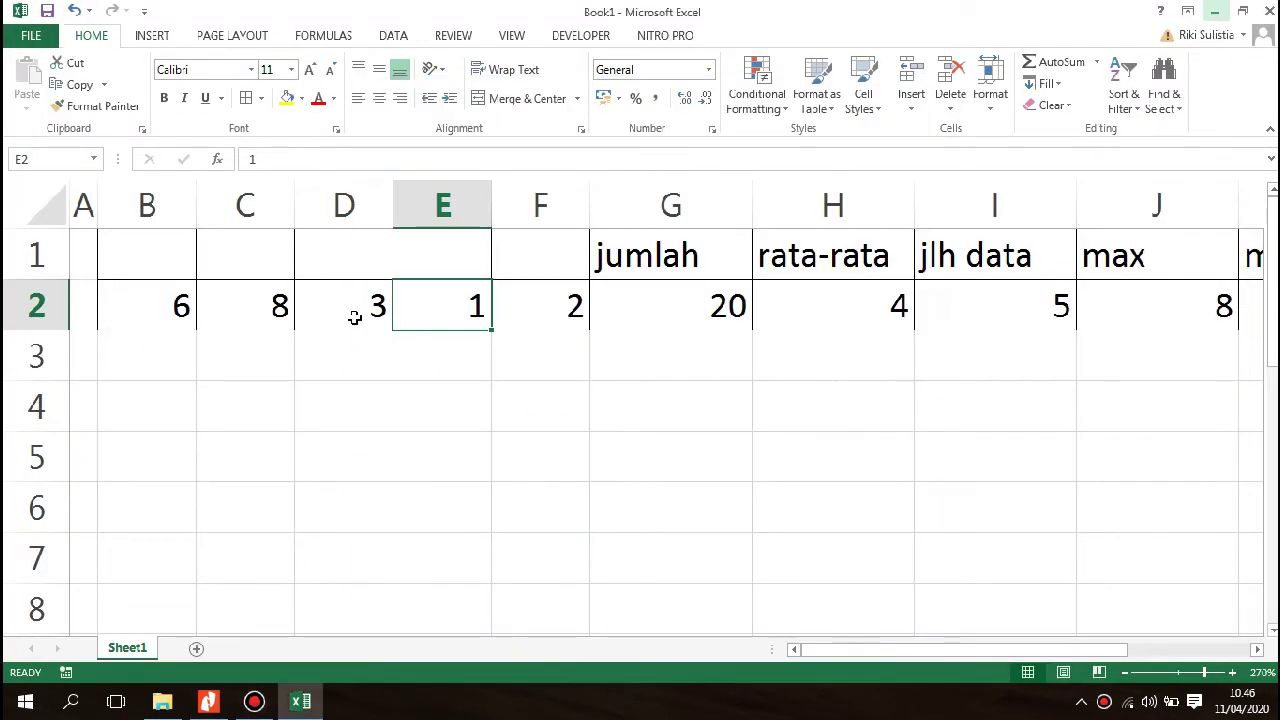
pyautogui.click(469, 417)
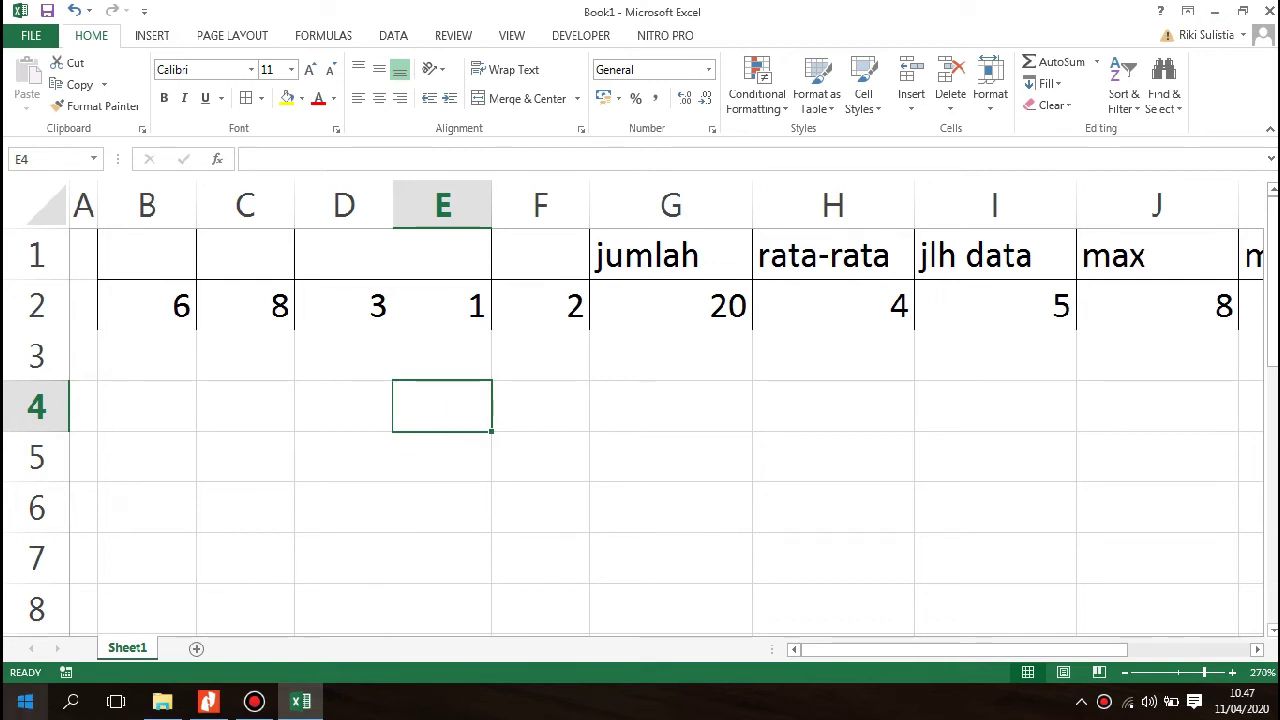
pyautogui.click(323, 318)
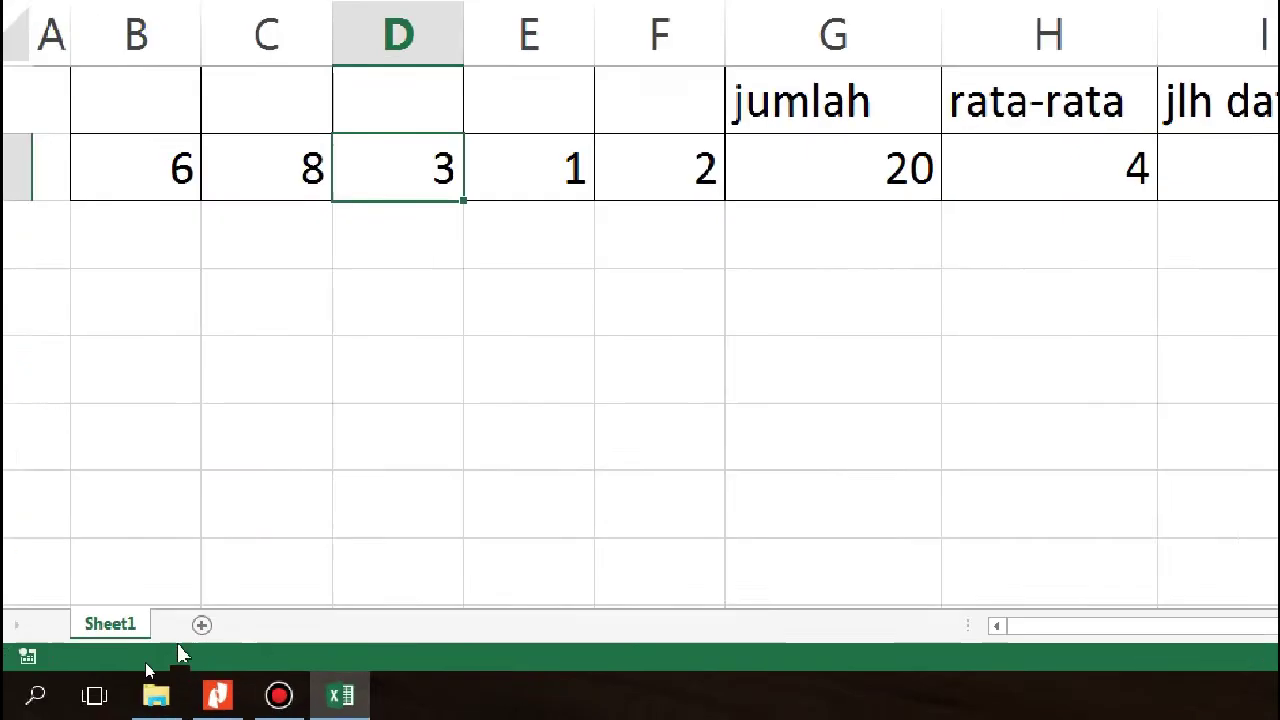
pyautogui.click(201, 624)
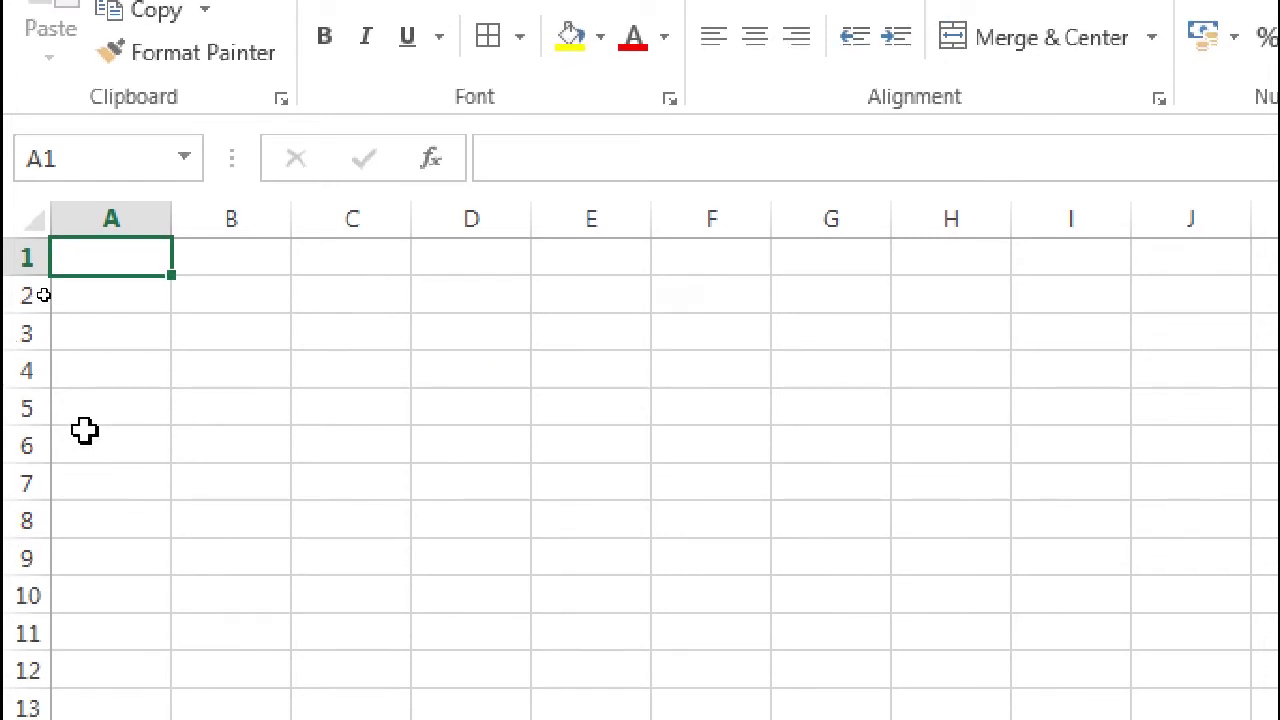
# Enter the titles "DAFTAR PENJUALAN BUKU" in cell A1 and "UD. WAHANA ILMU" in cell A2.
pyautogui.write('DAFT')
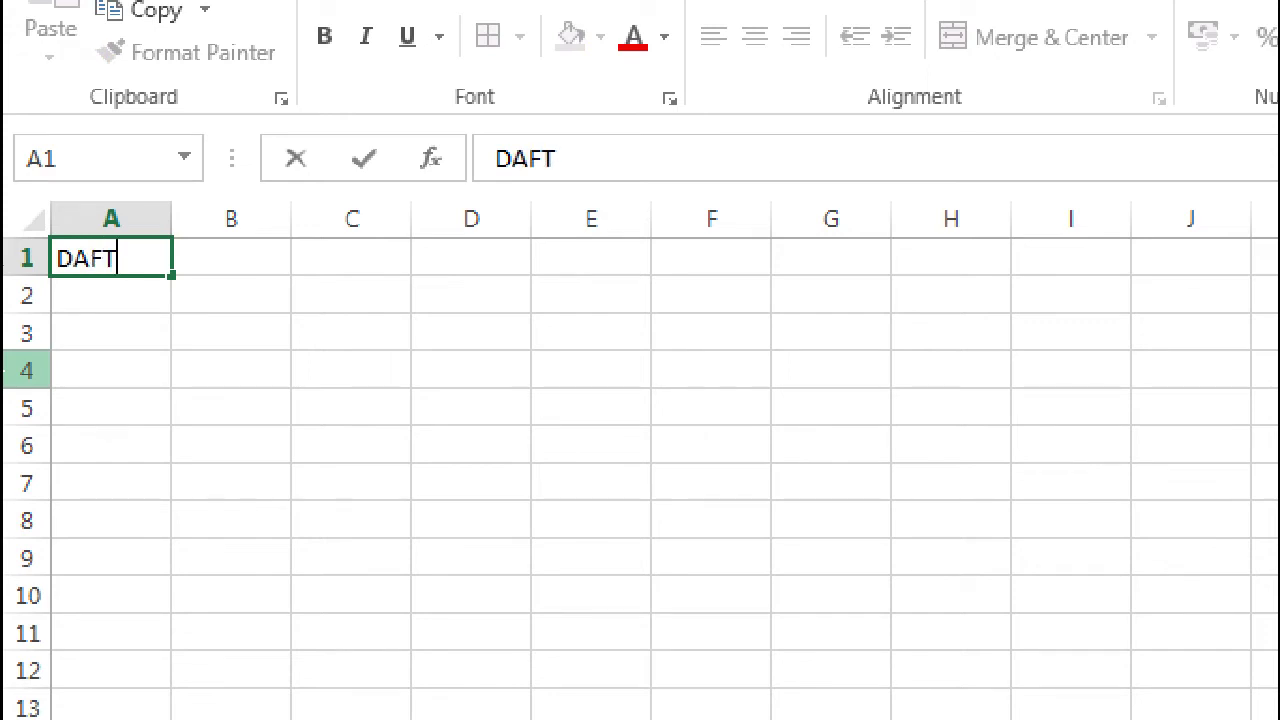
pyautogui.write('AR PENJUALAN BUKU')
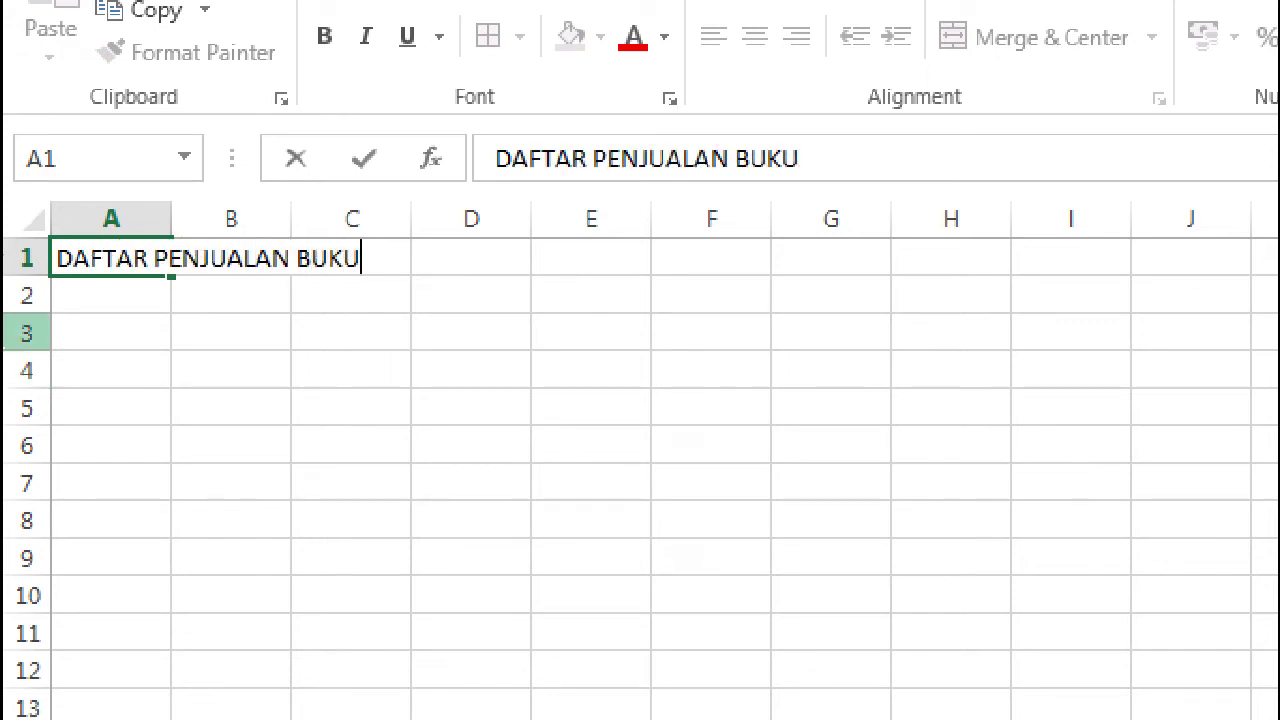
pyautogui.press('Return')
pyautogui.write('UD')
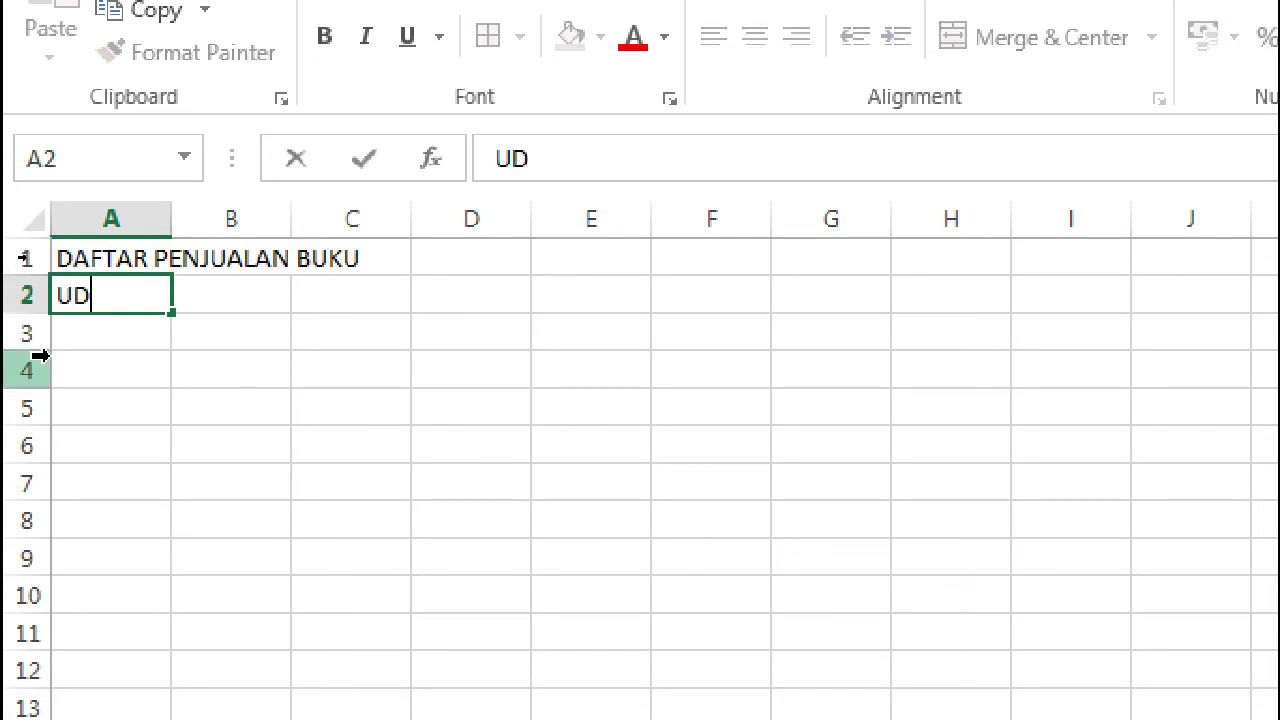
pyautogui.write(' WA')
pyautogui.press('BackSpace')
pyautogui.press('BackSpace')
pyautogui.press('BackSpace')
pyautogui.write('.')
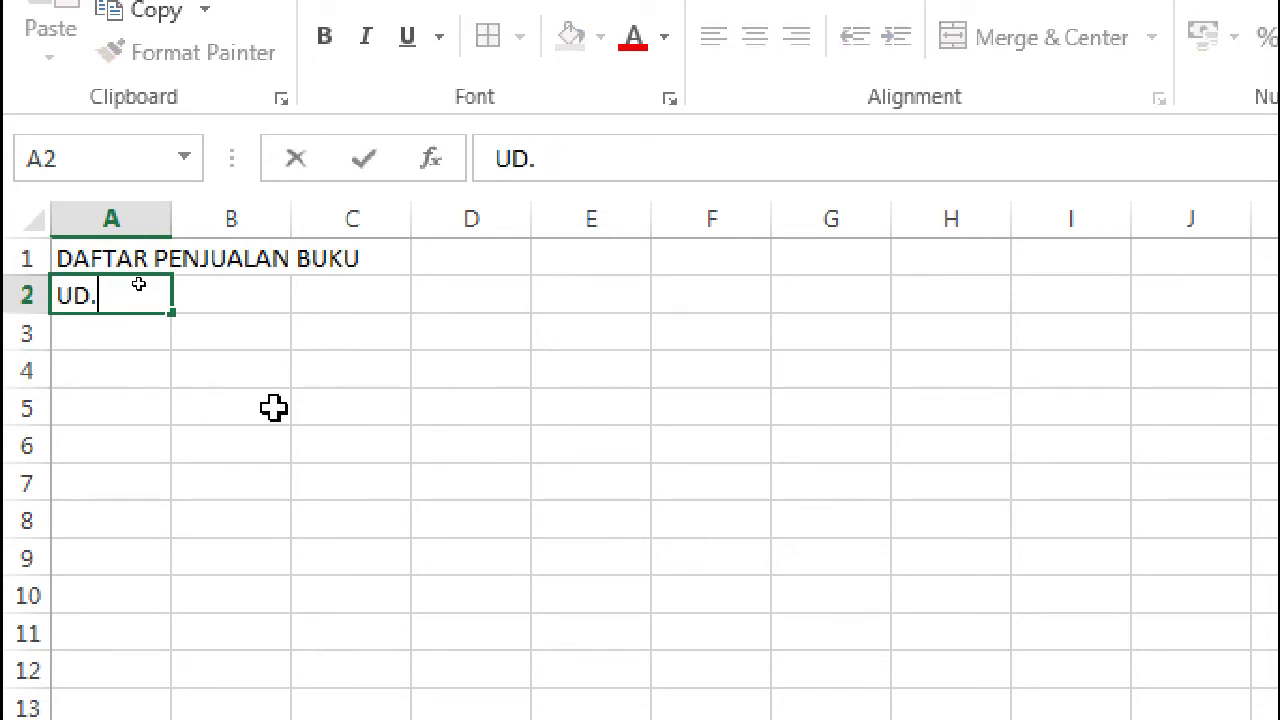
pyautogui.write(' WAHANA ILMU')
# Enter the label "Bulan" in cell A4 and ": Agustus 2020" in cell B4.
pyautogui.click(80, 358)
pyautogui.write('bU')
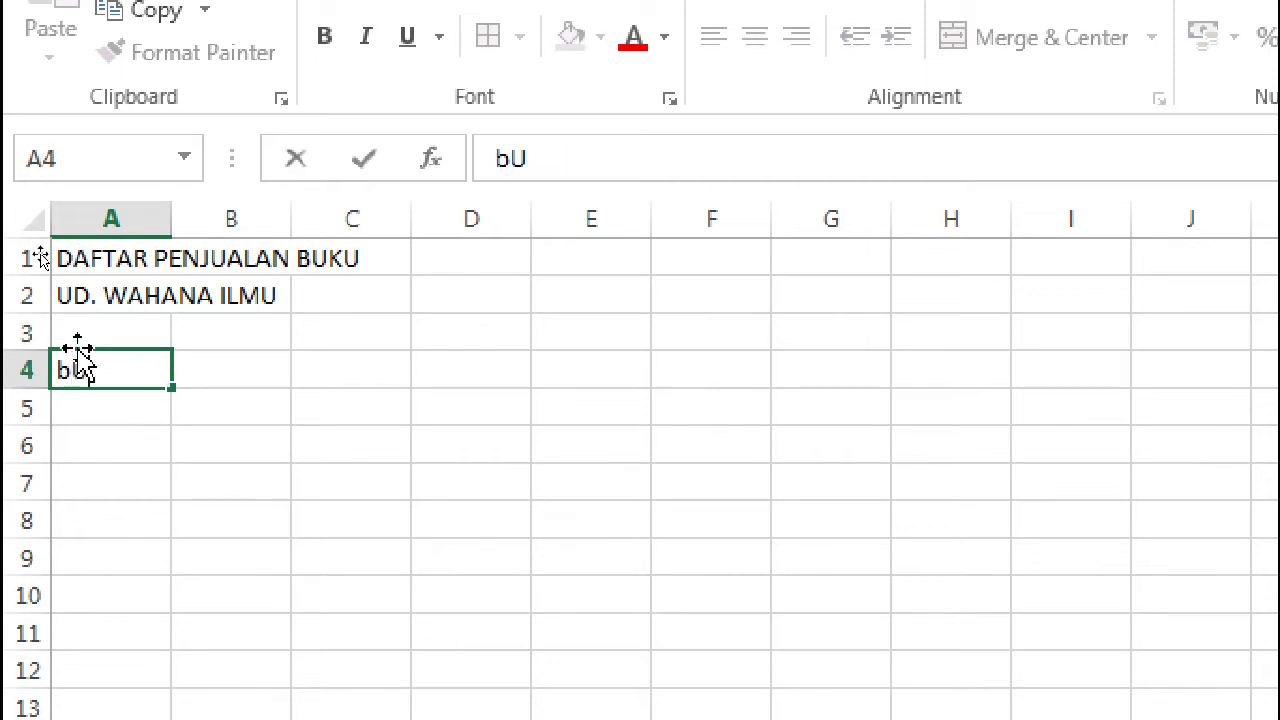
pyautogui.press('BackSpace')
pyautogui.press('BackSpace')
pyautogui.write('Bulan')
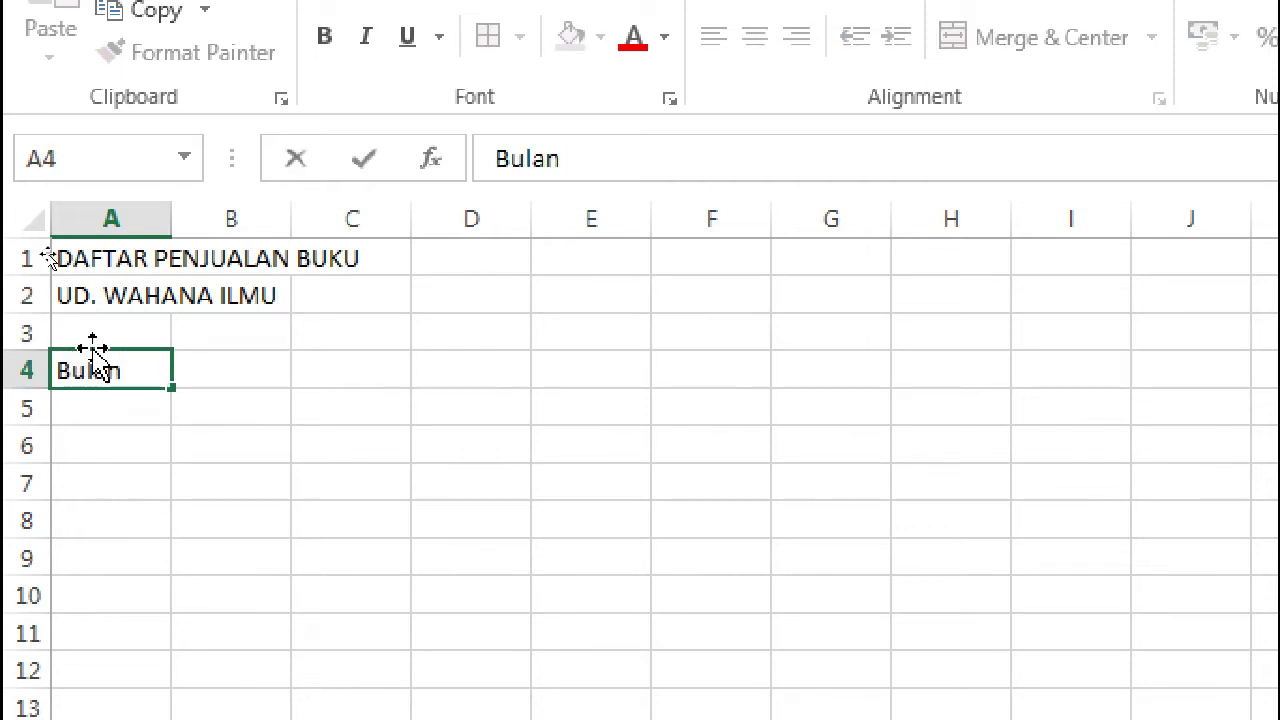
pyautogui.press('Tab')
pyautogui.write(': Agus')
pyautogui.write('ru')
pyautogui.press('BackSpace')
pyautogui.press('BackSpace')
pyautogui.write('t')
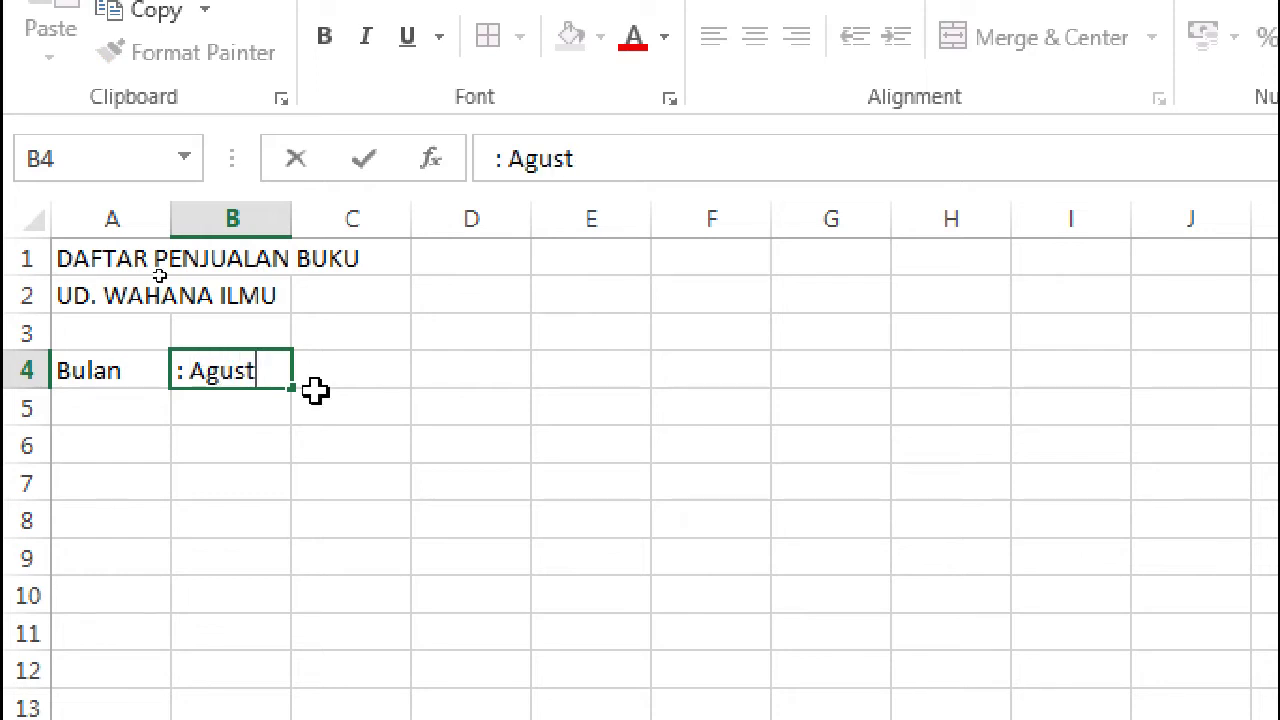
pyautogui.write('us 2020')
pyautogui.press('Return')
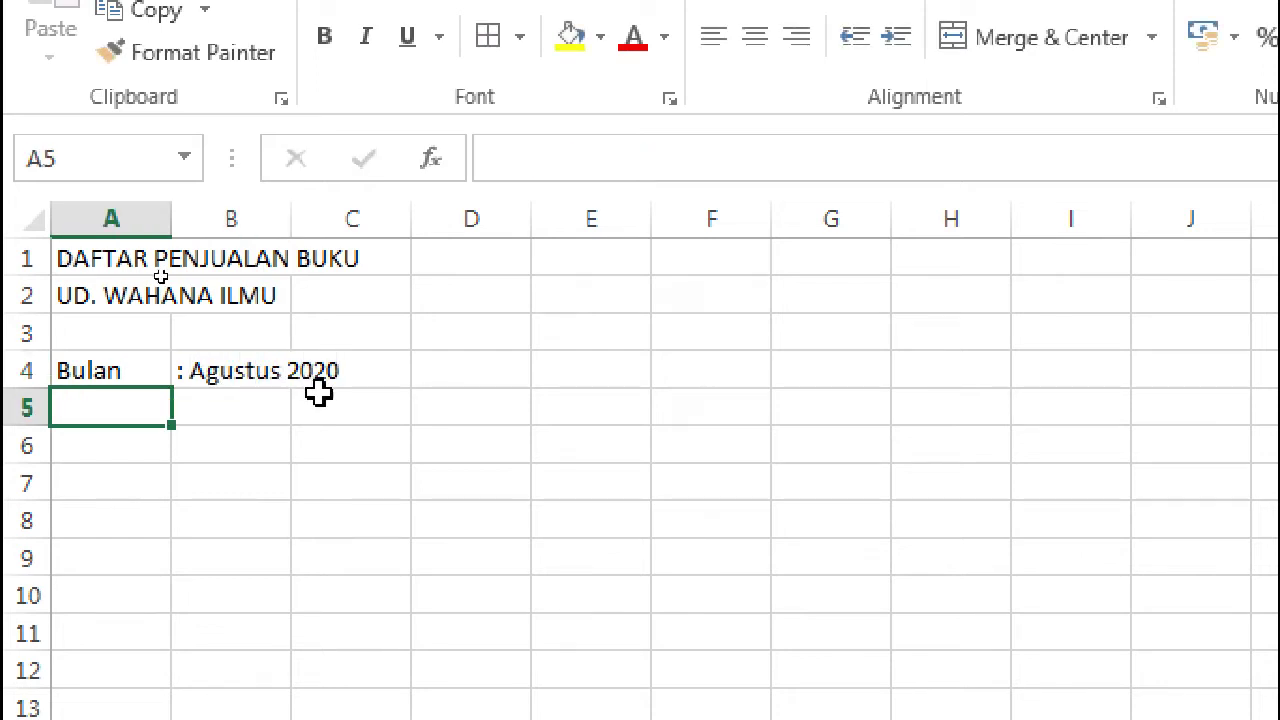
# Enter the label "Harga" in cell A5 and ": Microsoft Excel 2007" in cell B5.
pyautogui.write('Hag')
pyautogui.press('BackSpace')
pyautogui.write('rga')
pyautogui.press('Tab')
pyautogui.write(':')
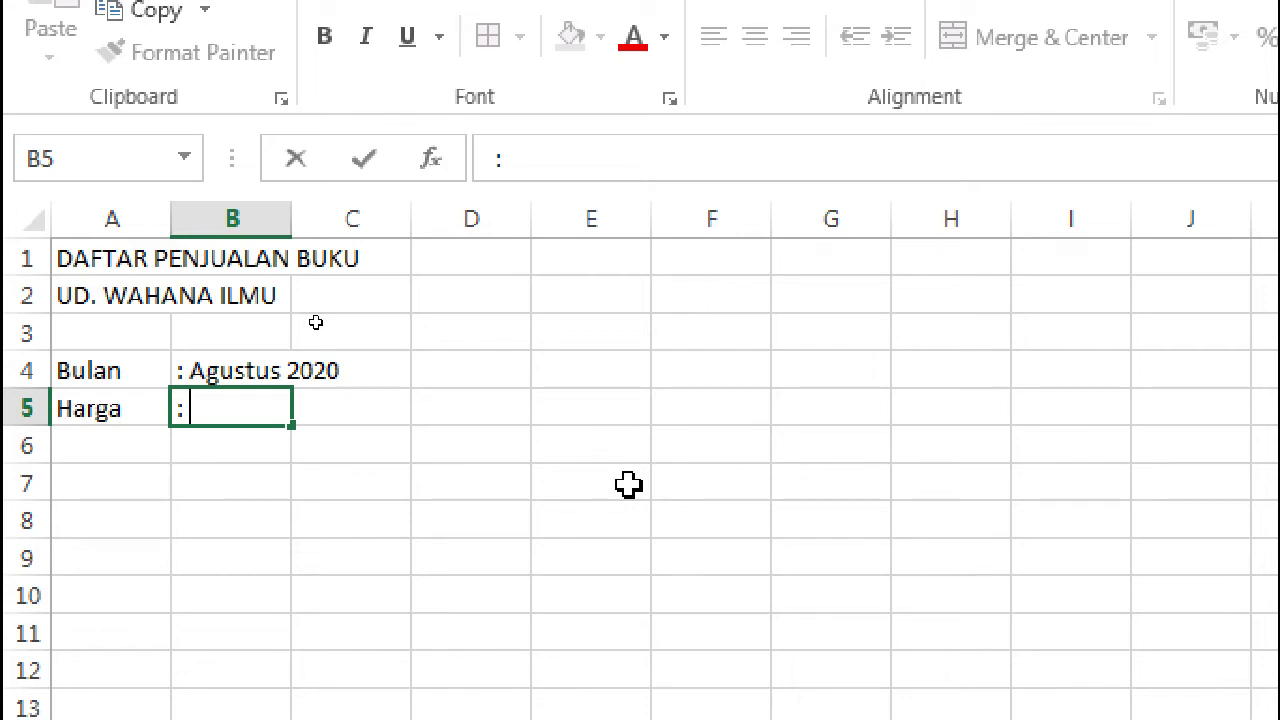
pyautogui.write('Microsof')
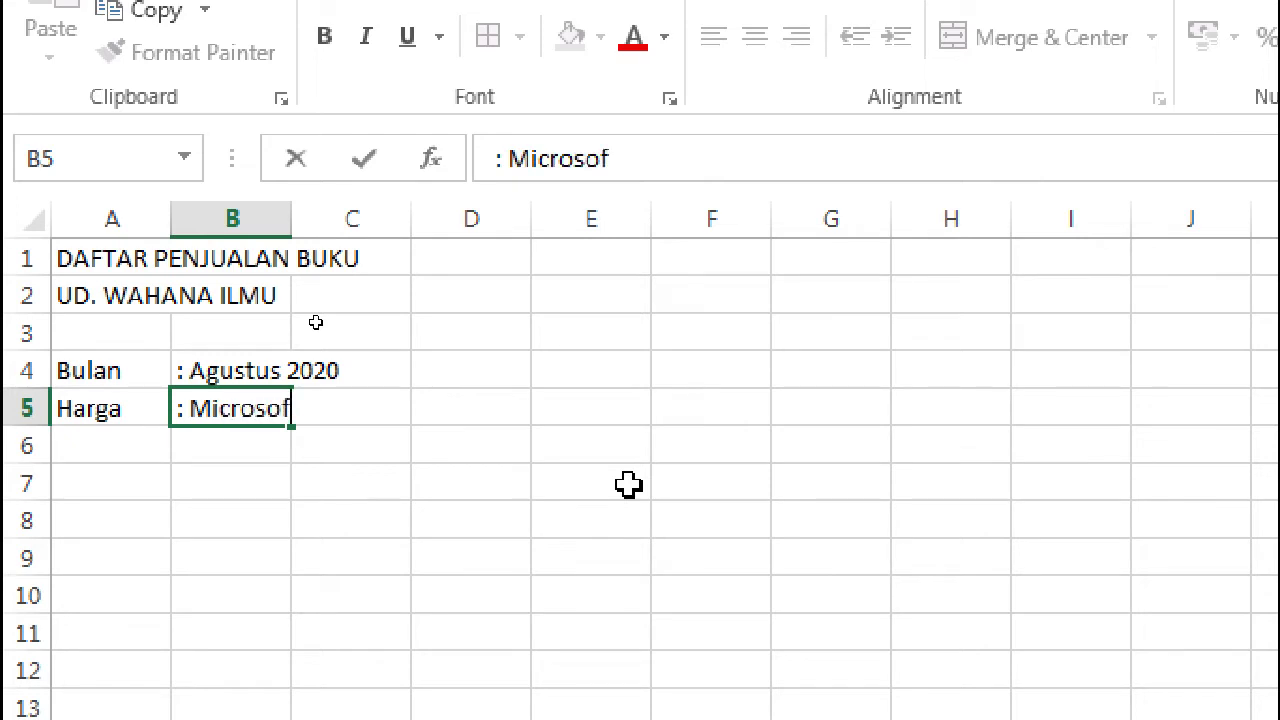
pyautogui.write('t Exce')
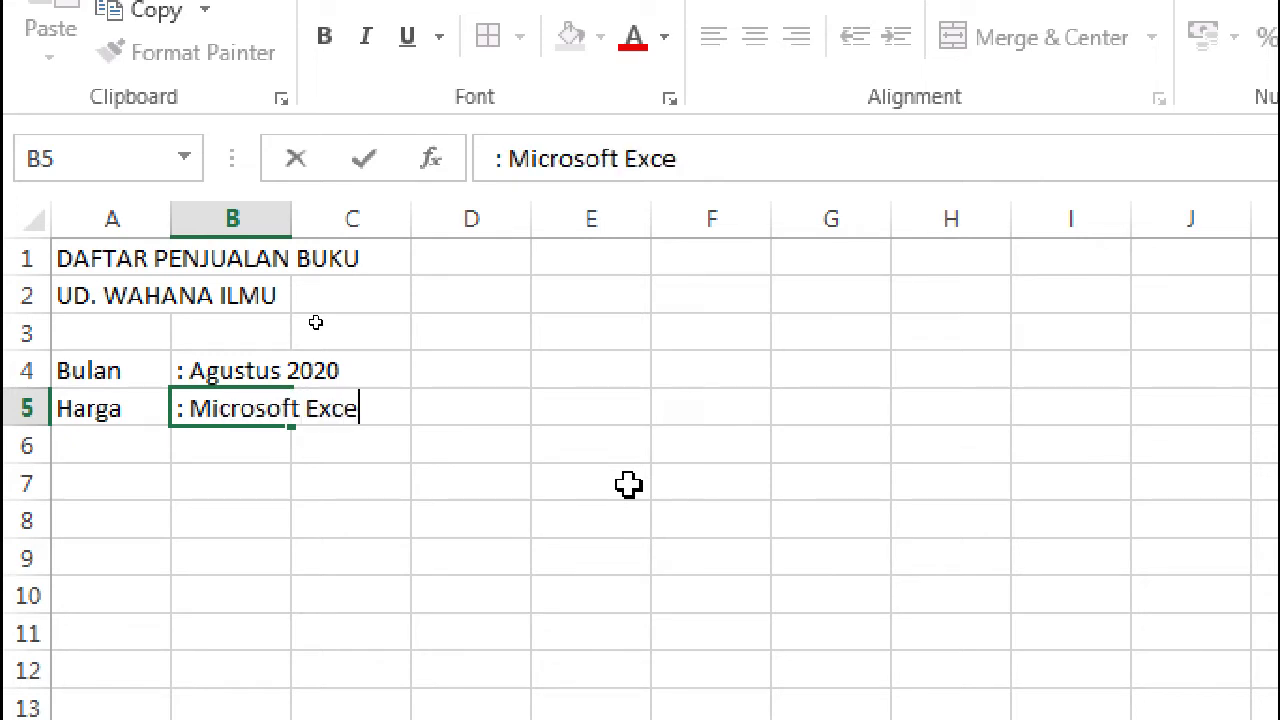
pyautogui.write('l 2007')
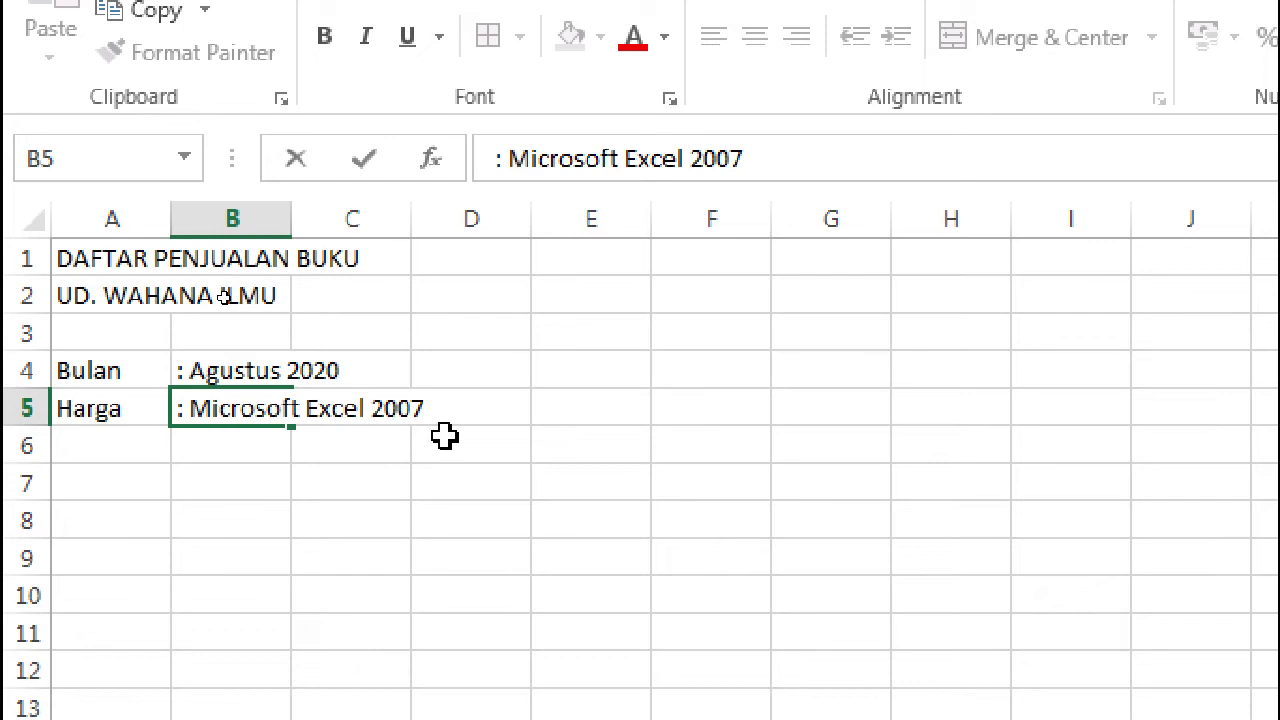
pyautogui.press('Tab')
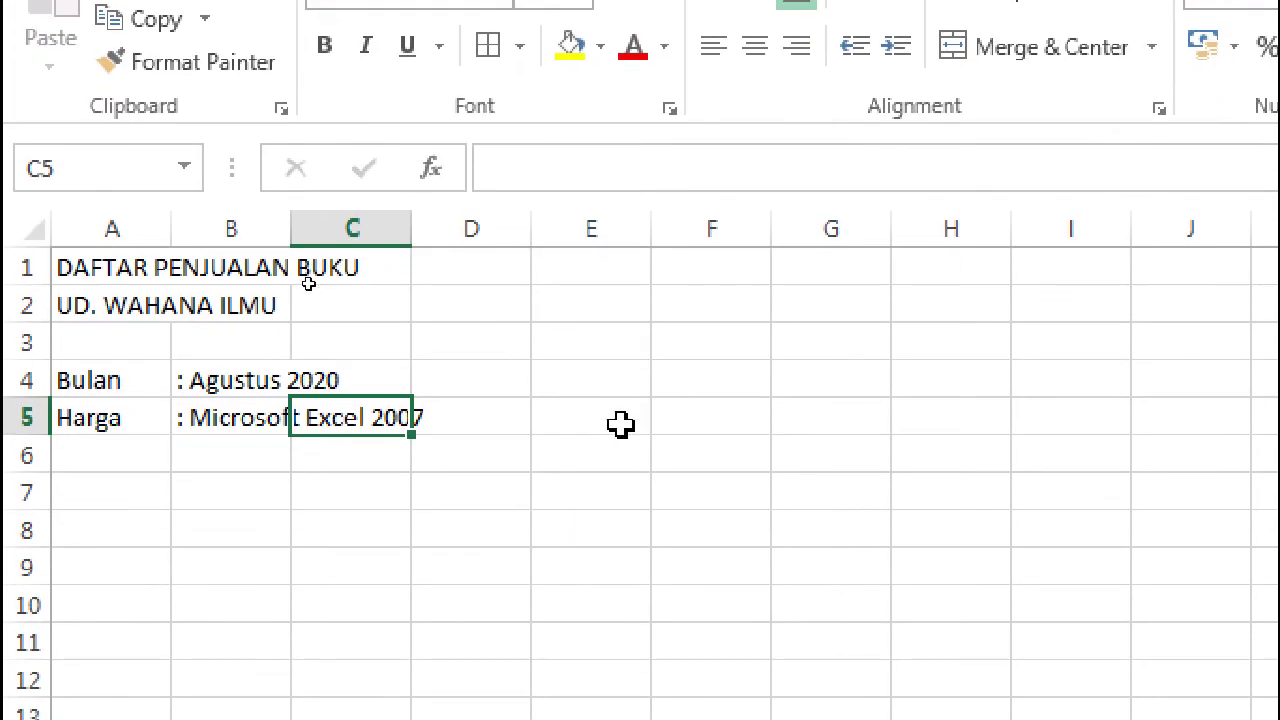
# Widen column B to fit the full Microsoft Excel 2007 text.
pyautogui.click(446, 378)
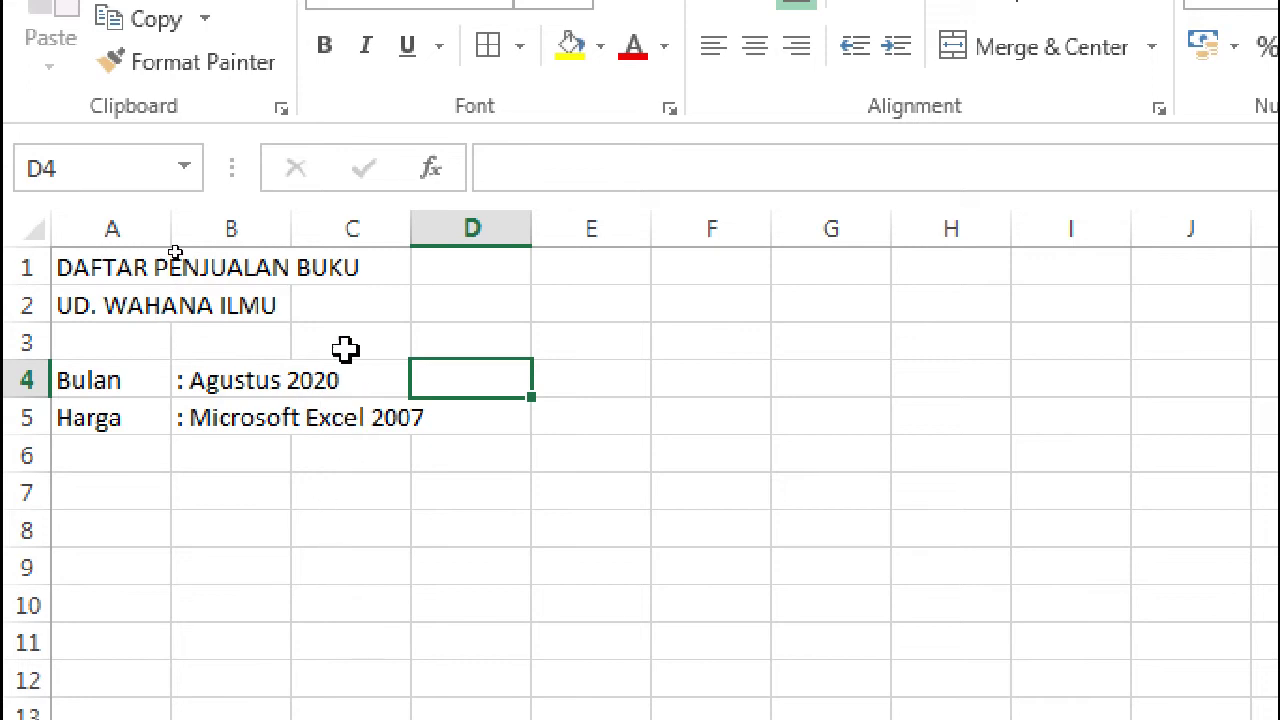
pyautogui.moveTo(299, 228); pyautogui.dragTo(437, 228)
pyautogui.click(491, 451)
pyautogui.click(340, 420)
pyautogui.click(208, 473)
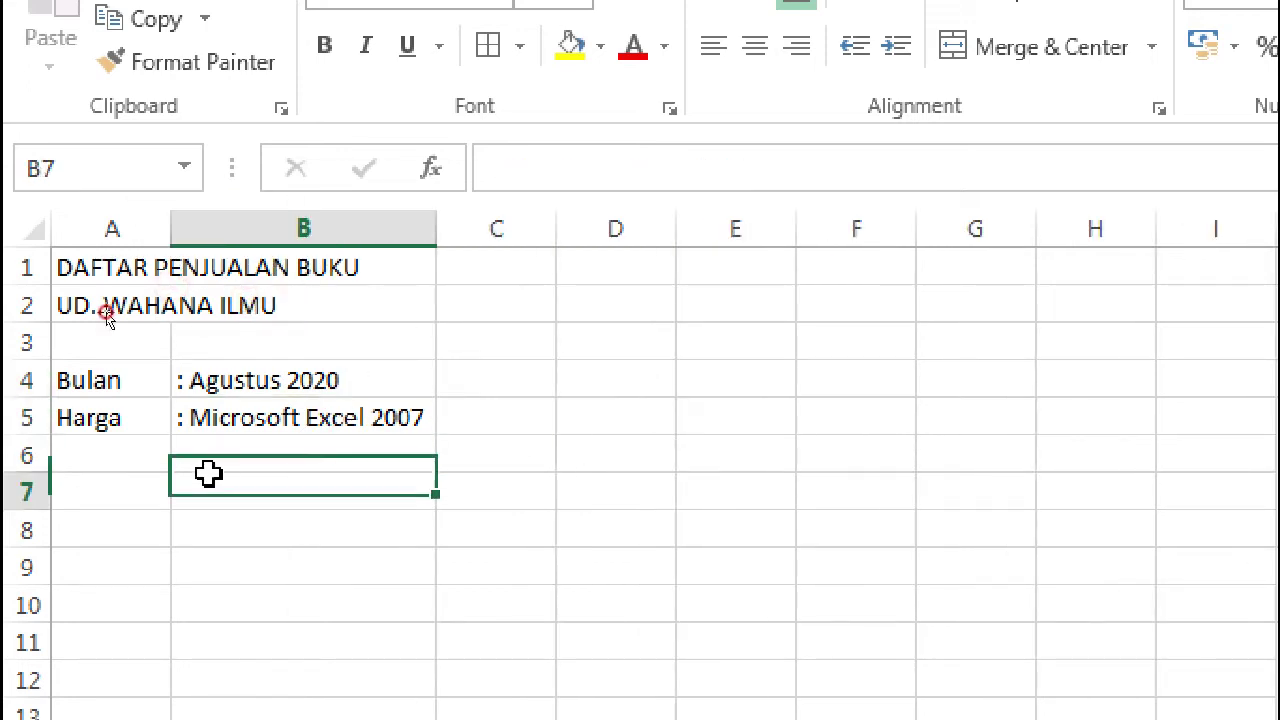
# Enter the Microsoft Excel 2007 book price, 35000, in cell C5.
pyautogui.click(500, 414)
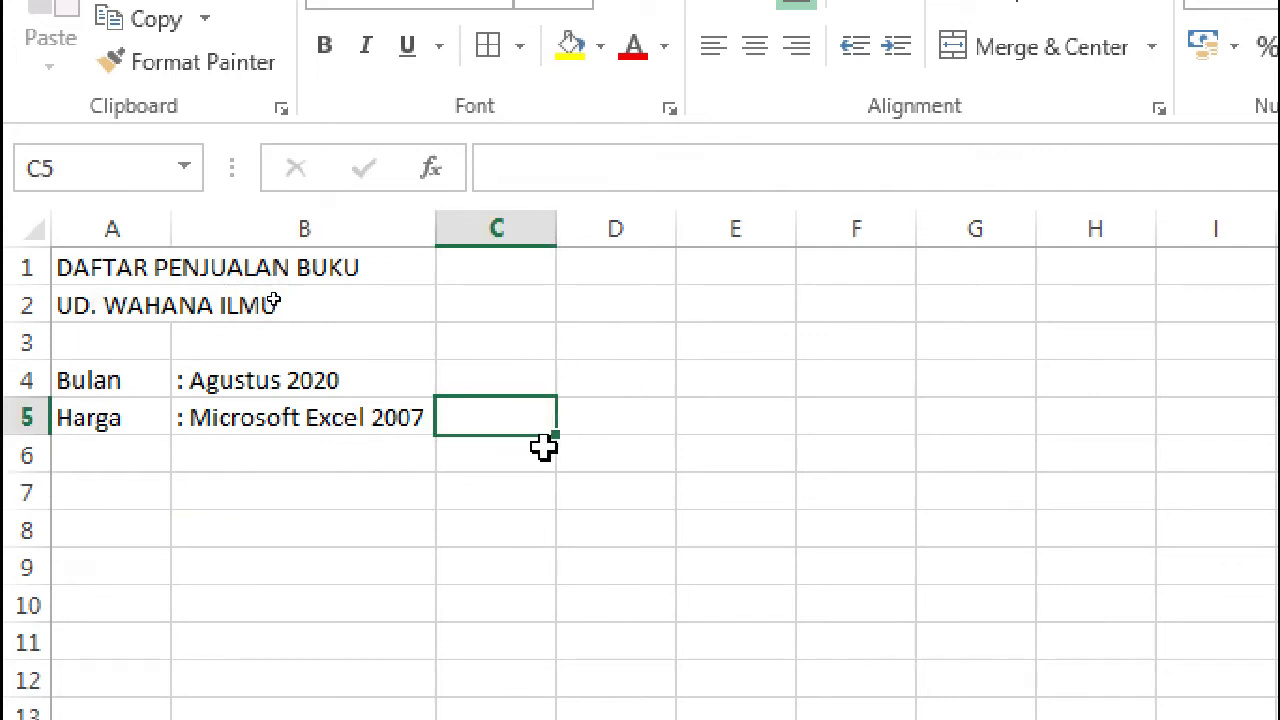
pyautogui.write('35000')
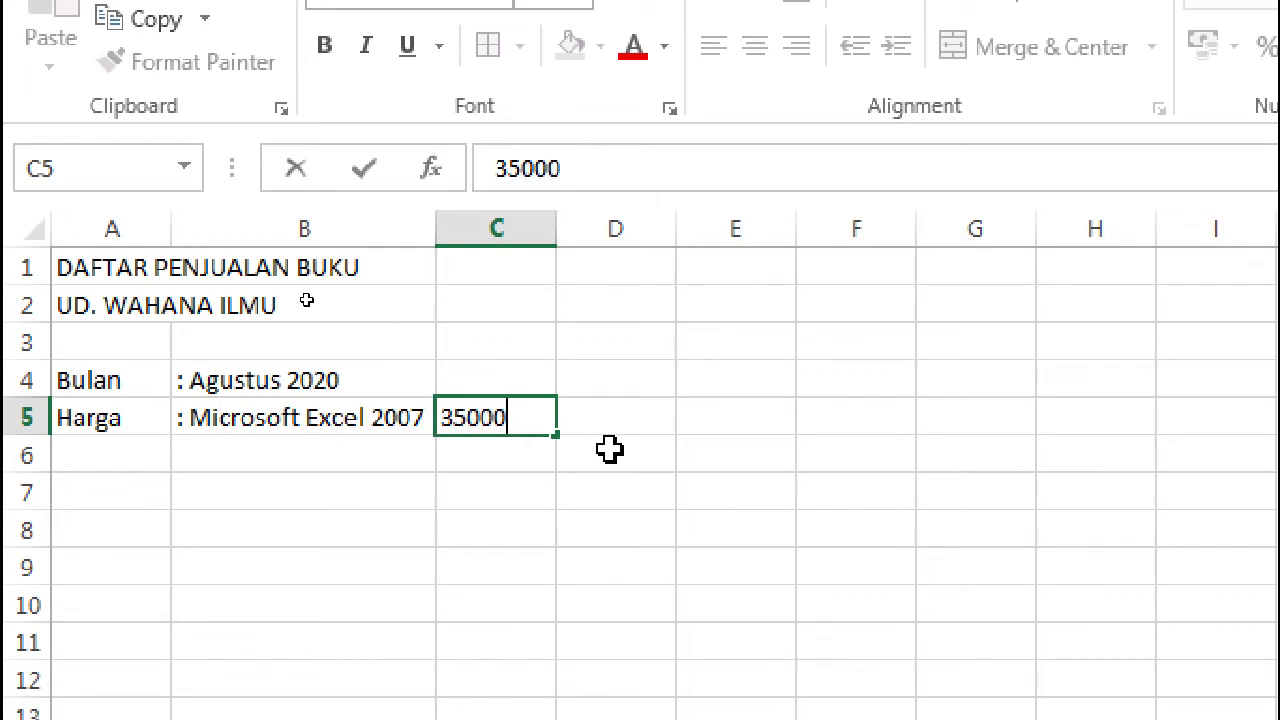
pyautogui.press('Return')
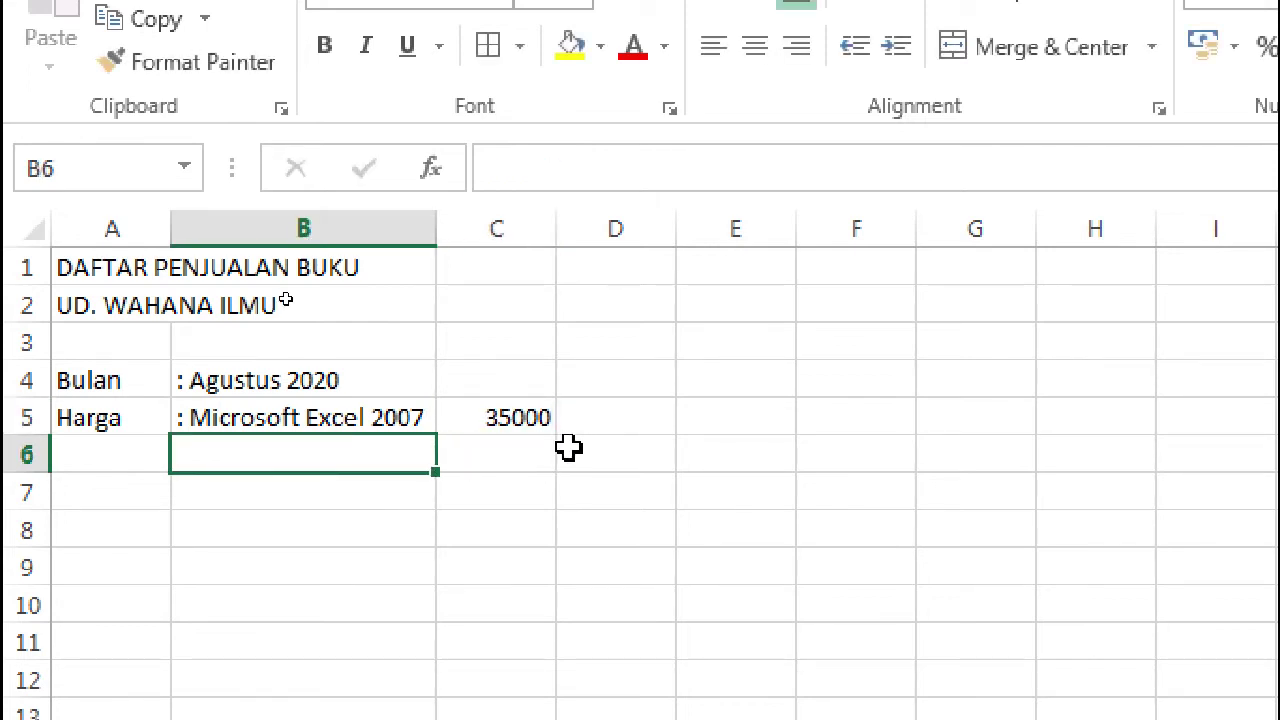
# Enter the label ": APSI" in cell B6 and its price, 80000, in cell C6.
pyautogui.write(': A')
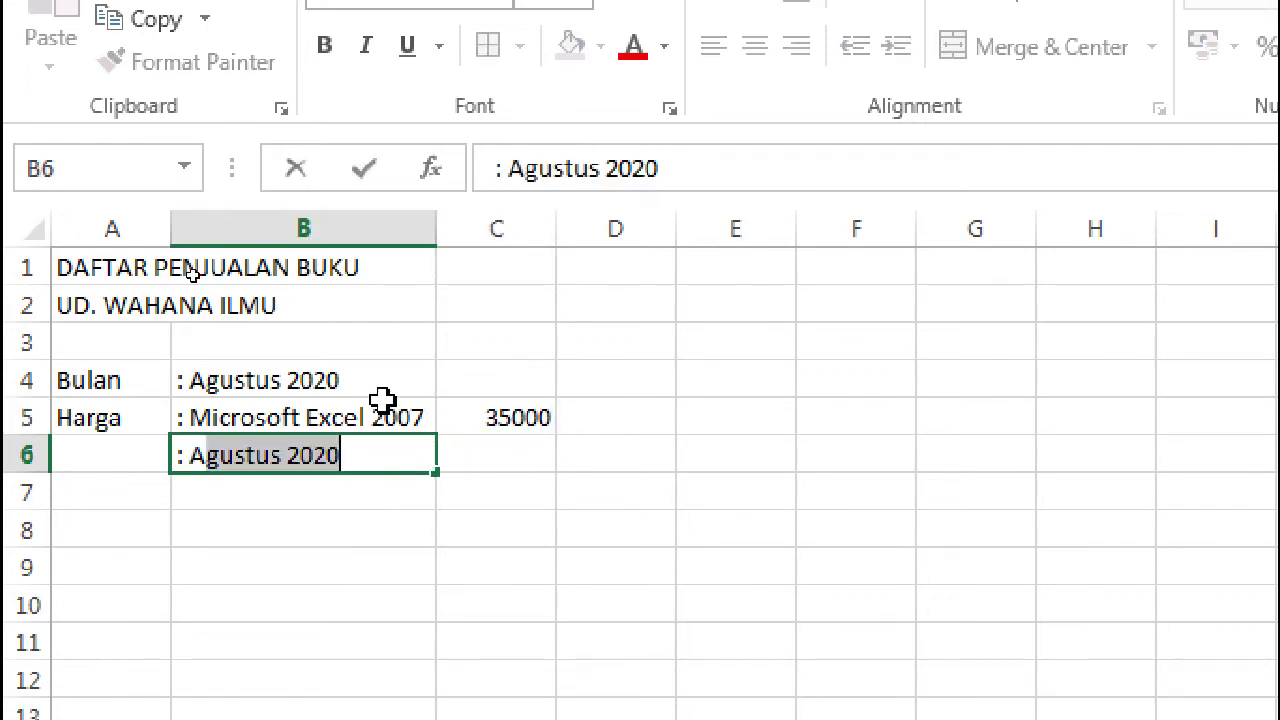
pyautogui.write('PSI')
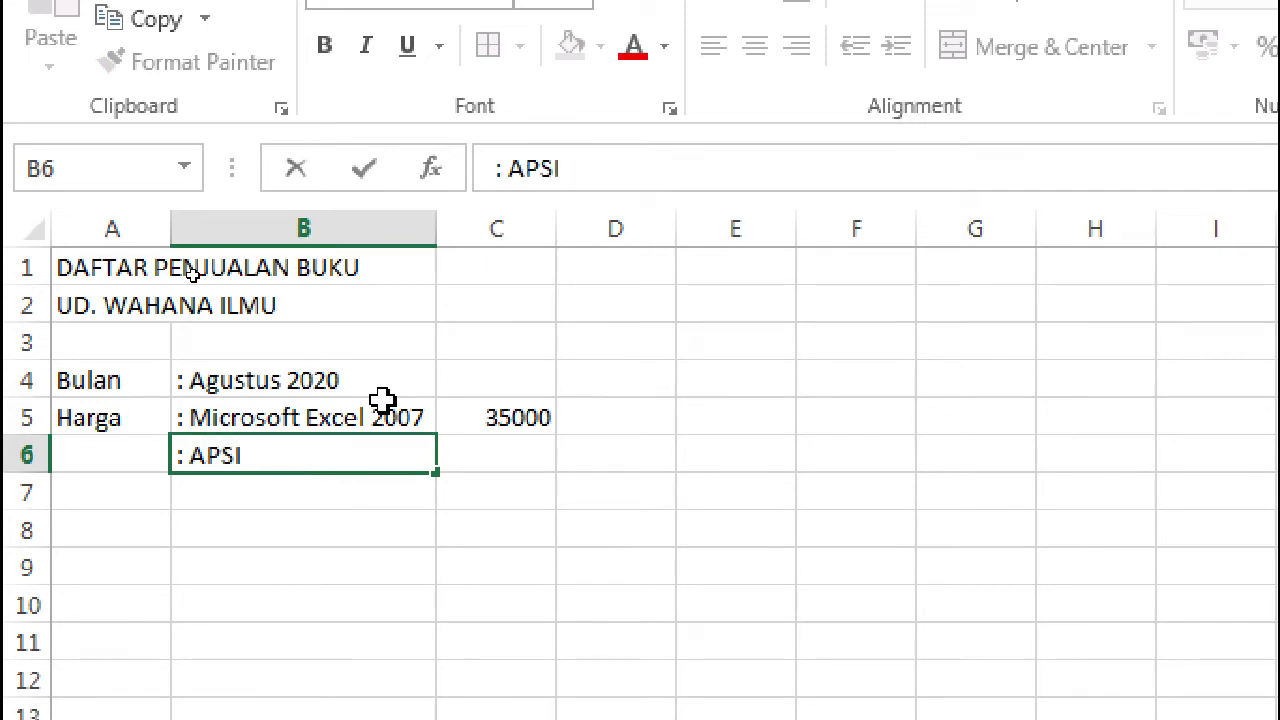
pyautogui.press('Tab')
pyautogui.write('80')
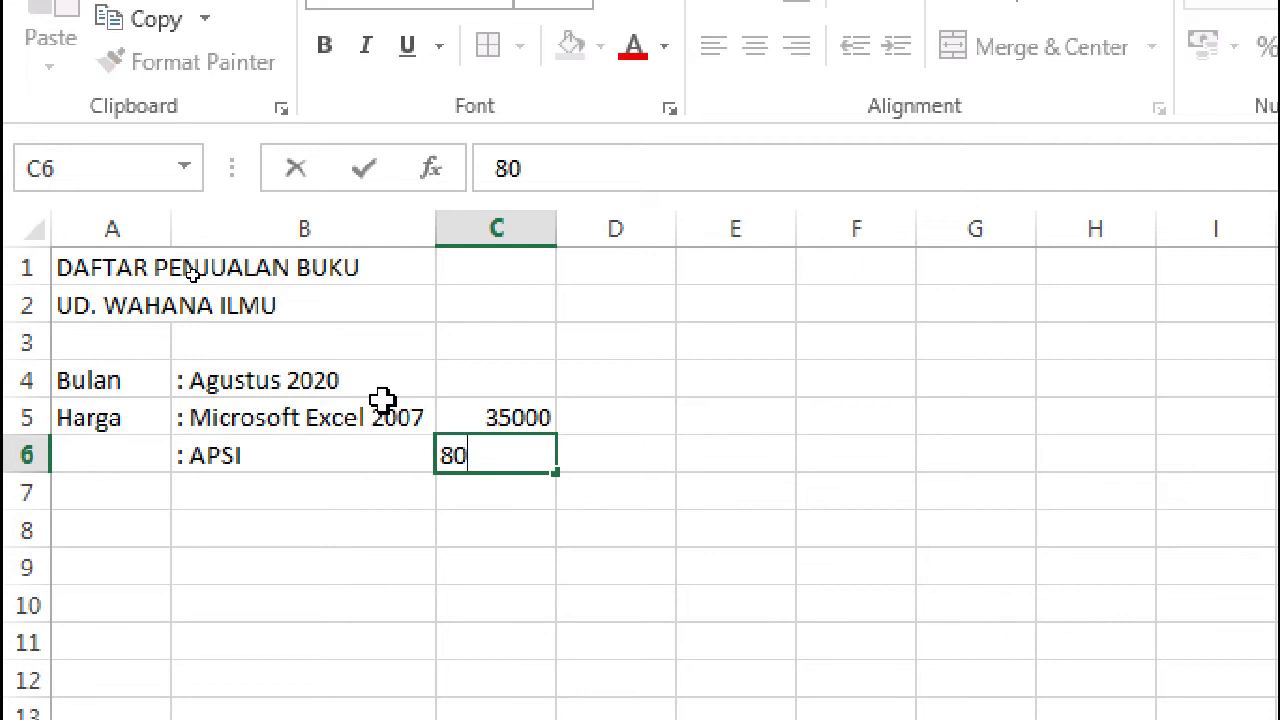
pyautogui.write('000')
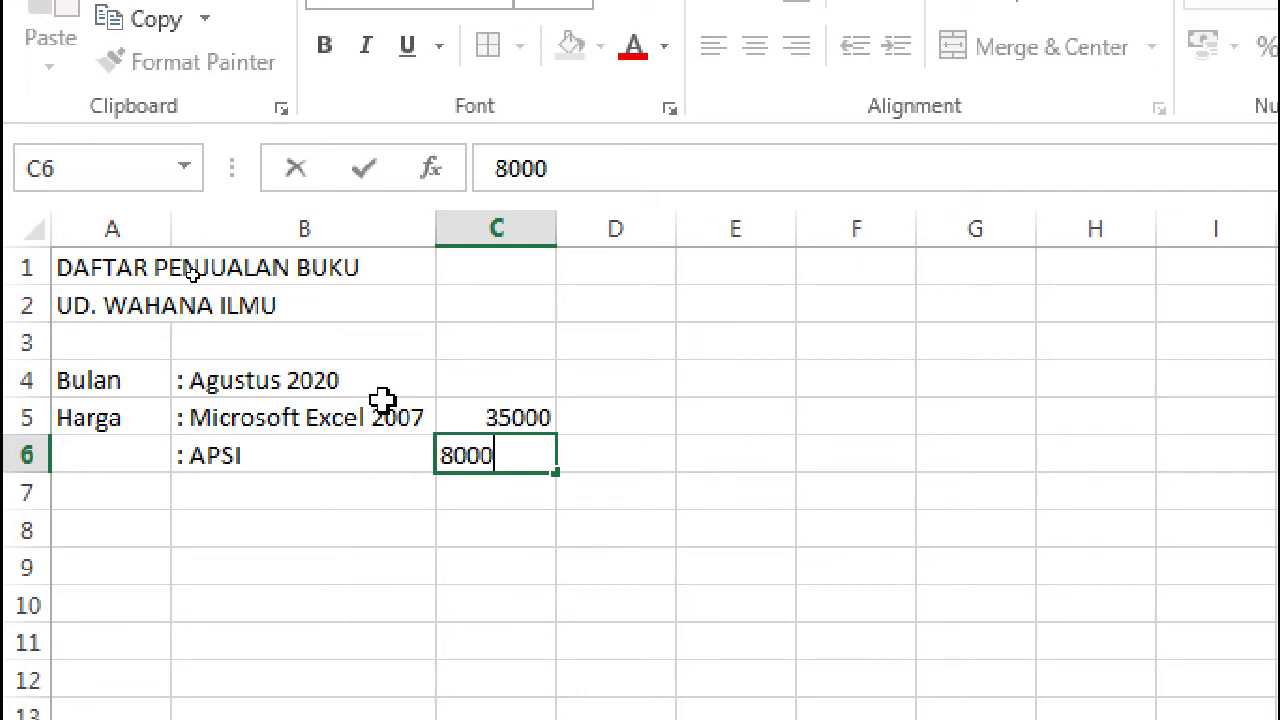
pyautogui.press('Return')
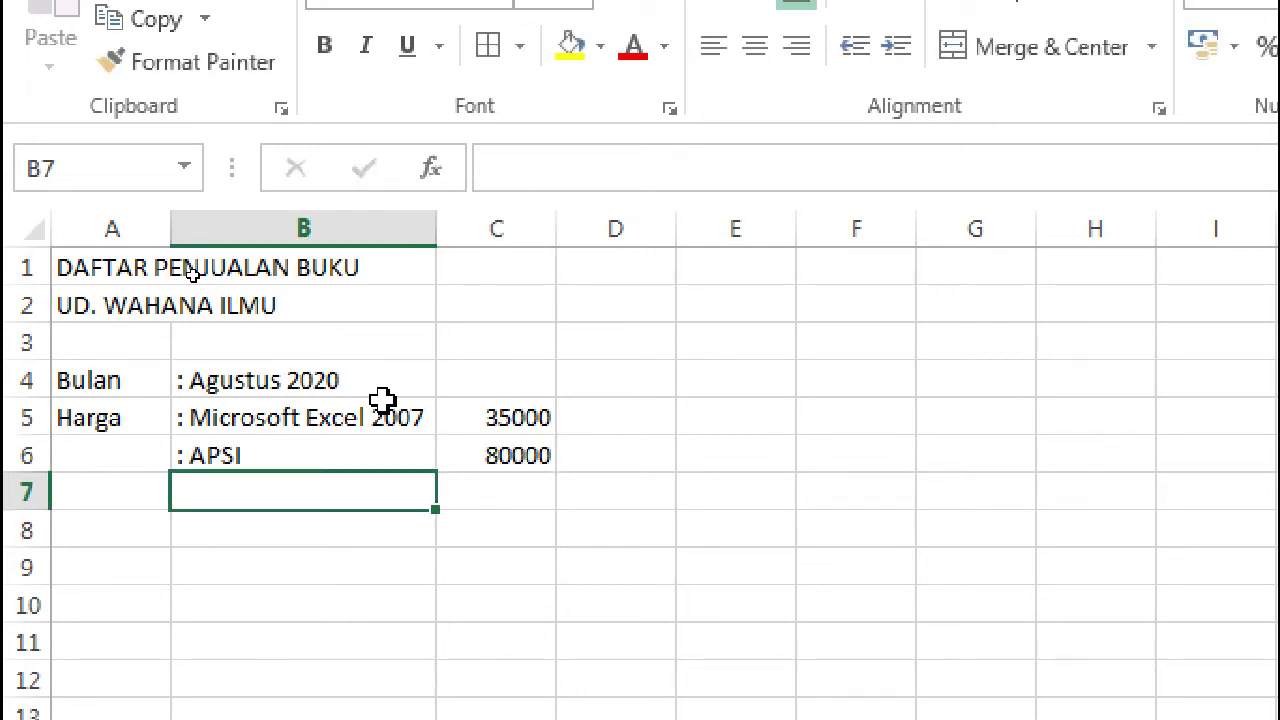
# Enter the label ": Statistik" in cell B7.
pyautogui.write(': Srat')
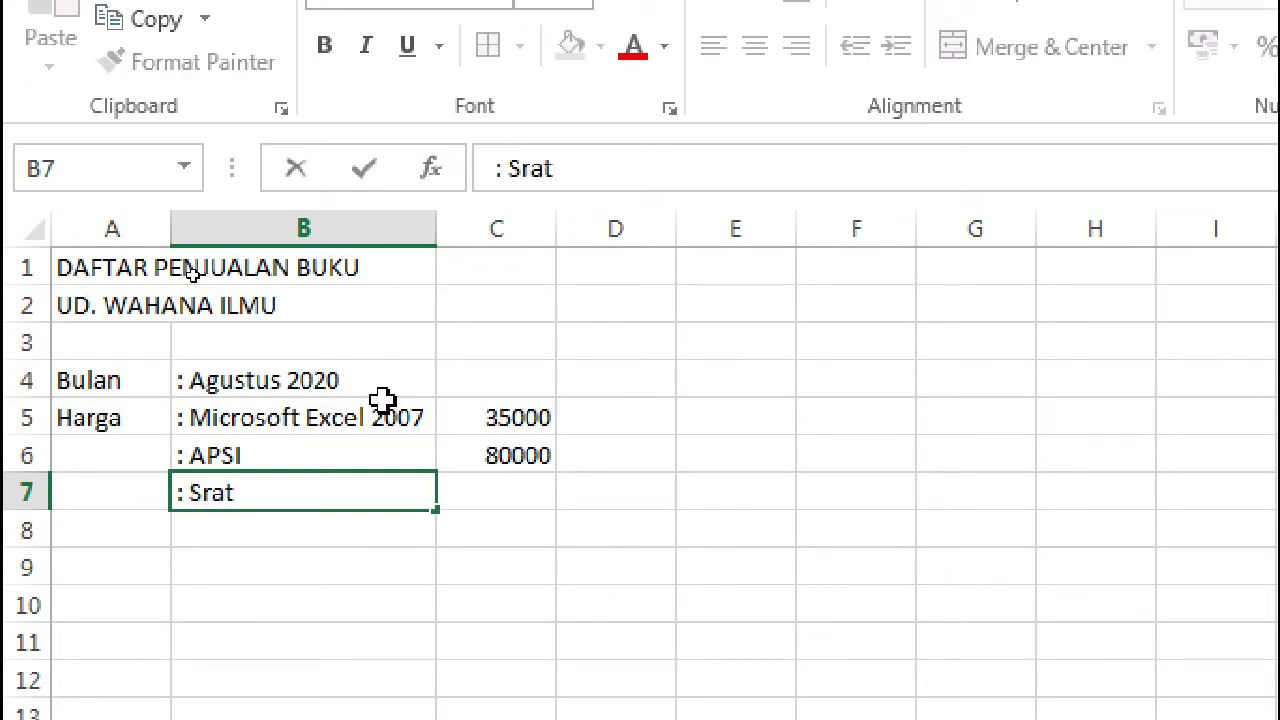
pyautogui.press('BackSpace')
pyautogui.press('BackSpace')
pyautogui.press('BackSpace')
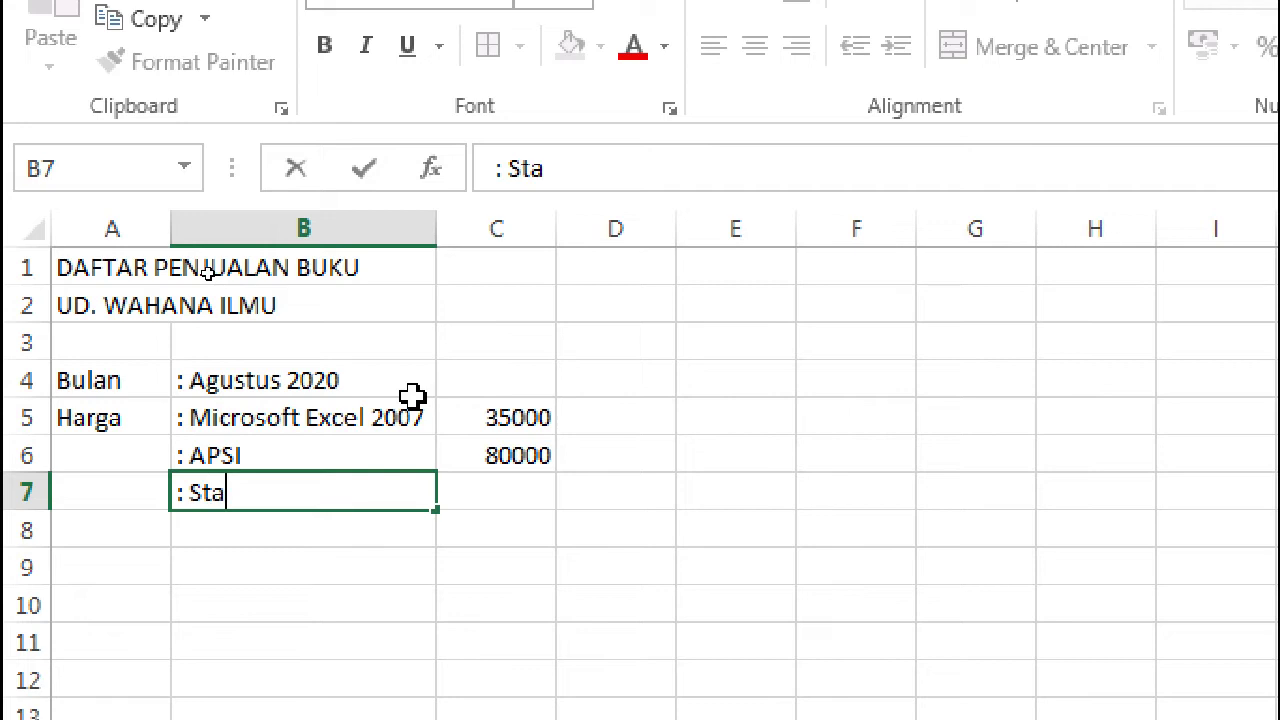
pyautogui.press('Tab')
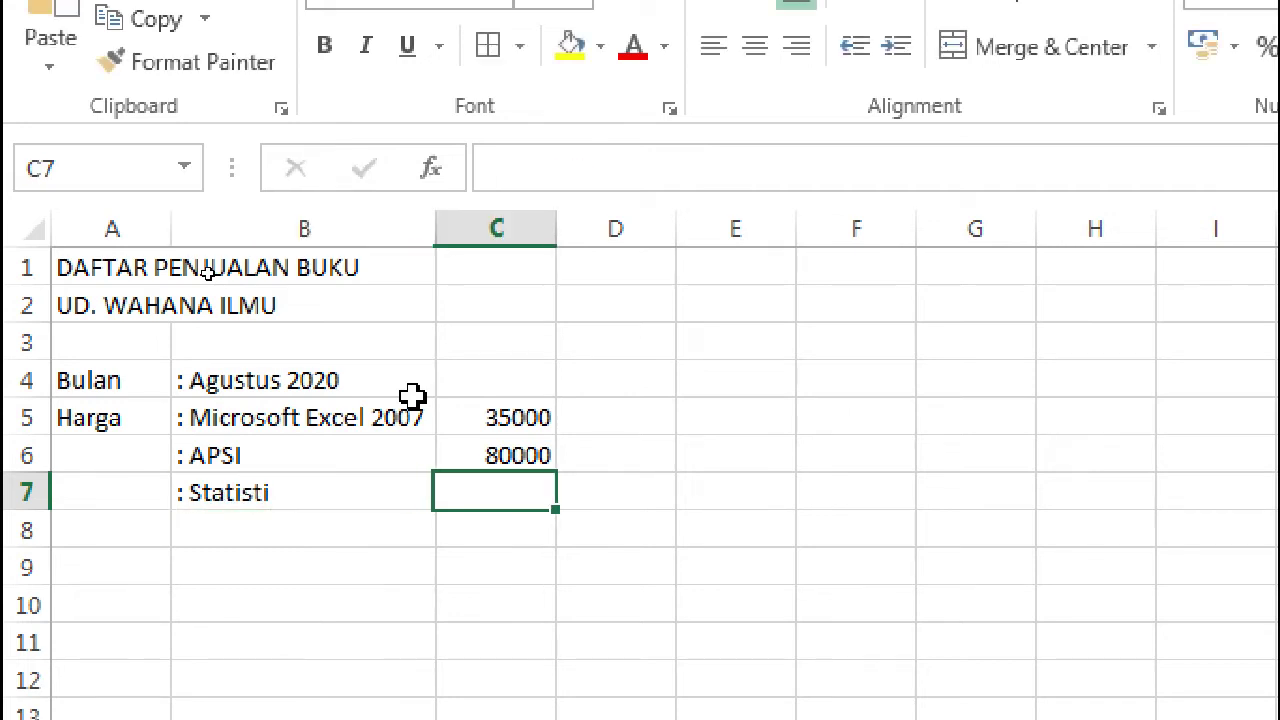
pyautogui.press('Left')
pyautogui.click(632, 176)
pyautogui.press('Tab')
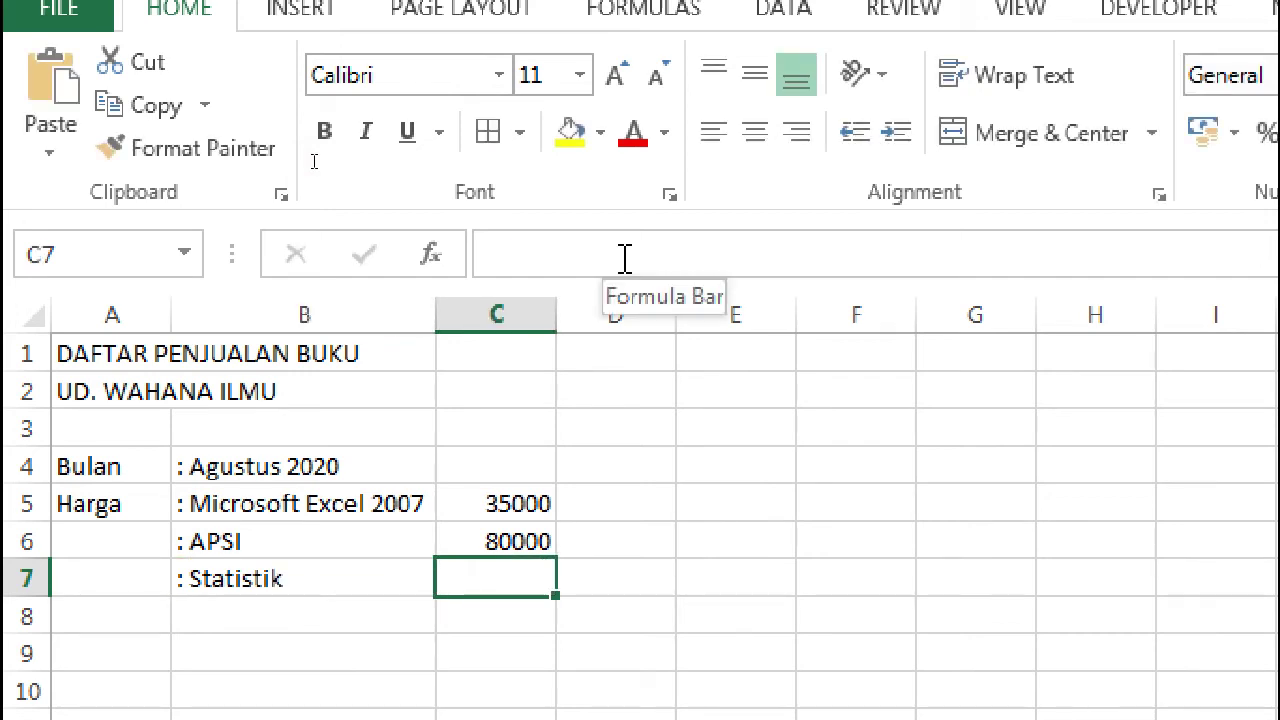
# Enter the Statistik book price, 50000, in cell C7.
pyautogui.write('50000\\')
pyautogui.press('Return')
pyautogui.press('Up')
pyautogui.press('Right')
pyautogui.click(620, 257)
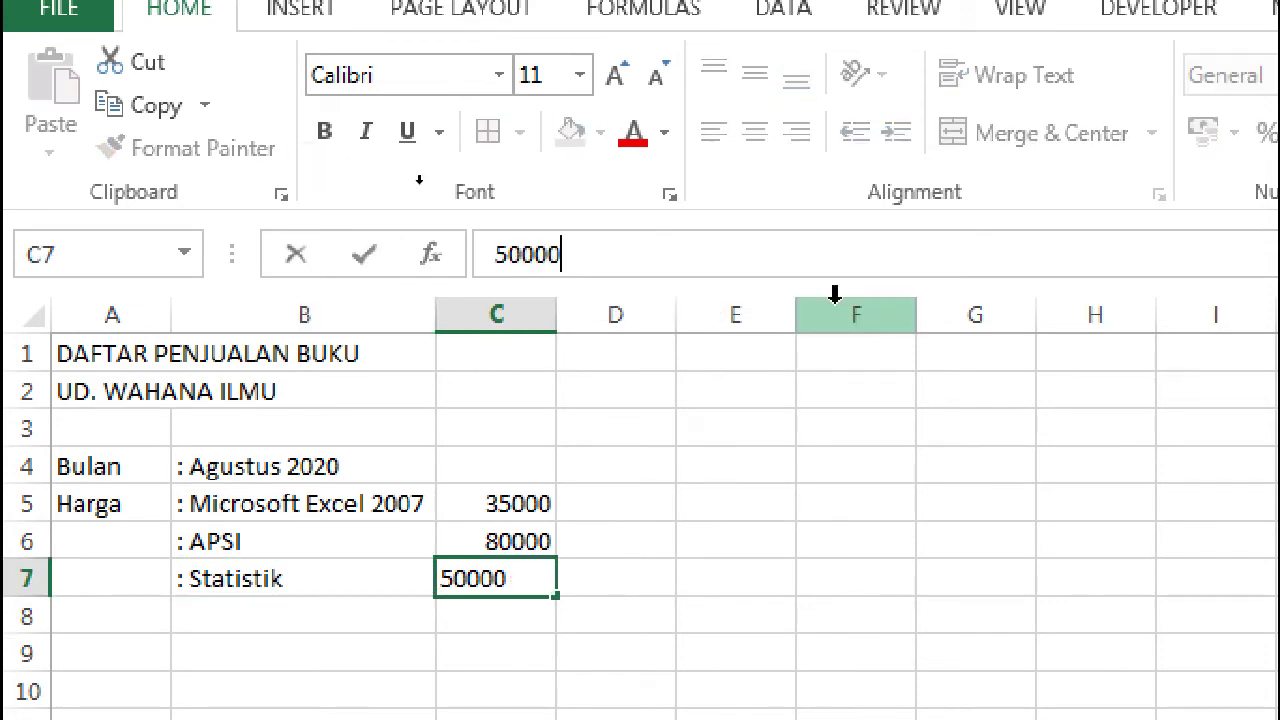
pyautogui.press('Return')
# Enter the column heading "Tanggal" in cell A9.
pyautogui.press('Down')
pyautogui.press('Left')
pyautogui.press('Left')
pyautogui.press('Right')
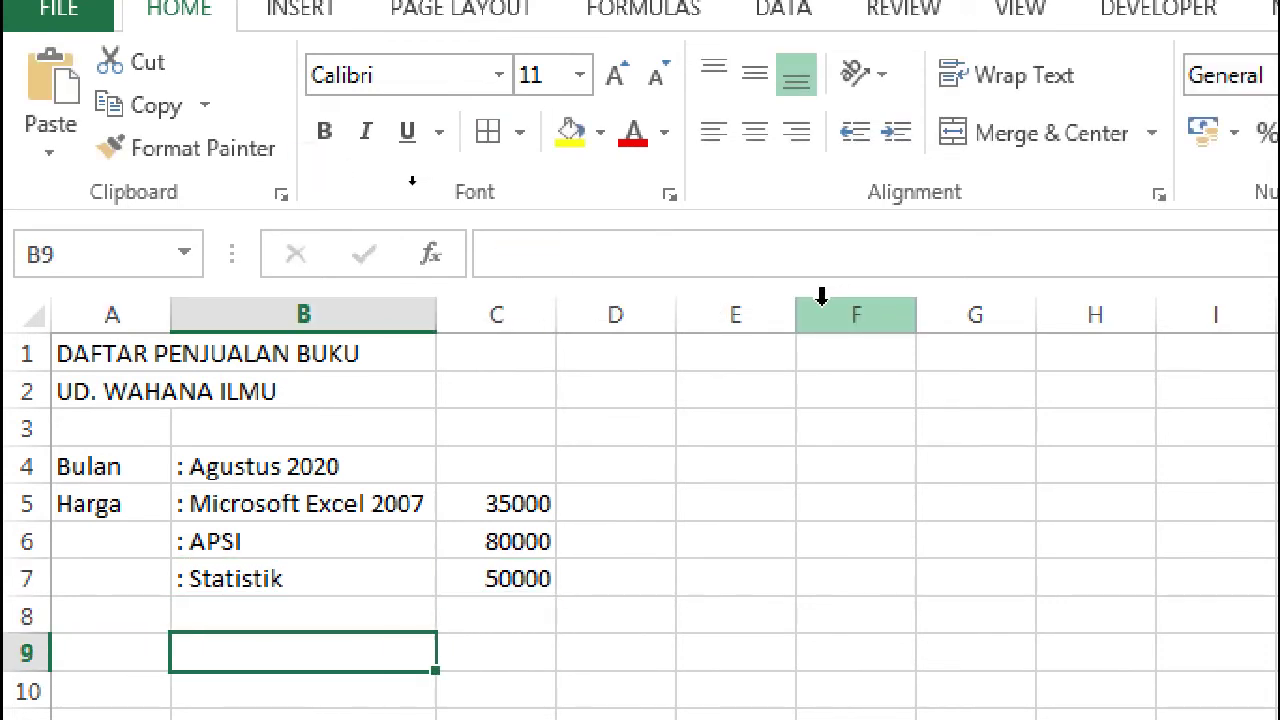
pyautogui.scroll(-1, 383, 417)
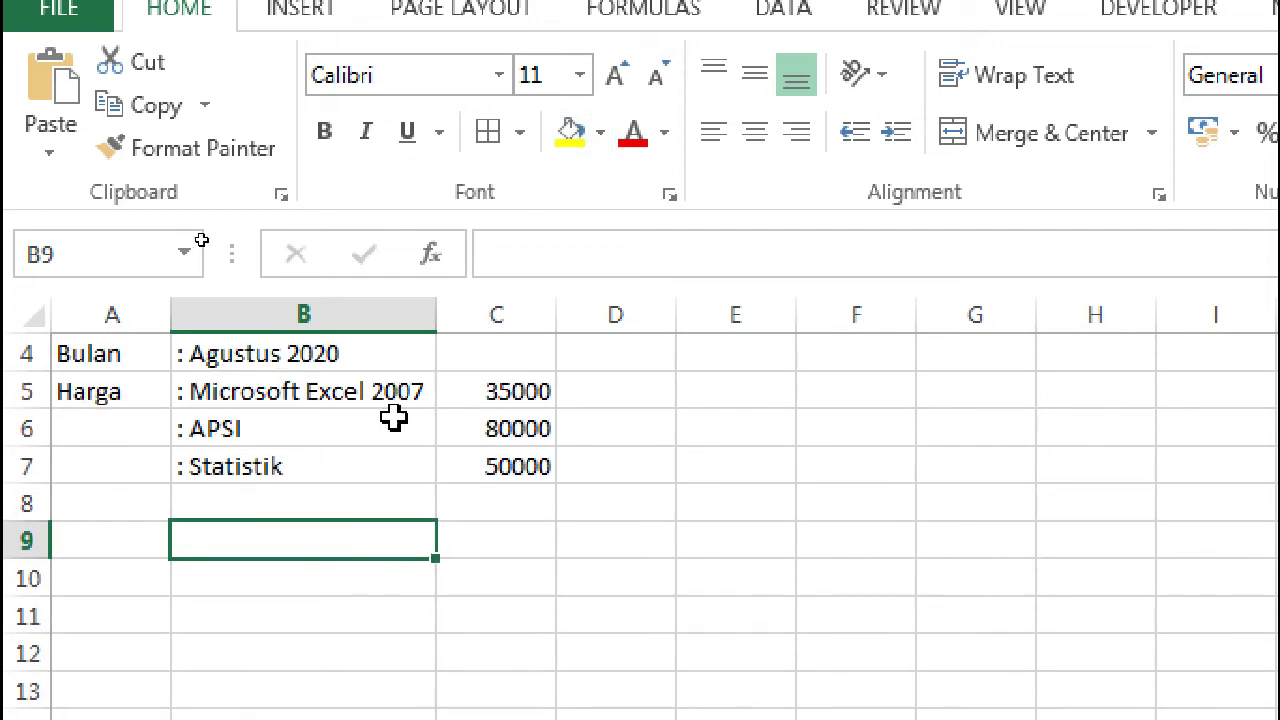
pyautogui.scroll(-1, 45, 600)
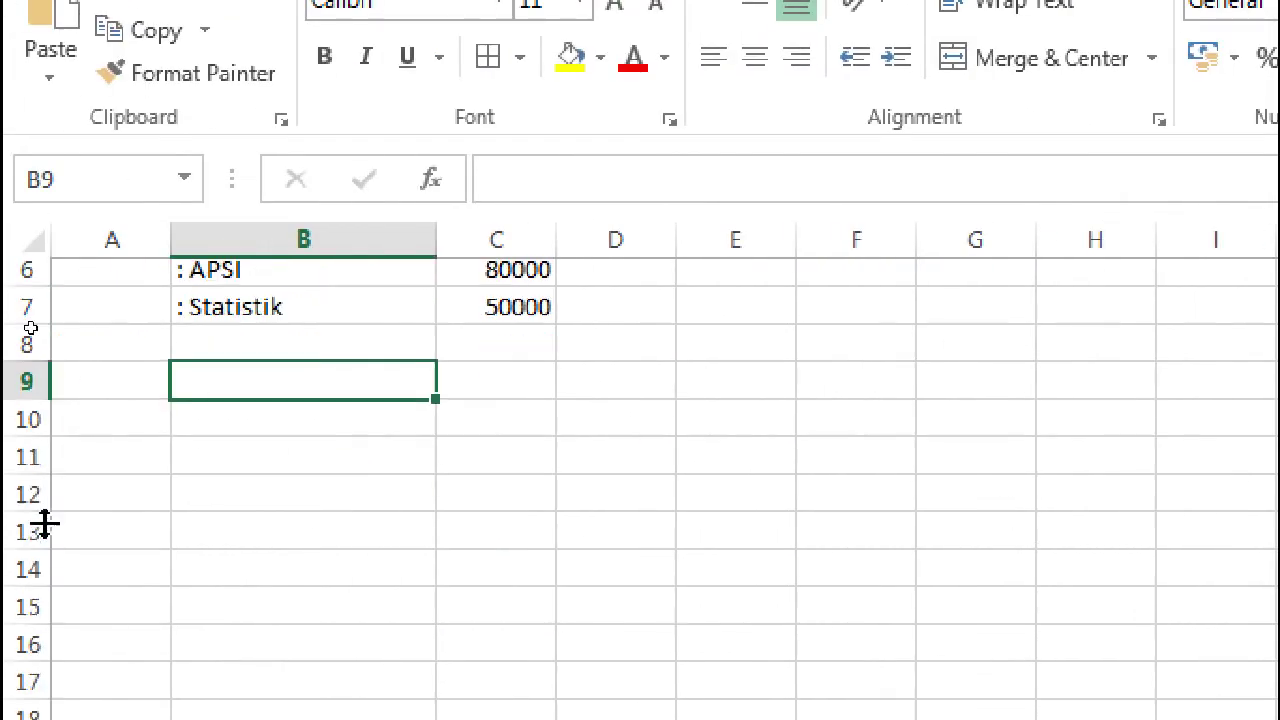
pyautogui.scroll(-1, 45, 525)
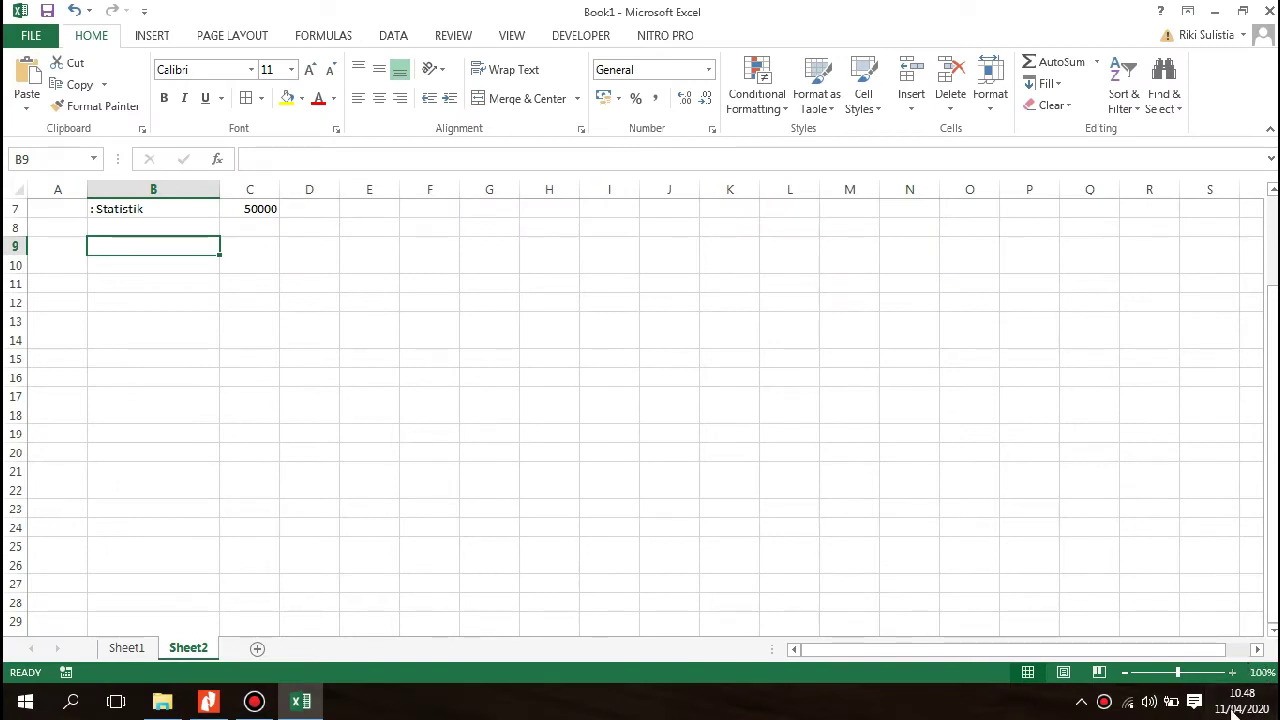
pyautogui.scroll(2, 640, 410)
pyautogui.click(1232, 672)
pyautogui.click(1232, 672)
pyautogui.click(1232, 672)
pyautogui.click(1232, 672)
pyautogui.click(1233, 673)
pyautogui.click(1233, 673)
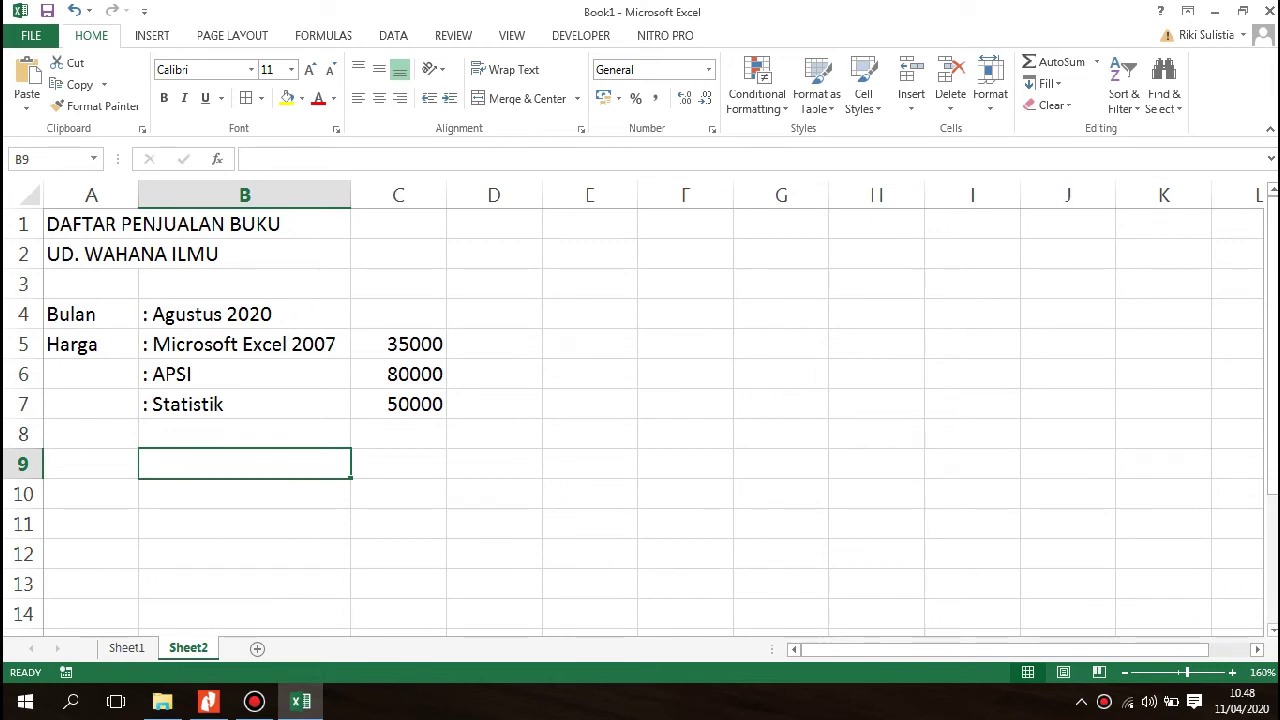
pyautogui.click(1233, 673)
pyautogui.click(1233, 673)
pyautogui.click(1233, 673)
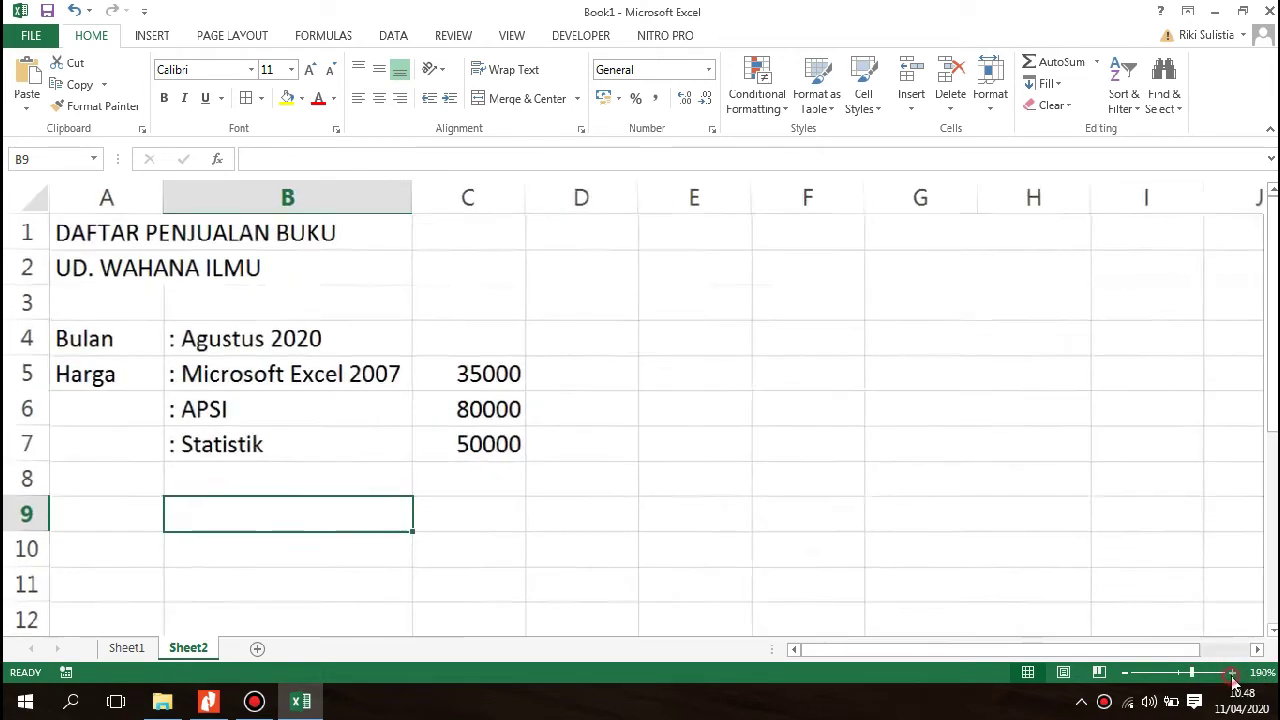
pyautogui.click(1233, 673)
pyautogui.click(1233, 673)
pyautogui.scroll(-1, 571, 429)
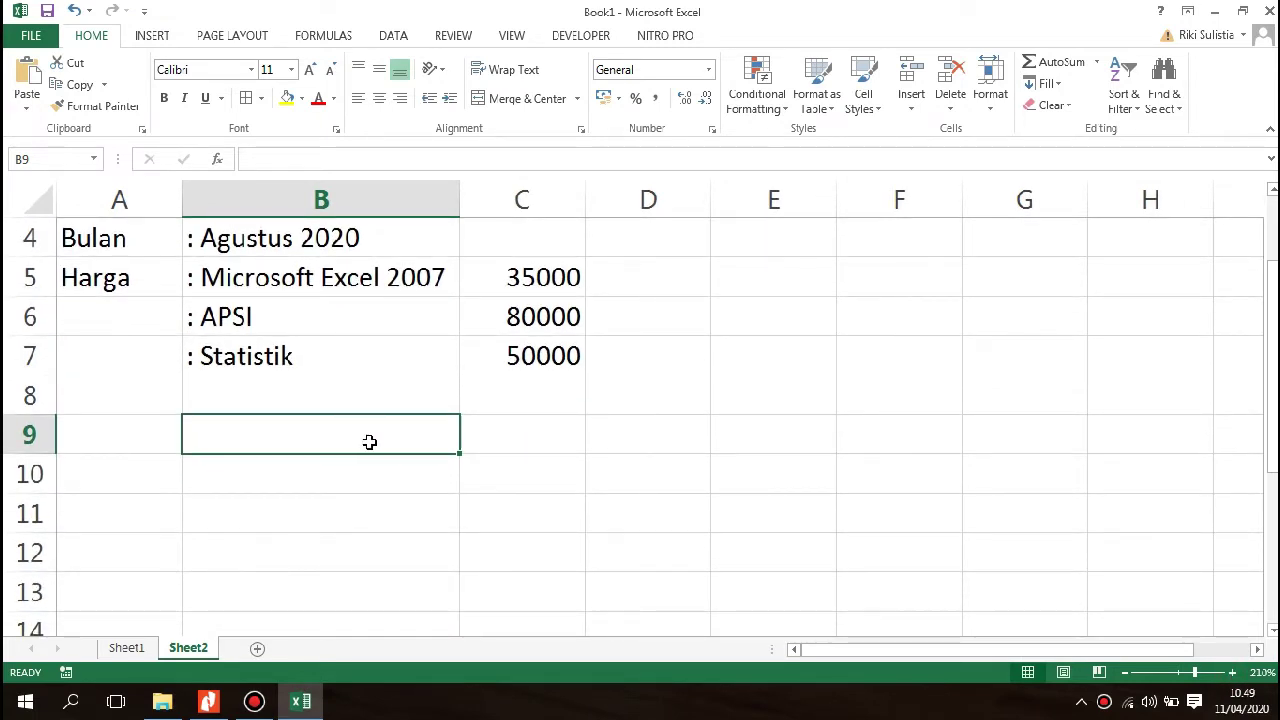
pyautogui.press('Left')
pyautogui.write('Tangga')
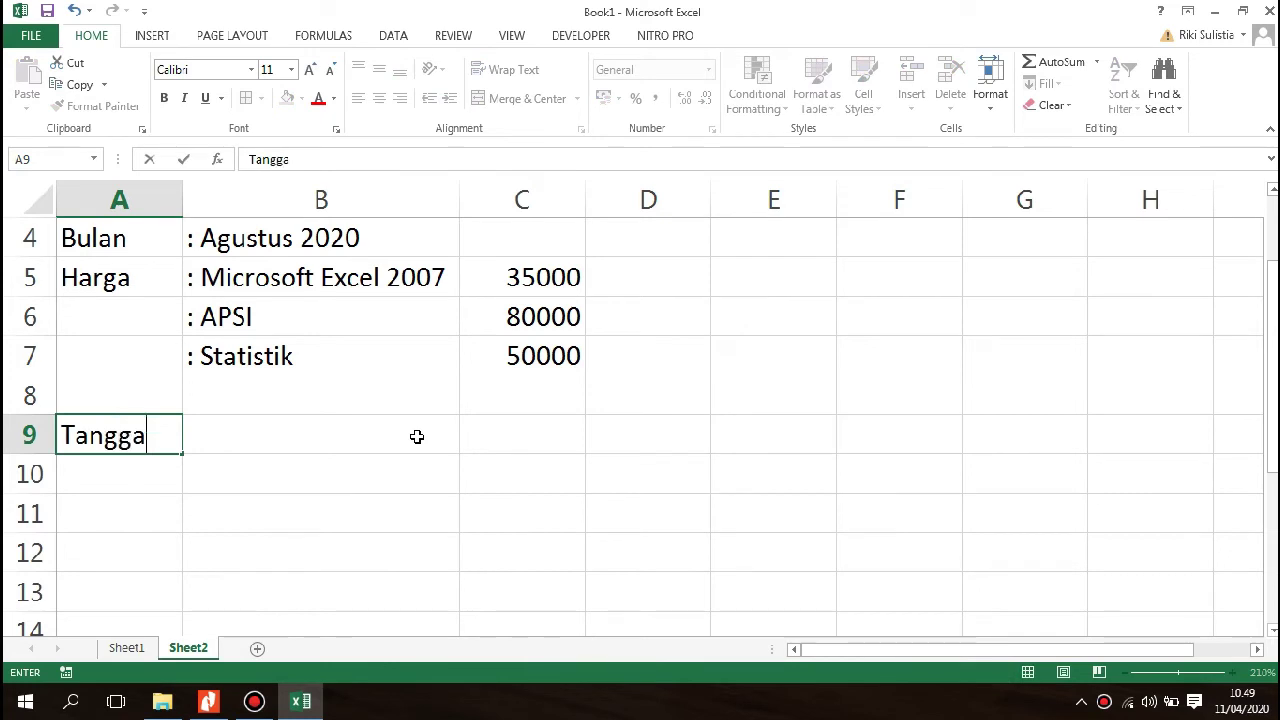
pyautogui.press('Tab')
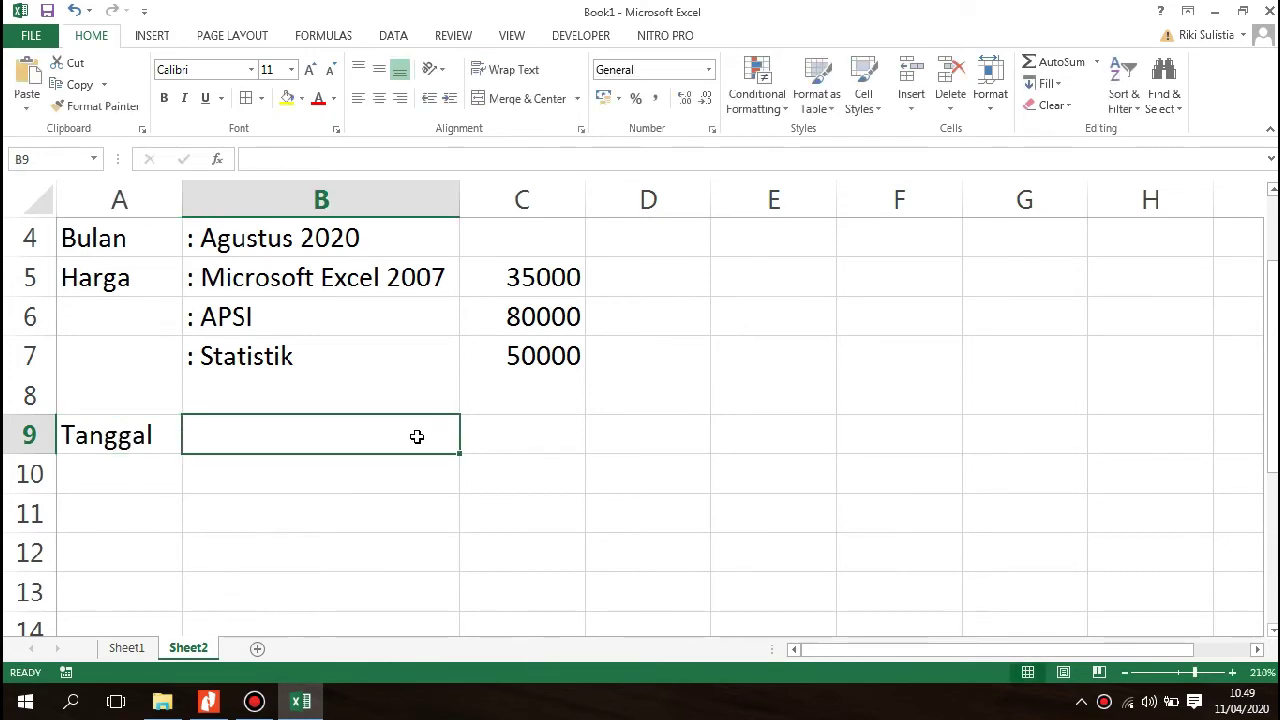
# Enter the heading "Microsoft Excel" in cell B9, with the subheadings "Jumlah" in B10 and "Total" in C10.
pyautogui.write('Microsoft Ex')
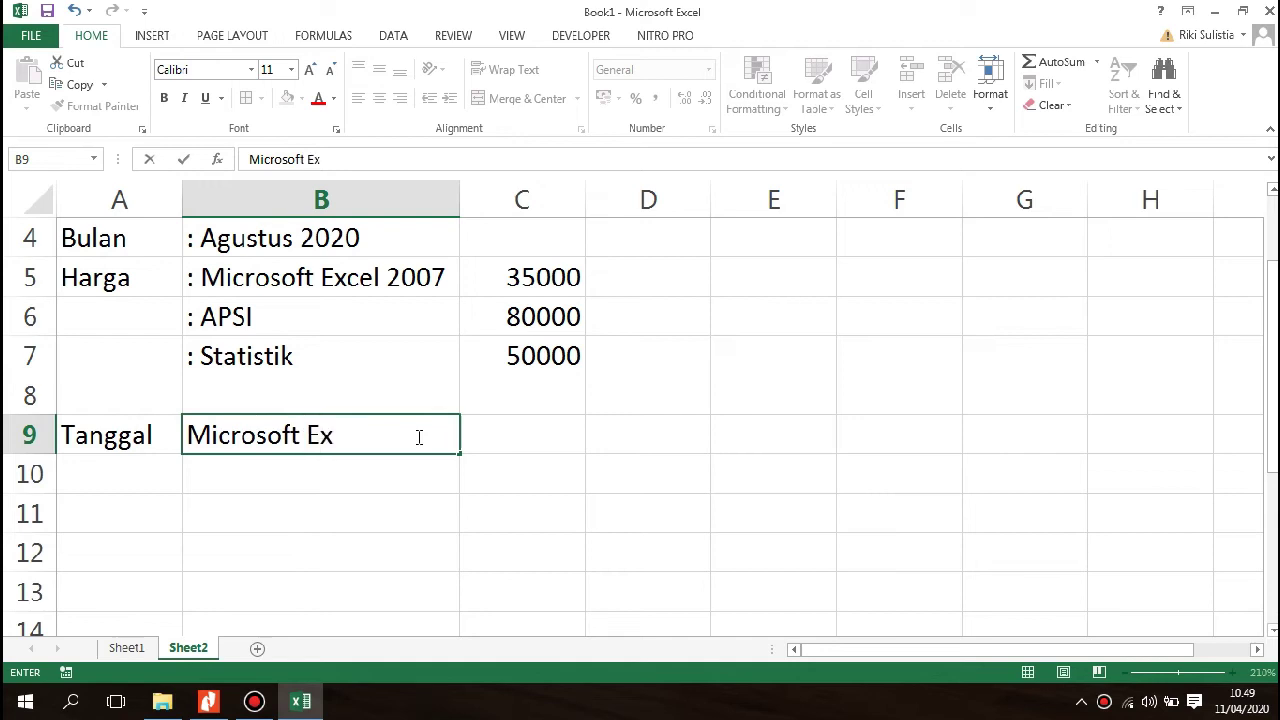
pyautogui.write('cel')
pyautogui.press('Return')
pyautogui.press('Right')
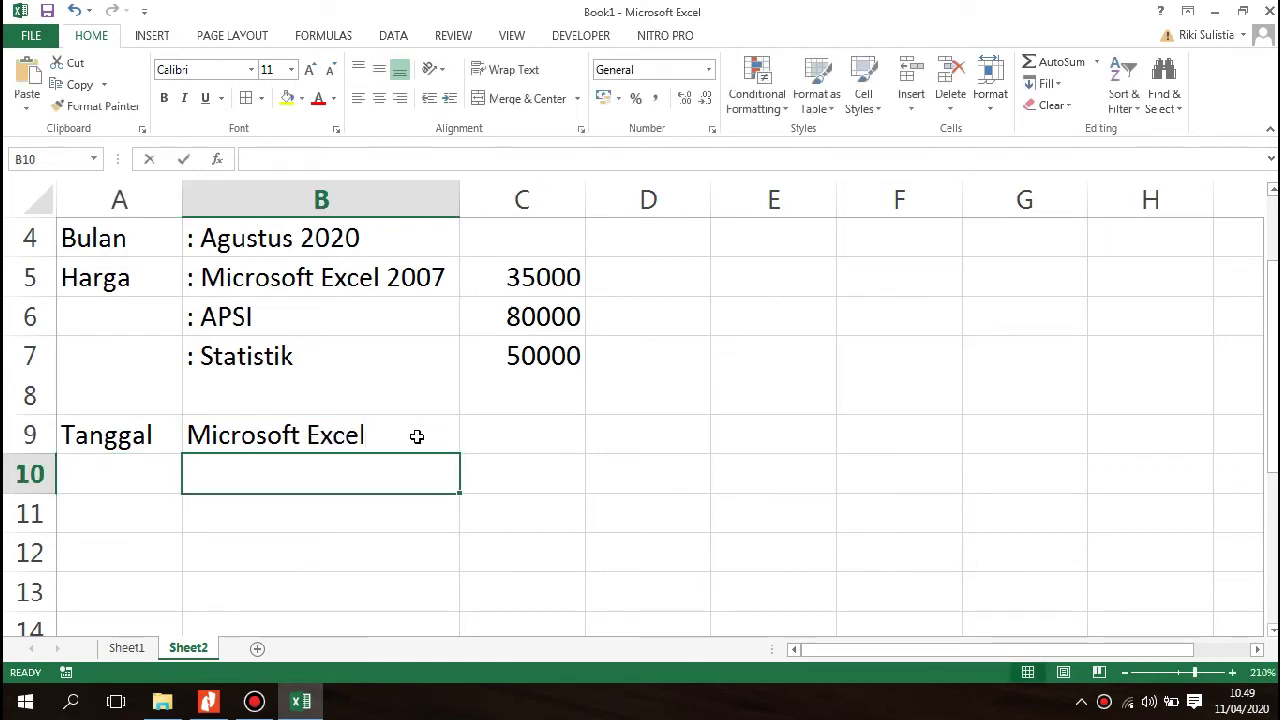
pyautogui.write('Jumlah')
pyautogui.press('Tab')
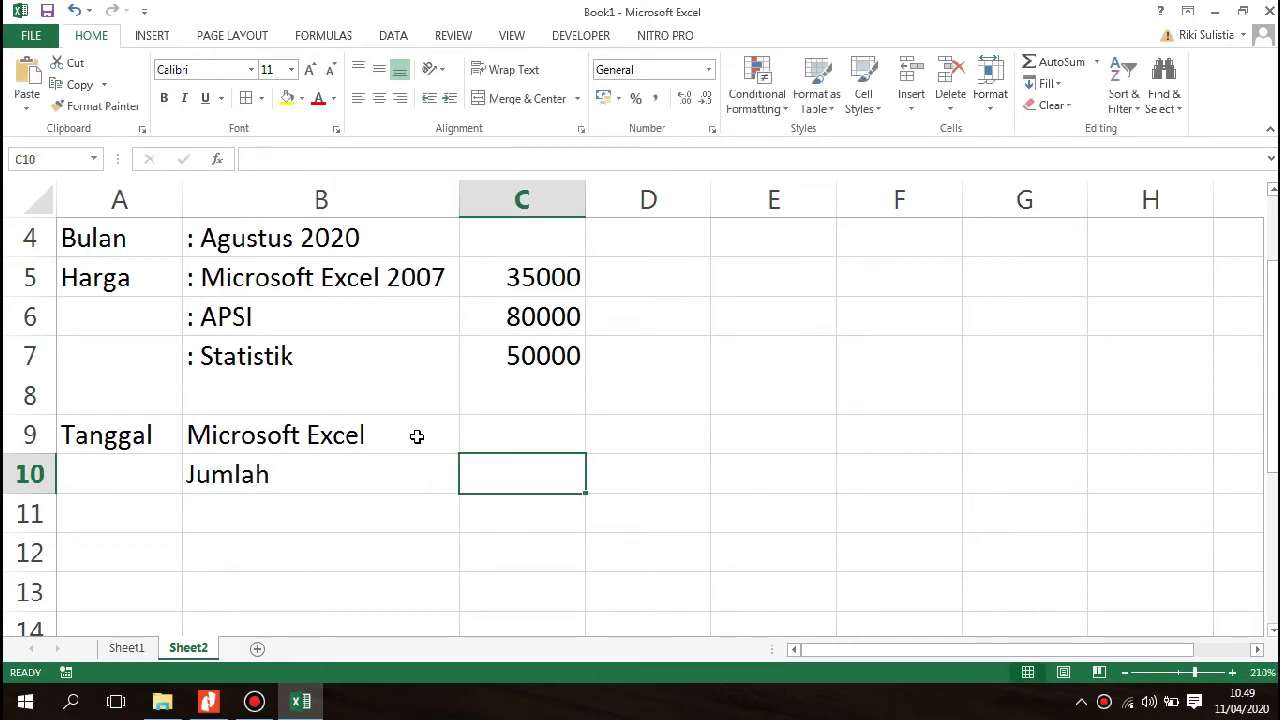
pyautogui.write('Total')
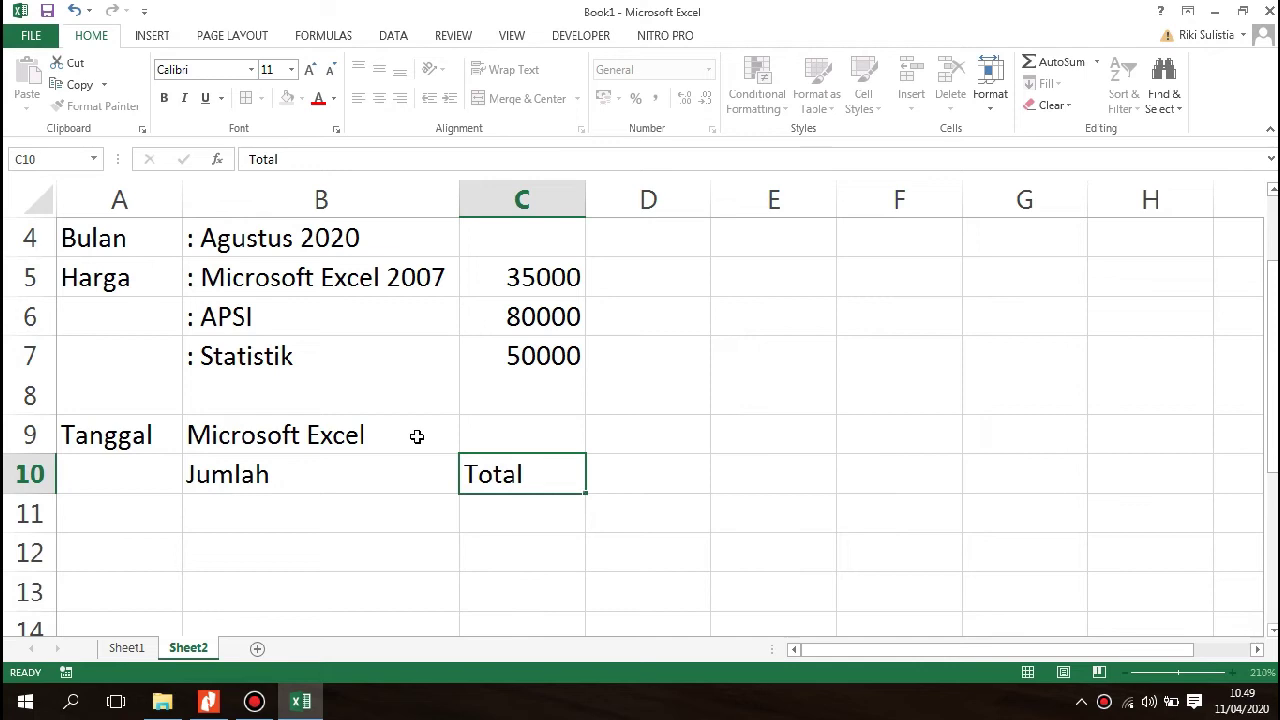
pyautogui.press('Tab')
pyautogui.moveTo(428, 436); pyautogui.dragTo(491, 438)
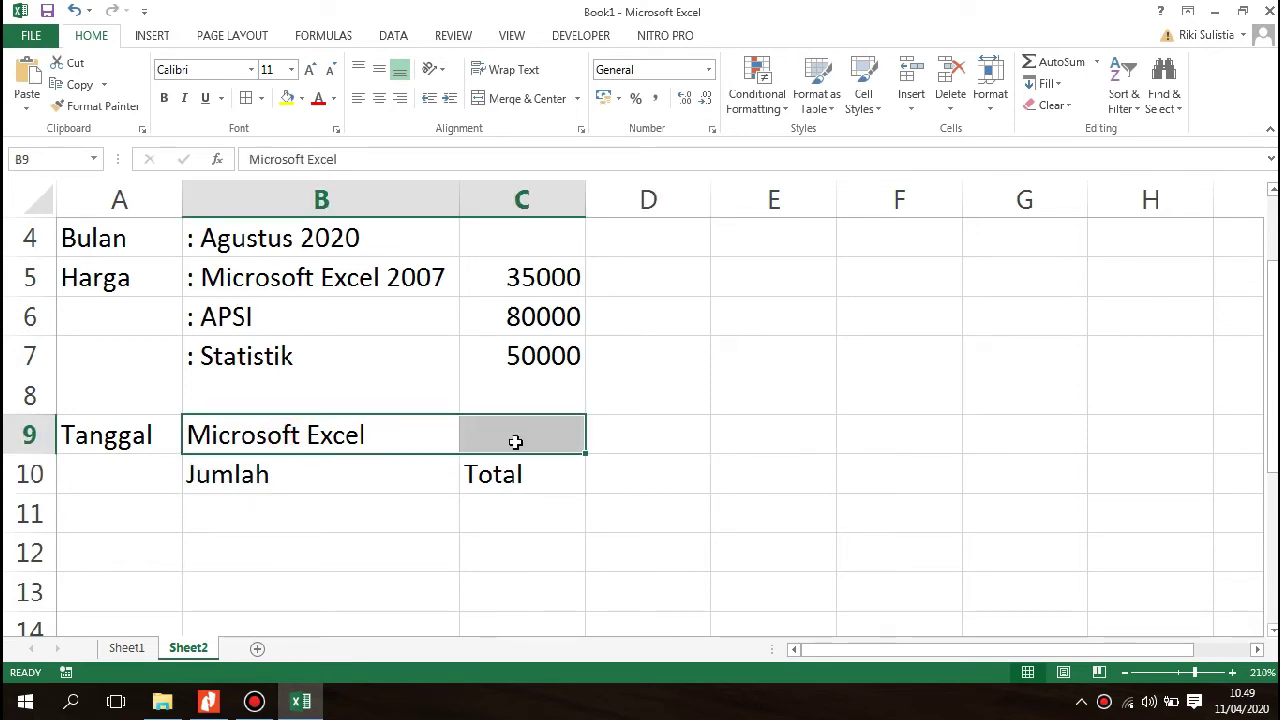
pyautogui.click(328, 428)
pyautogui.moveTo(251, 422); pyautogui.dragTo(520, 478)
pyautogui.click(631, 513)
pyautogui.click(380, 437)
pyautogui.click(495, 433)
pyautogui.click(275, 428)
pyautogui.click(526, 434)
pyautogui.click(645, 472)
pyautogui.click(334, 434)
pyautogui.moveTo(263, 430)
pyautogui.mouseDown()
pyautogui.moveTo(518, 420)
pyautogui.moveTo(468, 446)
pyautogui.mouseUp()
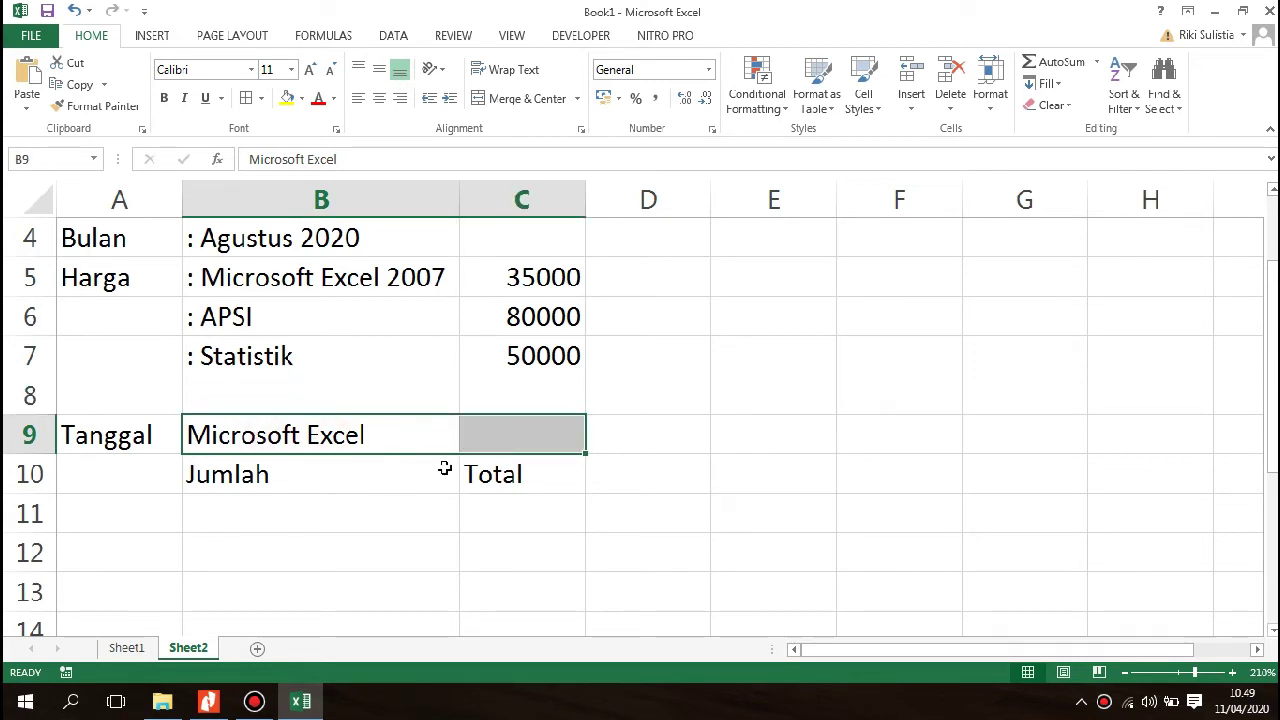
pyautogui.click(478, 405)
pyautogui.click(474, 430)
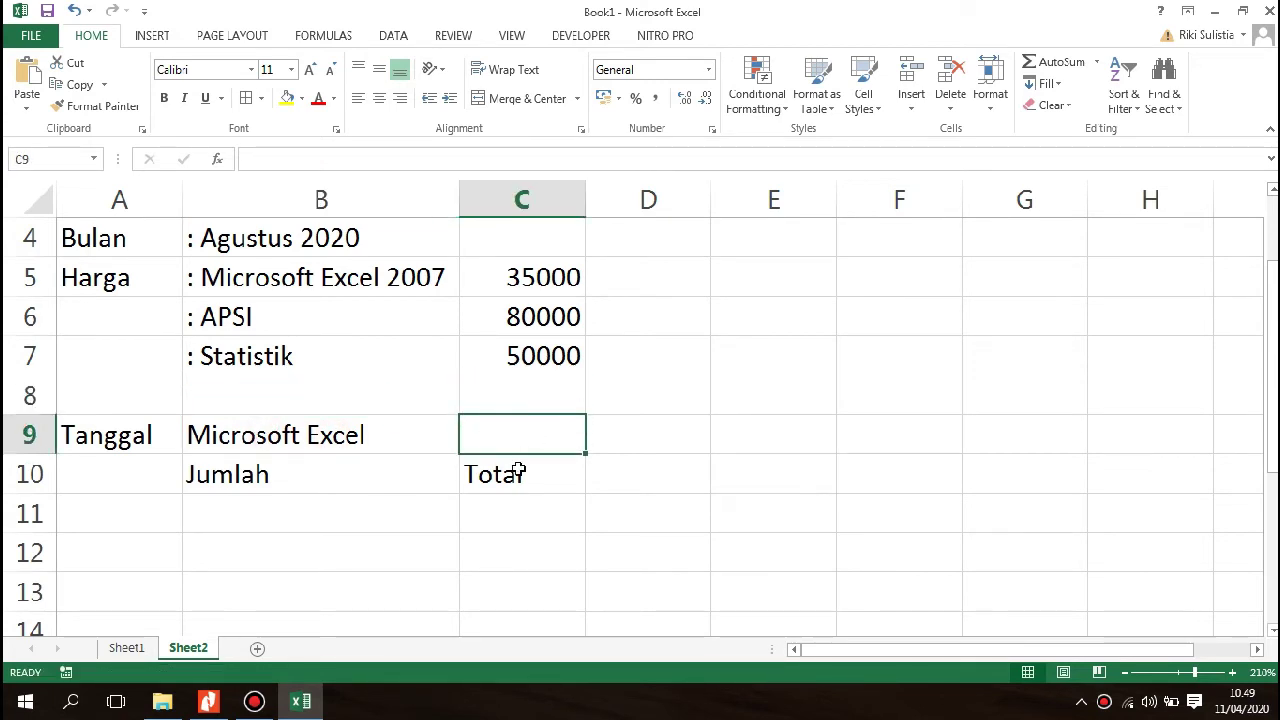
pyautogui.click(515, 472)
# Merge and center the Microsoft Excel heading across cells B9 and C9.
pyautogui.moveTo(366, 434); pyautogui.dragTo(526, 446)
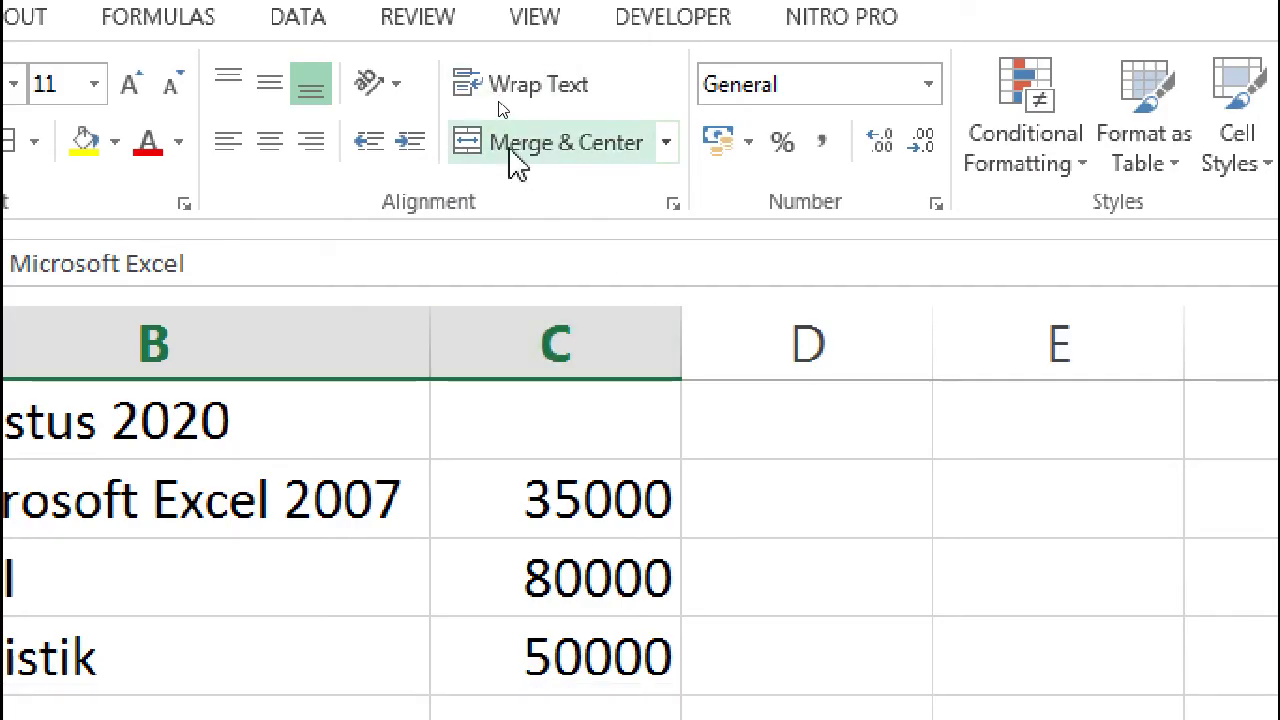
pyautogui.click(514, 156)
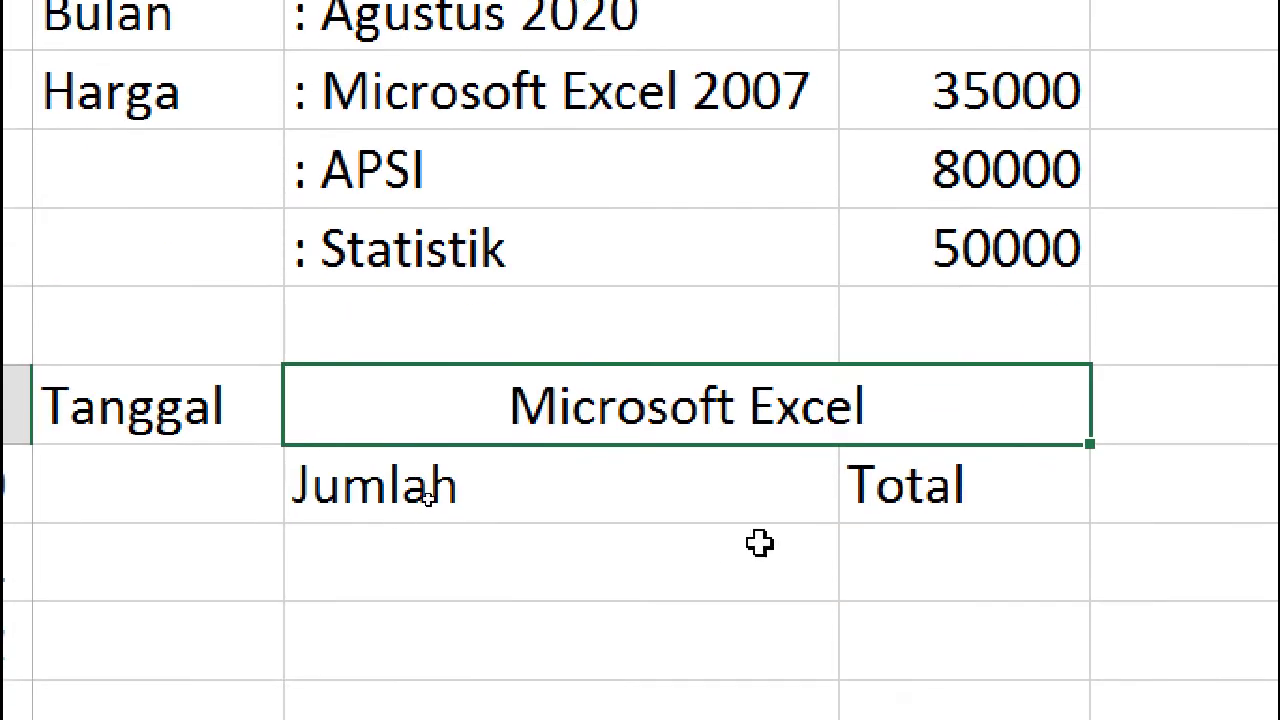
pyautogui.click(1057, 557)
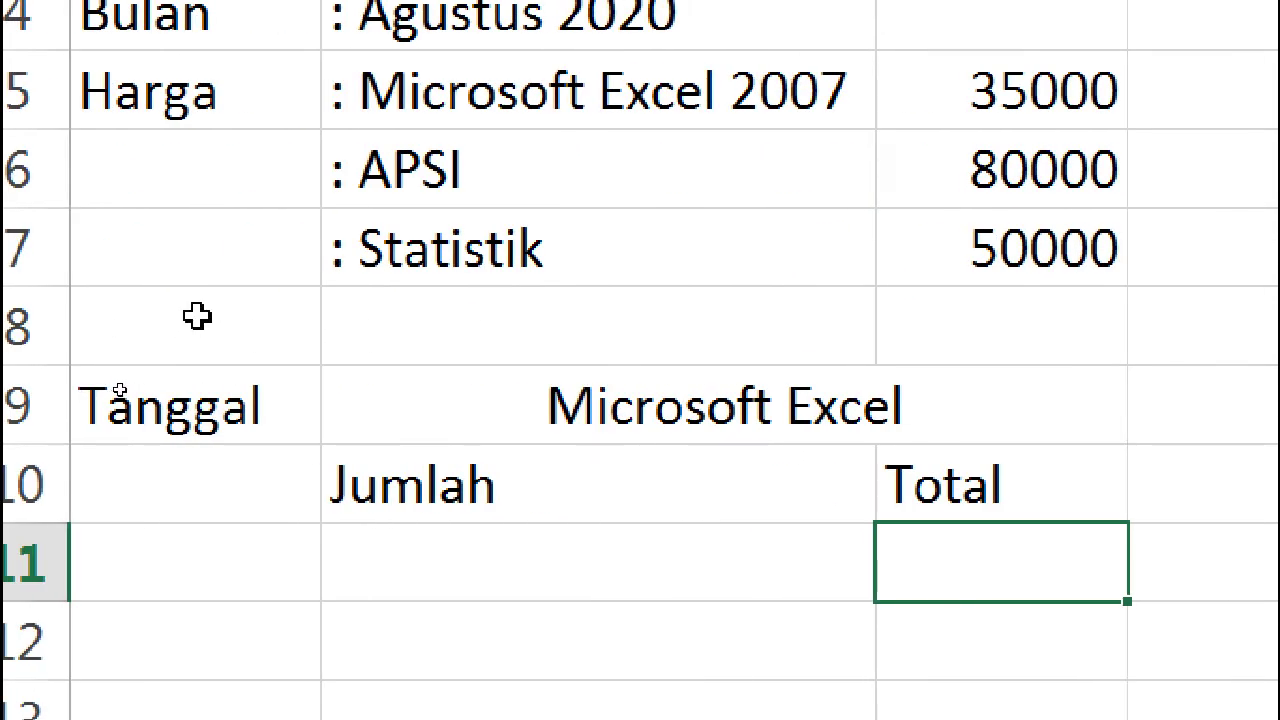
# Narrow column B slightly so that it closely fits the Microsoft Excel 2007 label.
pyautogui.click(513, 475)
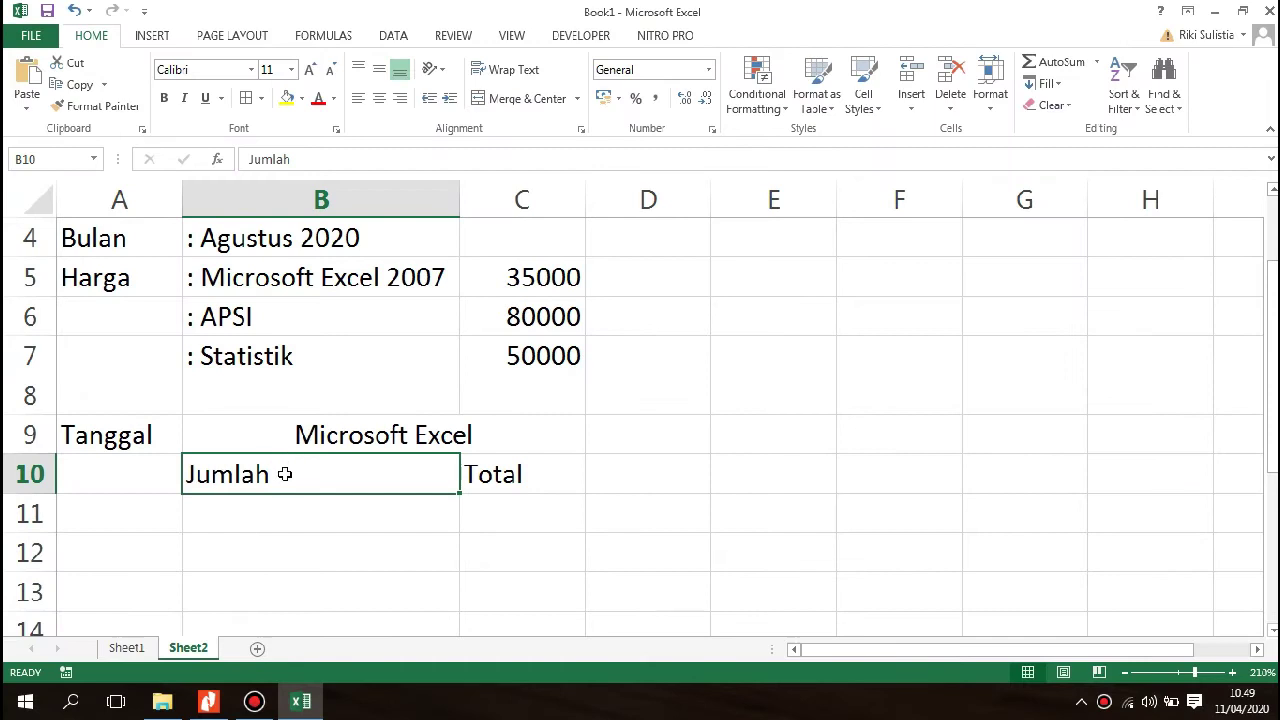
pyautogui.click(506, 466)
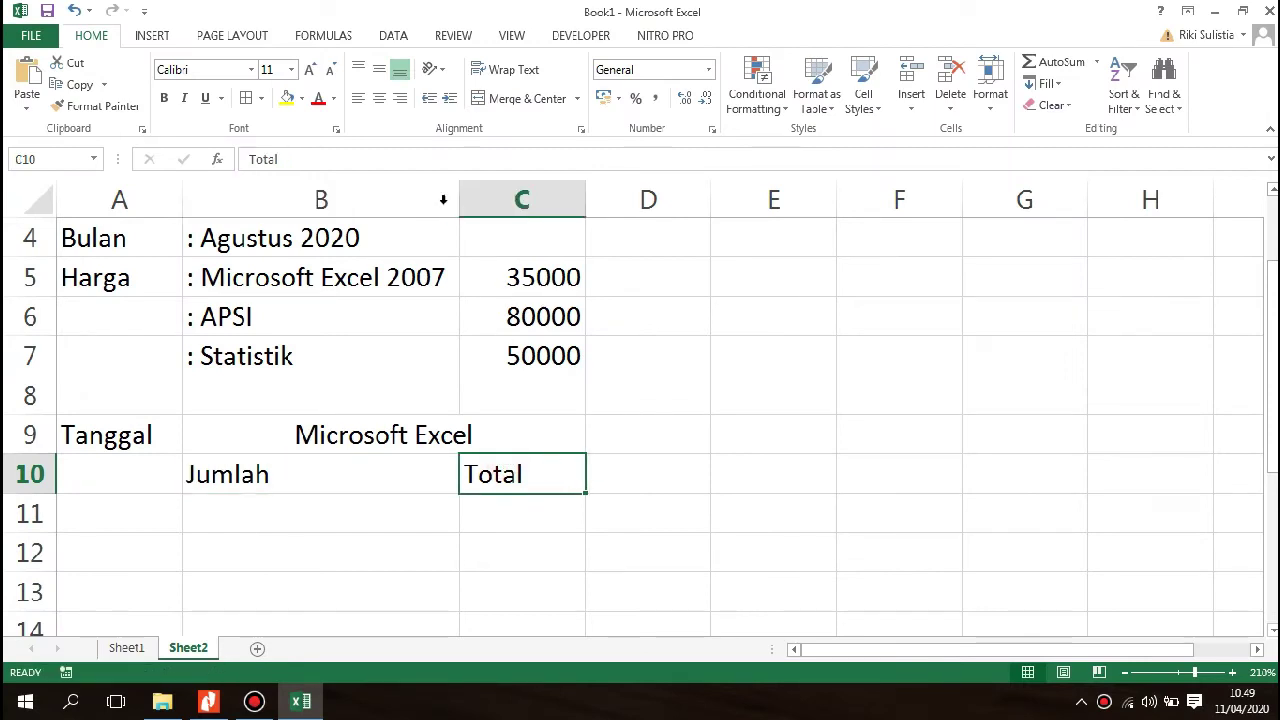
pyautogui.moveTo(459, 192); pyautogui.dragTo(450, 193)
pyautogui.click(486, 420)
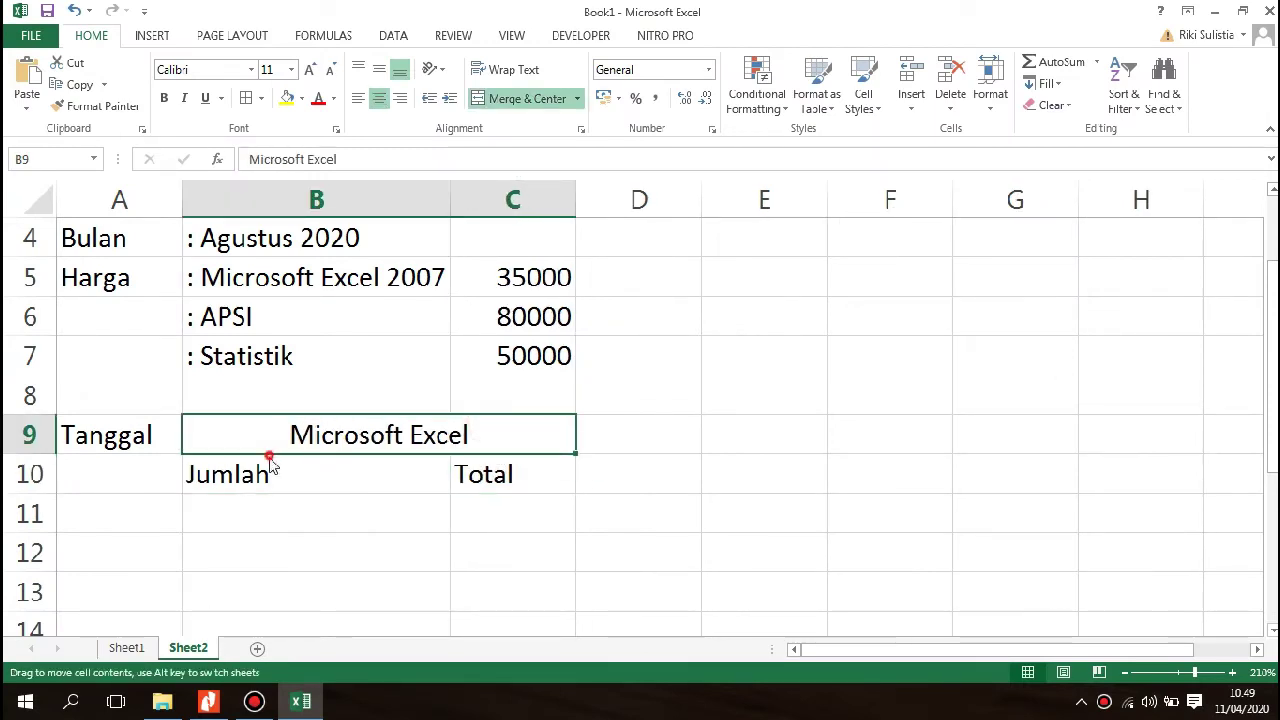
# Center the subheadings Jumlah in B10 and Total in C10 horizontally.
pyautogui.click(270, 462)
pyautogui.click(379, 98)
pyautogui.click(547, 466)
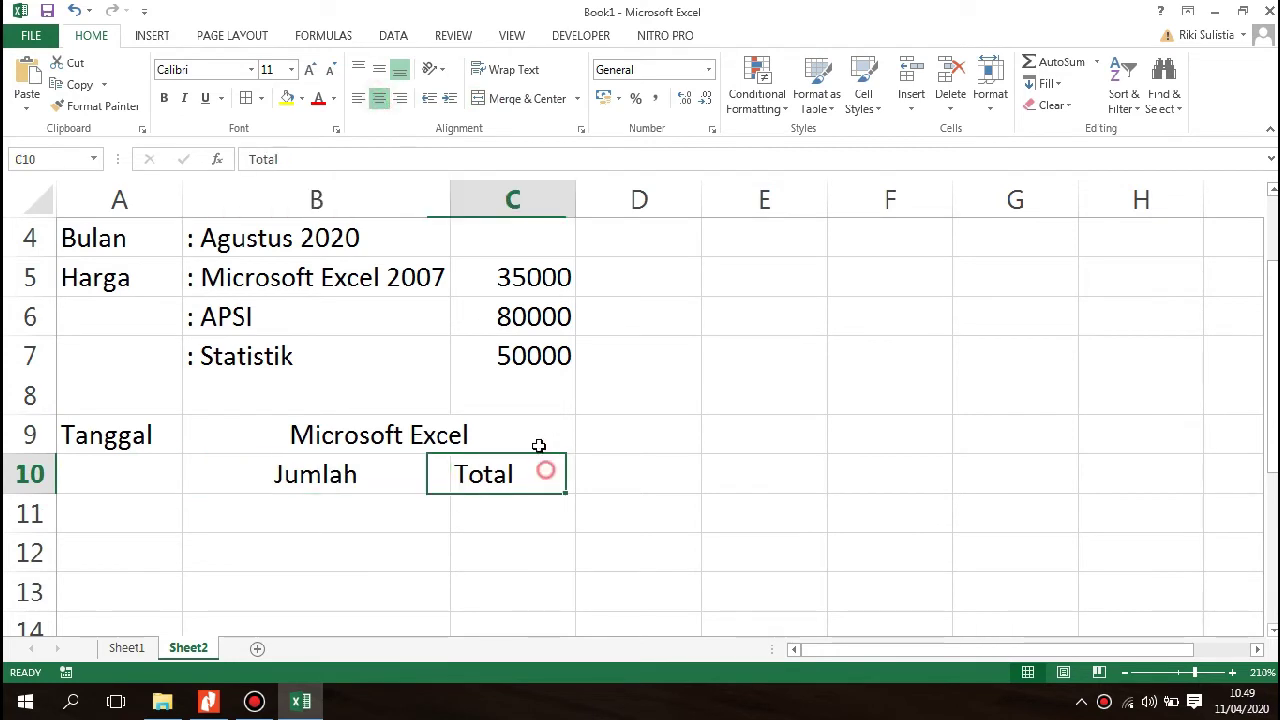
pyautogui.click(380, 98)
pyautogui.click(400, 471)
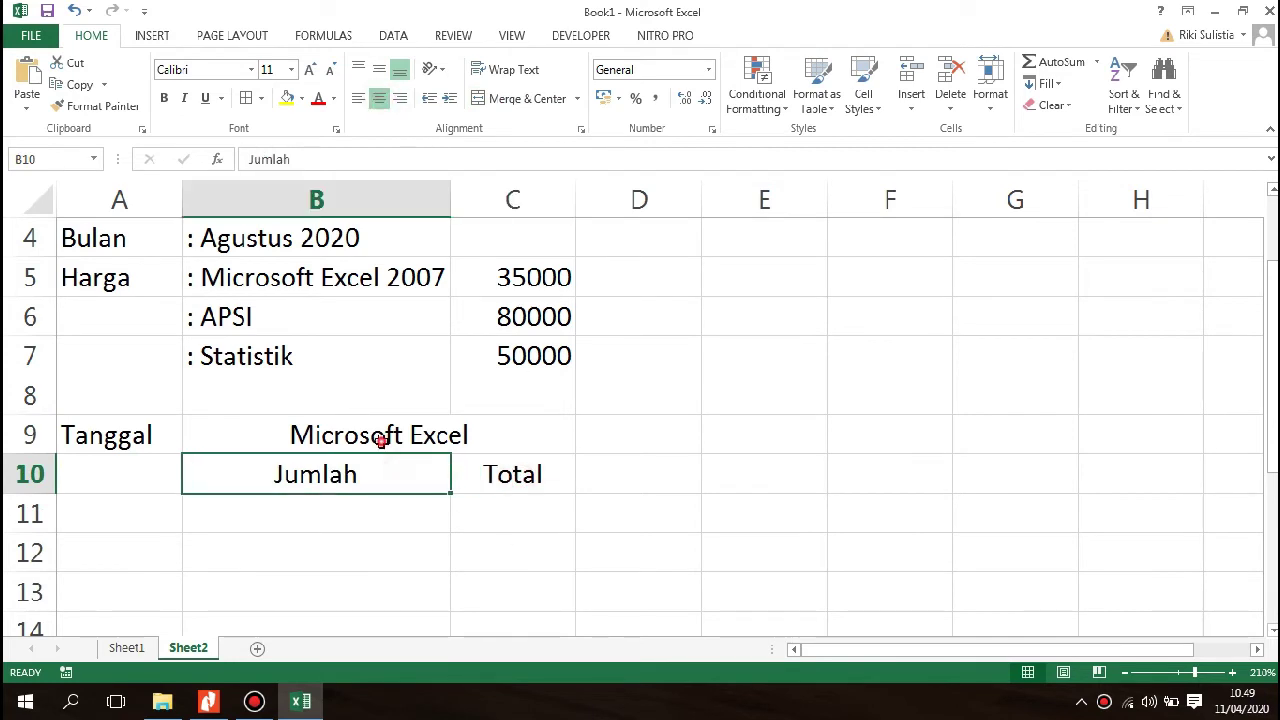
pyautogui.click(380, 434)
pyautogui.press('Right')
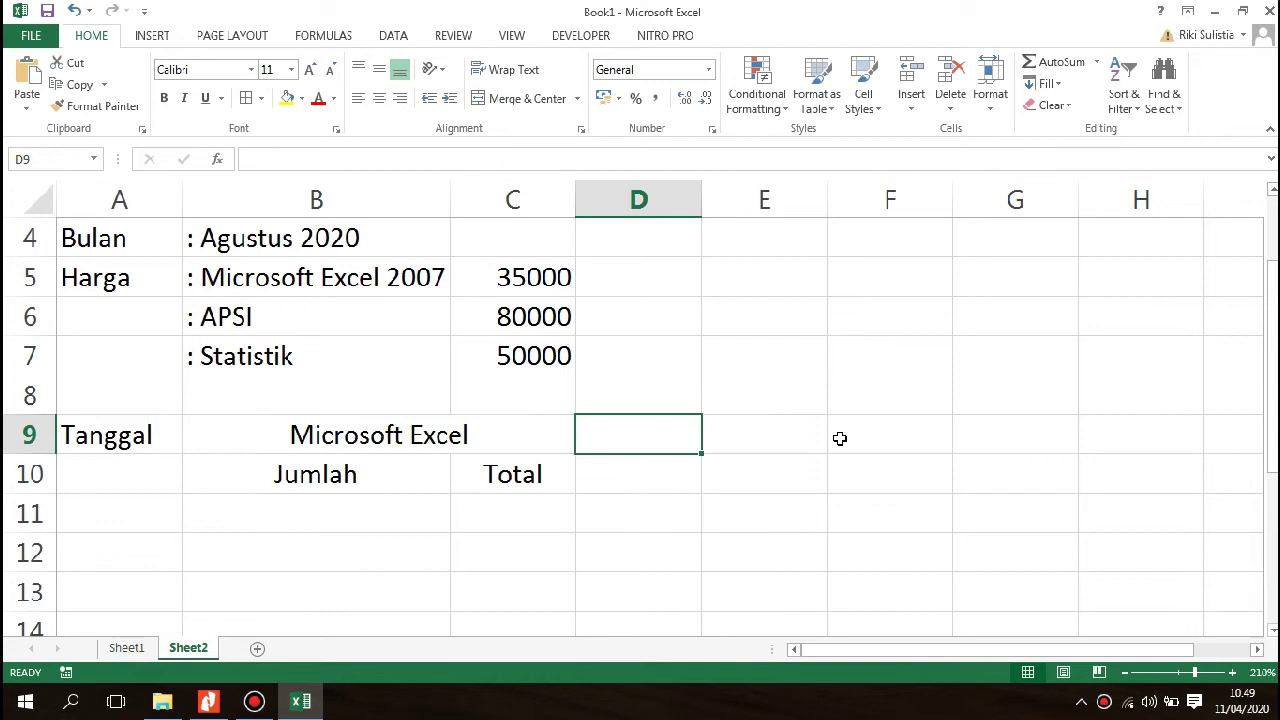
# Enter the heading "APSI" in cell D9, with the subheadings "Jumlah" in D10 and "Total" in E10.
pyautogui.write('ap')
pyautogui.press('BackSpace')
pyautogui.press('BackSpace')
pyautogui.write('APSI')
pyautogui.press('Return')
pyautogui.write('J')
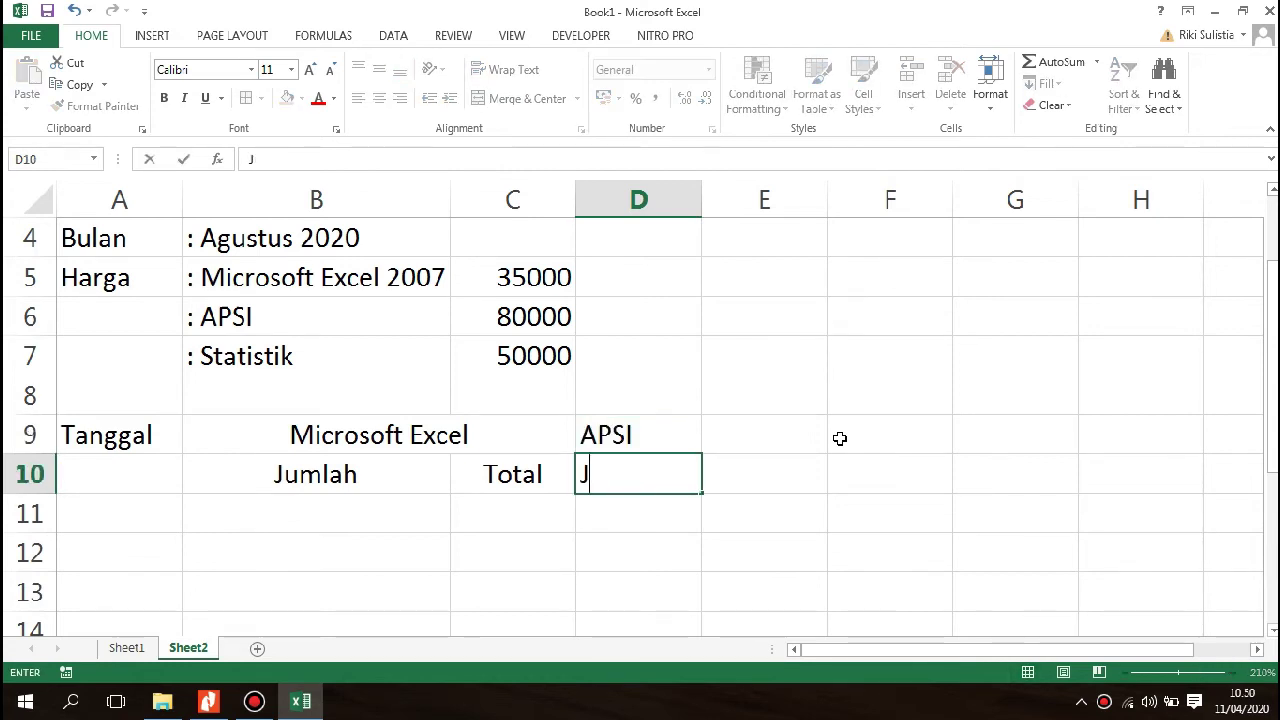
pyautogui.write('umlah')
pyautogui.press('Right')
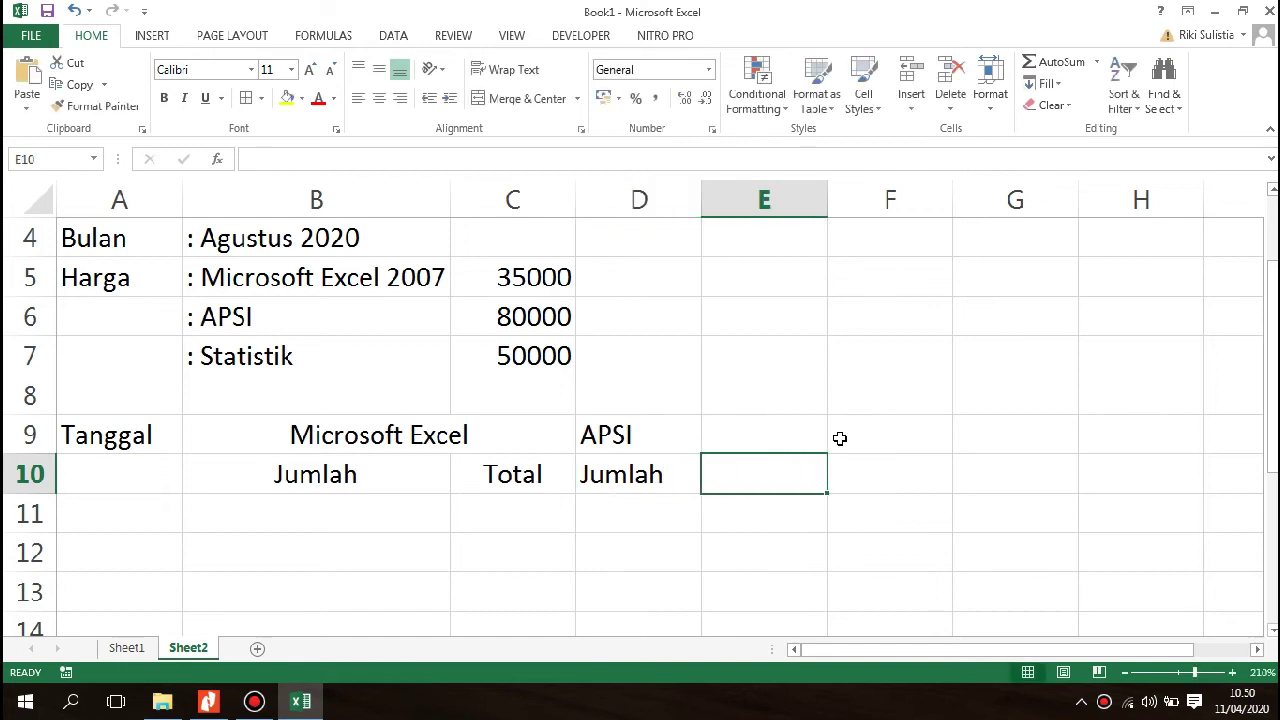
pyautogui.write('Total')
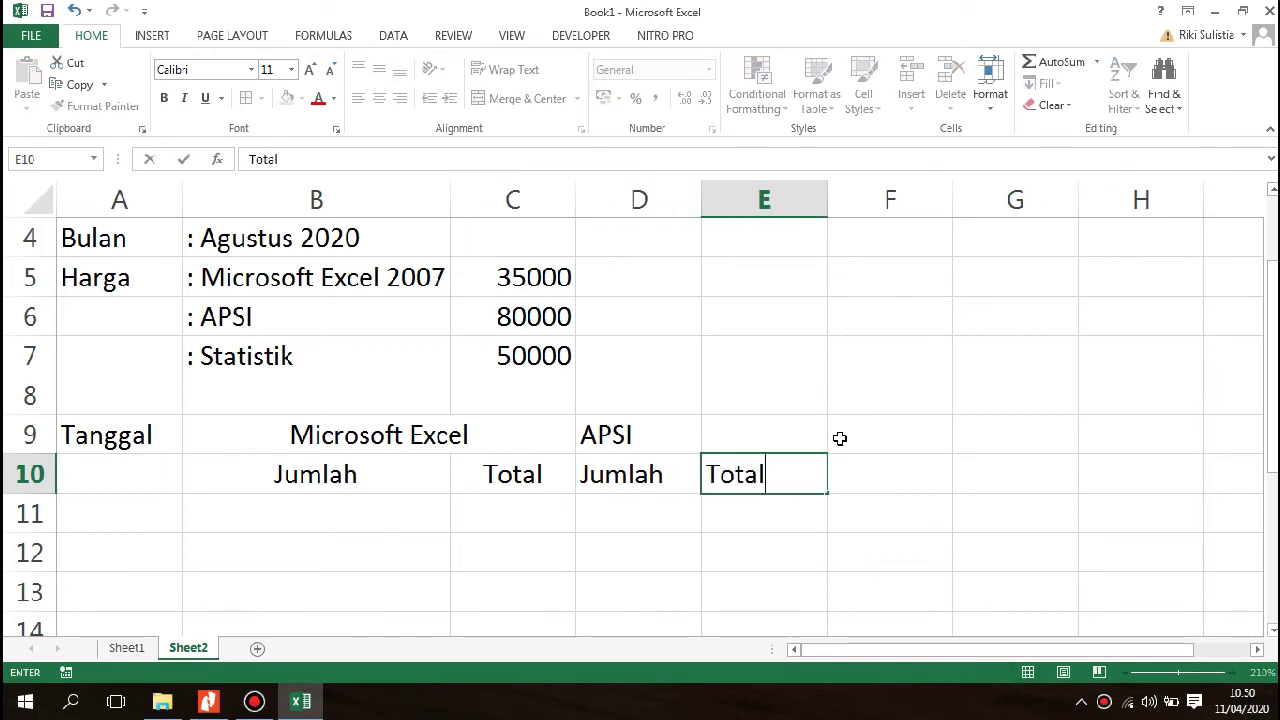
pyautogui.press('Right')
# Enter the heading "Statistik" in cell F9, with the subheadings "Jumlah" in F10 and "Total" in G10.
pyautogui.click(840, 438)
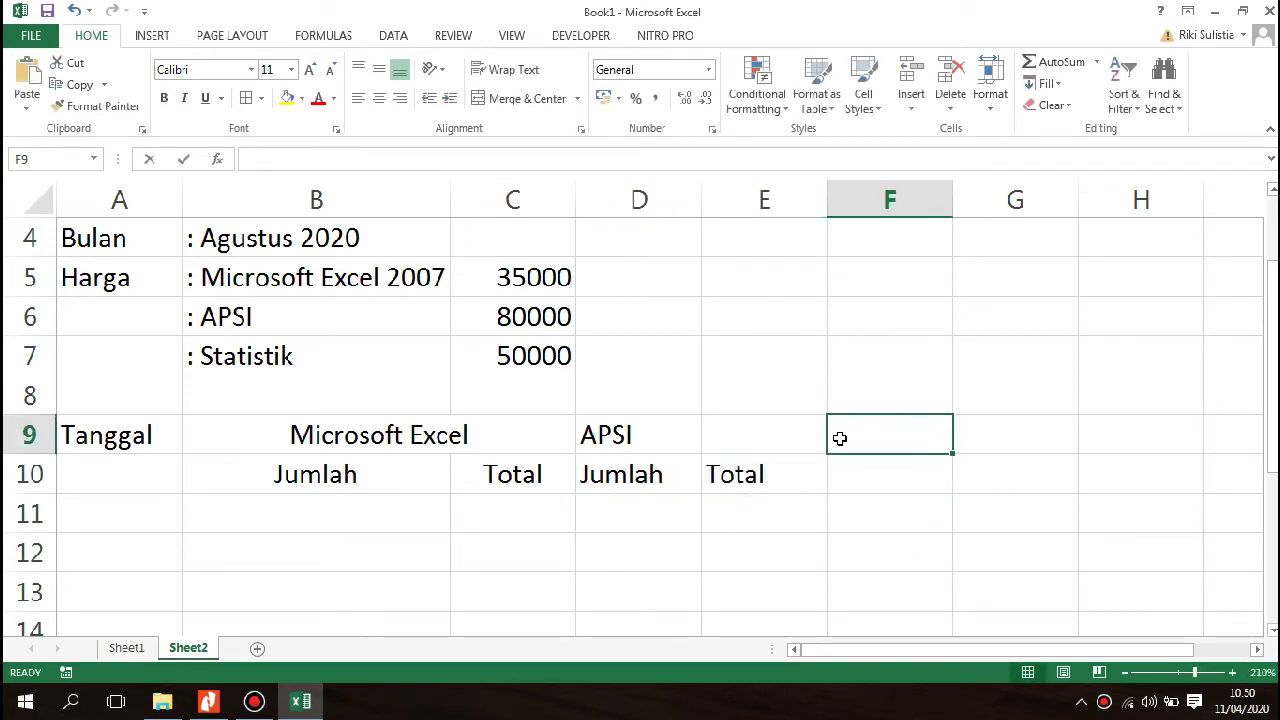
pyautogui.write('Statistik')
pyautogui.press('Return')
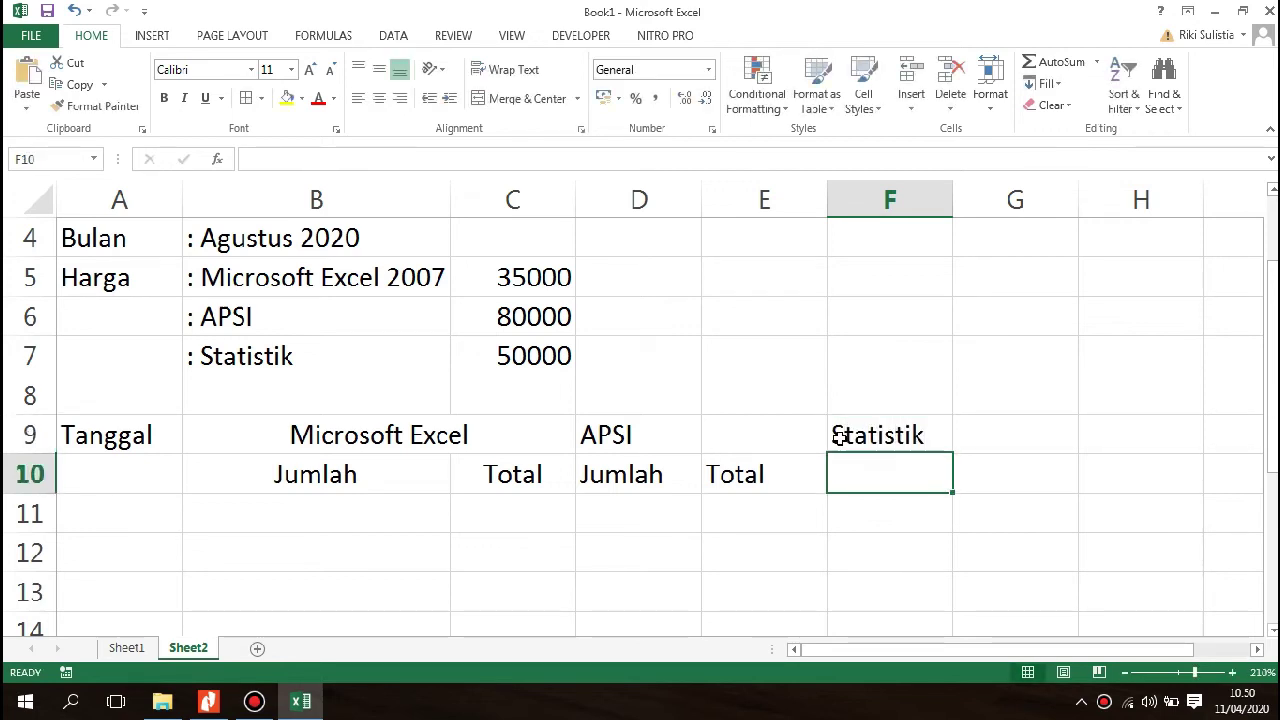
pyautogui.write('Jumlah')
pyautogui.press('Tab')
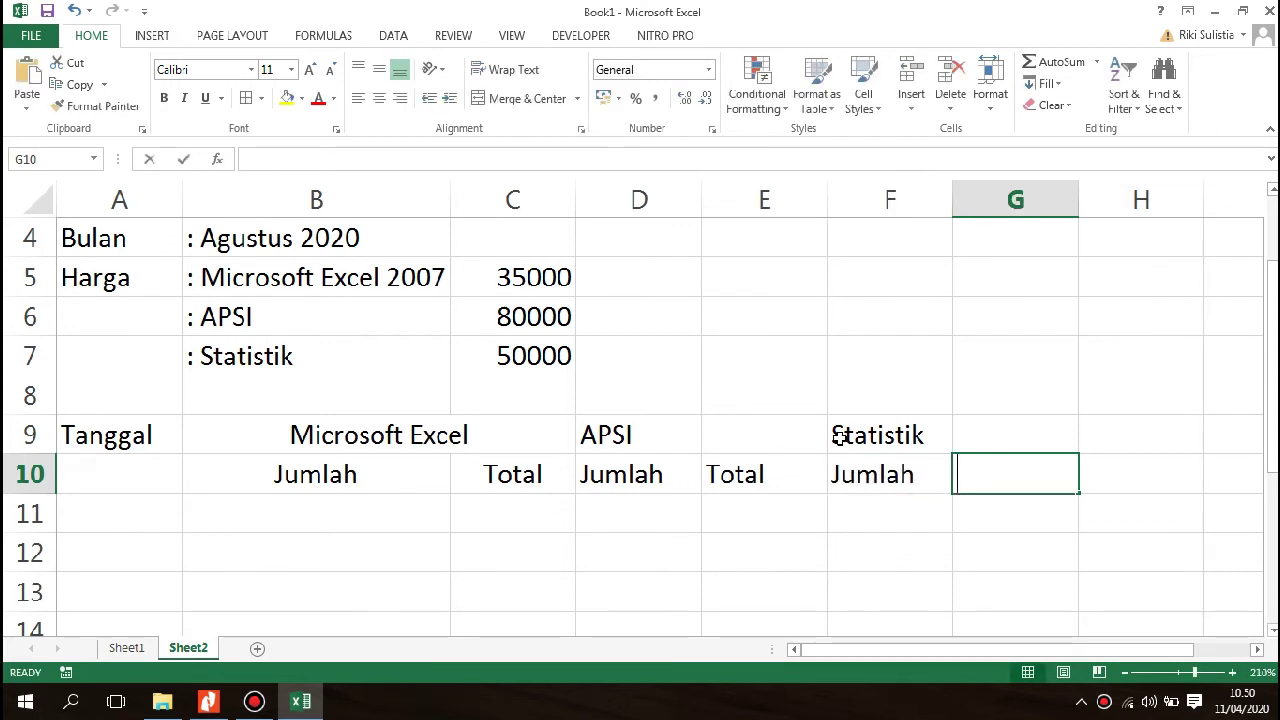
pyautogui.write('Total')
pyautogui.click(815, 450)
# Merge and center the APSI heading across D9:E9 and the Statistik heading across F9:G9.
pyautogui.moveTo(600, 420); pyautogui.dragTo(750, 433)
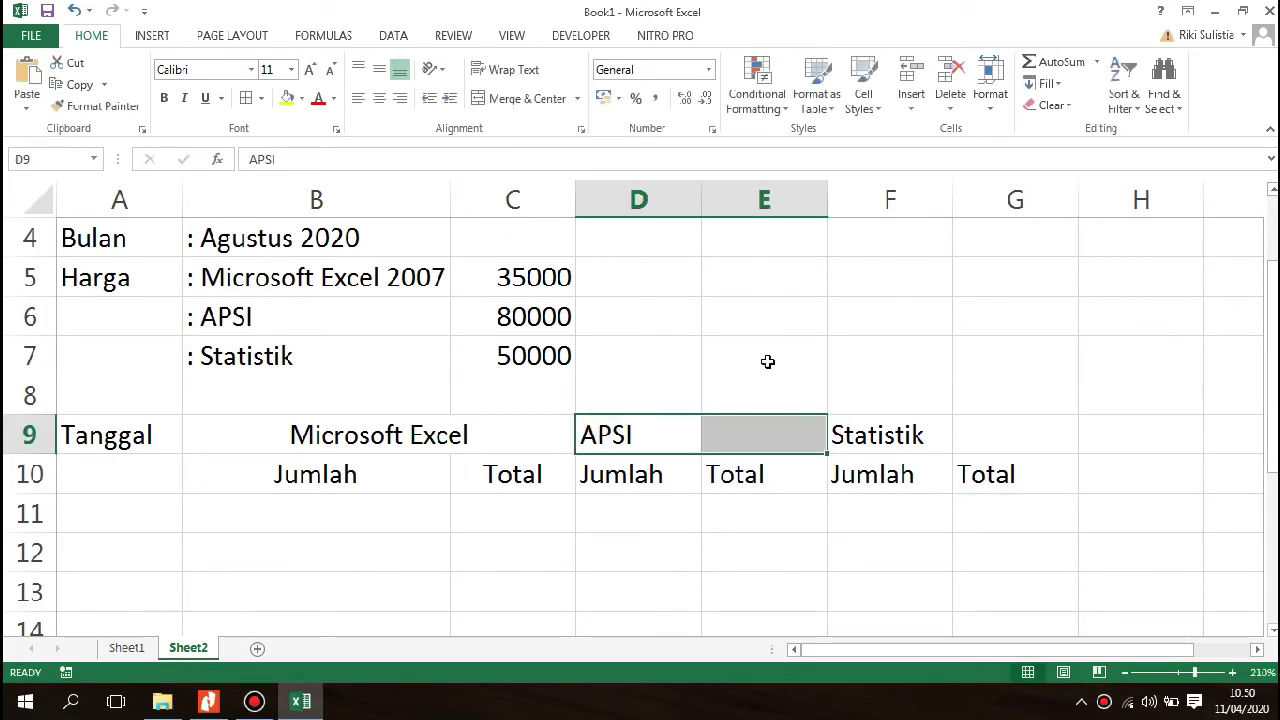
pyautogui.click(505, 99)
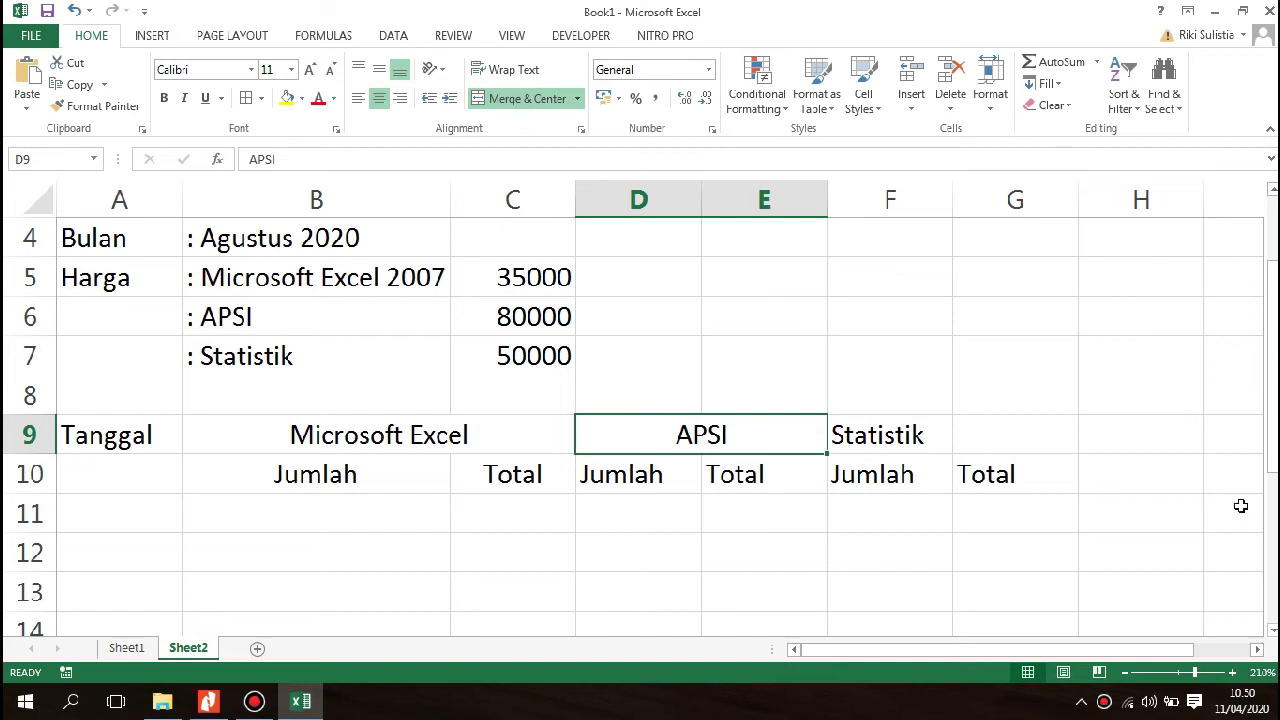
pyautogui.moveTo(863, 432); pyautogui.dragTo(989, 443)
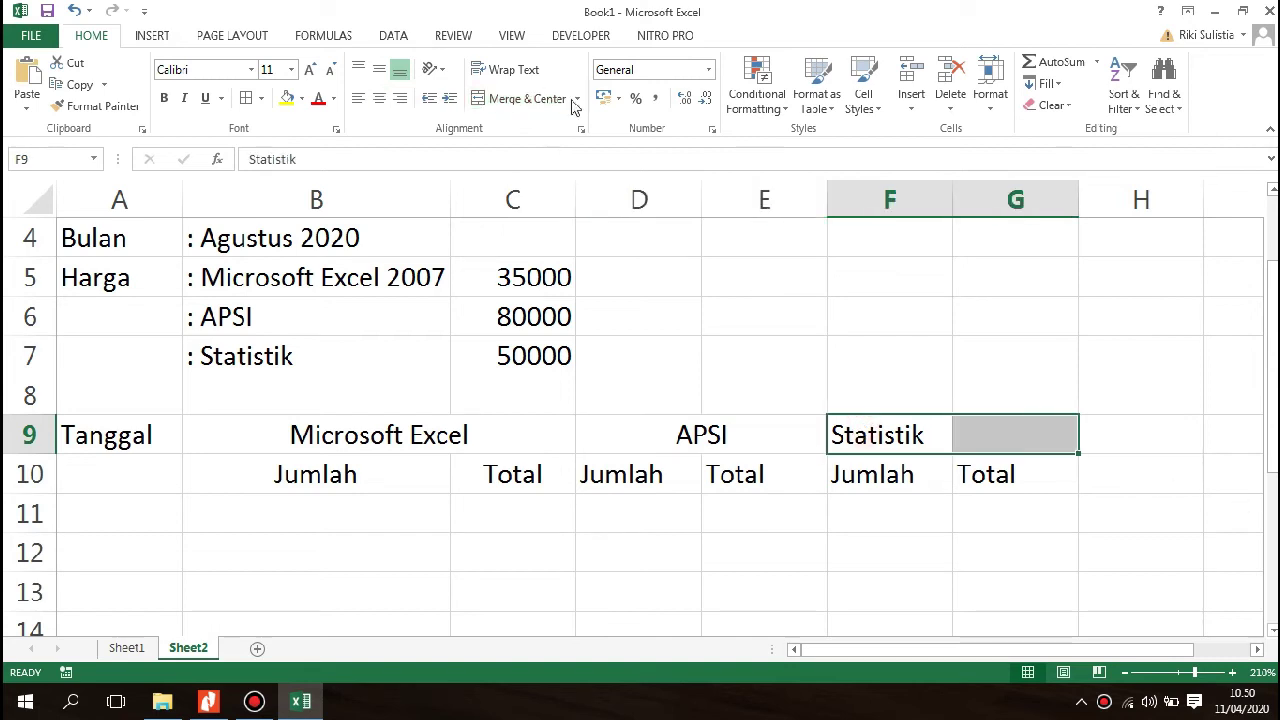
pyautogui.click(495, 99)
pyautogui.click(874, 466)
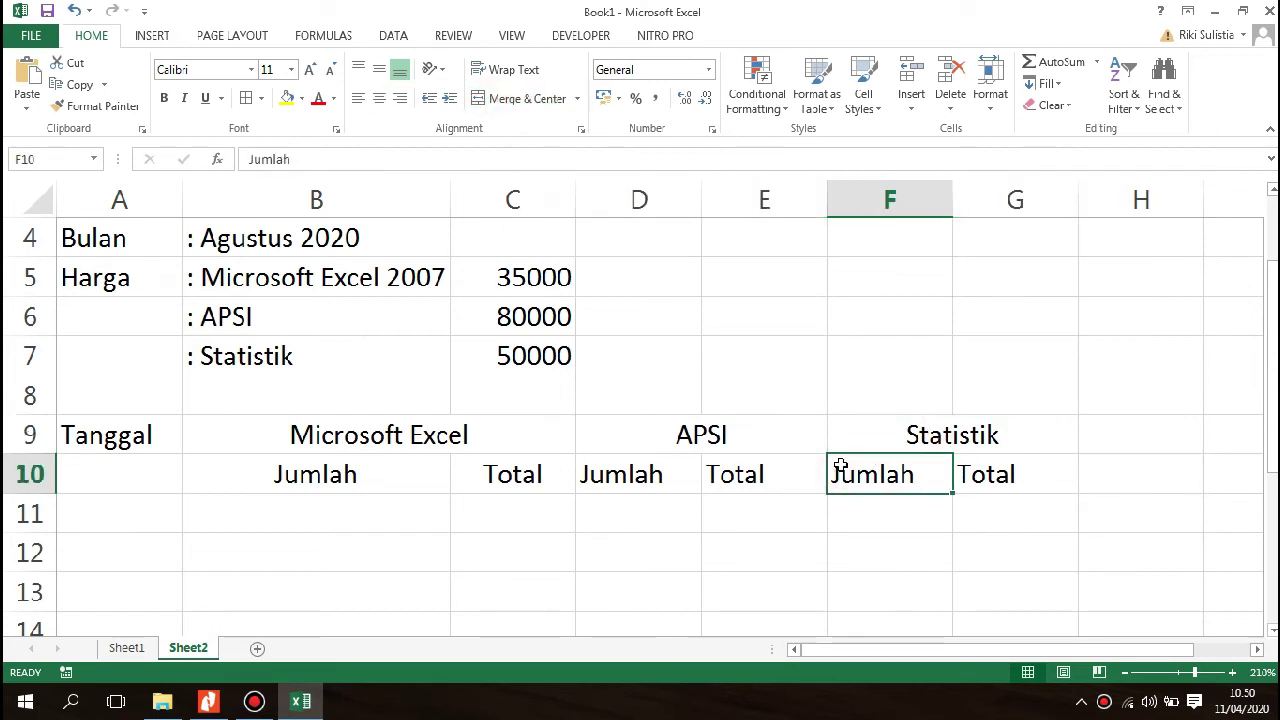
pyautogui.click(257, 517)
pyautogui.click(114, 511)
pyautogui.click(114, 460)
pyautogui.moveTo(106, 431); pyautogui.dragTo(106, 466)
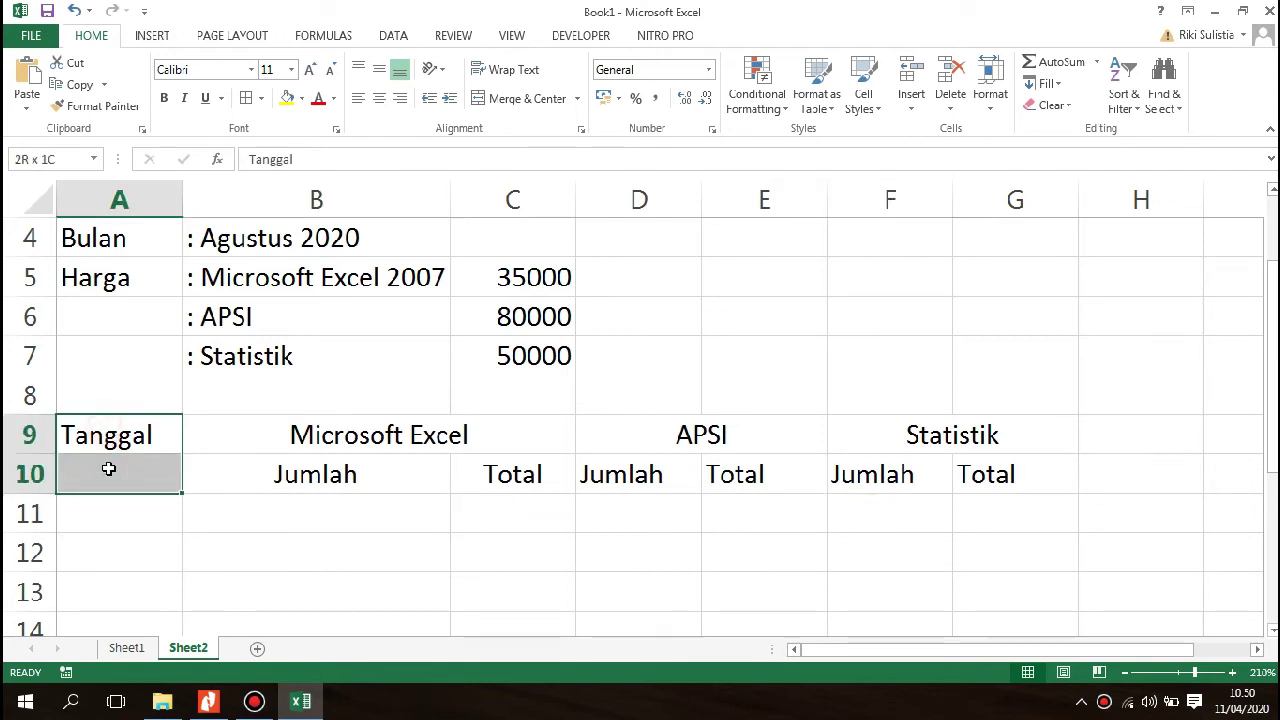
pyautogui.click(284, 536)
# Enter the date 01 Agustus 2020 in cell A11 as the first entry under Tanggal.
pyautogui.click(125, 512)
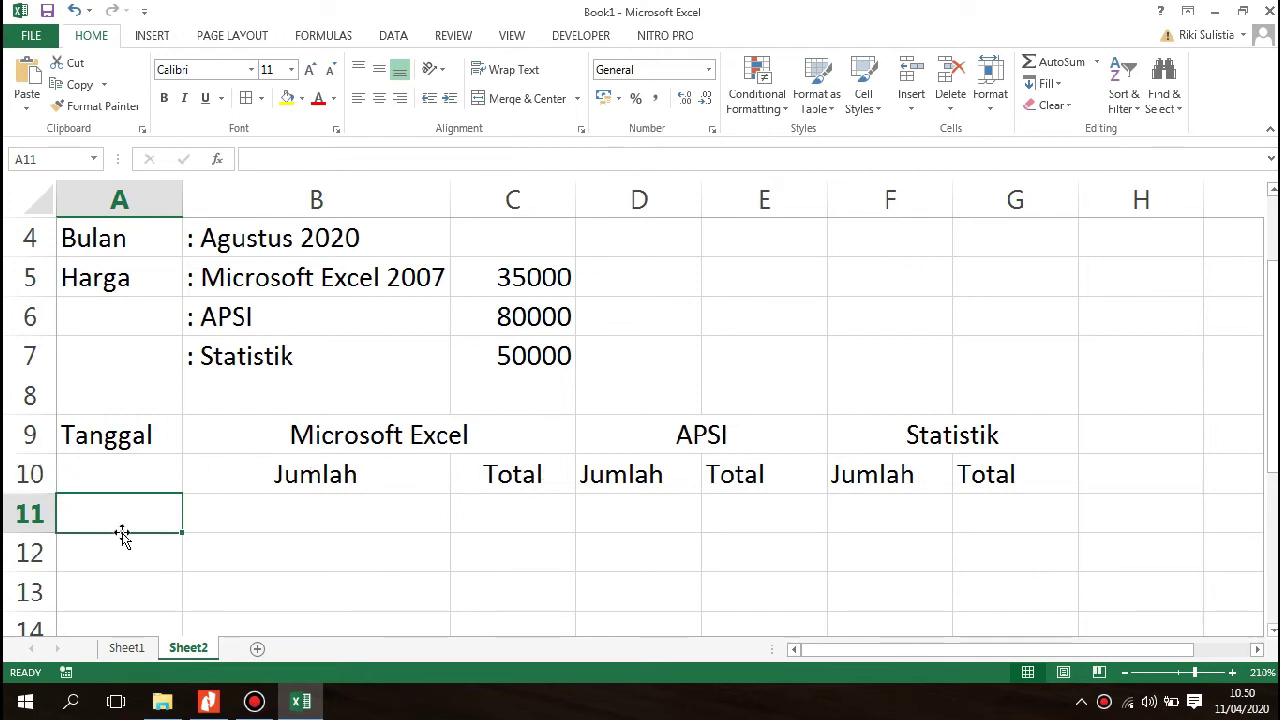
pyautogui.write('01 Agustus 2020')
pyautogui.press('Return')
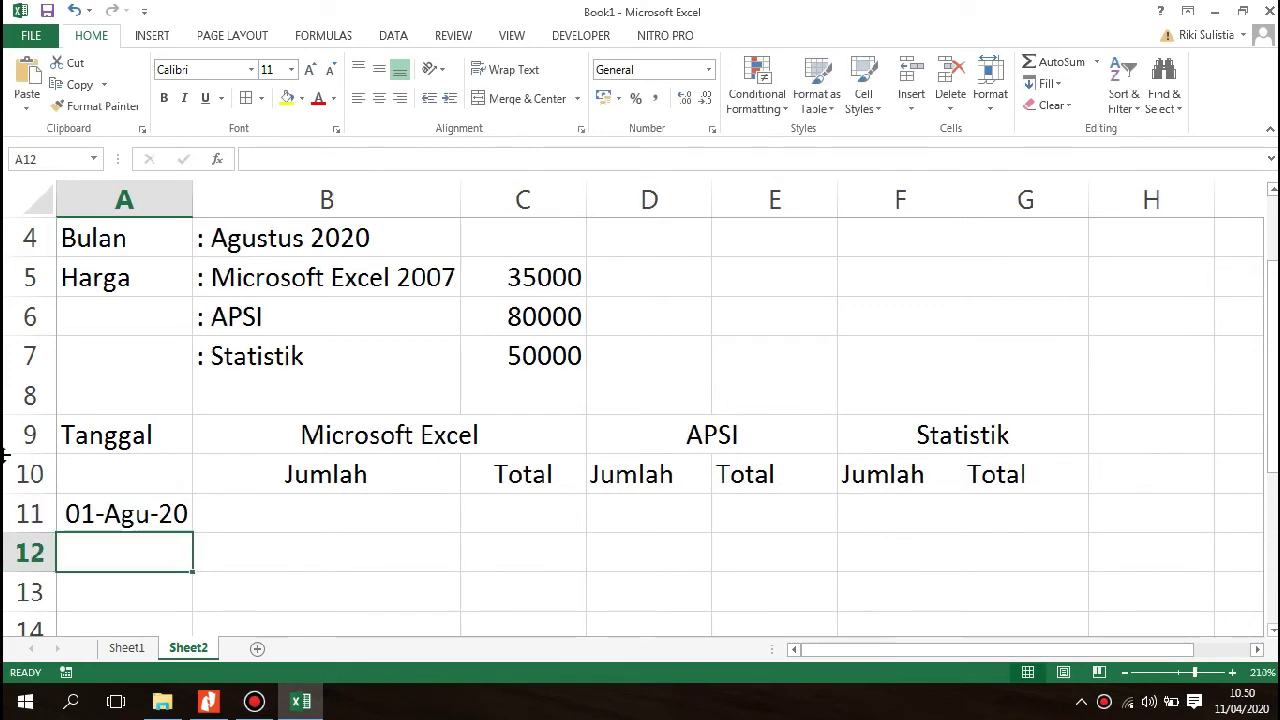
pyautogui.click(110, 525)
pyautogui.scroll(-4, 126, 557)
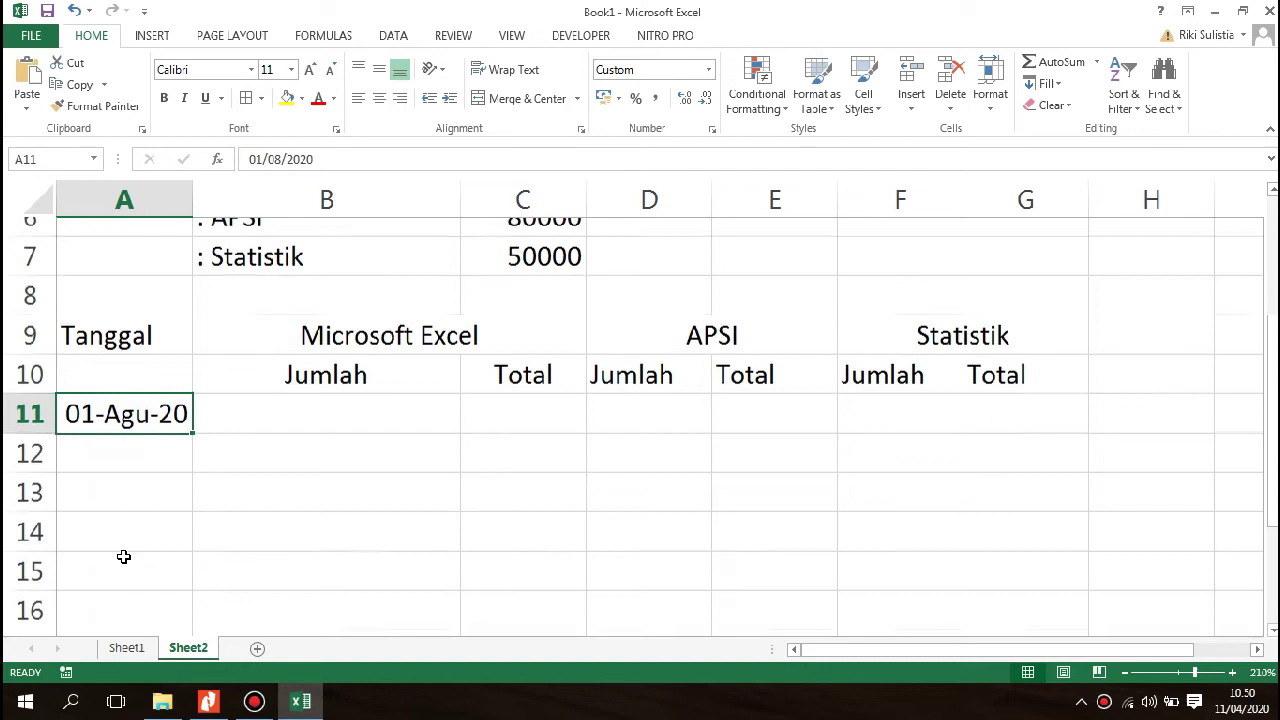
pyautogui.scroll(2, 158, 411)
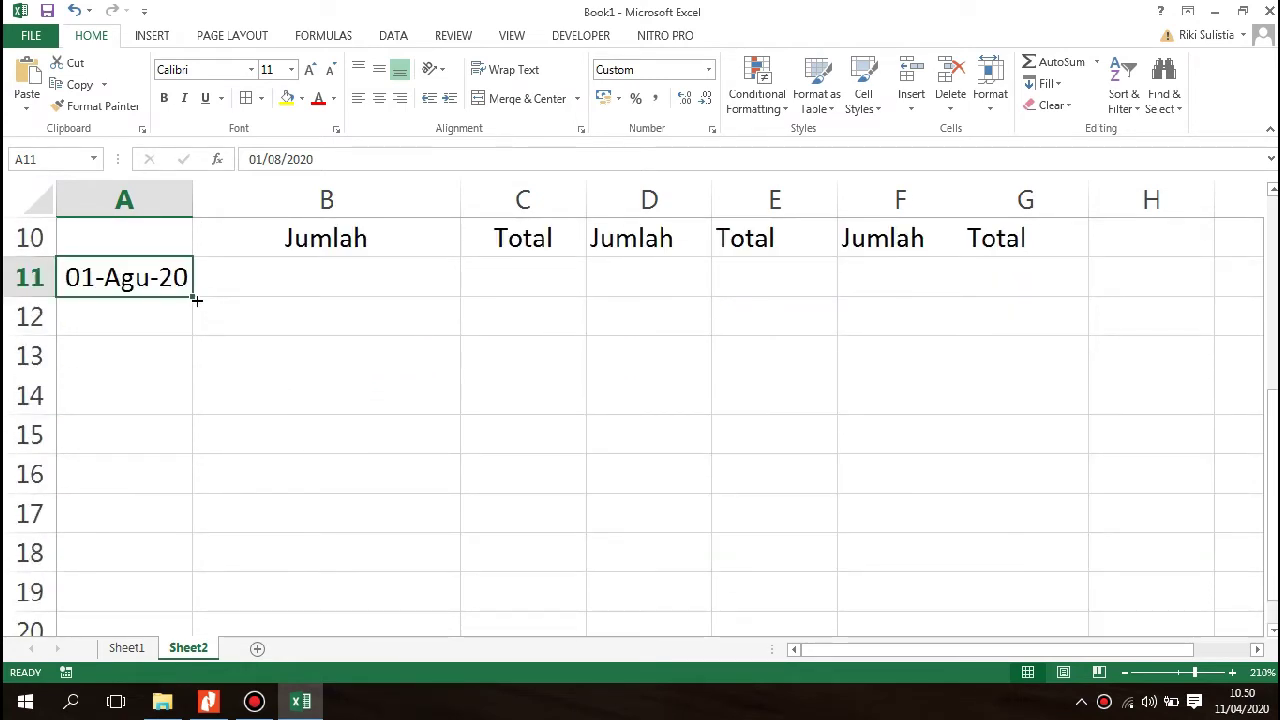
pyautogui.moveTo(193, 294); pyautogui.dragTo(196, 532)
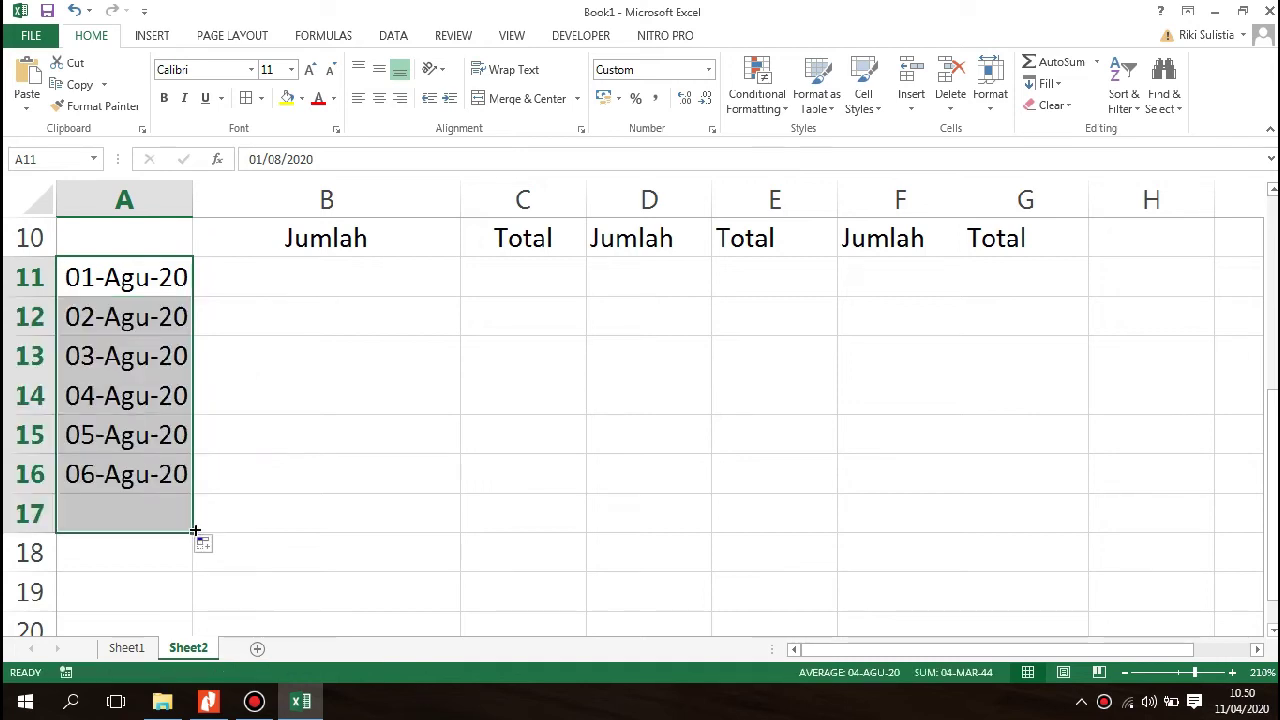
pyautogui.hotkey('ctrl', 'z')
# Fill the date in A11 down to A17 so that the series runs daily through 07-Agu-20.
pyautogui.click(243, 443)
pyautogui.click(132, 277)
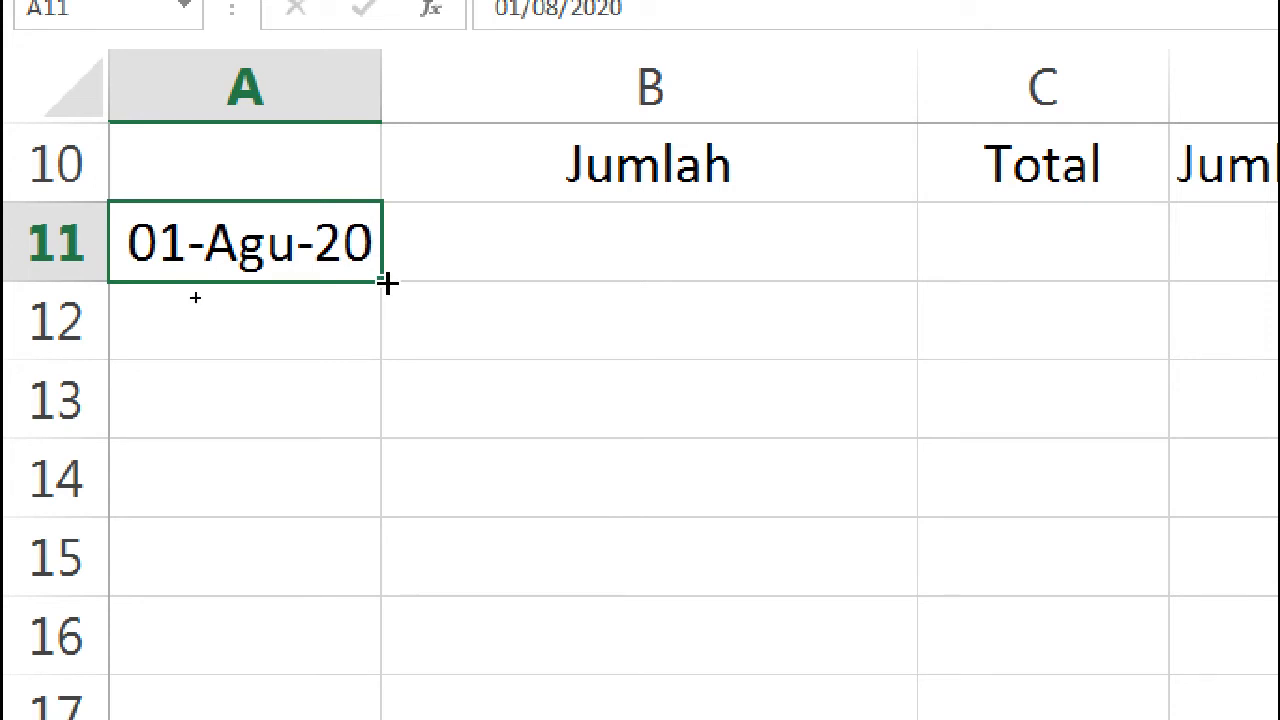
pyautogui.moveTo(387, 284); pyautogui.dragTo(382, 664)
pyautogui.moveTo(382, 574); pyautogui.dragTo(378, 624)
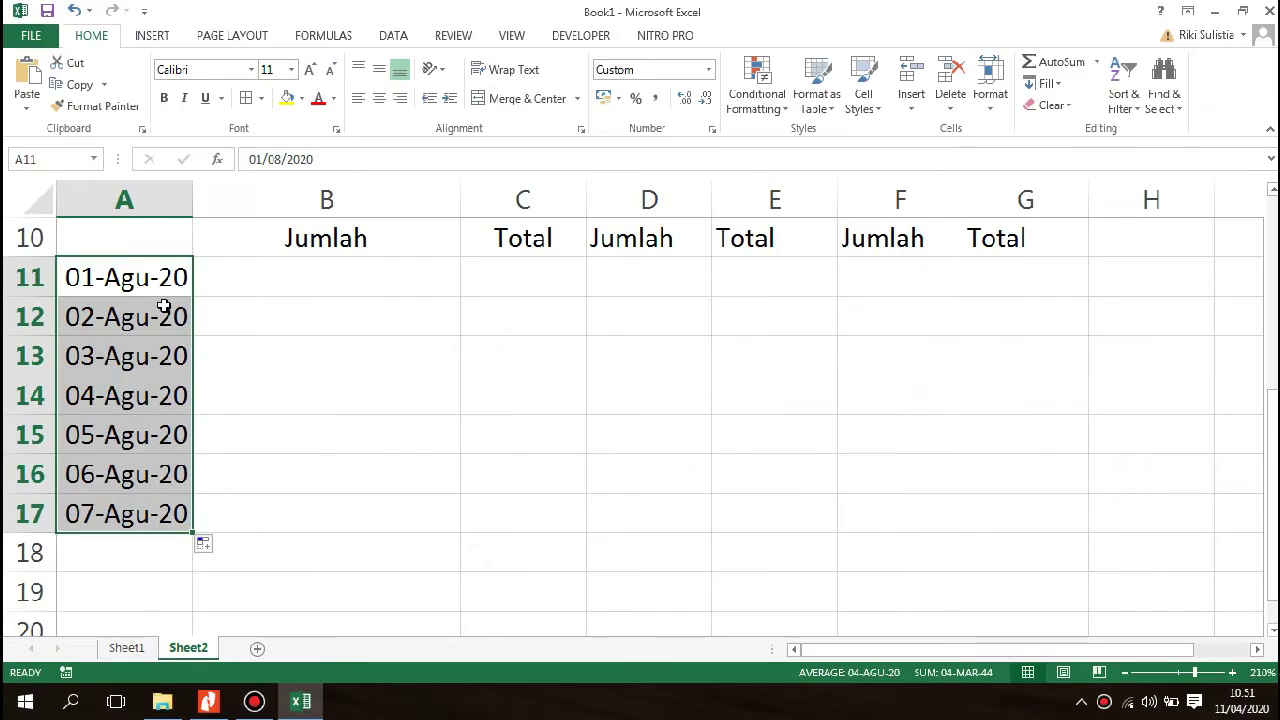
pyautogui.click(547, 197)
# Enter the Microsoft Excel quantities 15, 20, 22, 28, 32, 18 and 22 in cells B11 to B17.
pyautogui.click(266, 288)
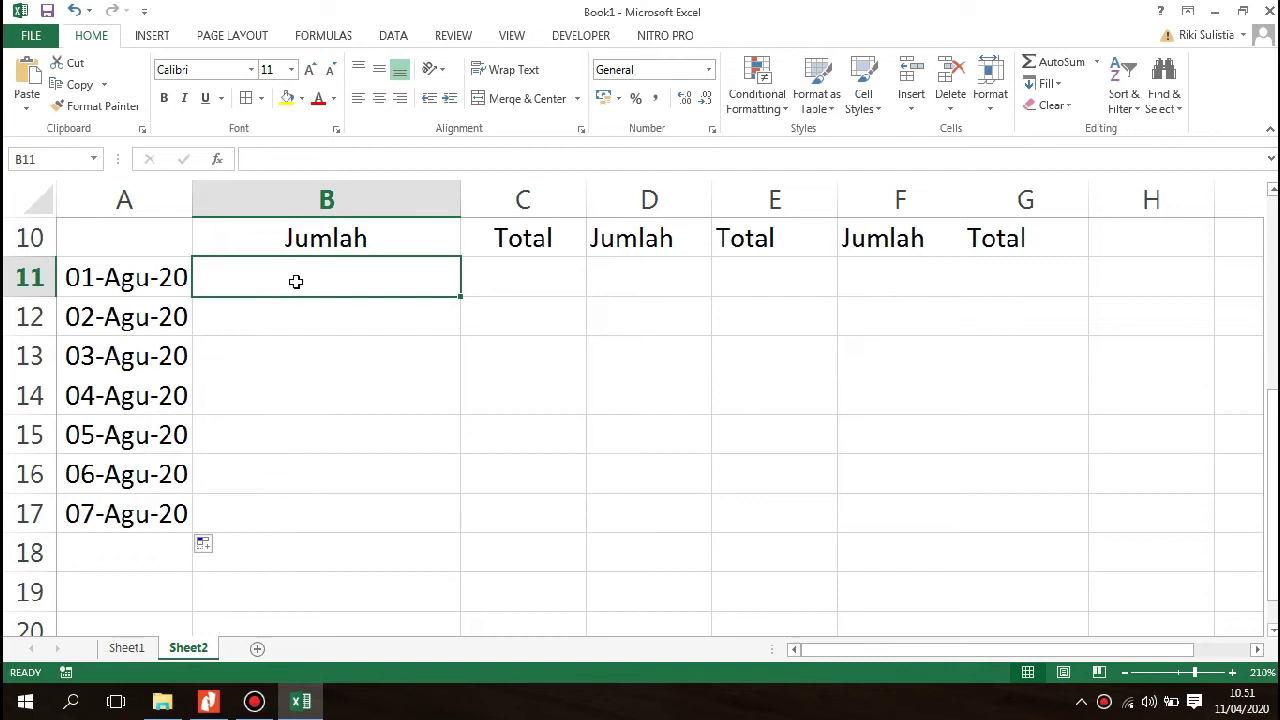
pyautogui.write('15')
pyautogui.press('Return')
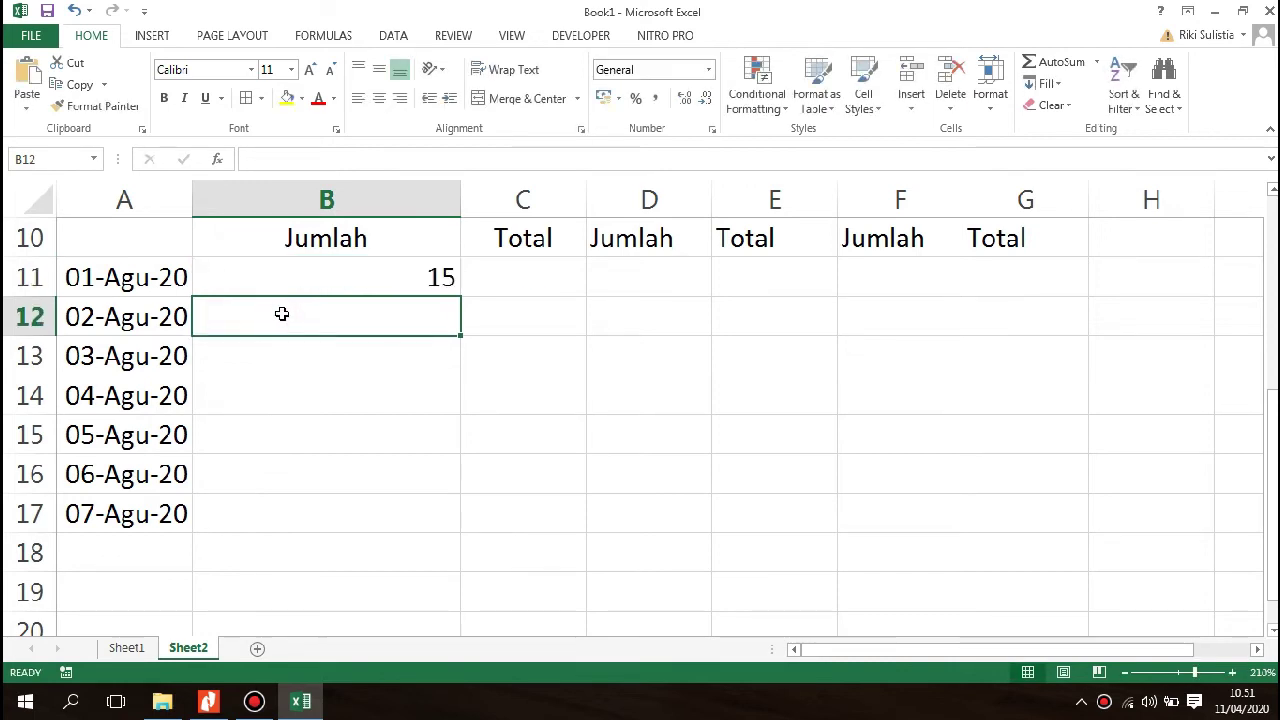
pyautogui.write('20')
pyautogui.press('Return')
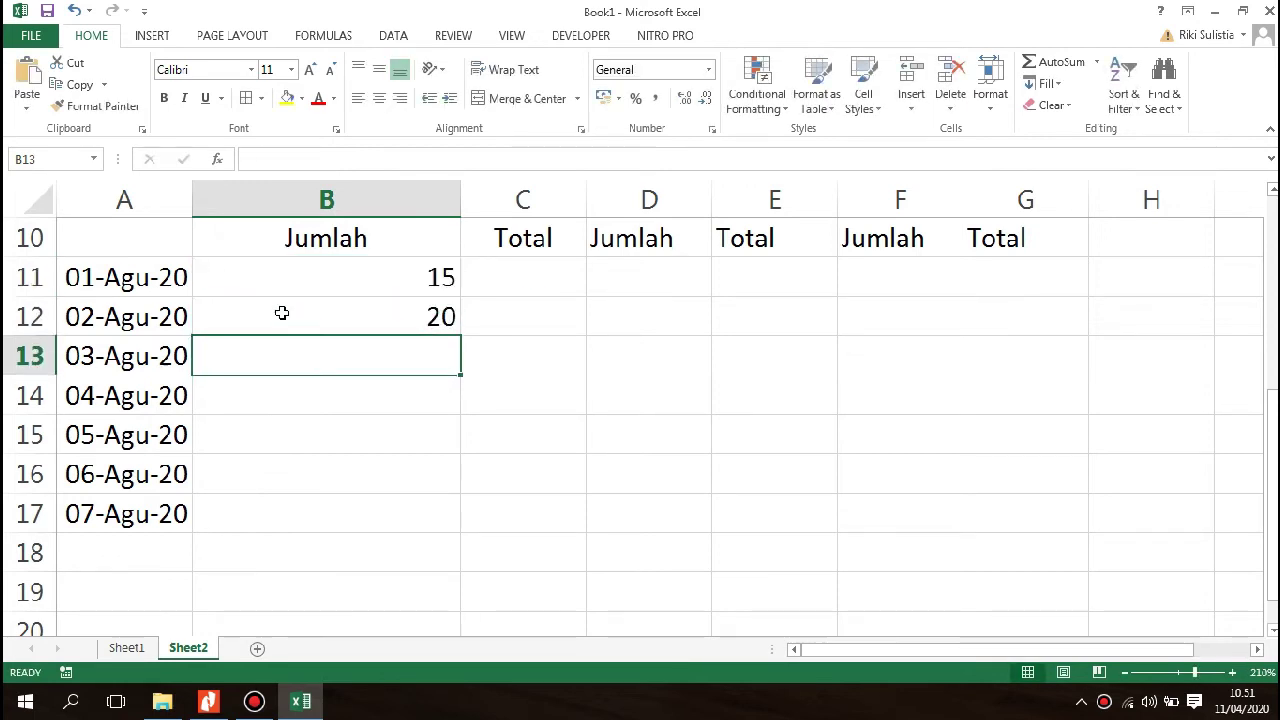
pyautogui.write('22')
pyautogui.press('Return')
pyautogui.write('28')
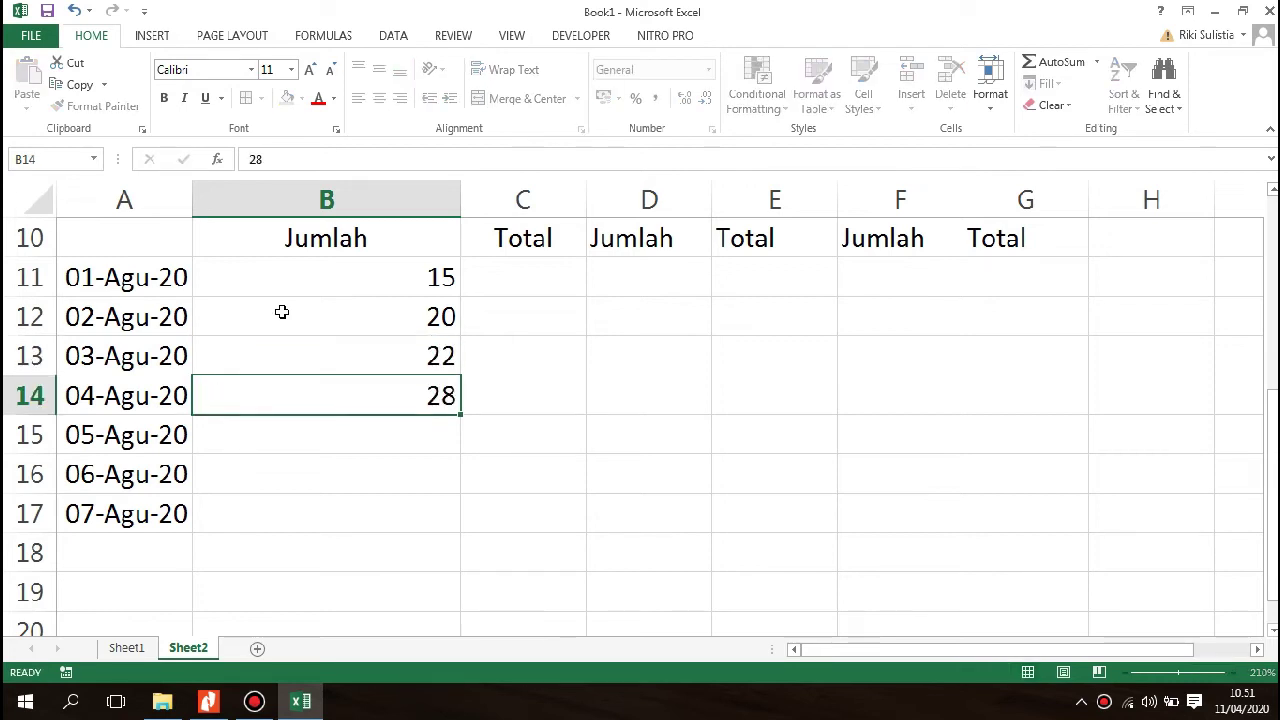
pyautogui.press('Return')
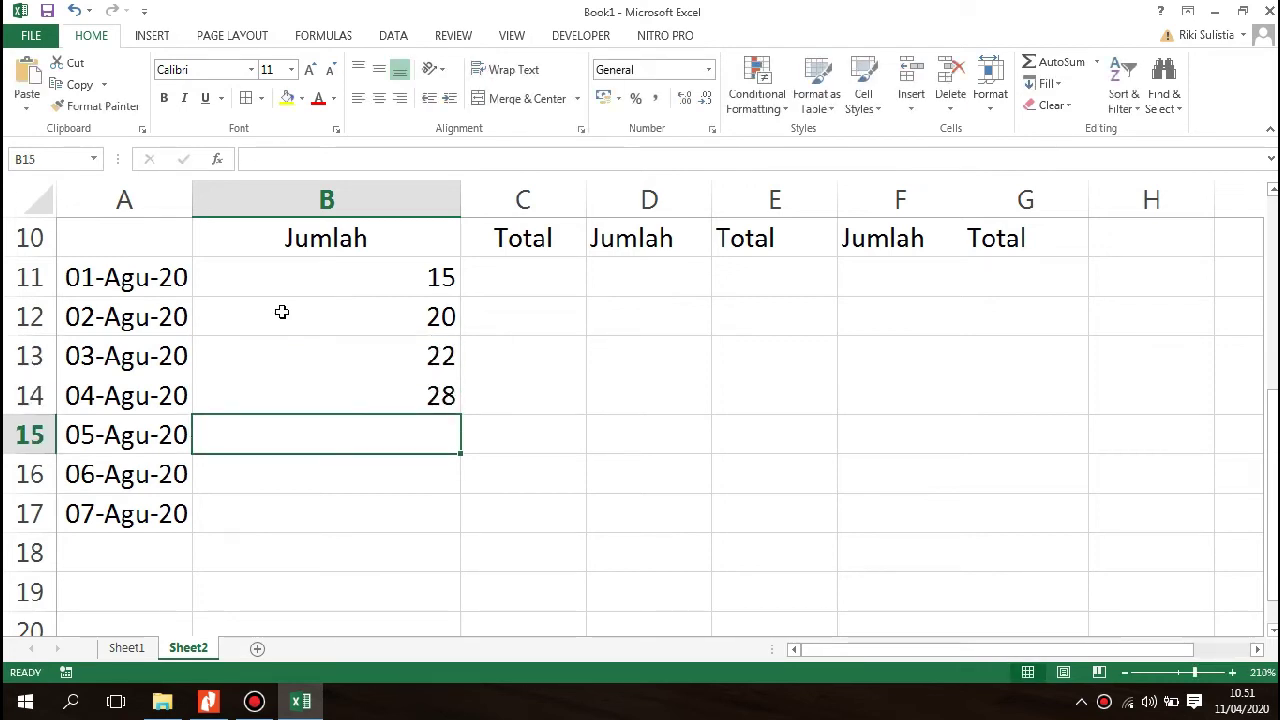
pyautogui.write('32')
pyautogui.press('Return')
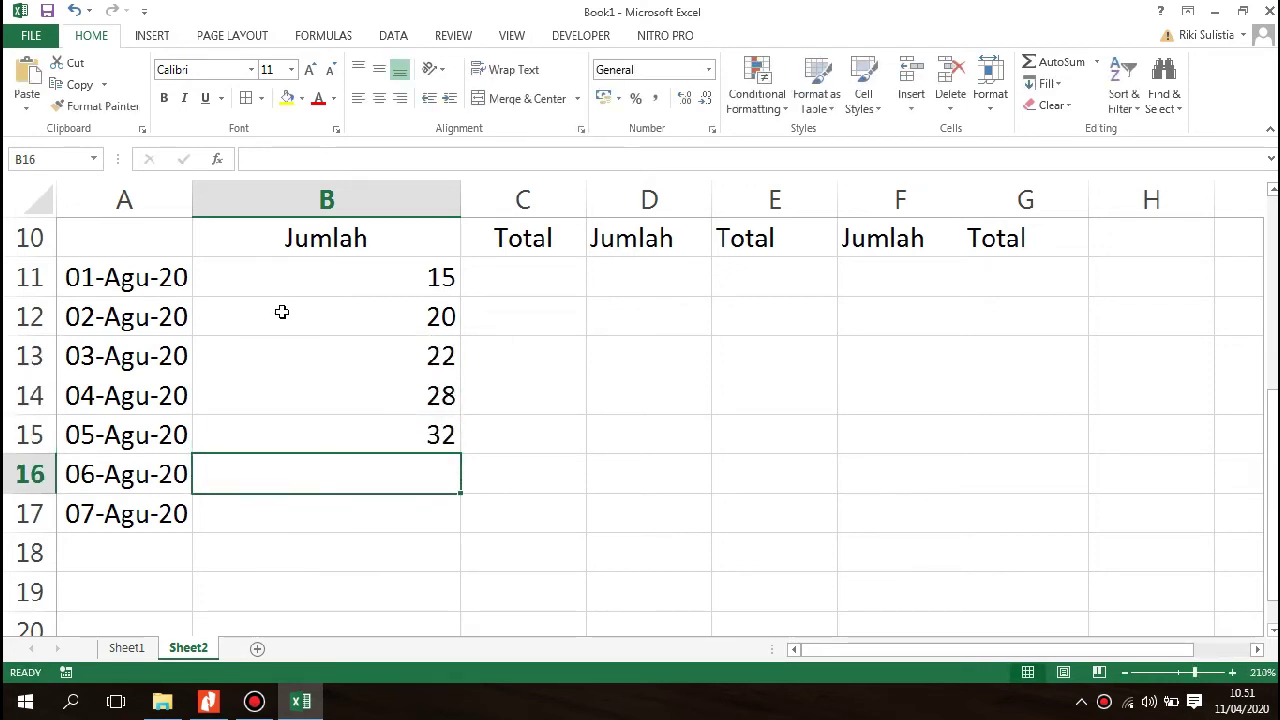
pyautogui.write('18')
pyautogui.press('Return')
pyautogui.write('22')
pyautogui.press('Return')
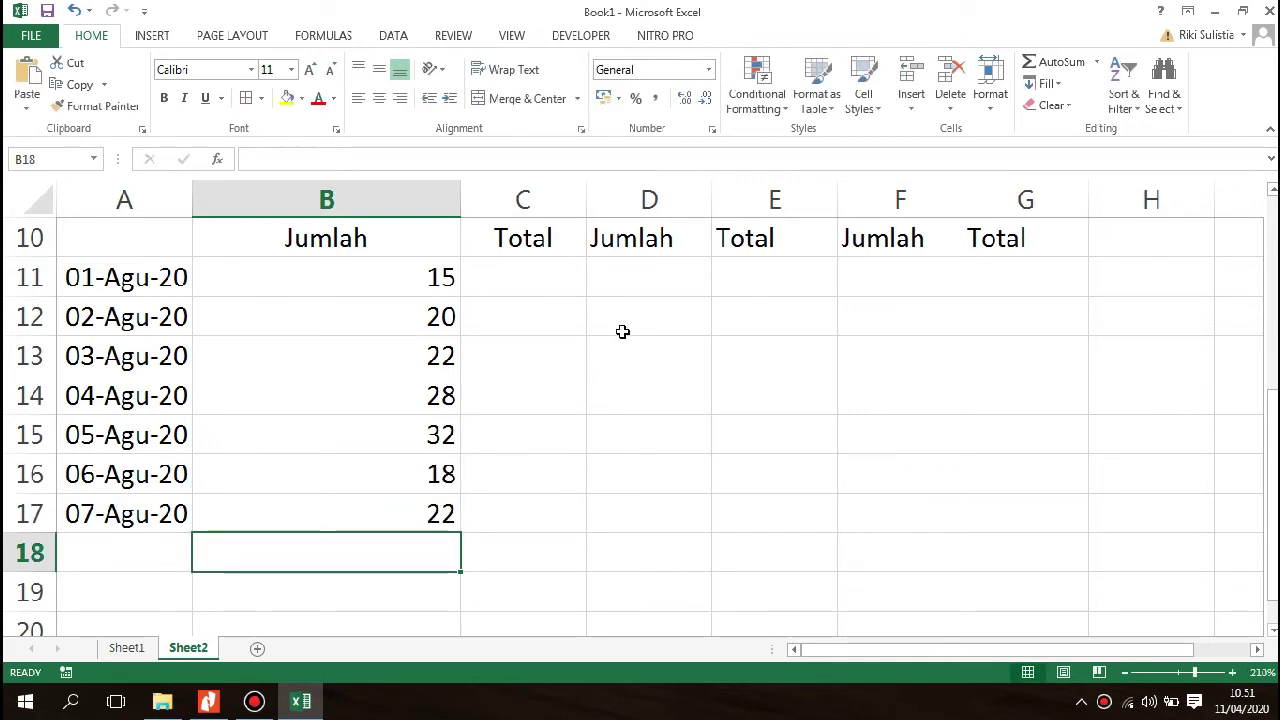
# Apply all borders to the table range A9:G17.
pyautogui.click(625, 287)
pyautogui.scroll(1, 650, 280)
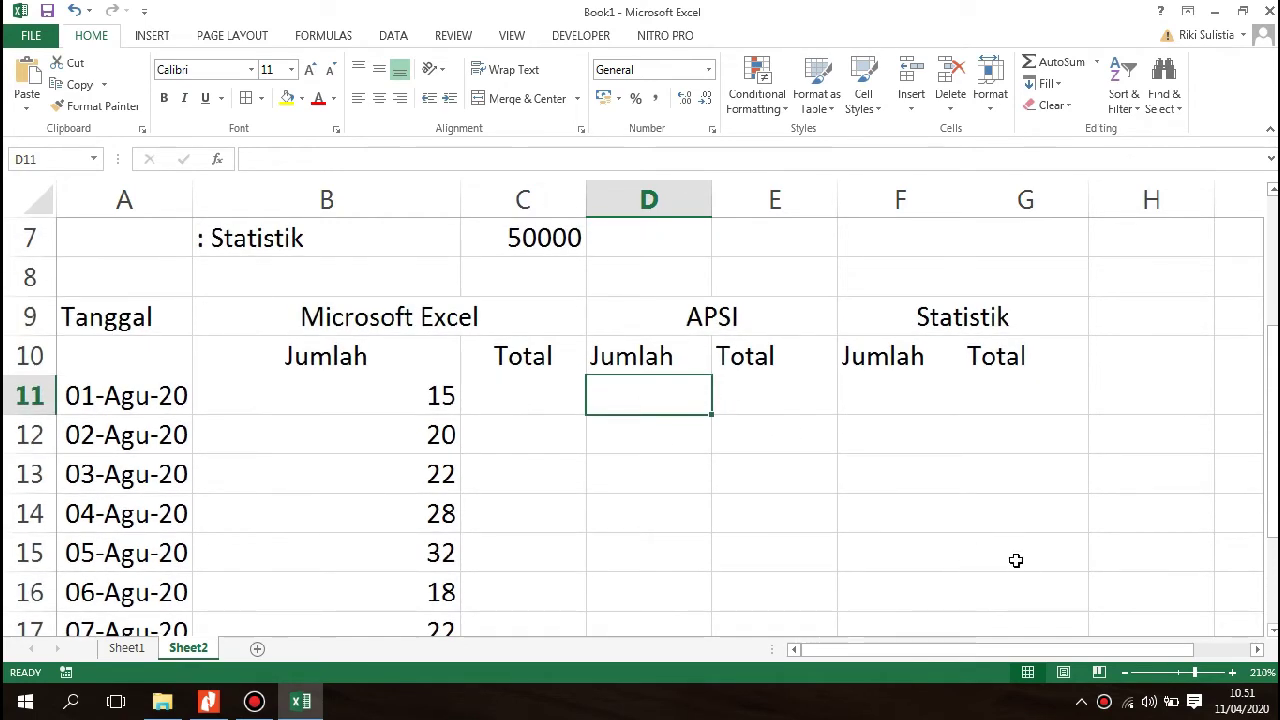
pyautogui.click(1127, 675)
pyautogui.click(1127, 675)
pyautogui.click(980, 552)
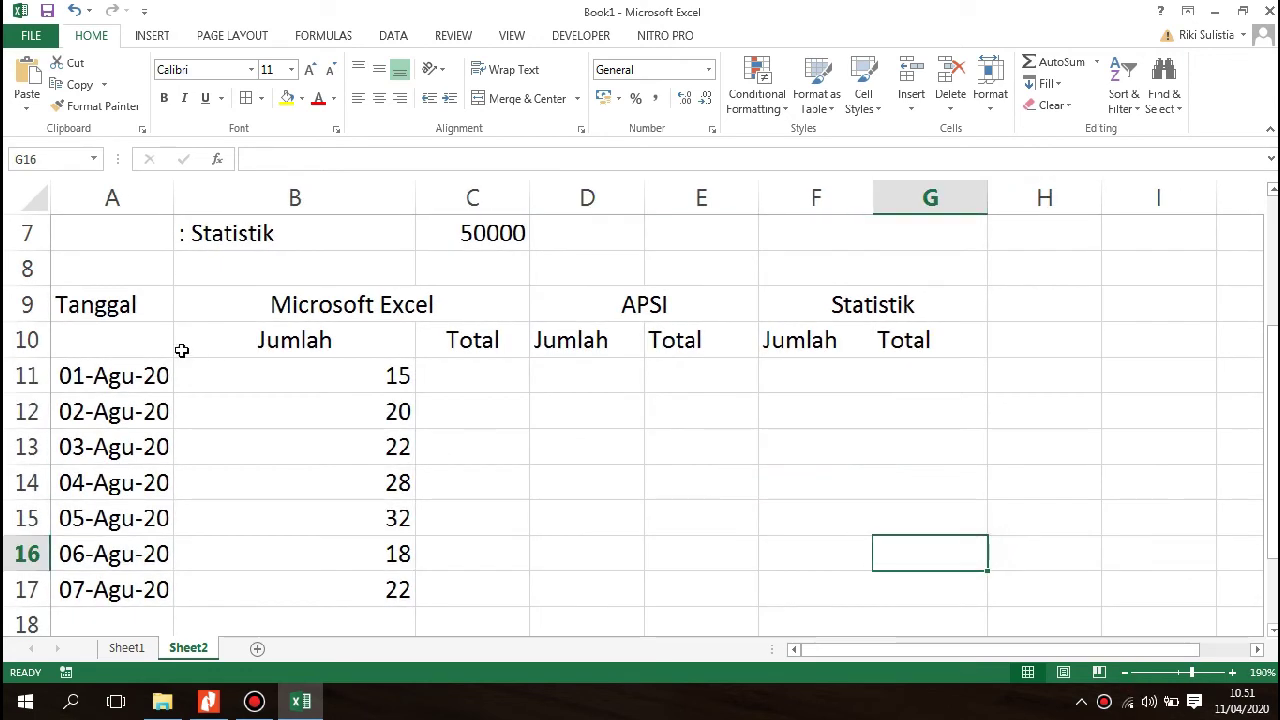
pyautogui.click(815, 600)
pyautogui.moveTo(100, 305); pyautogui.dragTo(914, 311)
pyautogui.moveTo(150, 296); pyautogui.dragTo(872, 290)
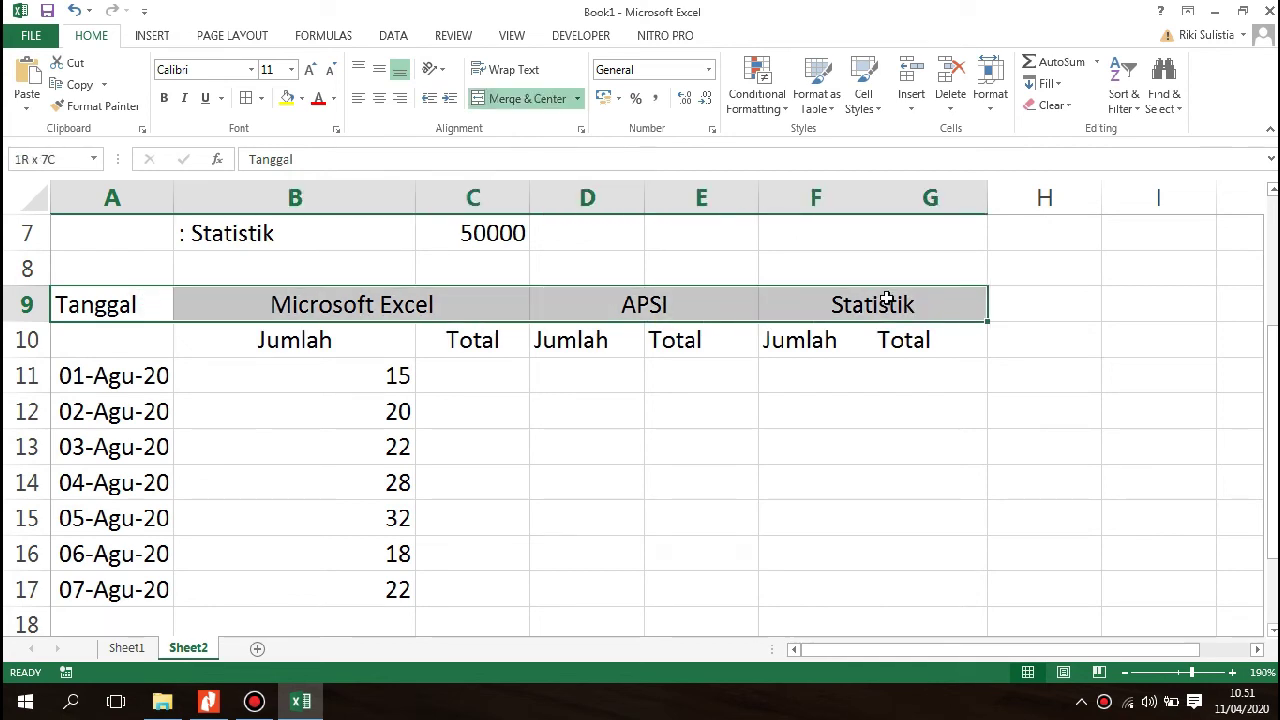
pyautogui.moveTo(929, 303); pyautogui.dragTo(901, 586)
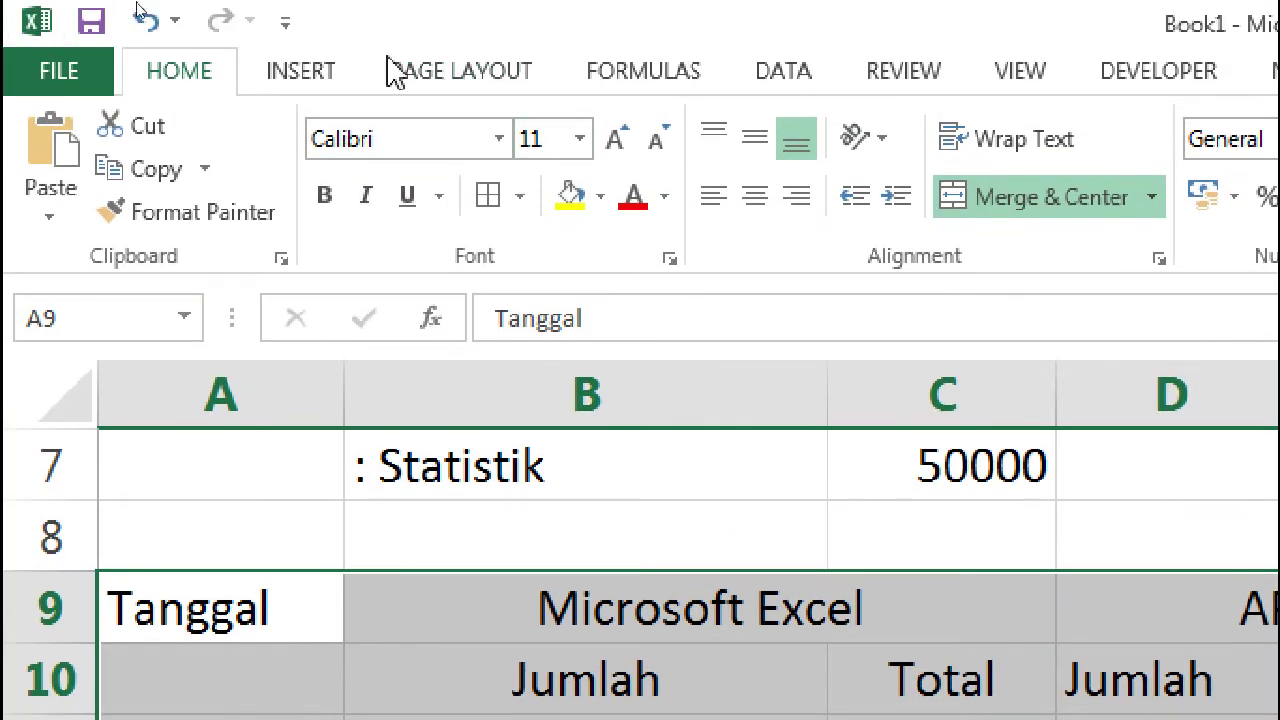
pyautogui.click(519, 196)
pyautogui.click(545, 522)
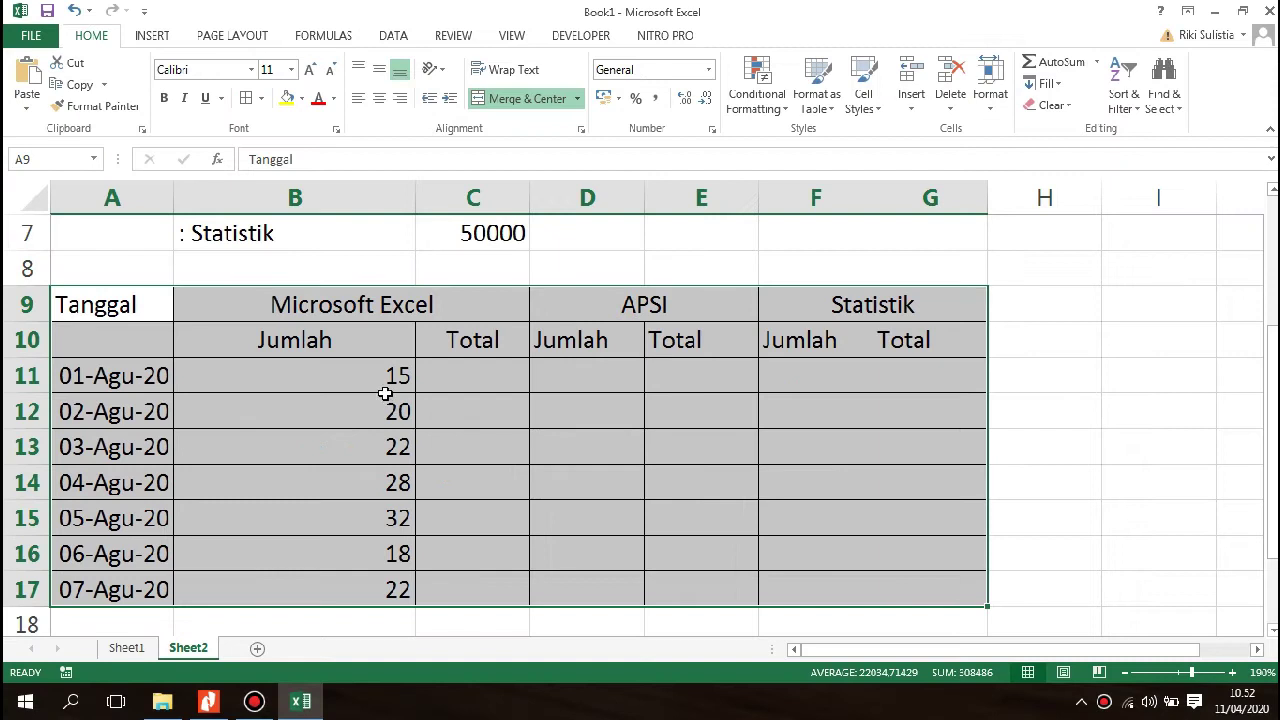
pyautogui.click(660, 450)
pyautogui.click(909, 411)
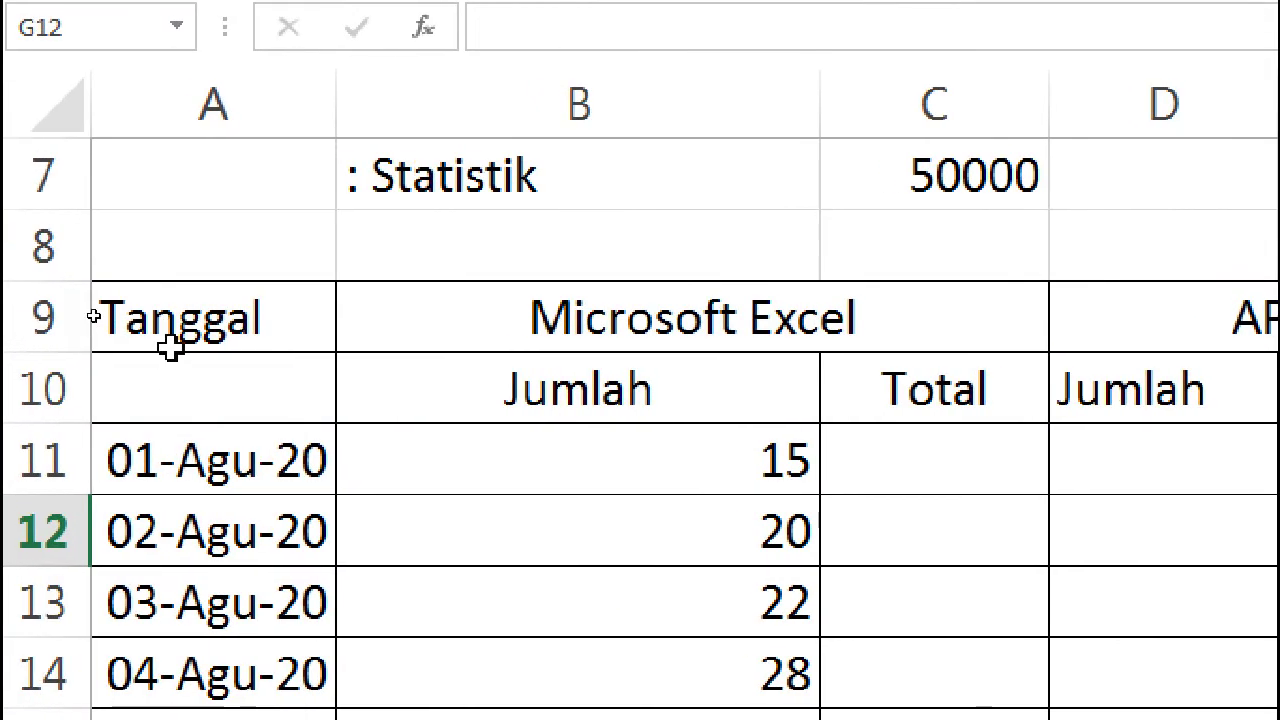
# Fill the table's header cells A9:G10 with light green from the standard colors.
pyautogui.click(108, 301)
pyautogui.moveTo(207, 312); pyautogui.dragTo(1279, 393)
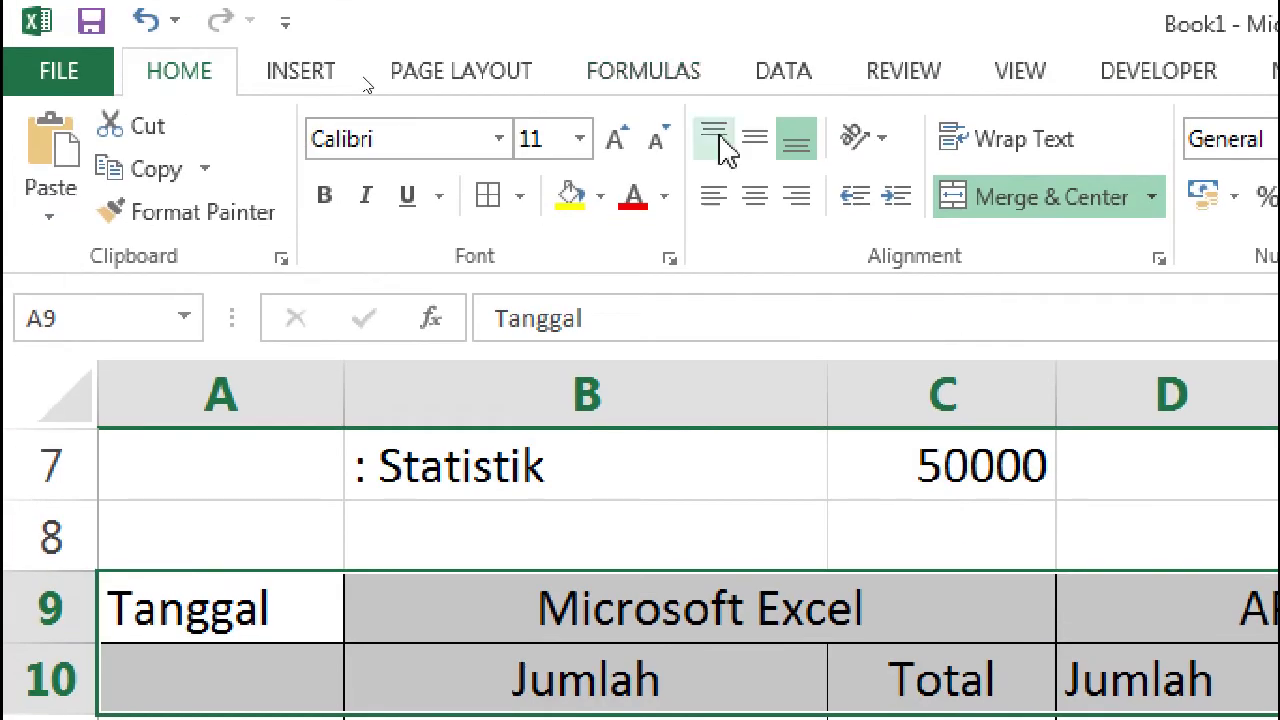
pyautogui.click(582, 200)
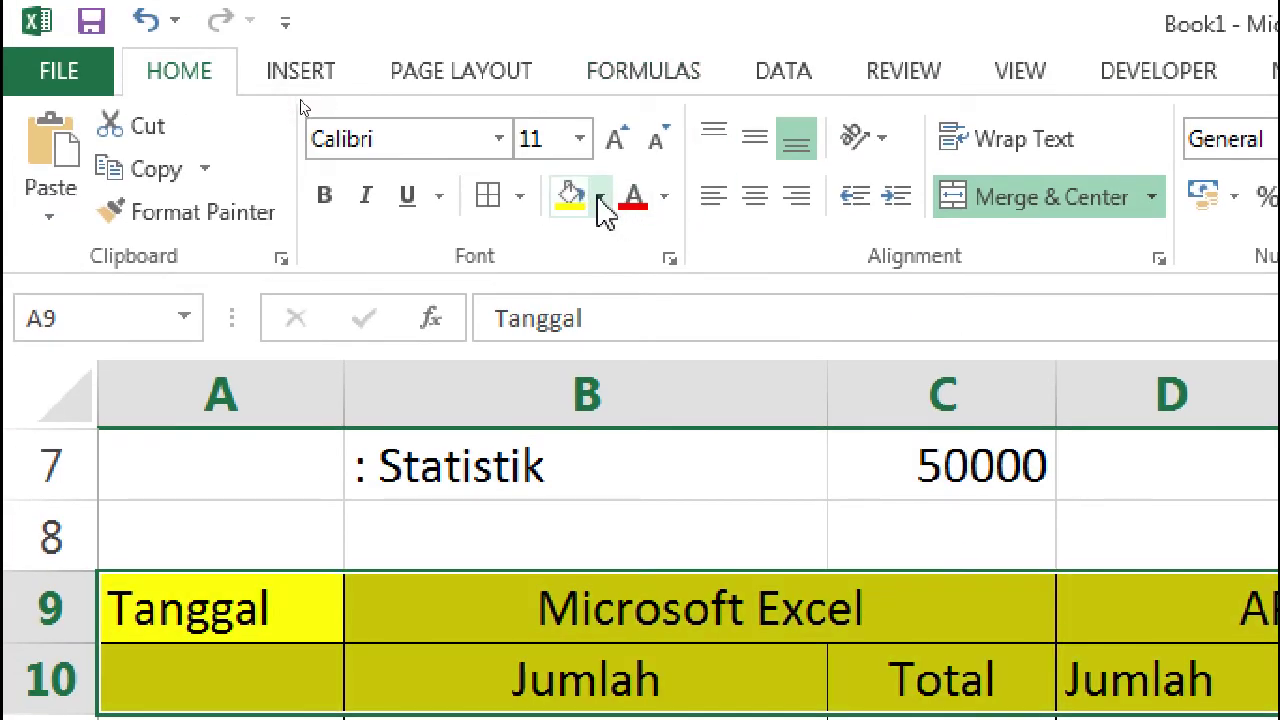
pyautogui.click(600, 198)
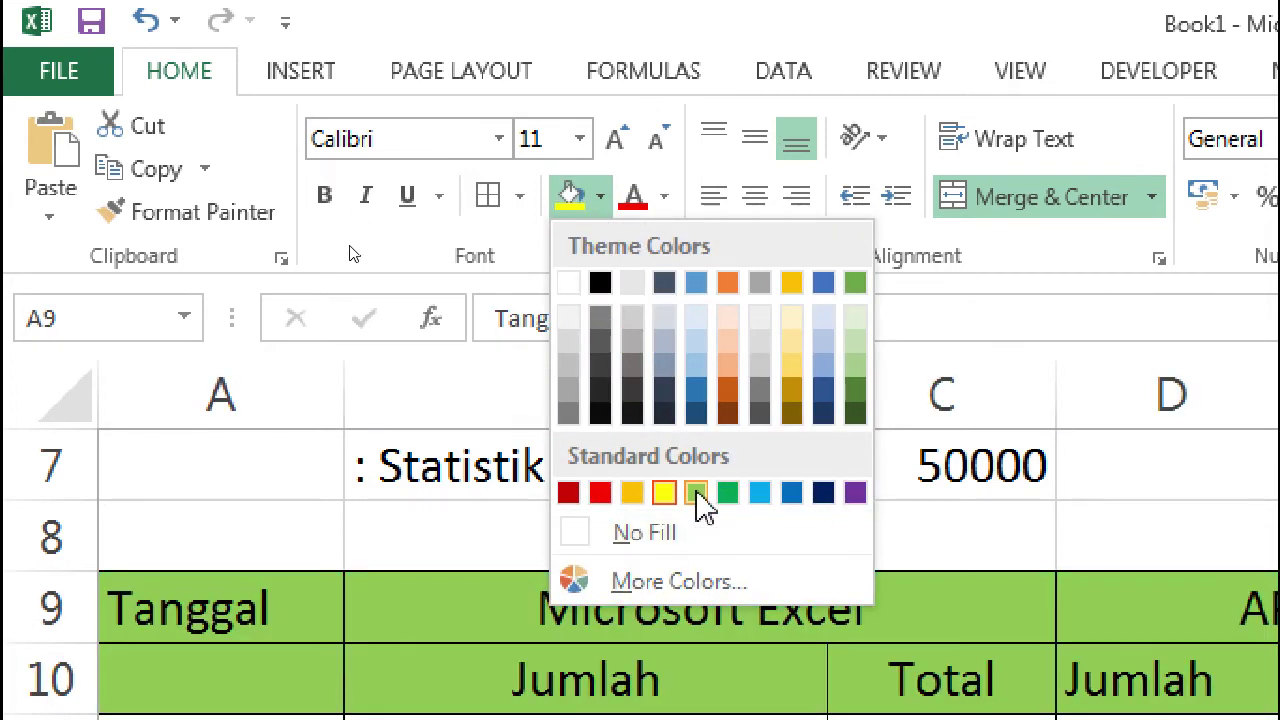
pyautogui.click(698, 490)
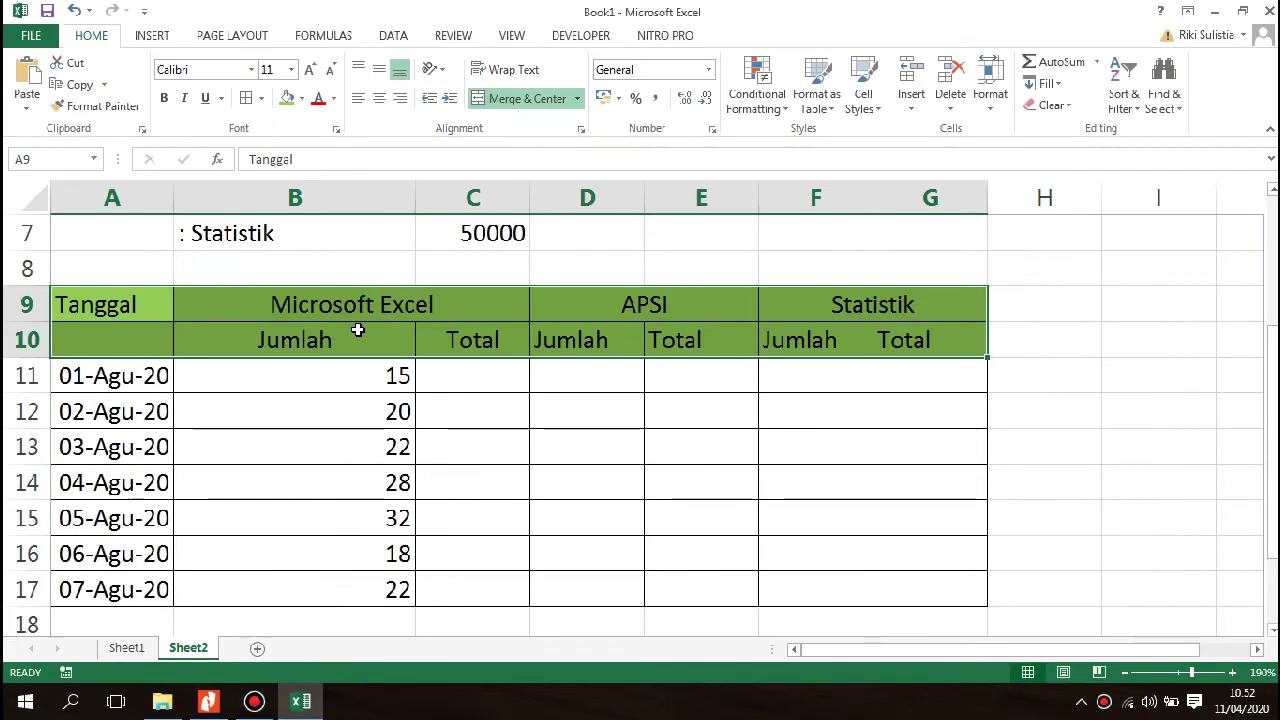
# Merge and center cells A9:A10 and middle-align the Tanggal heading vertically.
pyautogui.click(418, 372)
pyautogui.click(490, 408)
pyautogui.moveTo(150, 309); pyautogui.dragTo(133, 347)
pyautogui.click(614, 204)
pyautogui.click(380, 296)
pyautogui.click(169, 351)
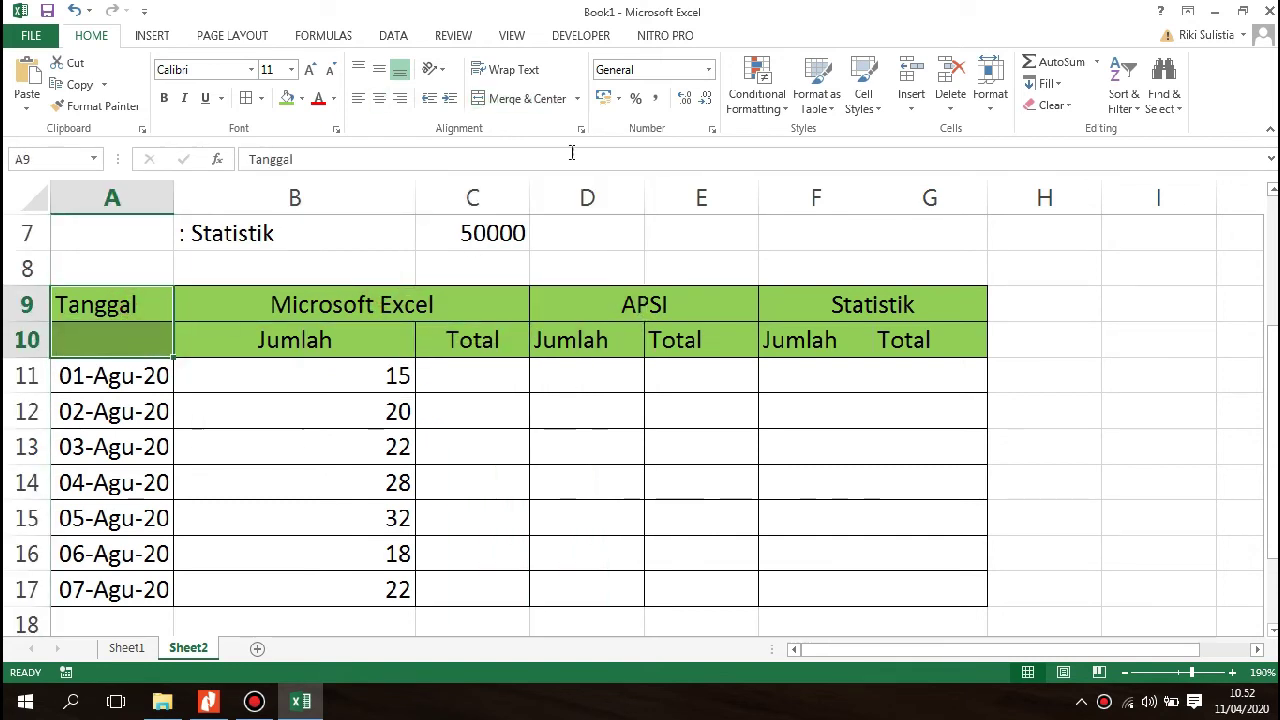
pyautogui.click(510, 100)
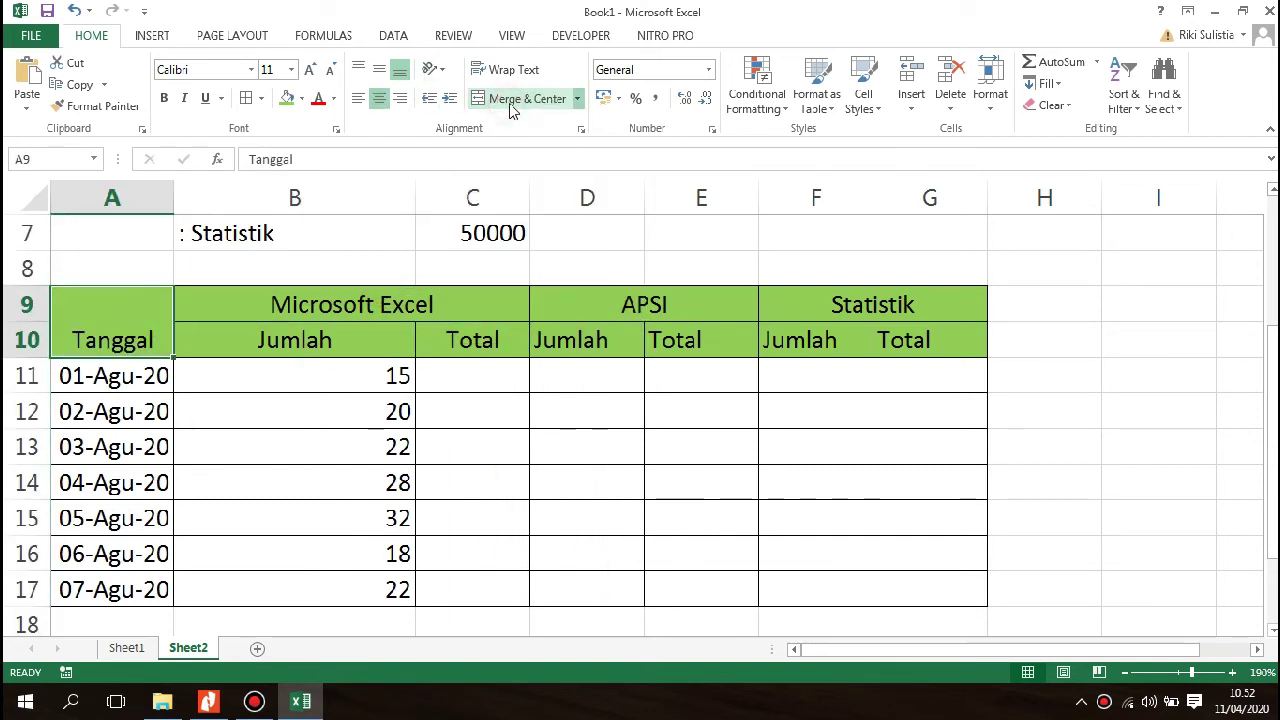
pyautogui.click(380, 72)
pyautogui.click(485, 437)
# Middle-align the Jumlah and Total subheadings in B10:C10 and widen column B slightly.
pyautogui.click(412, 350)
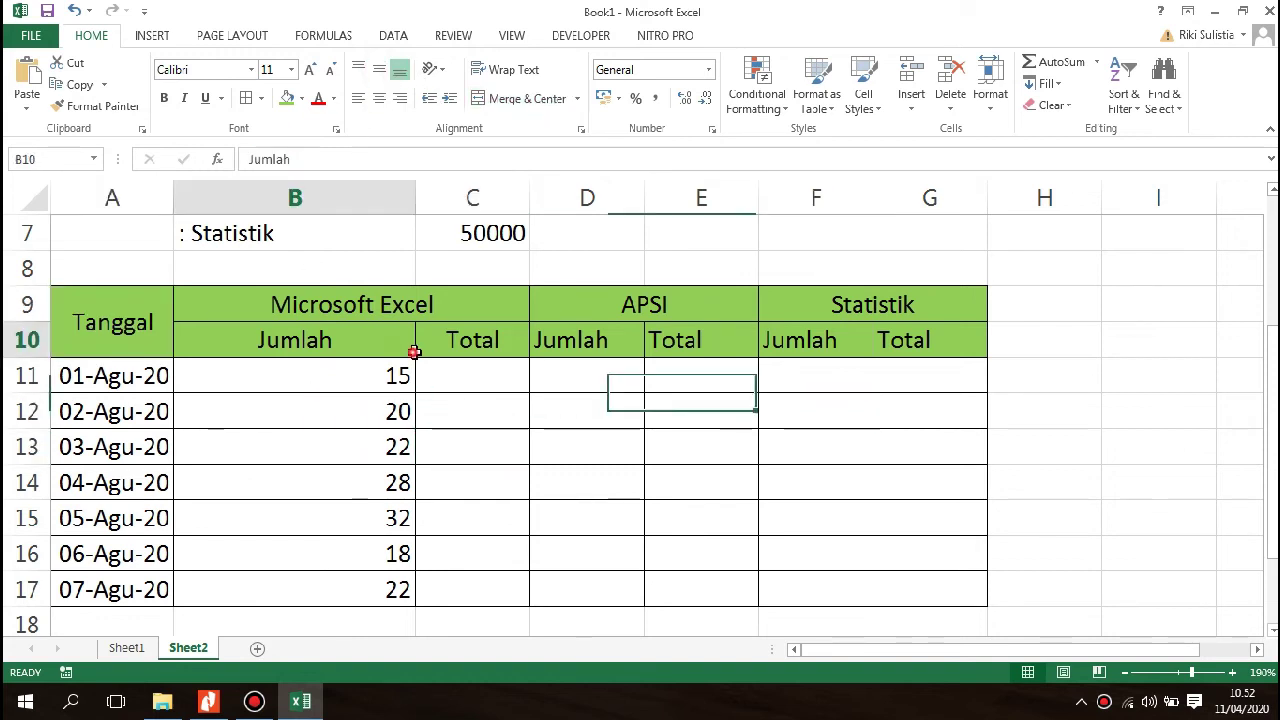
pyautogui.moveTo(414, 352); pyautogui.dragTo(498, 348)
pyautogui.click(380, 73)
pyautogui.click(656, 347)
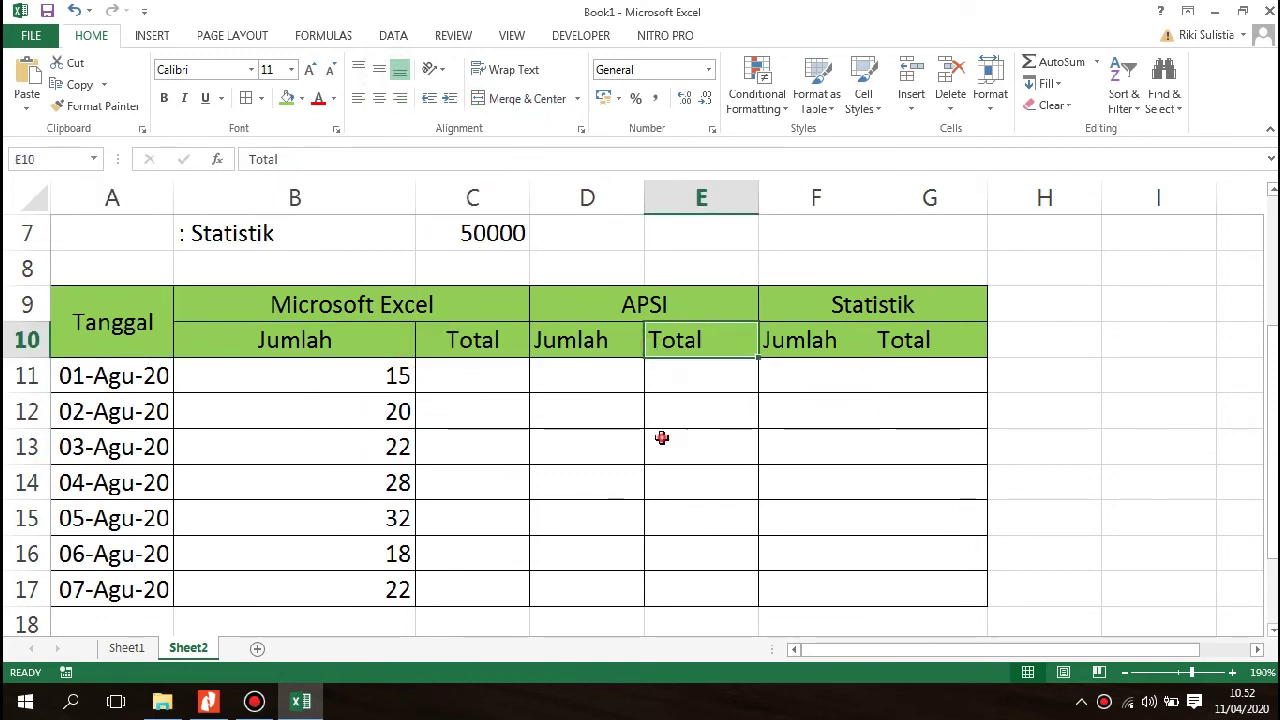
pyautogui.click(400, 384)
pyautogui.moveTo(415, 197)
pyautogui.mouseDown()
pyautogui.moveTo(397, 196)
pyautogui.moveTo(424, 197)
pyautogui.mouseUp()
pyautogui.scroll(2, 394, 289)
pyautogui.scroll(-2, 423, 271)
pyautogui.scroll(1, 449, 289)
pyautogui.scroll(-2, 490, 320)
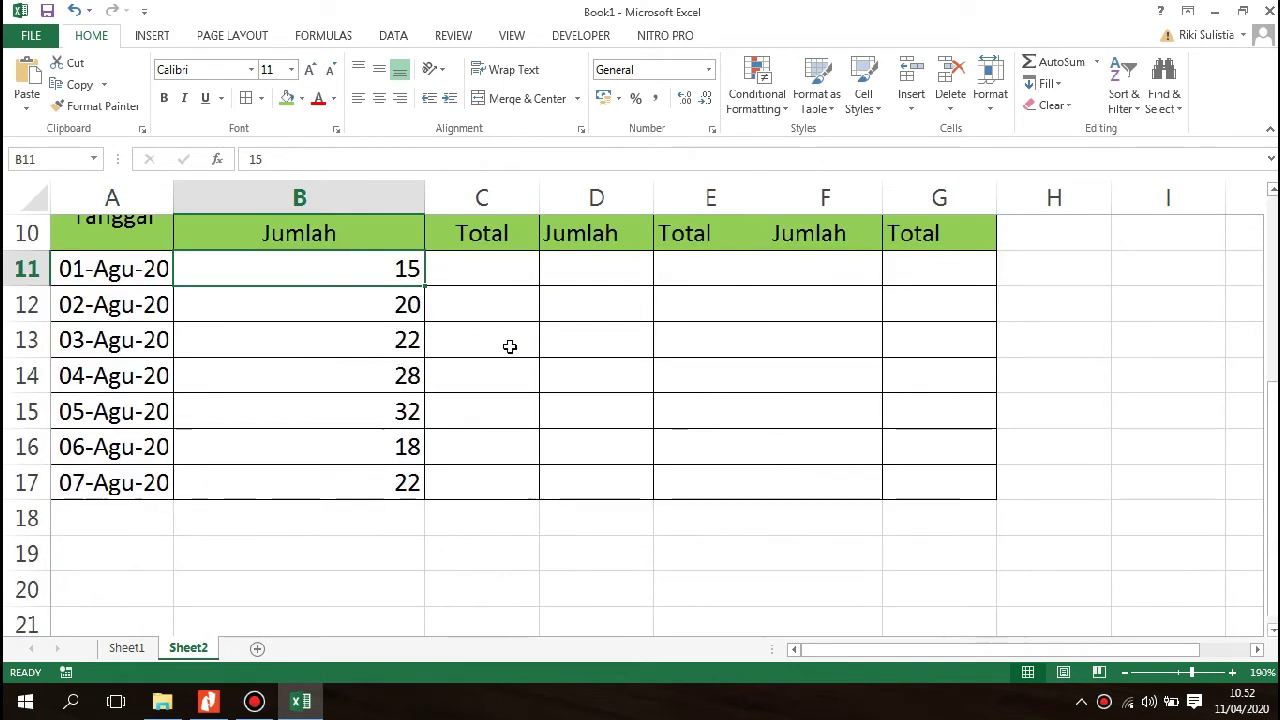
# Enter the row labels Total, Rata-Rata, Maximum and Minimum in cells A18 to A21.
pyautogui.click(589, 271)
pyautogui.scroll(2, 600, 306)
pyautogui.scroll(-2, 583, 360)
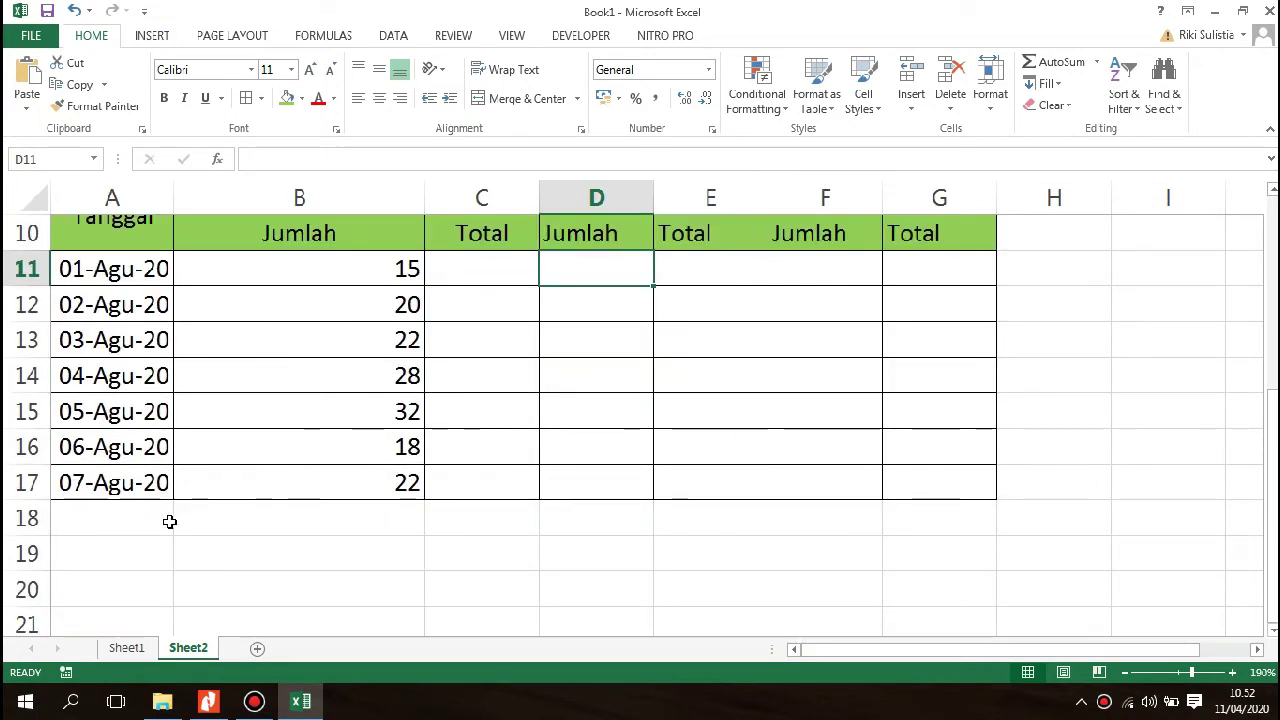
pyautogui.click(129, 517)
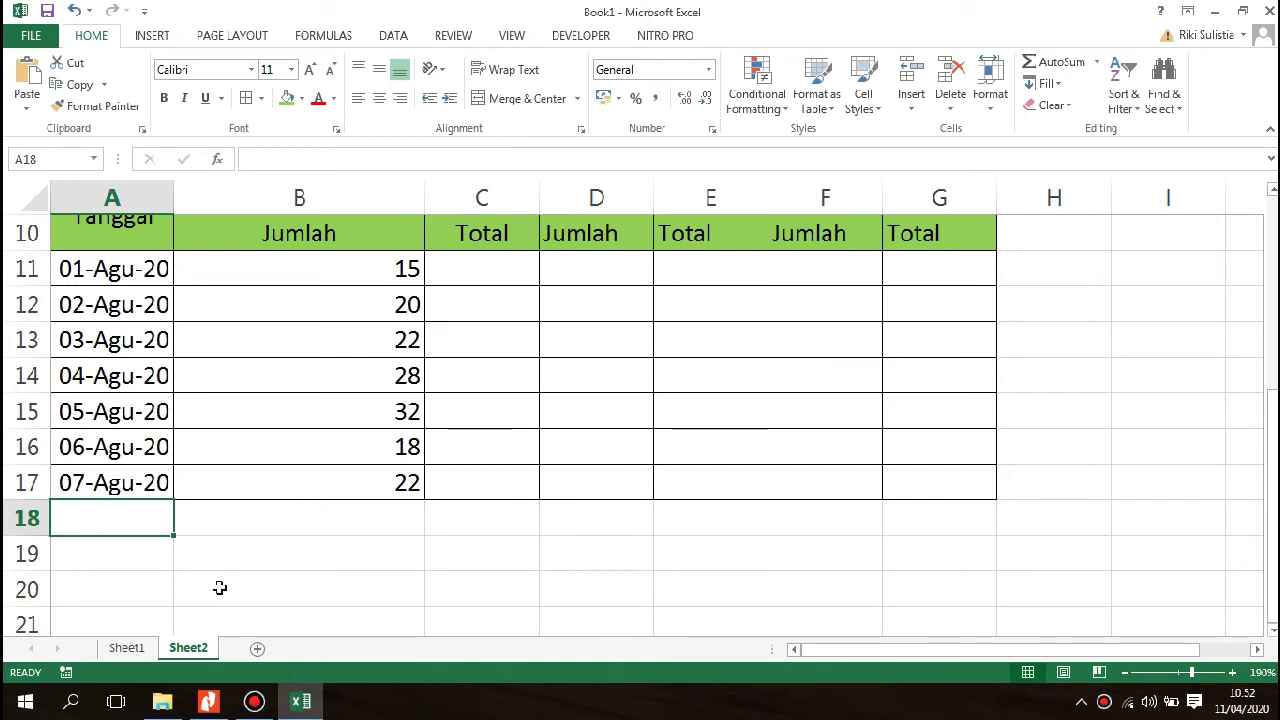
pyautogui.write('Total')
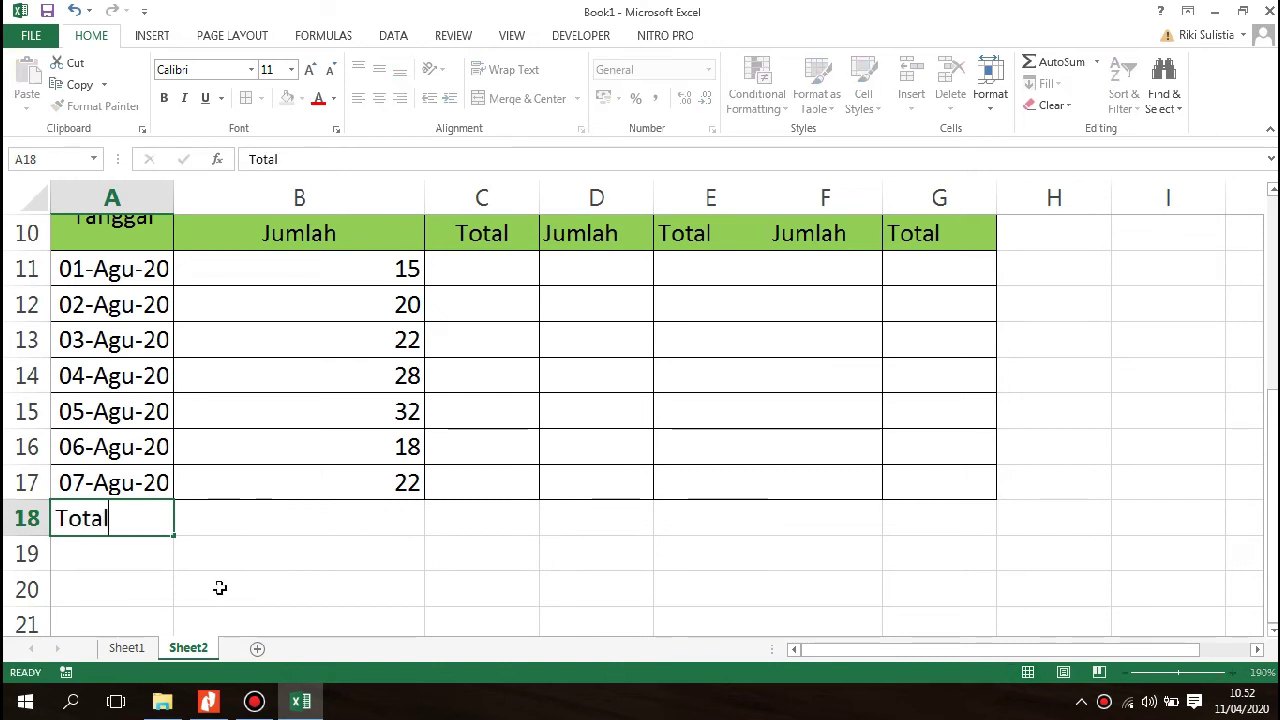
pyautogui.press('Return')
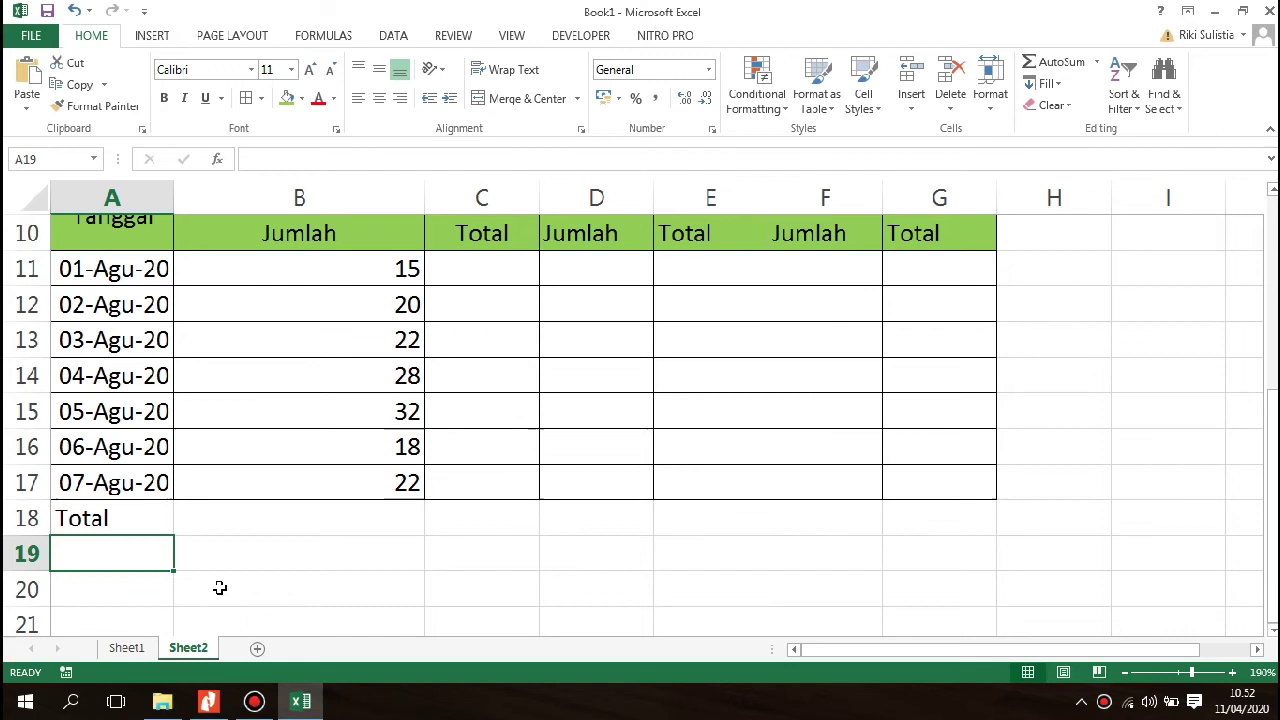
pyautogui.write('Rata-')
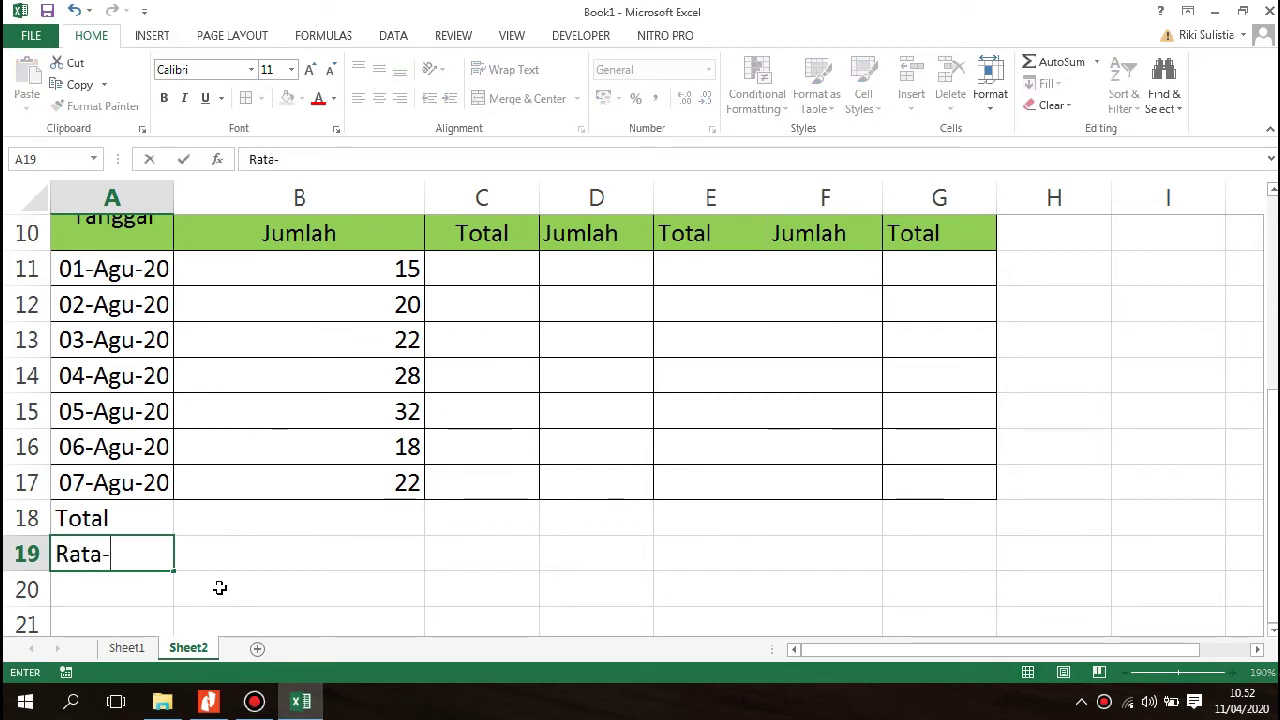
pyautogui.write('-Rata')
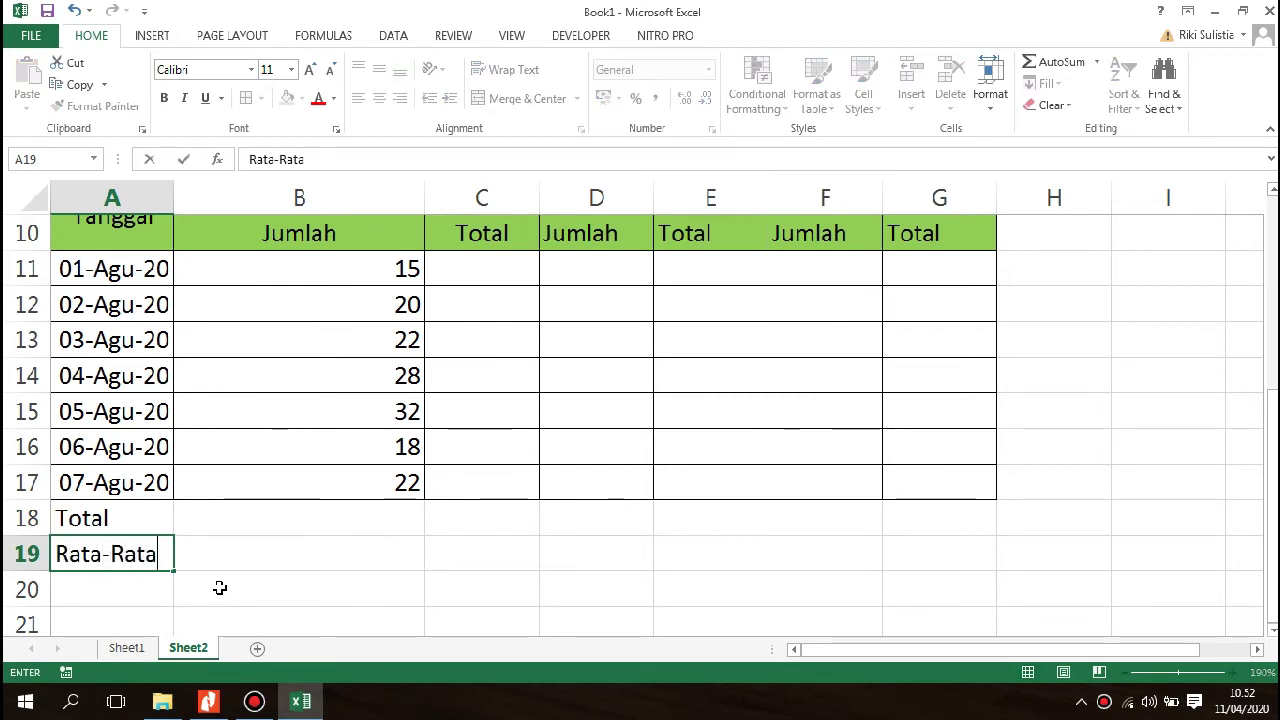
pyautogui.press('Return')
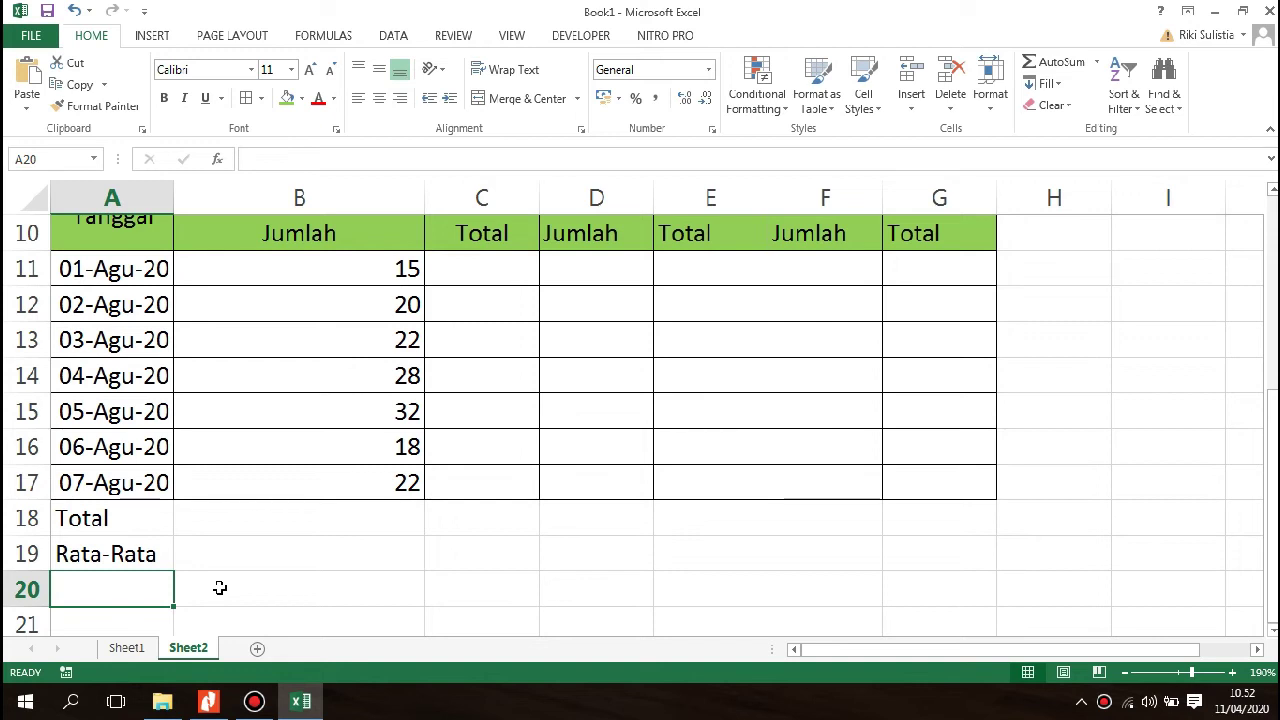
pyautogui.write('Maximum')
pyautogui.press('Return')
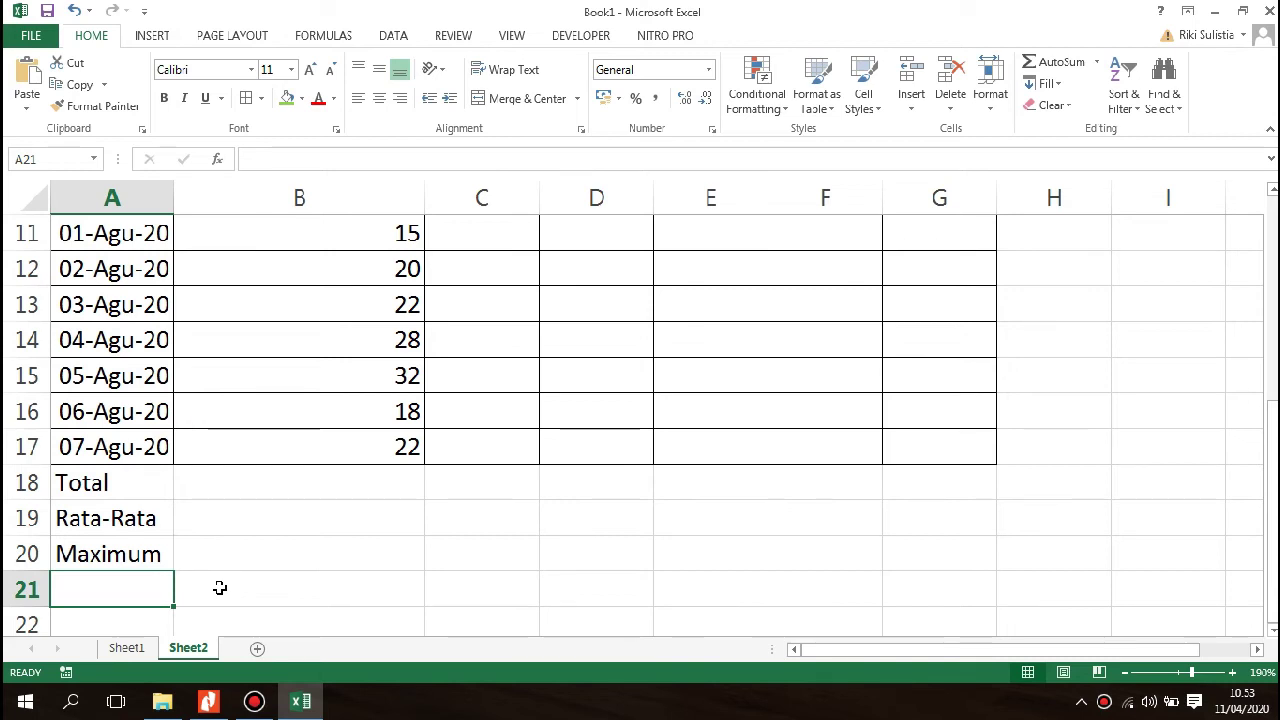
pyautogui.write('Min')
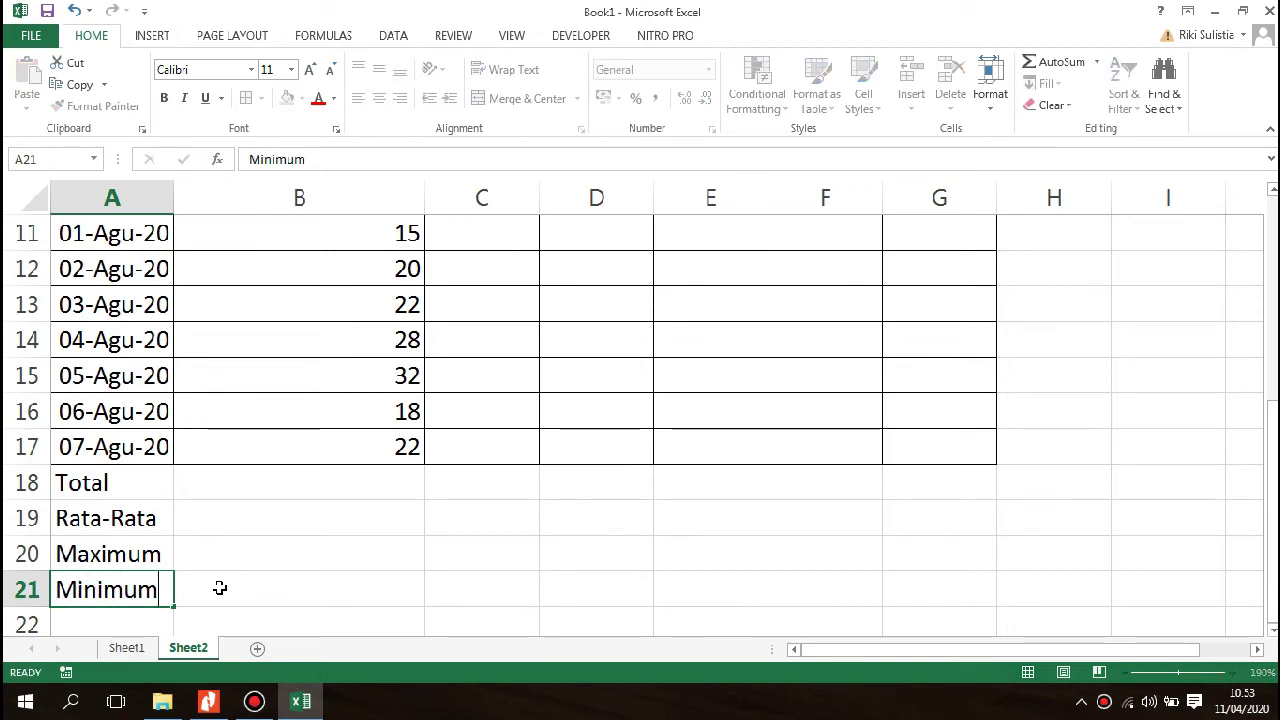
pyautogui.write('imum')
pyautogui.press('Return')
# Apply all borders to the summary rows A18:G21.
pyautogui.moveTo(133, 460)
pyautogui.mouseDown()
pyautogui.moveTo(397, 589)
pyautogui.moveTo(854, 531)
pyautogui.moveTo(946, 534)
pyautogui.moveTo(882, 483)
pyautogui.mouseUp()
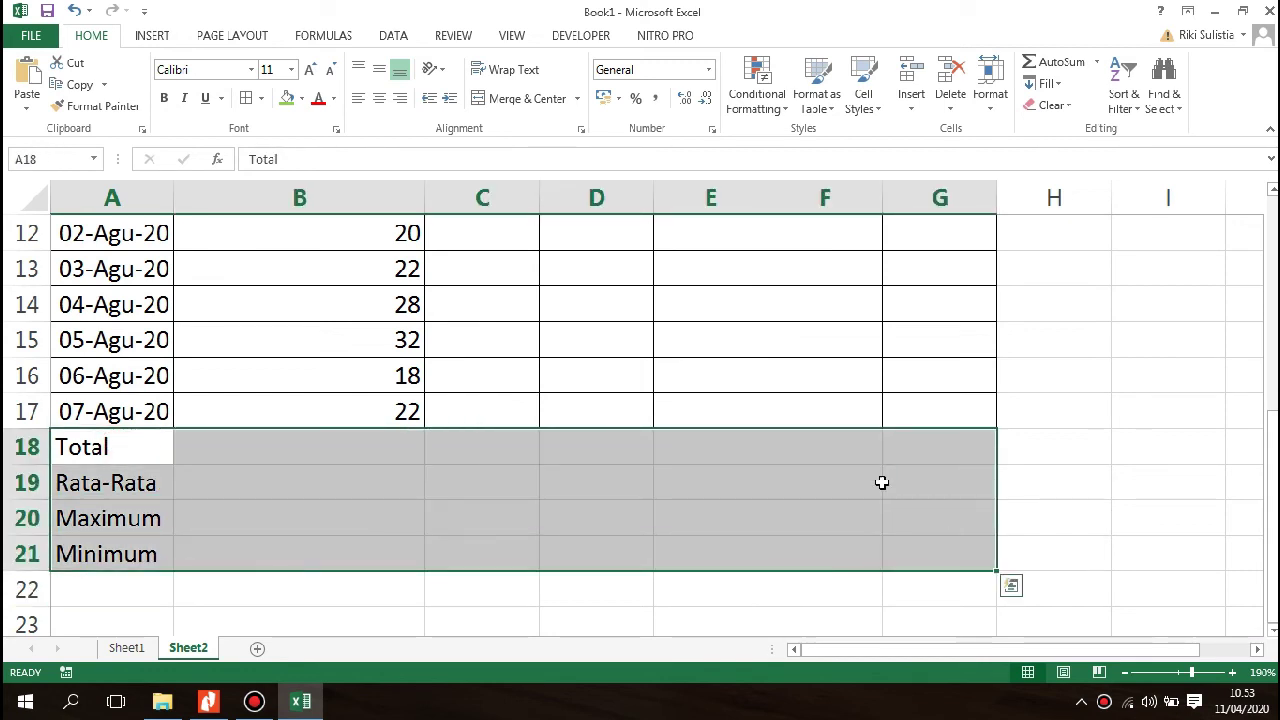
pyautogui.click(261, 98)
pyautogui.click(300, 238)
pyautogui.click(420, 483)
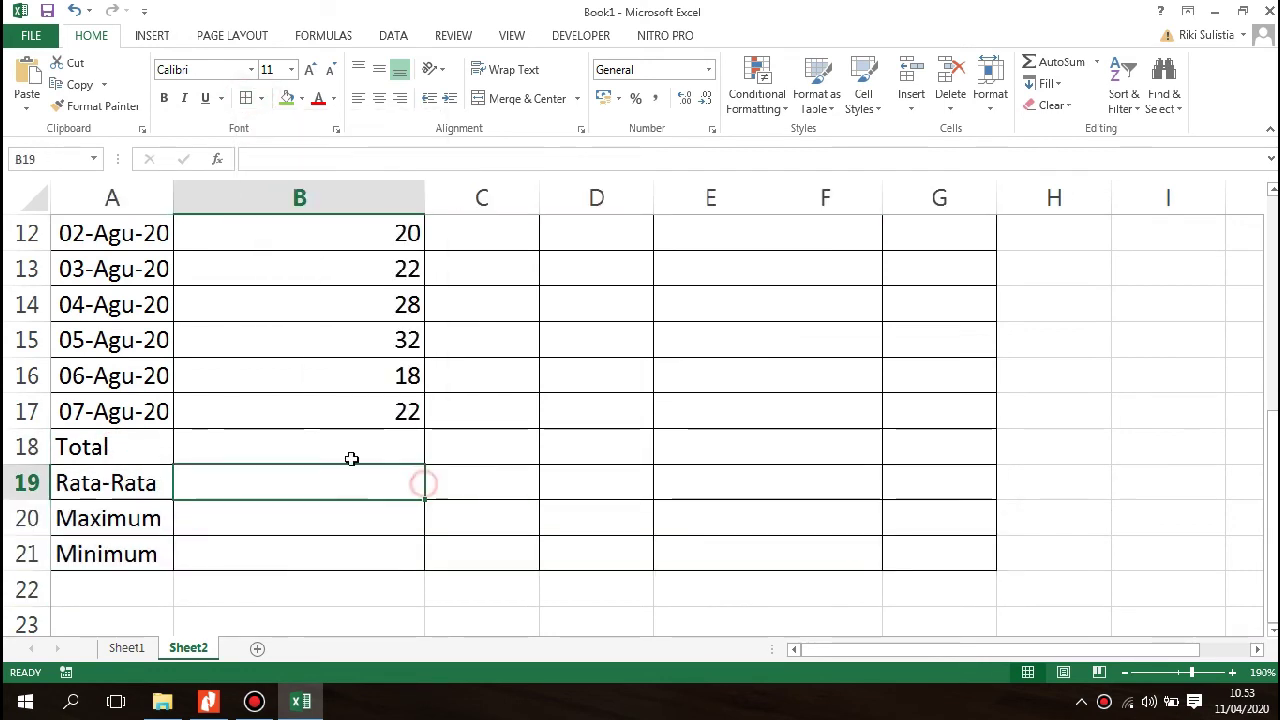
# Fill the summary rows A18:G21 and the Microsoft Excel Total cells C11:C17 with light green.
pyautogui.moveTo(103, 449); pyautogui.dragTo(903, 546)
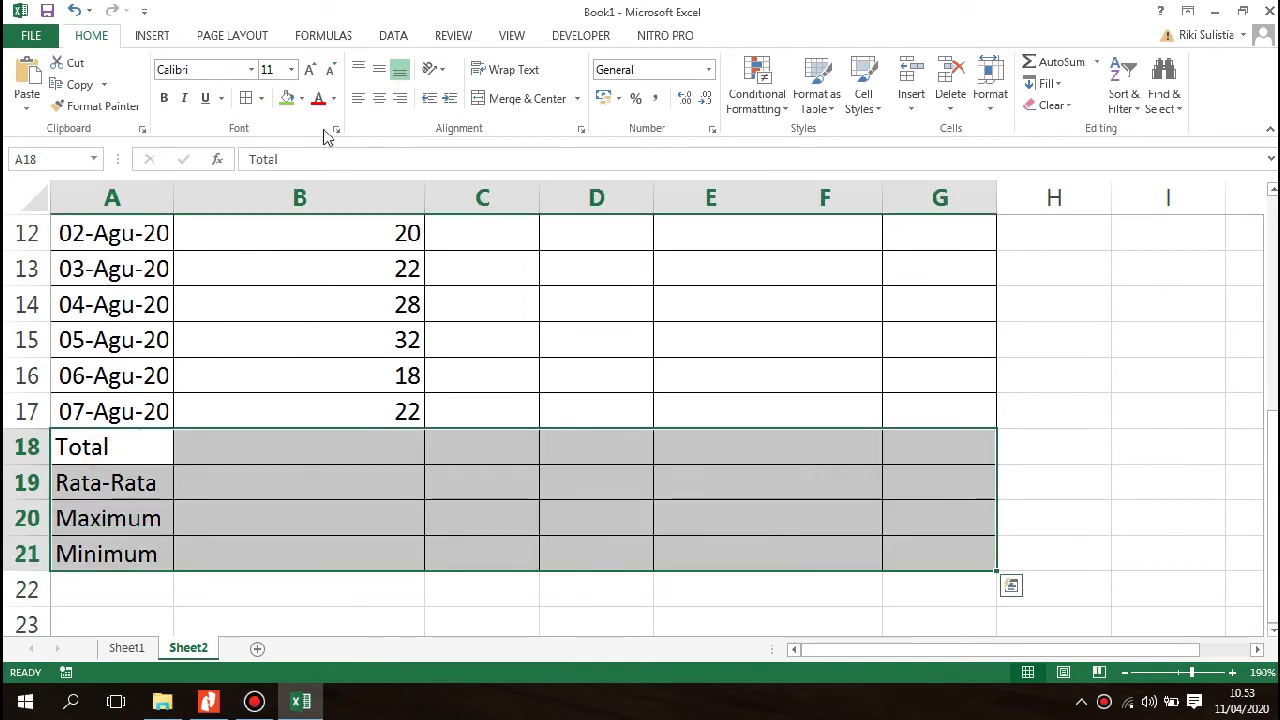
pyautogui.click(287, 98)
pyautogui.scroll(2, 337, 294)
pyautogui.moveTo(505, 405); pyautogui.dragTo(490, 485)
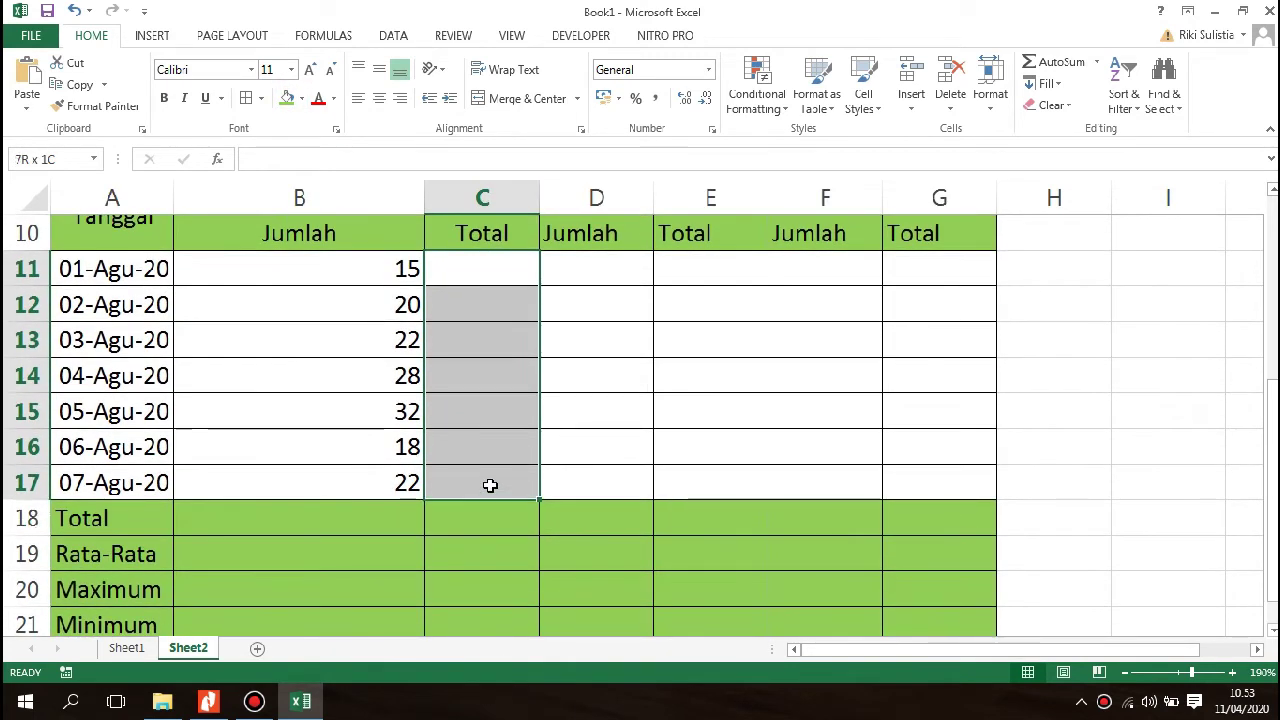
pyautogui.click(287, 98)
pyautogui.click(583, 274)
# Change the fill of the table's header cells A9:G10 to orange from the standard colors.
pyautogui.scroll(1, 443, 331)
pyautogui.moveTo(150, 312); pyautogui.dragTo(986, 329)
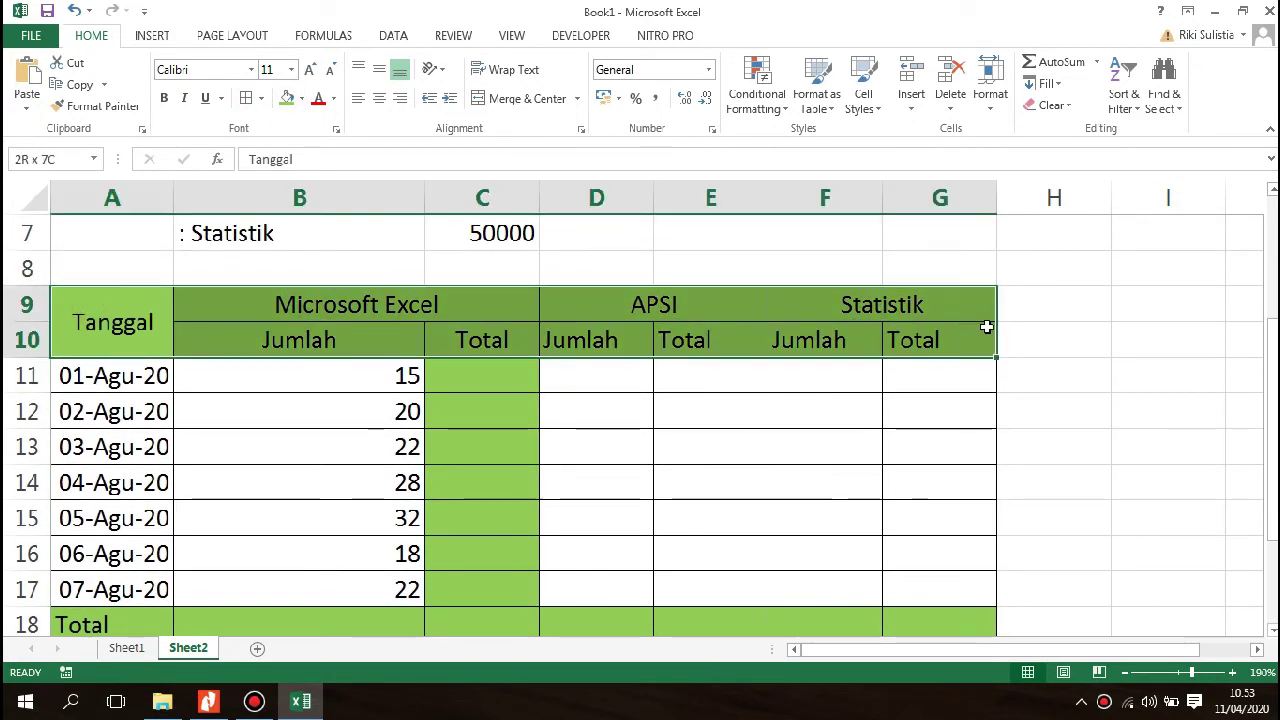
pyautogui.click(303, 98)
pyautogui.click(319, 247)
pyautogui.click(469, 398)
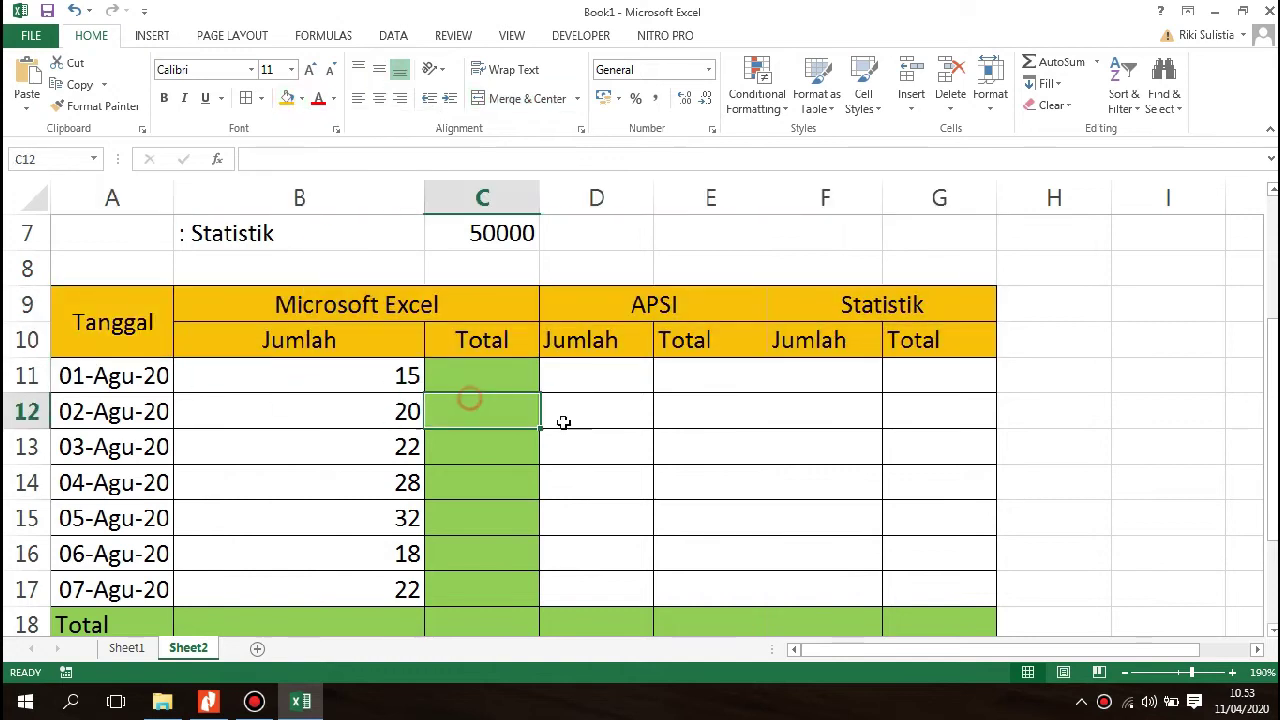
# Fill the APSI Total cells E11:E17 and the Statistik Total cells G11:G17 with light green.
pyautogui.moveTo(586, 374); pyautogui.dragTo(606, 449)
pyautogui.moveTo(723, 374); pyautogui.dragTo(742, 591)
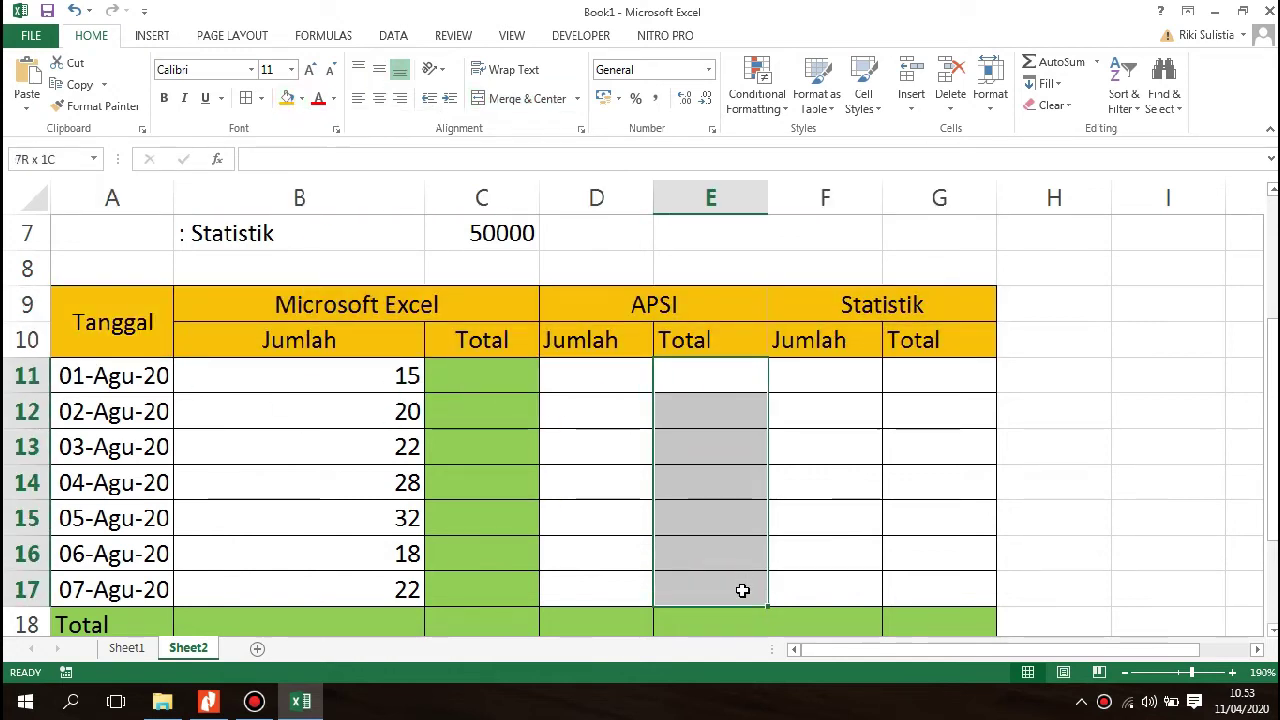
pyautogui.click(843, 517)
pyautogui.moveTo(692, 372); pyautogui.dragTo(734, 591)
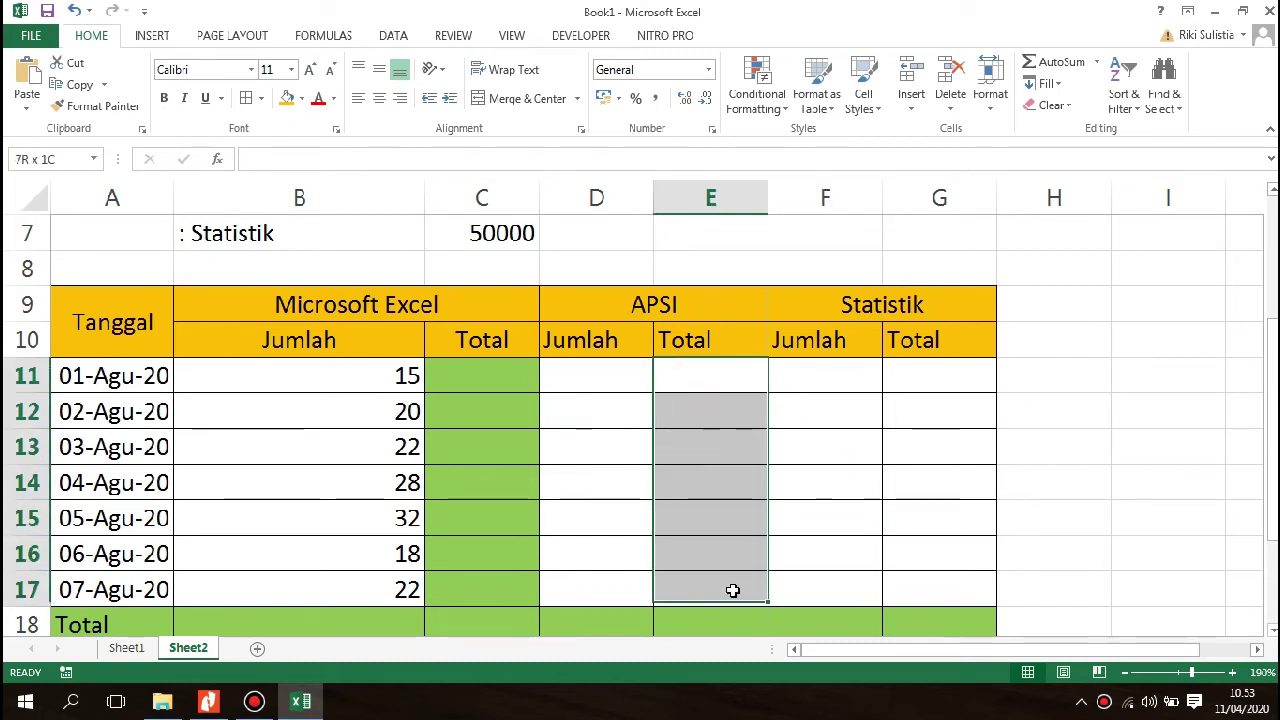
pyautogui.click(301, 98)
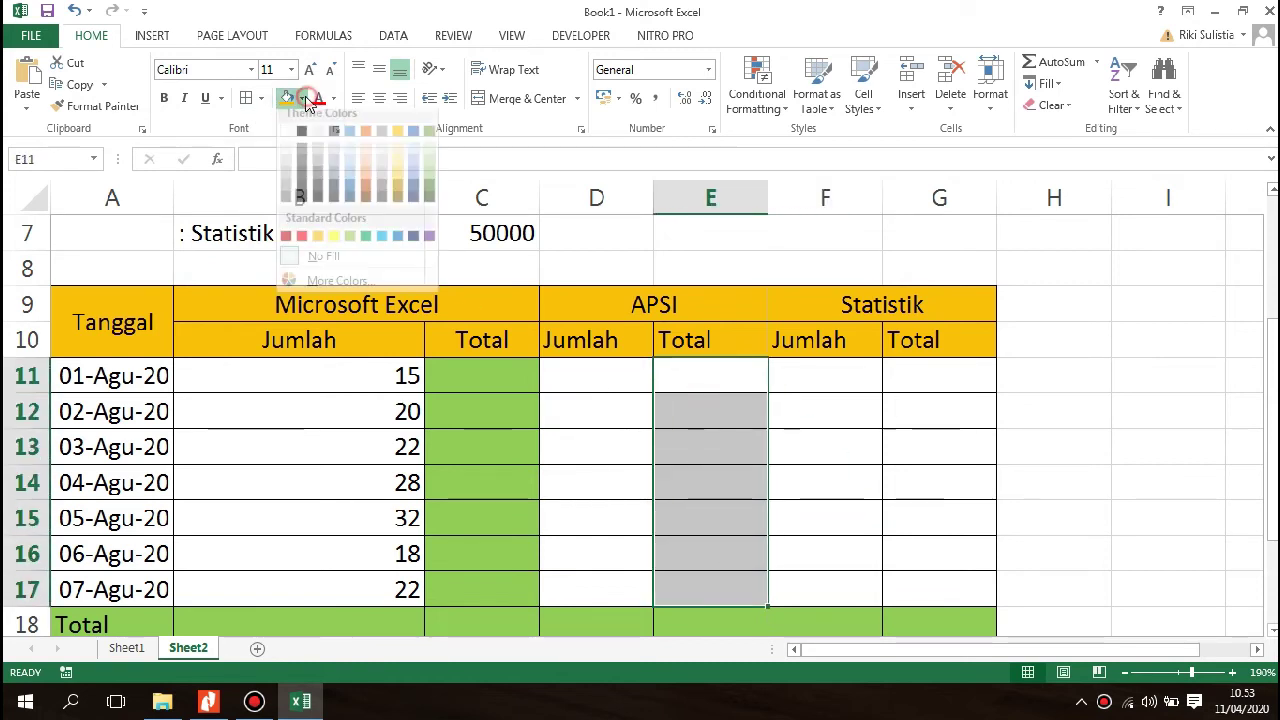
pyautogui.click(350, 246)
pyautogui.moveTo(909, 374); pyautogui.dragTo(947, 587)
pyautogui.click(286, 97)
pyautogui.scroll(1, 728, 420)
pyautogui.scroll(-1, 728, 420)
pyautogui.click(692, 455)
# Enter the APSI quantities 14, 23, 21, 30, 29, 19 and 32 in cells D11 to D17.
pyautogui.click(582, 364)
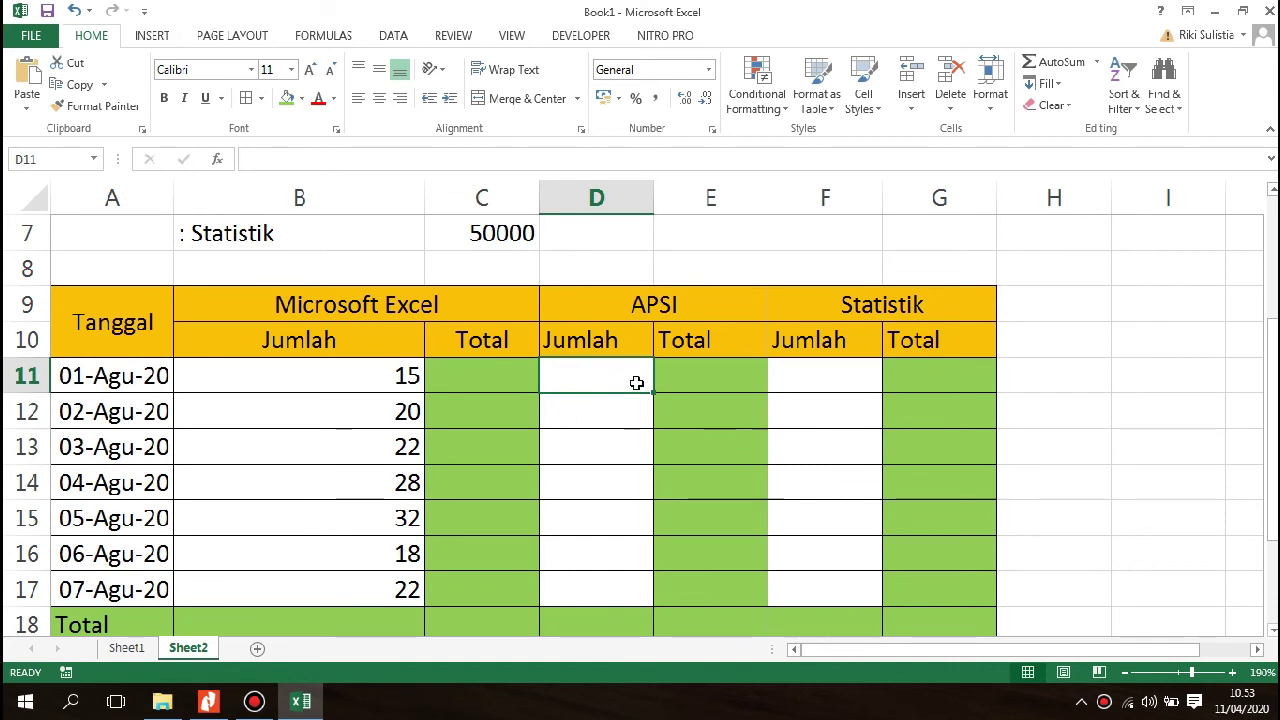
pyautogui.write('14')
pyautogui.press('Return')
pyautogui.write('23')
pyautogui.press('Return')
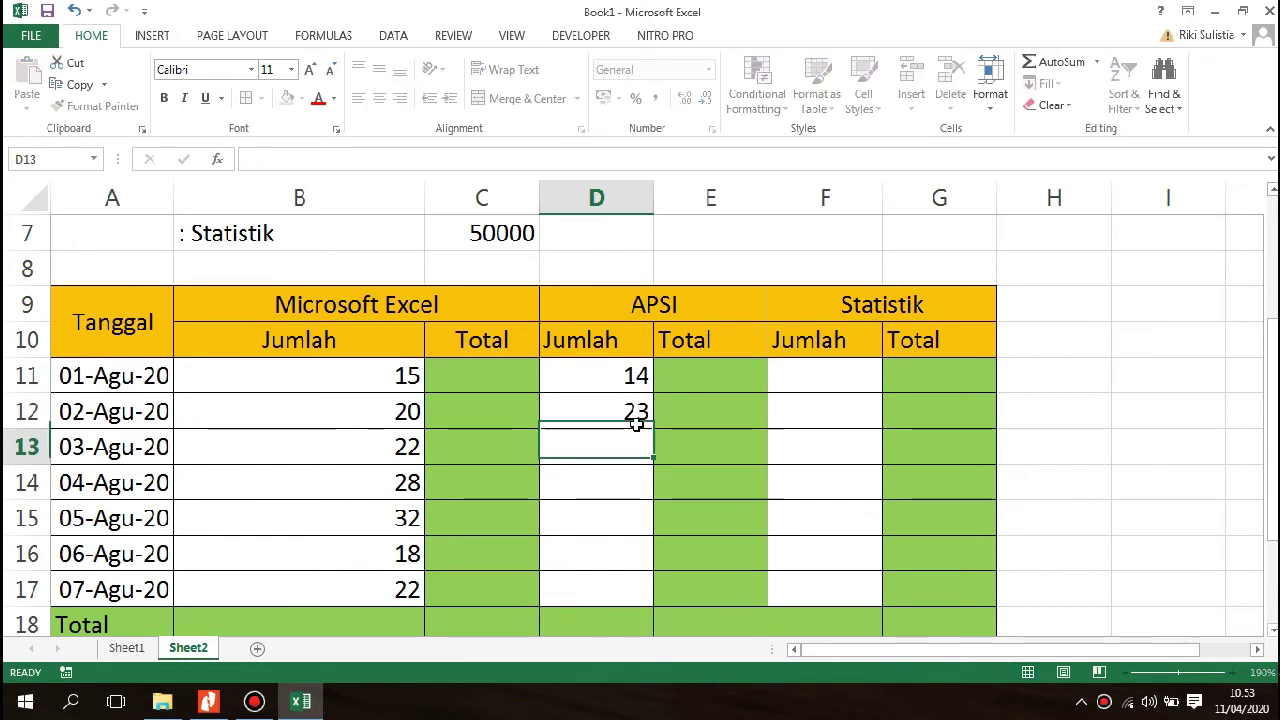
pyautogui.write('21')
pyautogui.press('Return')
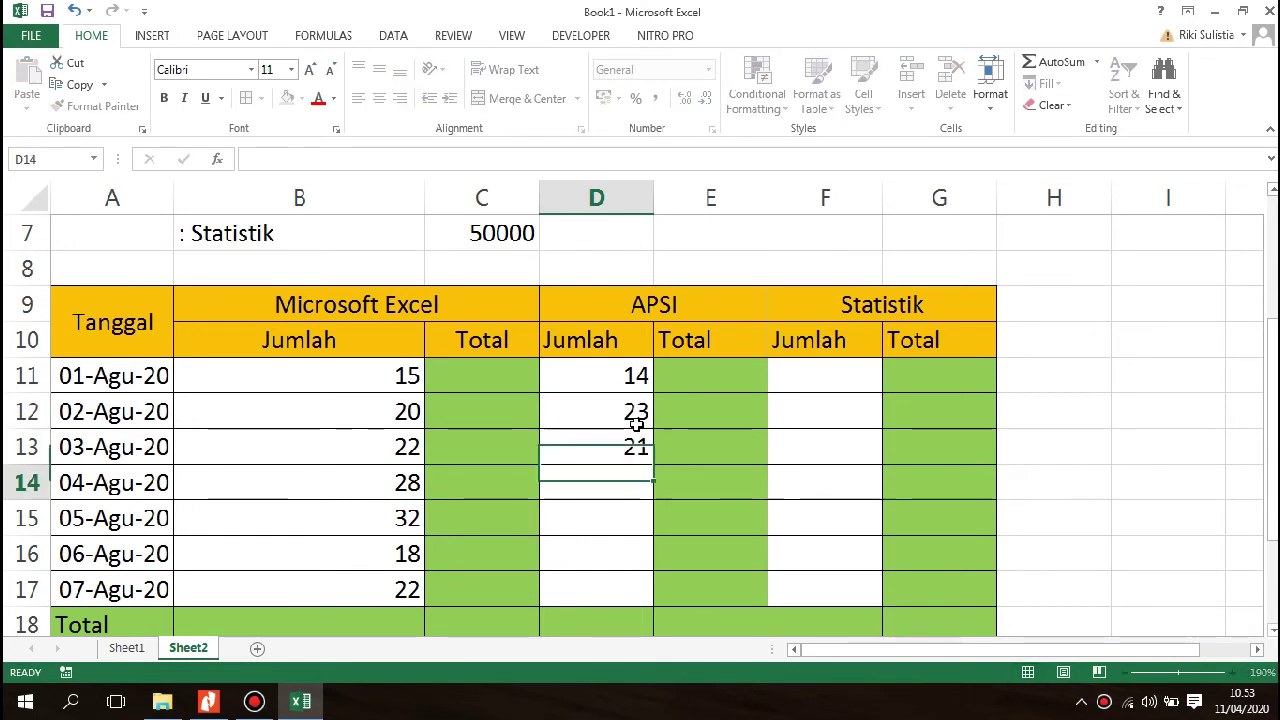
pyautogui.write('30')
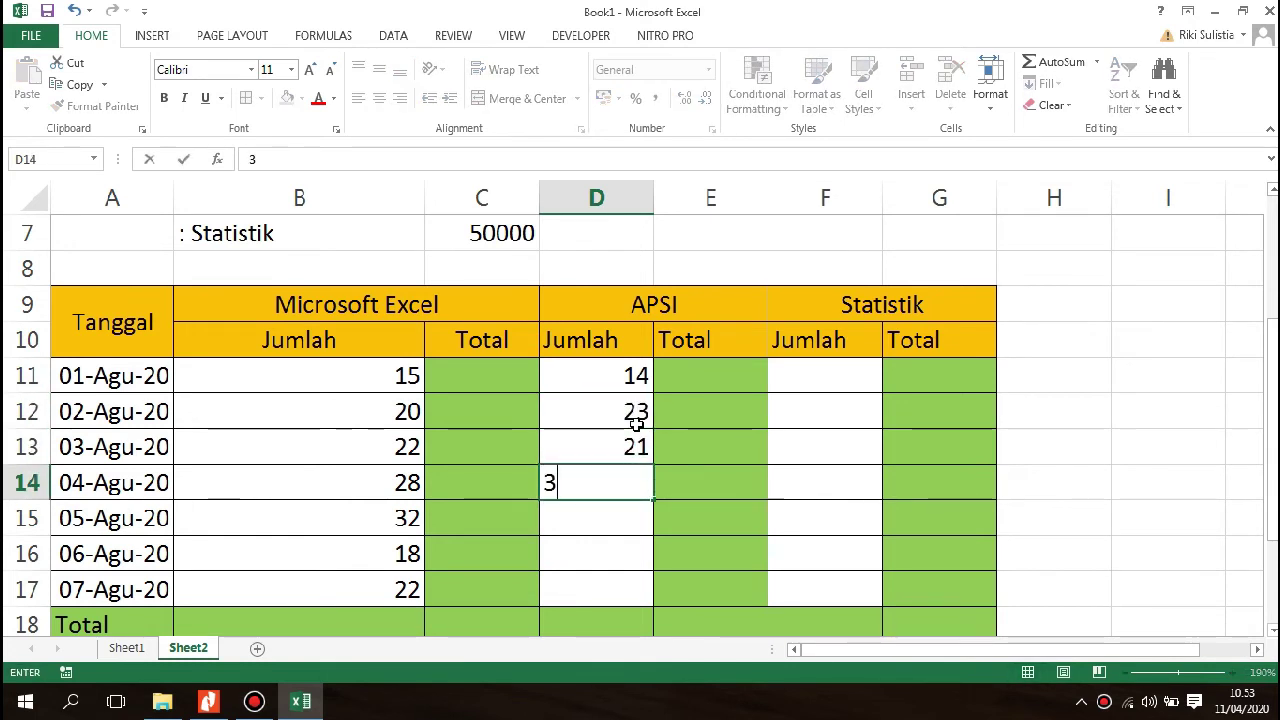
pyautogui.press('Return')
pyautogui.write('29')
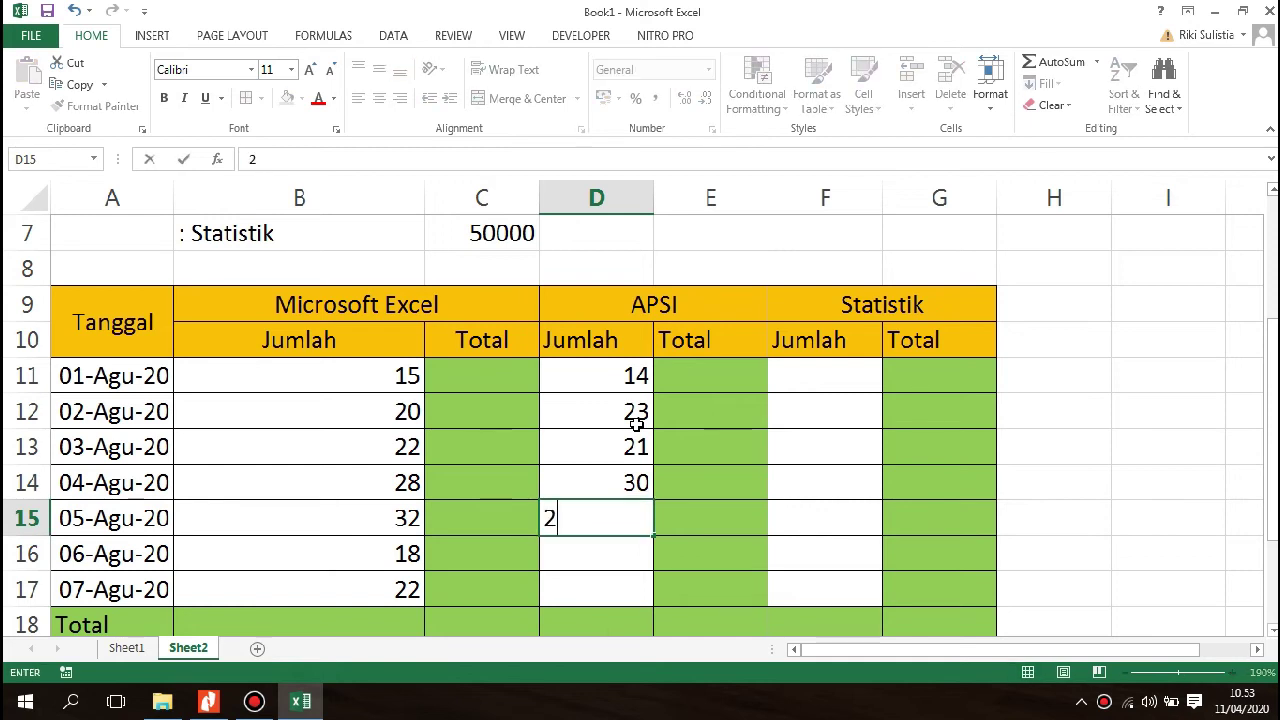
pyautogui.press('Return')
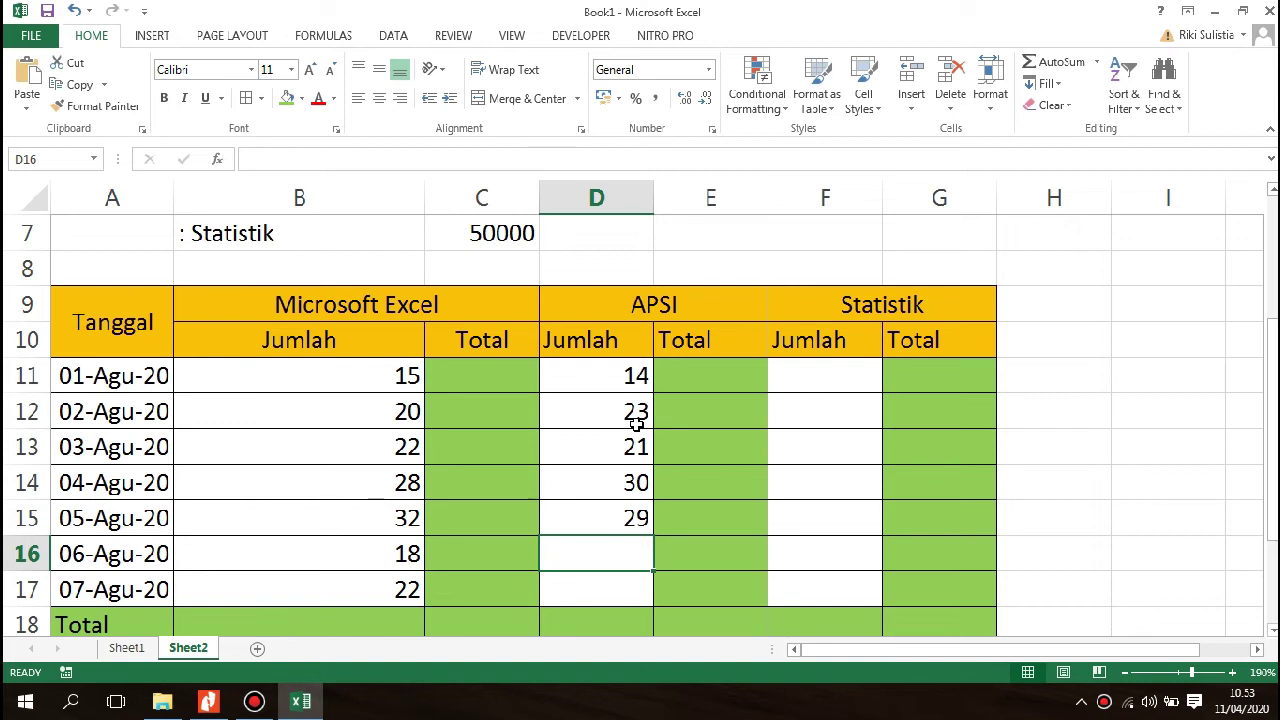
pyautogui.write('19')
pyautogui.press('Return')
pyautogui.write('32')
pyautogui.press('Return')
pyautogui.press('Up')
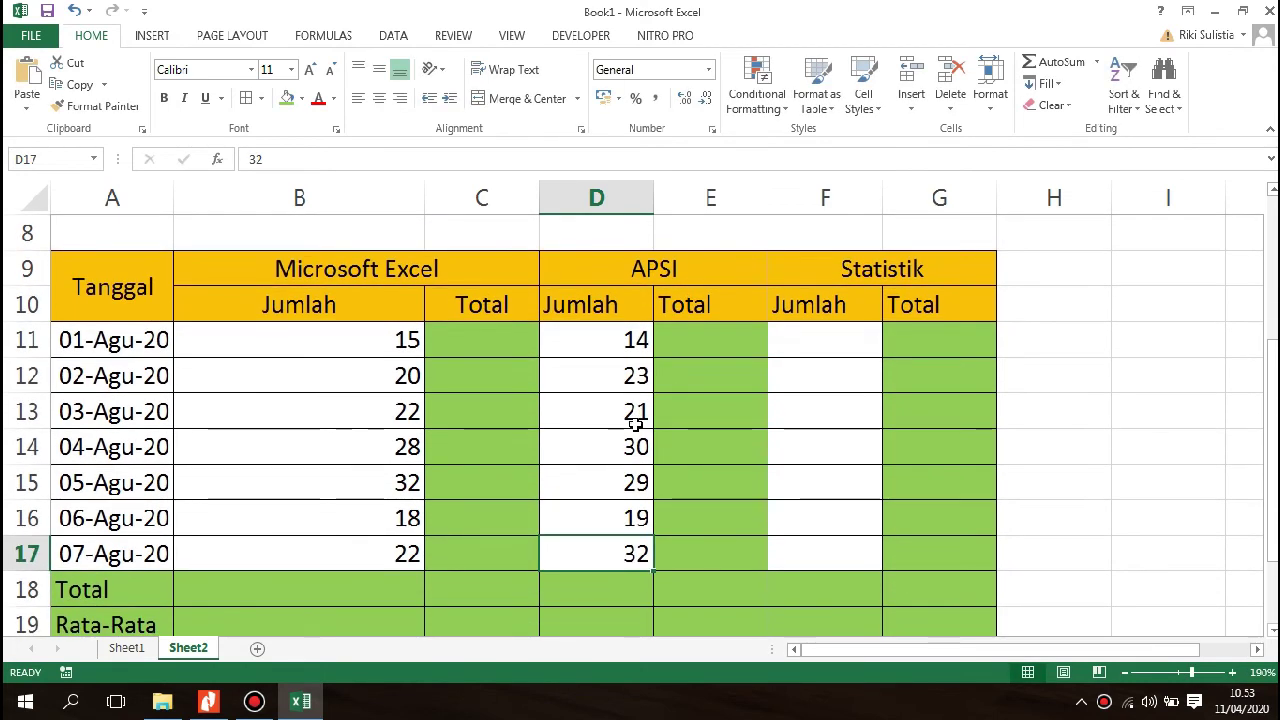
# Enter the Statistik quantities 25, 34, 28, 42, 31, 18 and 29 in cells F11 to F17.
pyautogui.click(814, 334)
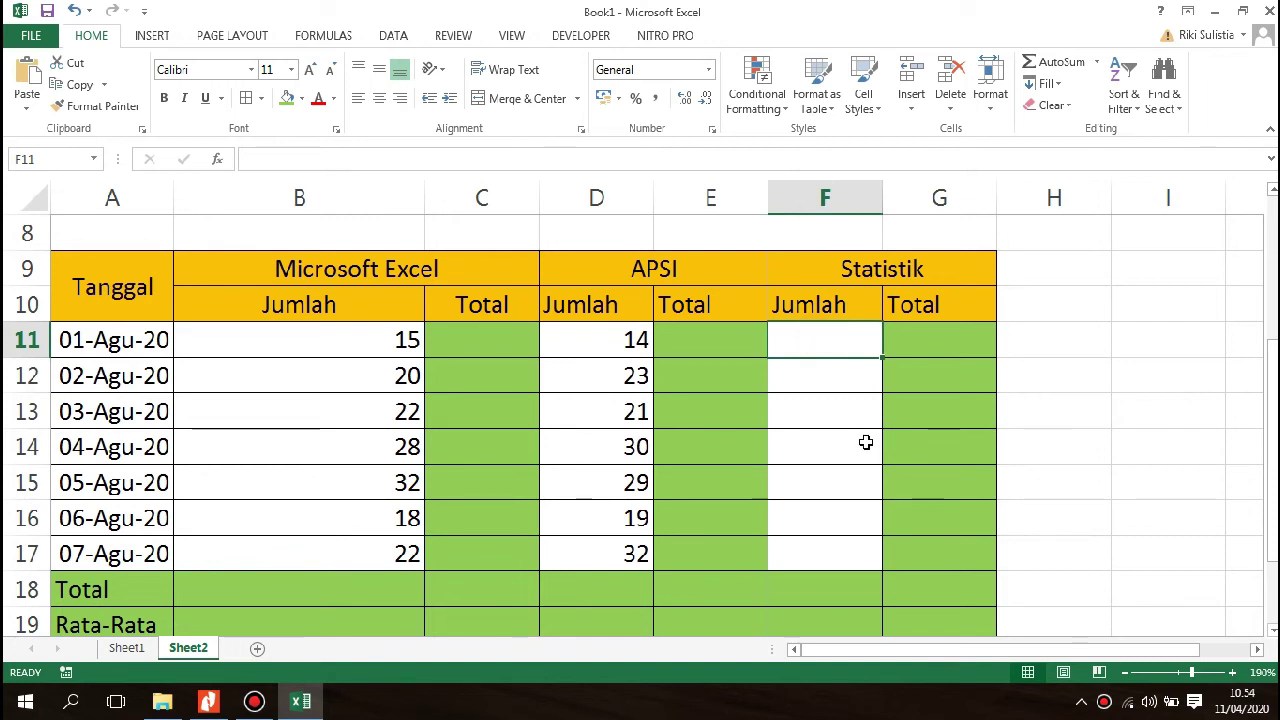
pyautogui.write('25')
pyautogui.press('Return')
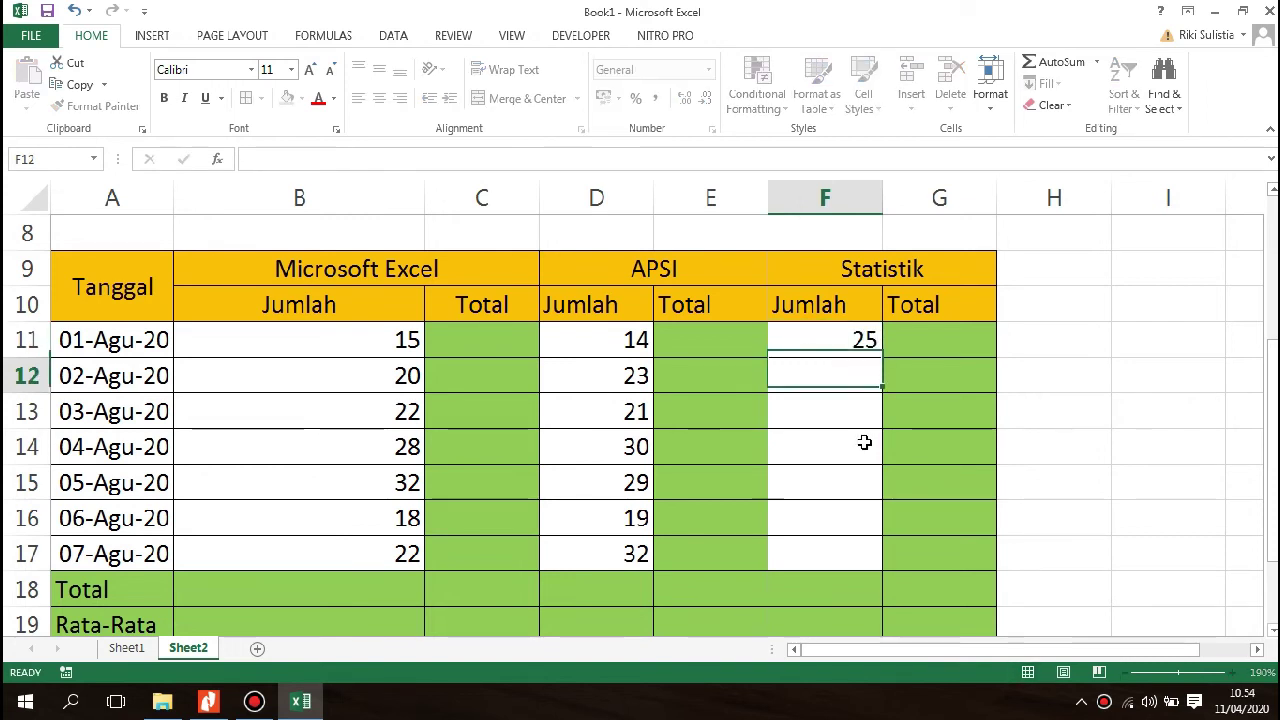
pyautogui.write('34')
pyautogui.press('Return')
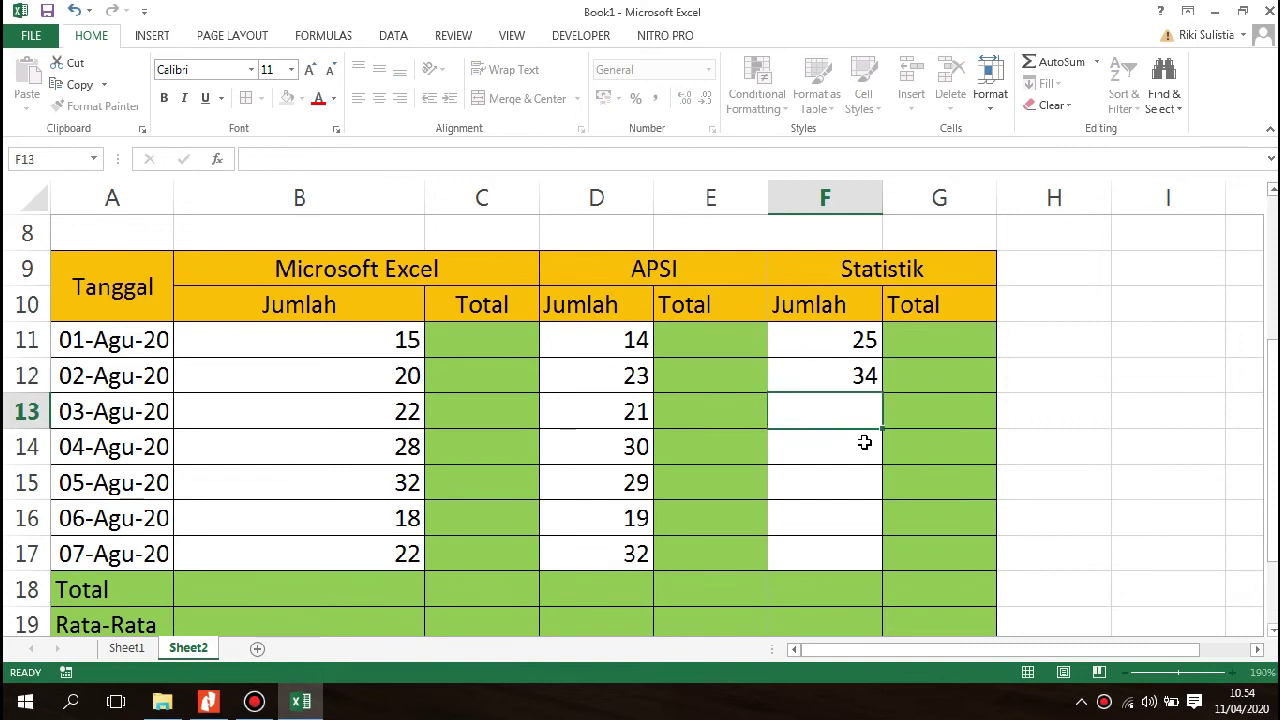
pyautogui.write('28')
pyautogui.press('Return')
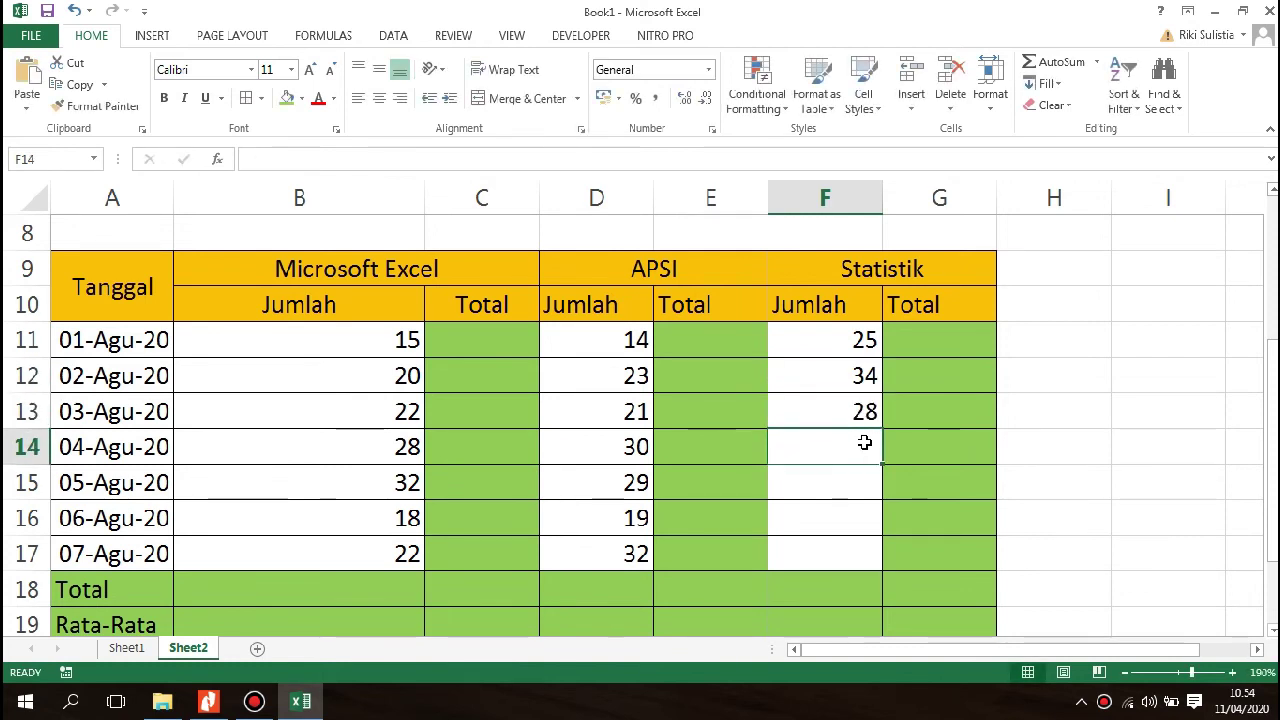
pyautogui.write('42')
pyautogui.press('Return')
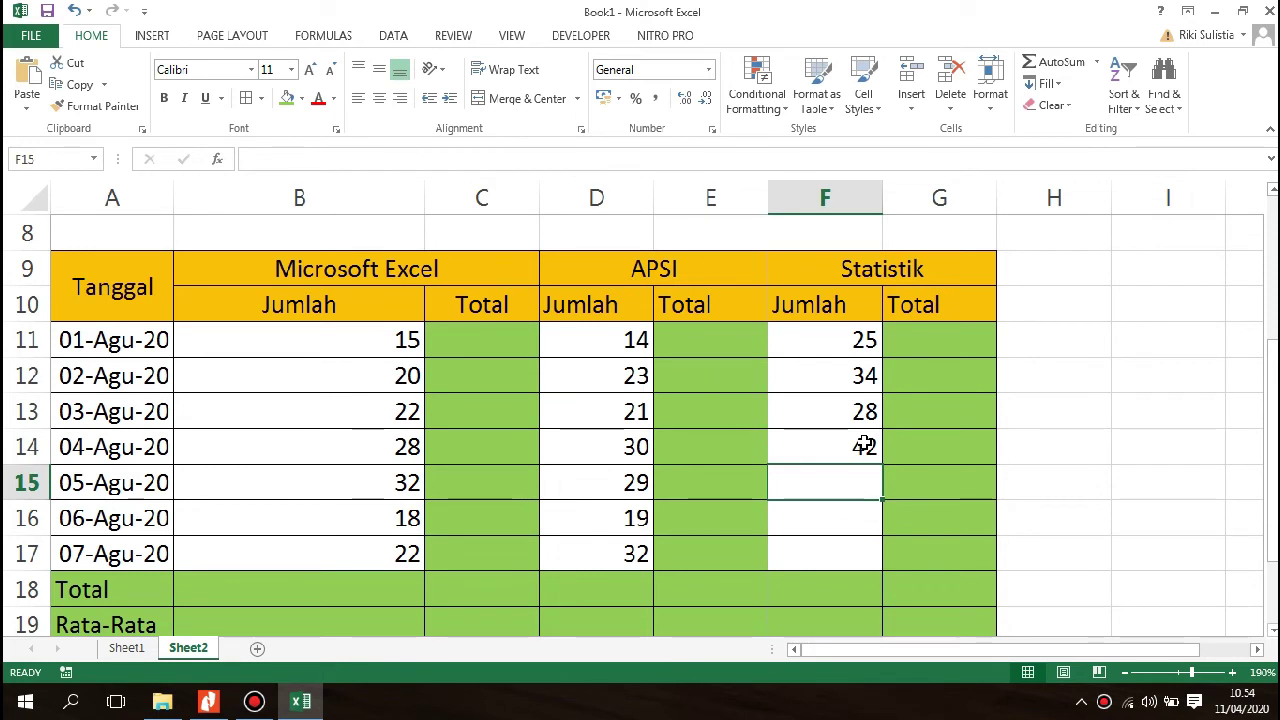
pyautogui.write('31')
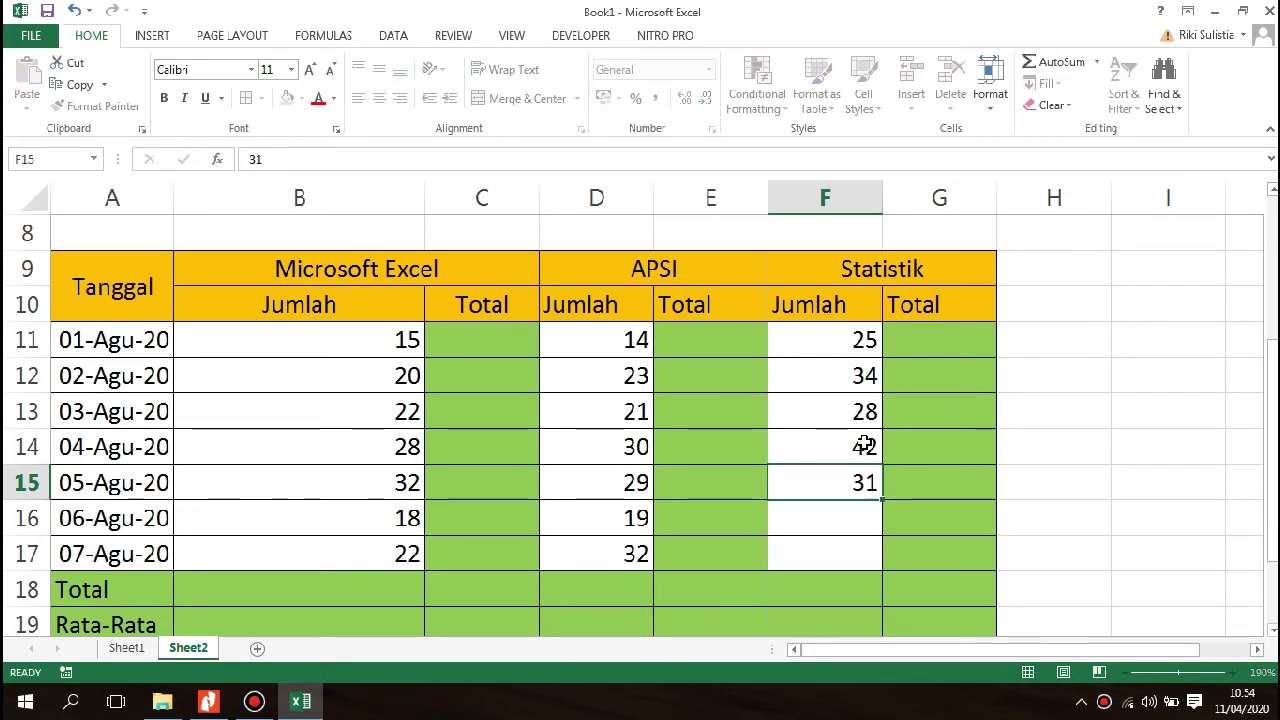
pyautogui.press('Return')
pyautogui.write('18')
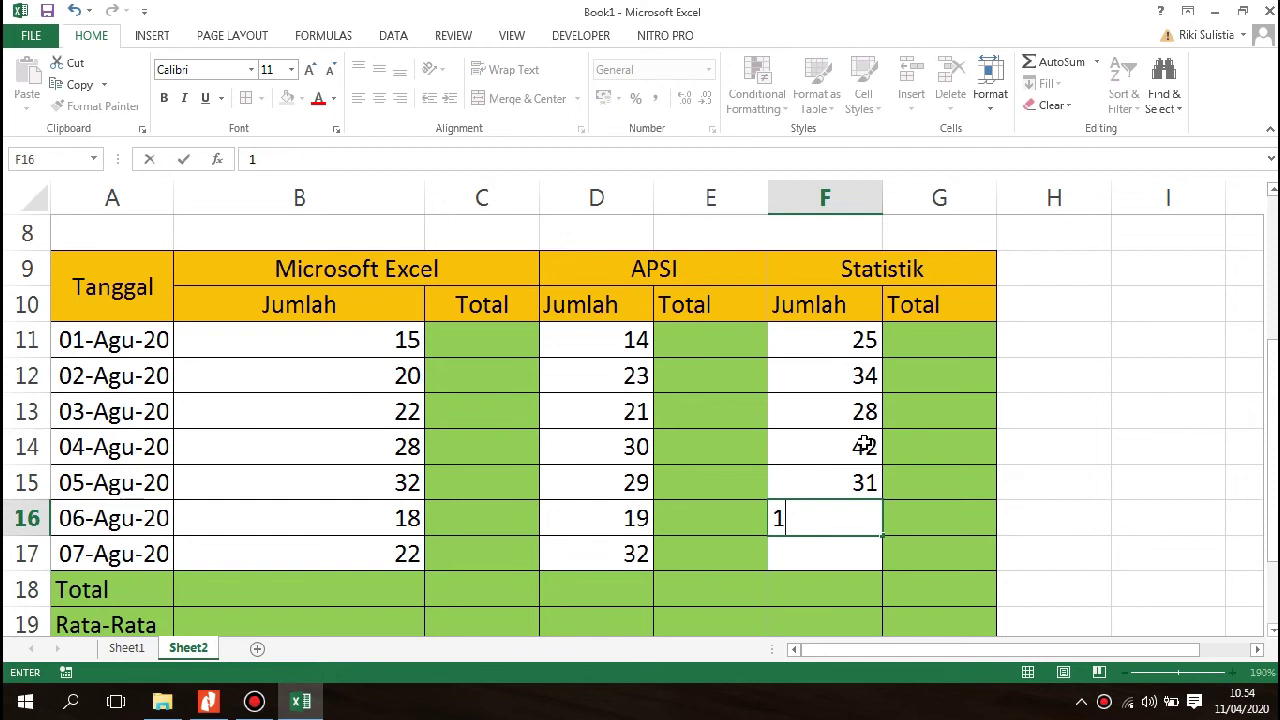
pyautogui.press('Return')
pyautogui.write('29')
pyautogui.press('Return')
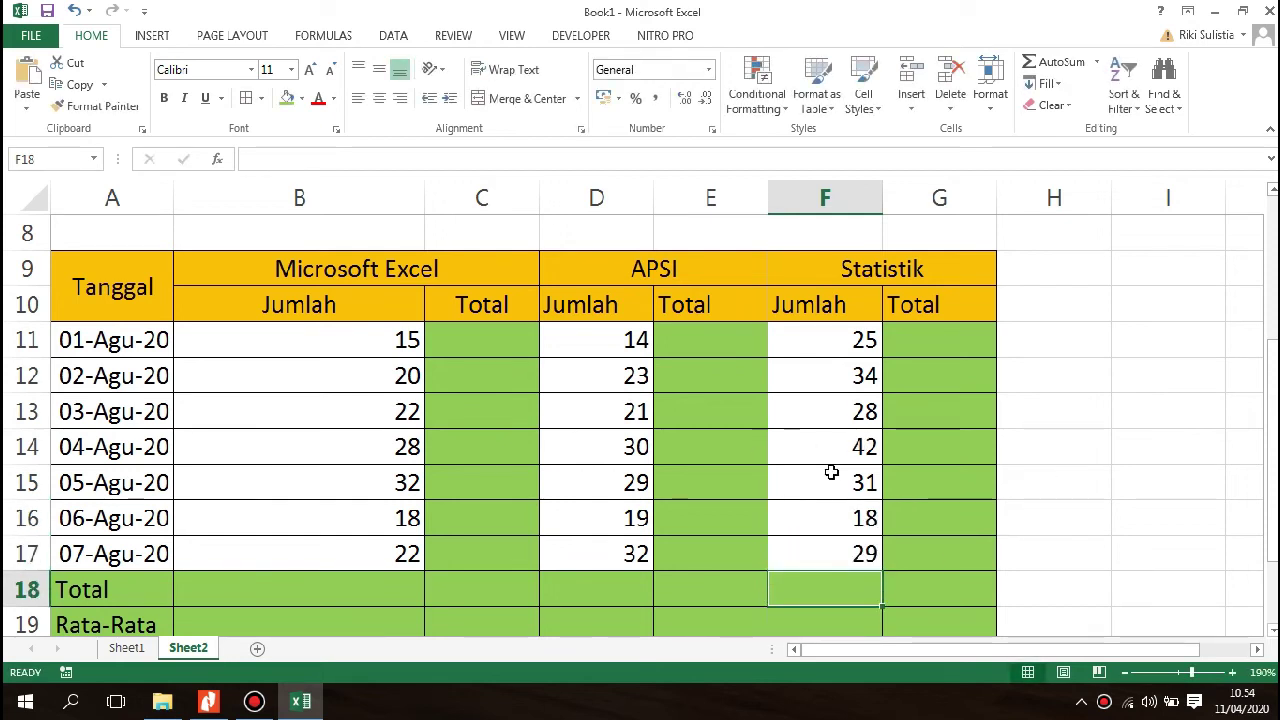
pyautogui.click(1097, 560)
pyautogui.scroll(-2, 1131, 549)
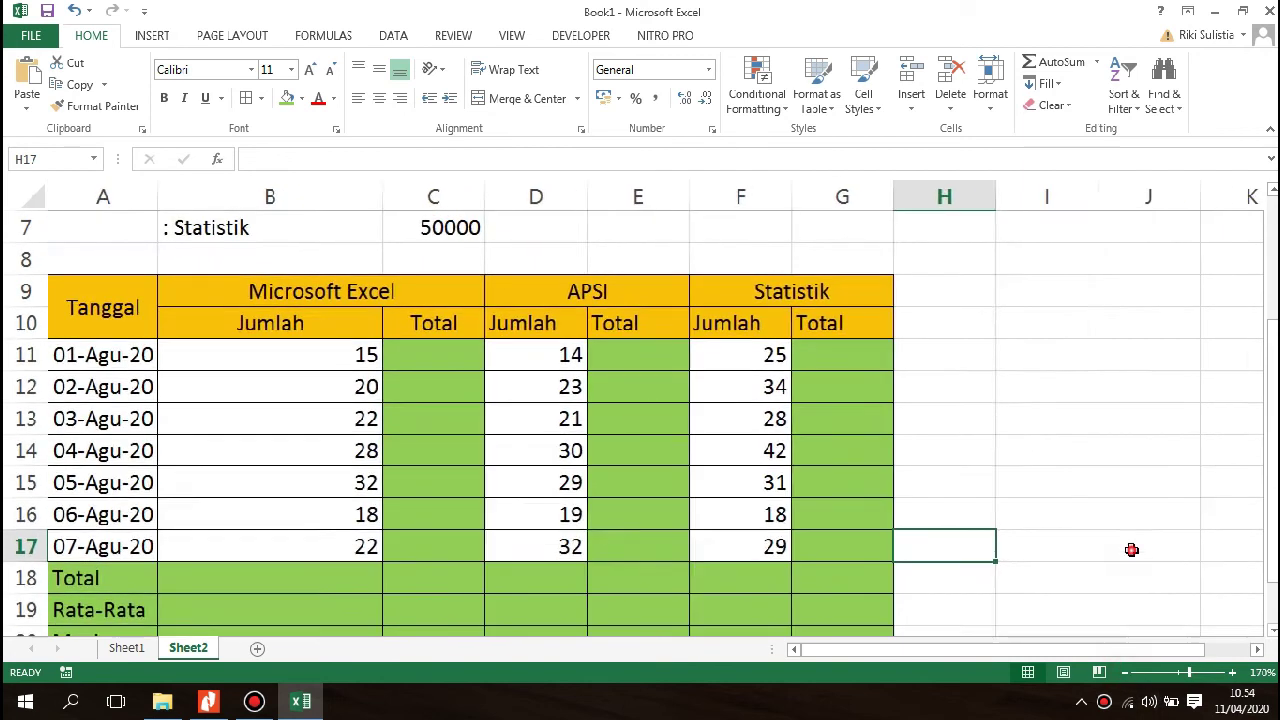
pyautogui.click(1131, 549)
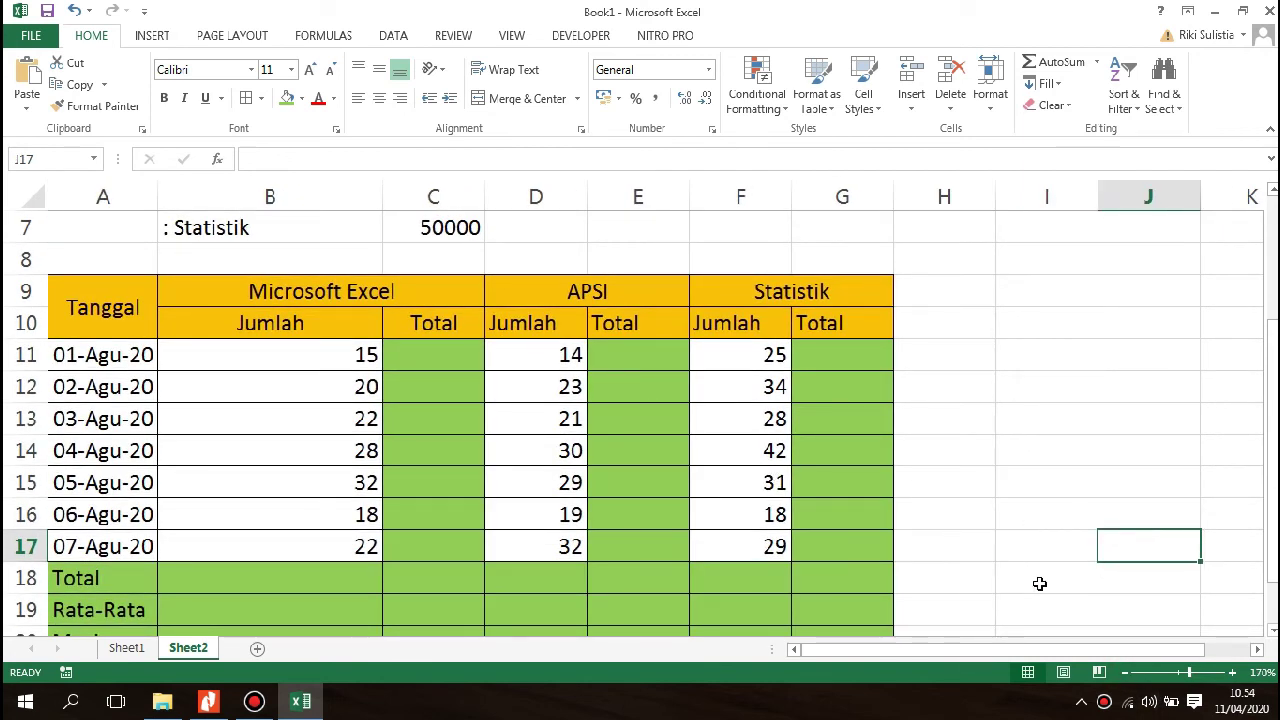
# Examine the Microsoft Excel 2007 price in C5 and the matching quantity in B11 as the factors of the total.
pyautogui.scroll(1, 1054, 472)
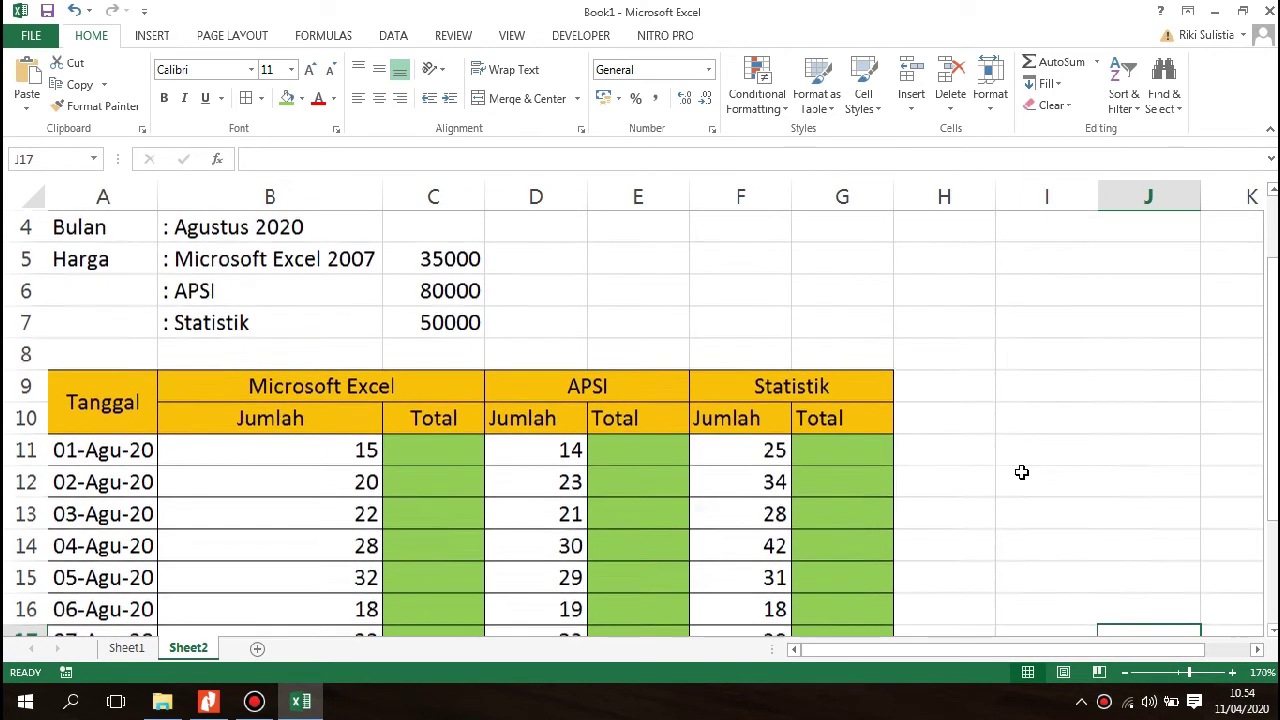
pyautogui.scroll(-2, 1021, 472)
pyautogui.click(507, 382)
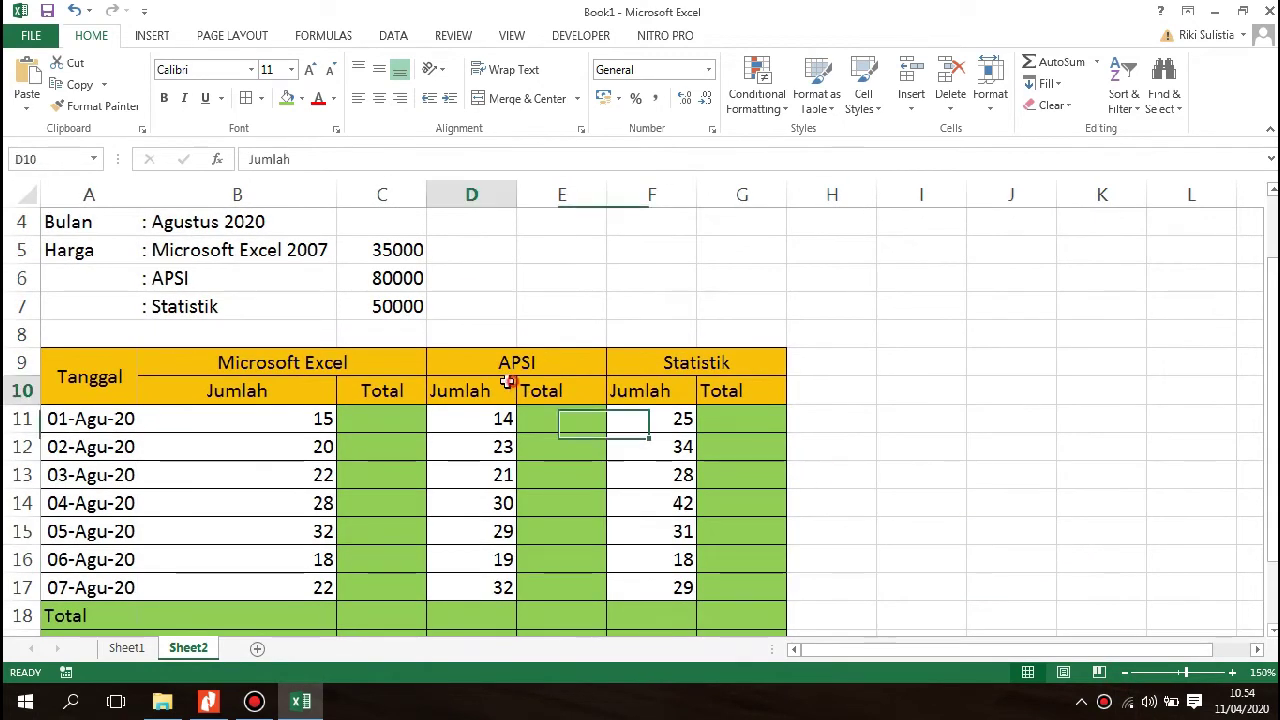
pyautogui.click(370, 248)
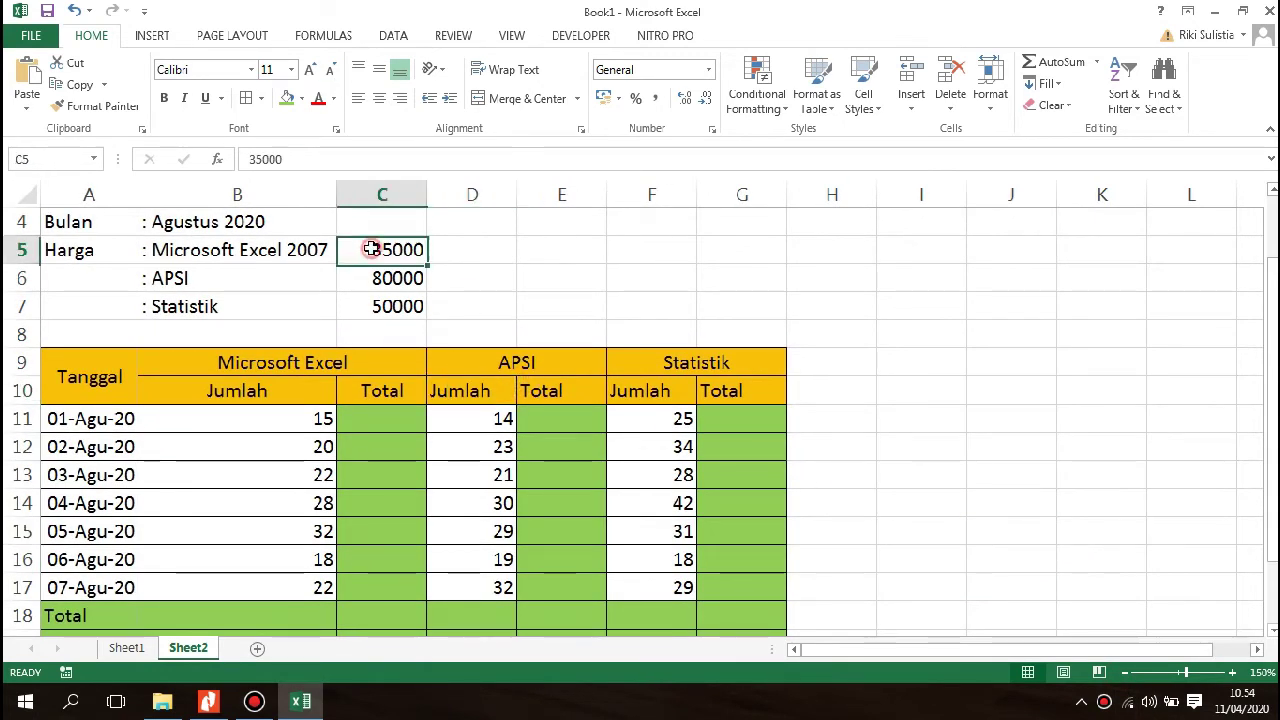
pyautogui.click(292, 418)
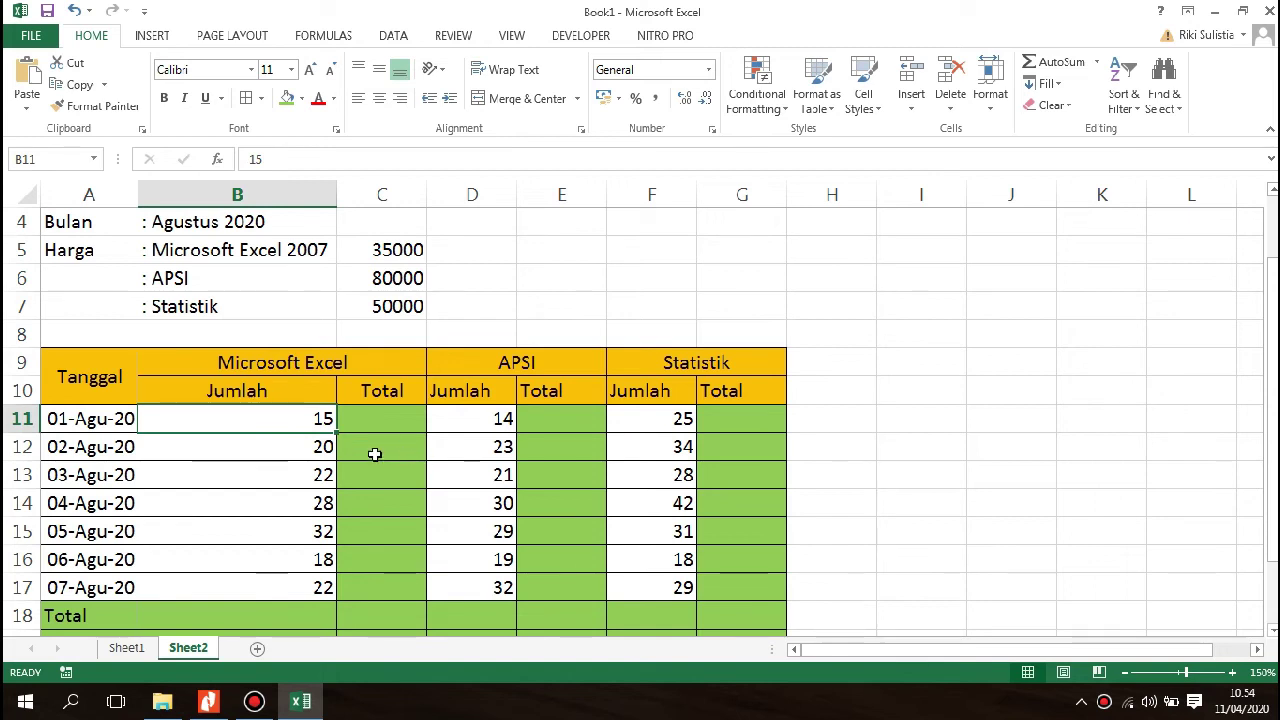
pyautogui.click(291, 362)
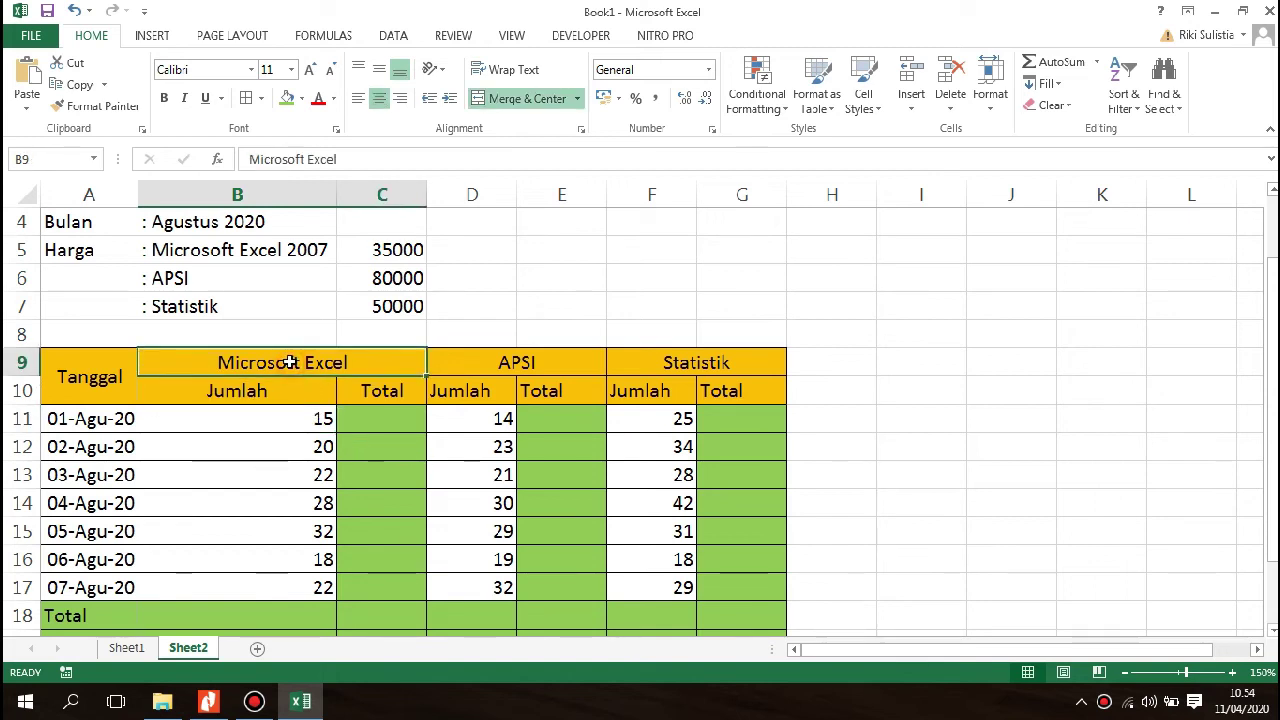
pyautogui.click(304, 419)
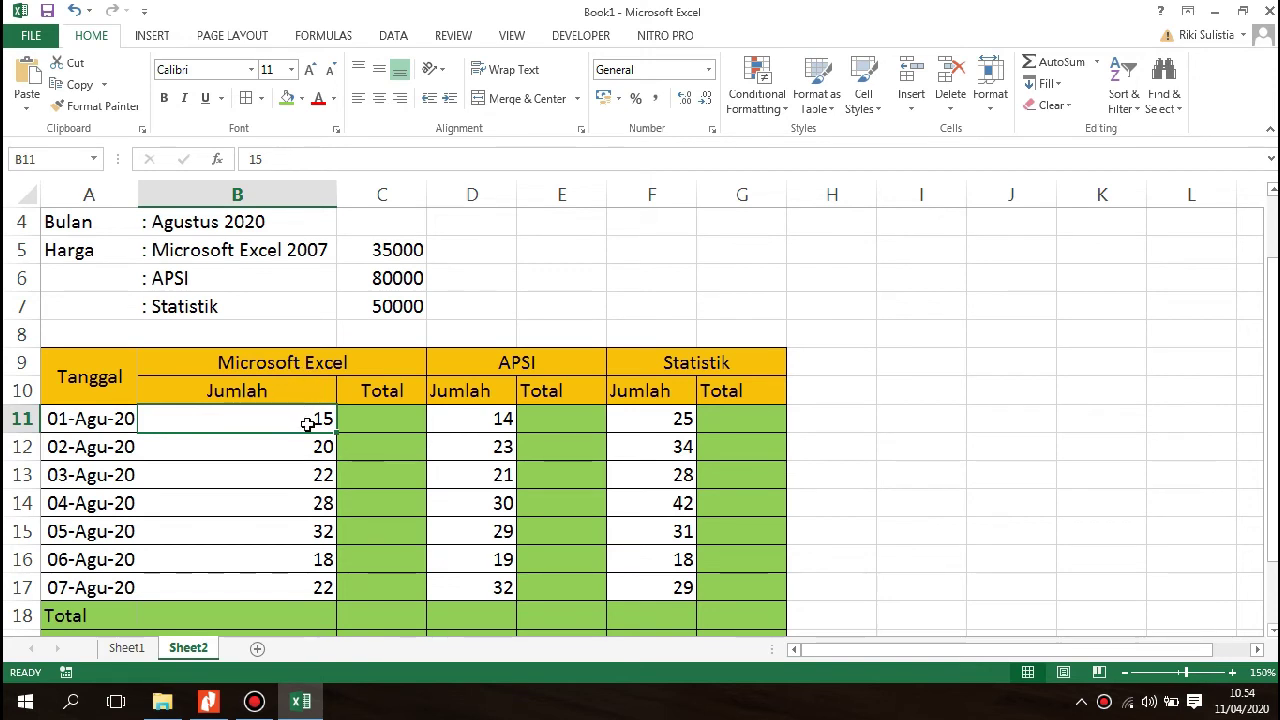
pyautogui.click(394, 247)
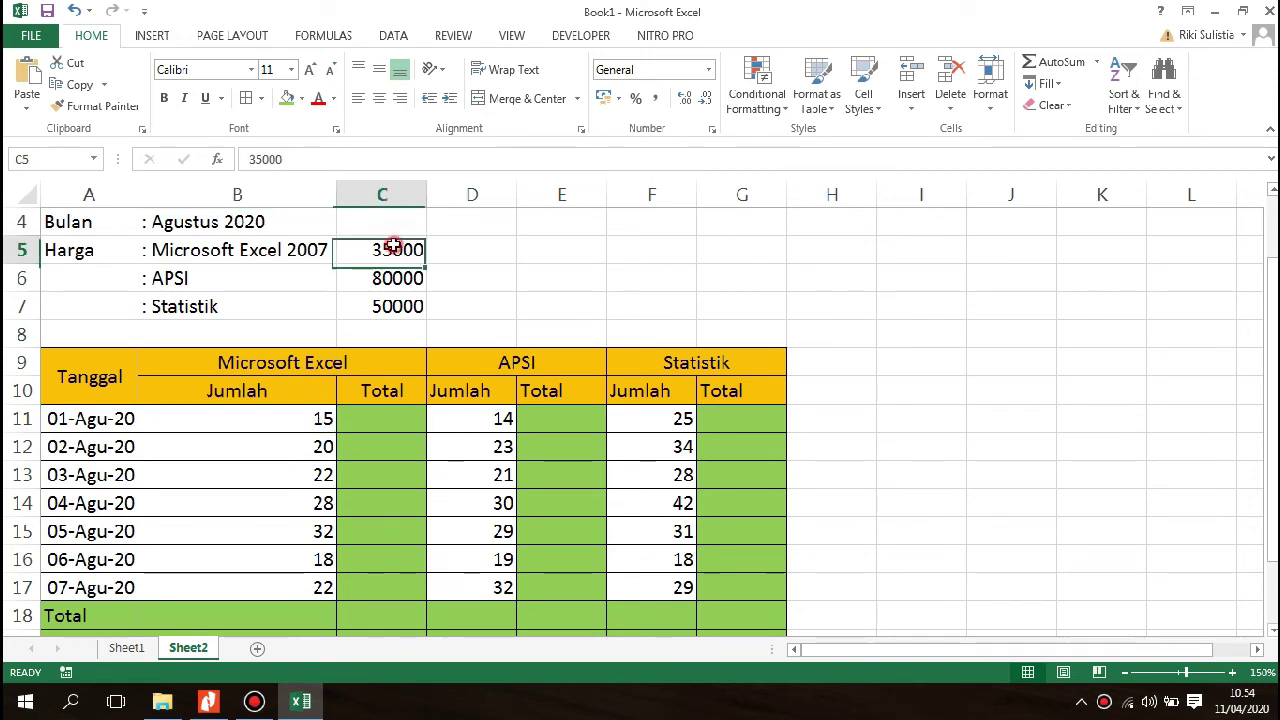
pyautogui.click(305, 420)
pyautogui.click(413, 246)
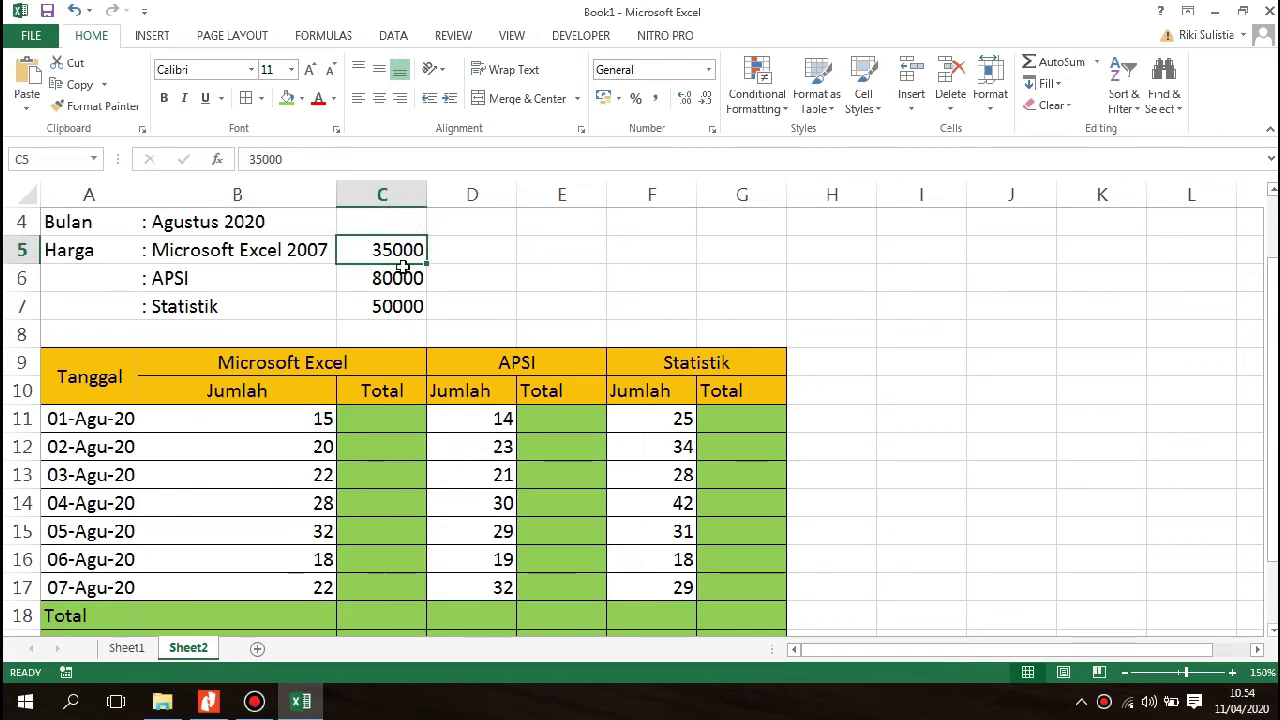
pyautogui.moveTo(320, 245); pyautogui.dragTo(386, 251)
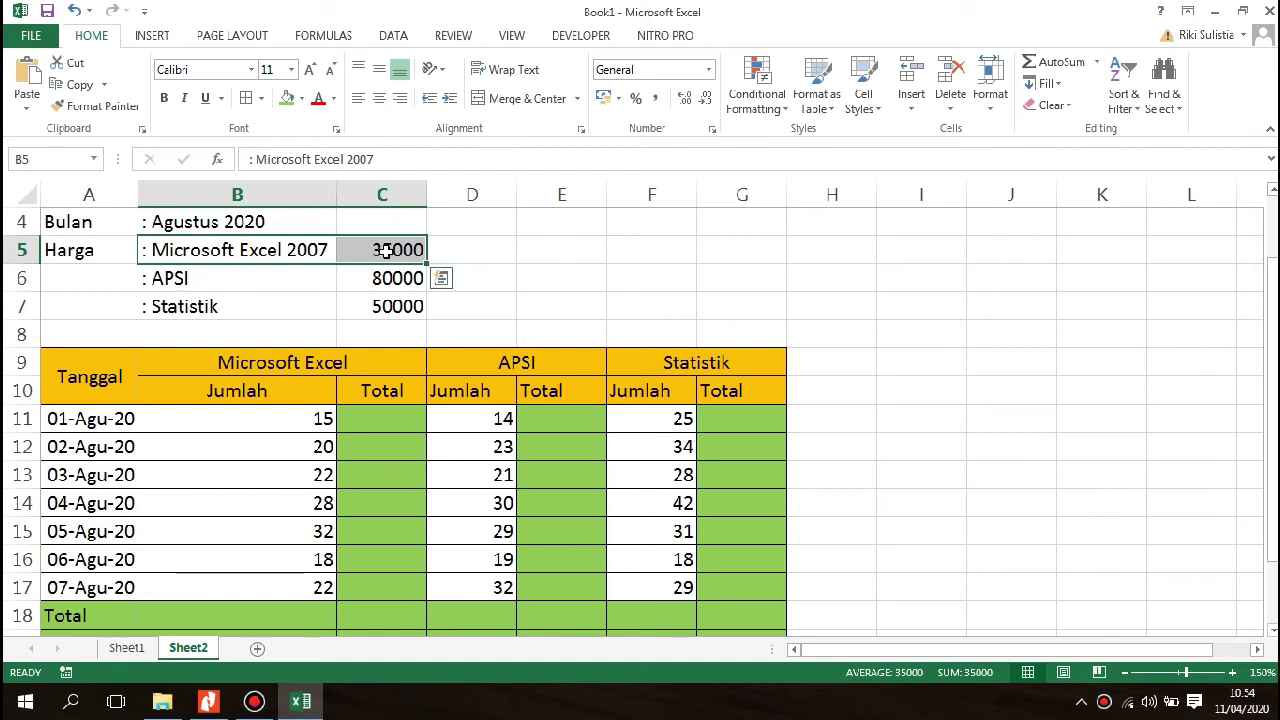
pyautogui.click(303, 419)
# Calculate the Microsoft Excel total for 01-Agu-20 in C11 with the formula =C5*B11.
pyautogui.click(376, 411)
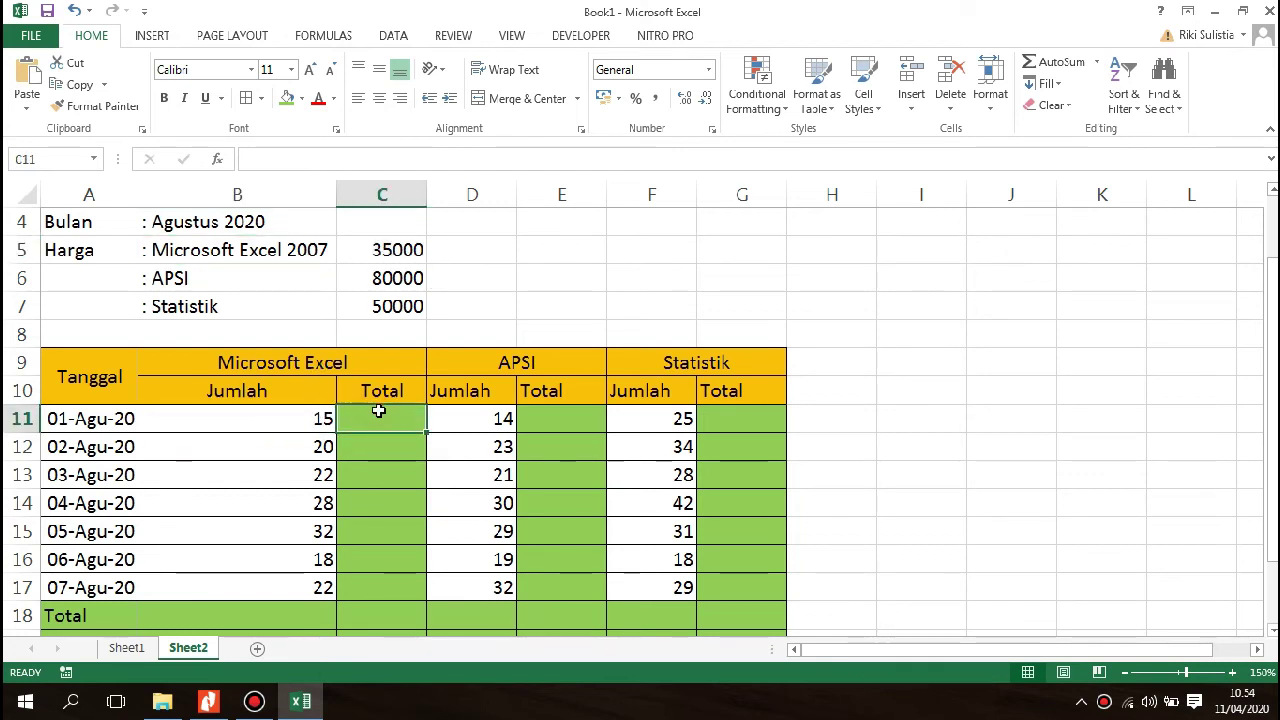
pyautogui.write('=')
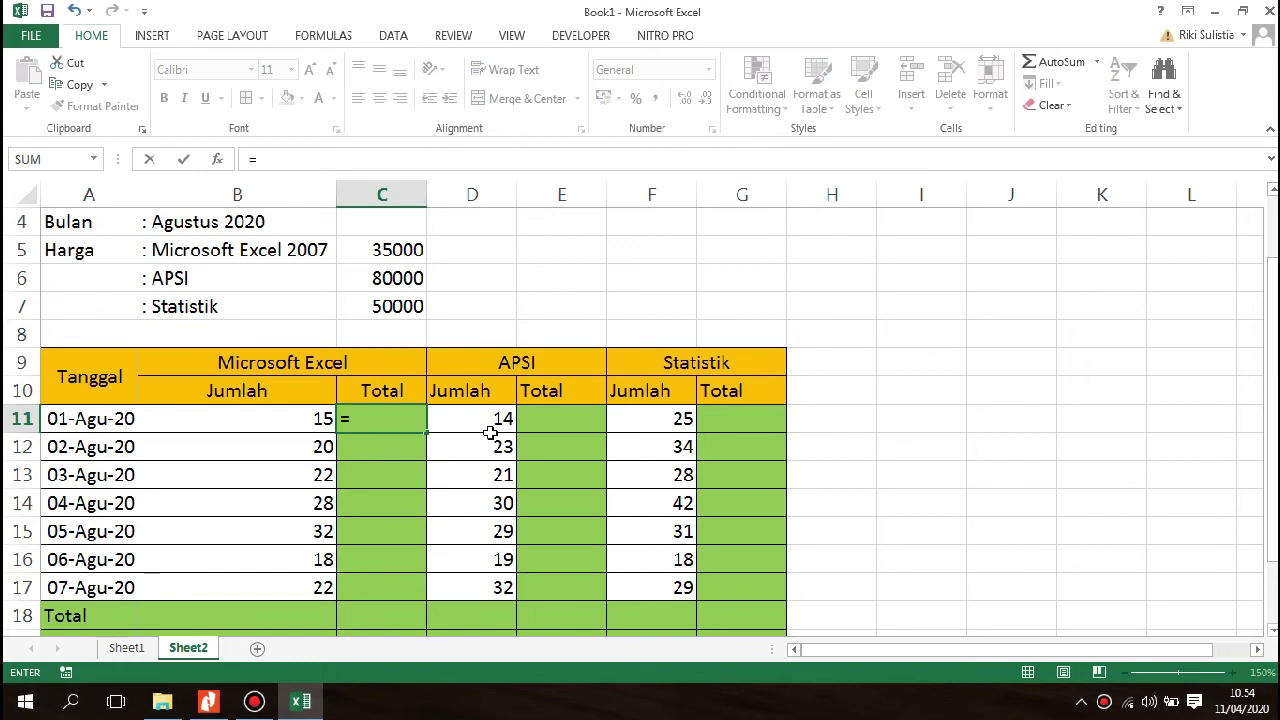
pyautogui.click(398, 249)
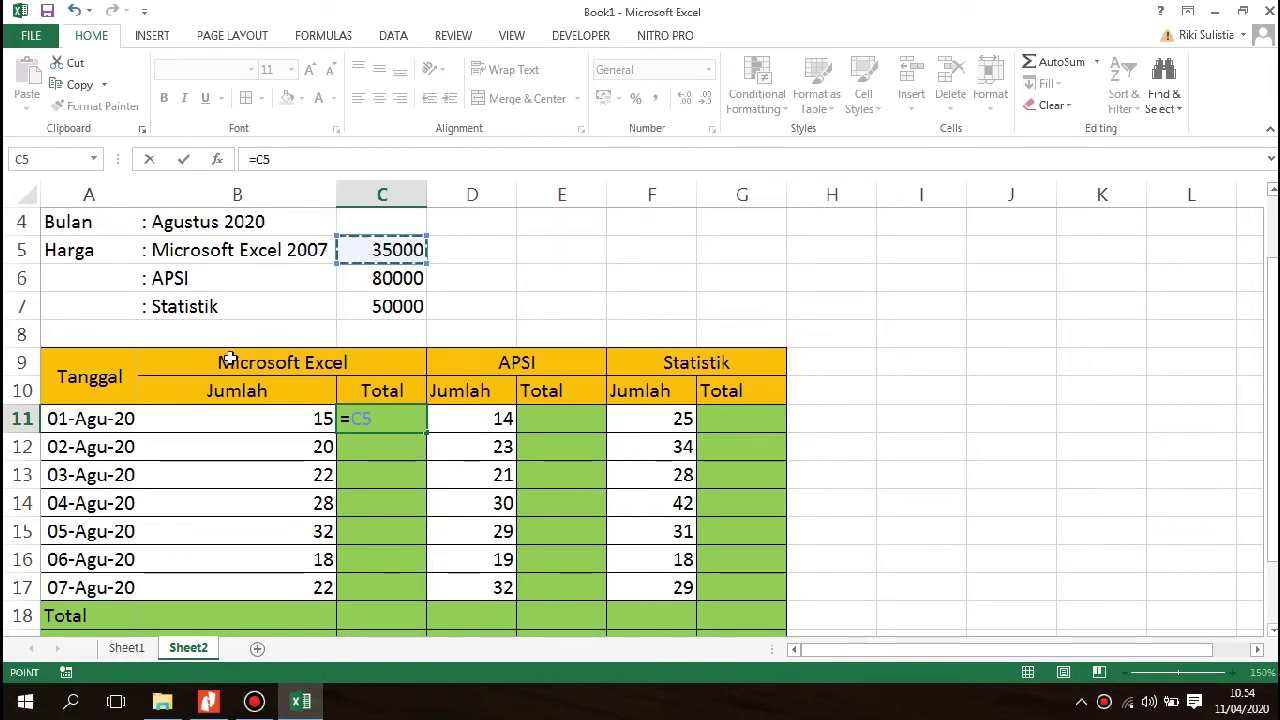
pyautogui.write('*')
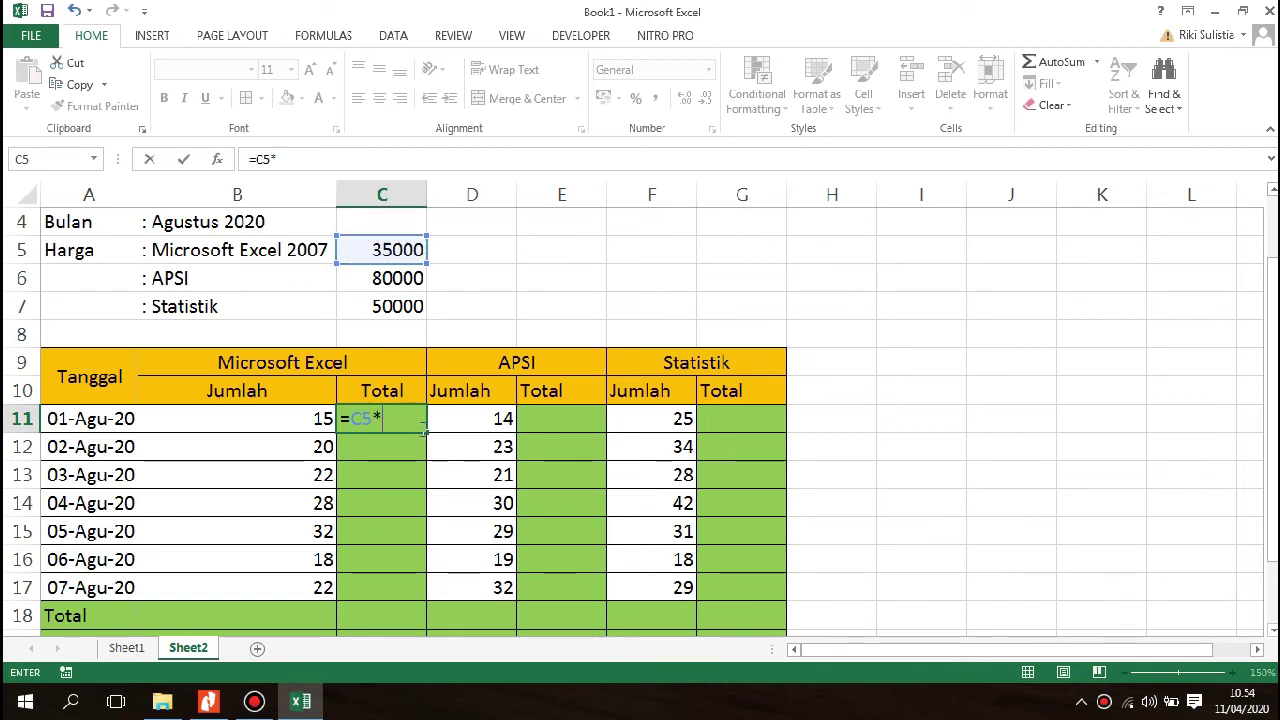
pyautogui.click(313, 418)
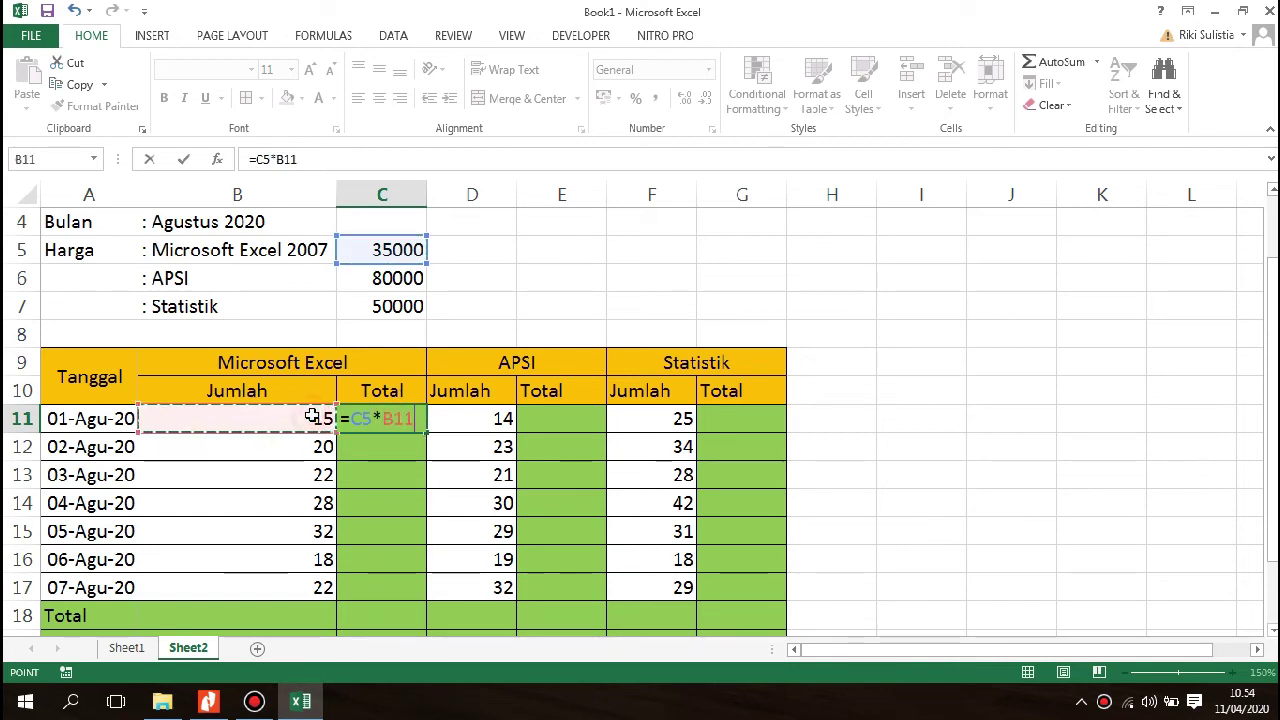
pyautogui.press('Return')
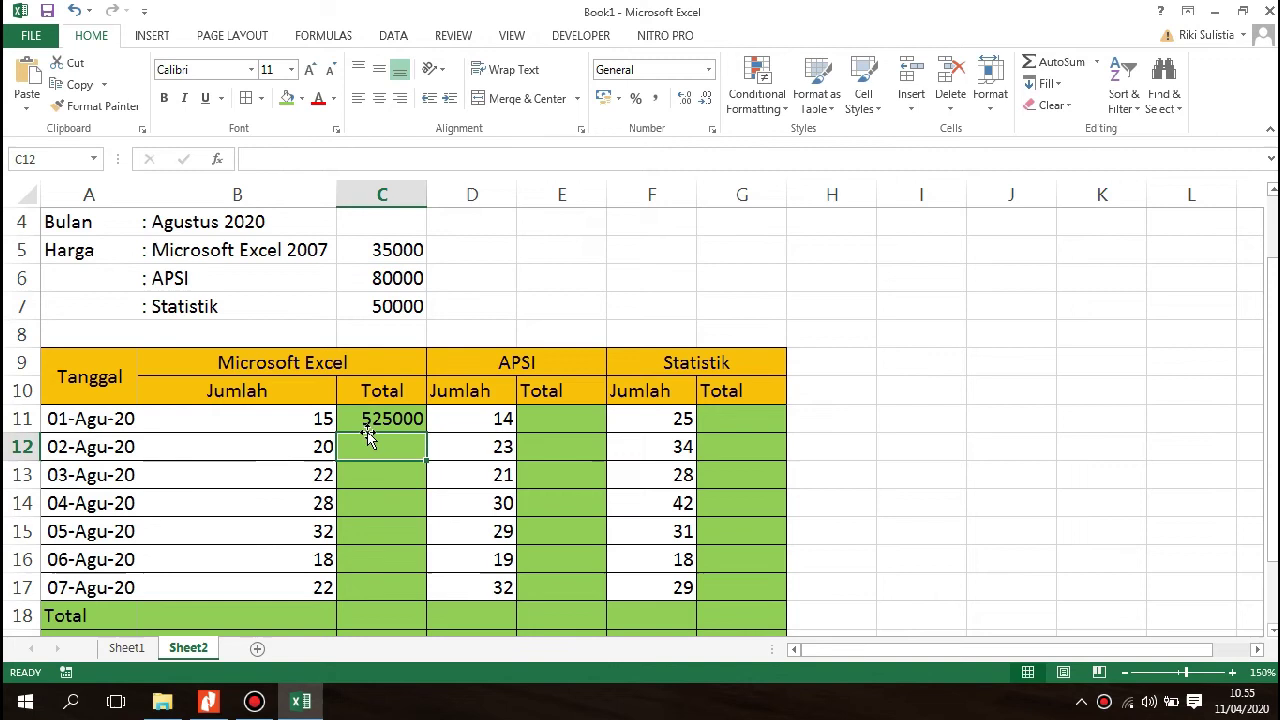
# Try to fill the C11 formula down to C17, and undo the fill.
pyautogui.click(363, 421)
pyautogui.moveTo(424, 434); pyautogui.dragTo(428, 600)
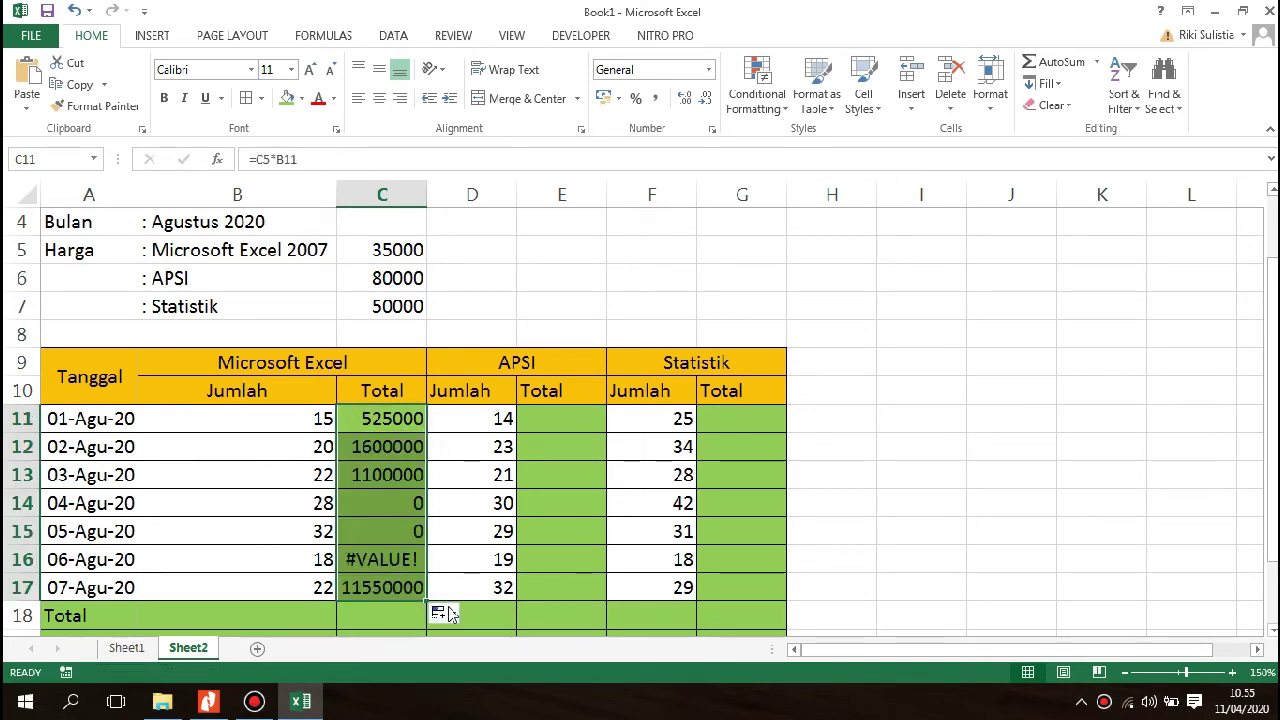
pyautogui.click(436, 499)
pyautogui.hotkey('ctrl', 'z')
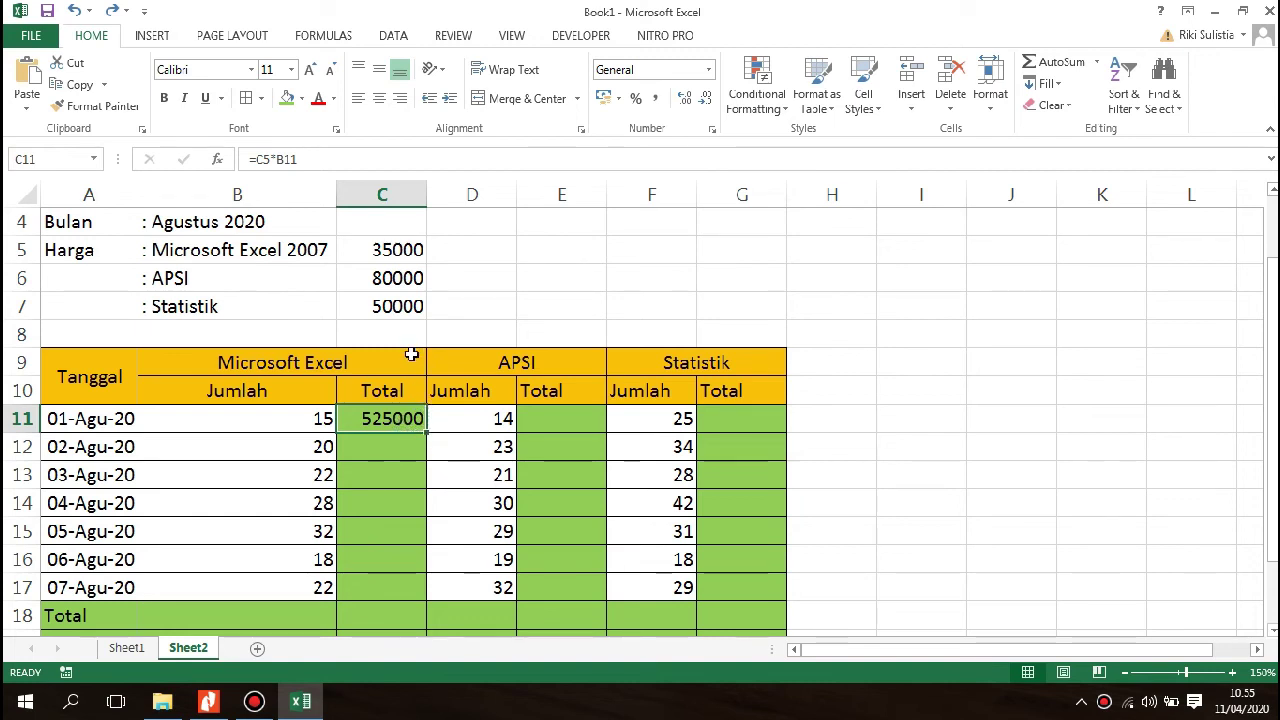
# Examine the cell references used in the C11 formula and leave it as it is.
pyautogui.doubleClick(373, 417)
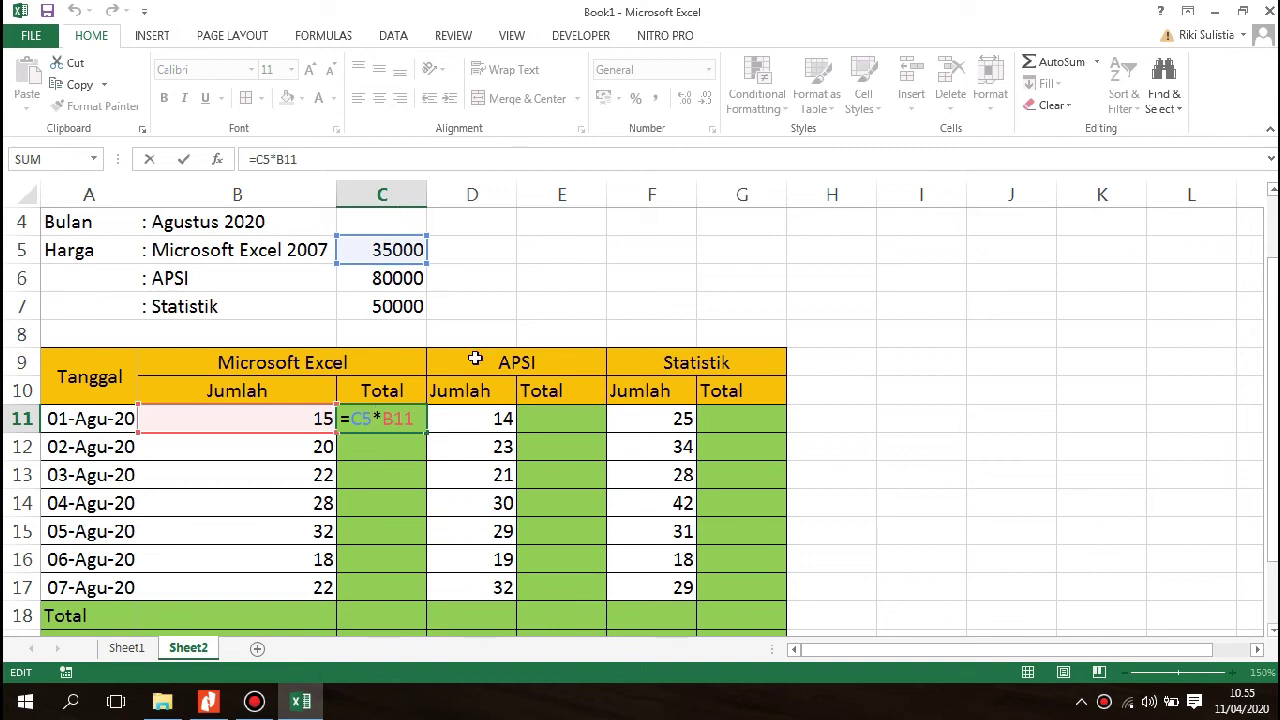
pyautogui.click(368, 420)
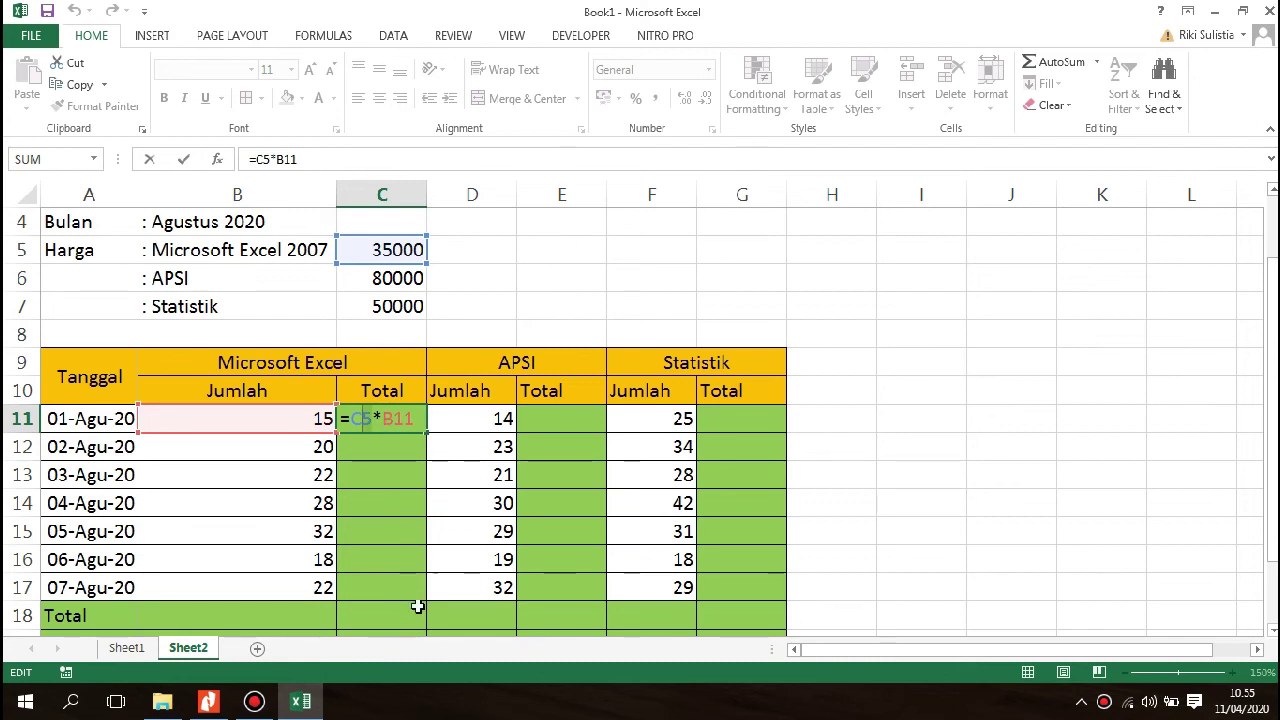
pyautogui.press('Return')
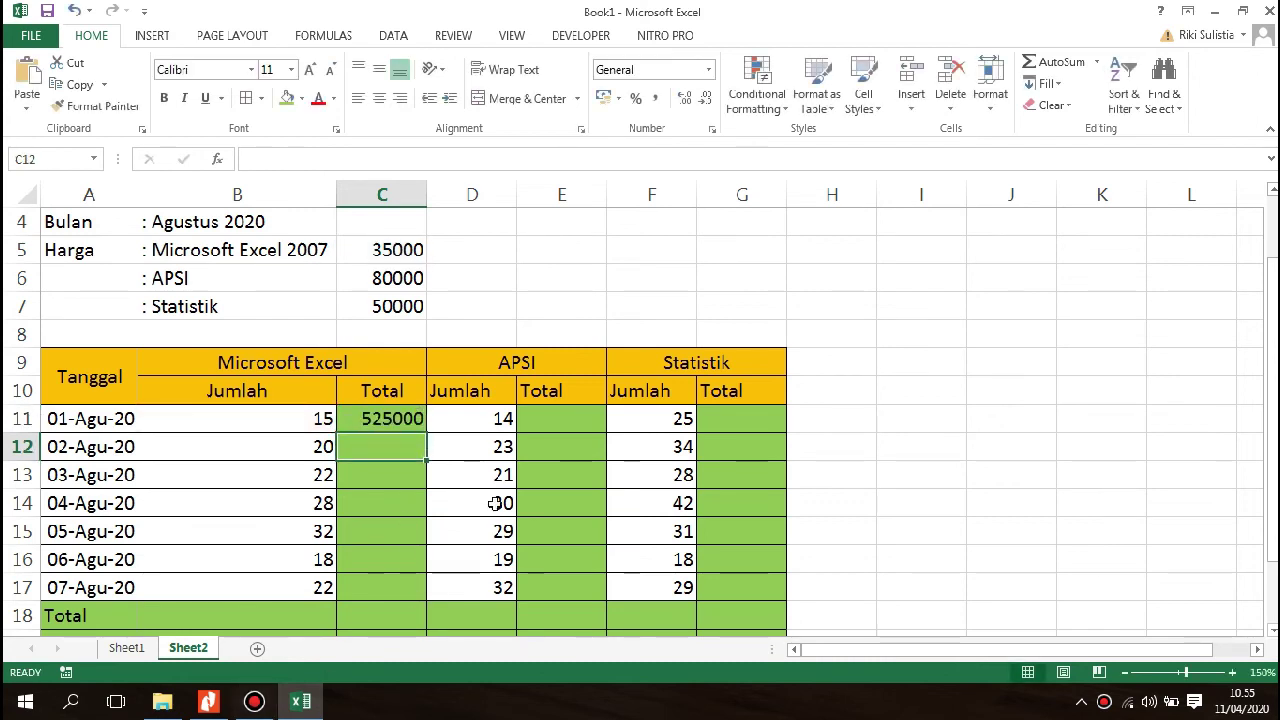
# Fill the C11 formula down to C17 again and compare the cell references in C11 and C12.
pyautogui.click(405, 418)
pyautogui.moveTo(428, 432); pyautogui.dragTo(395, 598)
pyautogui.click(386, 420)
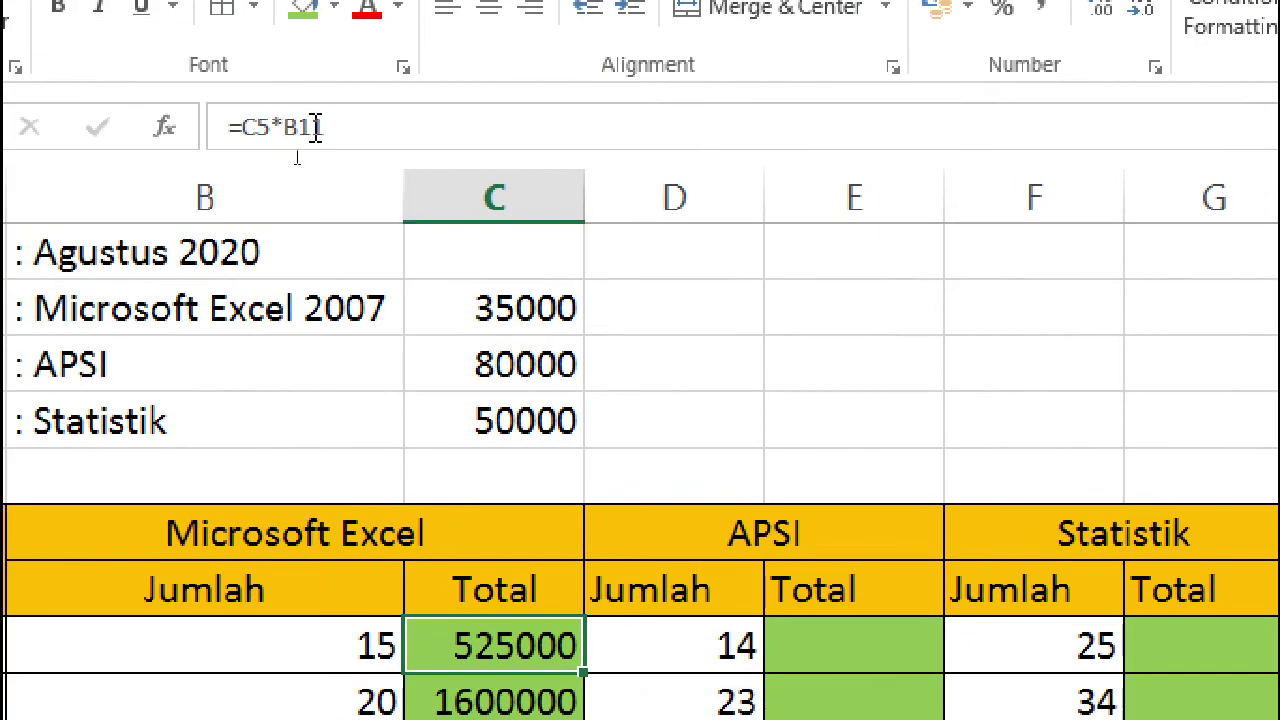
pyautogui.press('Down')
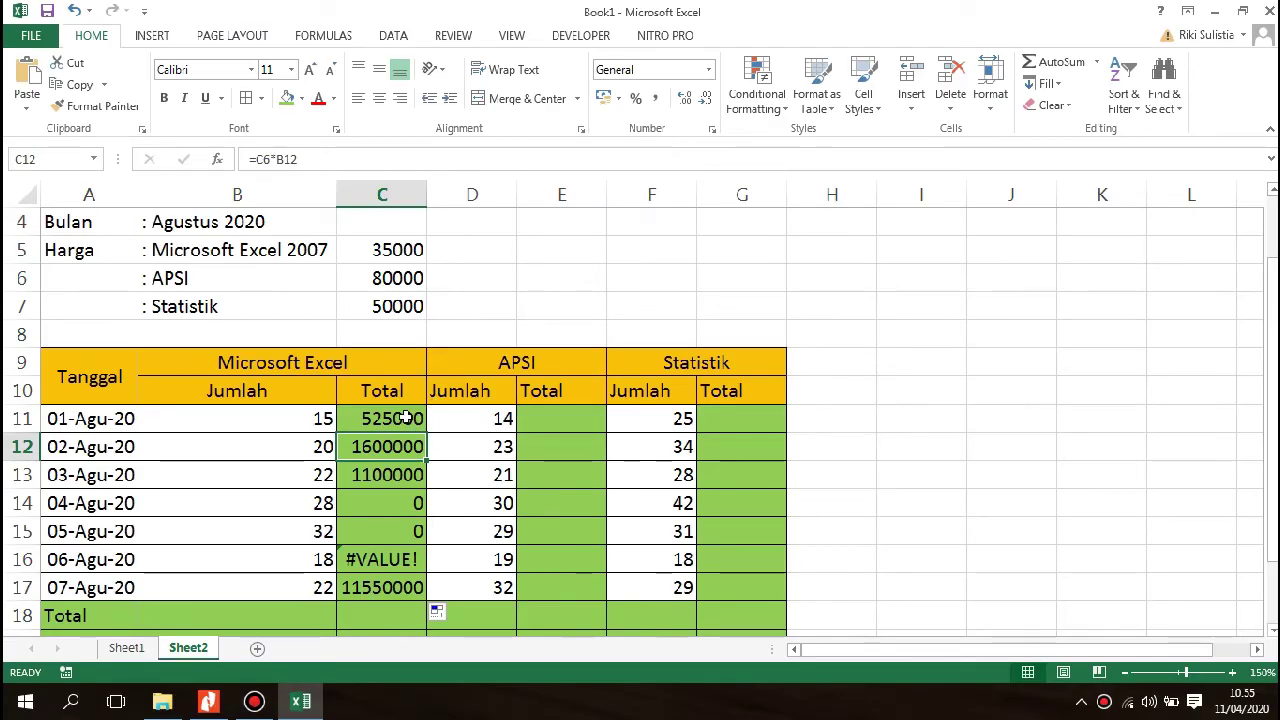
# Clear the copied formulas from the Microsoft Excel Total cells C12:C17.
pyautogui.click(388, 418)
pyautogui.moveTo(393, 438); pyautogui.dragTo(366, 597)
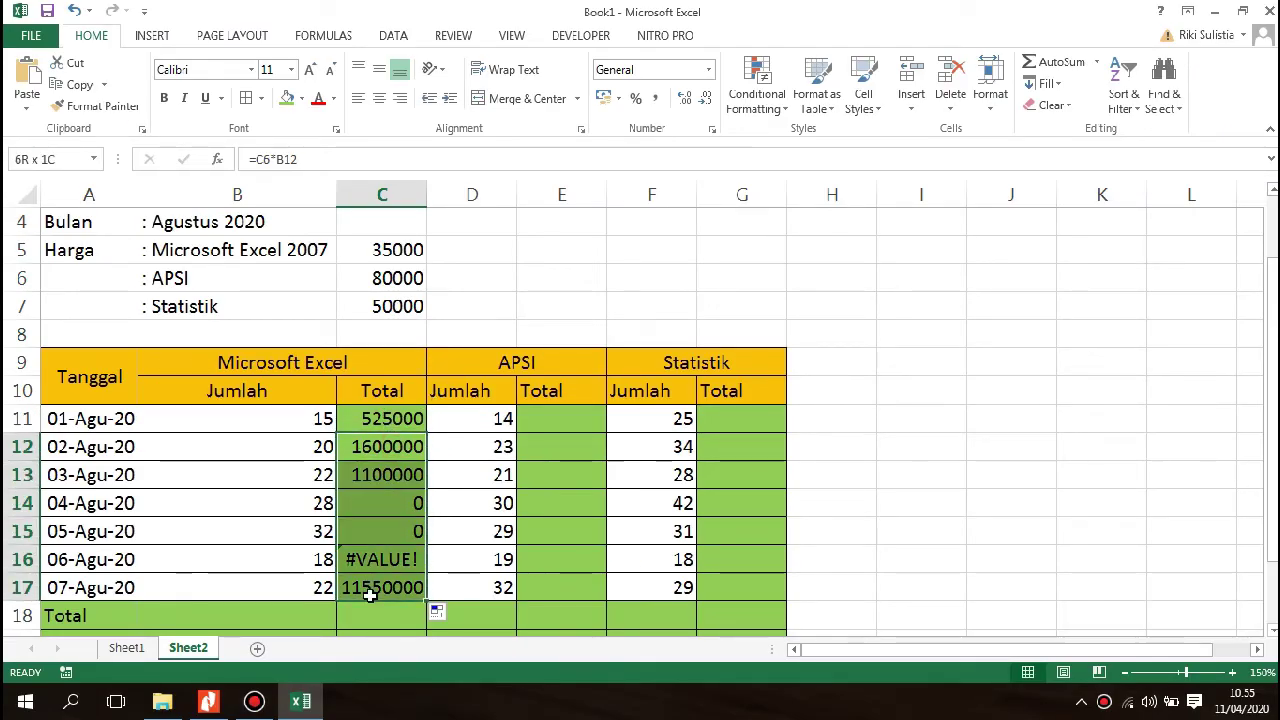
pyautogui.press('Delete')
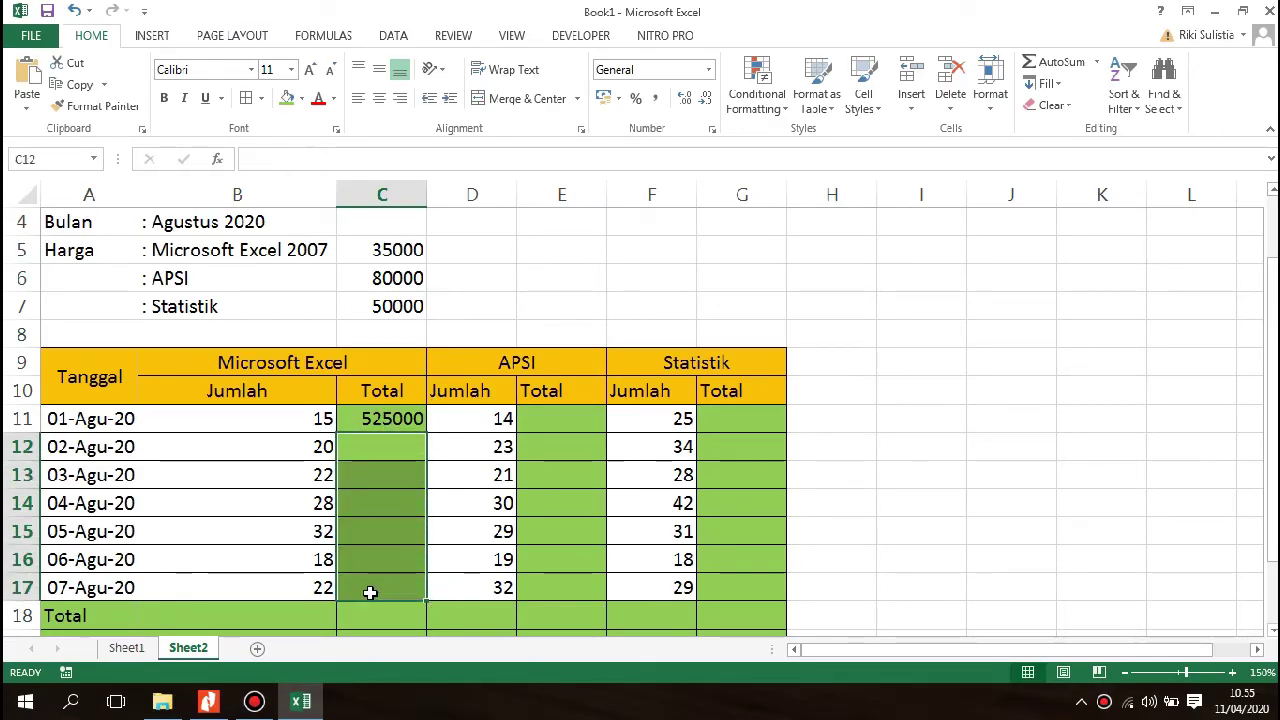
# Rewrite the C11 formula as =$C$5*B11 with an absolute price reference, and fill it down to C17.
pyautogui.click(380, 416)
pyautogui.write('=')
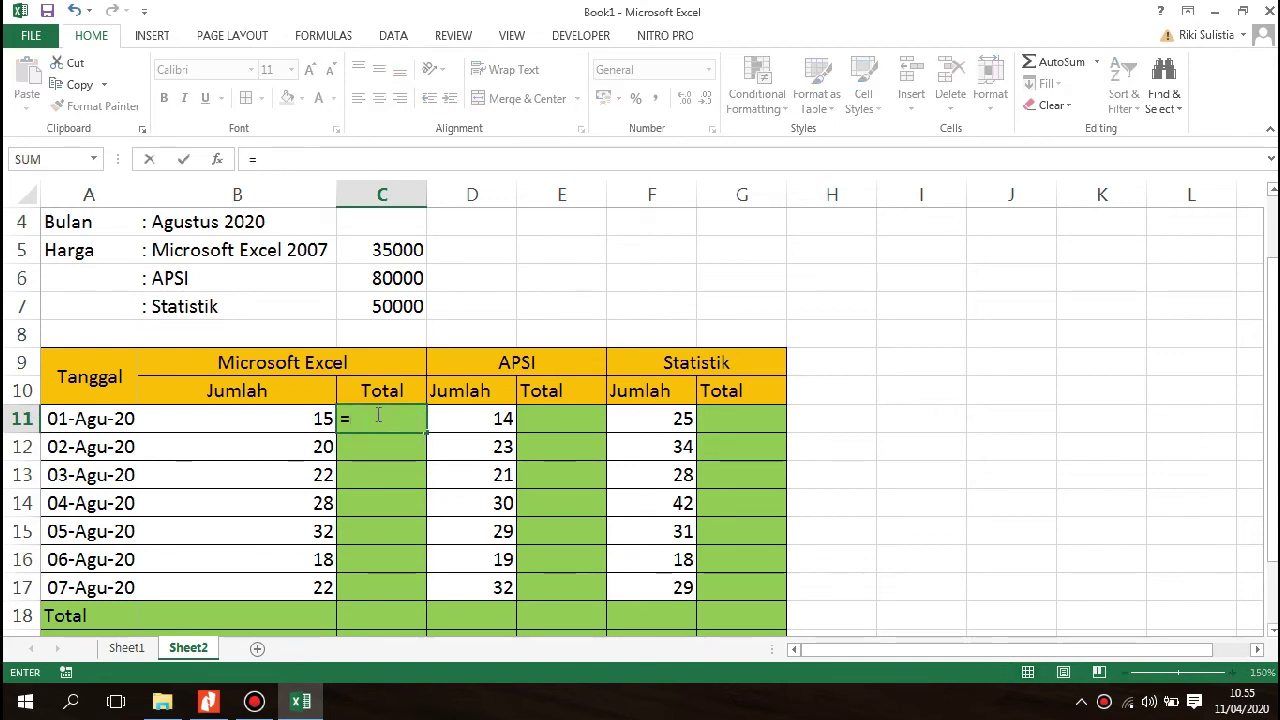
pyautogui.click(396, 250)
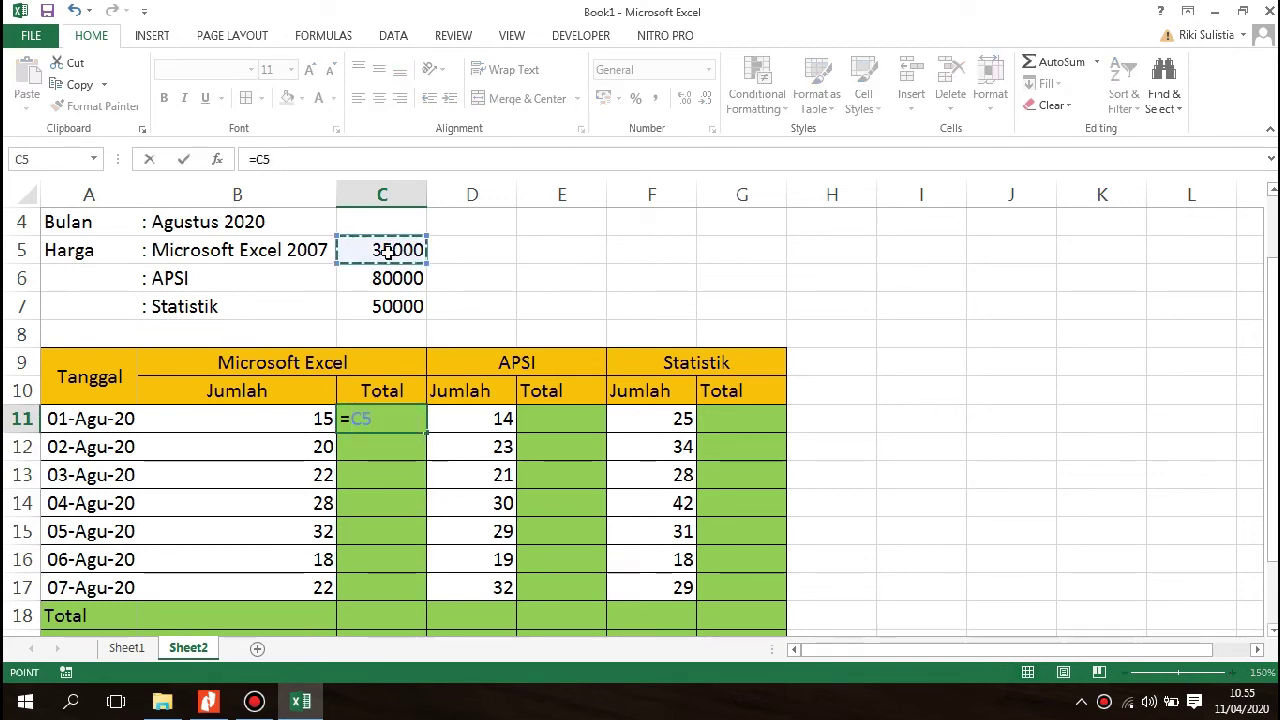
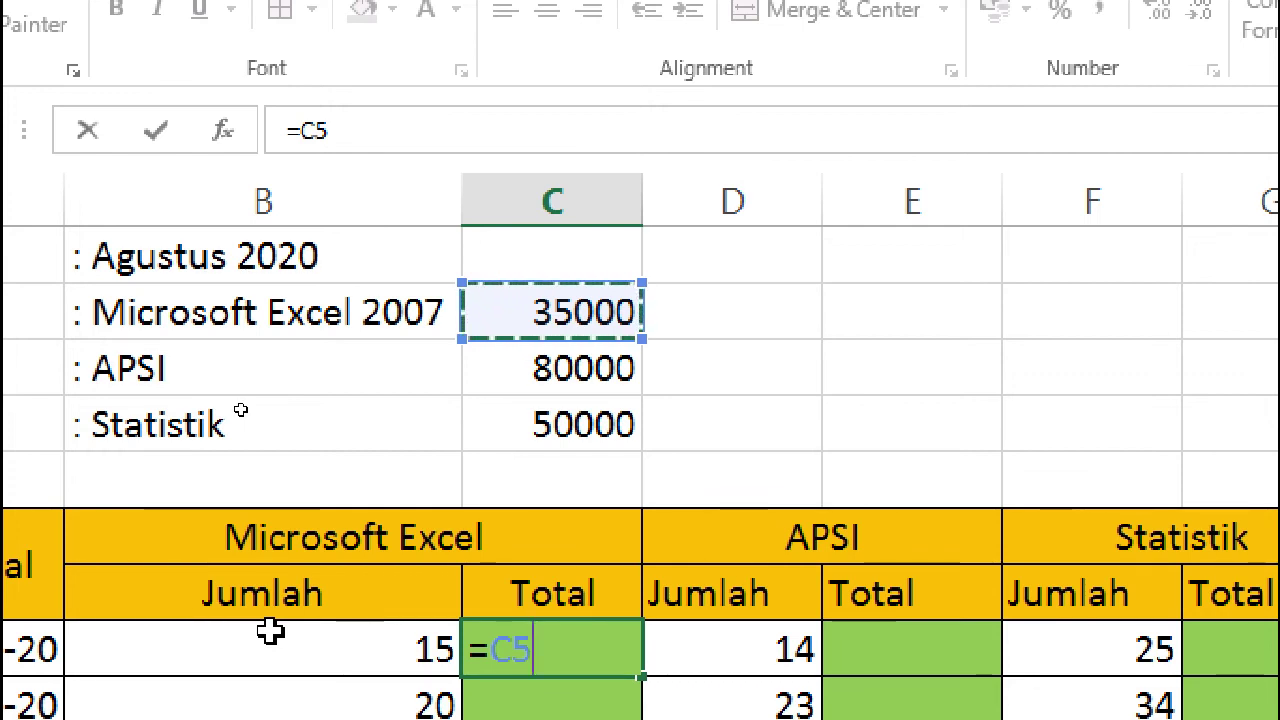
pyautogui.press('F4')
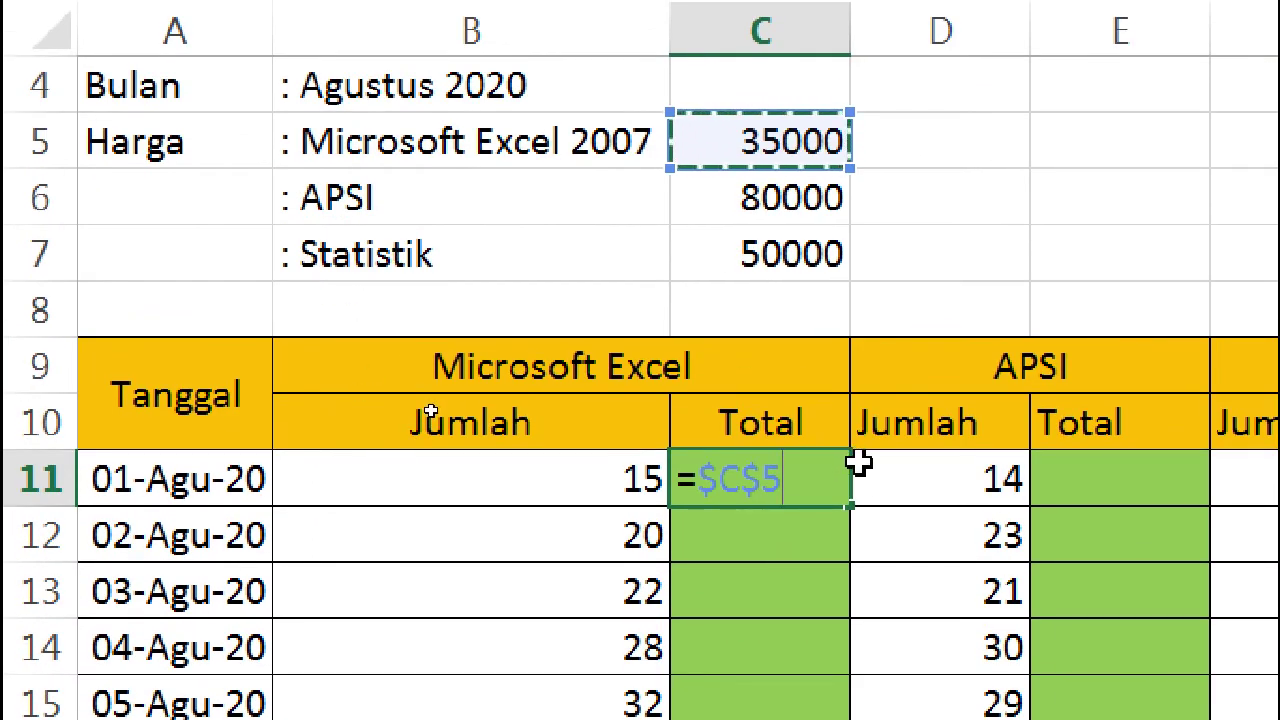
pyautogui.write('*')
pyautogui.click(590, 477)
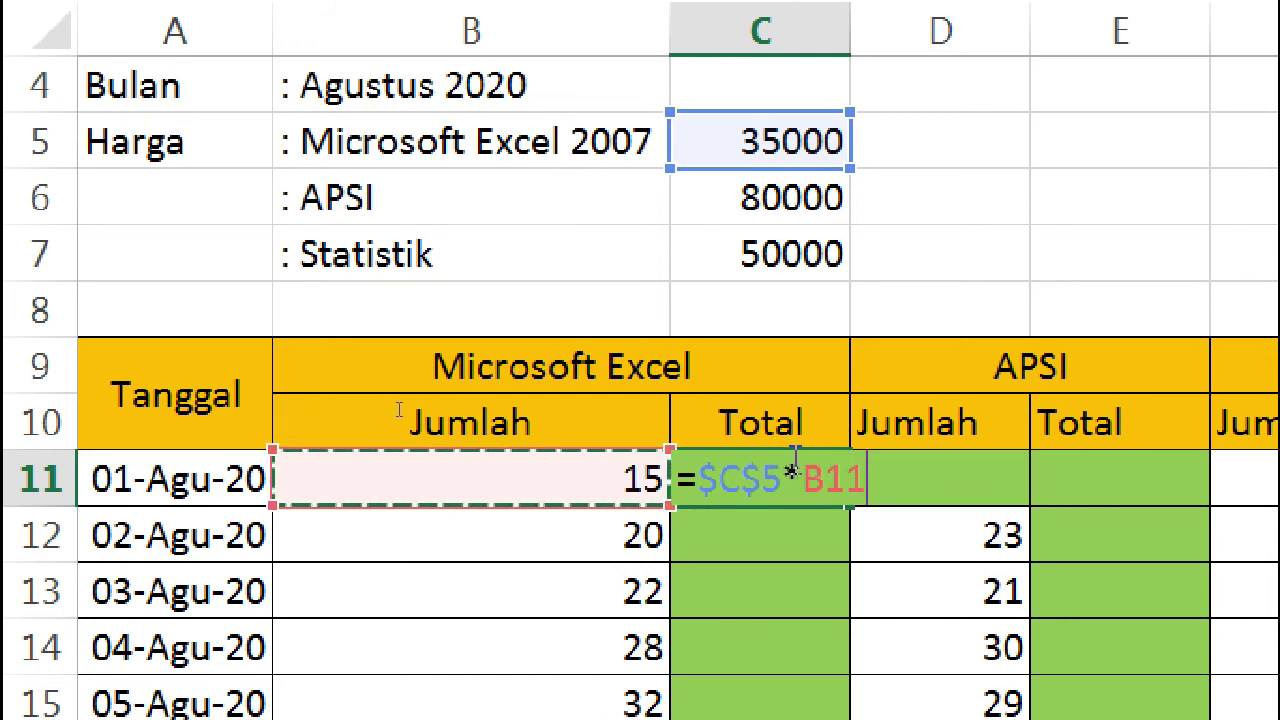
pyautogui.press('Return')
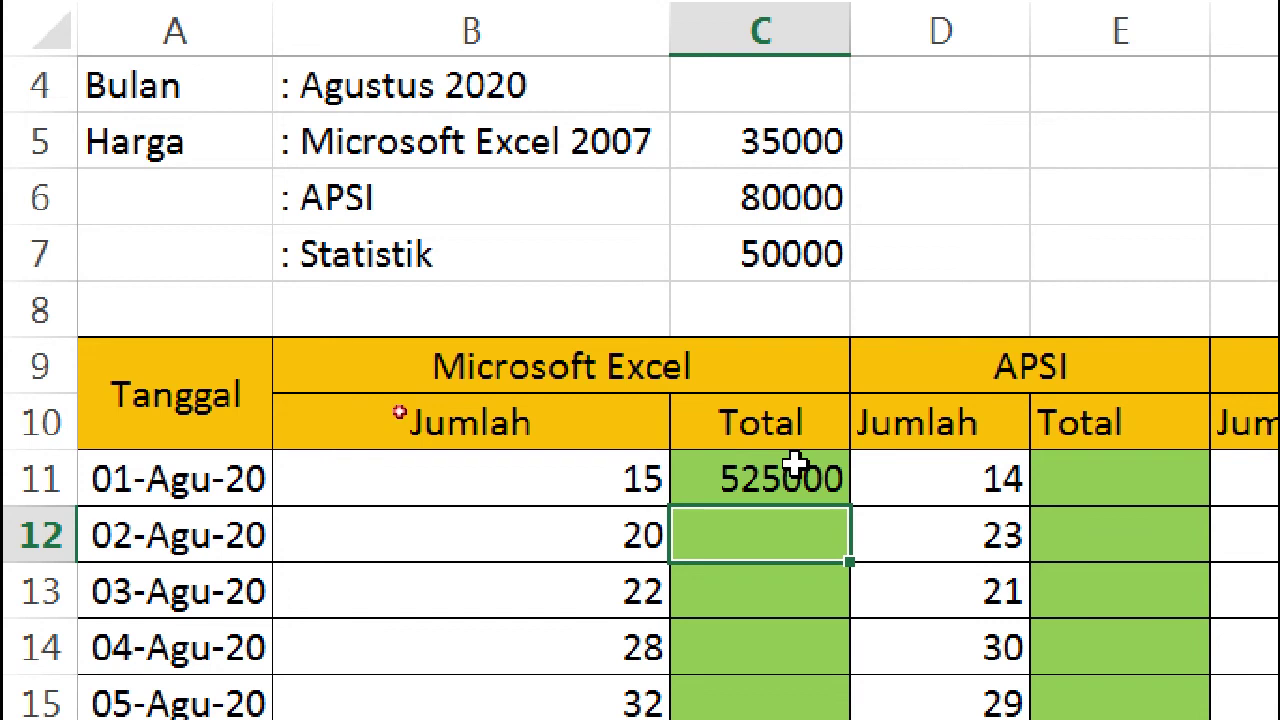
pyautogui.click(795, 462)
pyautogui.moveTo(850, 506); pyautogui.dragTo(850, 608)
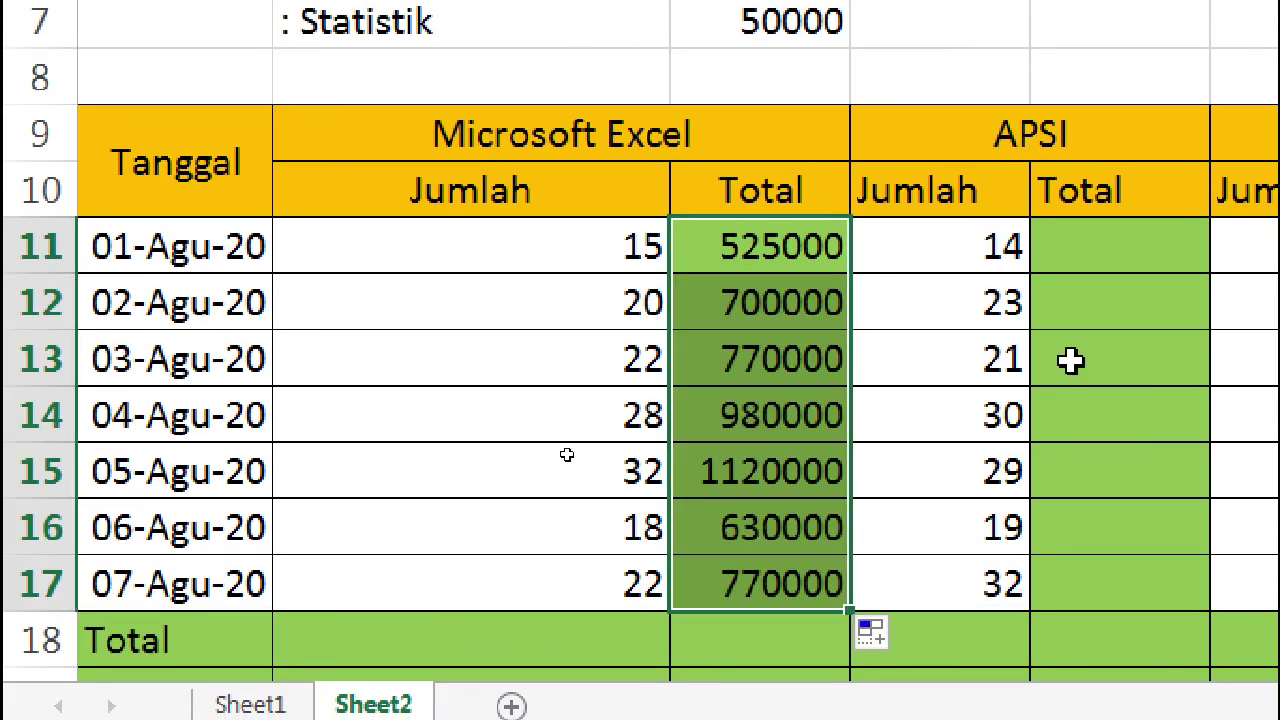
# Enter =$C$6*D11 in the first APSI Total cell E11 and fill it down to E17.
pyautogui.click(1133, 240)
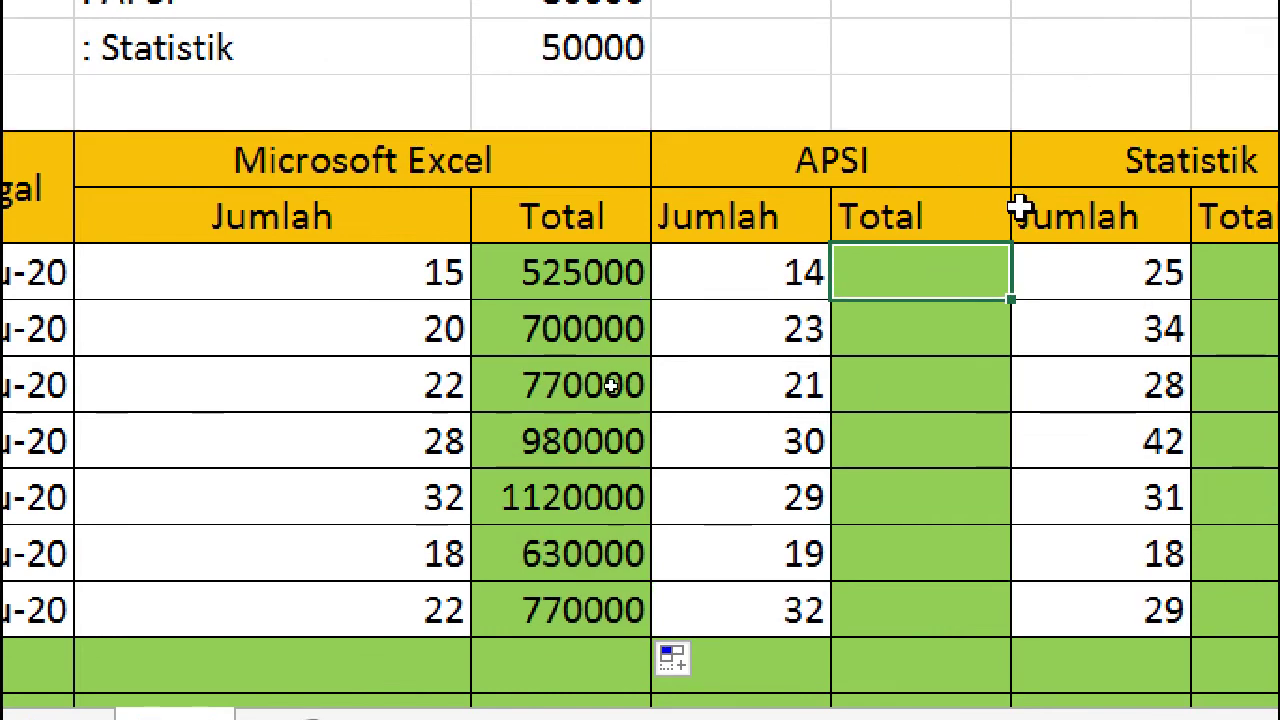
pyautogui.write('=')
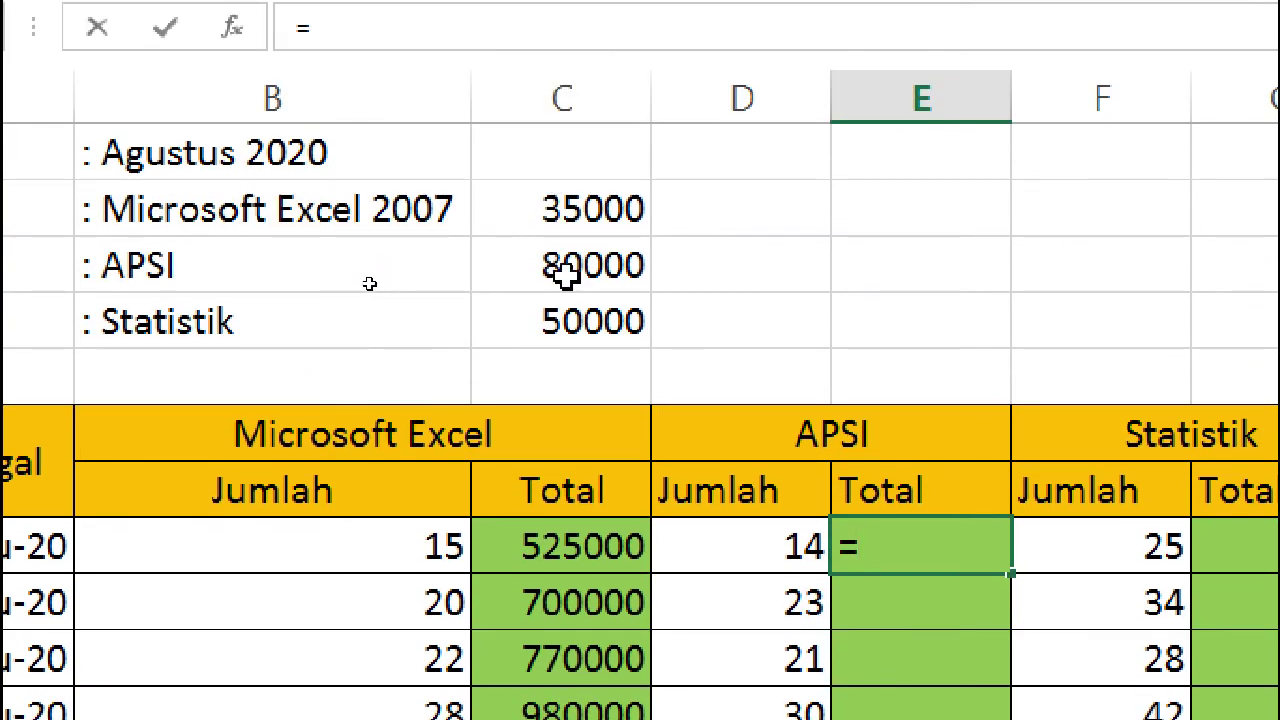
pyautogui.click(580, 266)
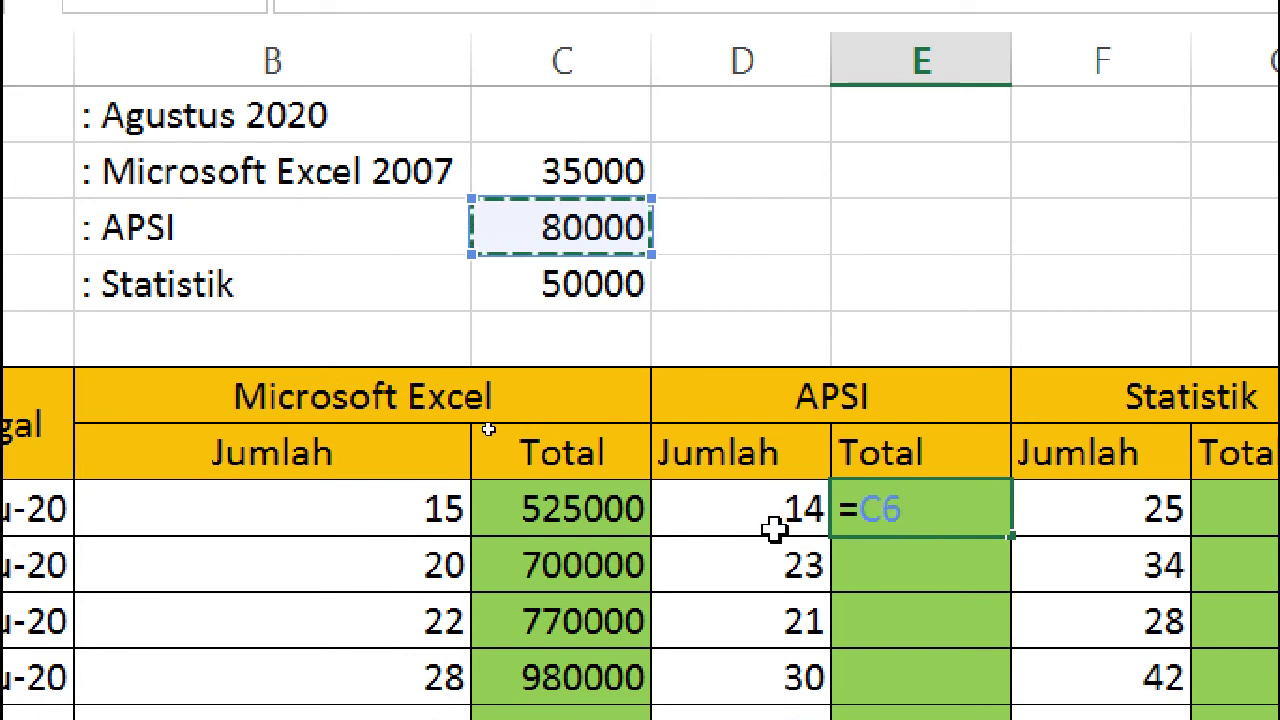
pyautogui.press('F4')
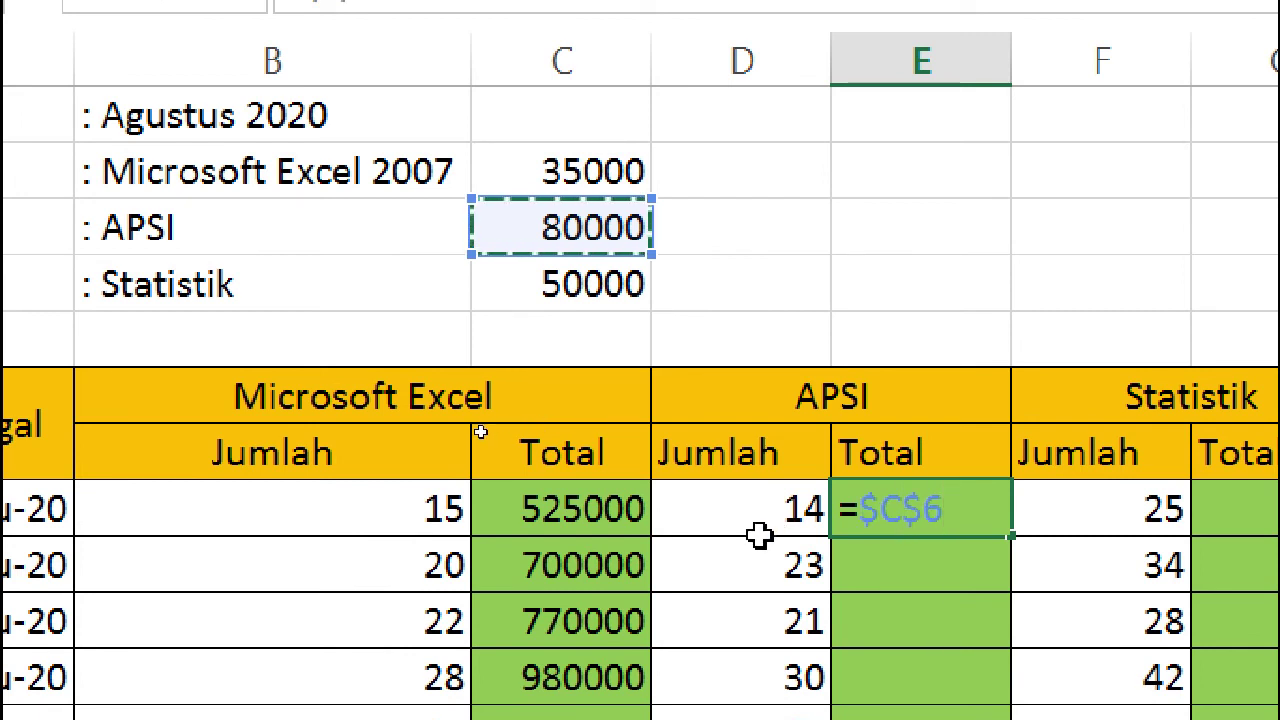
pyautogui.write('*')
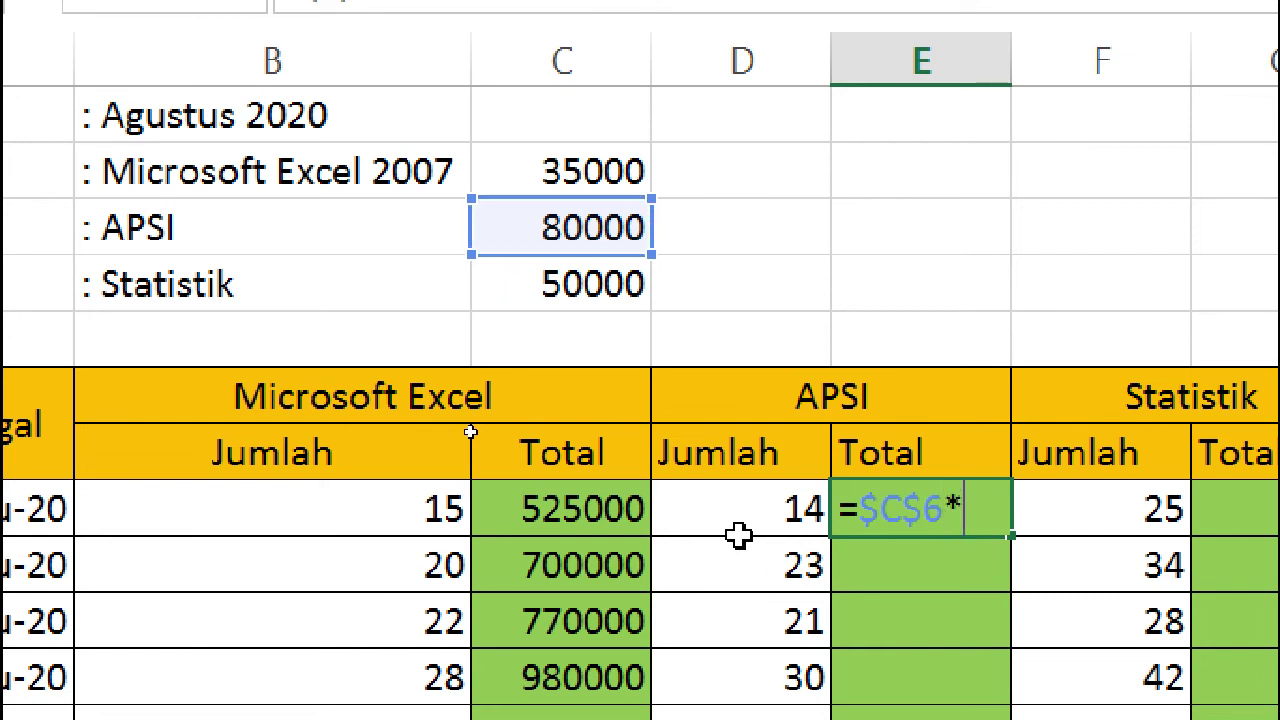
pyautogui.click(738, 508)
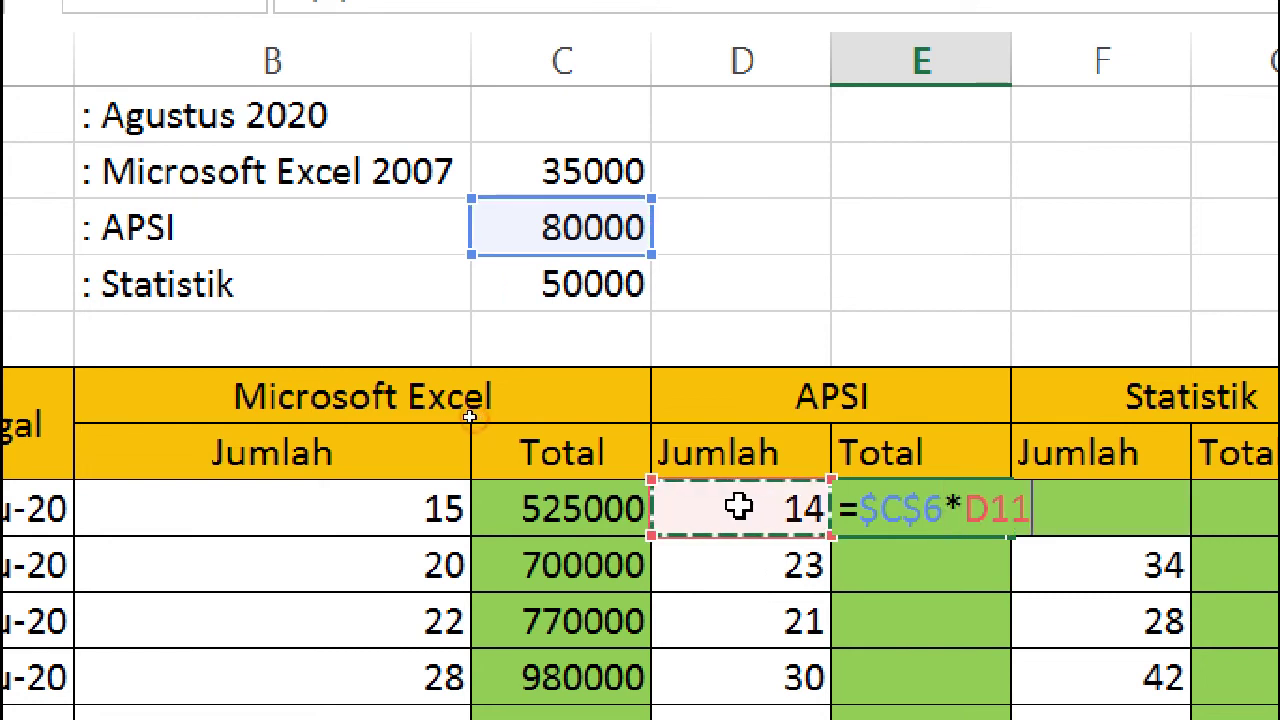
pyautogui.press('Return')
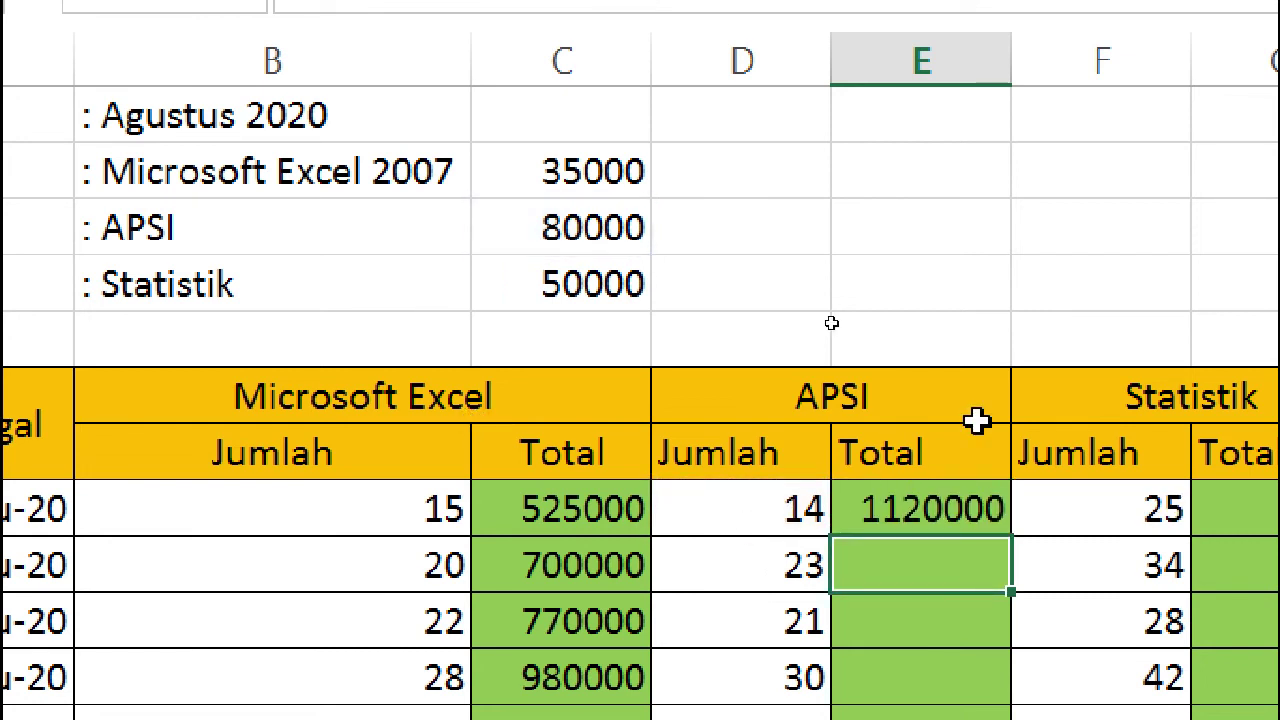
pyautogui.click(917, 500)
pyautogui.moveTo(670, 538); pyautogui.dragTo(636, 719)
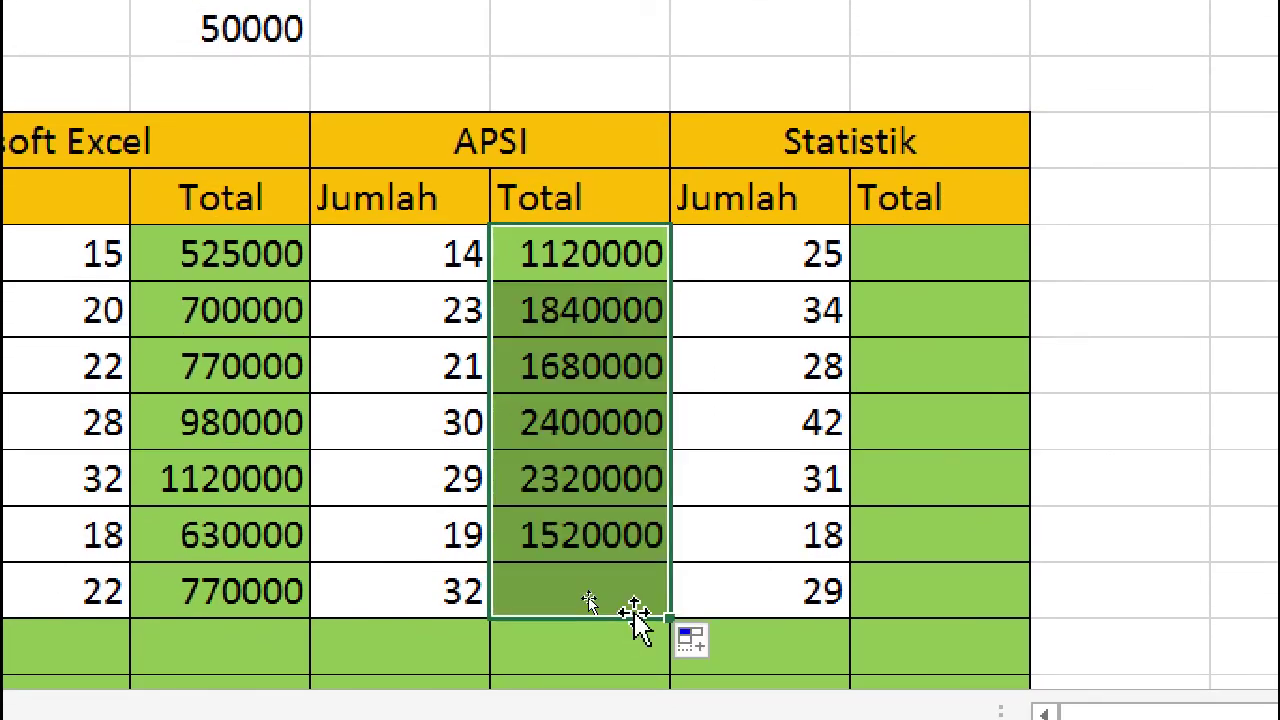
pyautogui.moveTo(636, 614); pyautogui.dragTo(636, 616)
# Enter =$C$7*F11 in the first Statistik Total cell G11 and fill it down to G17.
pyautogui.moveTo(760, 252); pyautogui.dragTo(754, 415)
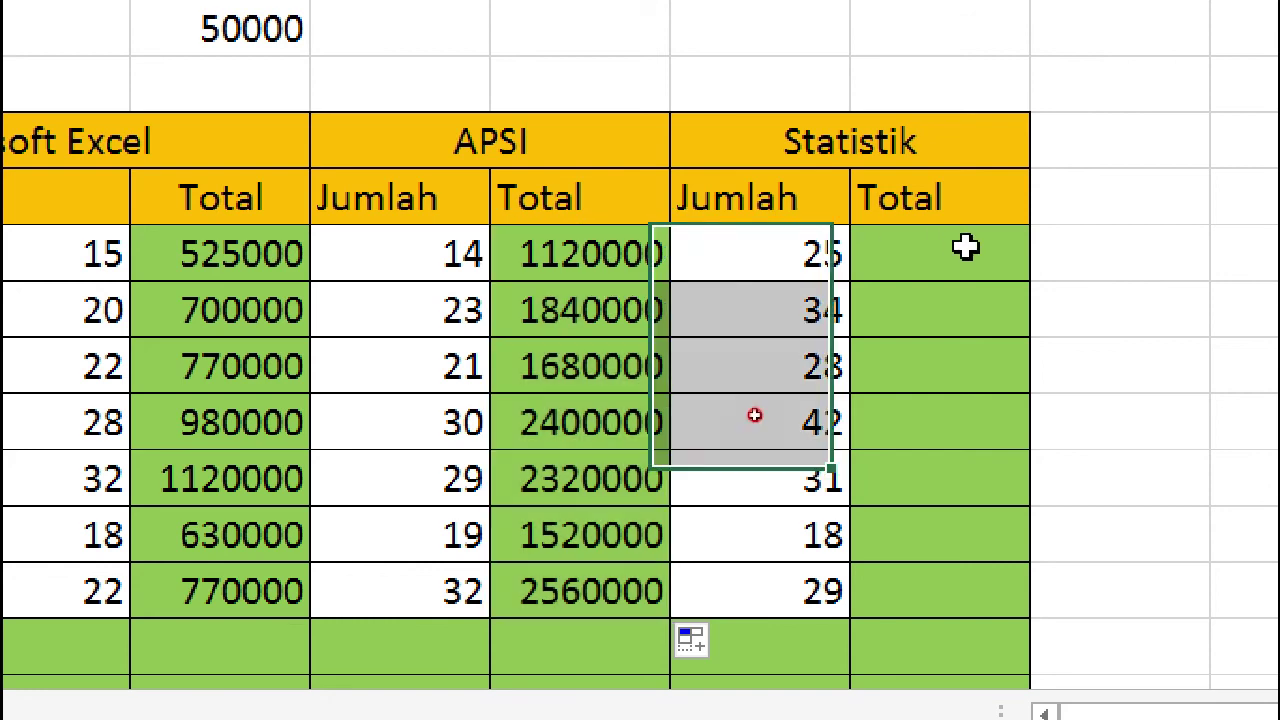
pyautogui.click(965, 248)
pyautogui.write('=')
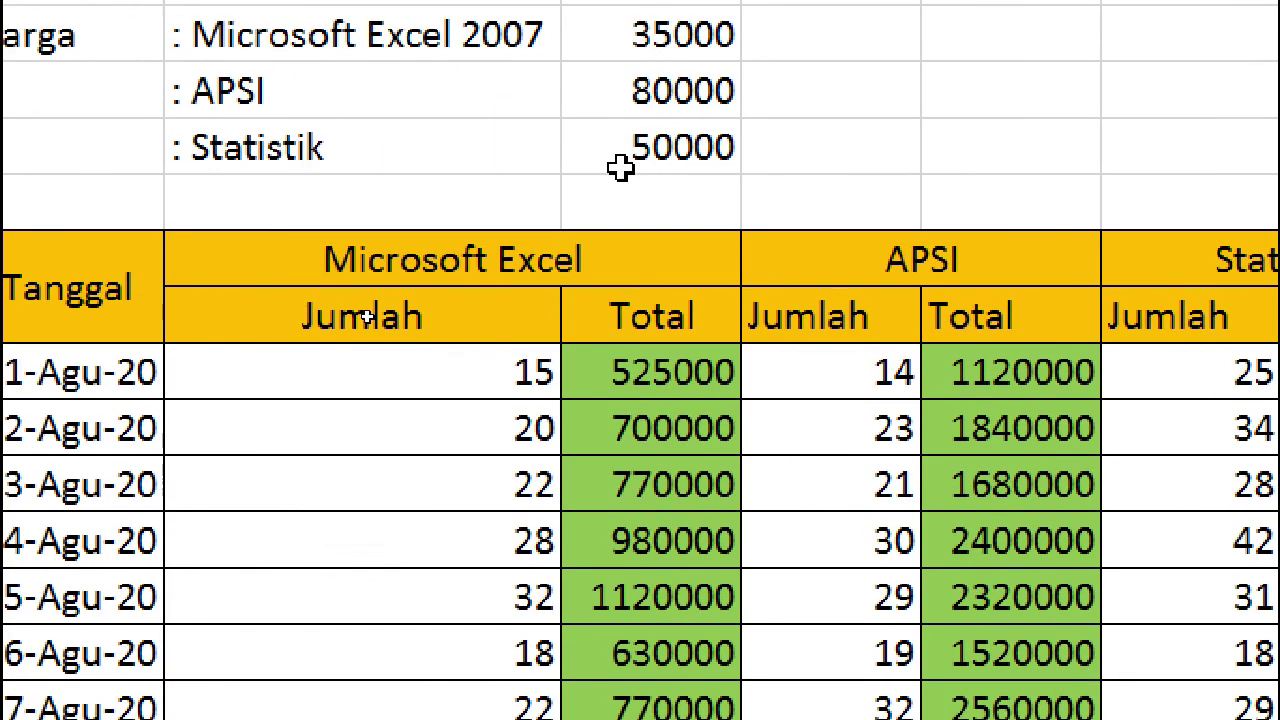
pyautogui.click(209, 30)
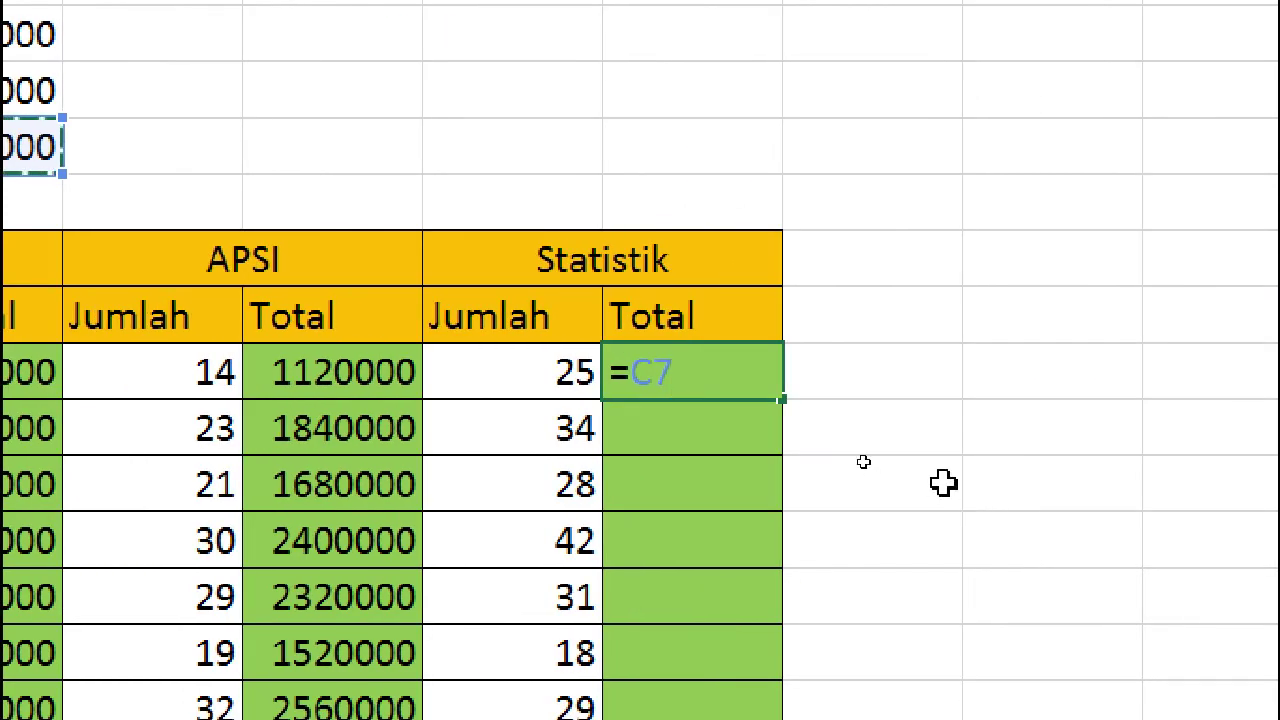
pyautogui.press('F4')
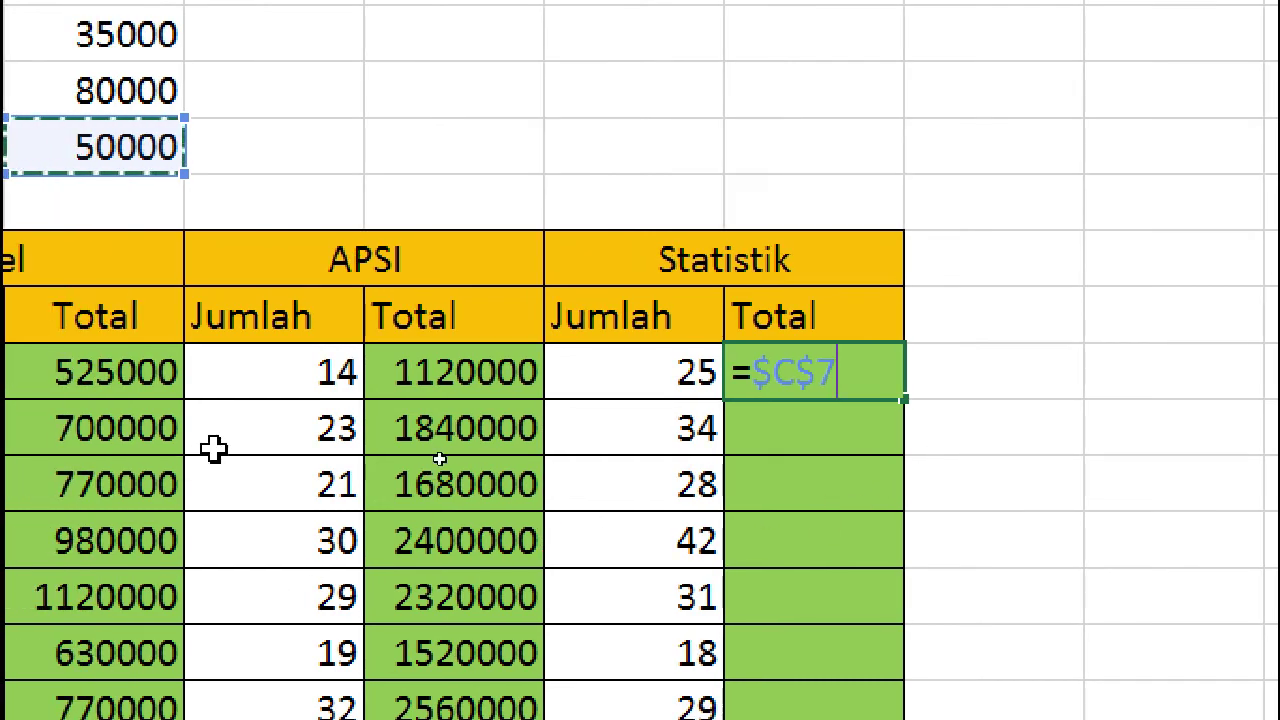
pyautogui.write('*')
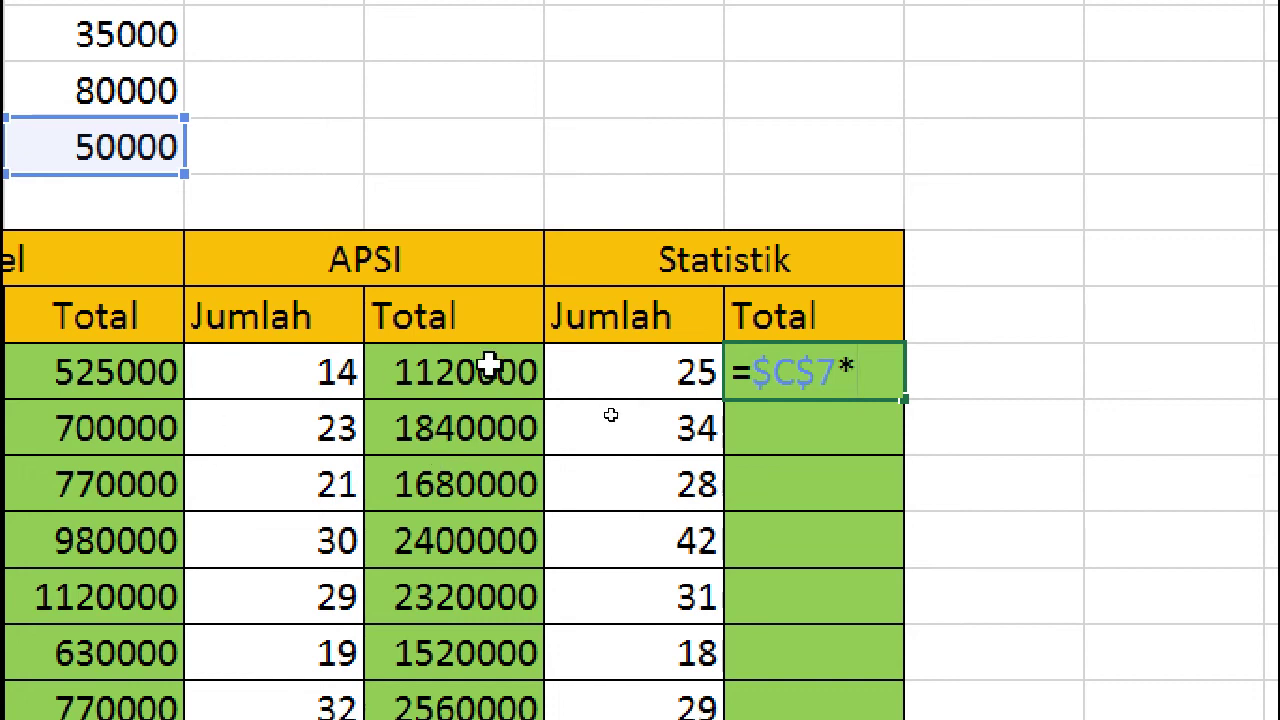
pyautogui.click(688, 370)
pyautogui.press('Return')
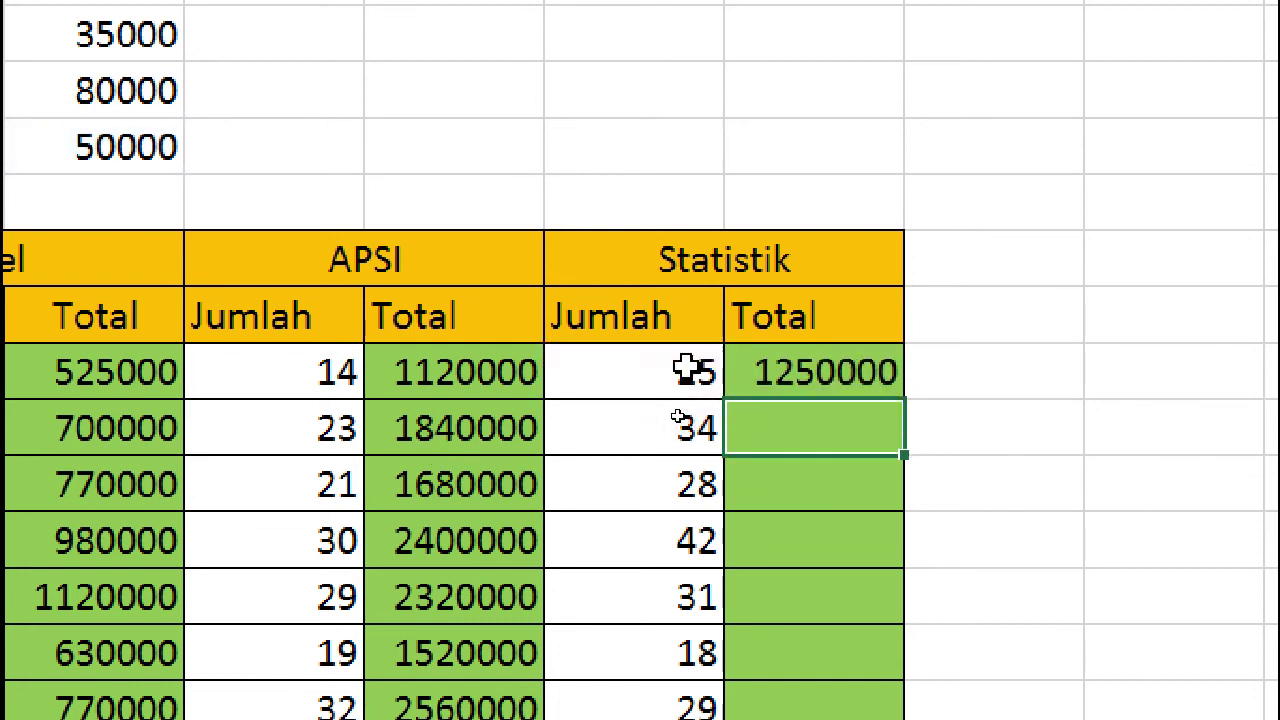
pyautogui.click(886, 363)
pyautogui.moveTo(903, 400); pyautogui.dragTo(838, 716)
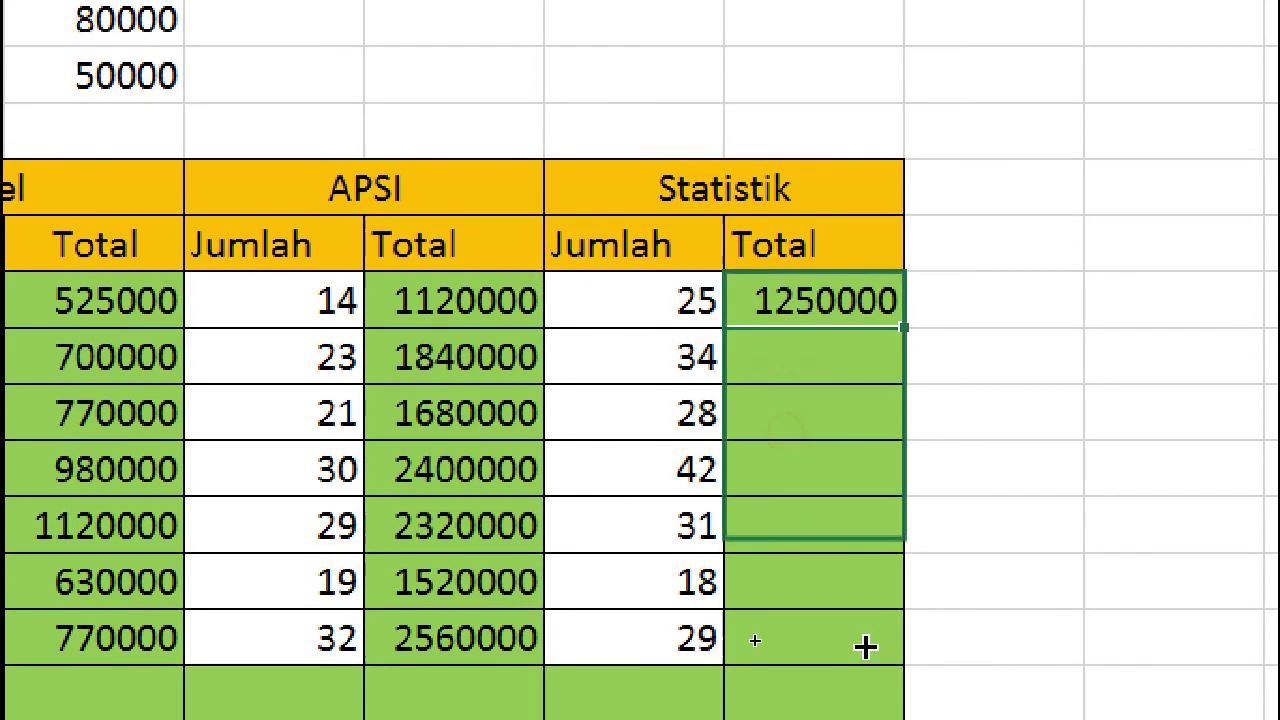
pyautogui.moveTo(838, 296)
pyautogui.mouseDown()
pyautogui.moveTo(843, 283)
pyautogui.moveTo(846, 310)
pyautogui.mouseUp()
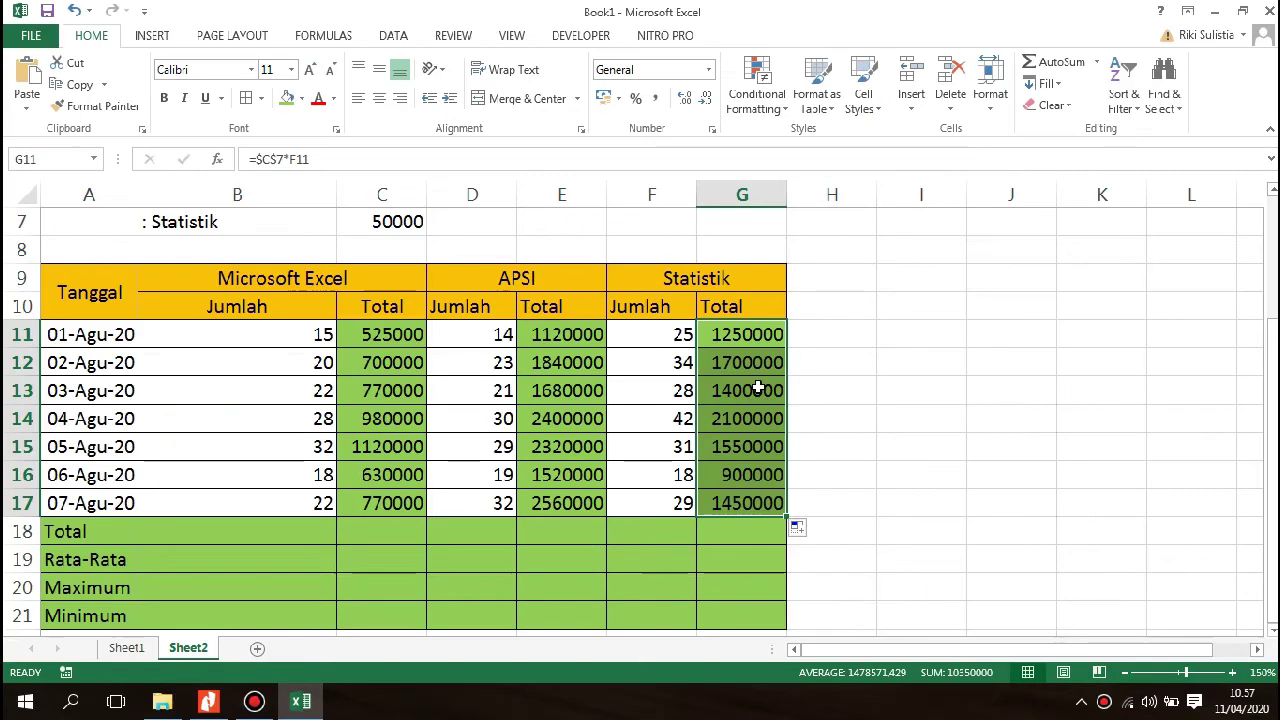
pyautogui.click(1060, 380)
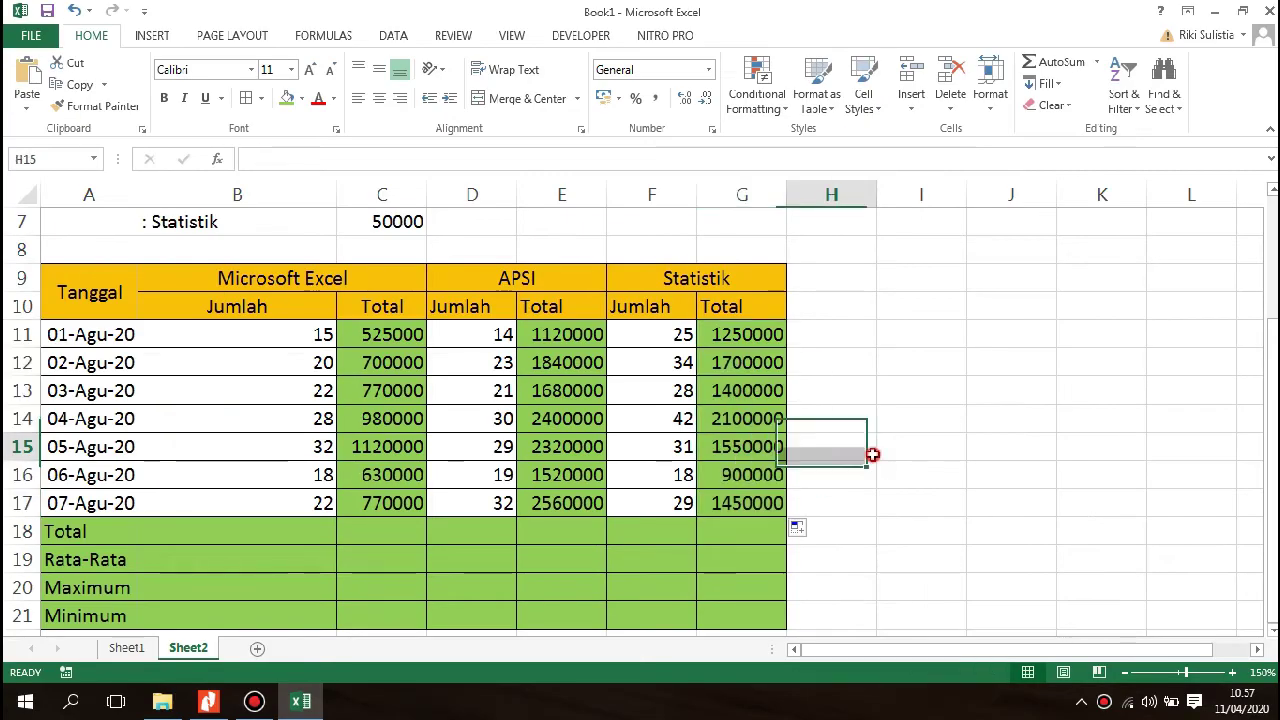
# Apply the Accounting number format to the Microsoft Excel totals C11:C17 and the APSI totals E11:E17.
pyautogui.moveTo(390, 338); pyautogui.dragTo(391, 503)
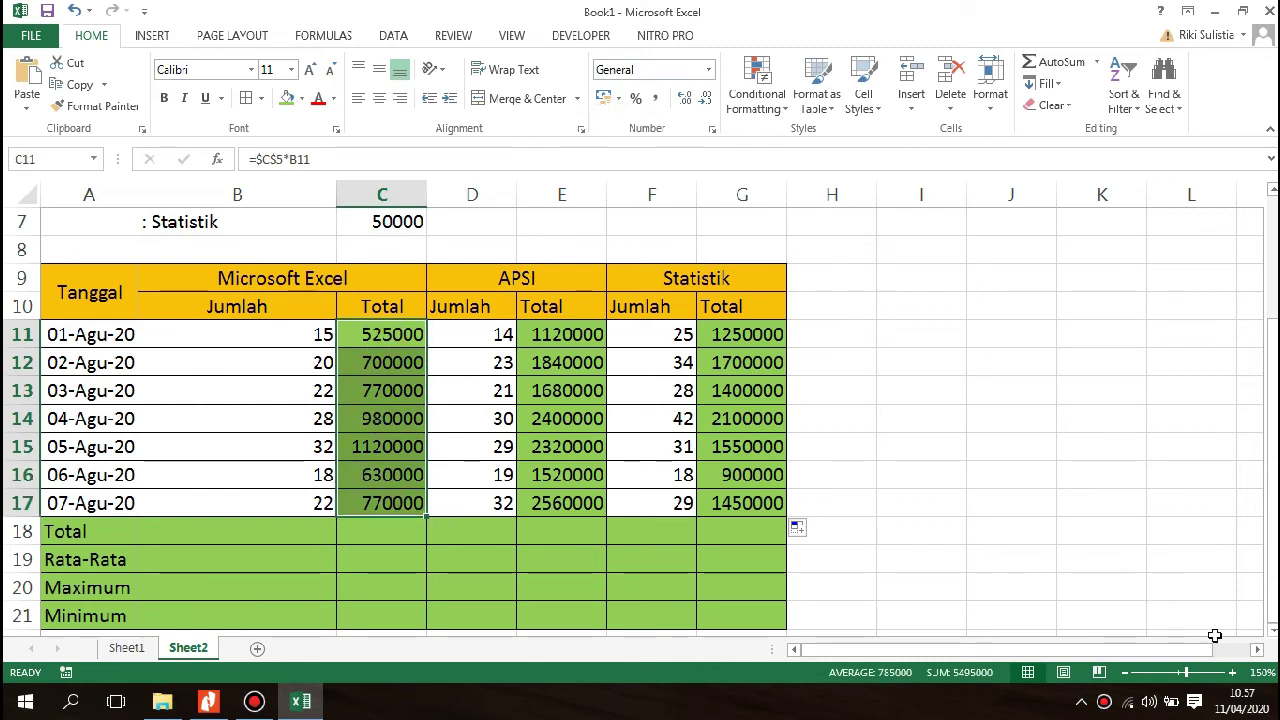
pyautogui.click(1232, 672)
pyautogui.click(1232, 672)
pyautogui.click(1232, 672)
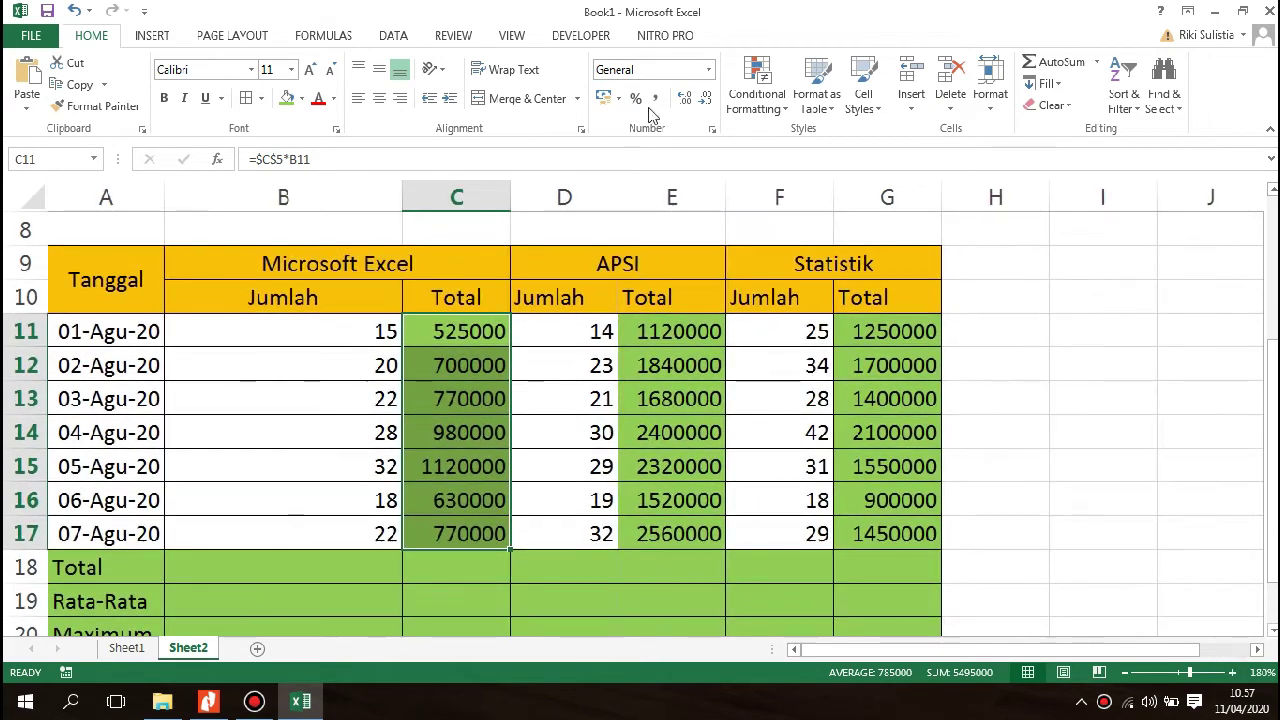
pyautogui.click(708, 69)
pyautogui.click(715, 228)
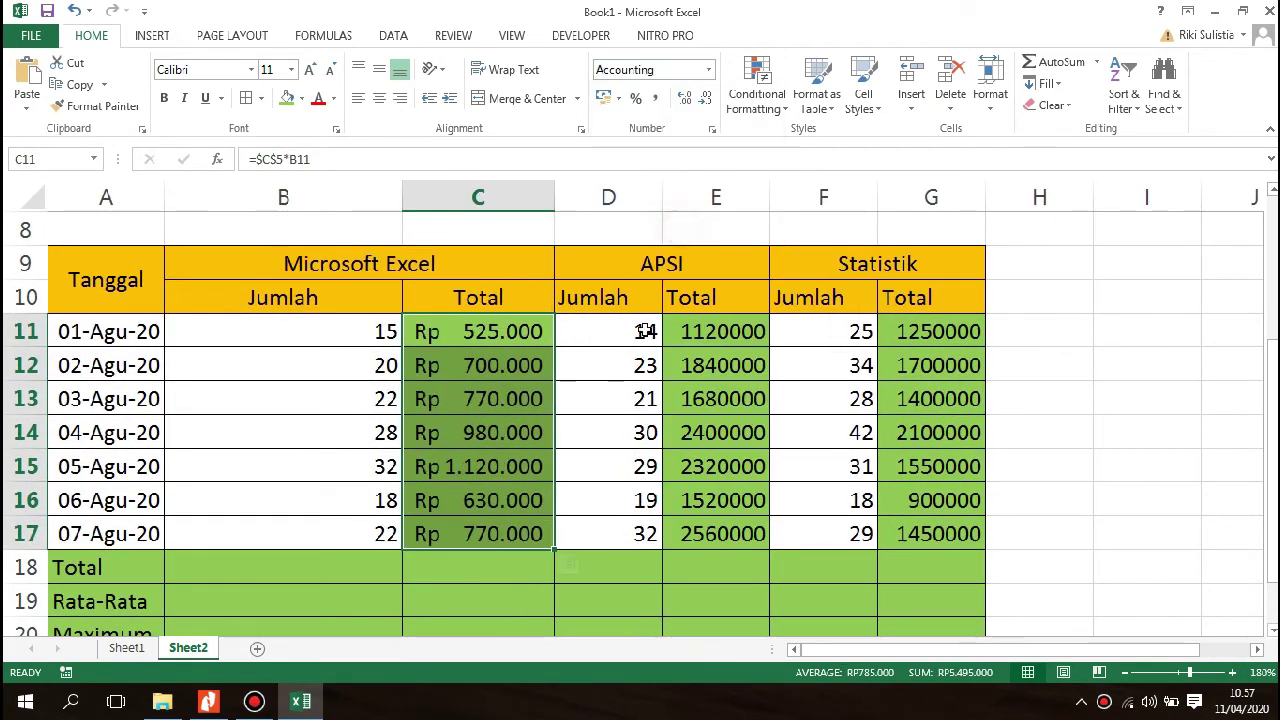
pyautogui.moveTo(737, 337); pyautogui.dragTo(737, 533)
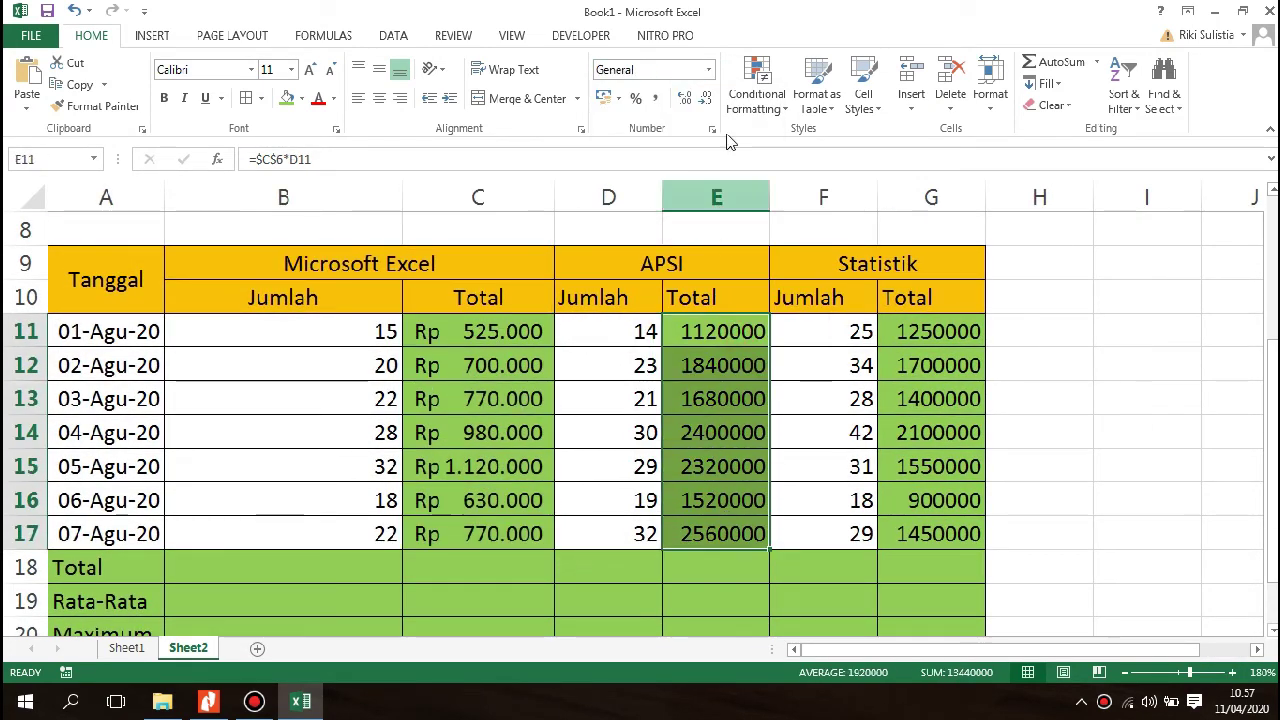
pyautogui.click(706, 72)
pyautogui.click(669, 226)
# Apply the Accounting number format to the Statistik totals in G11:G17.
pyautogui.moveTo(980, 333); pyautogui.dragTo(980, 530)
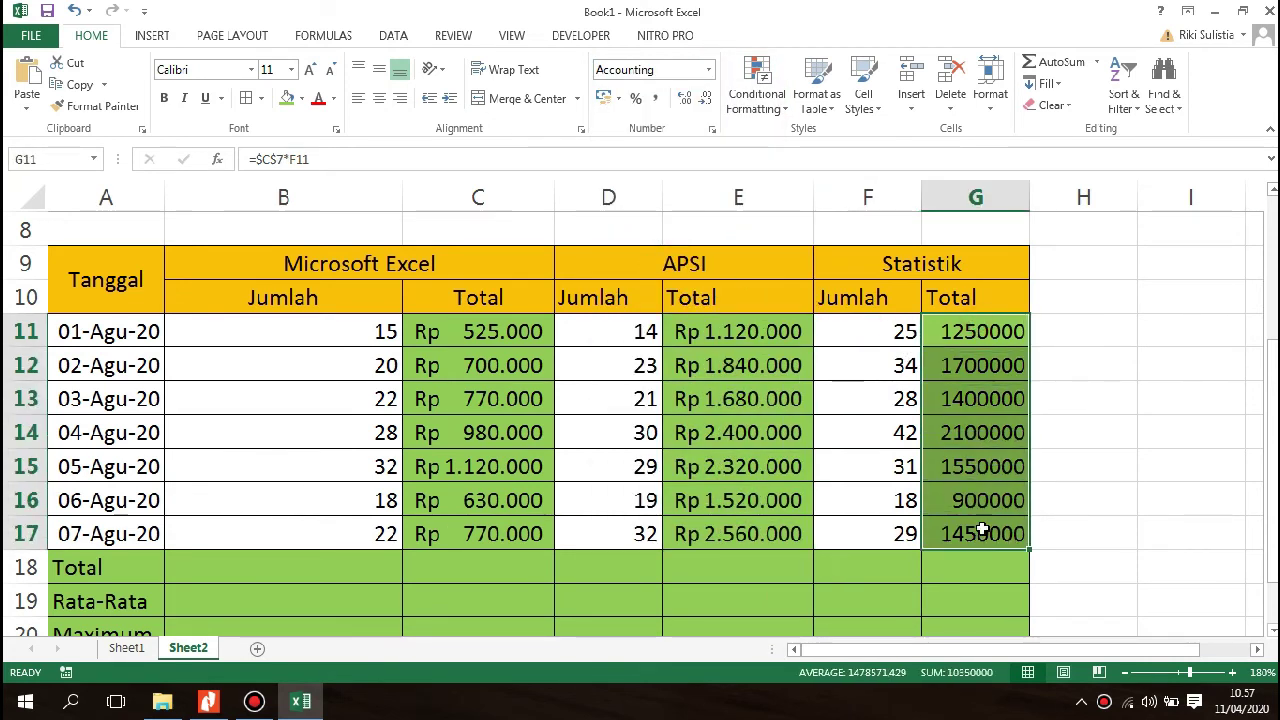
pyautogui.click(712, 72)
pyautogui.click(700, 182)
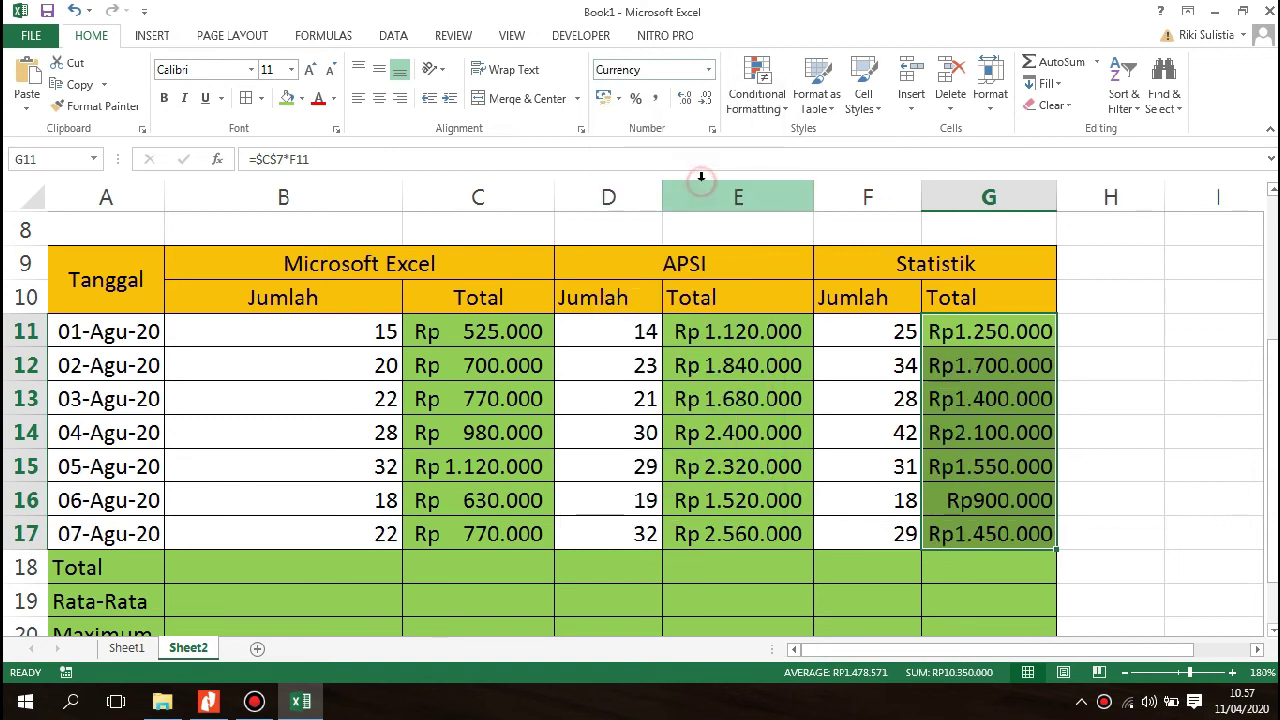
pyautogui.click(706, 69)
pyautogui.click(686, 219)
pyautogui.click(965, 398)
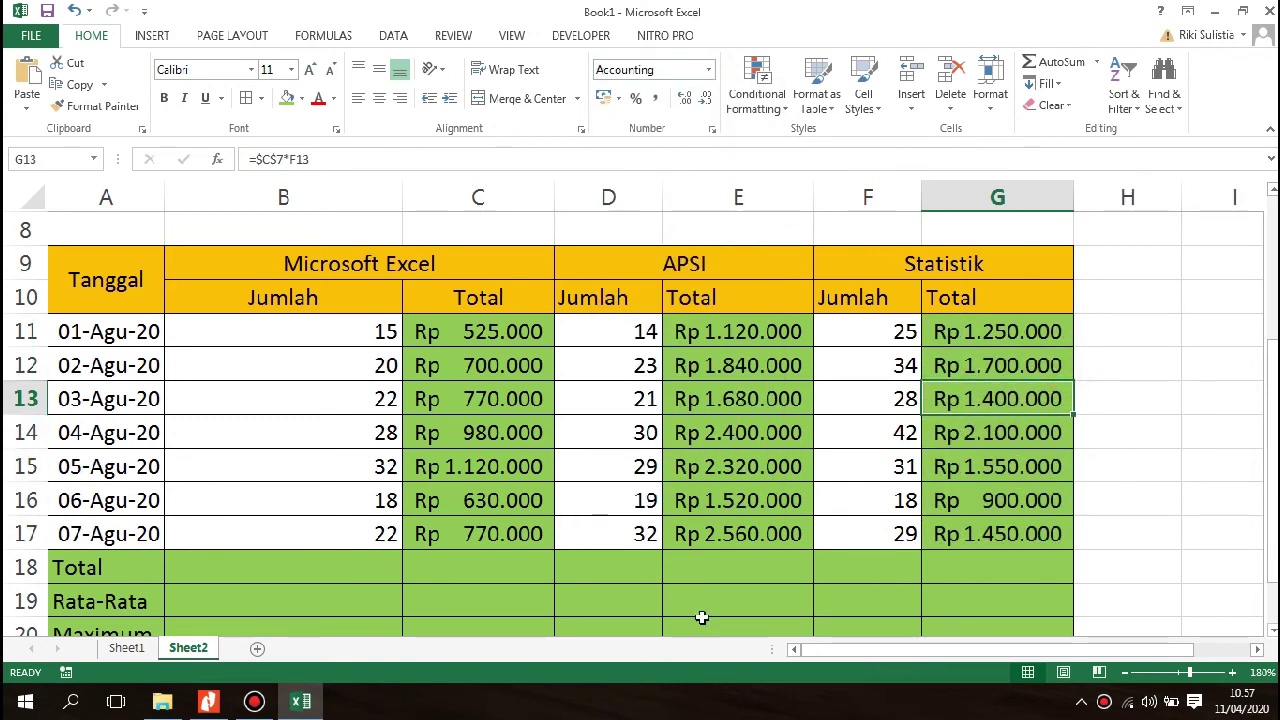
# Add a thick box border around the summary rows A18:G21, from Total to Minimum.
pyautogui.scroll(-1, 702, 618)
pyautogui.moveTo(94, 462); pyautogui.dragTo(1006, 566)
pyautogui.click(265, 100)
pyautogui.click(300, 303)
pyautogui.click(508, 491)
pyautogui.click(288, 518)
pyautogui.click(186, 466)
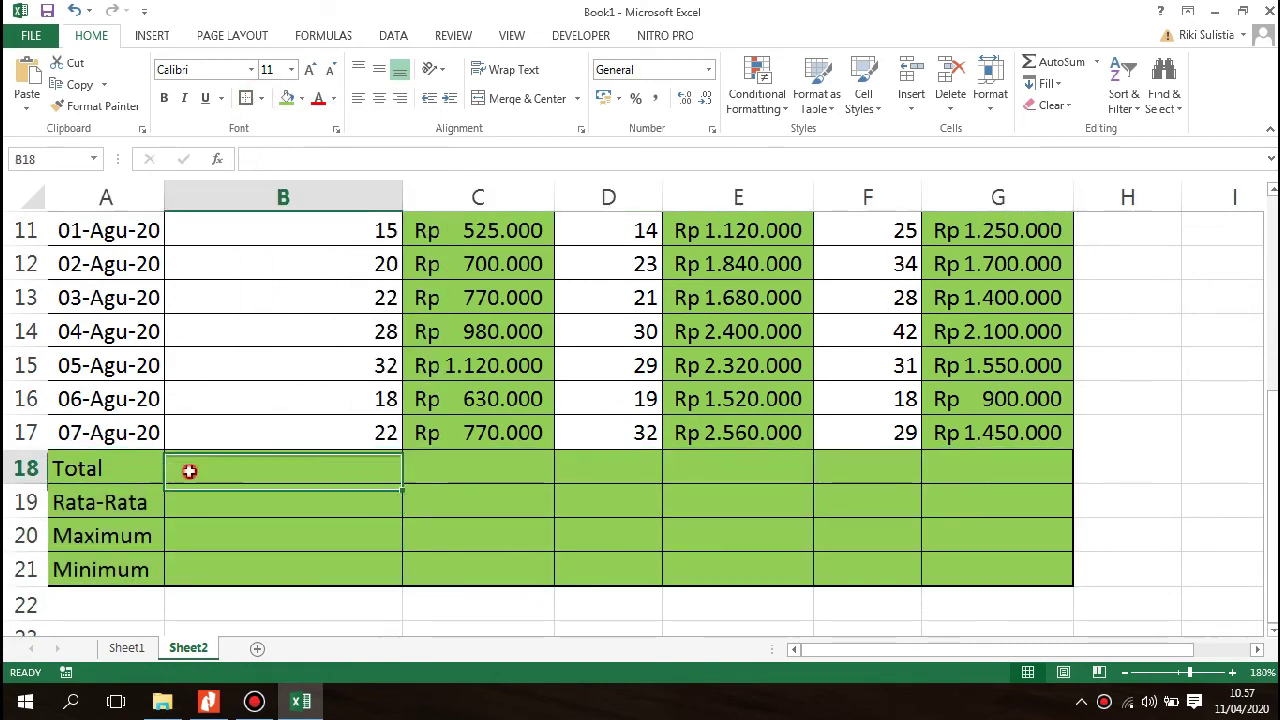
pyautogui.click(432, 464)
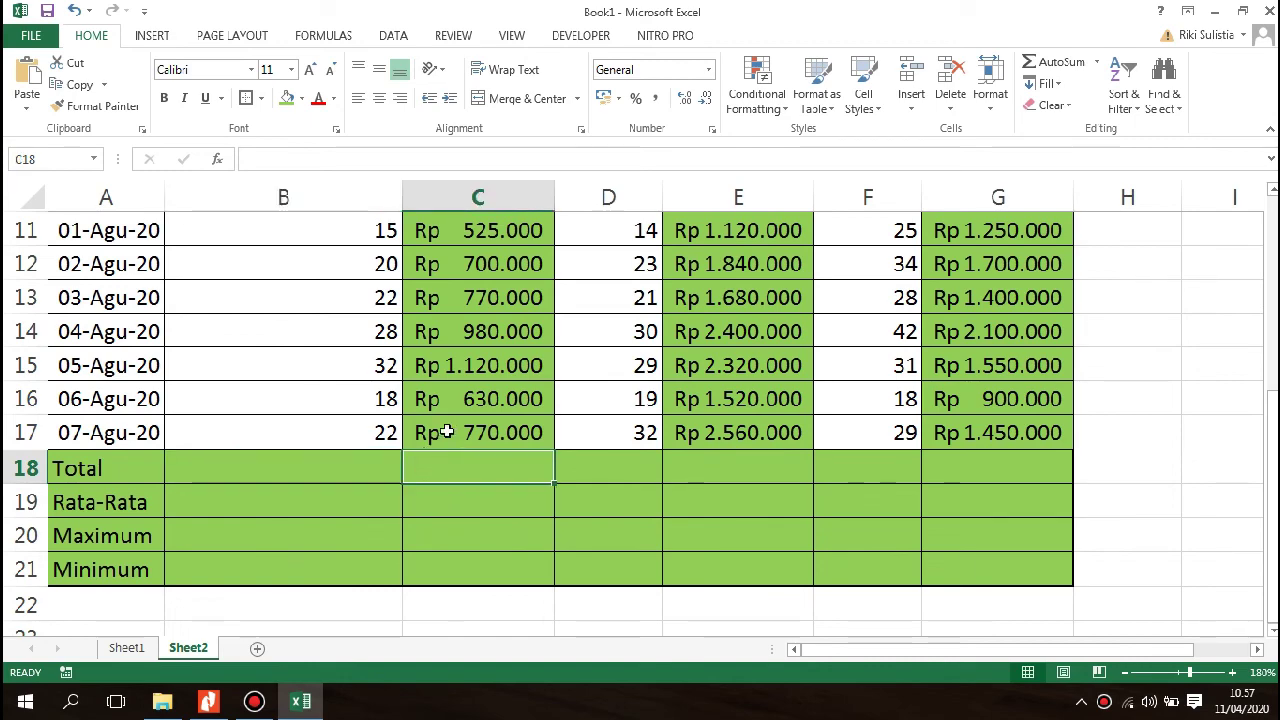
pyautogui.scroll(3, 460, 400)
pyautogui.scroll(-2, 487, 371)
pyautogui.scroll(-1, 487, 371)
pyautogui.scroll(1, 490, 340)
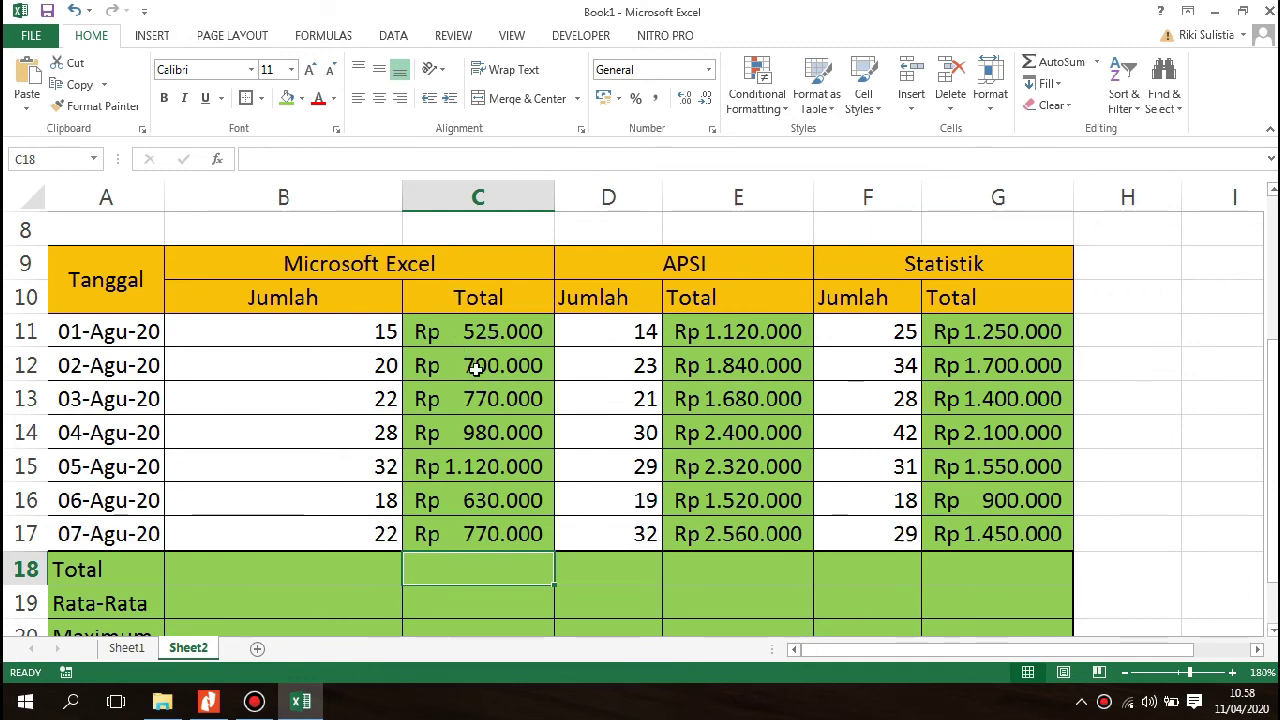
pyautogui.scroll(-1, 478, 380)
pyautogui.scroll(1, 480, 395)
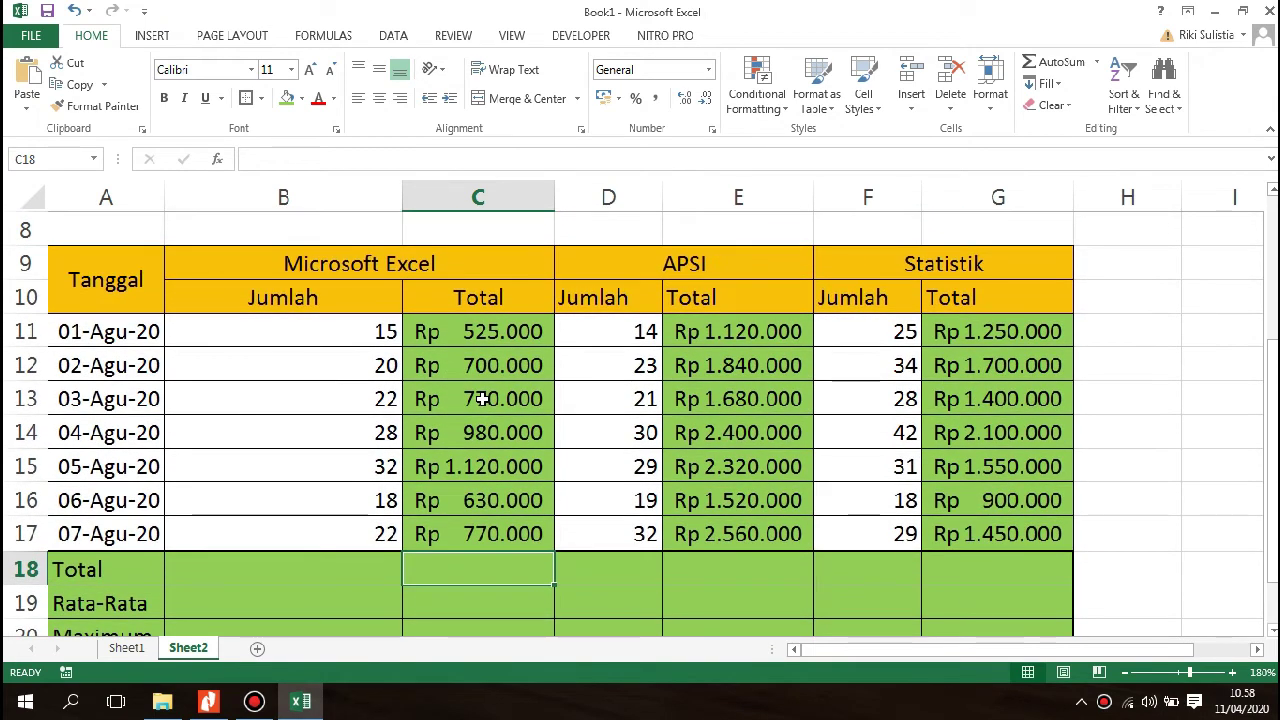
# Enter a SUM formula over C11:C17 in C18 for the Microsoft Excel total.
pyautogui.write('=sum')
pyautogui.press('Tab')
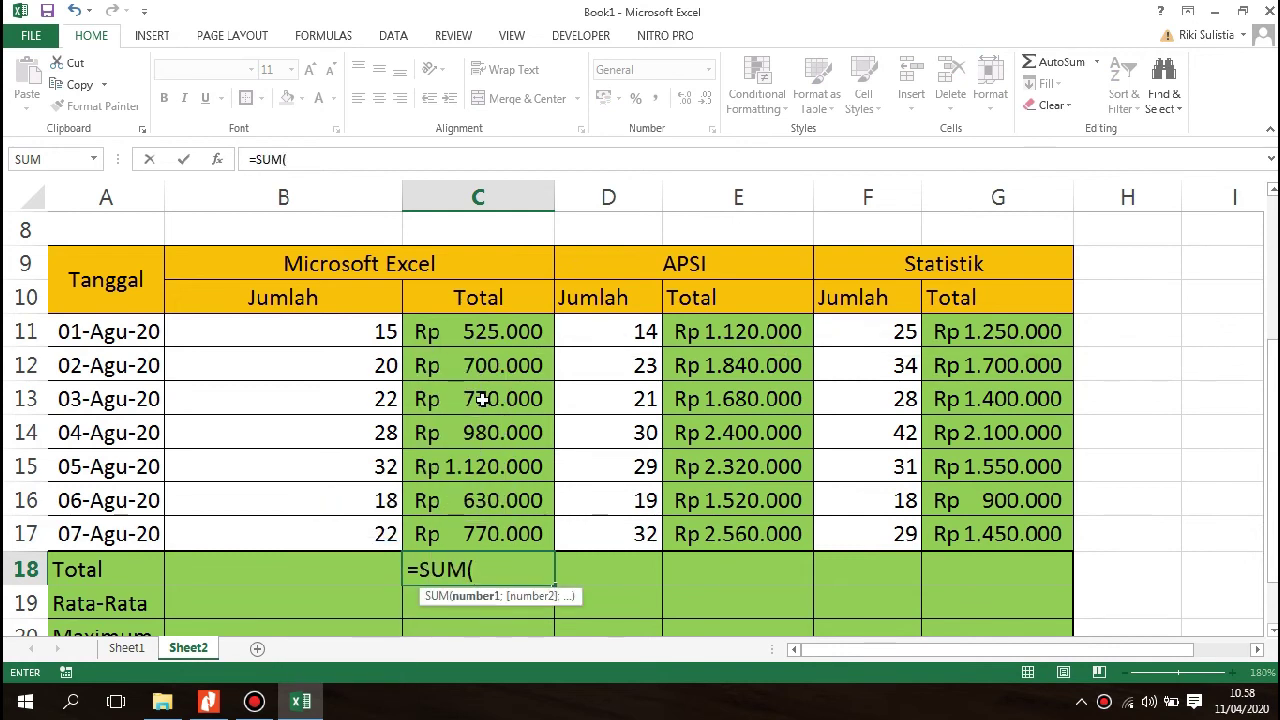
pyautogui.moveTo(485, 320); pyautogui.dragTo(467, 537)
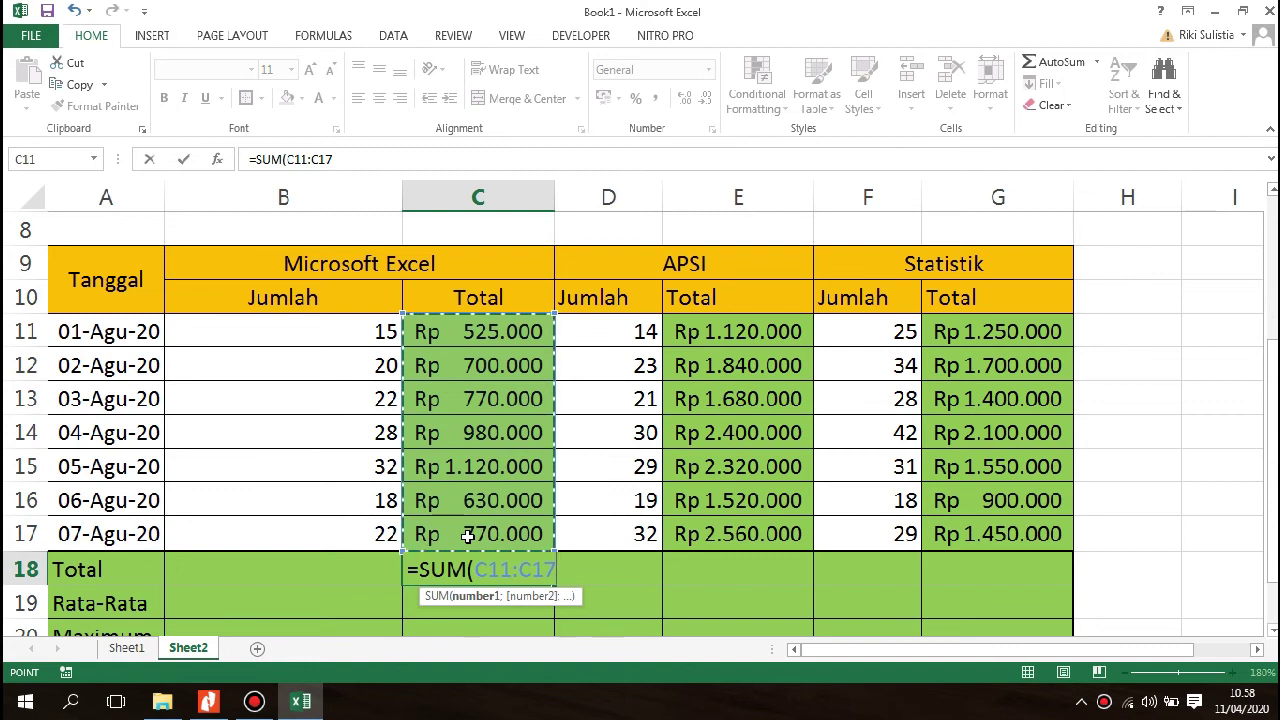
pyautogui.press('Return')
# Enter =AVERAGE(C11:C17) in C19 as the Rata-Rata of the Microsoft Excel totals.
pyautogui.scroll(-1, 484, 361)
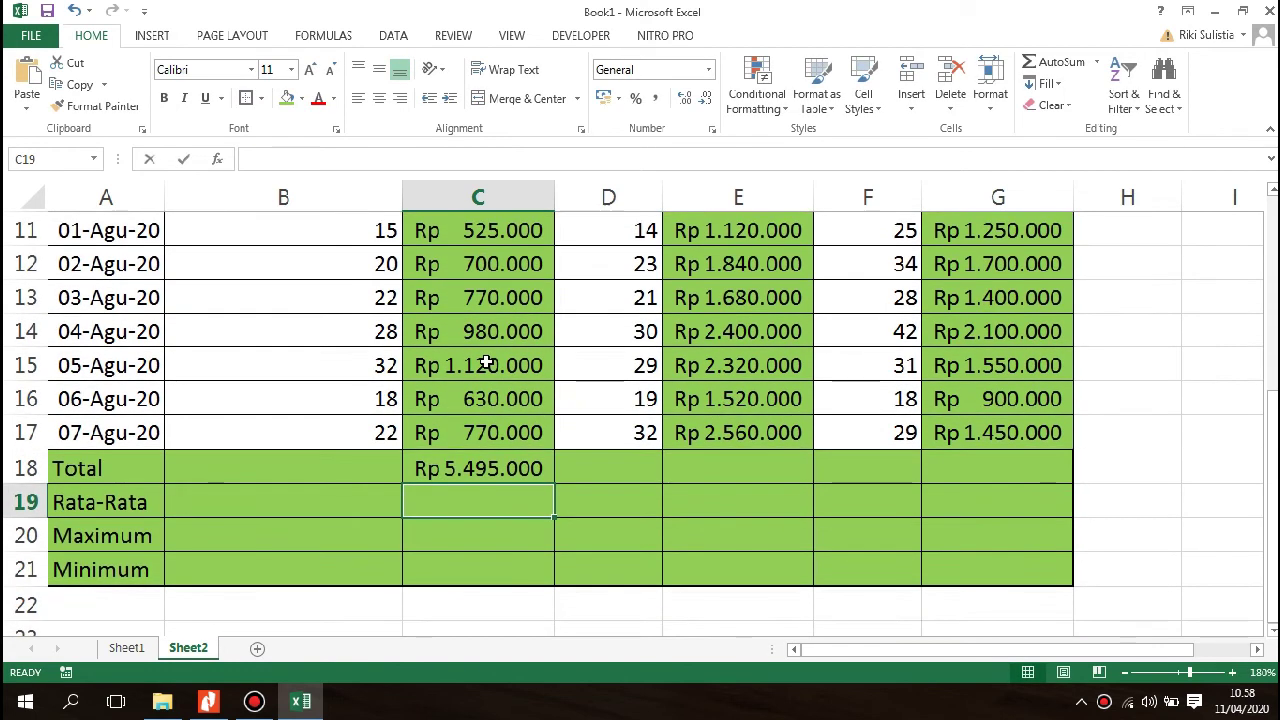
pyautogui.write('=aver')
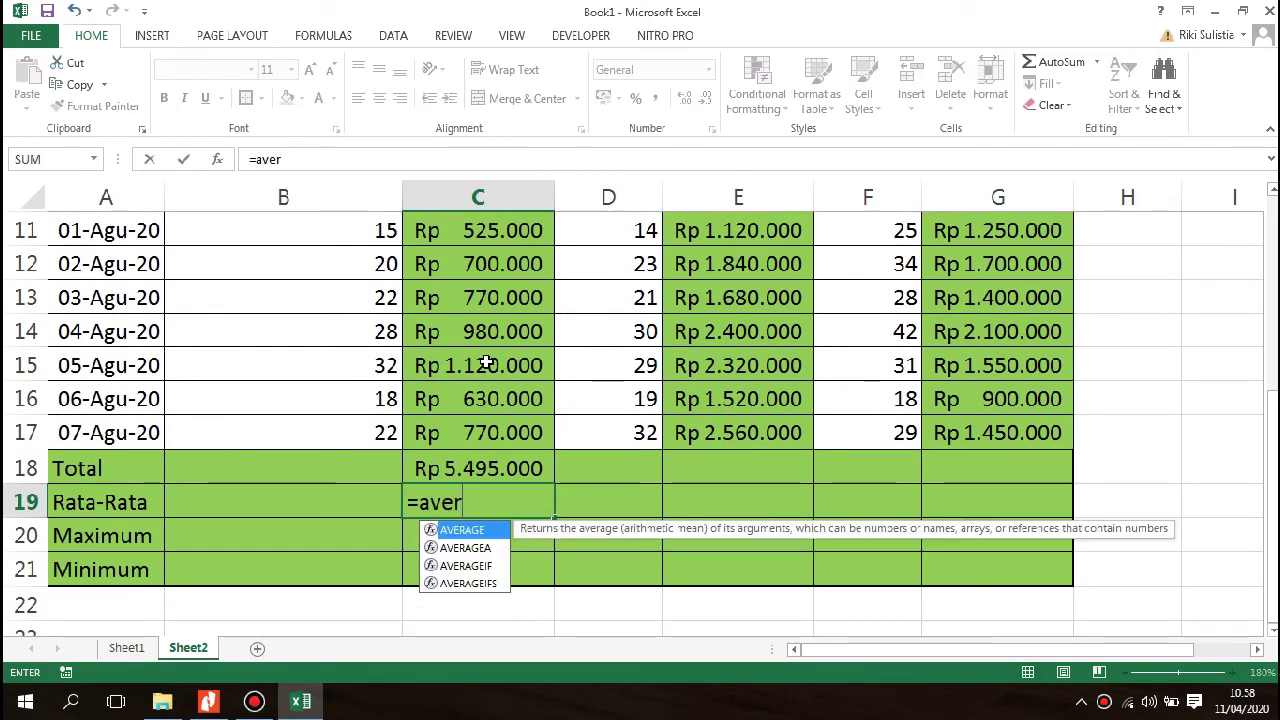
pyautogui.write('a')
pyautogui.press('Tab')
pyautogui.scroll(2, 485, 362)
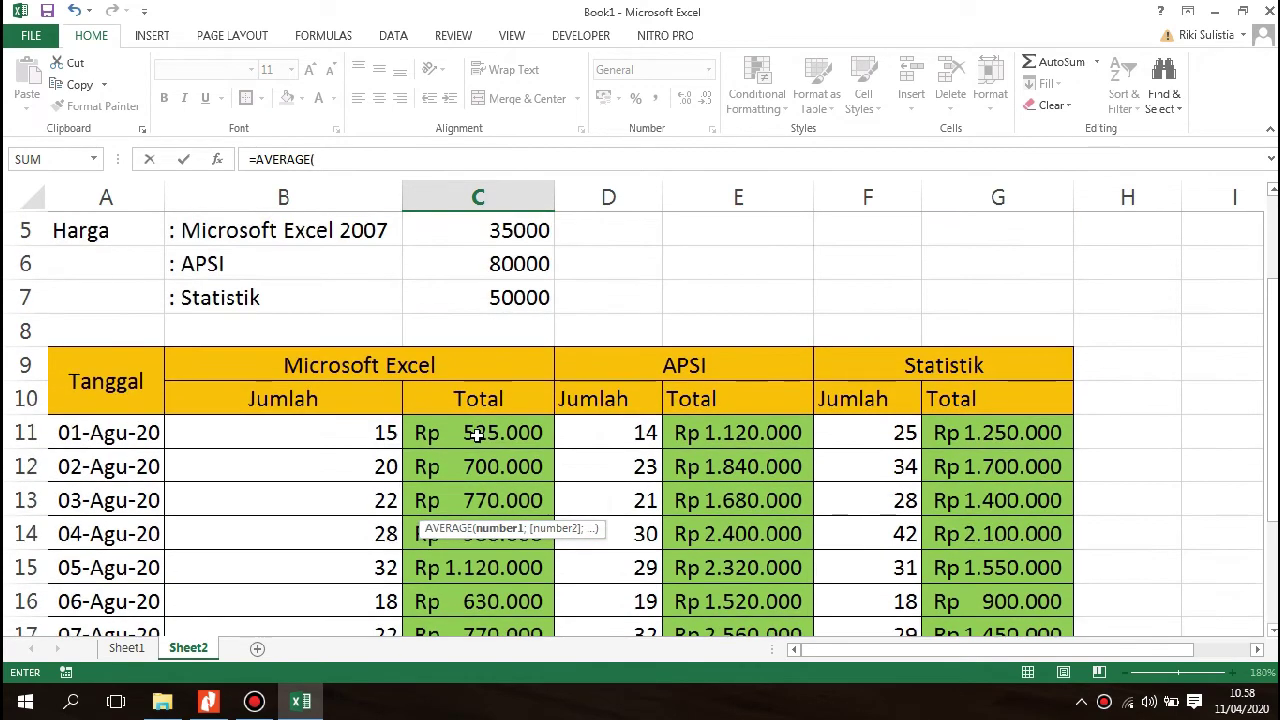
pyautogui.scroll(-1, 467, 365)
pyautogui.moveTo(443, 323); pyautogui.dragTo(451, 524)
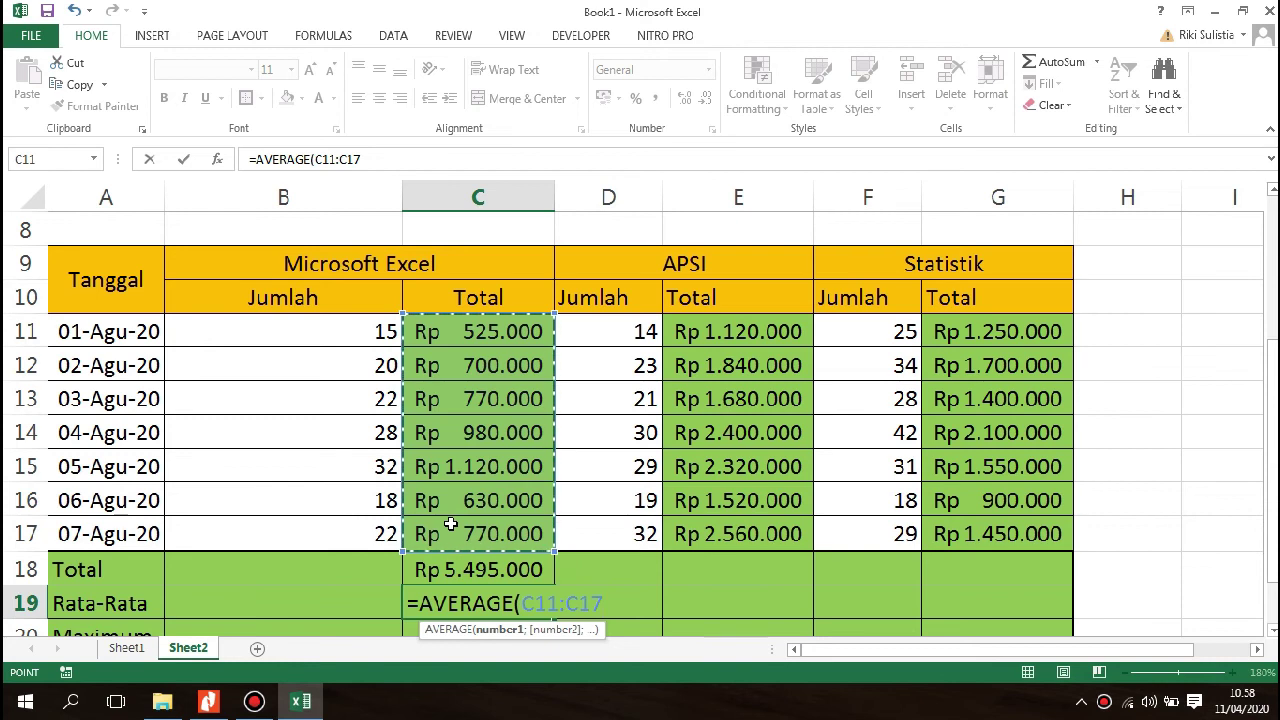
pyautogui.write(')')
pyautogui.press('Return')
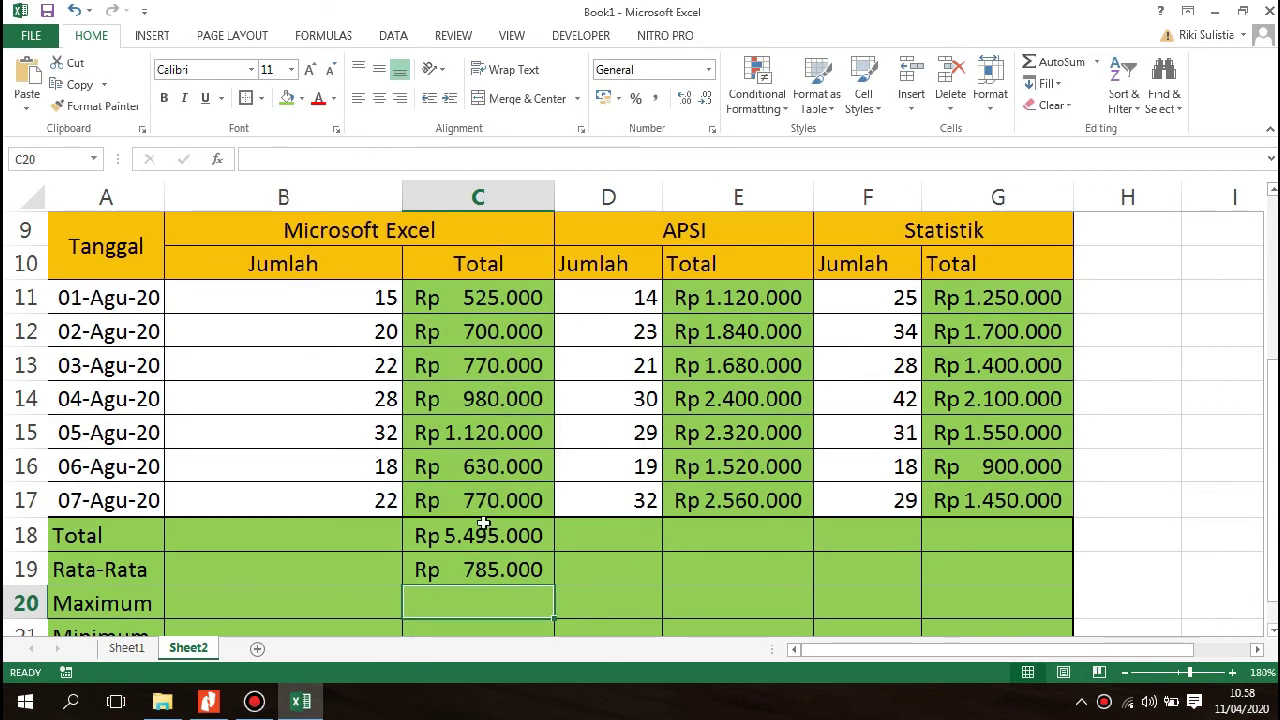
# Enter a MAX formula over C11:C17 in C20 as the Microsoft Excel Maximum.
pyautogui.click(466, 570)
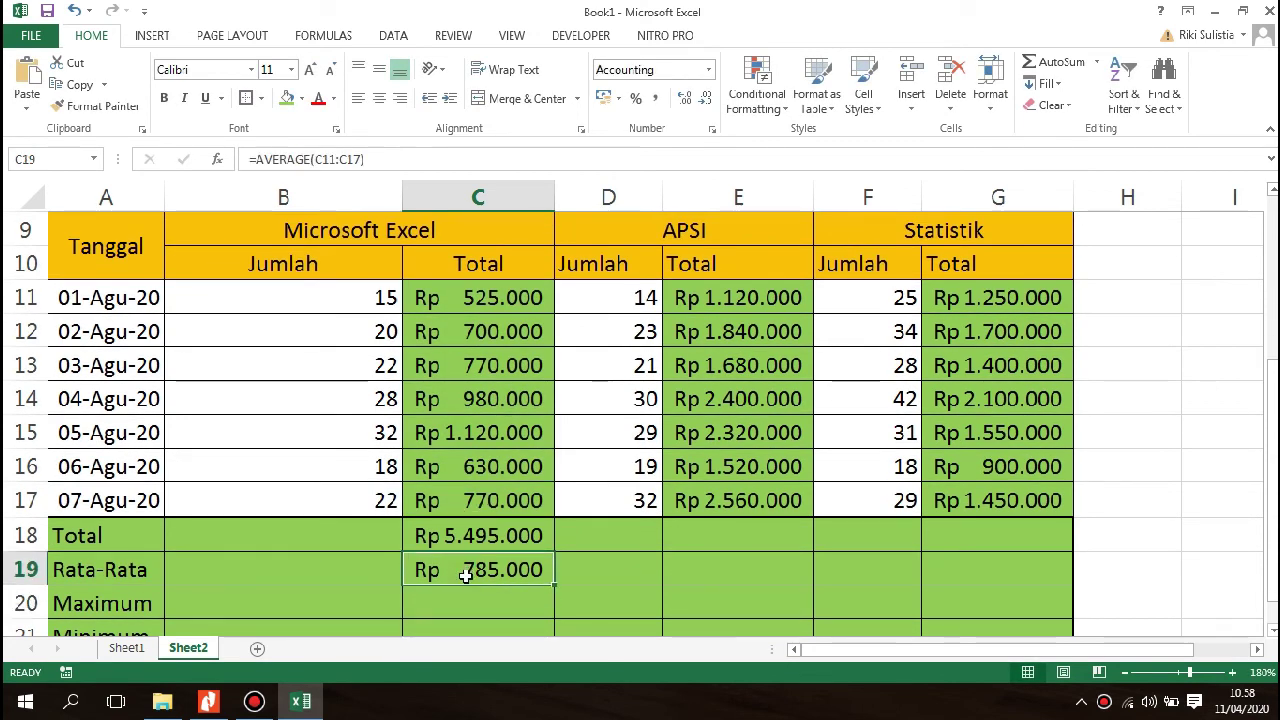
pyautogui.press('Down')
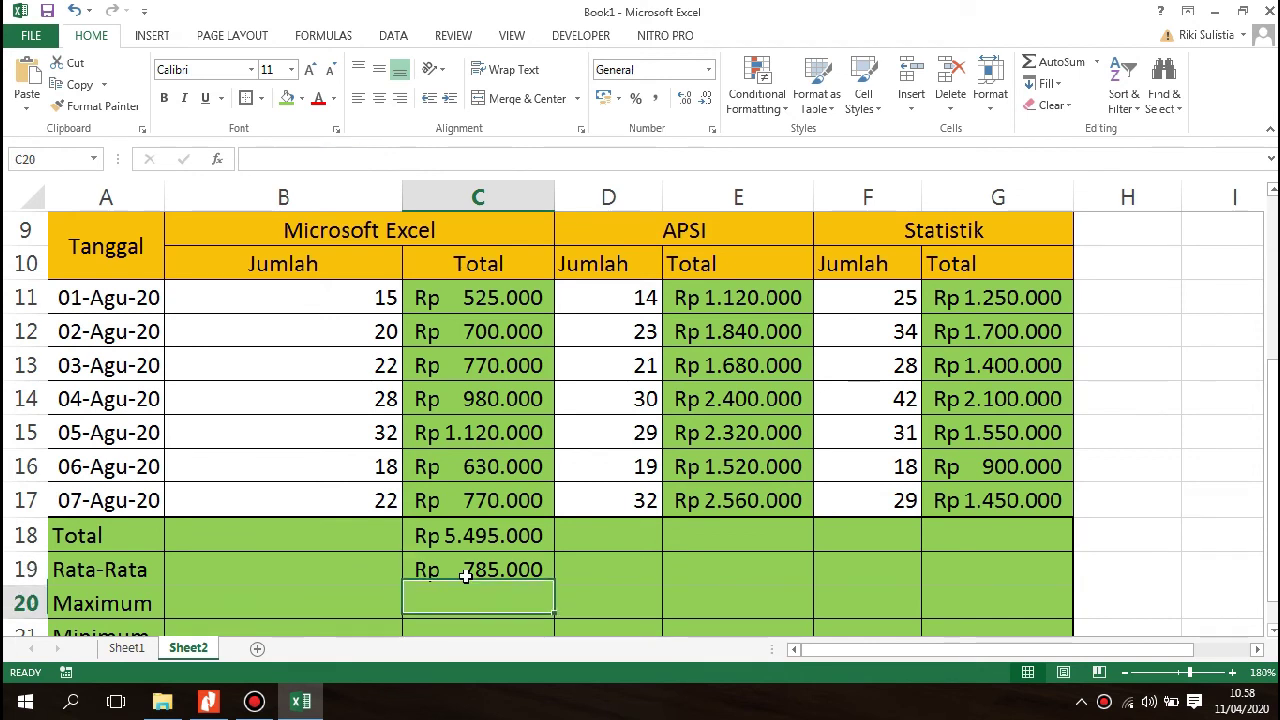
pyautogui.write('=')
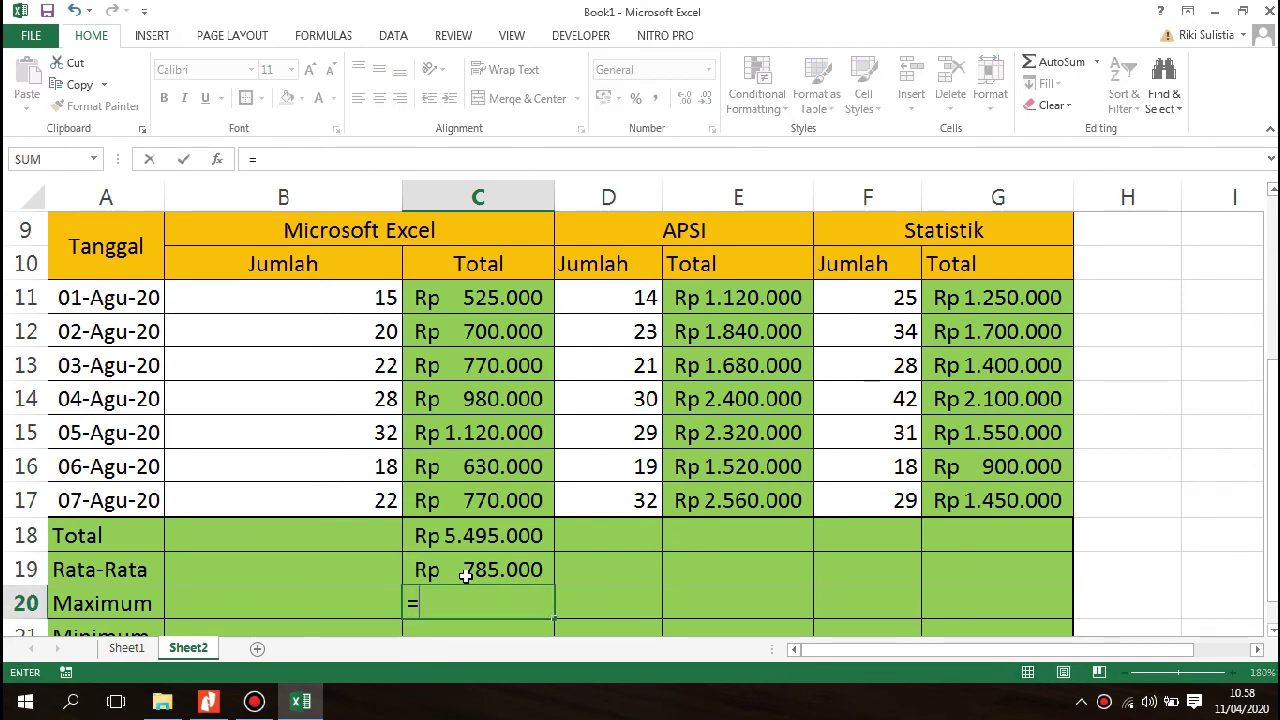
pyautogui.write('max')
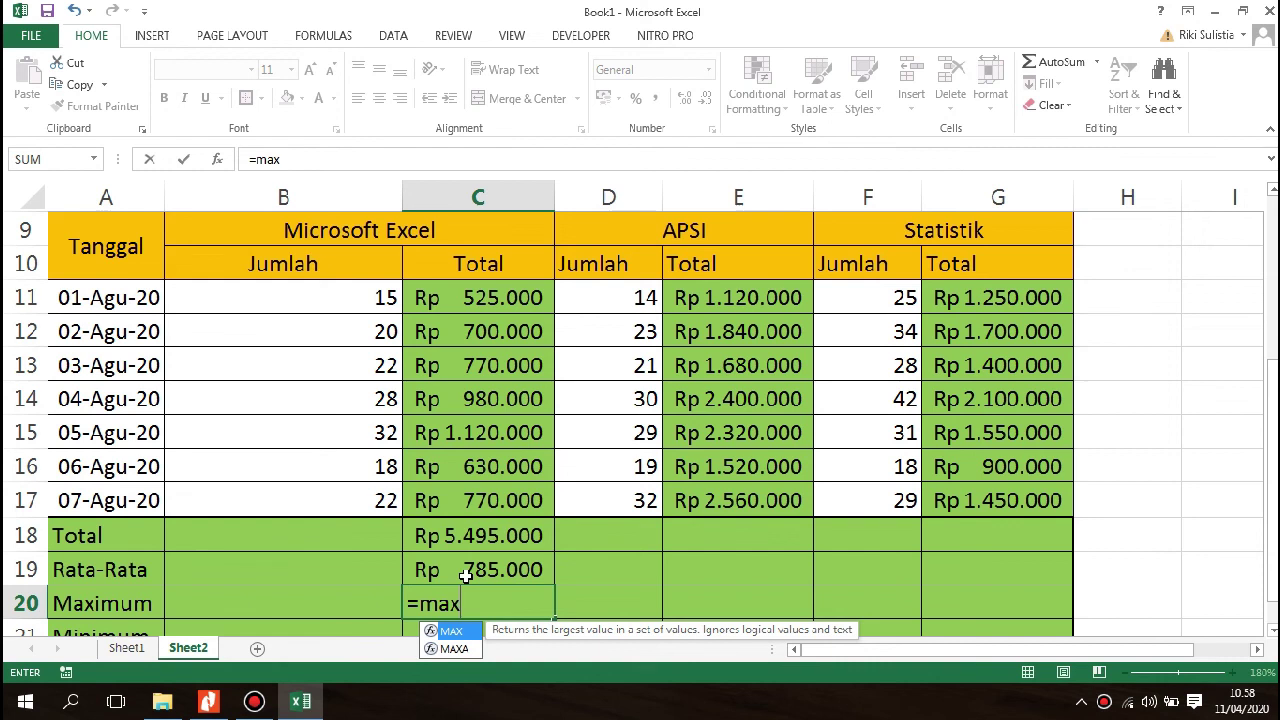
pyautogui.press('Tab')
pyautogui.moveTo(481, 291); pyautogui.dragTo(490, 498)
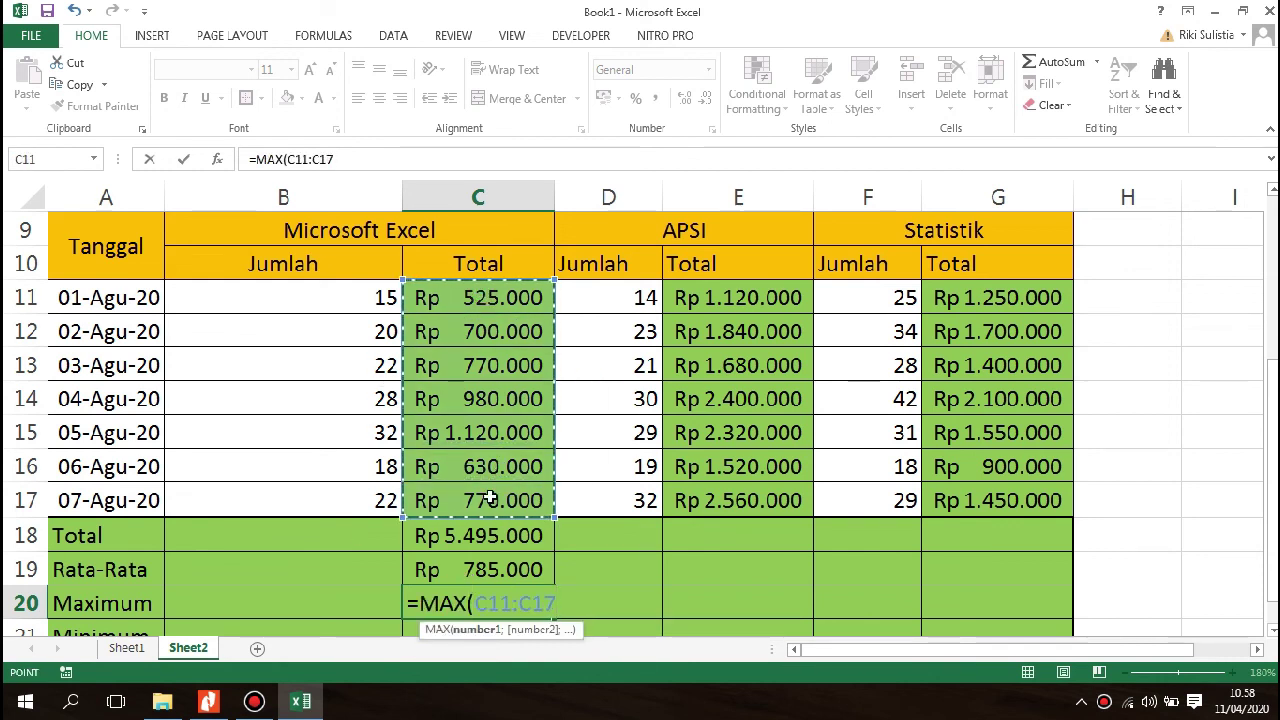
pyautogui.press('Return')
# Enter a MIN formula over C11:C17 in C21 as the Microsoft Excel Minimum.
pyautogui.write('=mi')
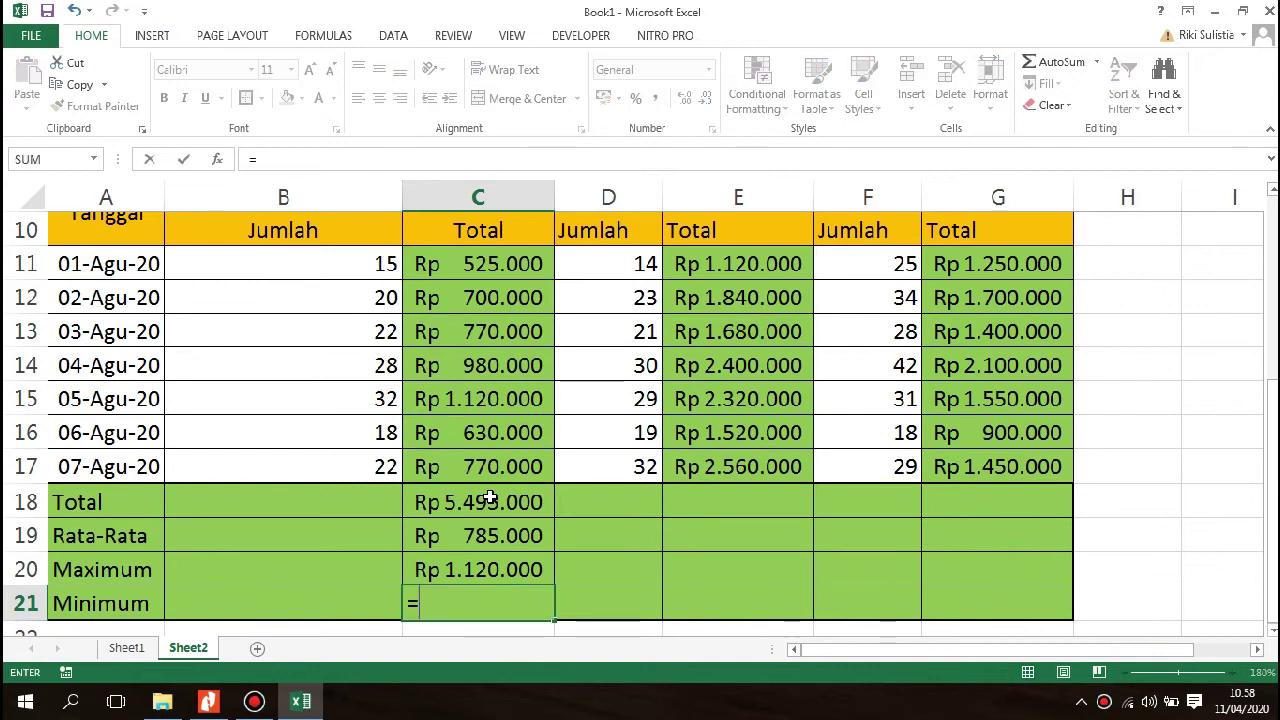
pyautogui.press('Tab')
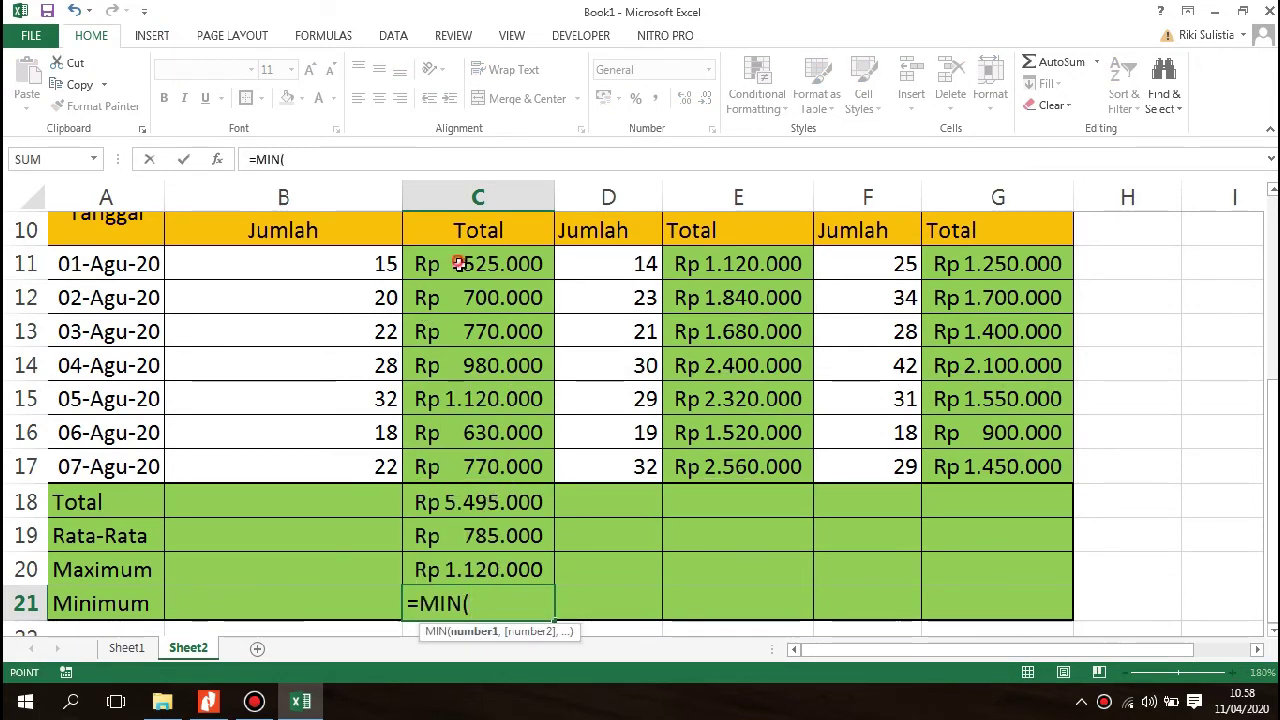
pyautogui.moveTo(457, 263); pyautogui.dragTo(466, 467)
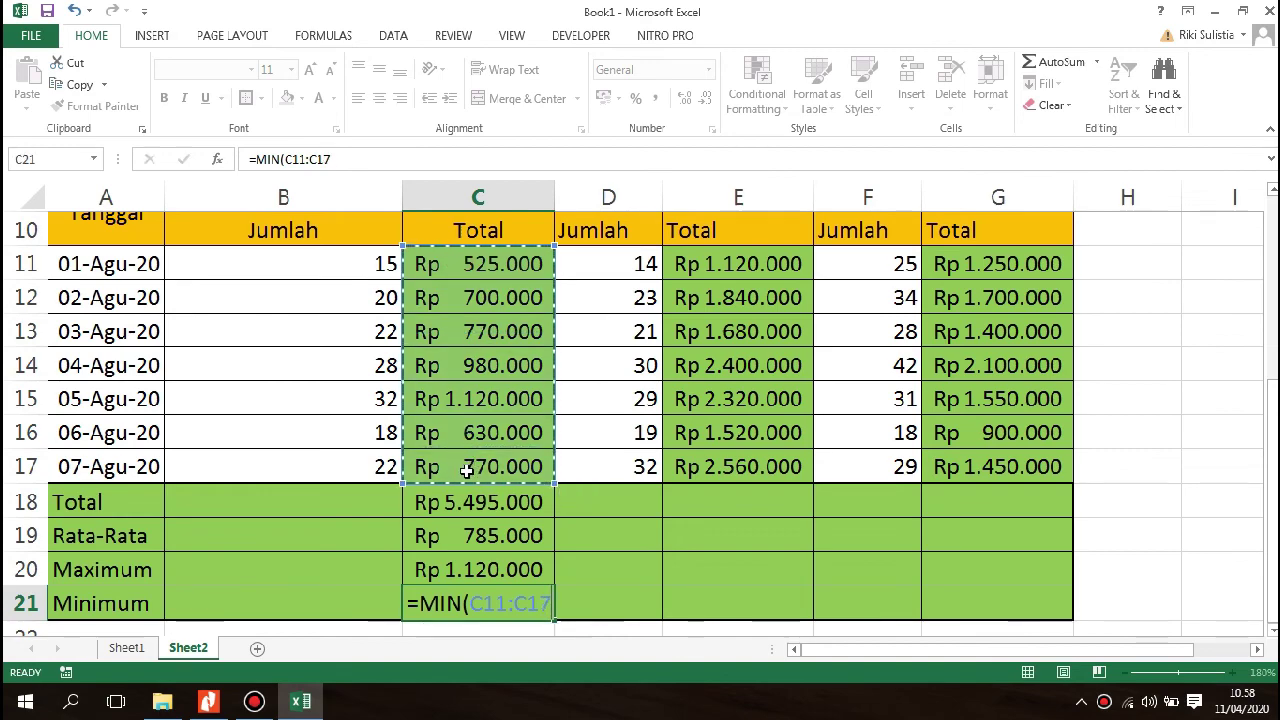
pyautogui.press('Return')
# Enter a SUM formula over E11:E17 in E18 for the APSI total.
pyautogui.click(724, 462)
pyautogui.scroll(1, 774, 500)
pyautogui.scroll(-1, 776, 503)
pyautogui.write('=sum')
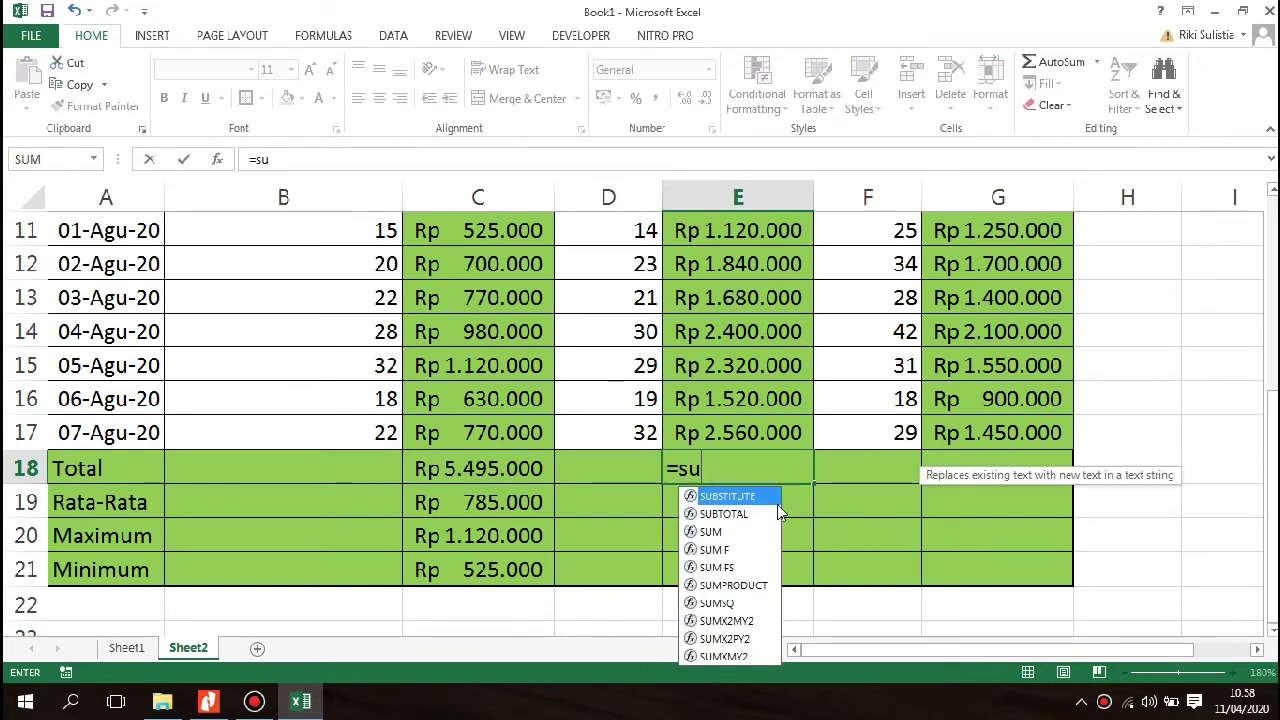
pyautogui.press('Tab')
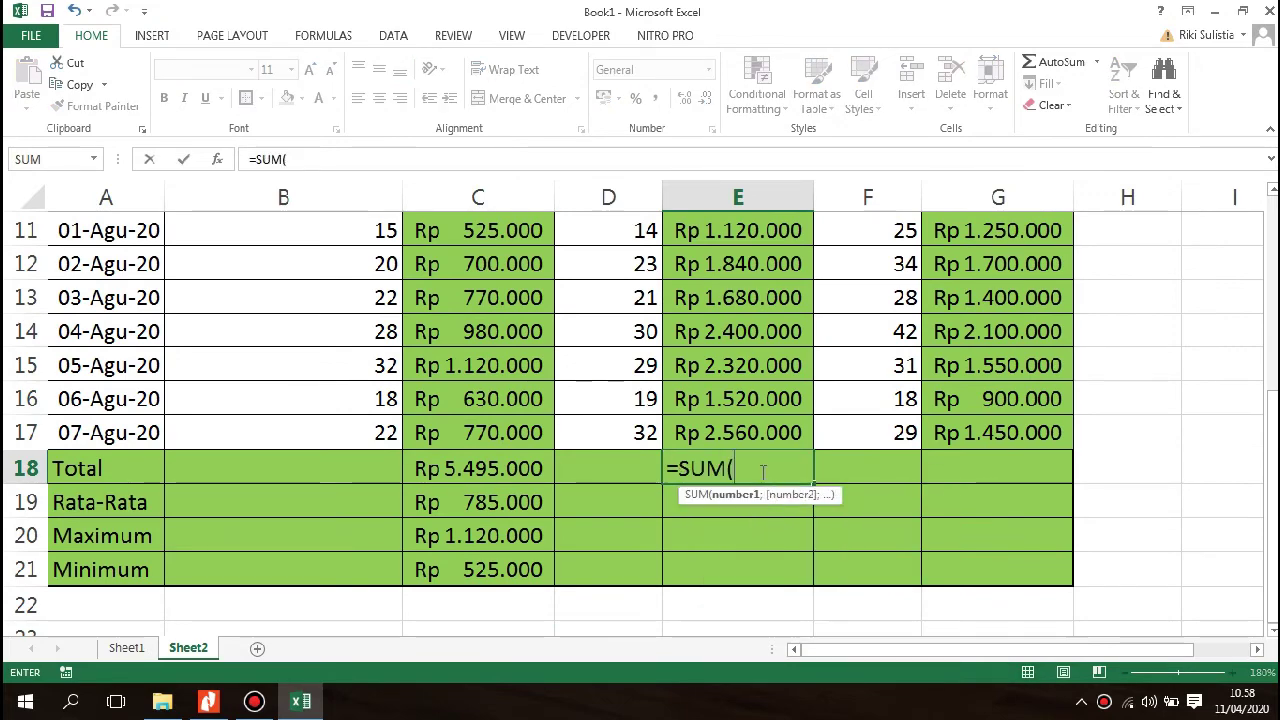
pyautogui.scroll(1, 752, 478)
pyautogui.scroll(-1, 752, 478)
pyautogui.scroll(1, 752, 478)
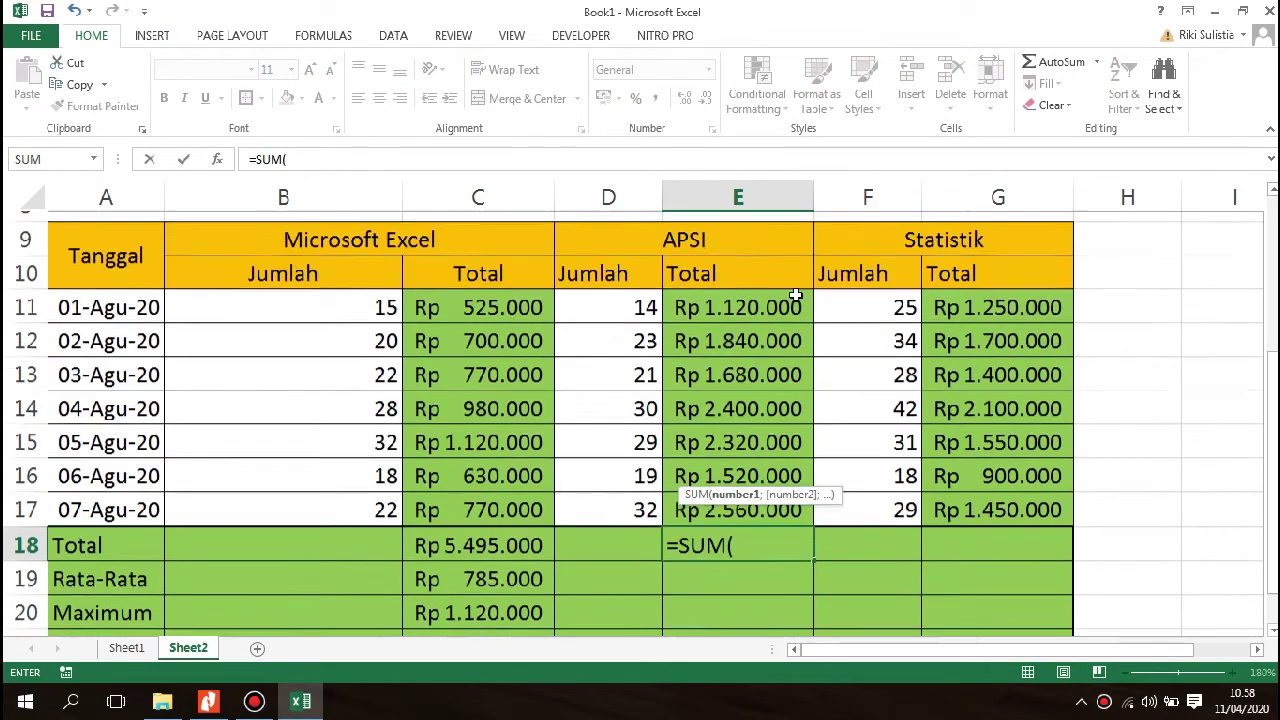
pyautogui.moveTo(765, 331); pyautogui.dragTo(740, 533)
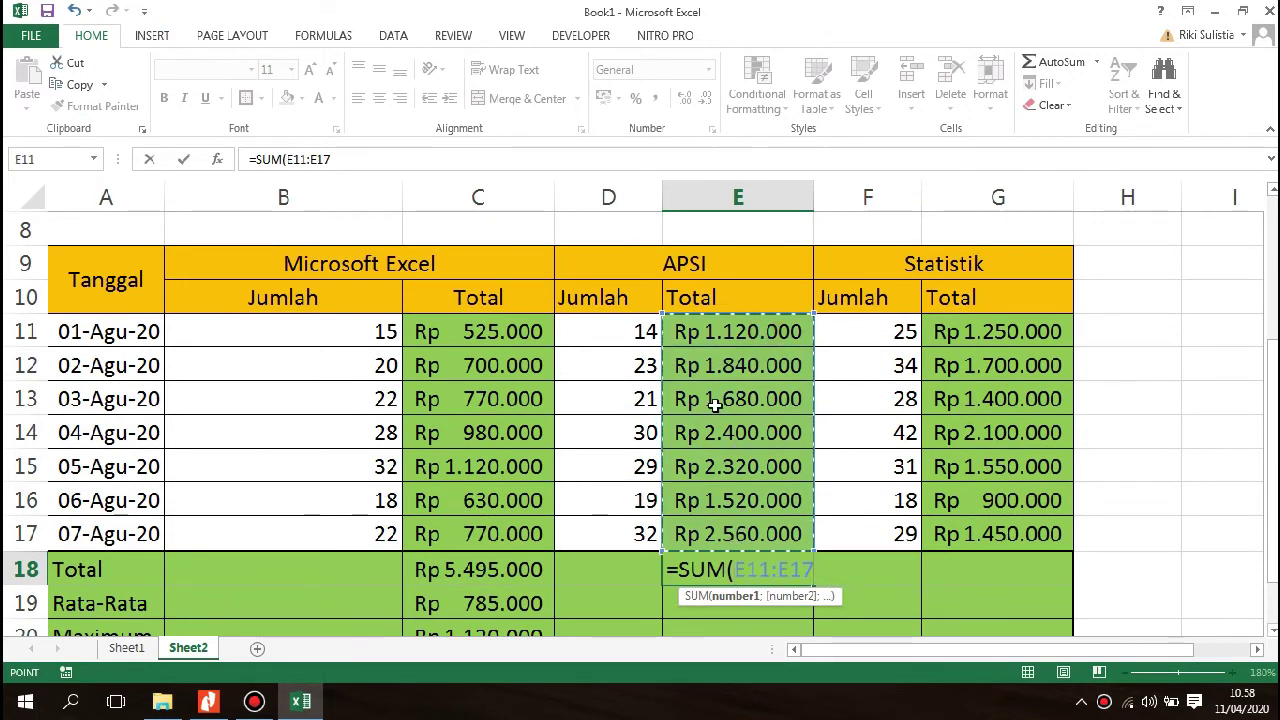
pyautogui.press('Return')
# Enter an AVERAGE formula over E11:E17 in E19 as the Rata-Rata of the APSI totals.
pyautogui.write('=avera')
pyautogui.press('Tab')
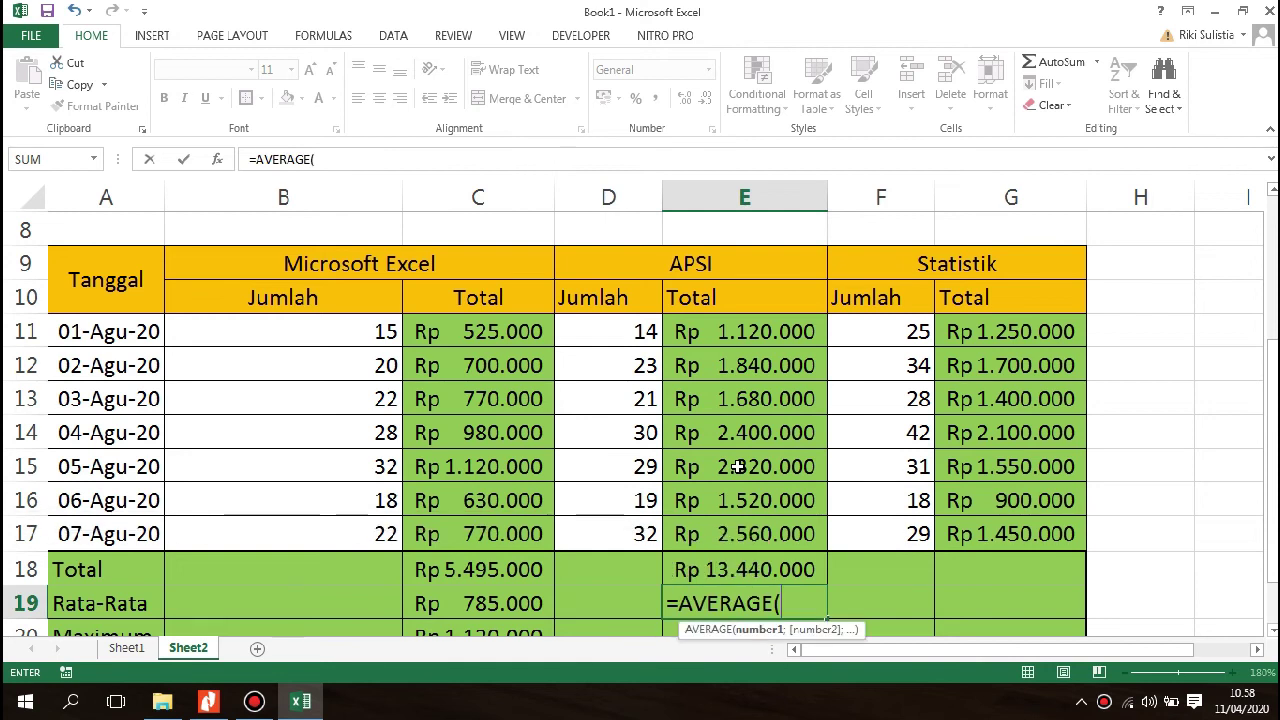
pyautogui.moveTo(768, 331); pyautogui.dragTo(751, 523)
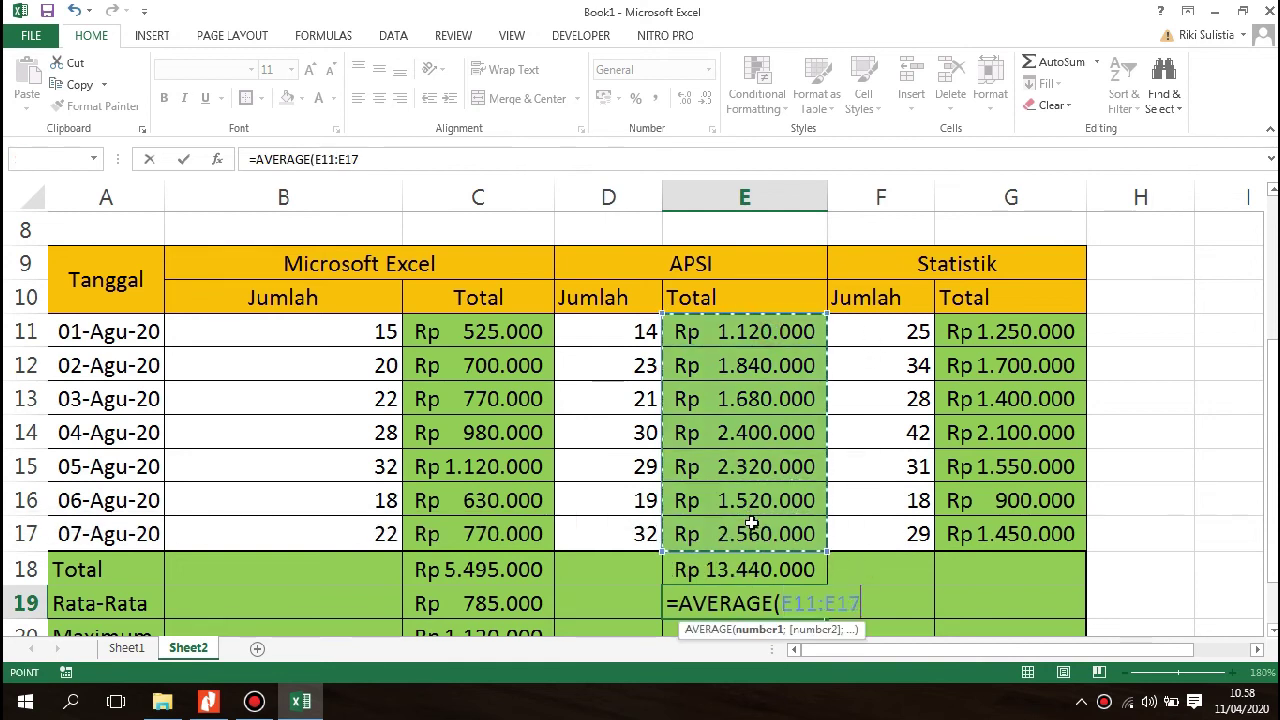
pyautogui.press('Return')
# Enter a MAX formula over E11:E17 in E20 as the APSI Maximum.
pyautogui.write('=')
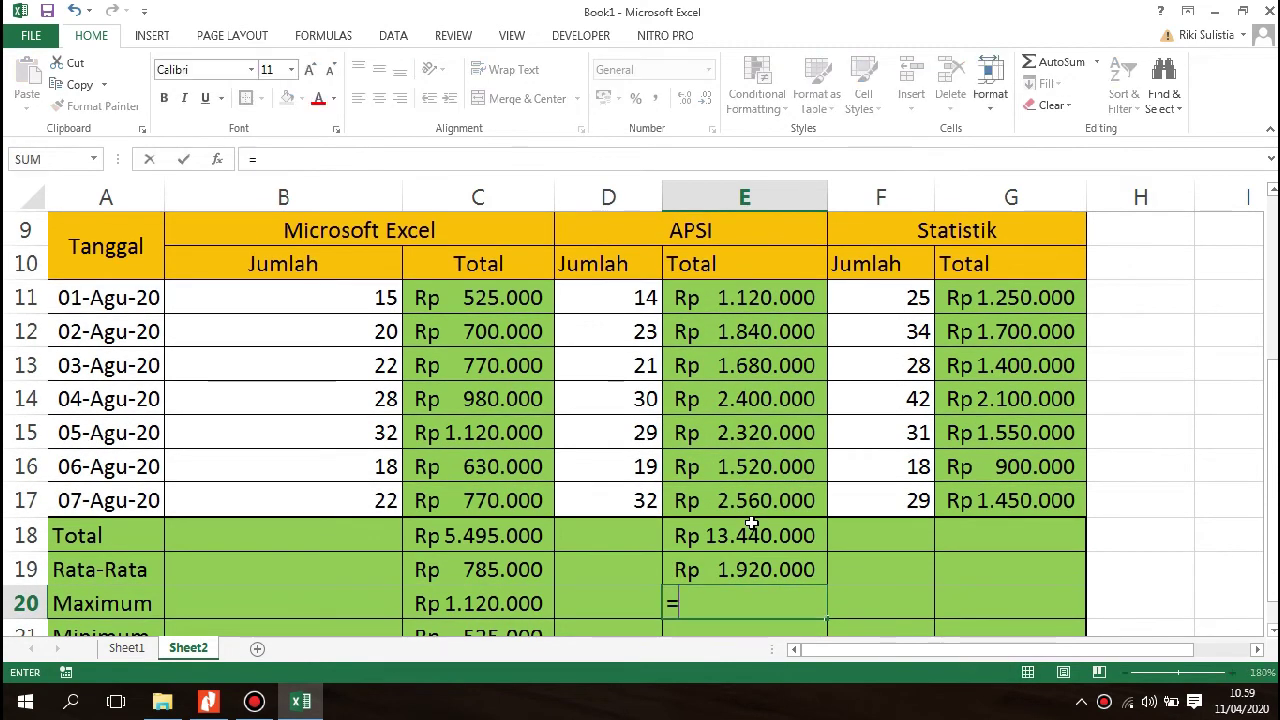
pyautogui.write('max')
pyautogui.press('Tab')
pyautogui.moveTo(718, 287); pyautogui.dragTo(722, 508)
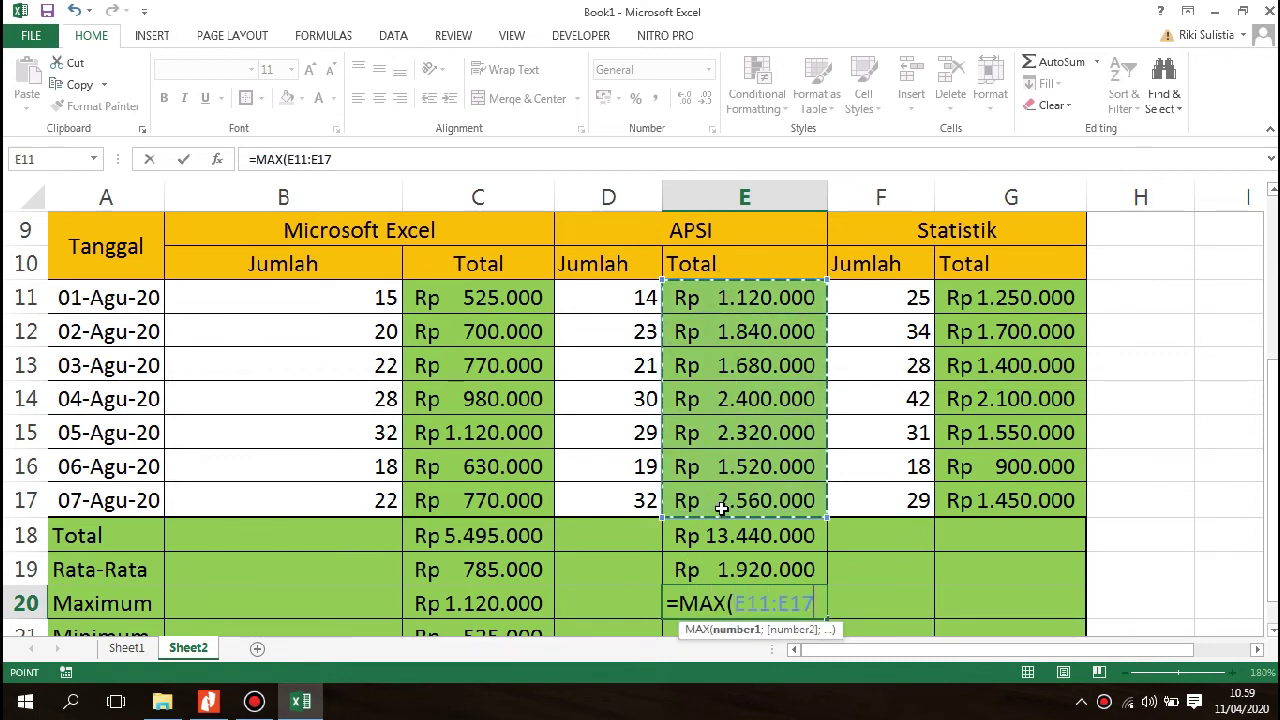
pyautogui.press('Return')
# Enter a MIN formula over the APSI totals E11:E17 in the Minimum cell E21.
pyautogui.write('=min')
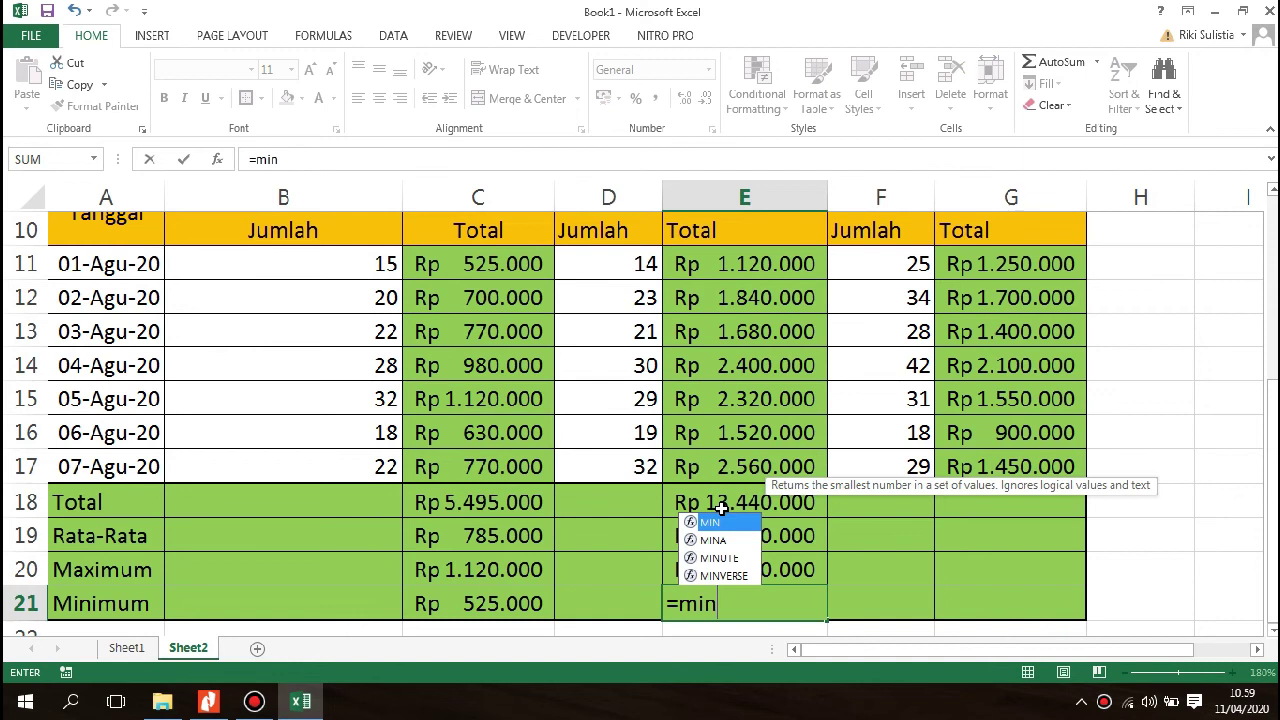
pyautogui.press('Tab')
pyautogui.moveTo(730, 262); pyautogui.dragTo(747, 467)
pyautogui.press('Return')
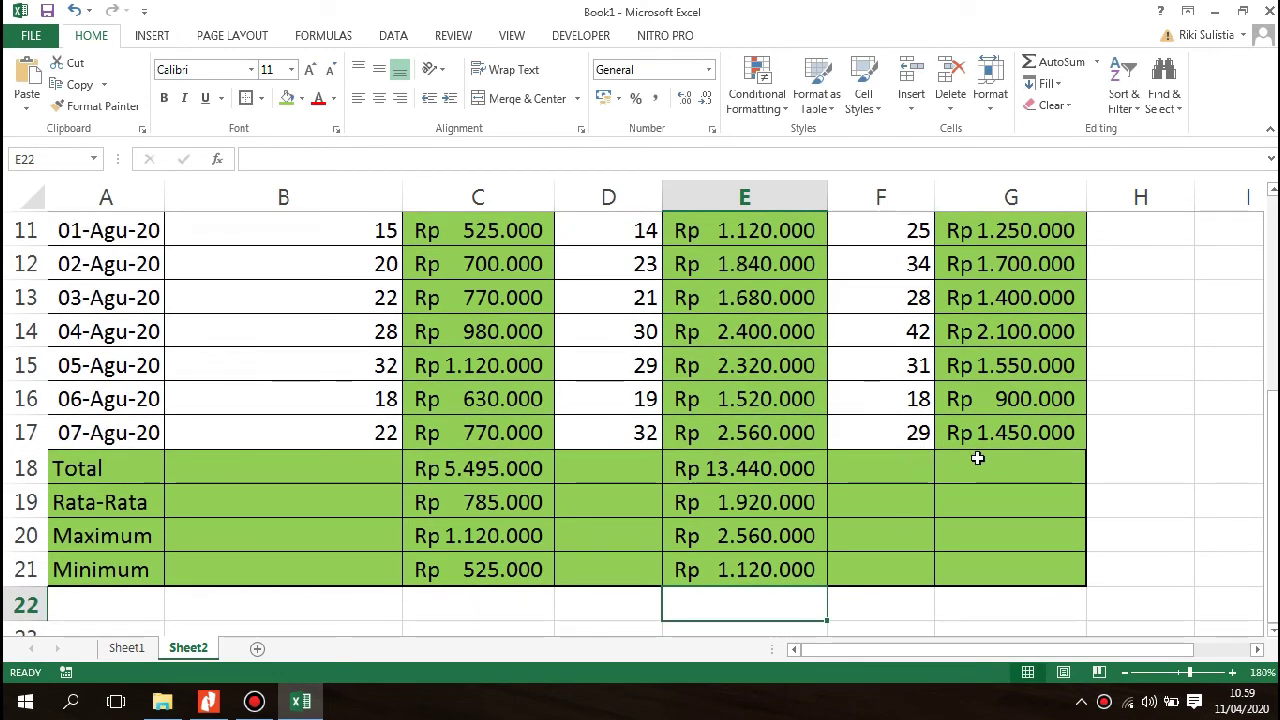
# Enter a SUM formula over the Statistik totals G11:G17 in the Total cell G18.
pyautogui.click(977, 457)
pyautogui.write('=a')
pyautogui.press('BackSpace')
pyautogui.write('sum')
pyautogui.press('Tab')
pyautogui.scroll(1, 958, 336)
pyautogui.moveTo(958, 336); pyautogui.dragTo(980, 531)
pyautogui.press('Return')
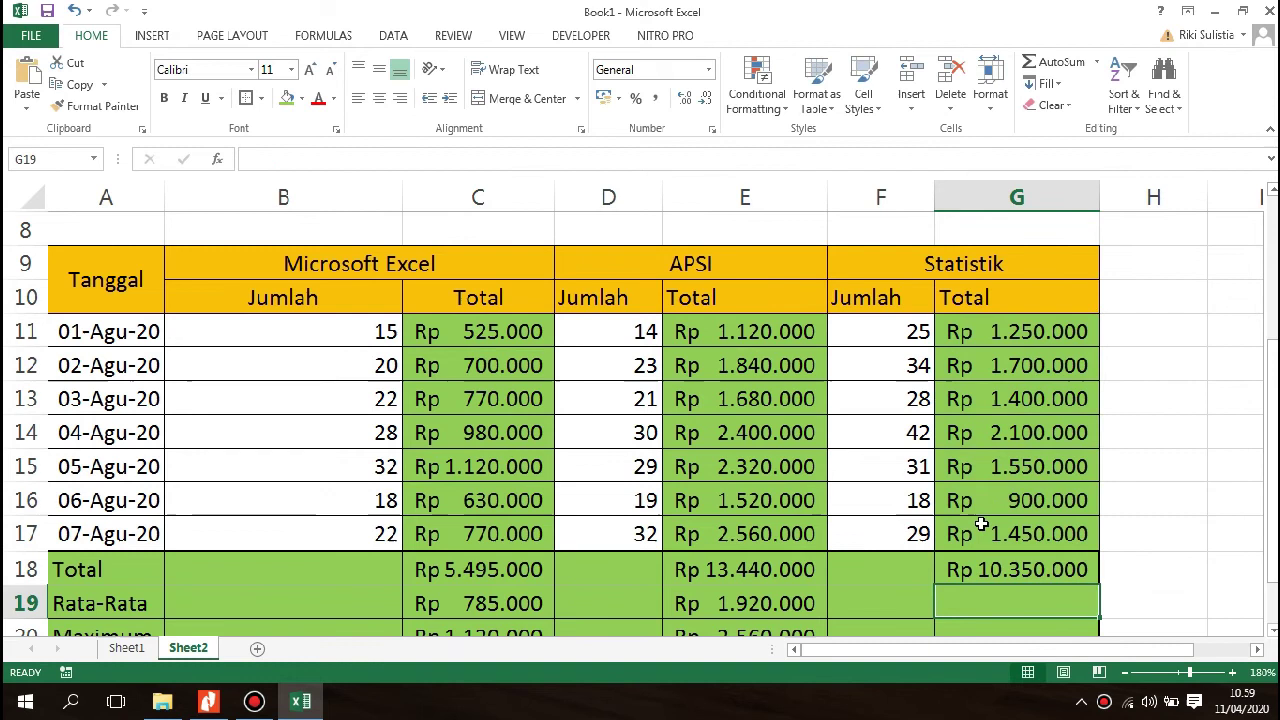
# Enter an AVERAGE formula over G11:G17 in G19 as the Rata-Rata of the Statistik totals.
pyautogui.write('=aveg')
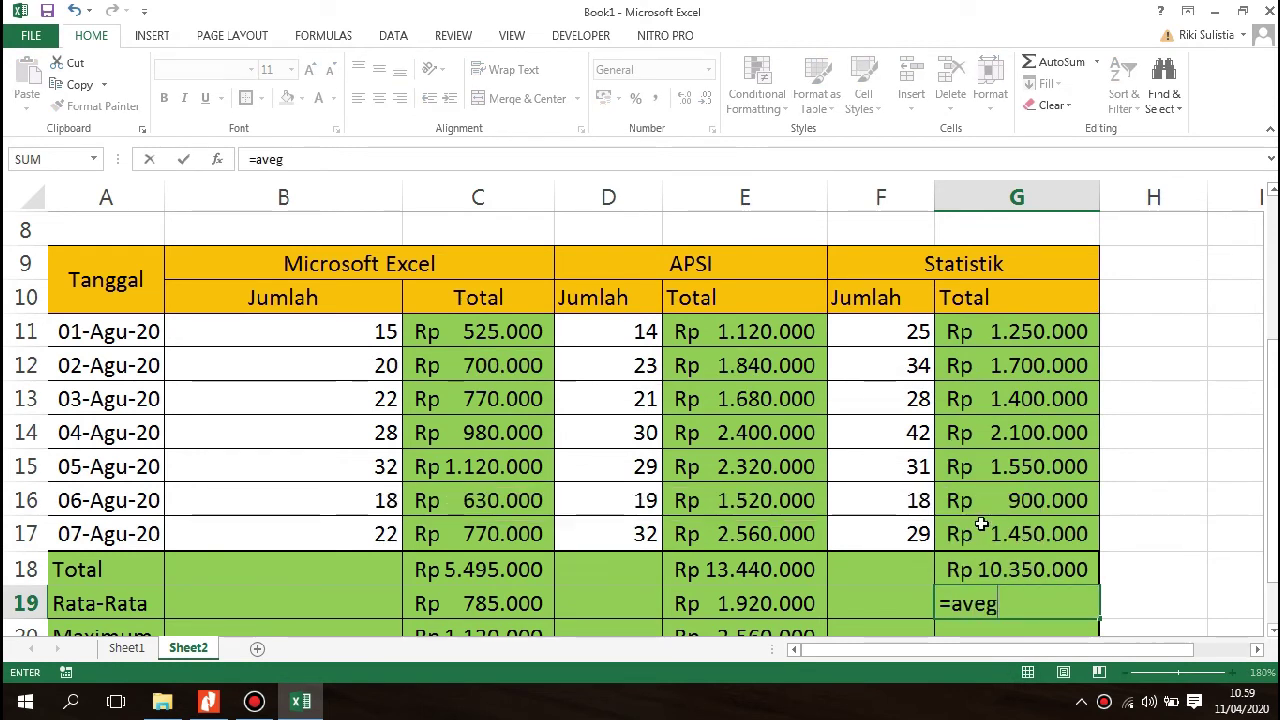
pyautogui.press('BackSpace')
pyautogui.press('Tab')
pyautogui.press('BackSpace')
pyautogui.press('BackSpace')
pyautogui.press('BackSpace')
pyautogui.press('BackSpace')
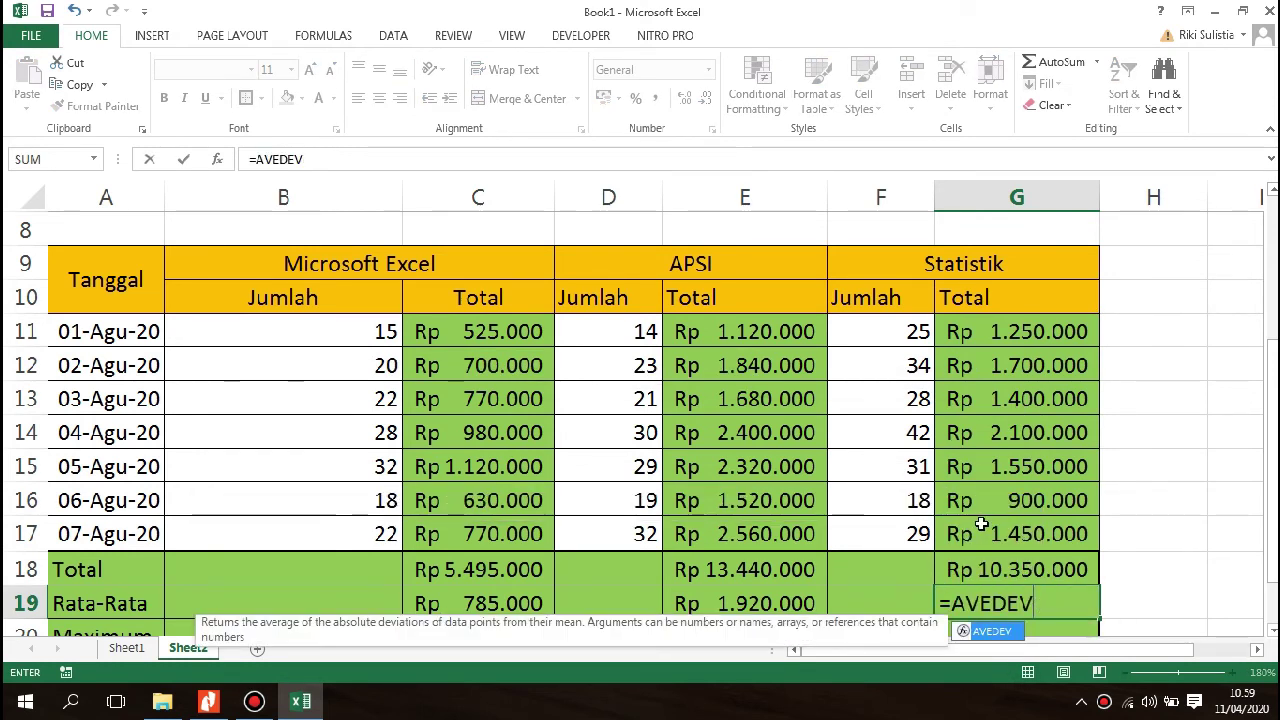
pyautogui.write('r')
pyautogui.doubleClick(985, 523)
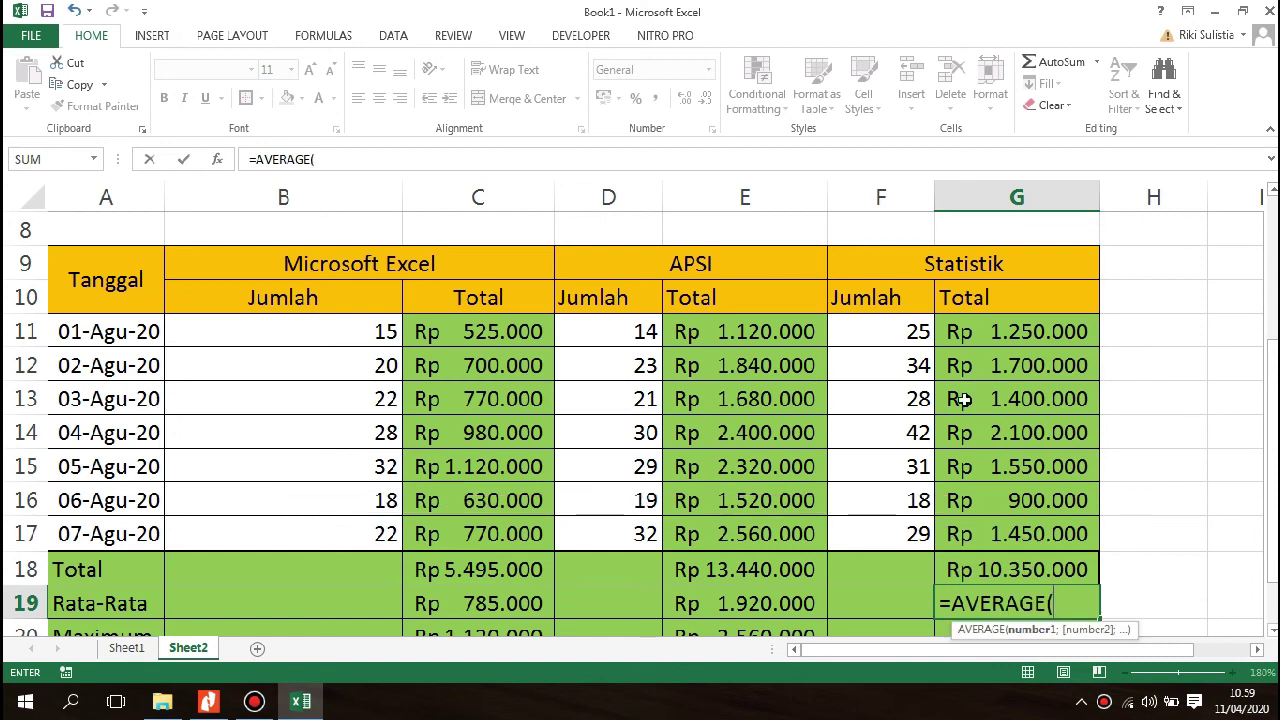
pyautogui.moveTo(1006, 331); pyautogui.dragTo(997, 530)
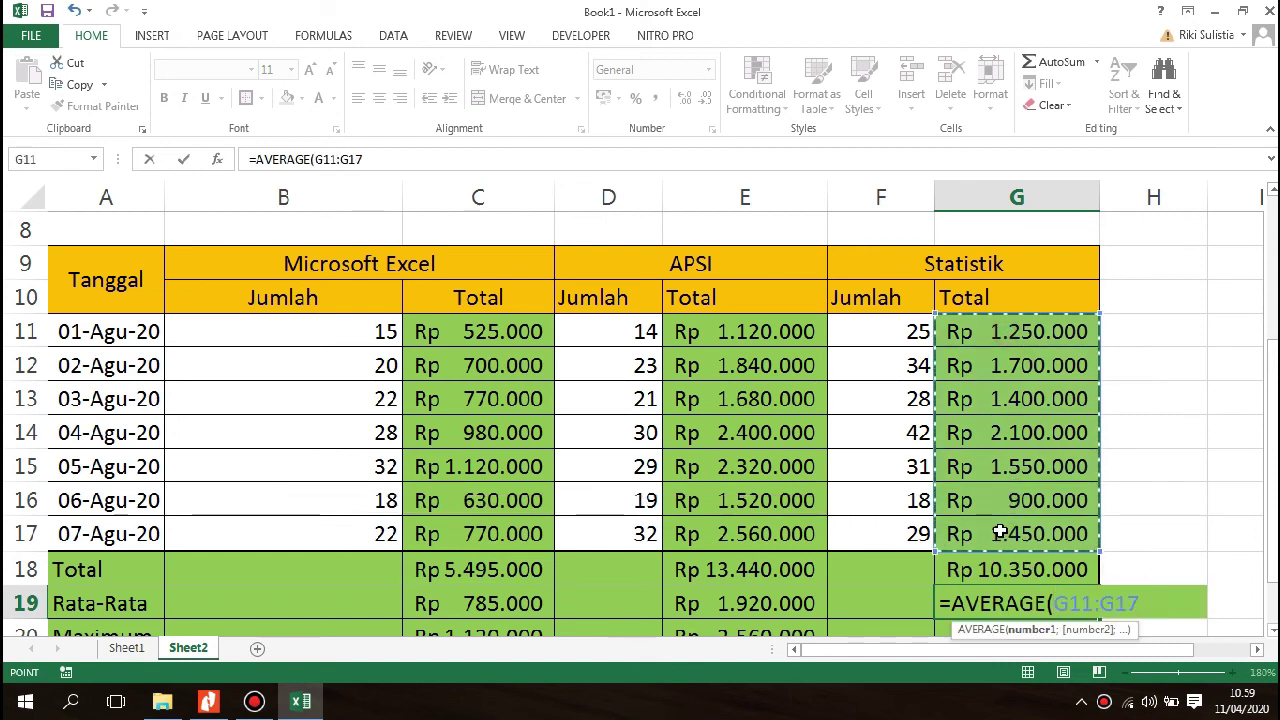
pyautogui.press('Return')
# Enter a MAX formula over G11:G17 in G20 as the Statistik Maximum.
pyautogui.write('=a')
pyautogui.press('BackSpace')
pyautogui.press('BackSpace')
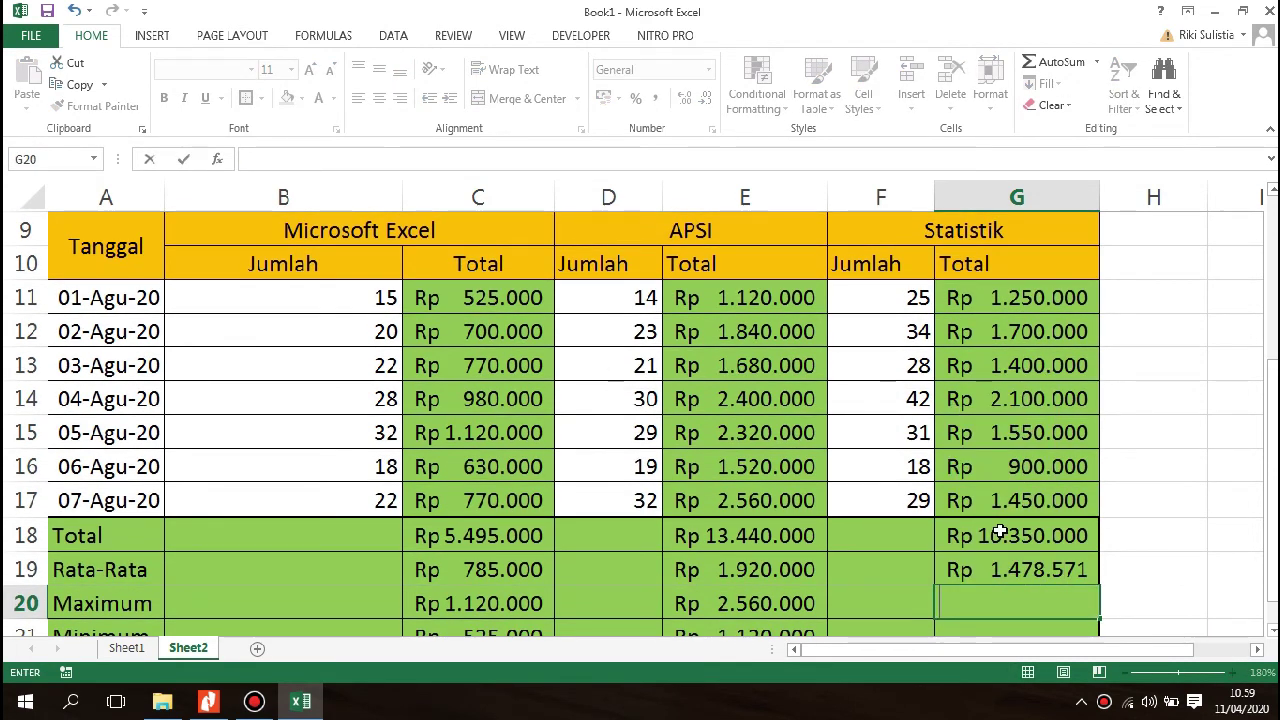
pyautogui.write('=max')
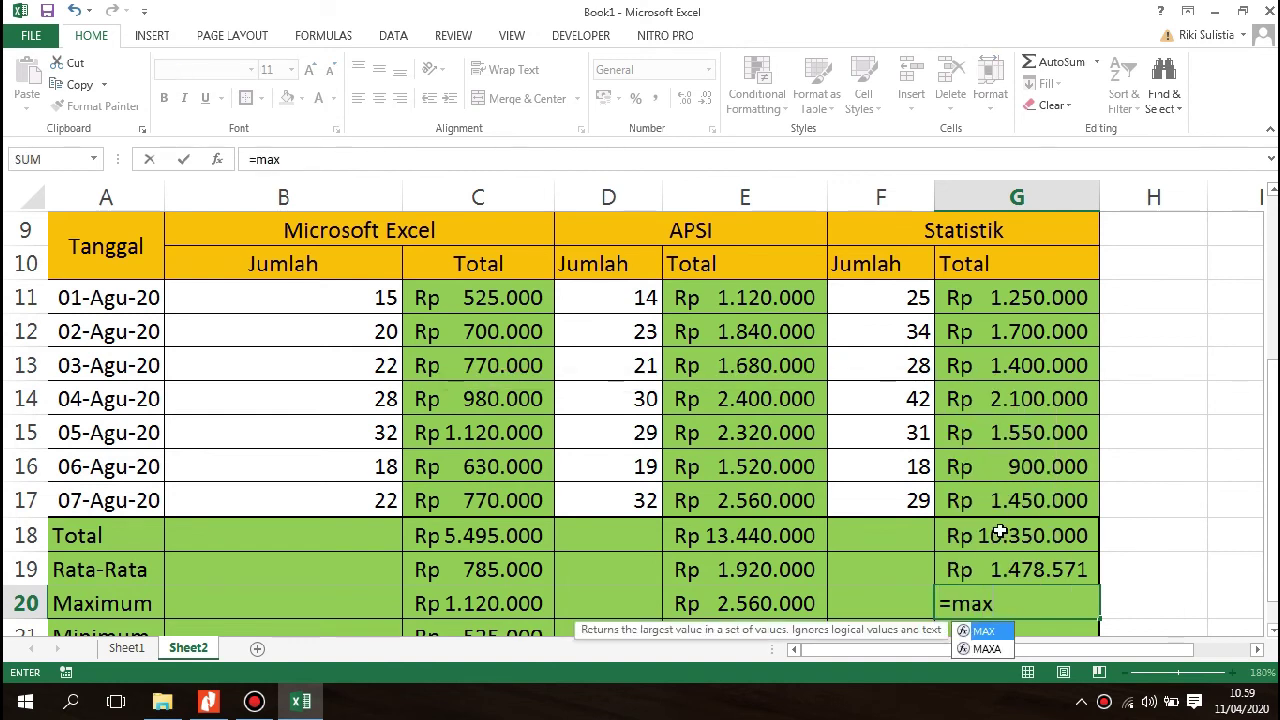
pyautogui.press('Tab')
pyautogui.moveTo(984, 295); pyautogui.dragTo(951, 491)
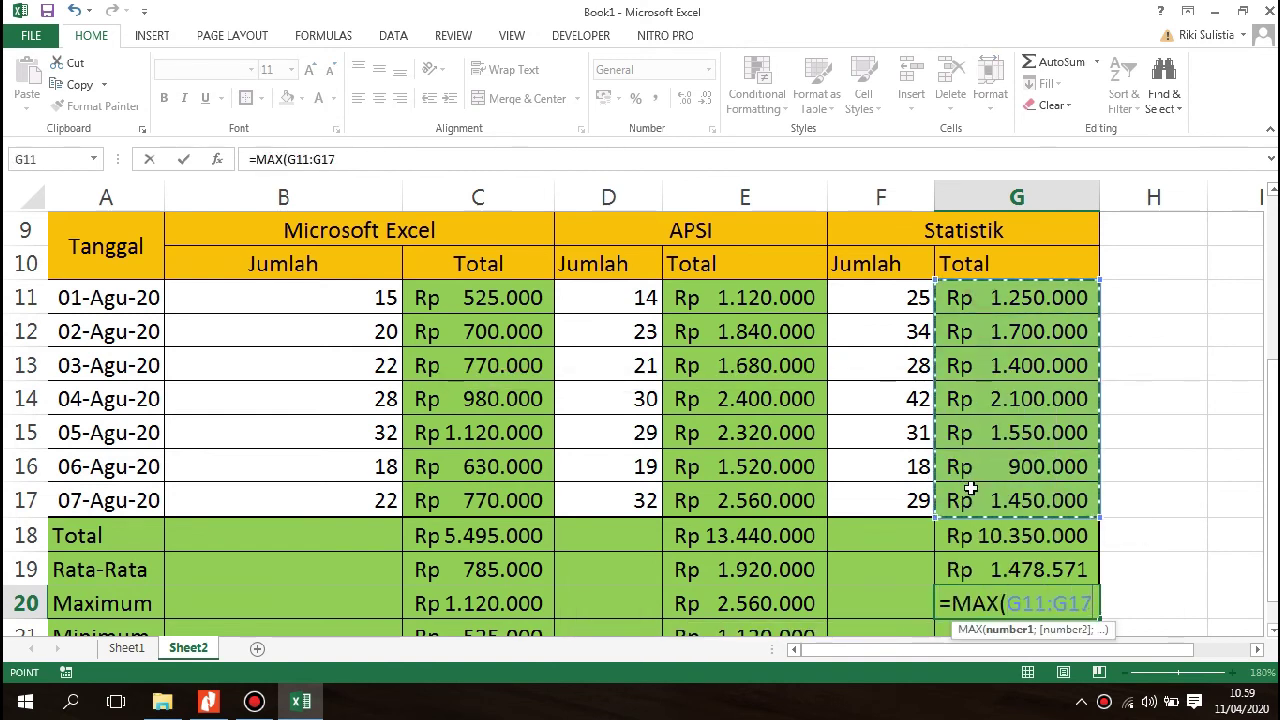
pyautogui.press('Return')
# Enter a MIN formula over the Statistik totals G11:G17 in the Minimum cell G21.
pyautogui.write('=min')
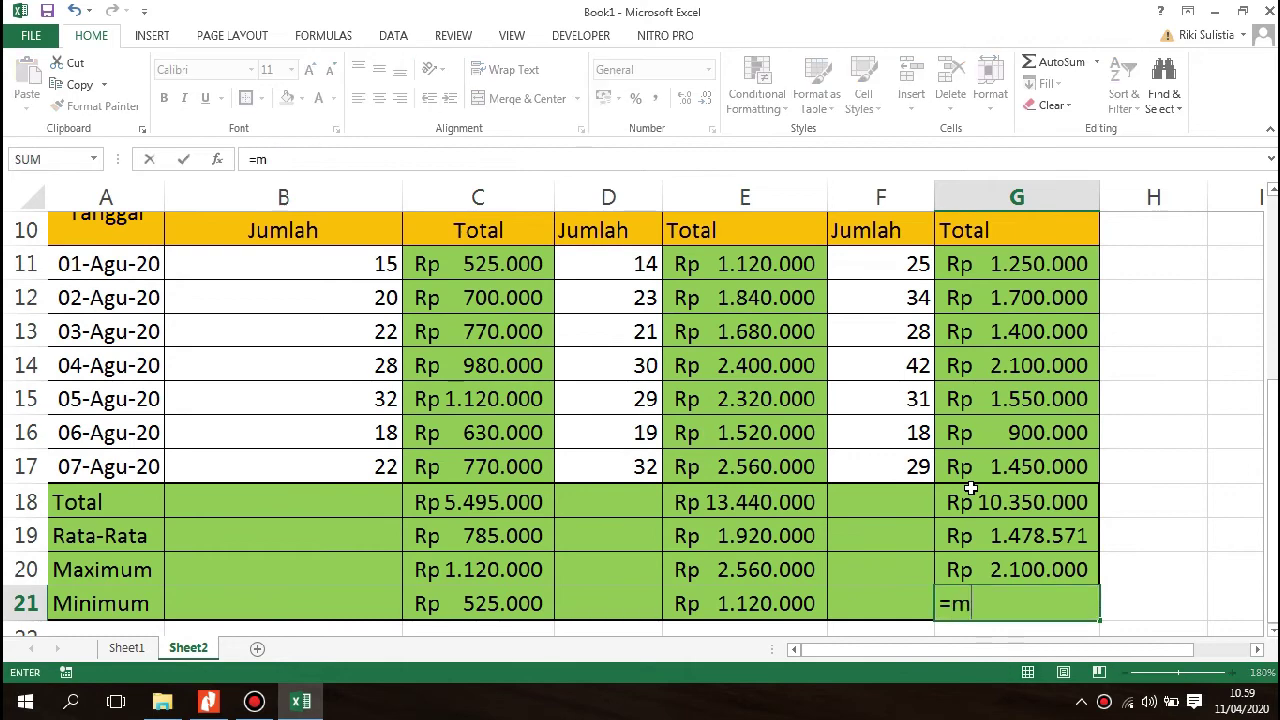
pyautogui.press('Tab')
pyautogui.scroll(2, 1010, 264)
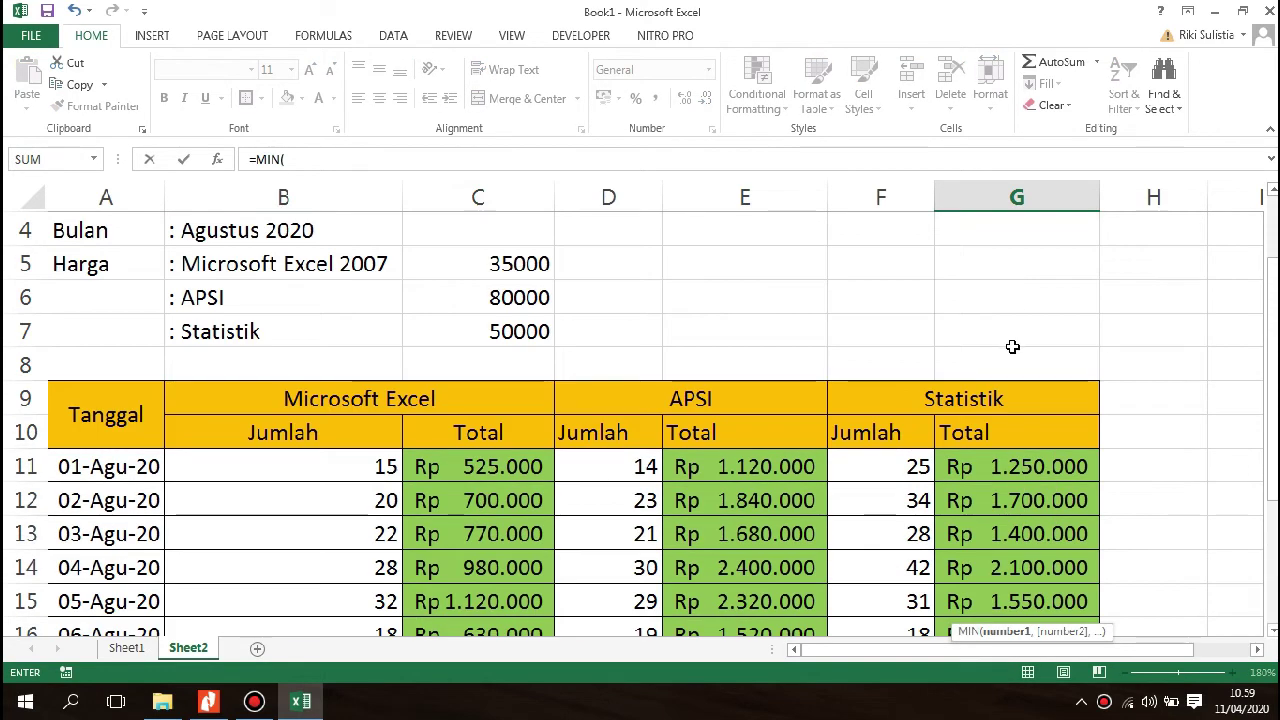
pyautogui.scroll(-1, 1011, 346)
pyautogui.moveTo(1010, 365); pyautogui.dragTo(957, 553)
pyautogui.press('Up')
pyautogui.press('Down')
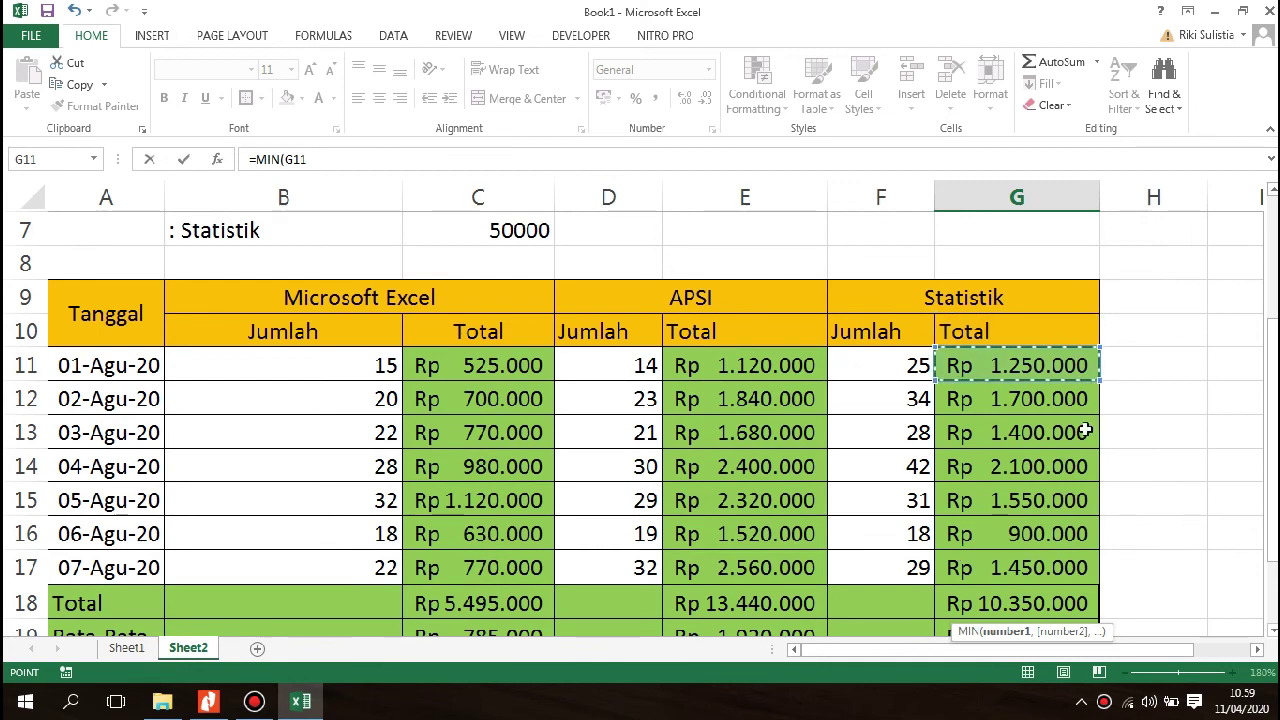
pyautogui.moveTo(1026, 363); pyautogui.dragTo(1006, 566)
pyautogui.press('Return')
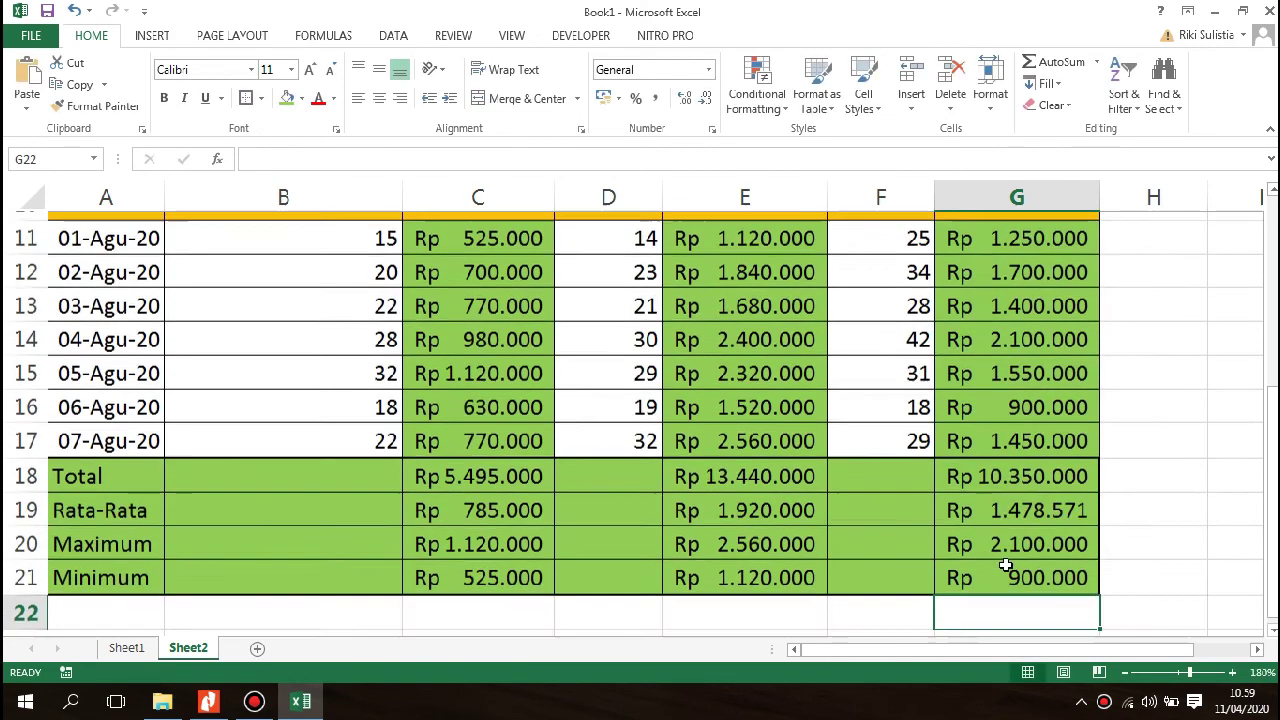
# Review the Microsoft Excel quantities in B11:B17 and the summary rows beneath them.
pyautogui.click(689, 617)
pyautogui.scroll(2, 689, 617)
pyautogui.scroll(-2, 600, 500)
pyautogui.click(490, 500)
pyautogui.scroll(1, 379, 357)
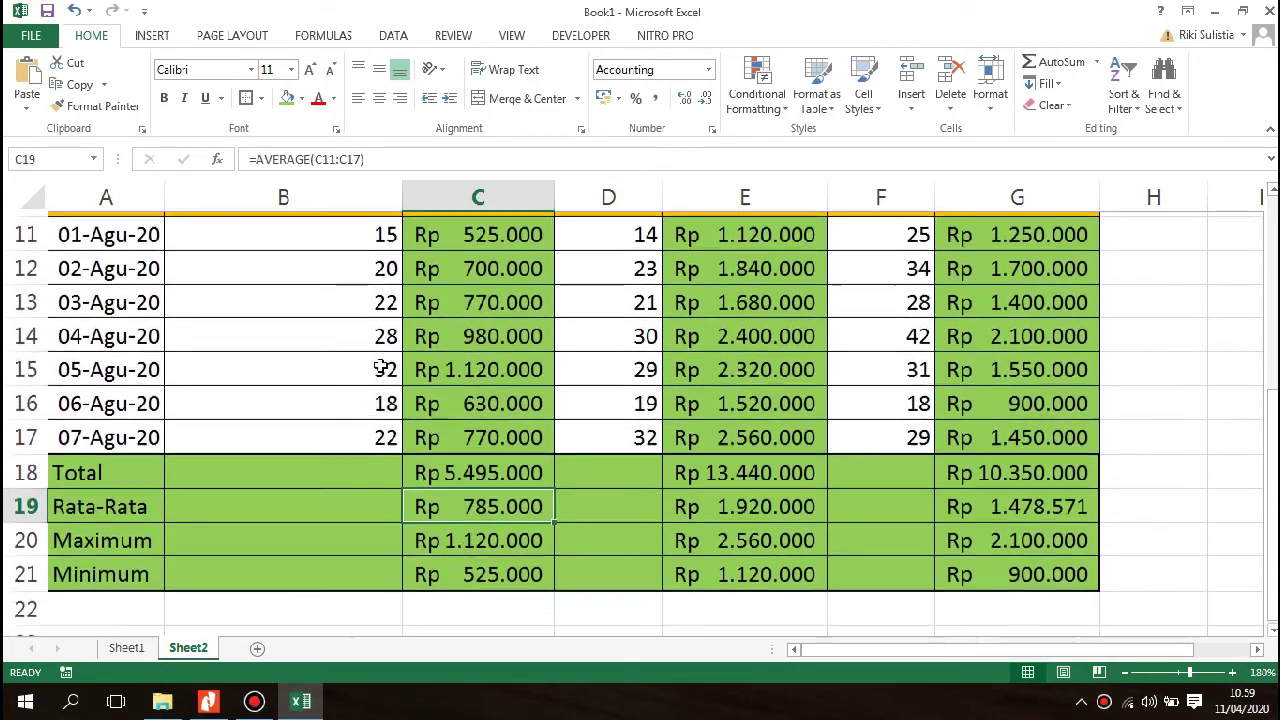
pyautogui.scroll(3, 354, 294)
pyautogui.click(340, 329)
pyautogui.scroll(-1, 338, 342)
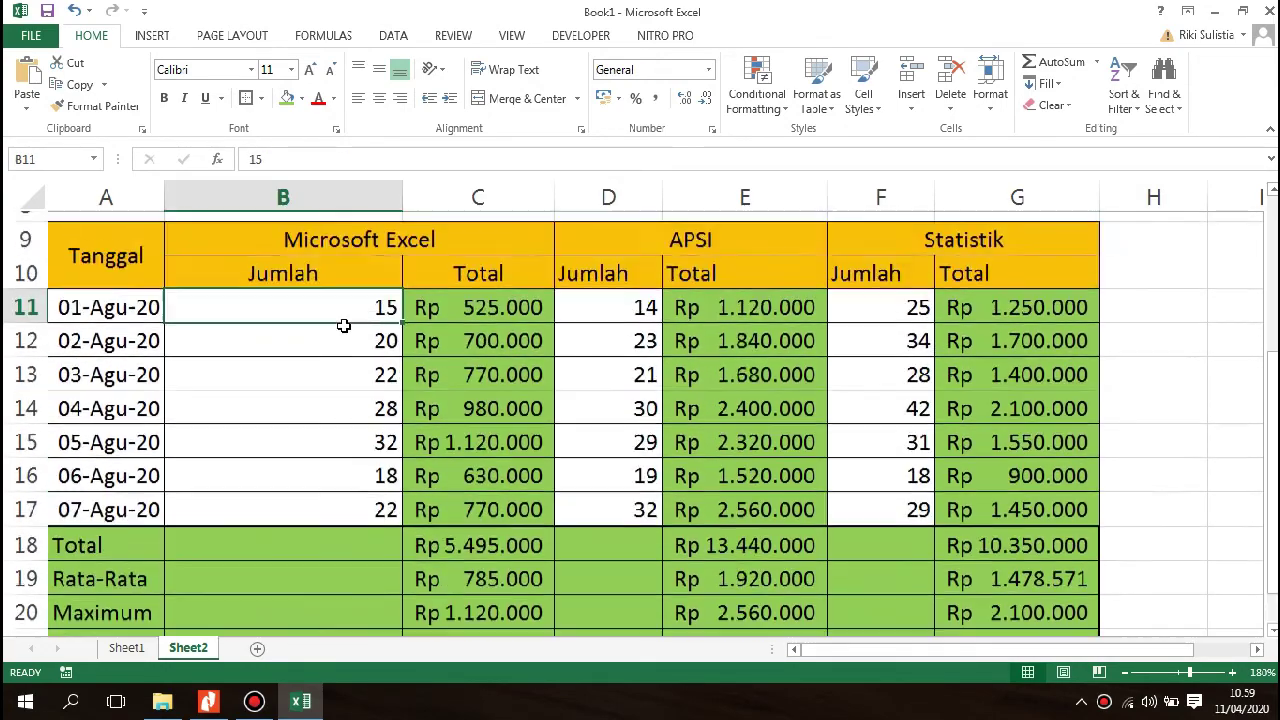
pyautogui.scroll(-3, 343, 330)
pyautogui.scroll(2, 343, 345)
pyautogui.click(290, 460)
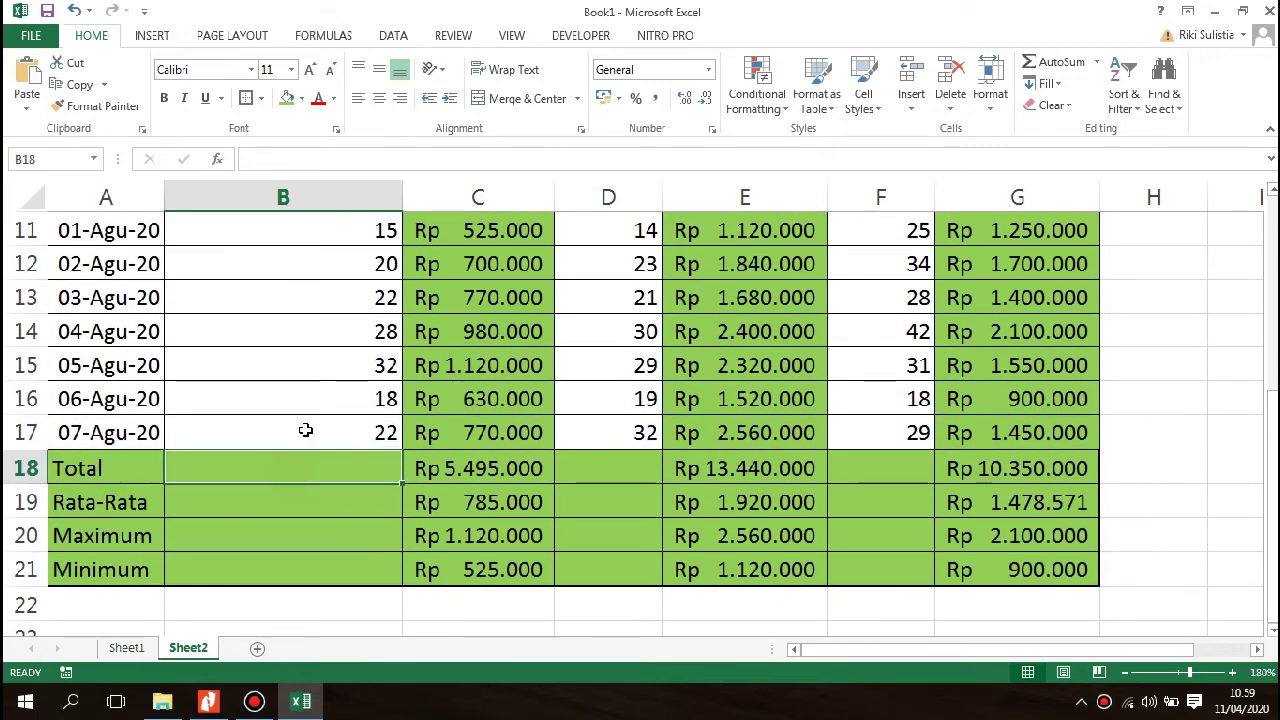
pyautogui.scroll(2, 329, 386)
pyautogui.scroll(-2, 345, 410)
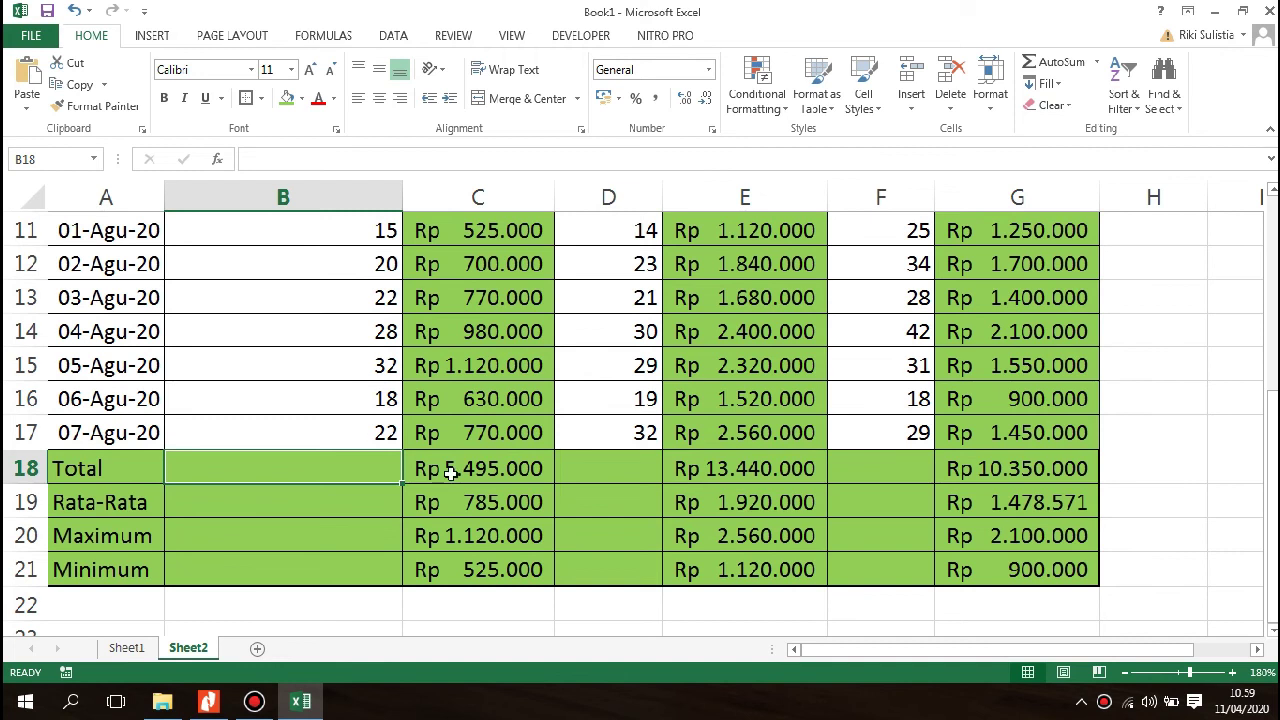
# Fill the Total, Rata-Rata, Maximum and Minimum formulas from C18:C21 across into B18:B21.
pyautogui.click(510, 477)
pyautogui.moveTo(554, 485); pyautogui.dragTo(237, 463)
pyautogui.click(387, 511)
pyautogui.click(315, 458)
pyautogui.click(450, 478)
pyautogui.moveTo(508, 477); pyautogui.dragTo(260, 570)
# Change the format of B18:B21 from currency to Number without decimals.
pyautogui.moveTo(362, 468); pyautogui.dragTo(343, 566)
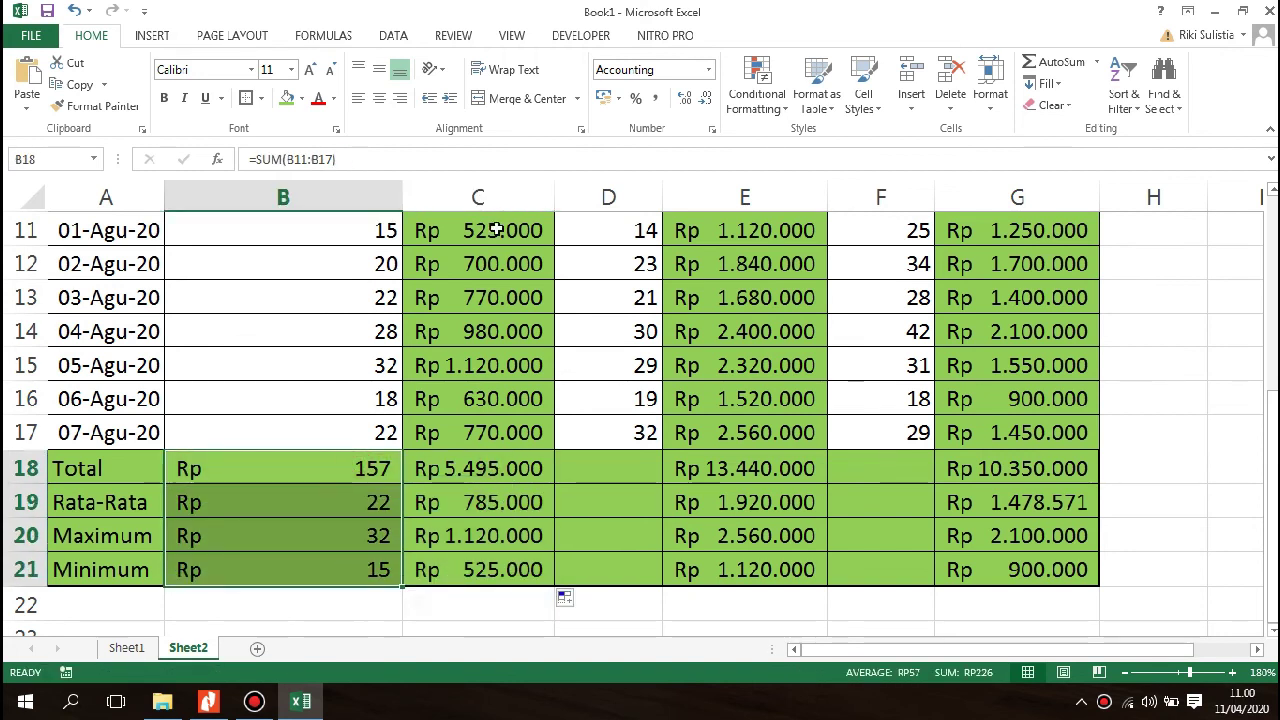
pyautogui.click(706, 69)
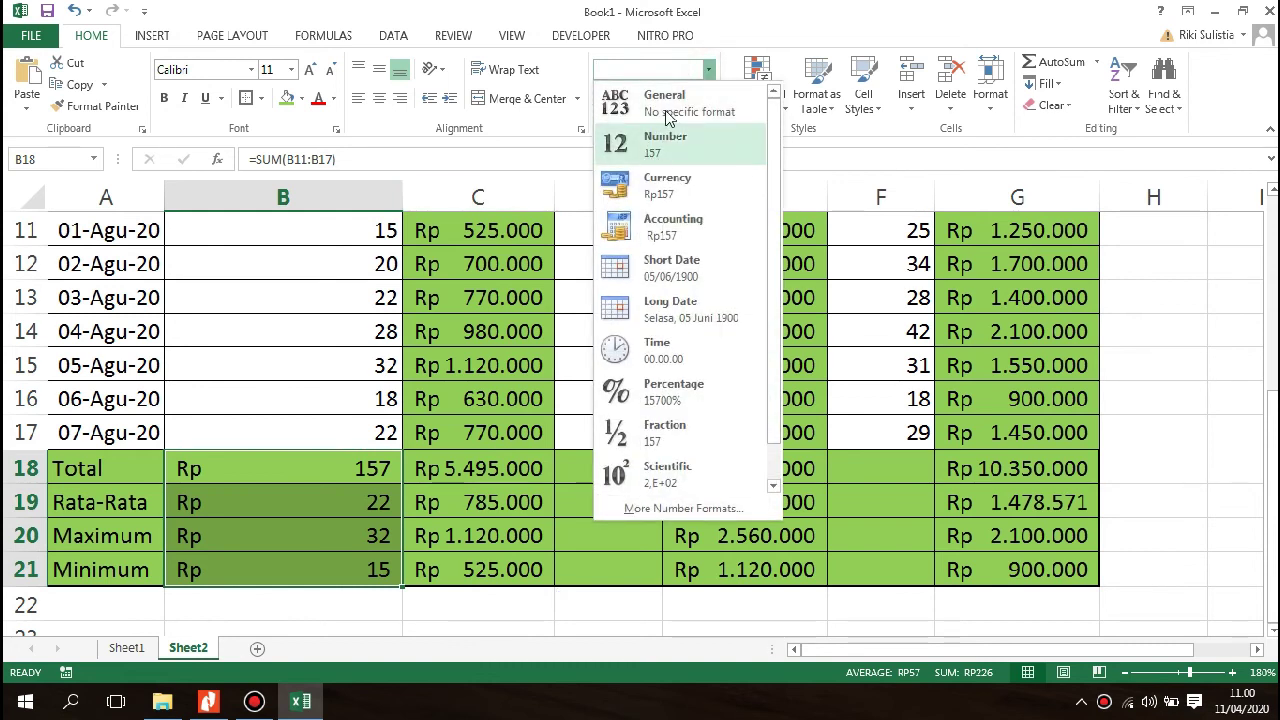
pyautogui.click(660, 105)
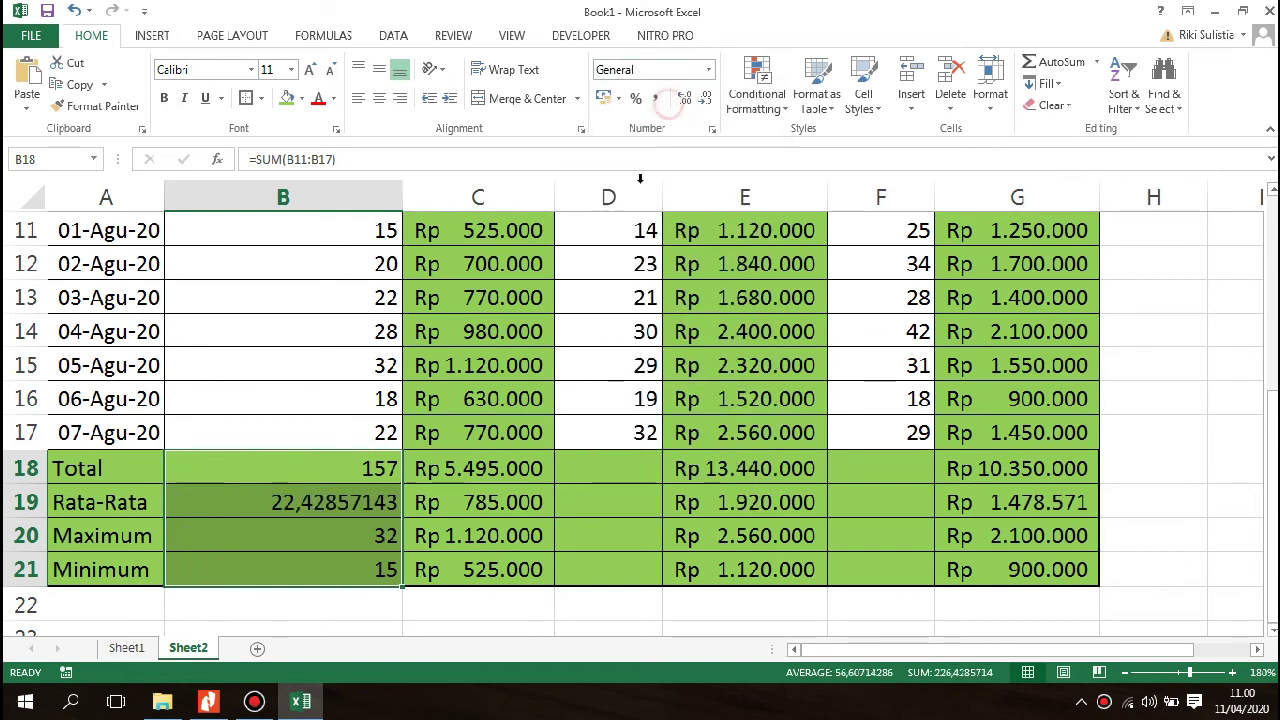
pyautogui.click(718, 70)
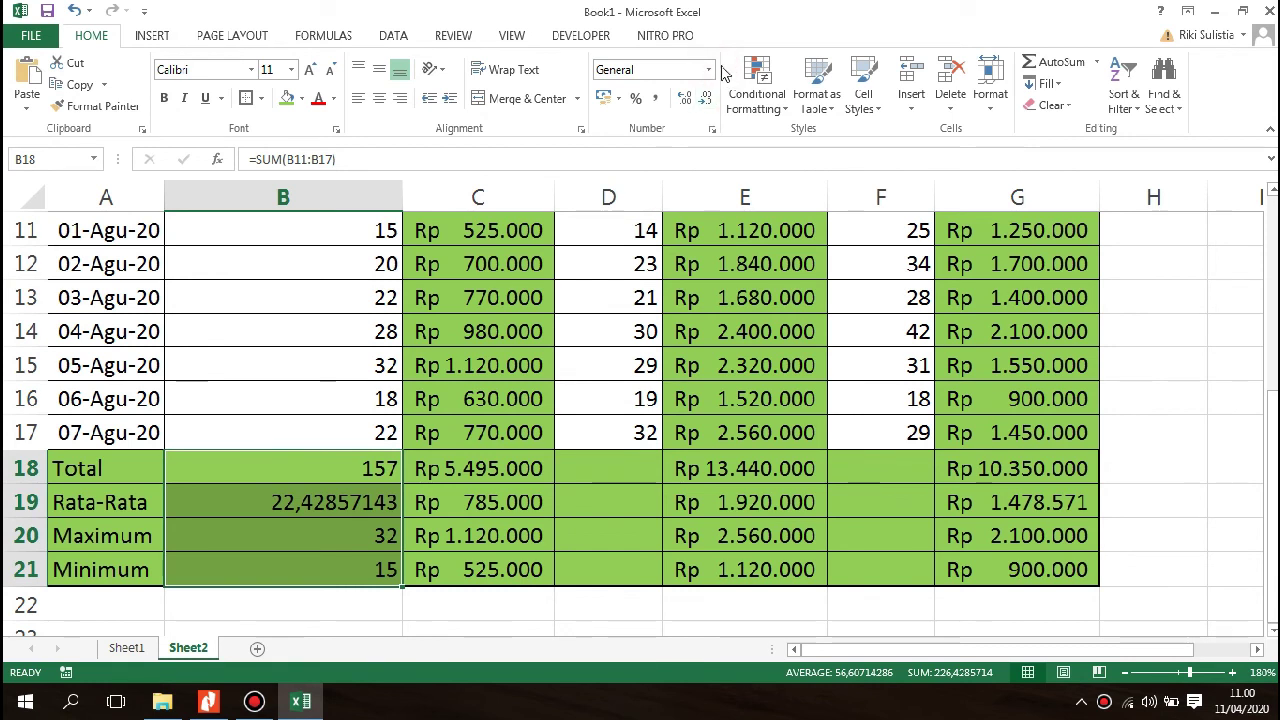
pyautogui.click(708, 69)
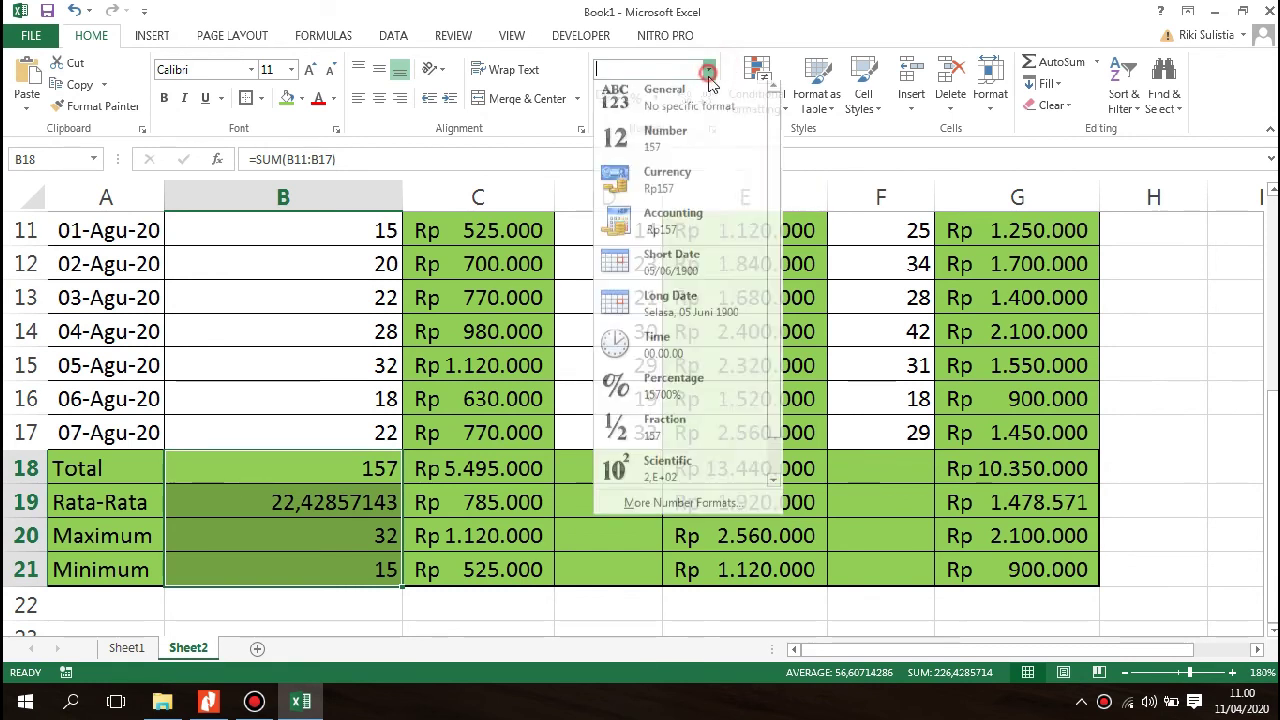
pyautogui.click(690, 148)
# Fill the summary formulas from the adjacent Total column into the APSI Jumlah cells D18:D21 and format them as Number.
pyautogui.click(622, 440)
pyautogui.click(624, 471)
pyautogui.moveTo(680, 466); pyautogui.dragTo(585, 560)
pyautogui.click(705, 510)
pyautogui.moveTo(616, 470); pyautogui.dragTo(620, 570)
pyautogui.click(708, 69)
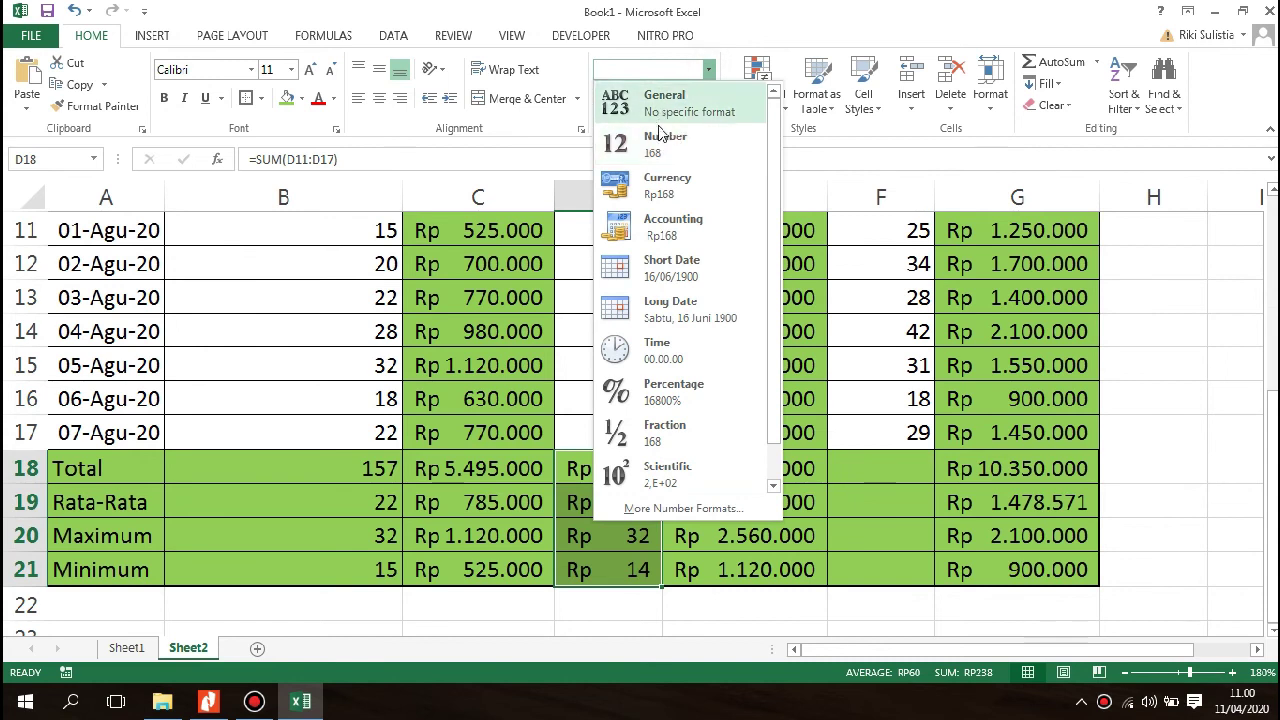
pyautogui.click(675, 143)
# Fill the summary formulas from the adjacent Total column into the Statistik Jumlah cells F18:F21 and format them as Number.
pyautogui.click(786, 495)
pyautogui.click(778, 468)
pyautogui.moveTo(787, 507); pyautogui.dragTo(902, 592)
pyautogui.moveTo(897, 465); pyautogui.dragTo(908, 566)
pyautogui.click(707, 69)
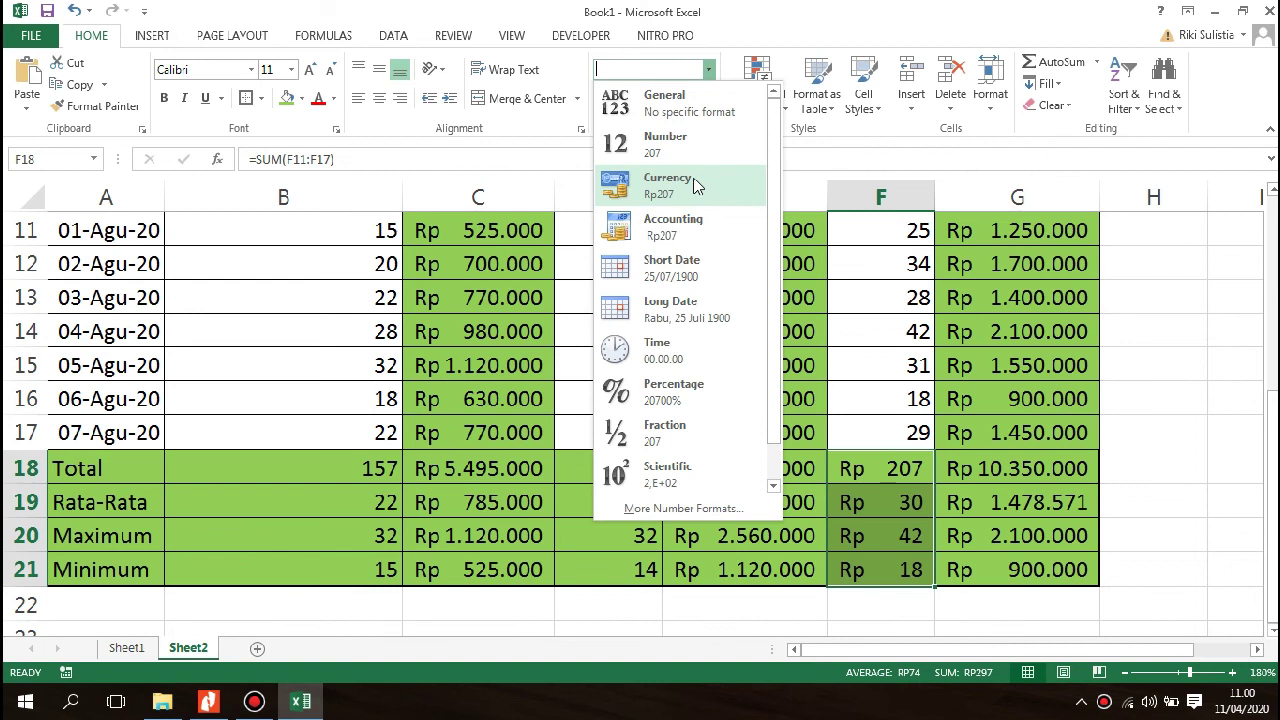
pyautogui.click(679, 153)
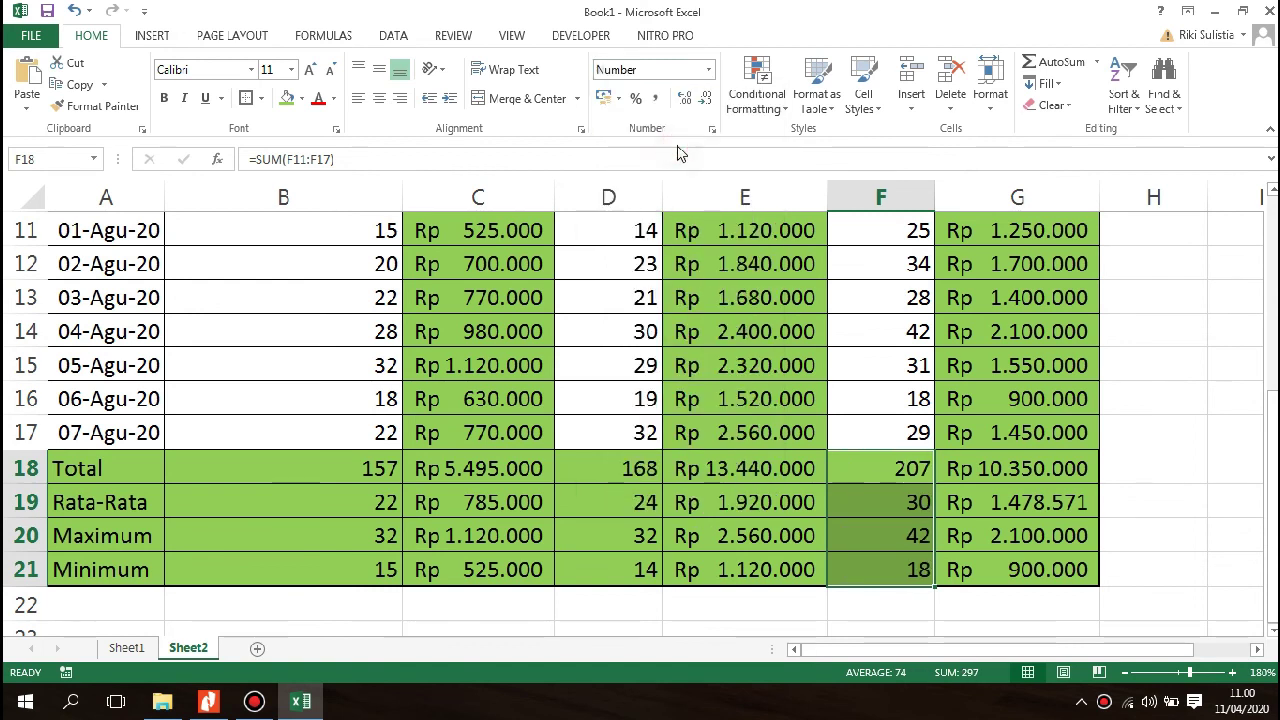
# Check the SUM formula in B18 against its column and collapse the ribbon to show more rows.
pyautogui.click(876, 377)
pyautogui.click(666, 609)
pyautogui.click(337, 500)
pyautogui.click(340, 470)
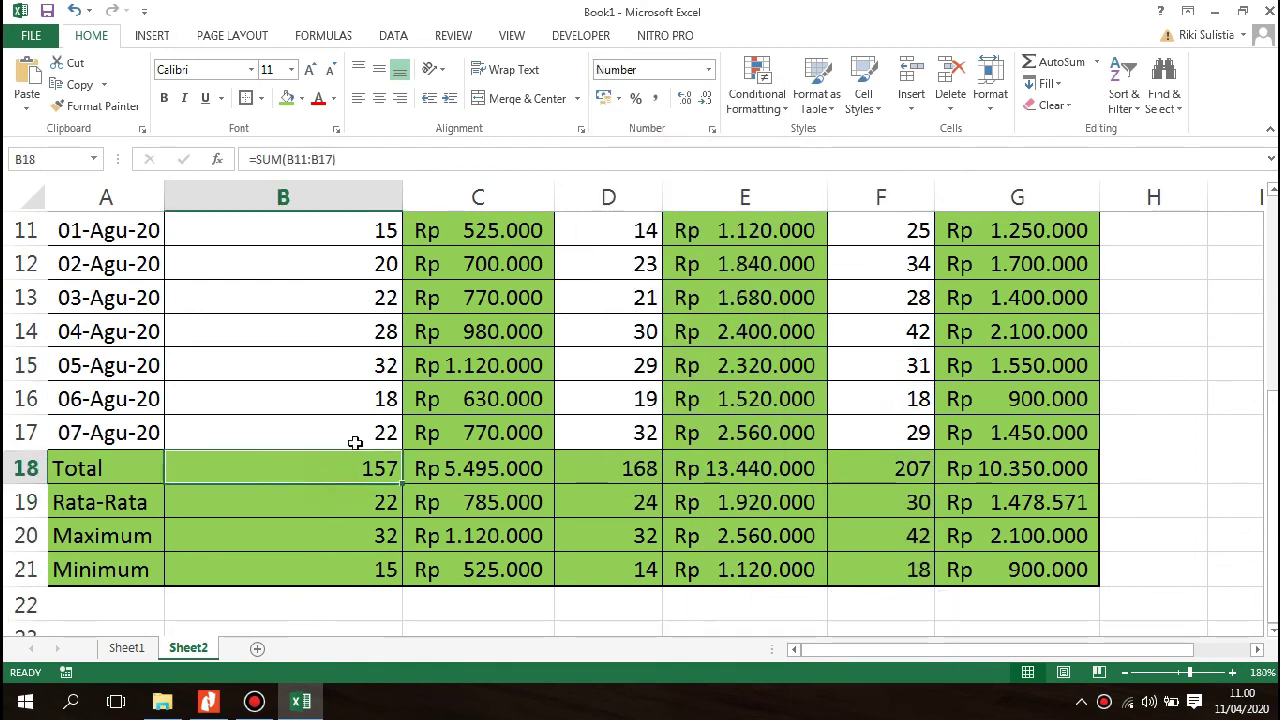
pyautogui.scroll(3, 370, 450)
pyautogui.scroll(-3, 386, 423)
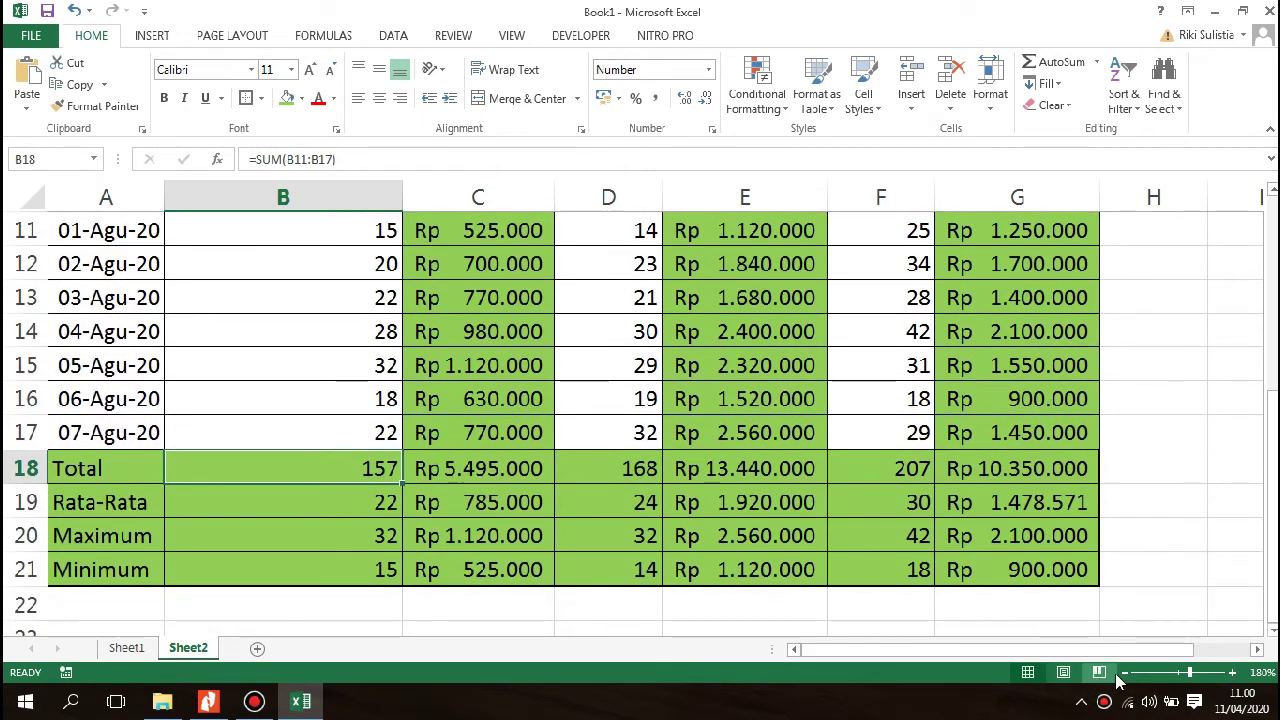
pyautogui.doubleClick(103, 33)
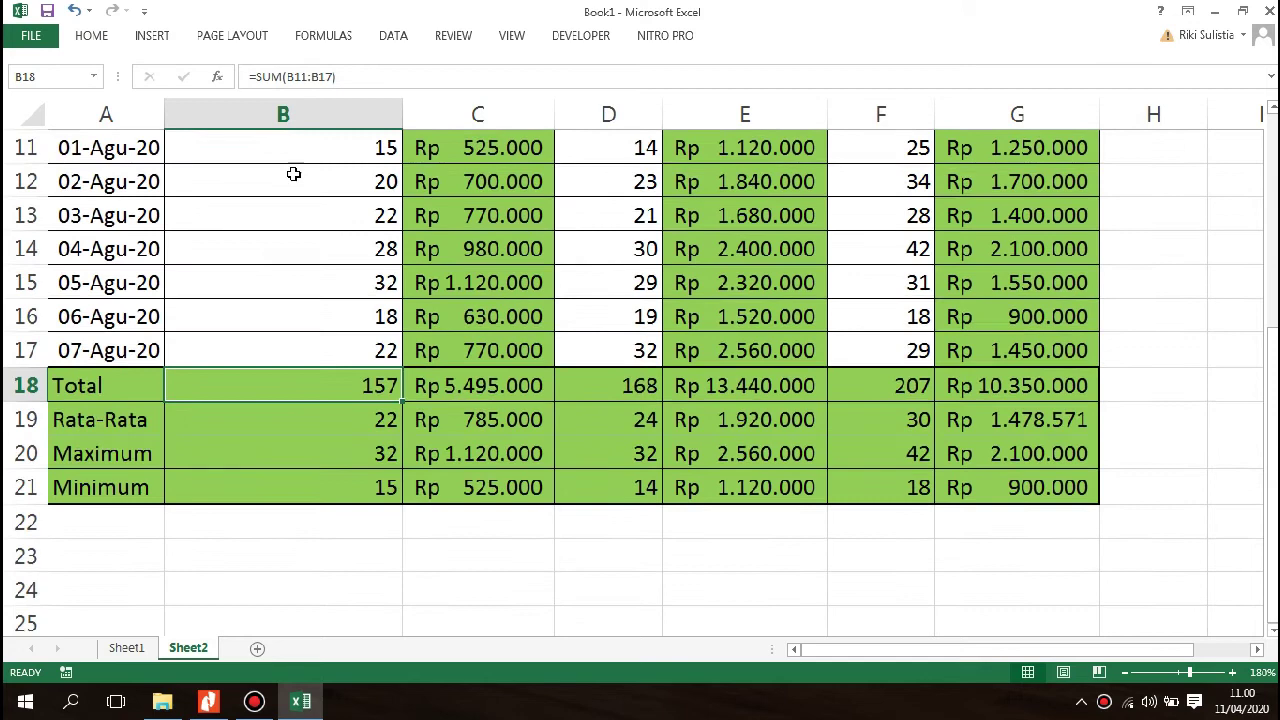
pyautogui.scroll(1, 330, 500)
# Check the AVERAGE, MAX and MIN formulas in B19:B21 against the Microsoft Excel quantities.
pyautogui.click(382, 522)
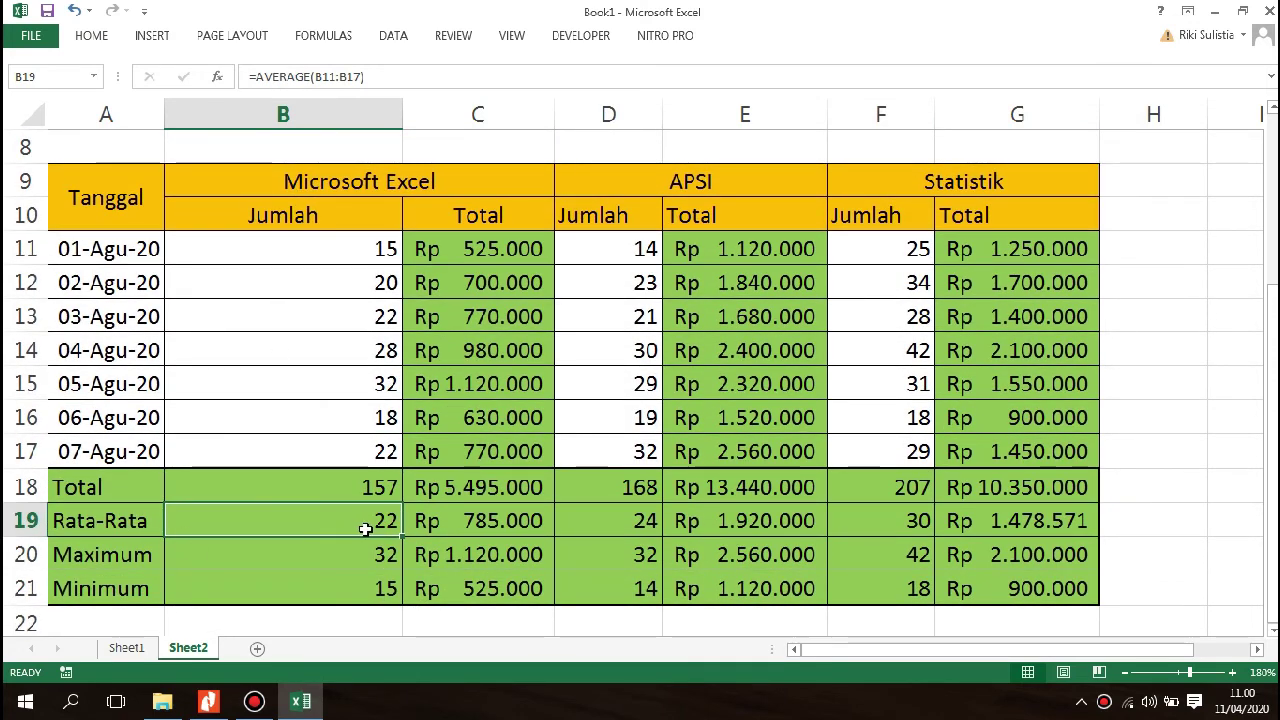
pyautogui.click(364, 556)
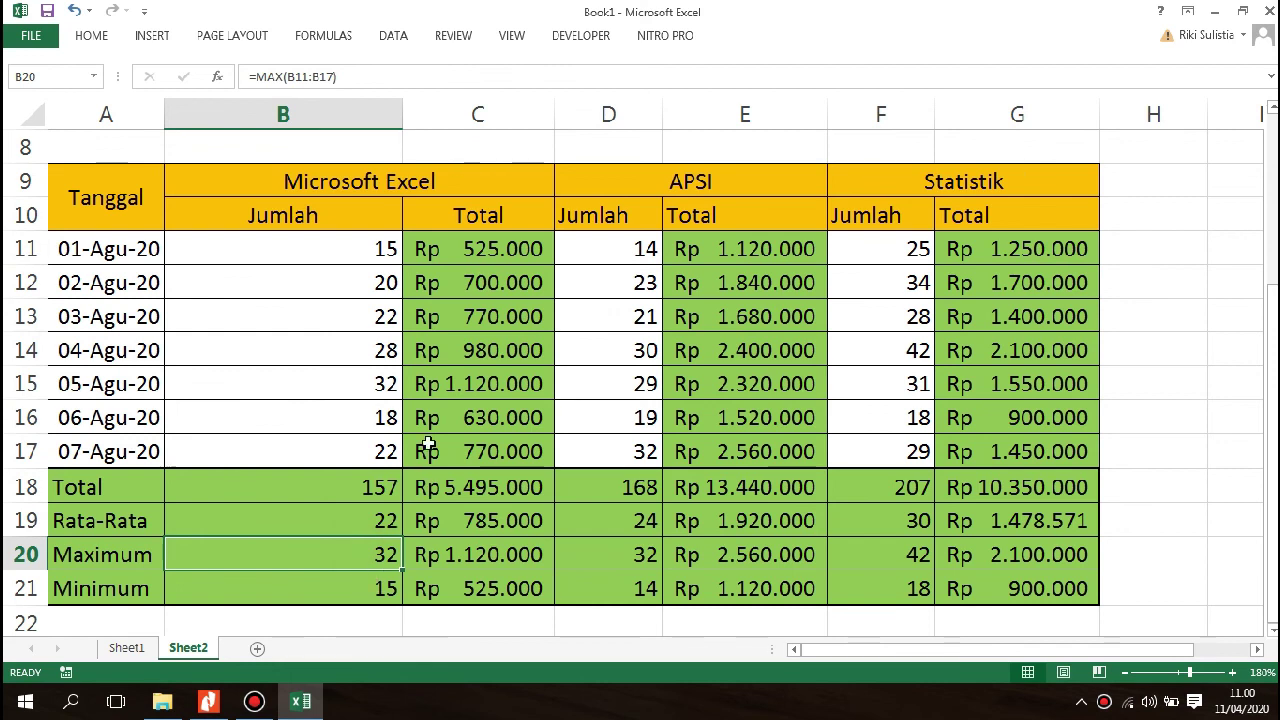
pyautogui.click(297, 391)
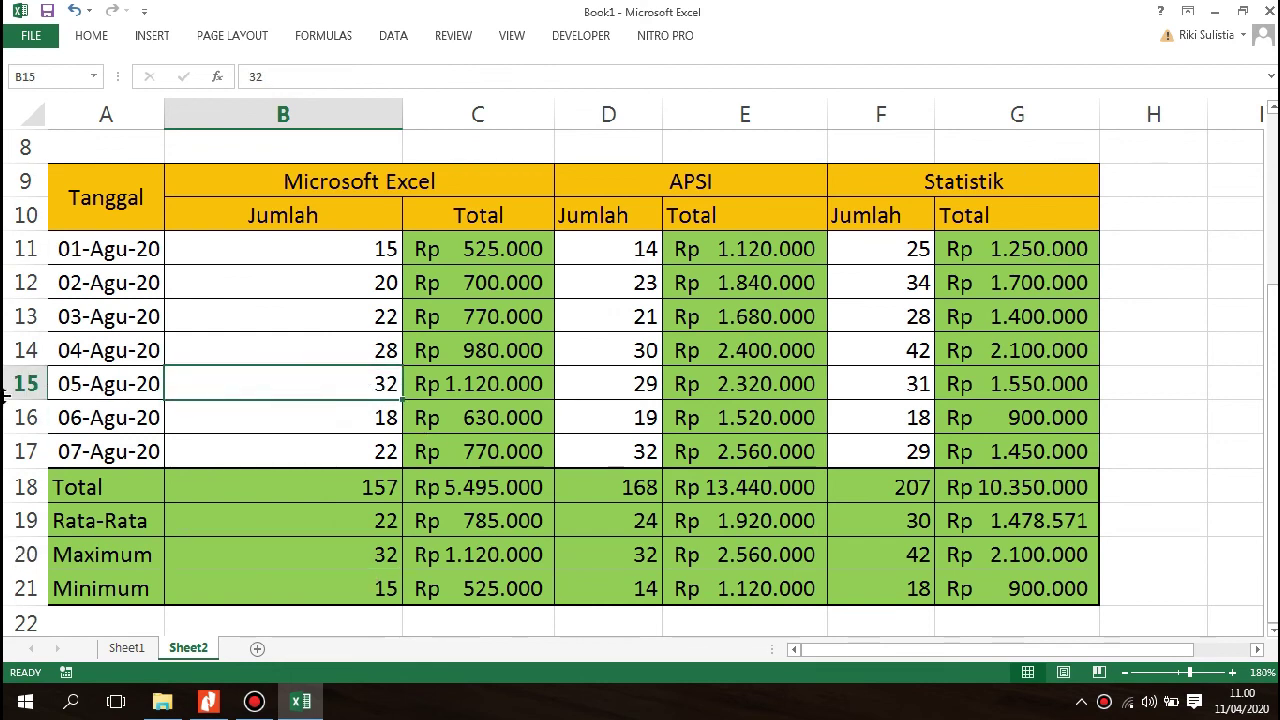
pyautogui.click(326, 597)
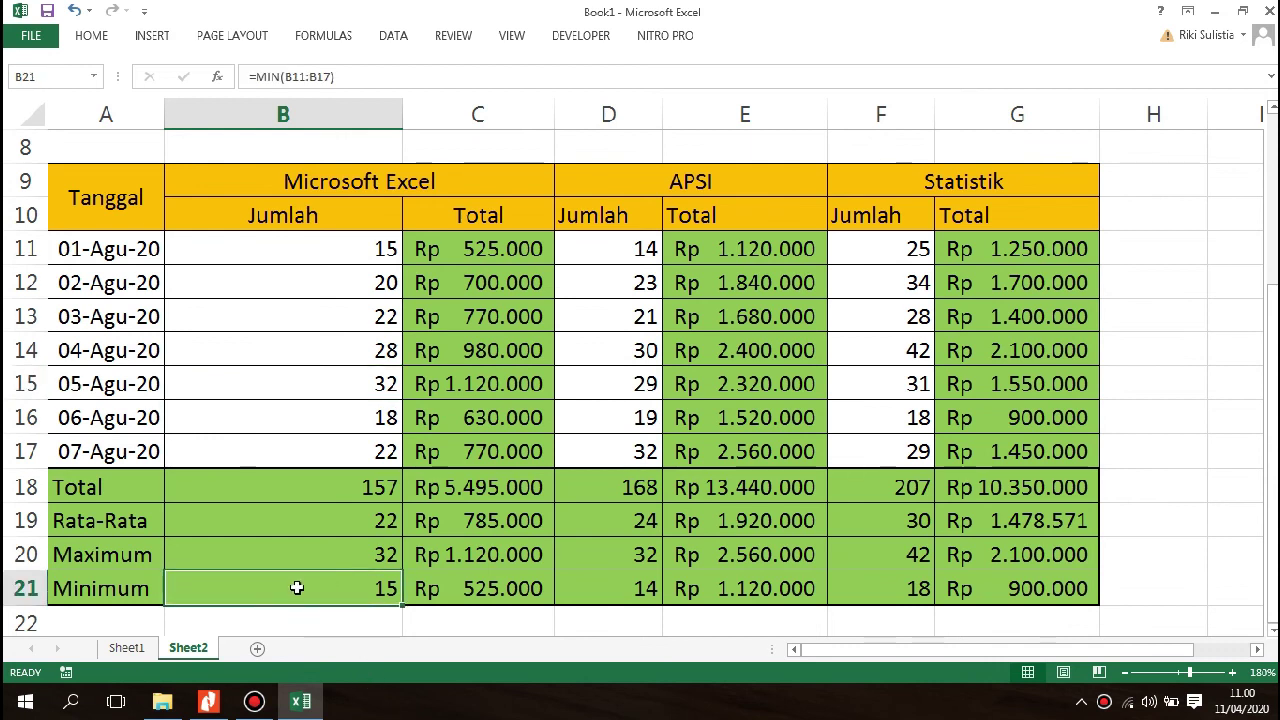
pyautogui.click(352, 257)
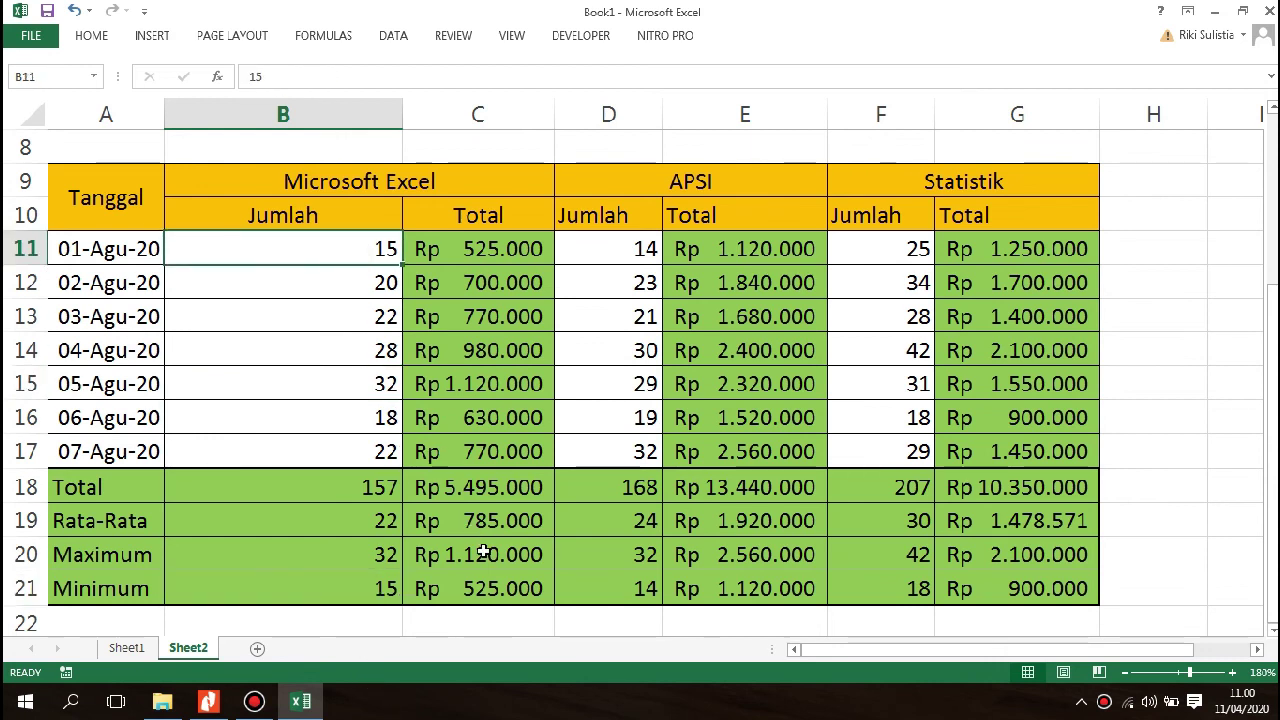
# Inspect the formulas behind the APSI summary, the Statistik total in G13 and the Microsoft Excel total in C11.
pyautogui.click(612, 522)
pyautogui.click(614, 490)
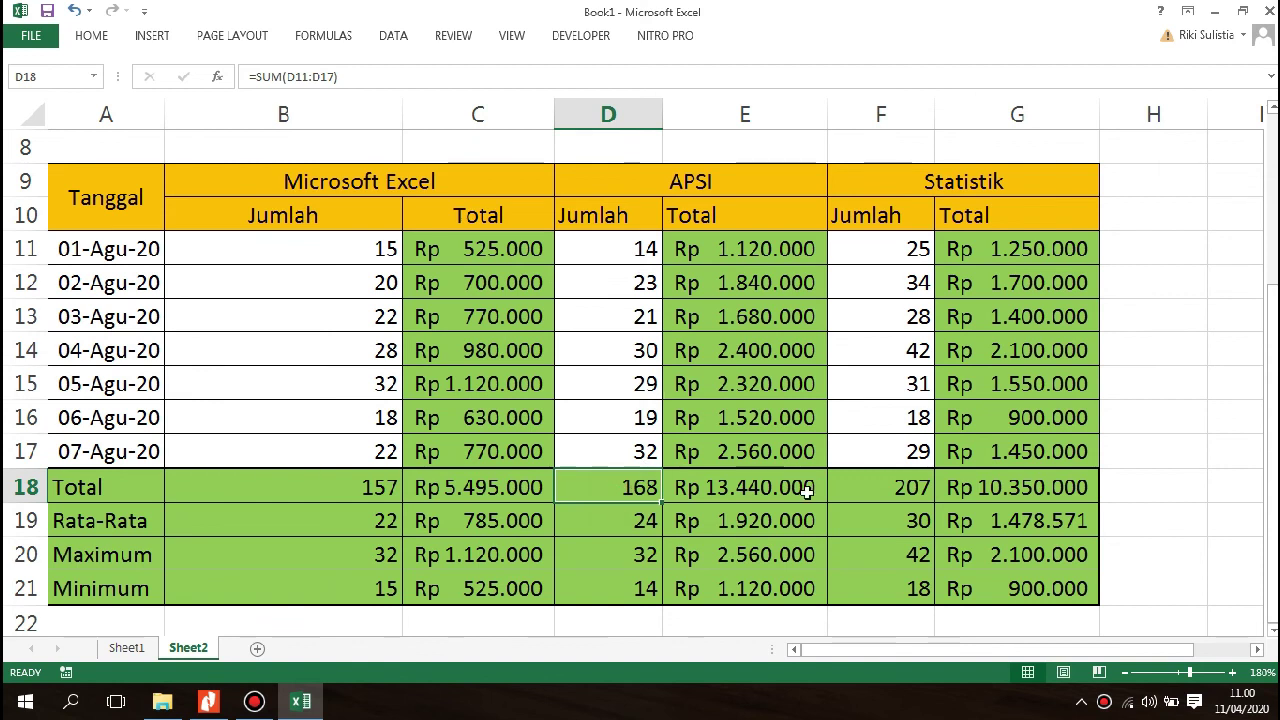
pyautogui.click(814, 408)
pyautogui.click(1006, 304)
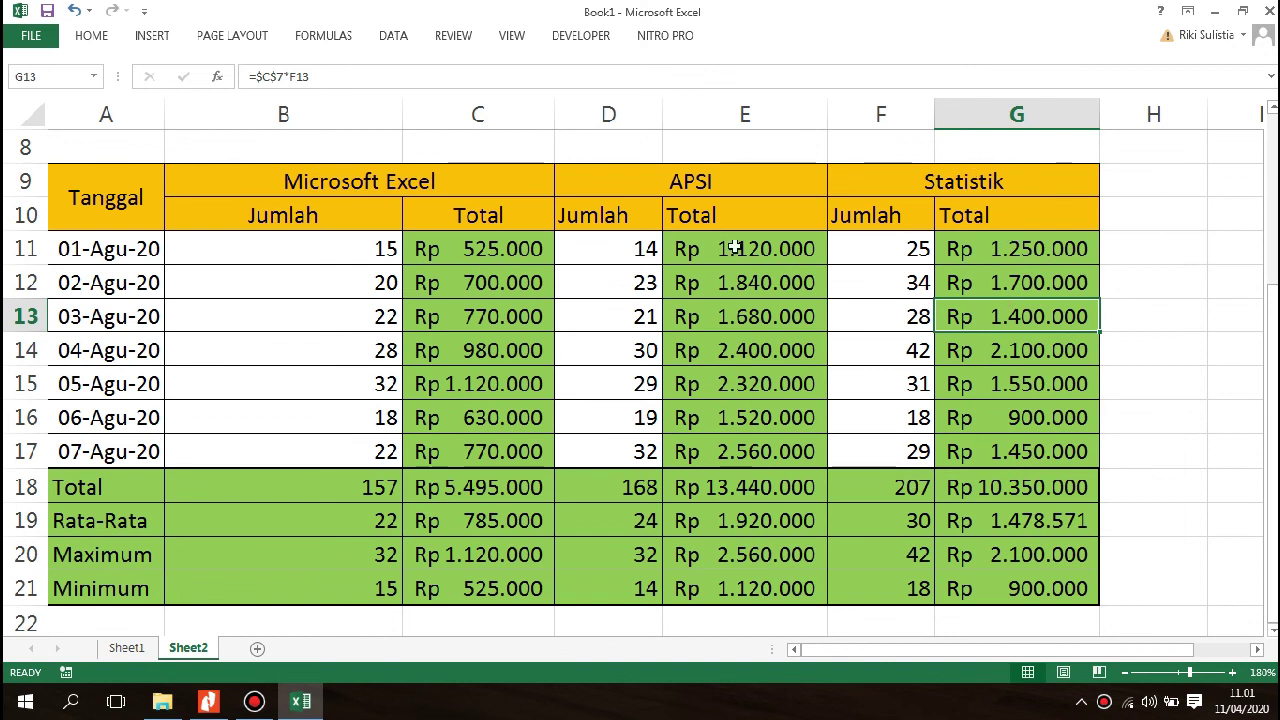
pyautogui.click(617, 289)
pyautogui.moveTo(423, 251); pyautogui.dragTo(469, 520)
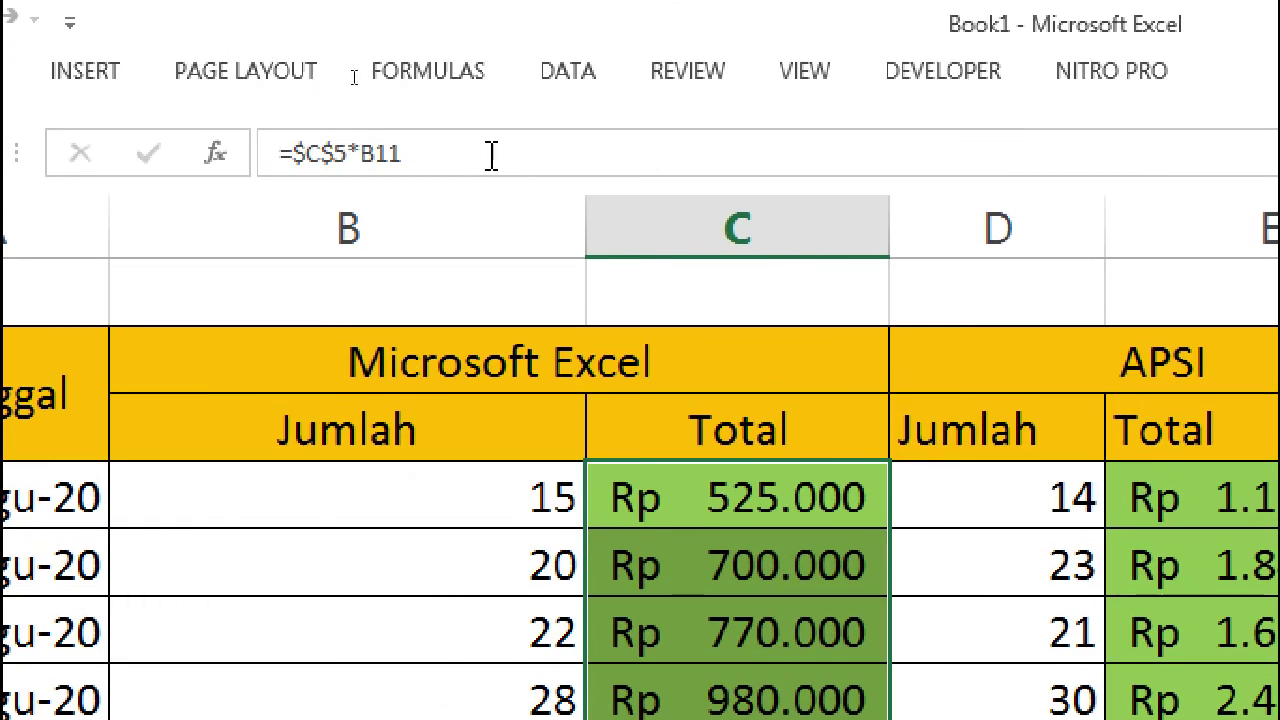
pyautogui.moveTo(355, 80); pyautogui.dragTo(116, 84)
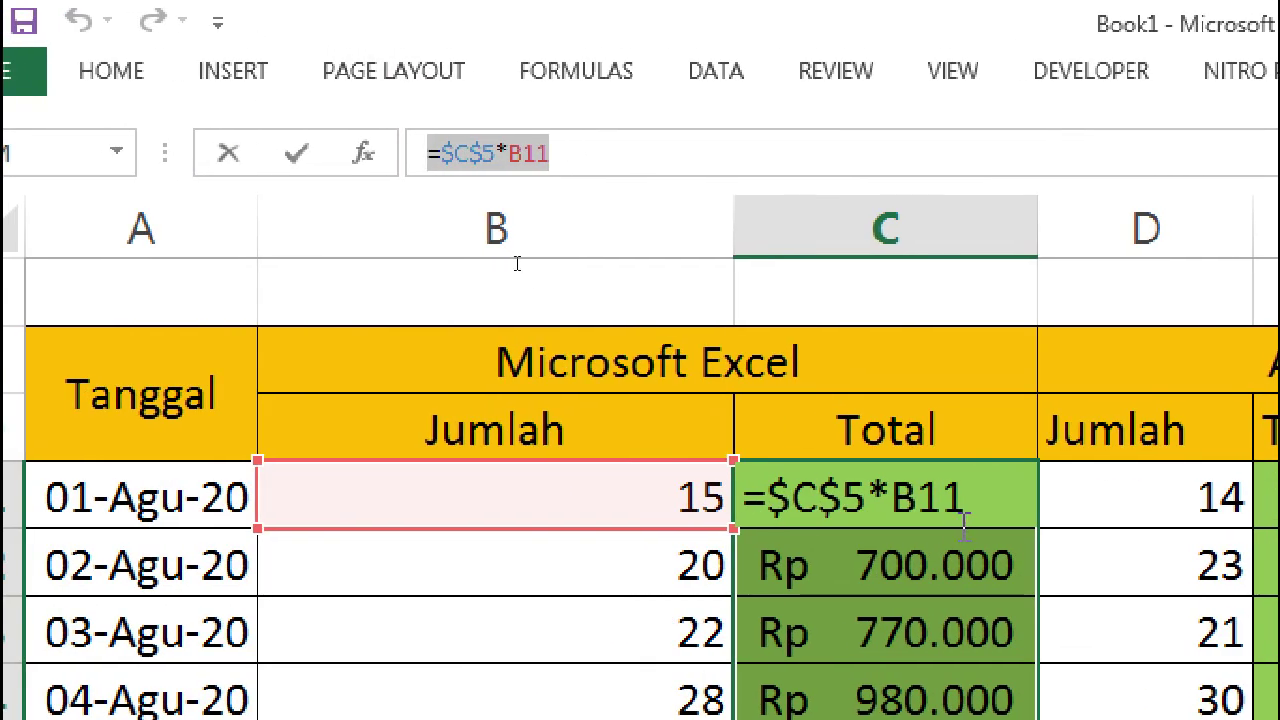
pyautogui.press('Escape')
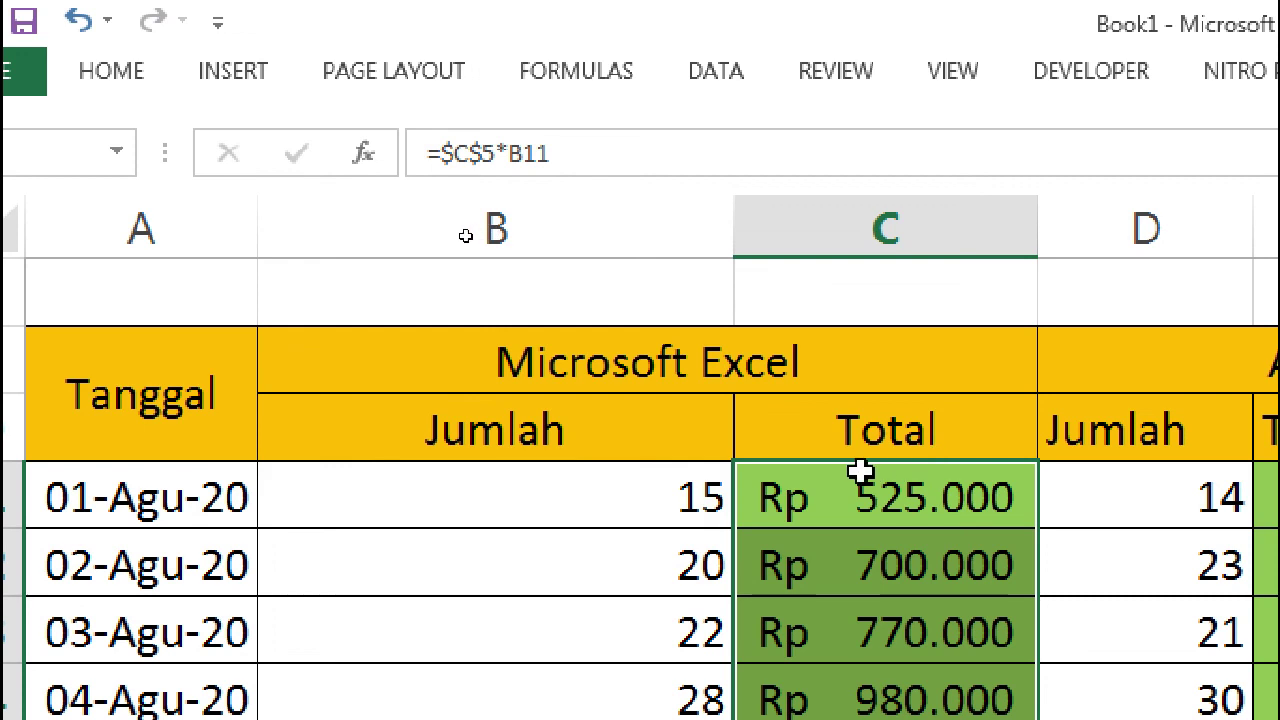
# Turn the formulas in C11 and C12 into visible text by putting an apostrophe in front of each.
pyautogui.doubleClick(762, 497)
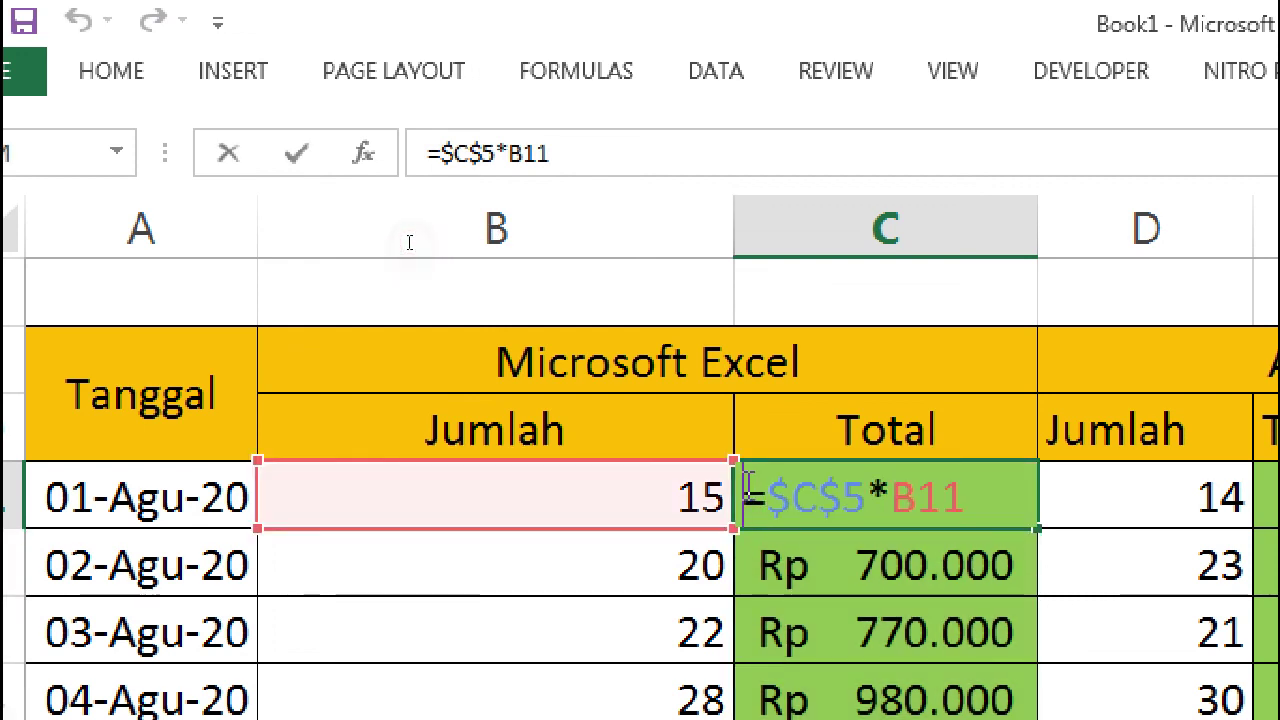
pyautogui.write("'")
pyautogui.press('Return')
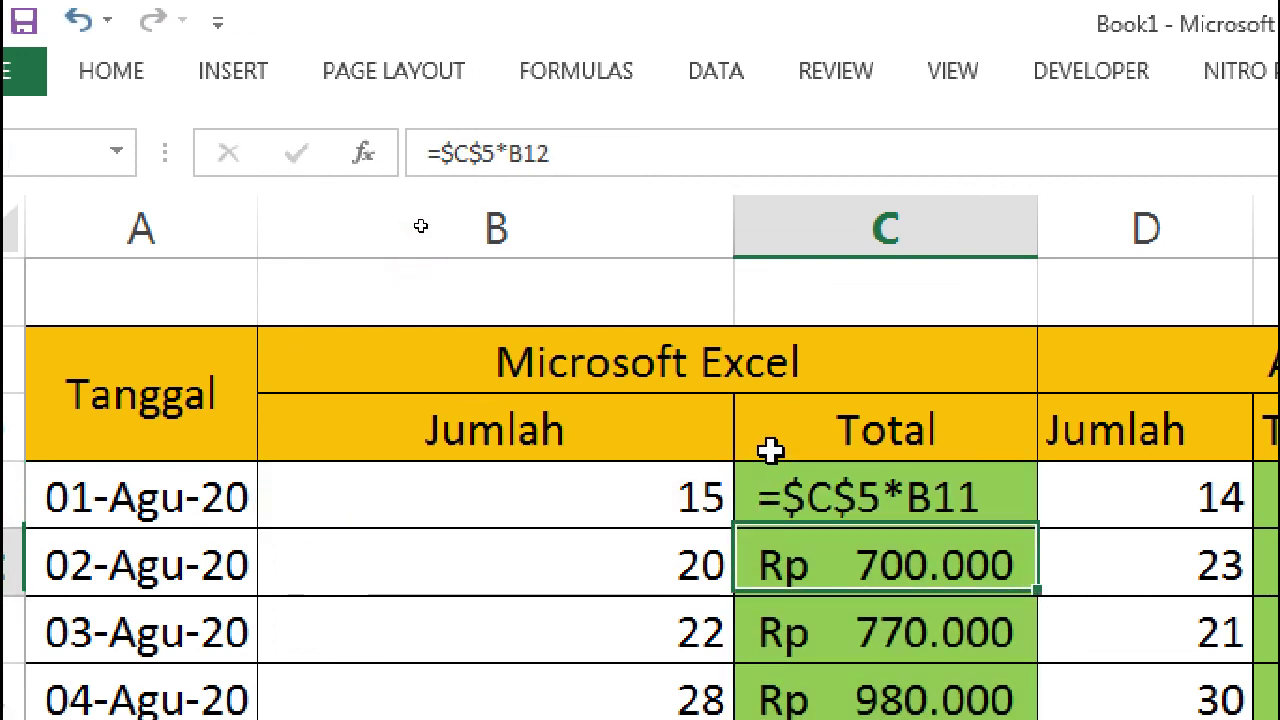
pyautogui.doubleClick(749, 562)
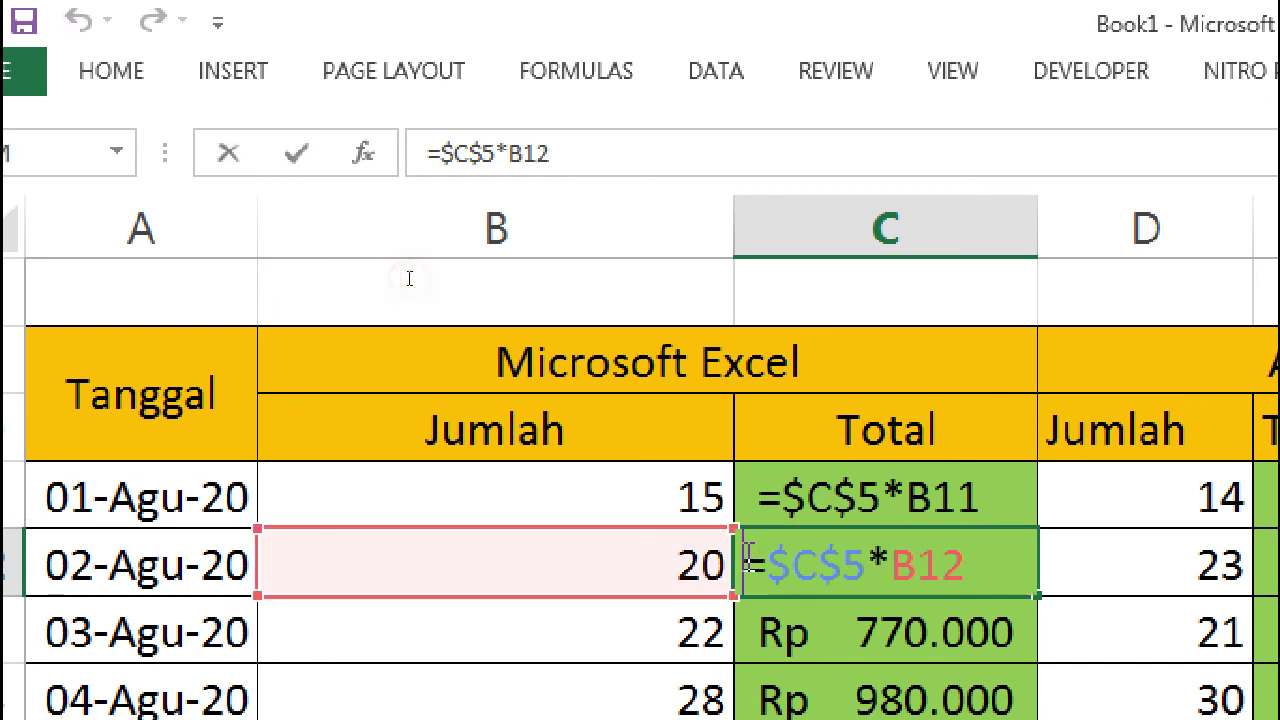
pyautogui.write("'")
pyautogui.press('Return')
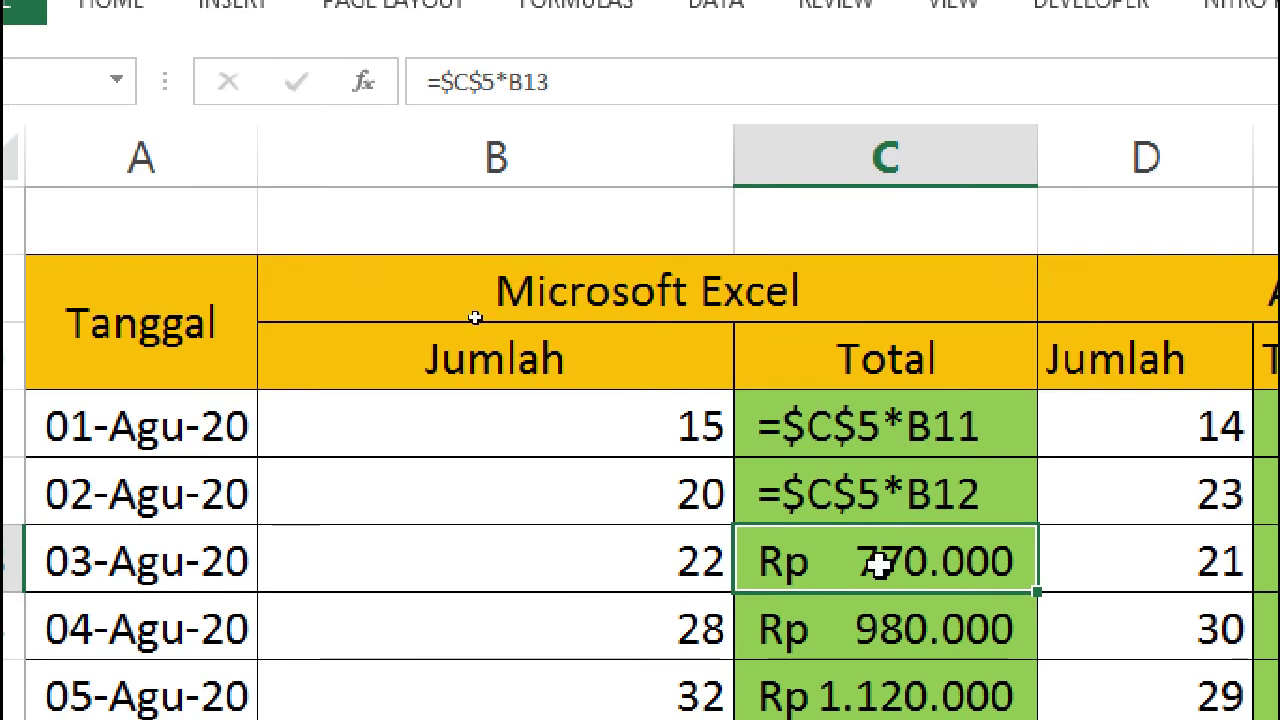
# Try to turn the formula in C13 into visible text by putting a semicolon in front of it.
pyautogui.doubleClick(760, 563)
pyautogui.write(';')
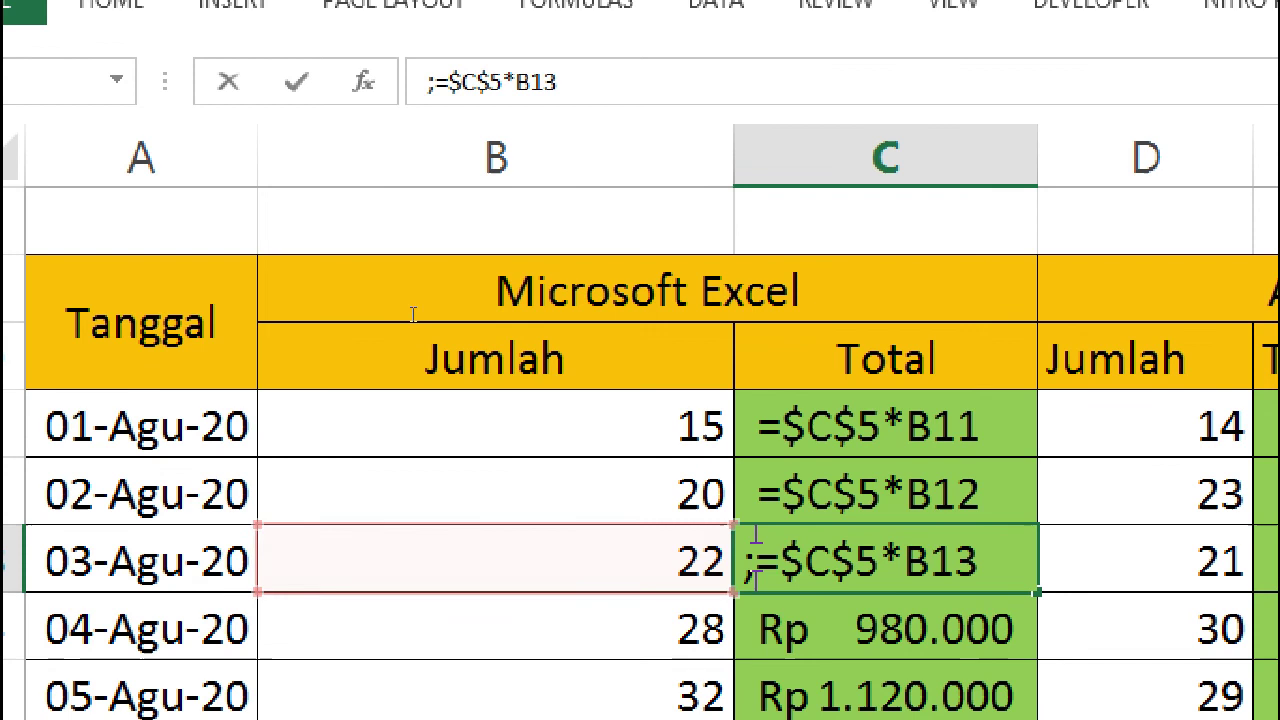
pyautogui.press('Return')
# Replace the semicolon in front of the formula in C13 with an apostrophe.
pyautogui.click(752, 558)
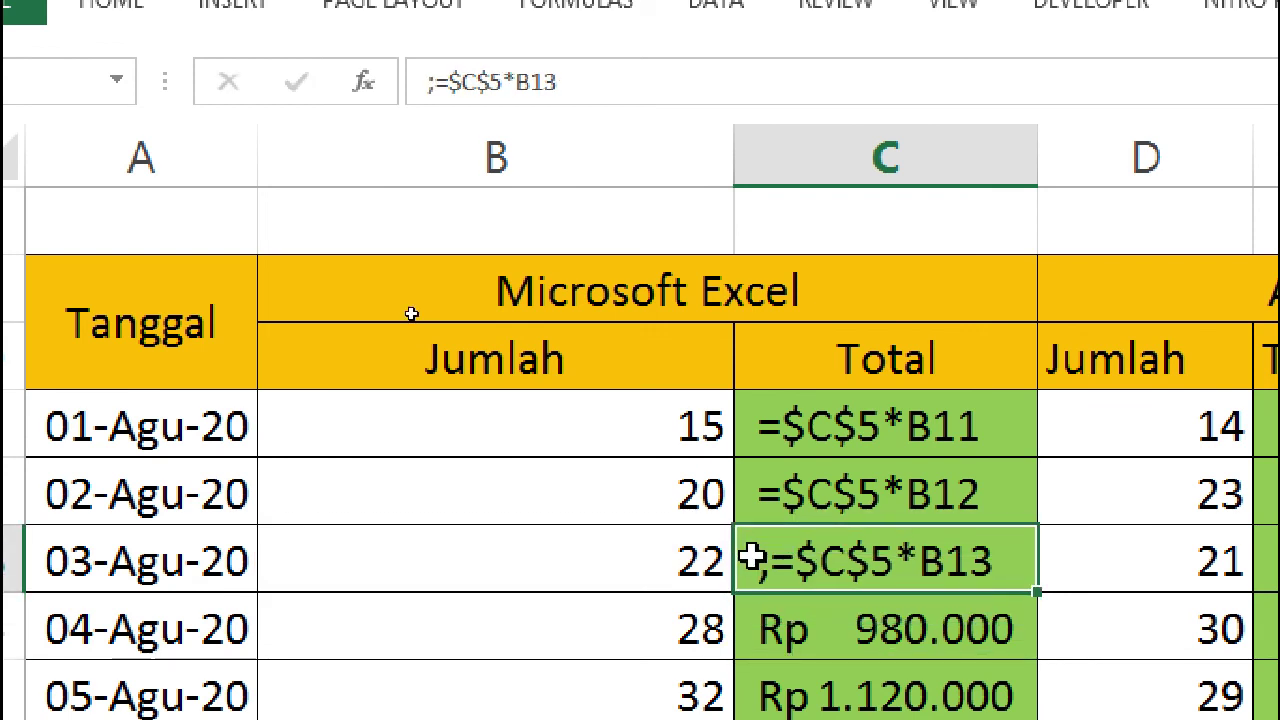
pyautogui.click(437, 163)
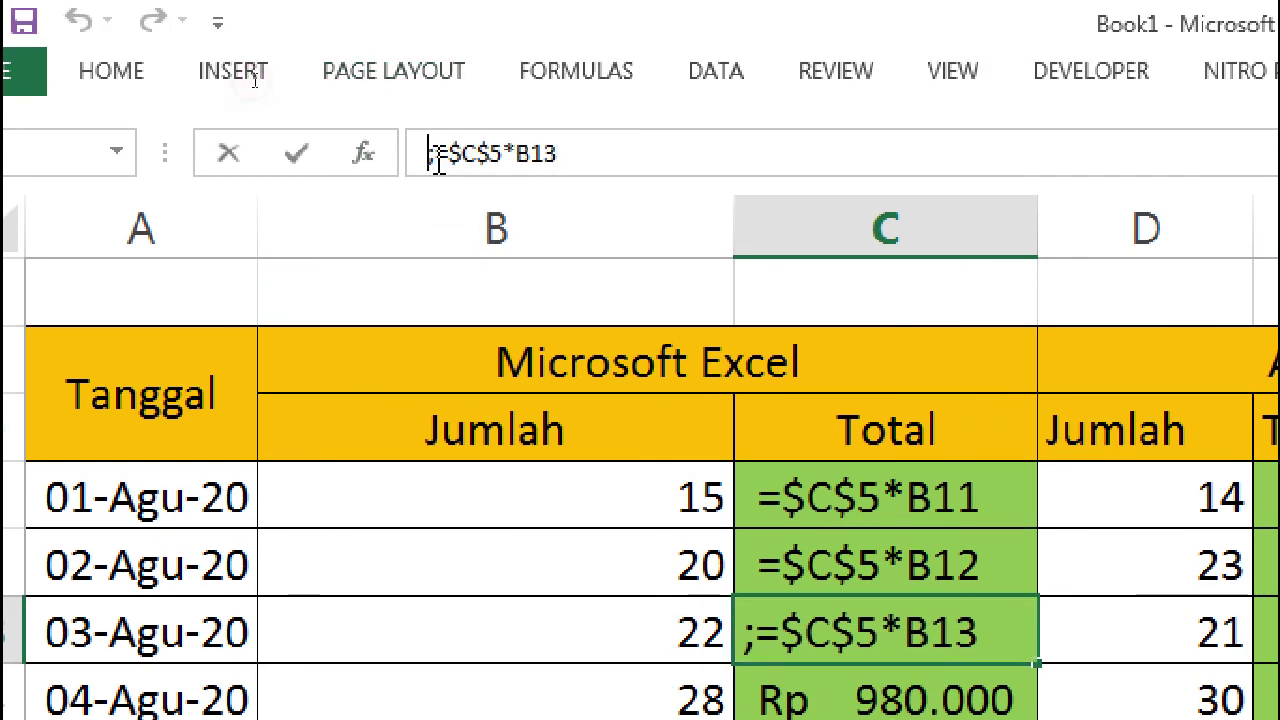
pyautogui.press('BackSpace')
pyautogui.write("'")
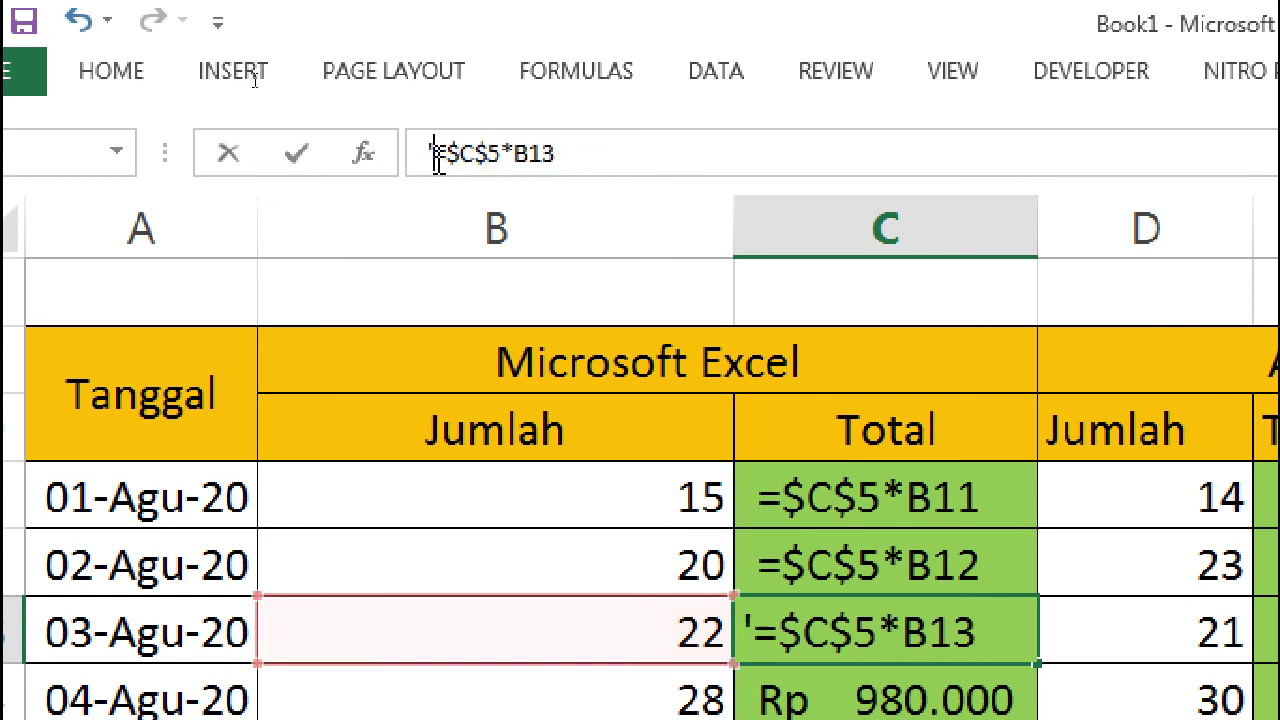
pyautogui.press('Return')
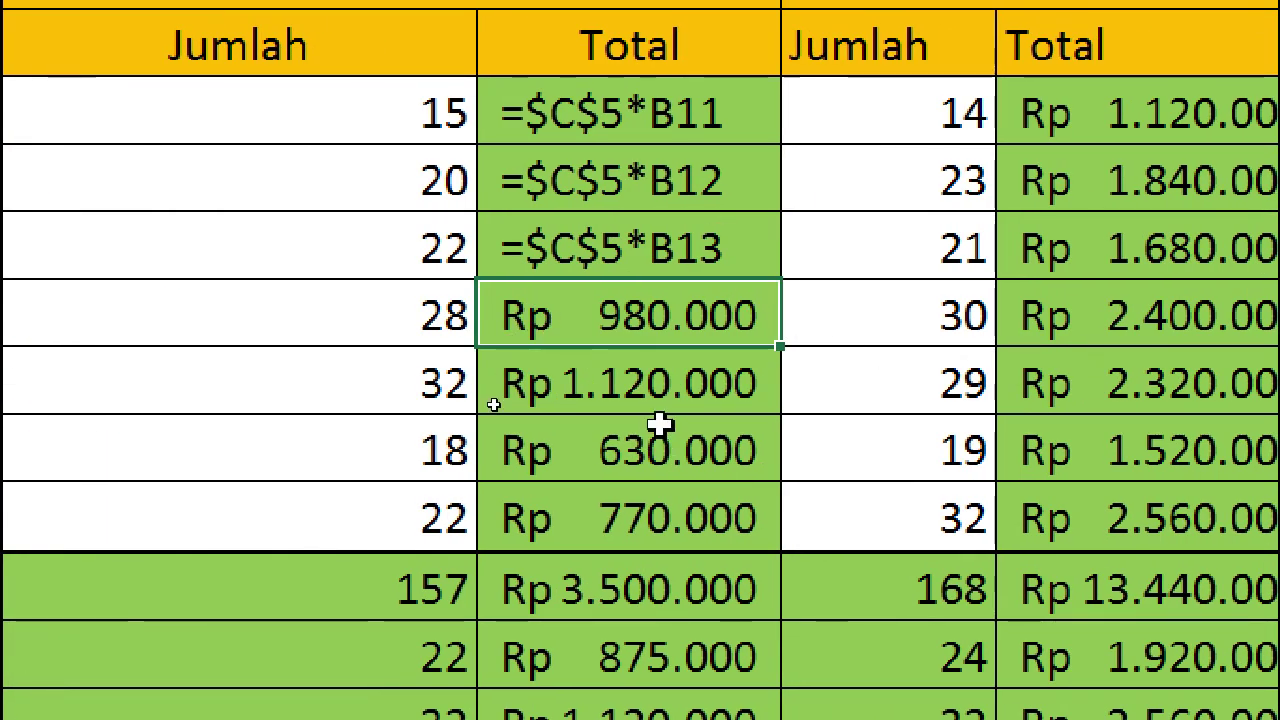
pyautogui.hotkey('ctrl', '5')
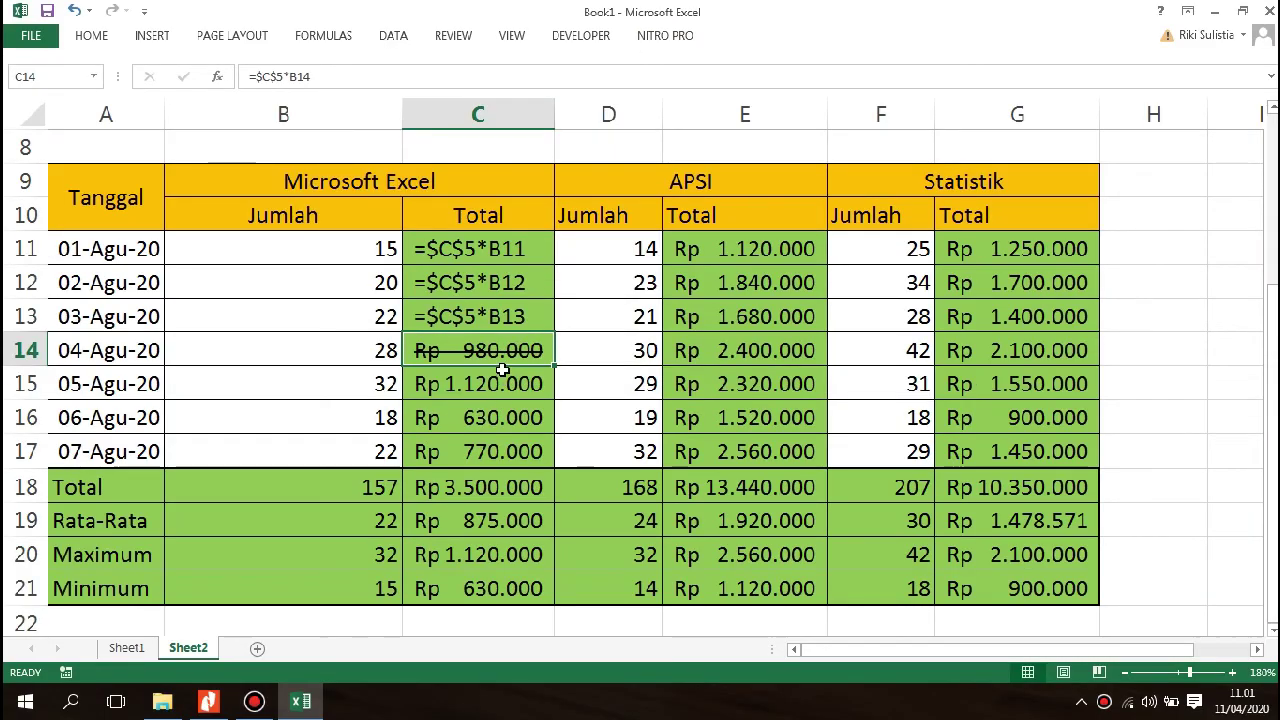
pyautogui.hotkey('ctrl', 'a')
pyautogui.click(514, 362)
pyautogui.click(91, 35)
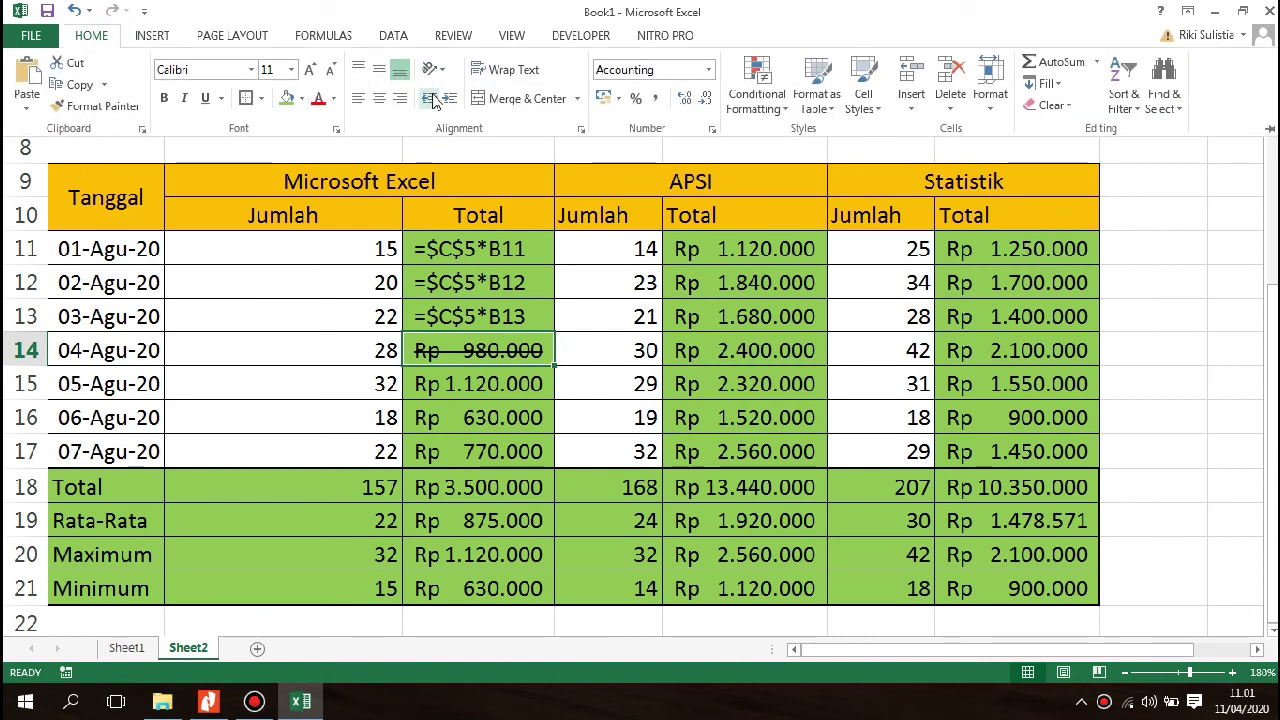
pyautogui.hotkey('ctrl', 'z')
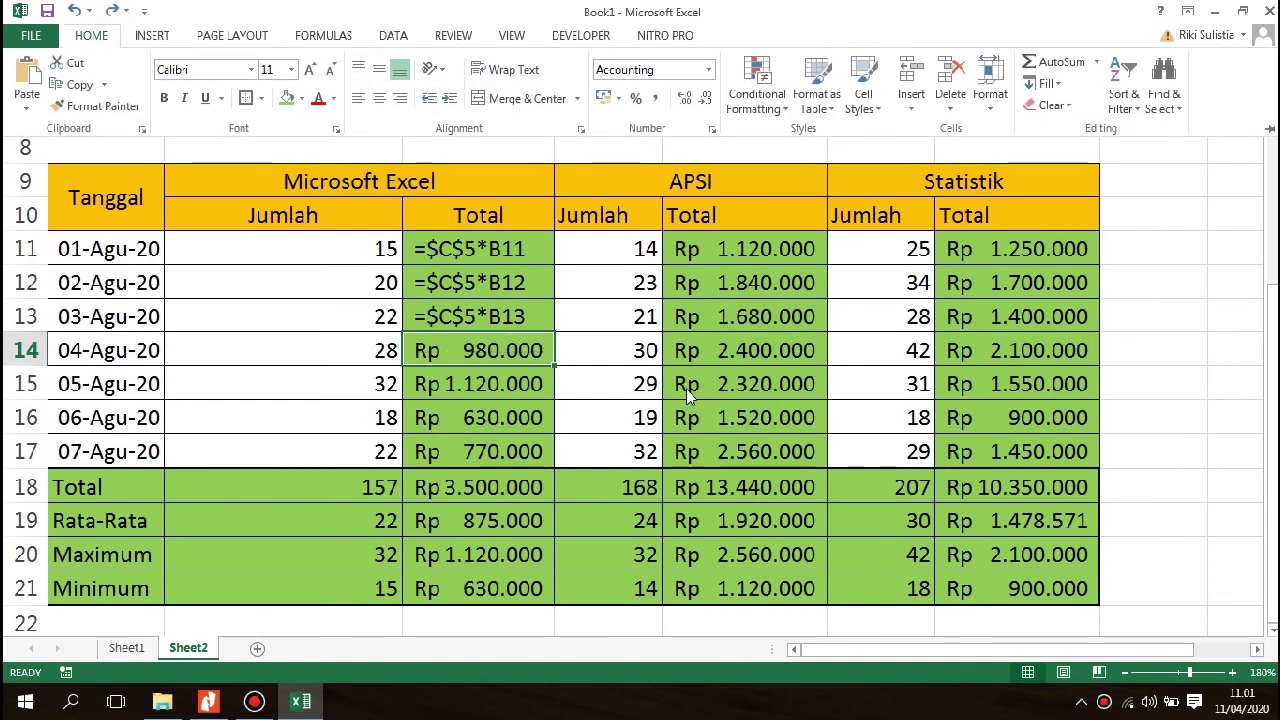
# Turn the SUM formula in C18 into visible text with a leading apostrophe and widen column C to fit it.
pyautogui.click(451, 479)
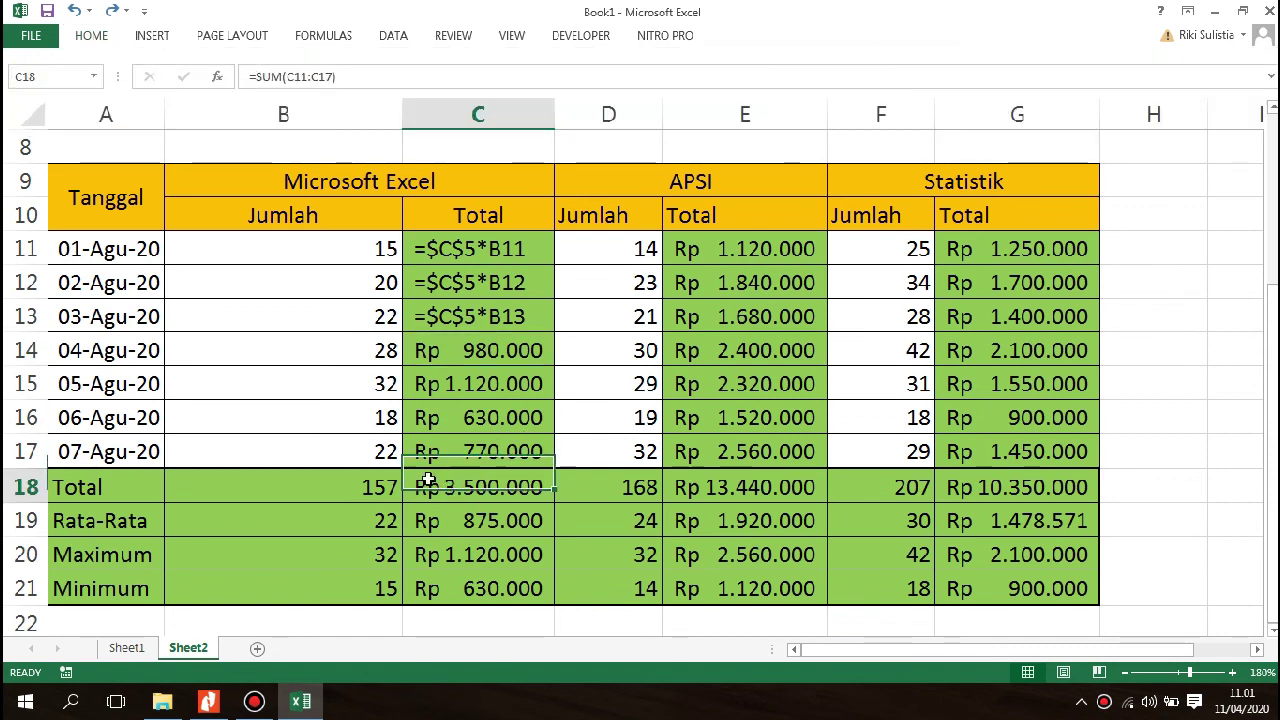
pyautogui.doubleClick(421, 487)
pyautogui.click(406, 487)
pyautogui.press('Return')
pyautogui.press('Down')
pyautogui.press('Down')
pyautogui.press('Down')
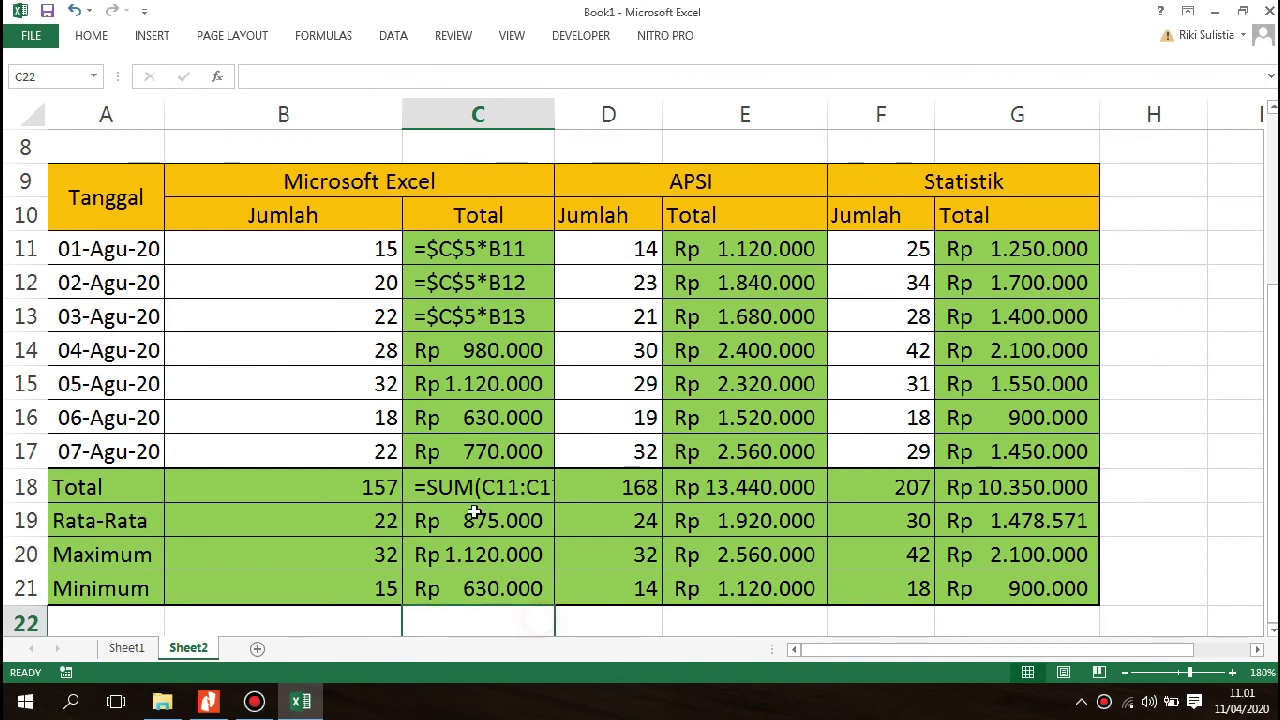
pyautogui.moveTo(553, 120); pyautogui.dragTo(589, 120)
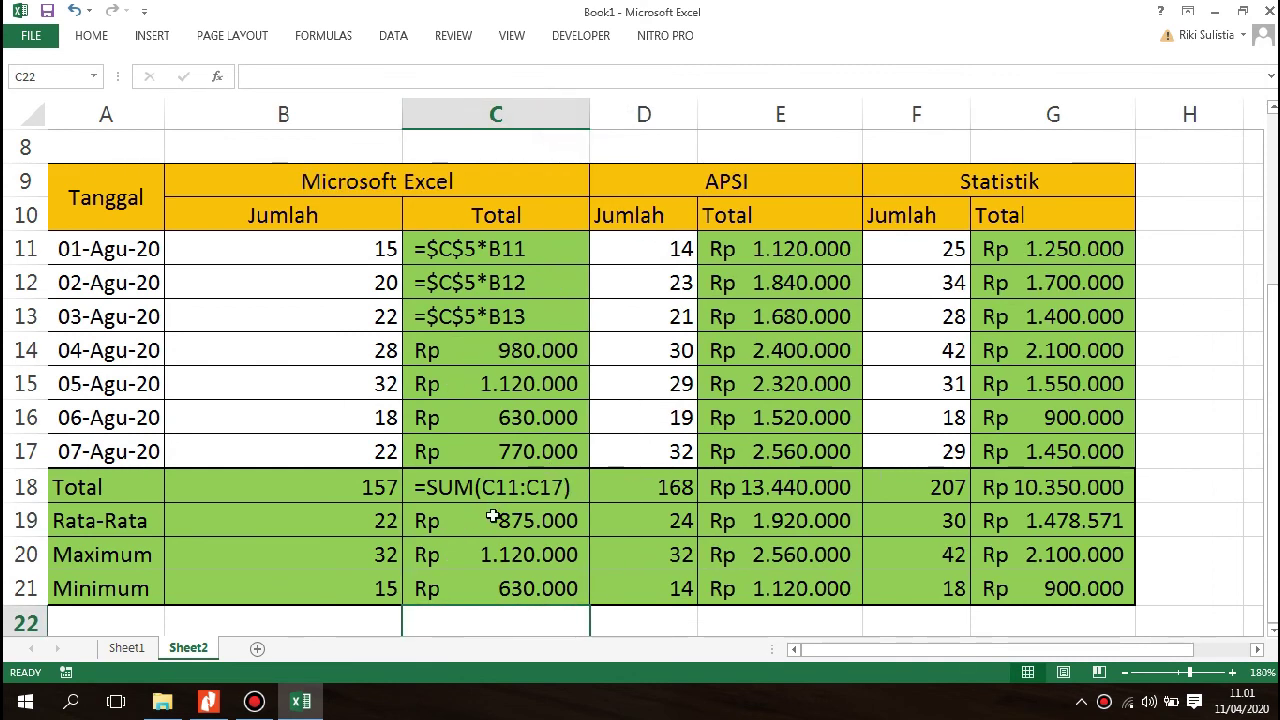
pyautogui.moveTo(485, 238); pyautogui.dragTo(494, 573)
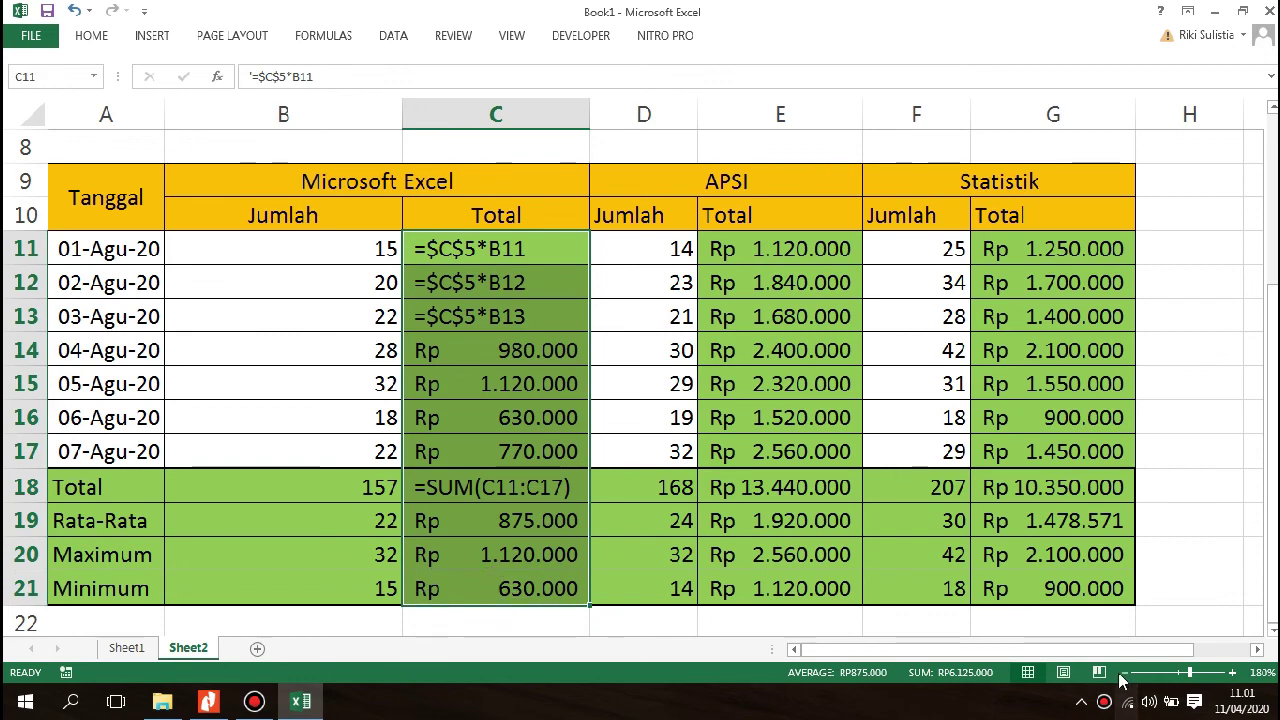
# Merge and center the title DAFTAR PENJUALAN BUKU across A1:G1.
pyautogui.click(1170, 590)
pyautogui.click(1127, 673)
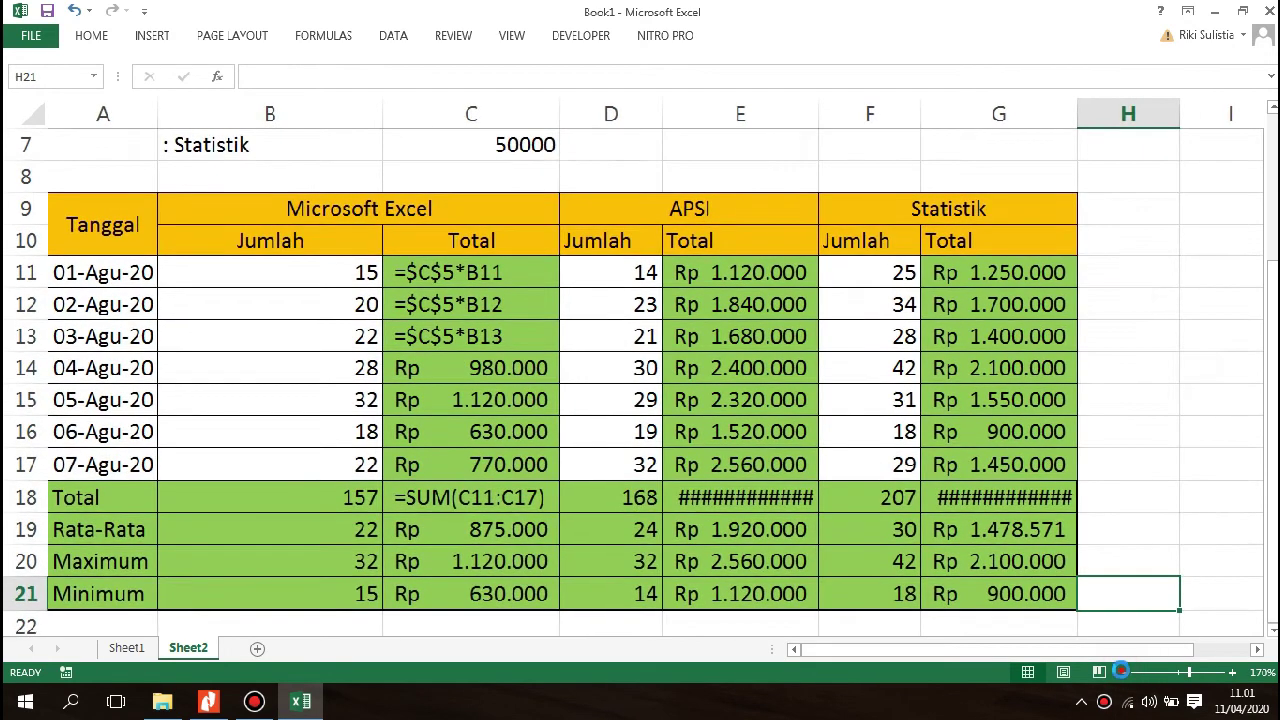
pyautogui.click(1127, 673)
pyautogui.click(1127, 673)
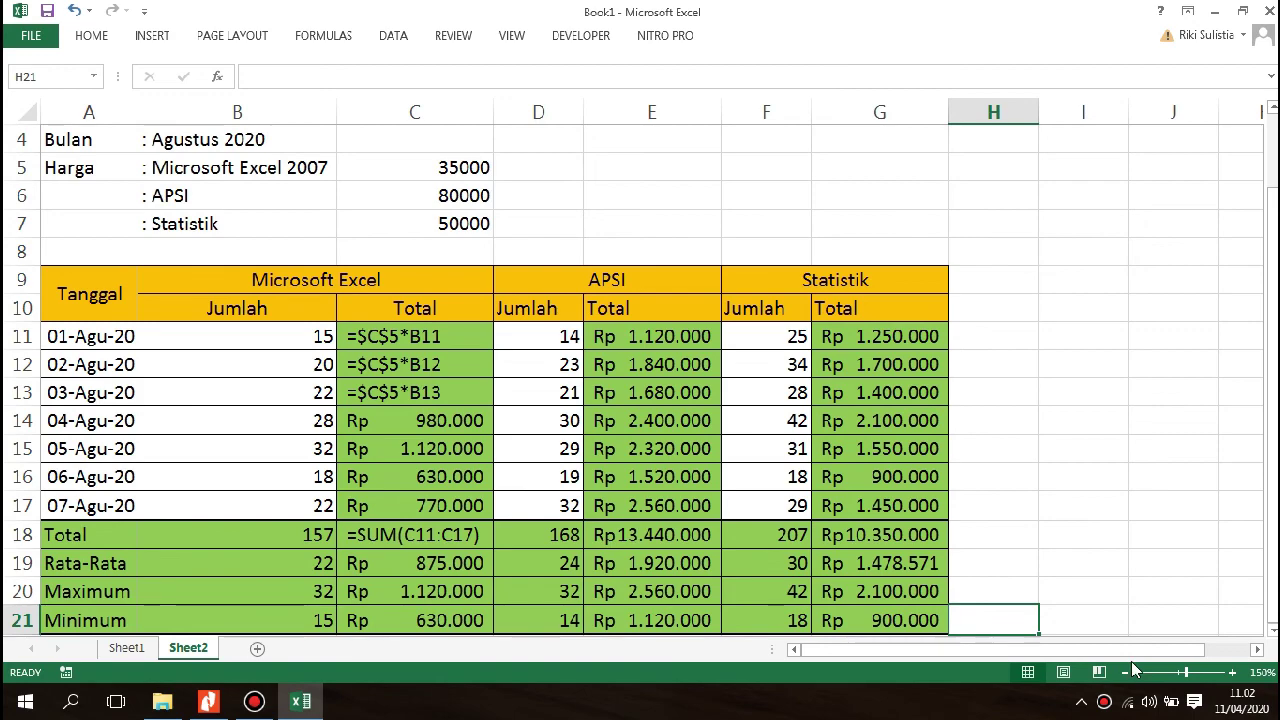
pyautogui.click(1127, 673)
pyautogui.click(1127, 673)
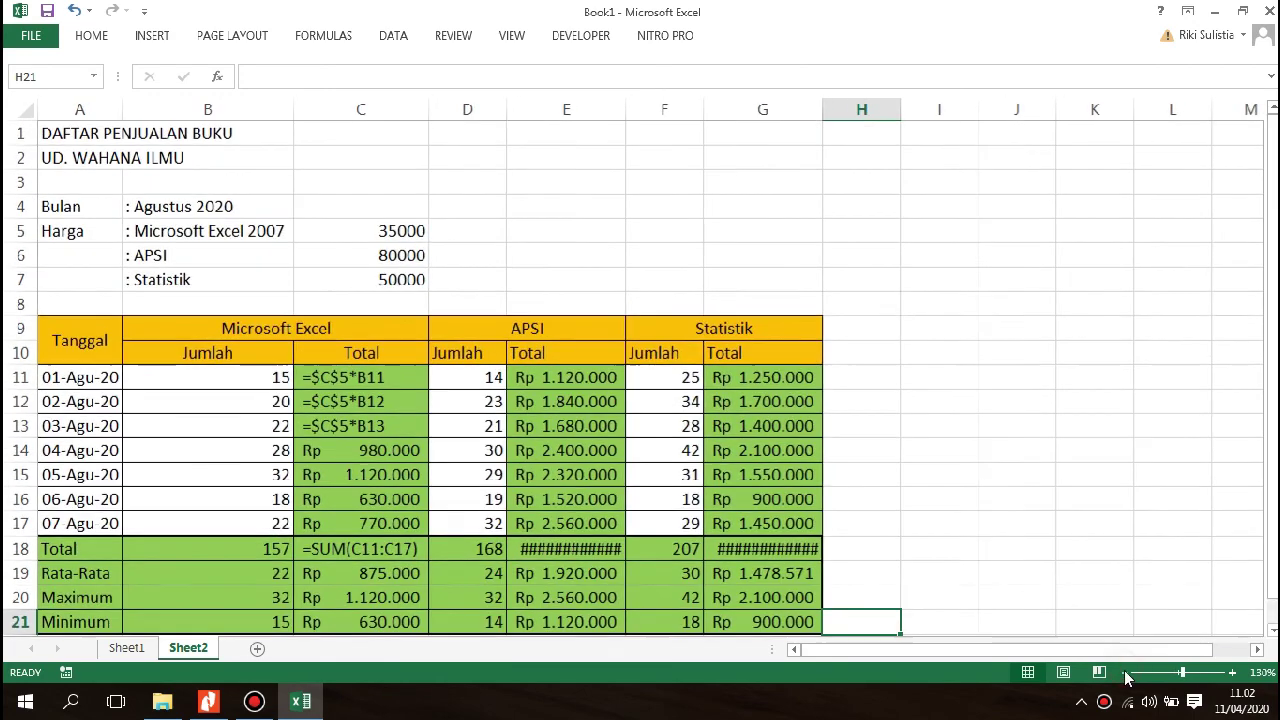
pyautogui.click(8, 155)
pyautogui.moveTo(51, 130); pyautogui.dragTo(771, 131)
pyautogui.click(91, 35)
pyautogui.click(520, 85)
# Merge and center the subtitle UD. WAHANA ILMU across A2:G2.
pyautogui.moveTo(40, 131); pyautogui.dragTo(795, 157)
pyautogui.hotkey('ctrl', 'z')
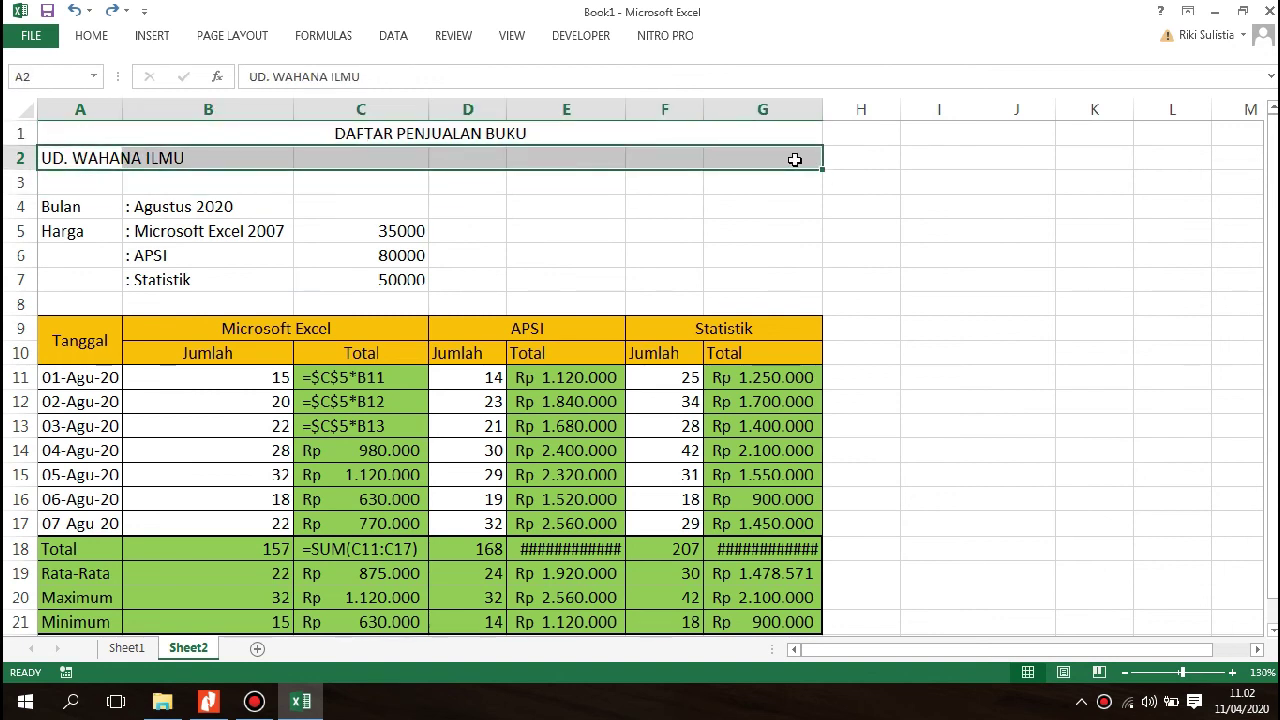
pyautogui.click(91, 35)
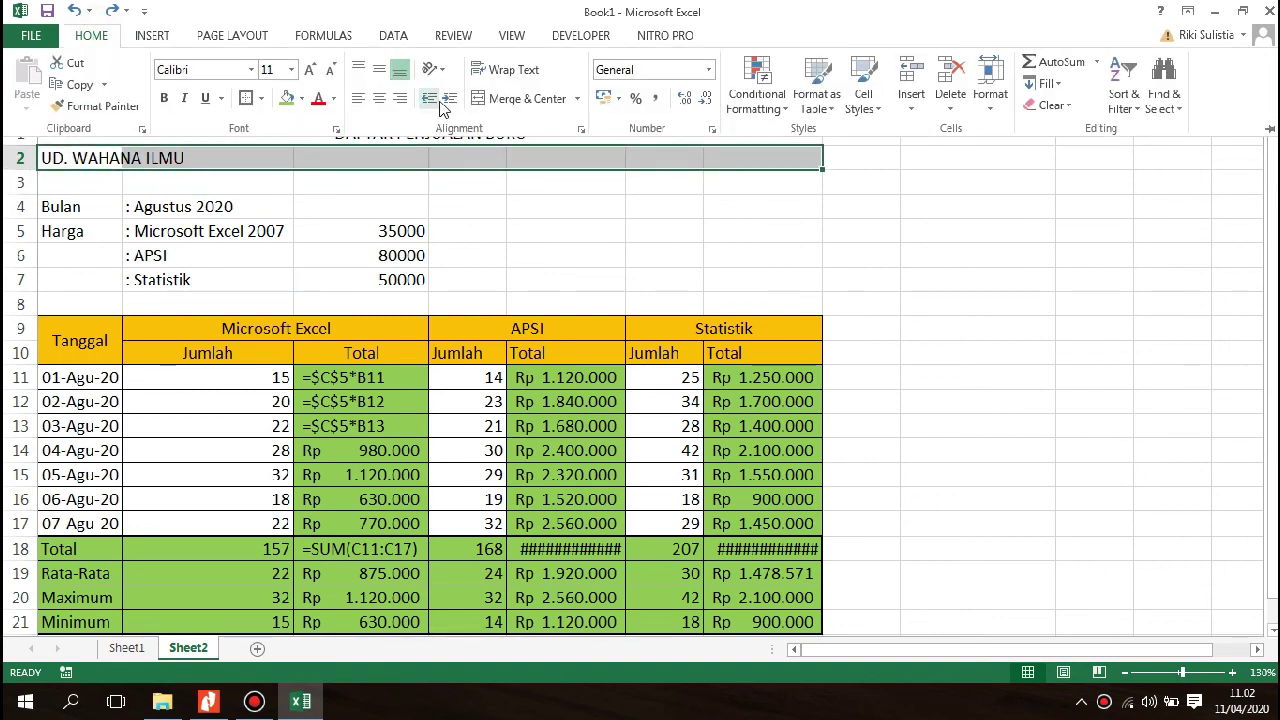
pyautogui.click(505, 100)
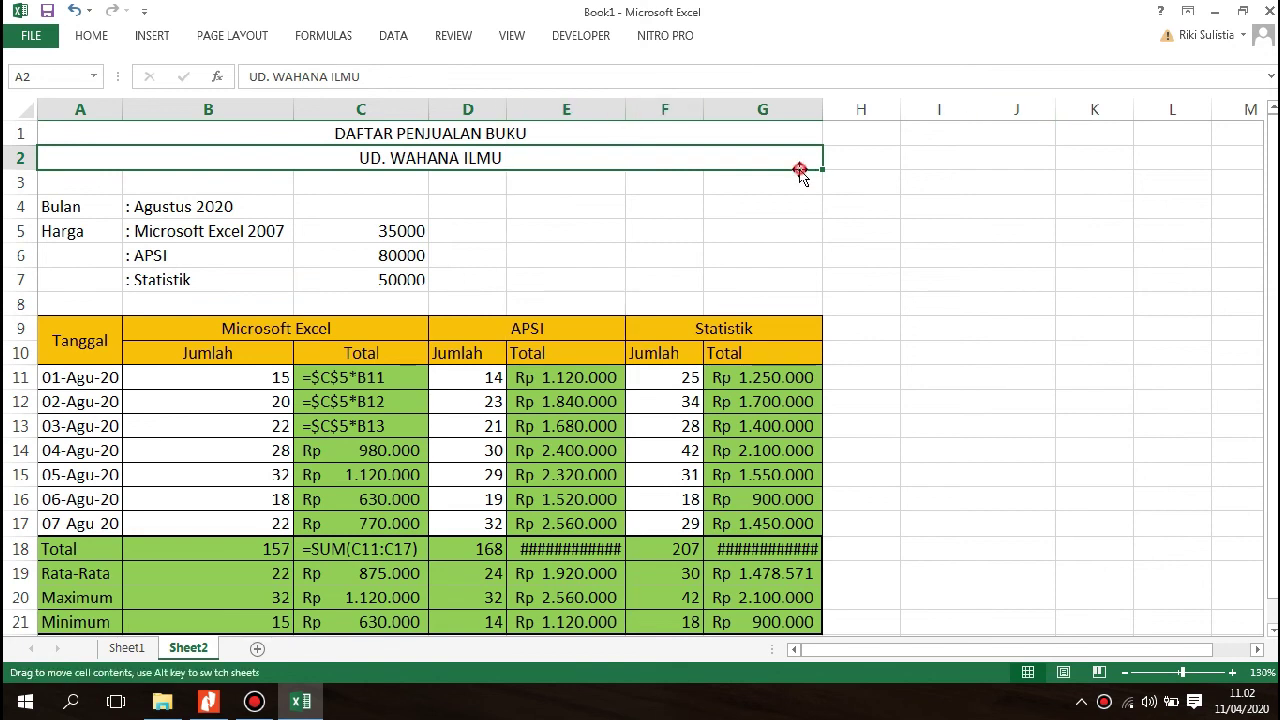
# Review the Microsoft Excel Total column and the cell range used in the text formula in C18.
pyautogui.moveTo(350, 390); pyautogui.dragTo(372, 621)
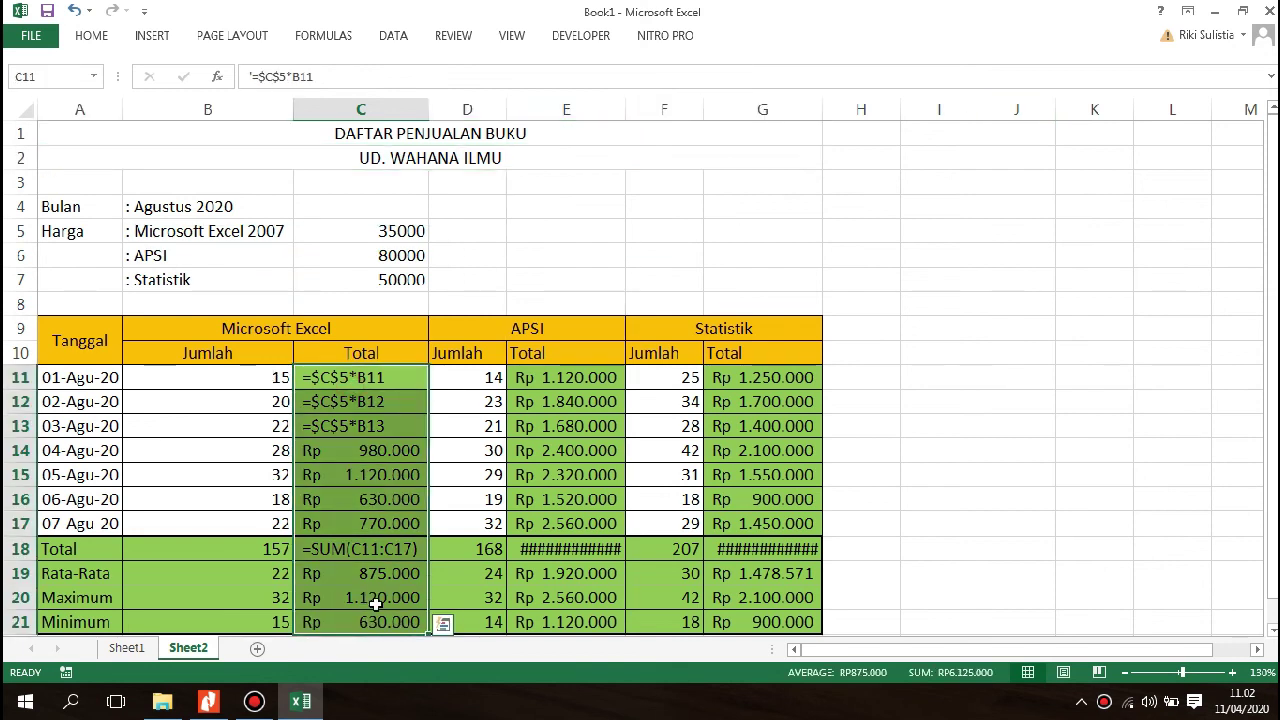
pyautogui.click(1109, 451)
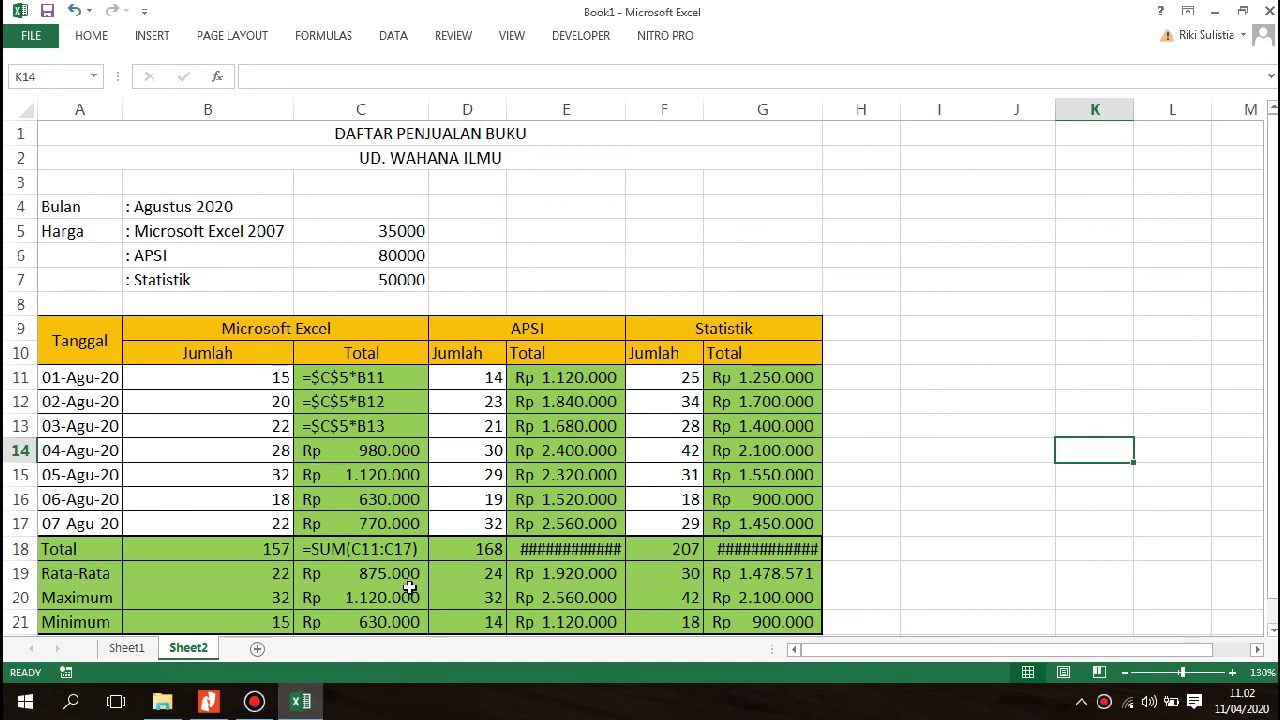
pyautogui.doubleClick(369, 552)
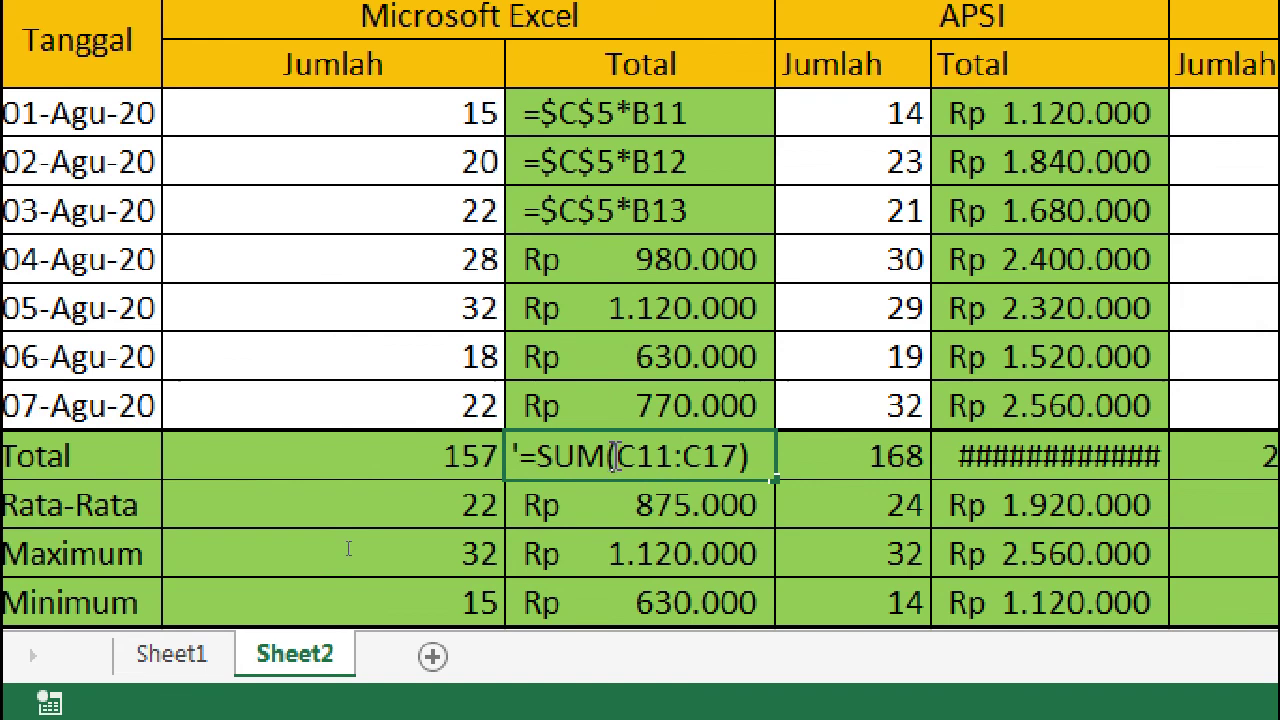
pyautogui.moveTo(618, 456); pyautogui.dragTo(727, 456)
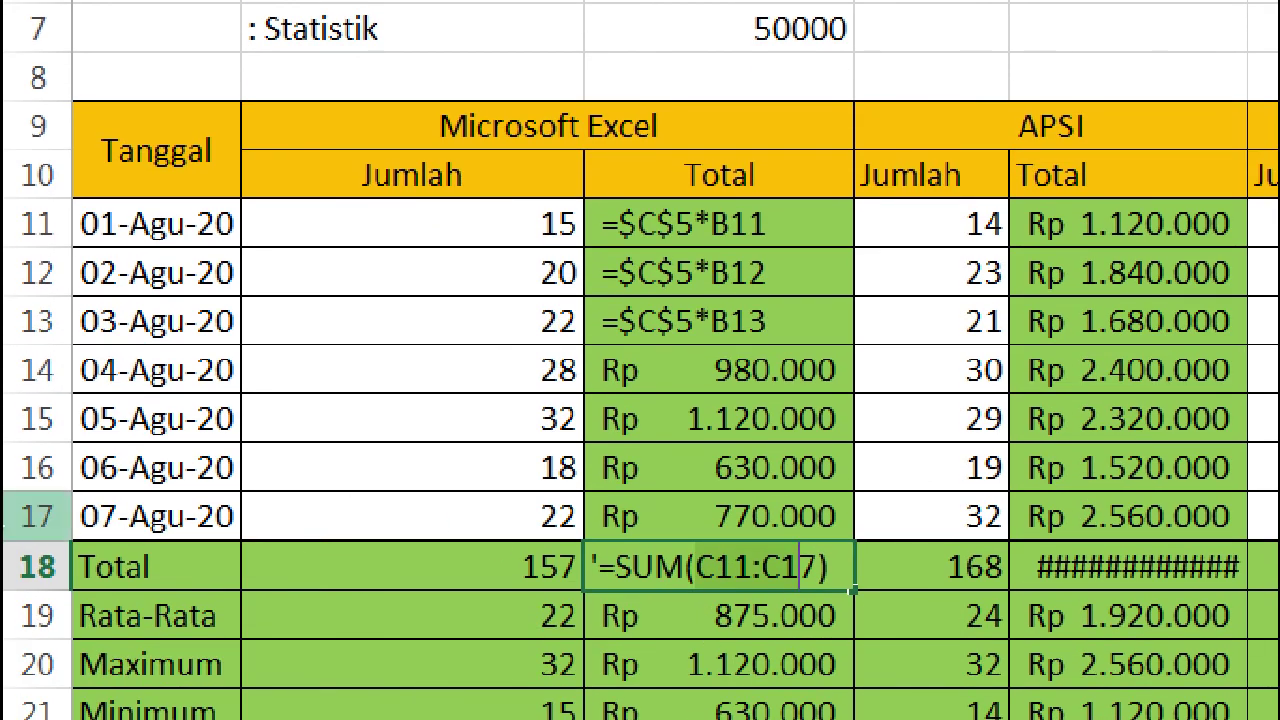
pyautogui.rightClick(785, 565)
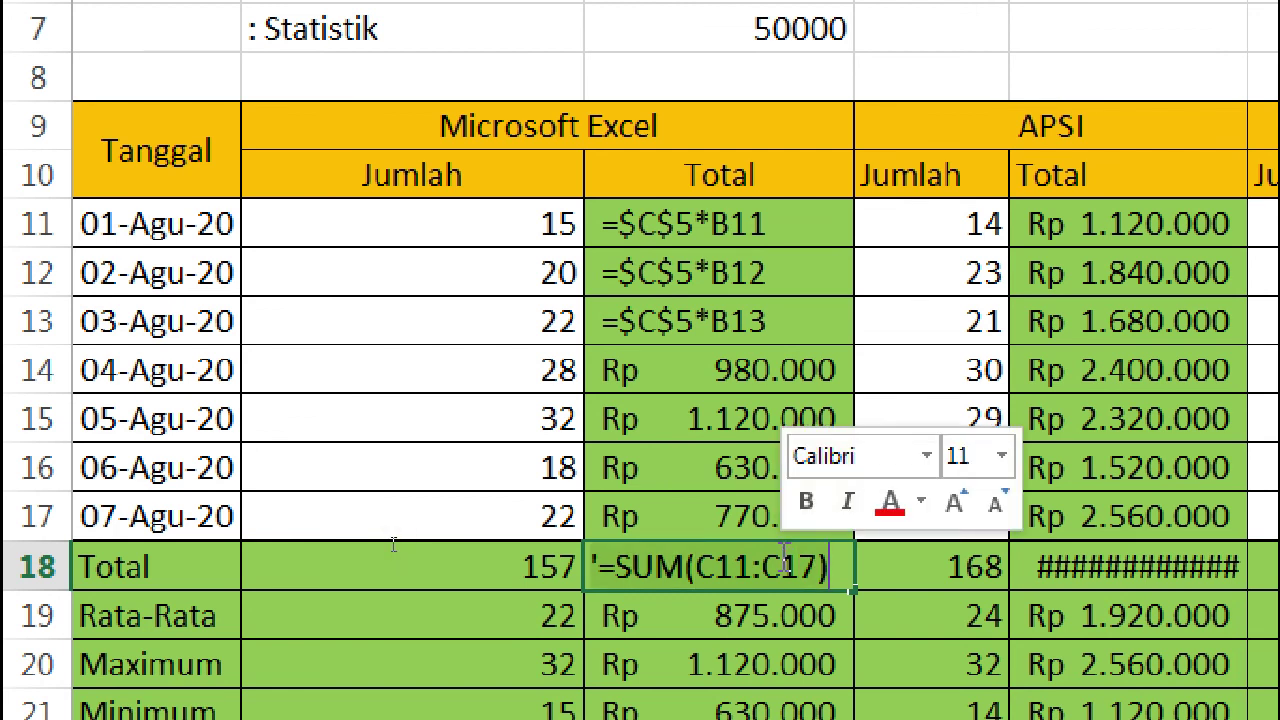
pyautogui.press('Return')
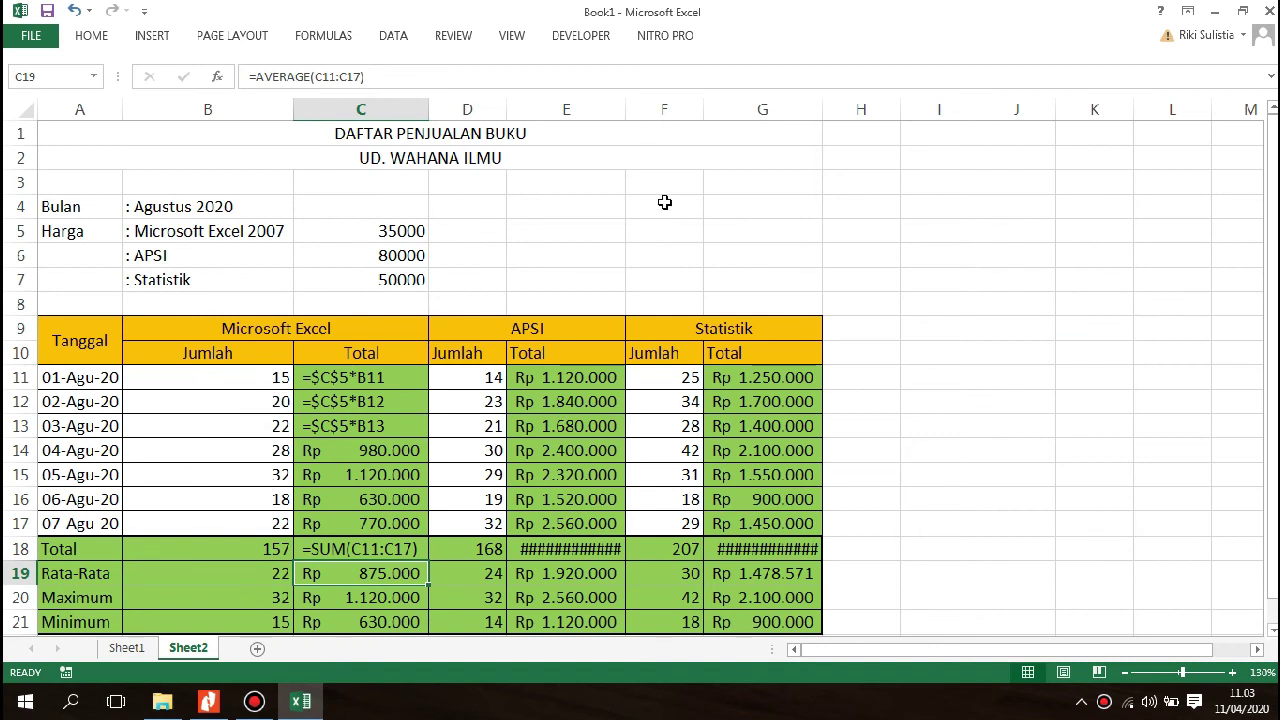
pyautogui.click(664, 203)
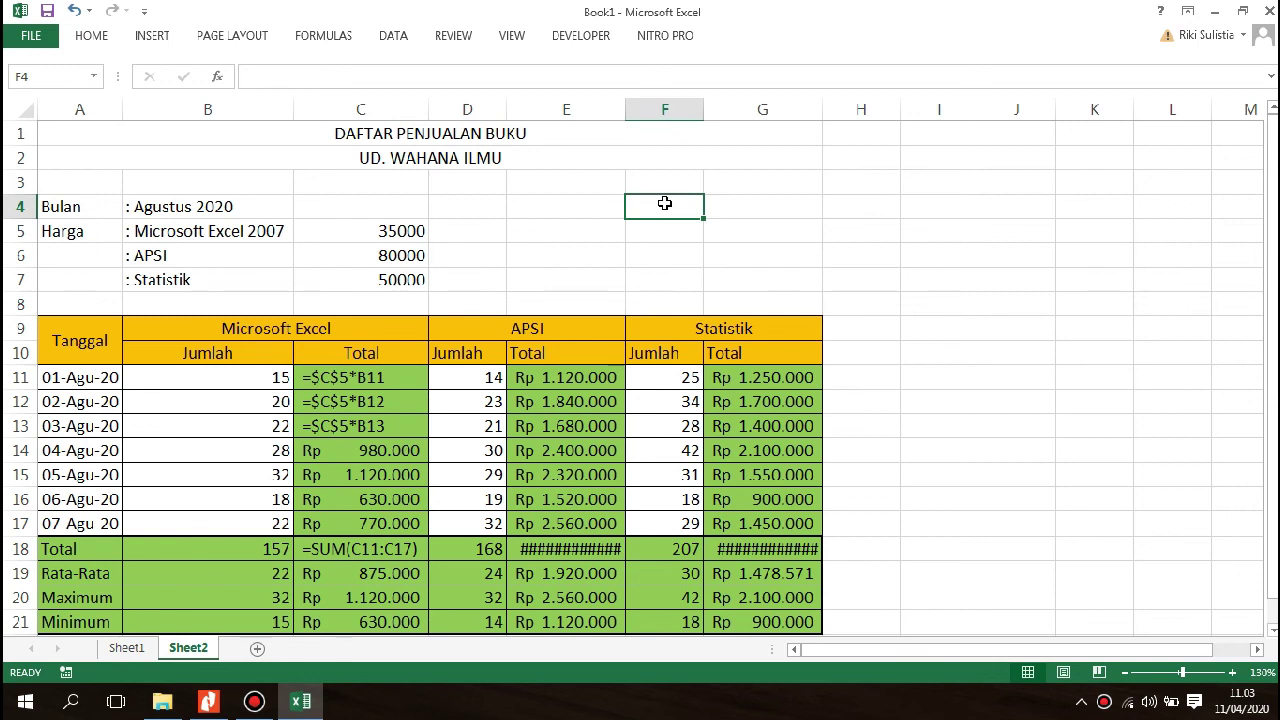
pyautogui.hotkey('alt', 'Tab')
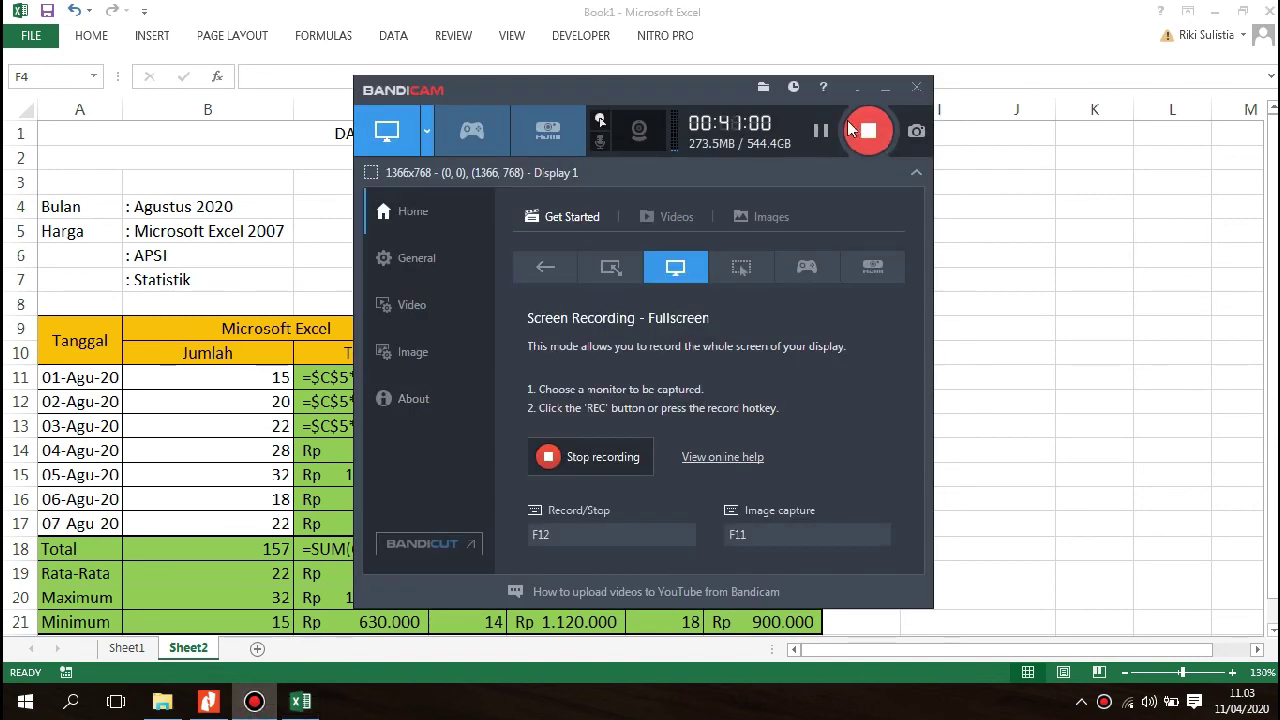